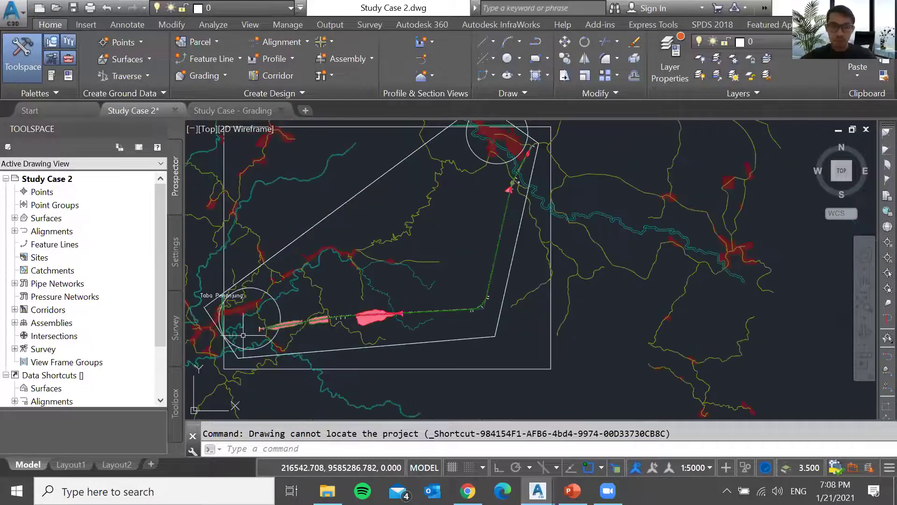
Examine the road route between Taba Penanjung and Kepahiang in plan and its ground and design lines in the profile view.
scroll(423, 391, down, 2)
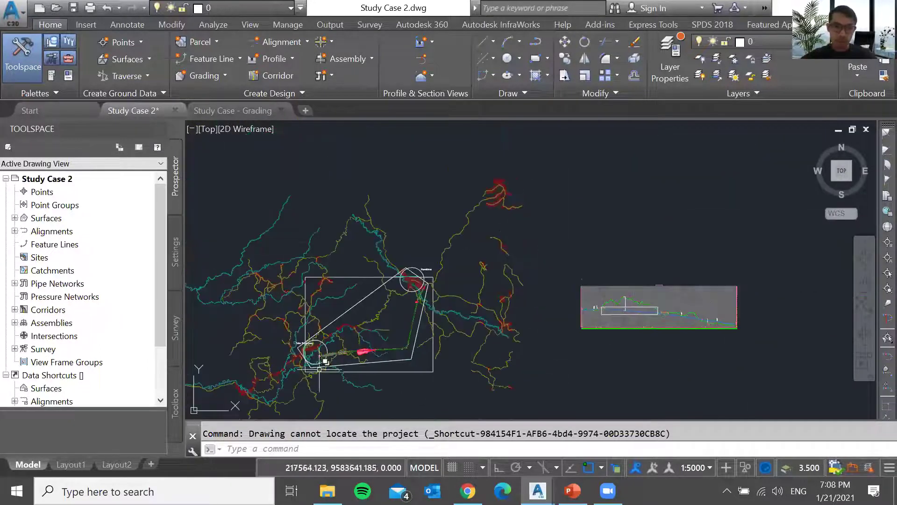
scroll(327, 372, up, 2)
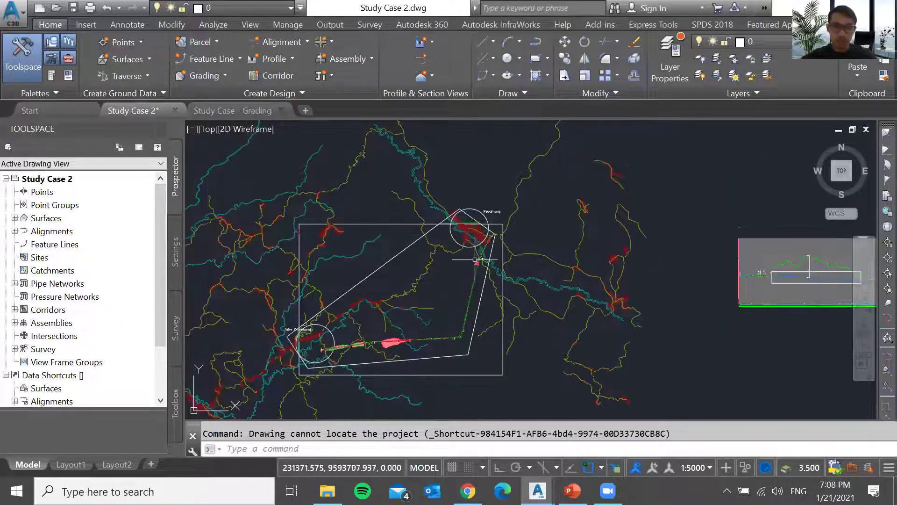
scroll(476, 259, up, 2)
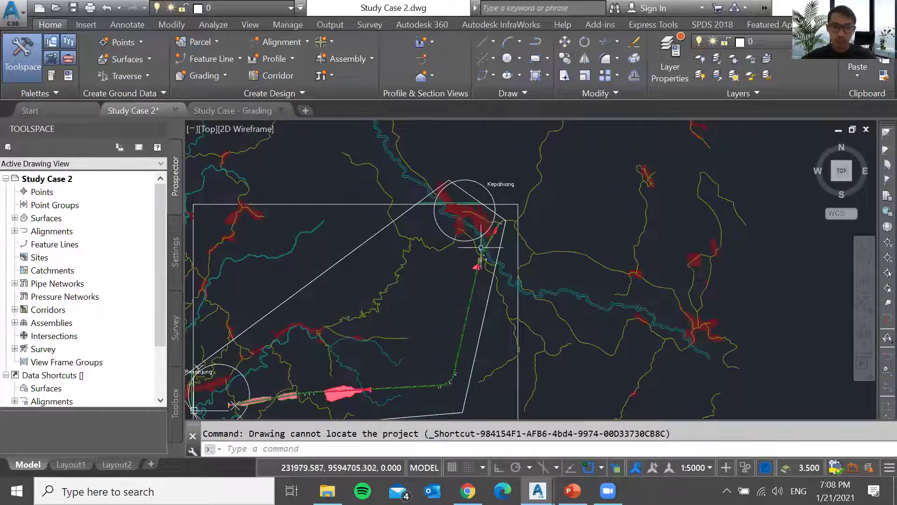
scroll(559, 200, down, 2)
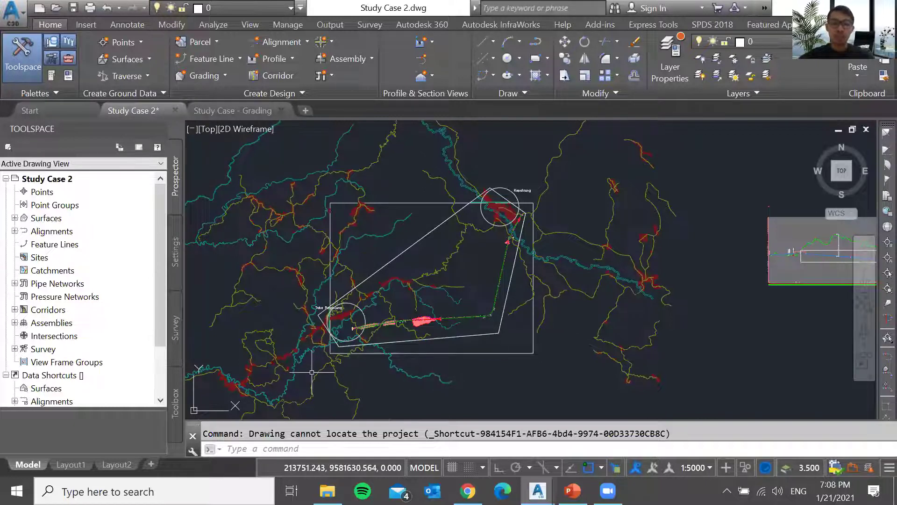
scroll(313, 371, down, 2)
scroll(681, 307, up, 4)
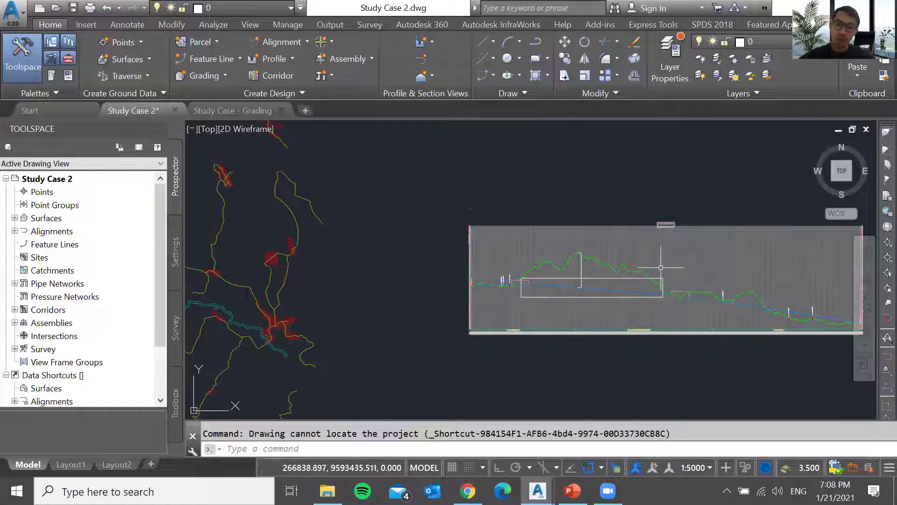
mouse_move(651, 262)
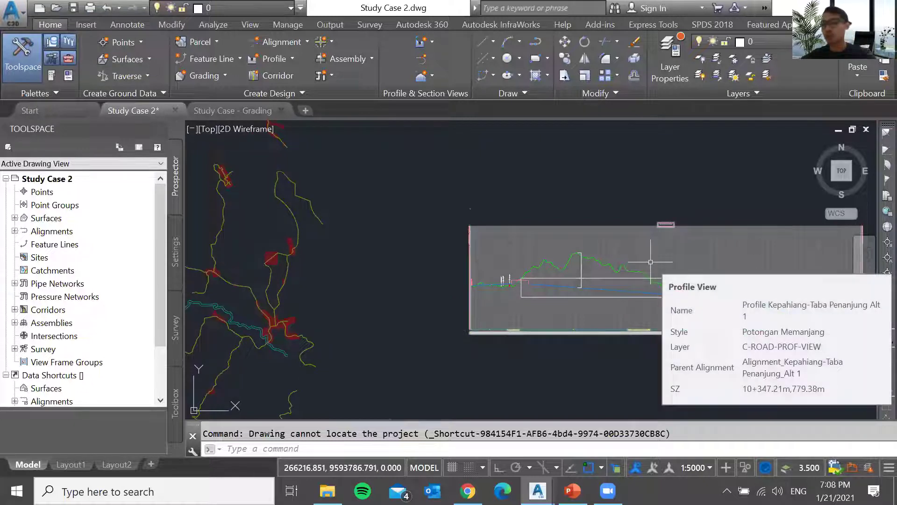
scroll(430, 357, down, 2)
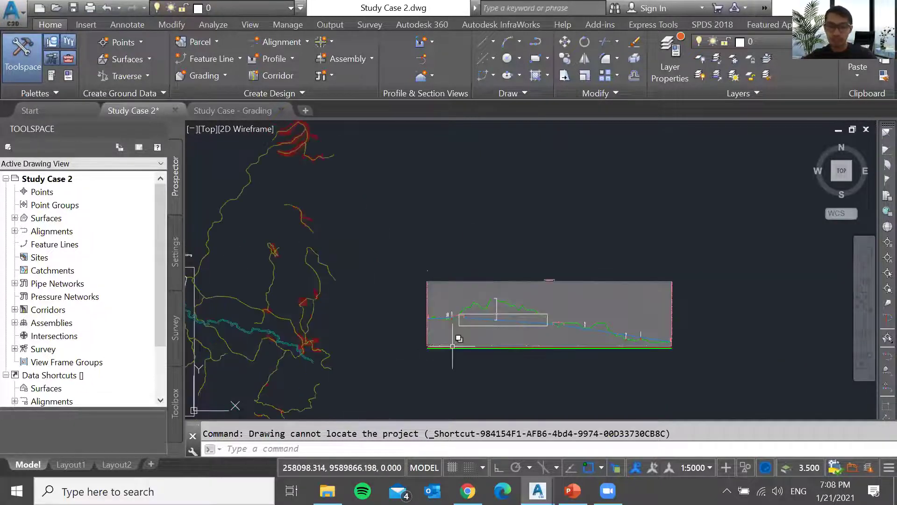
scroll(453, 346, up, 3)
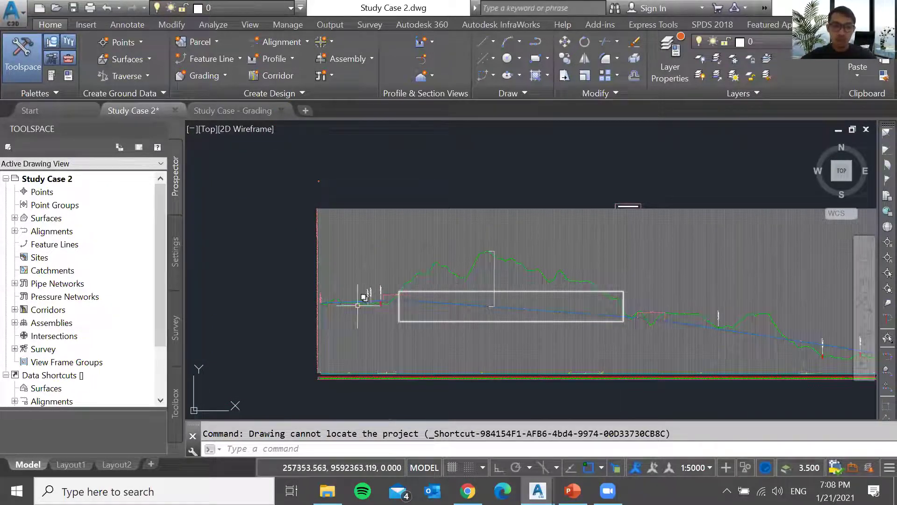
scroll(663, 290, down, 6)
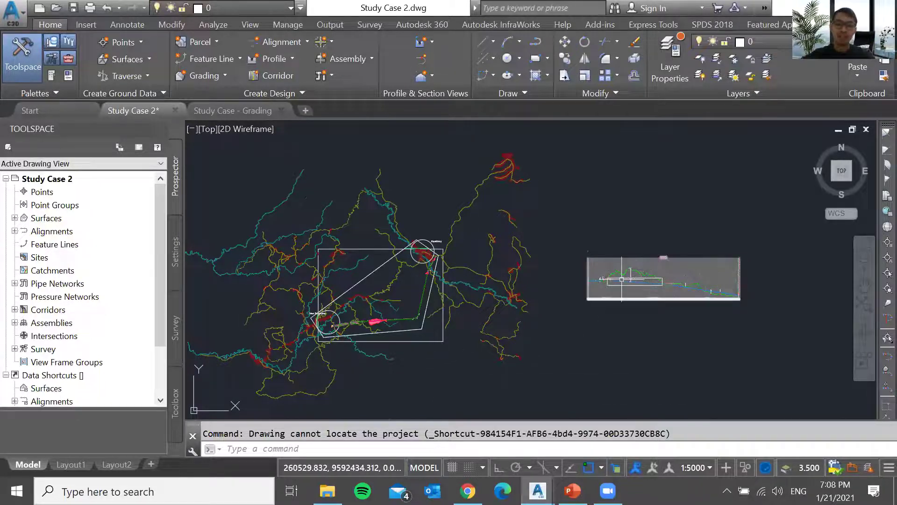
scroll(621, 279, up, 5)
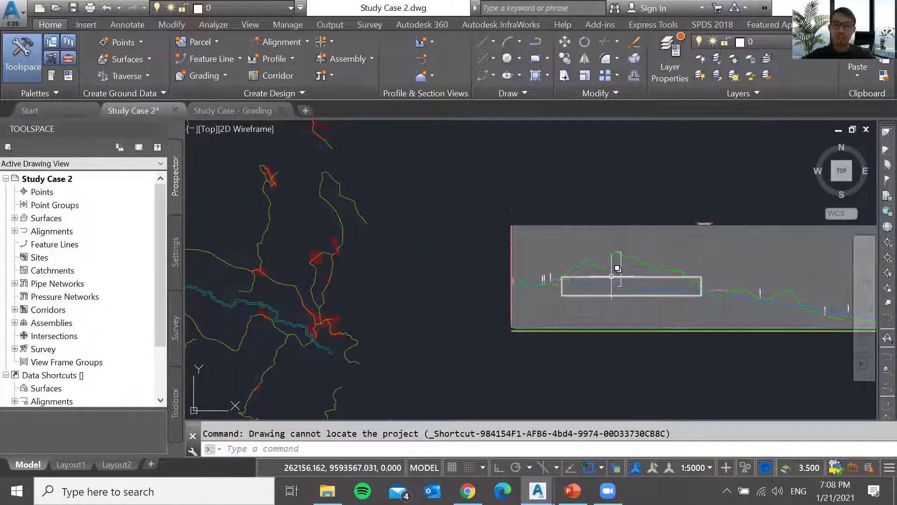
scroll(607, 276, up, 4)
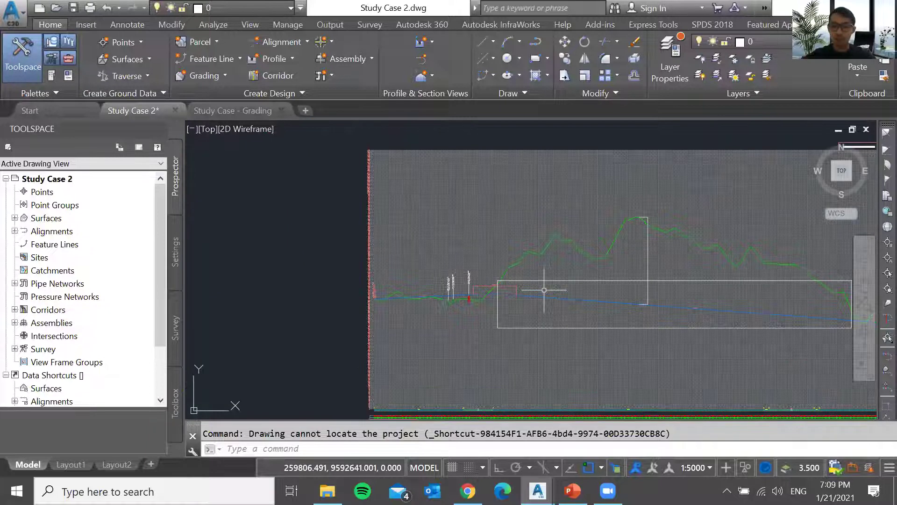
scroll(305, 266, down, 2)
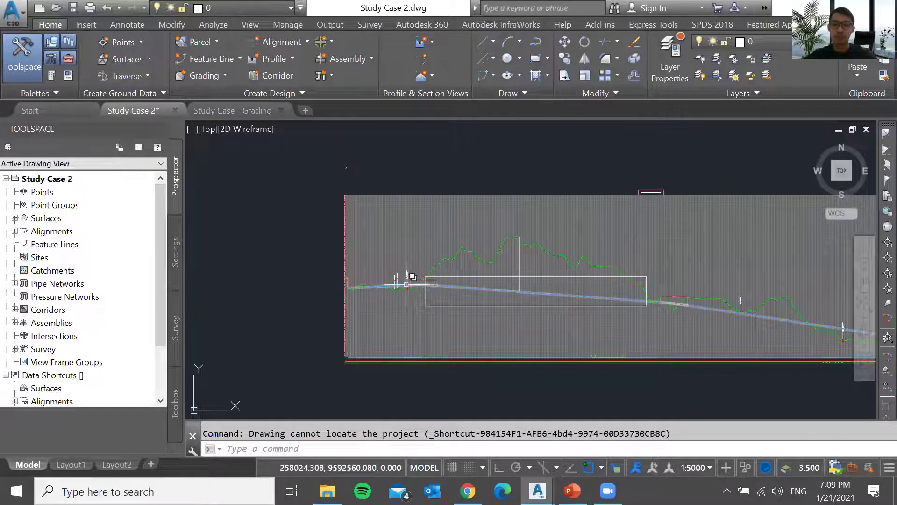
scroll(421, 272, down, 6)
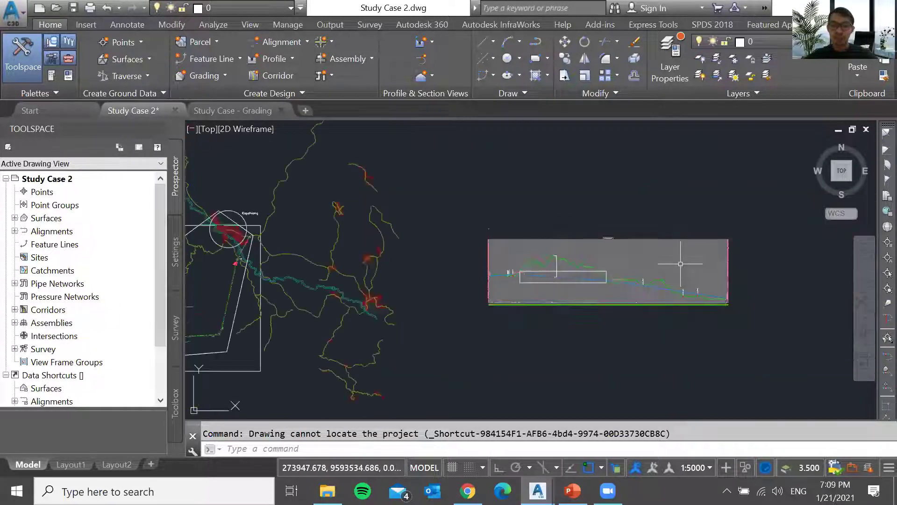
scroll(349, 310, up, 3)
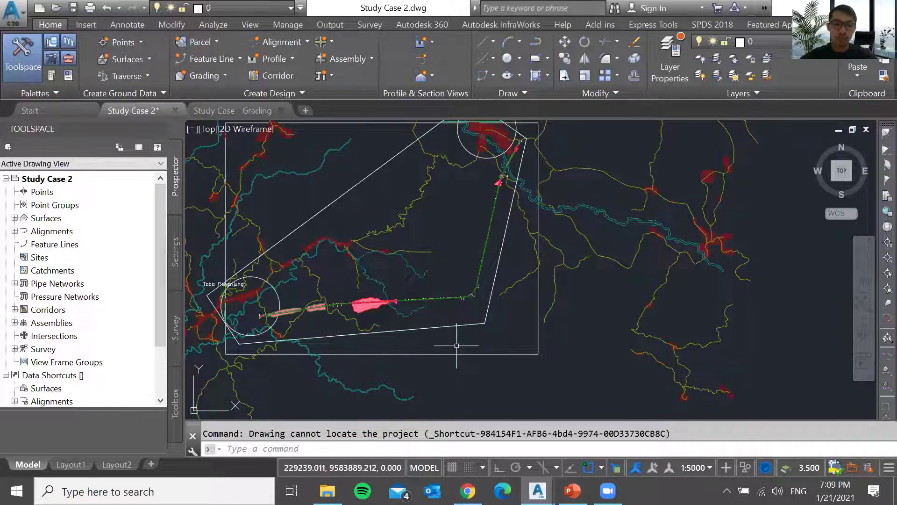
Compare the corridor's wide slope areas and bend in plan with the matching stretches of the profile view.
scroll(456, 344, down, 2)
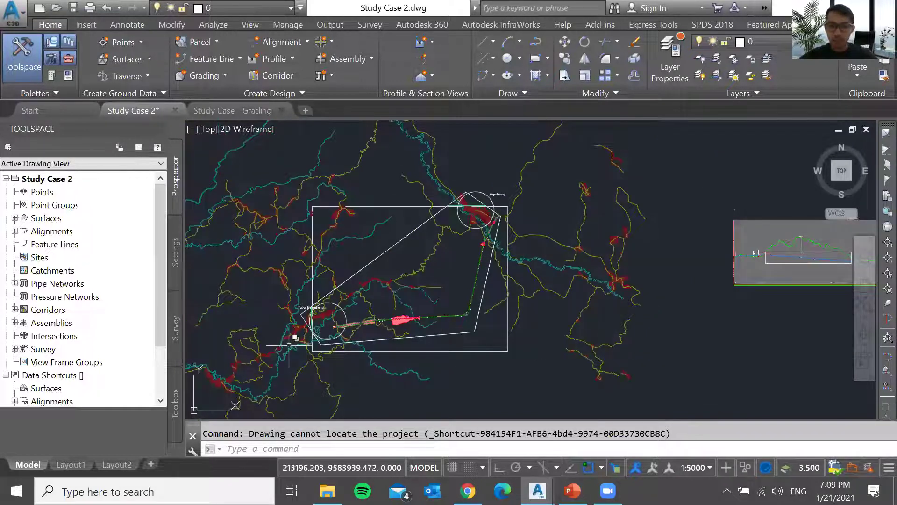
scroll(470, 233, up, 2)
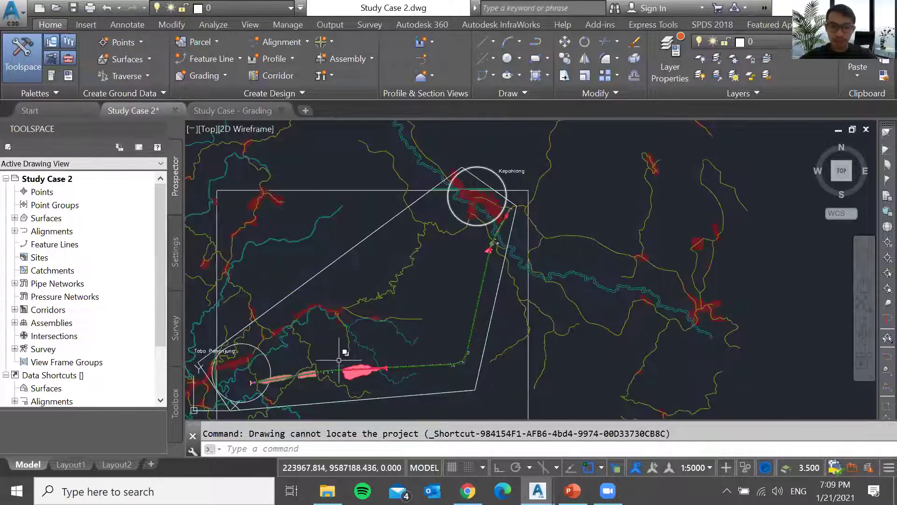
scroll(271, 304, down, 3)
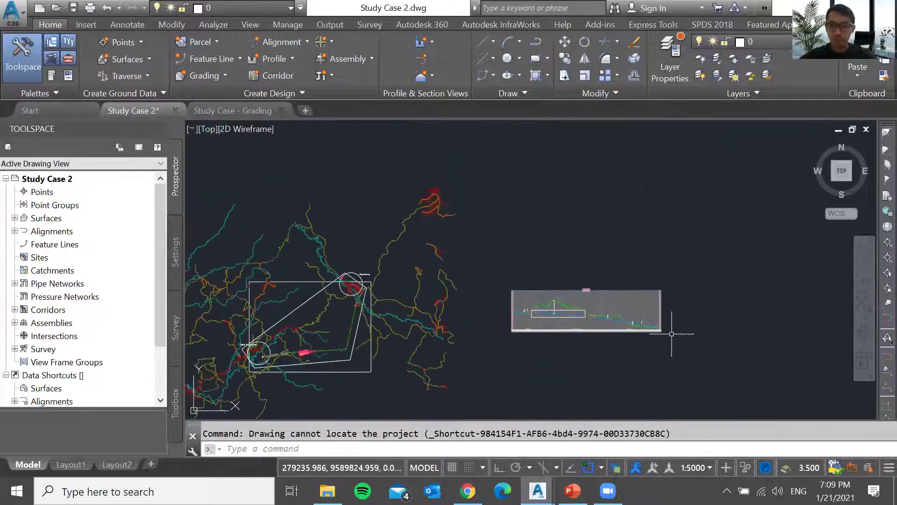
scroll(574, 313, up, 5)
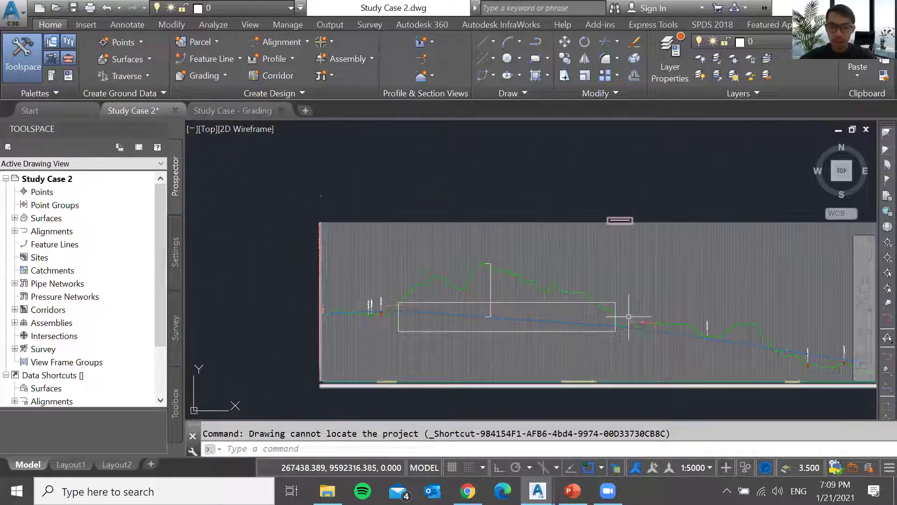
scroll(625, 314, down, 6)
scroll(354, 372, up, 2)
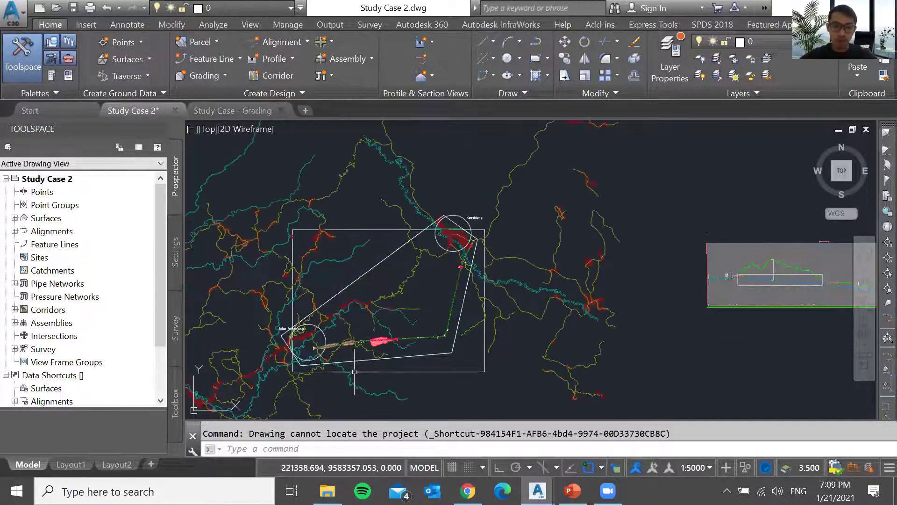
scroll(377, 349, up, 2)
scroll(369, 346, up, 2)
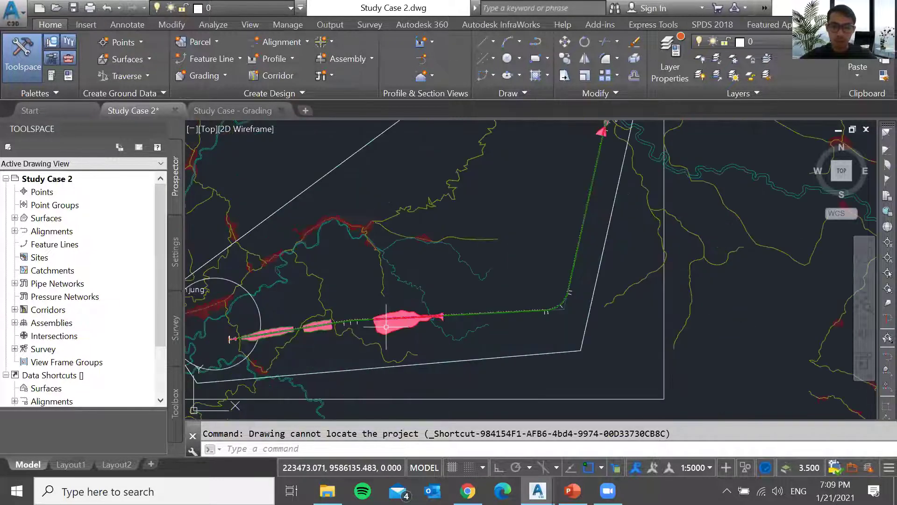
click(386, 327)
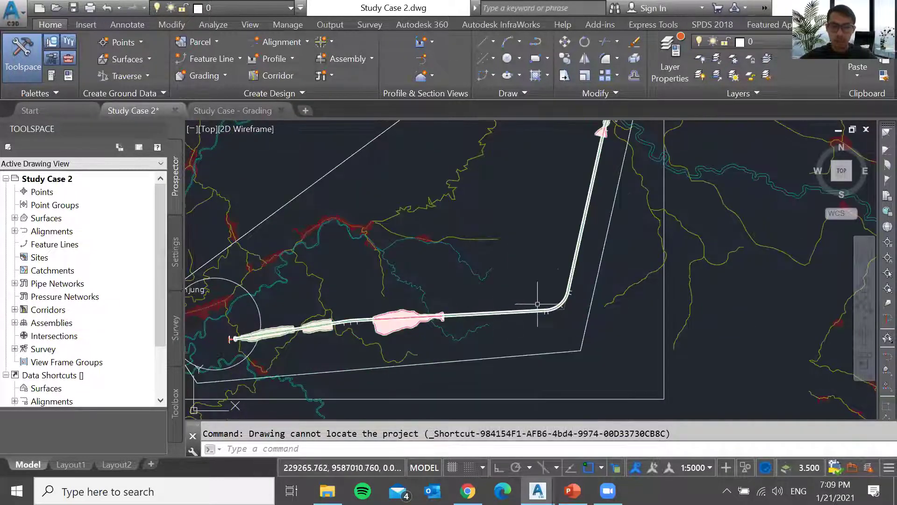
key(Escape)
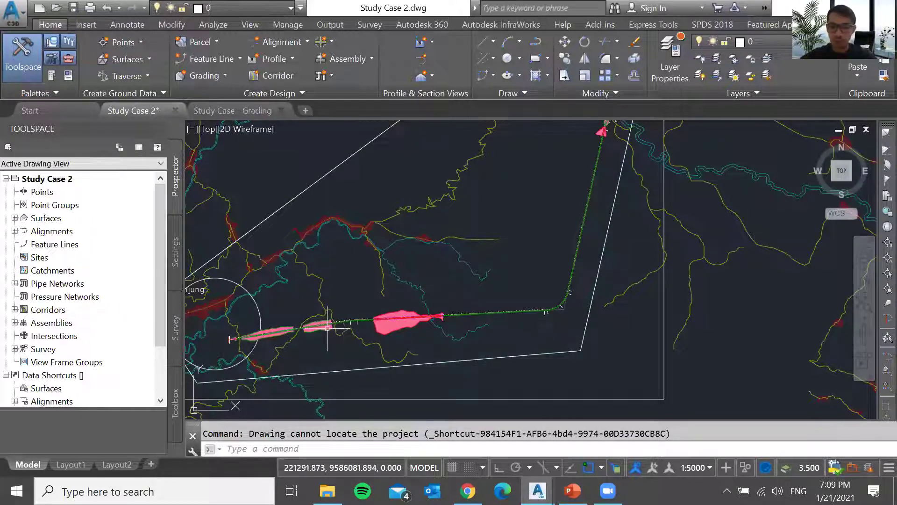
scroll(320, 327, down, 5)
scroll(638, 285, up, 3)
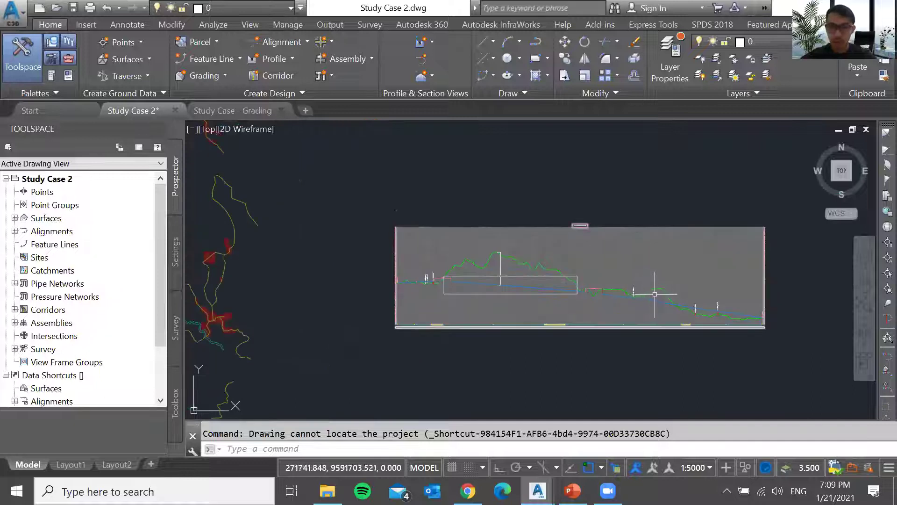
scroll(692, 271, down, 2)
scroll(327, 346, up, 4)
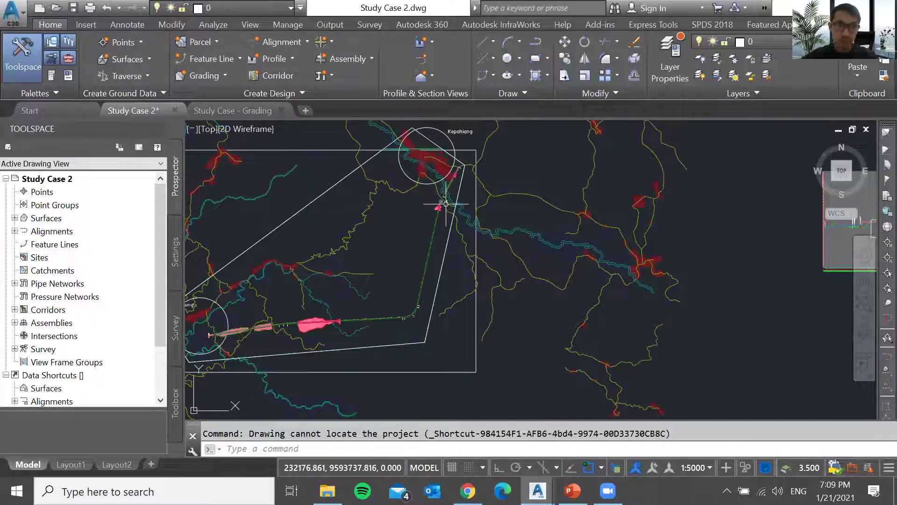
scroll(491, 196, down, 2)
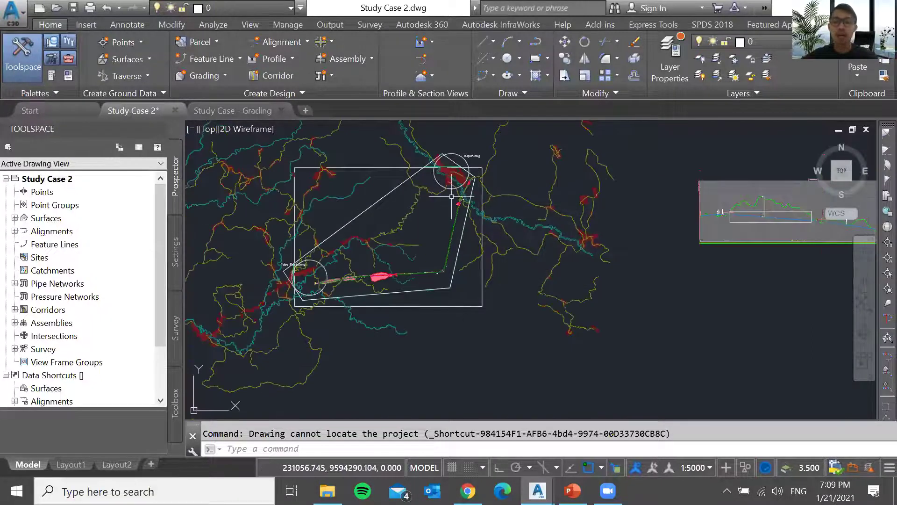
mouse_move(451, 196)
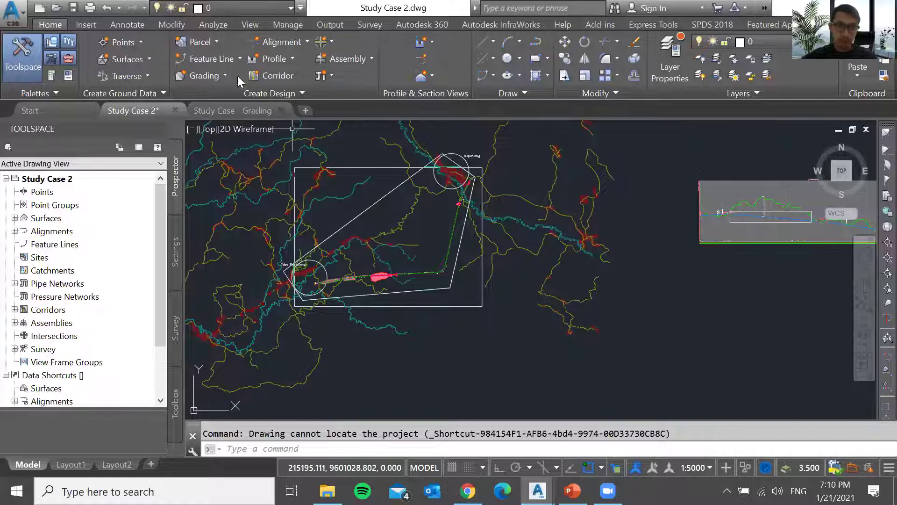
Start creating sample lines and choose Alignment_Kepahiang-Taba Penanjung_Alt 1 from the alignment list as their parent.
click(418, 60)
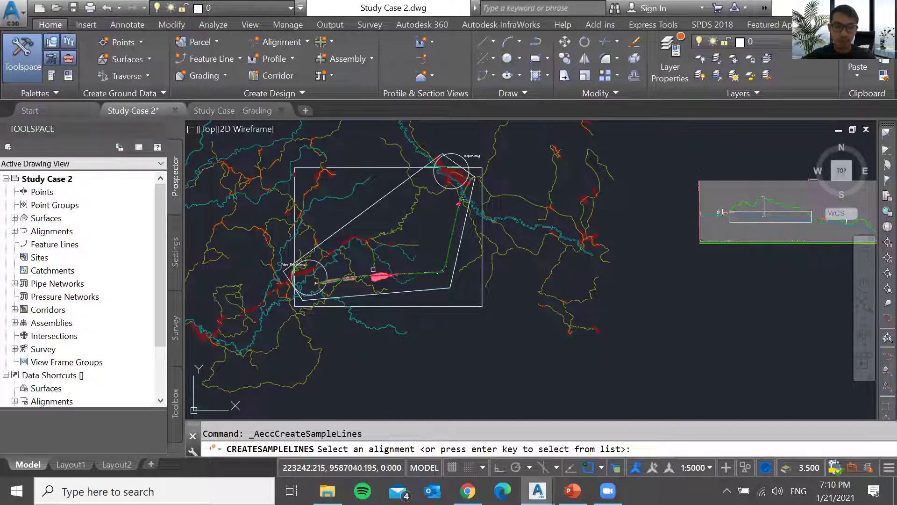
scroll(419, 276, up, 4)
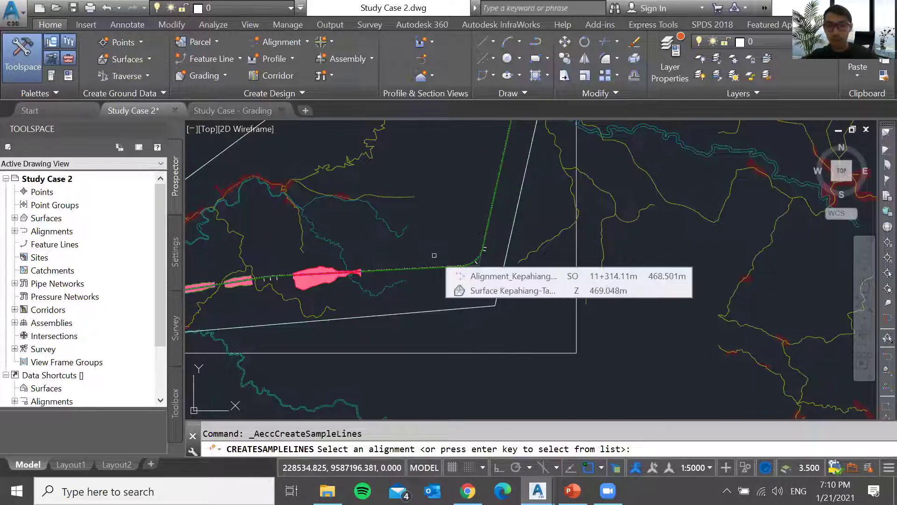
key(Return)
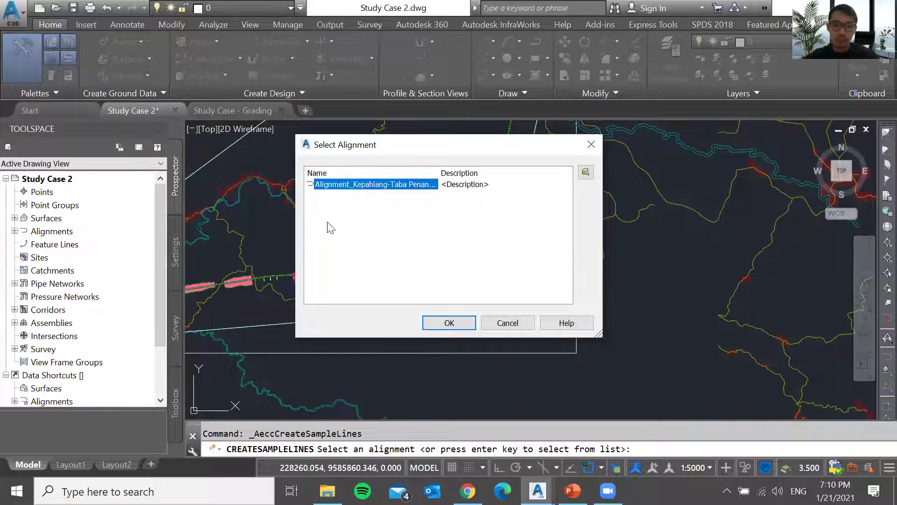
mouse_move(475, 174)
mouse_down()
mouse_move(493, 170)
mouse_move(477, 172)
mouse_up()
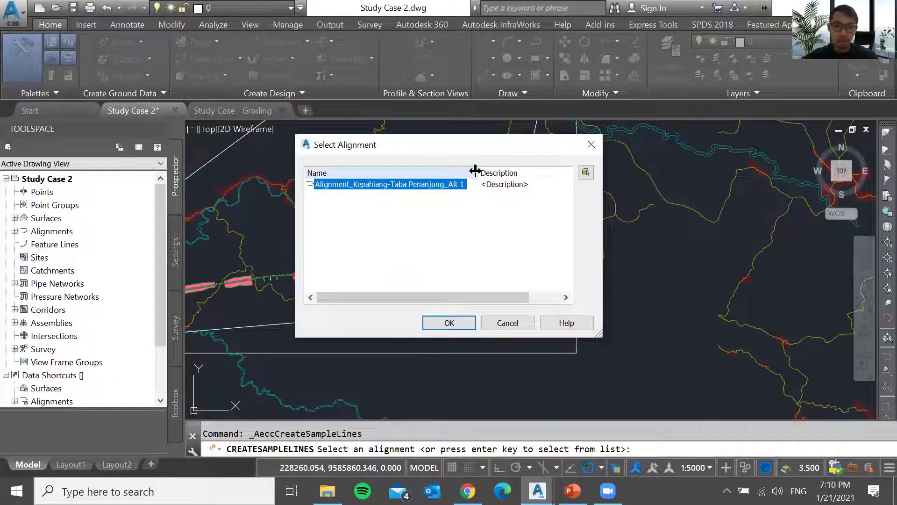
click(442, 329)
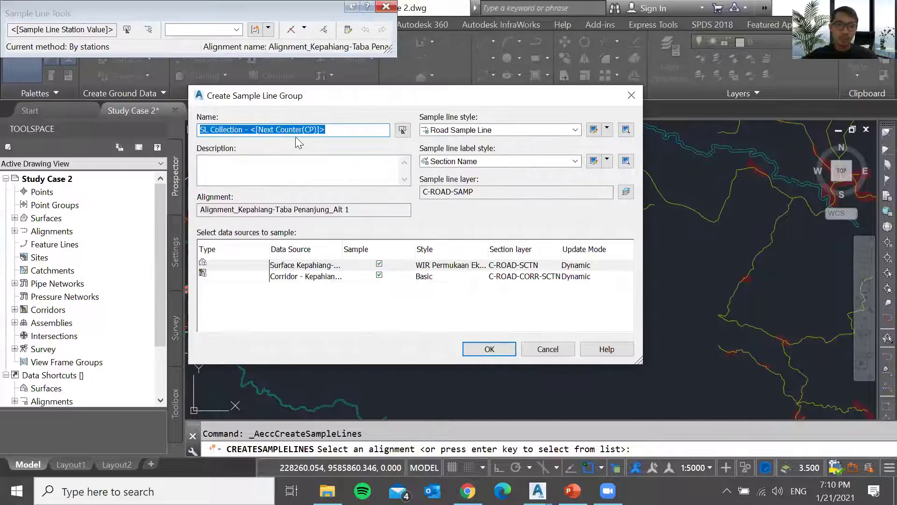
Create the sample line group with both the Kepahiang-Taba Penanjung surface and the corridor sampled, keeping the default name and styles.
click(400, 280)
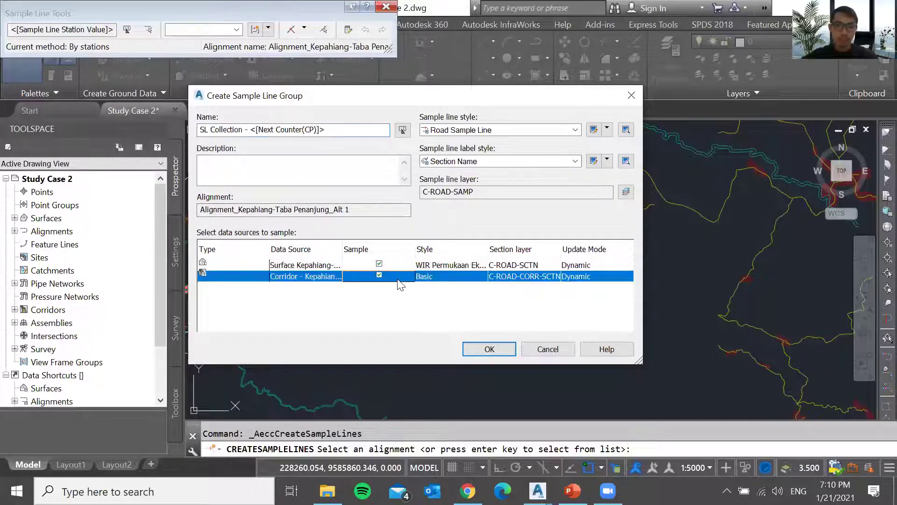
click(402, 265)
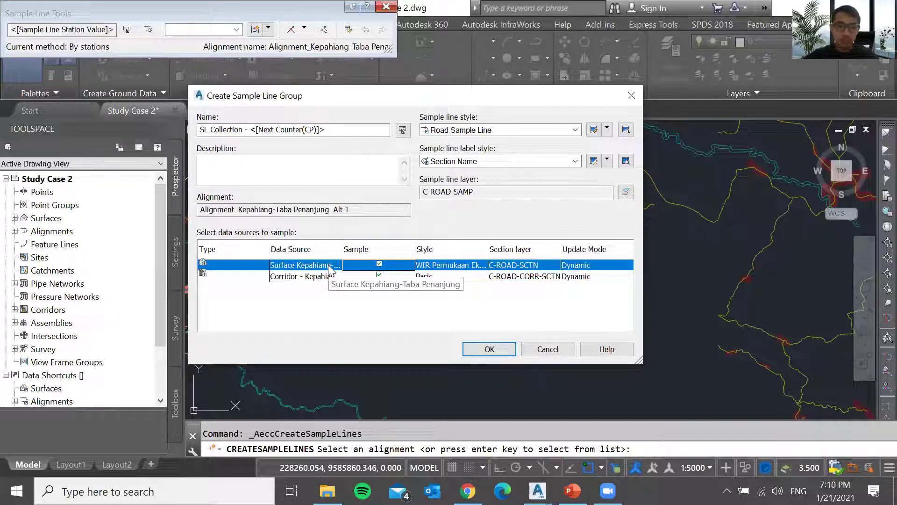
click(294, 276)
click(297, 265)
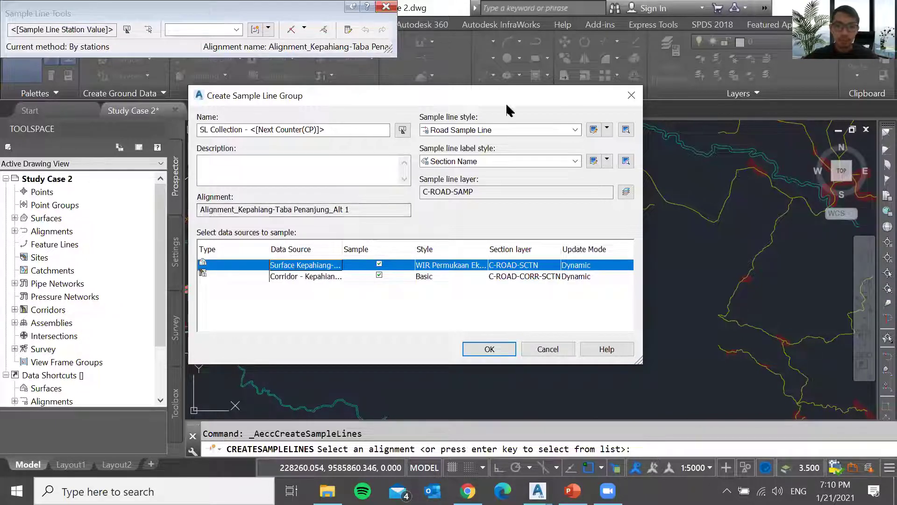
key(Return)
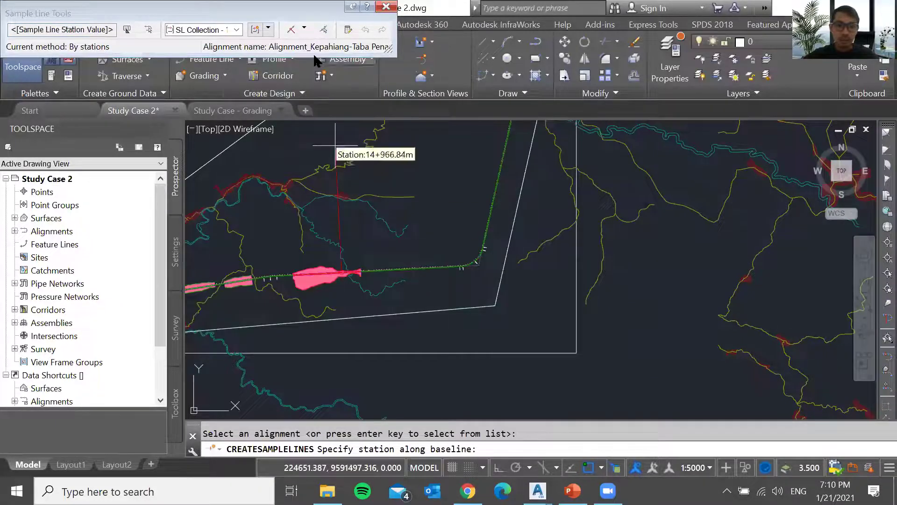
Switch sample line creation to By range of stations, keeping the range from alignment start to alignment end.
click(303, 29)
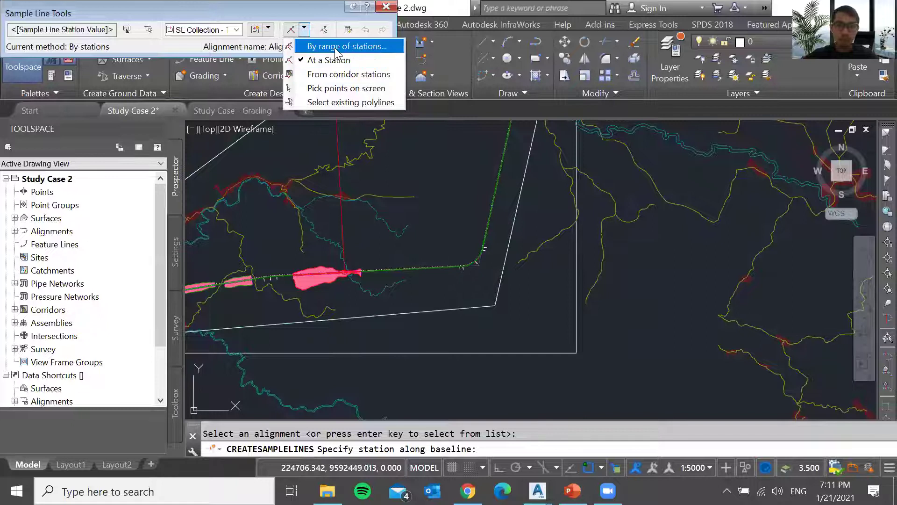
click(336, 47)
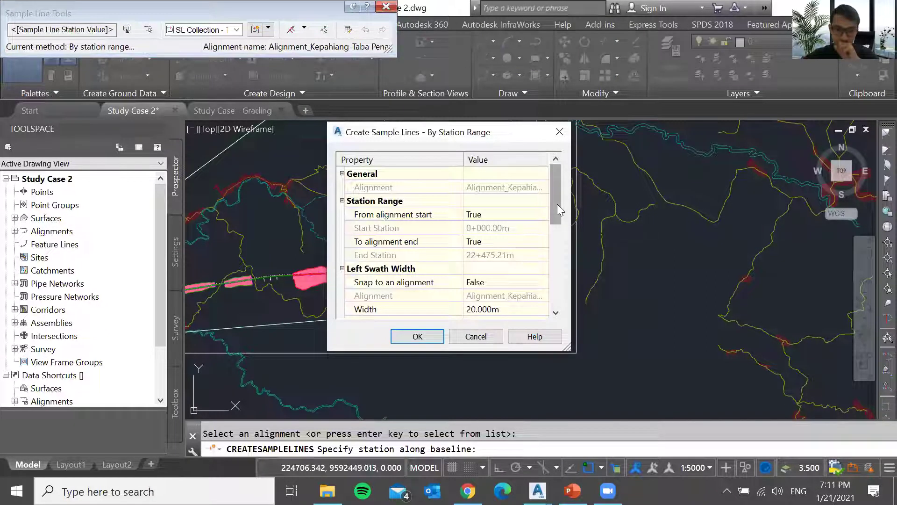
click(422, 203)
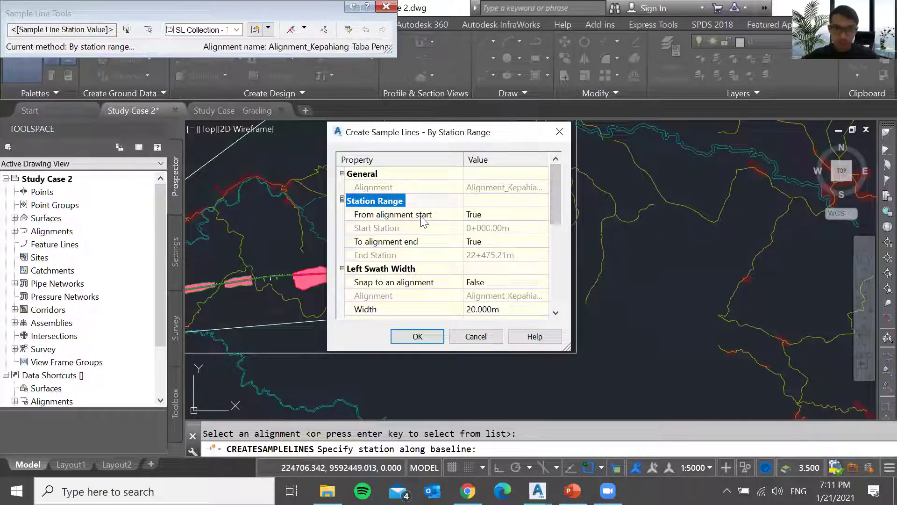
click(432, 217)
click(441, 242)
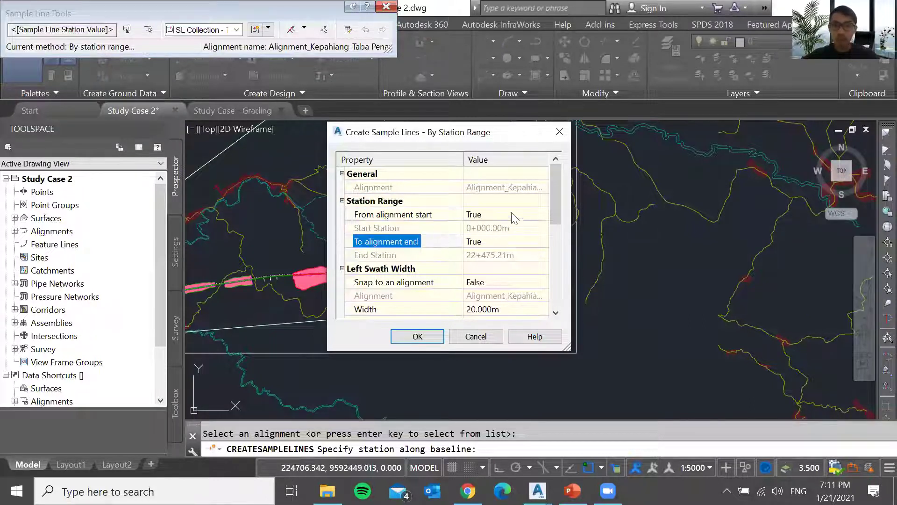
scroll(491, 206, down, 2)
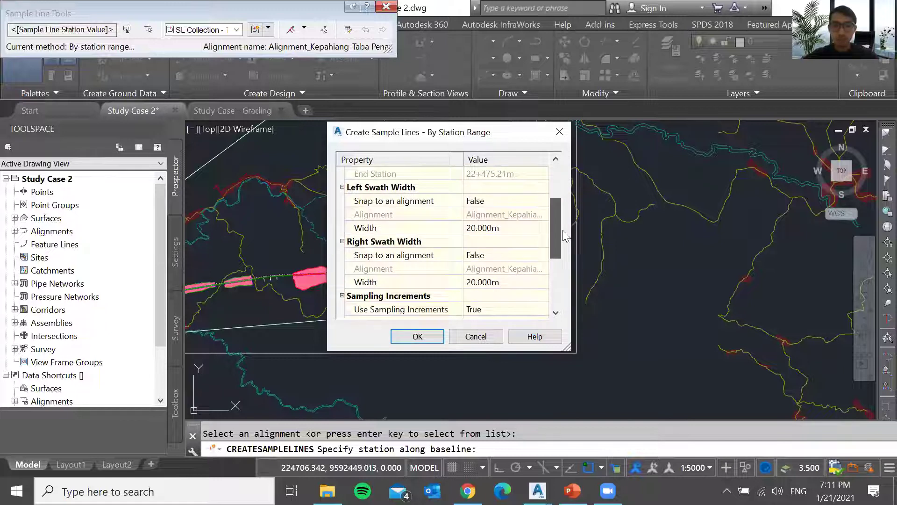
Set both the left and right swath widths of the sample lines to 50 m.
click(505, 202)
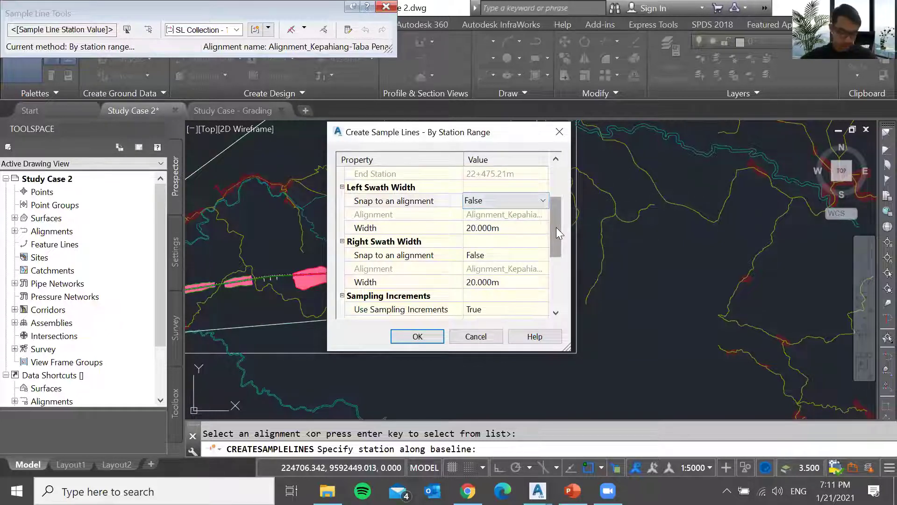
drag(556, 227, 555, 233)
click(514, 213)
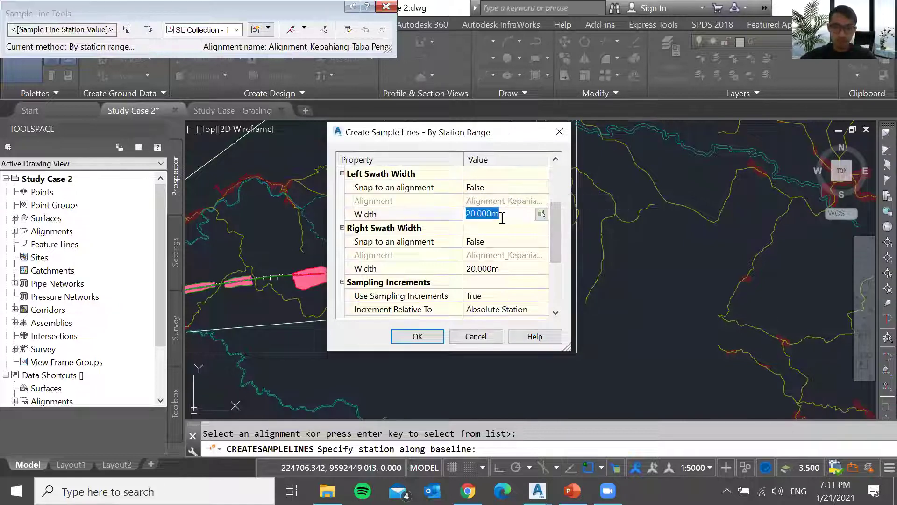
mouse_move(559, 240)
mouse_down()
mouse_move(559, 260)
mouse_move(559, 247)
mouse_up()
click(482, 201)
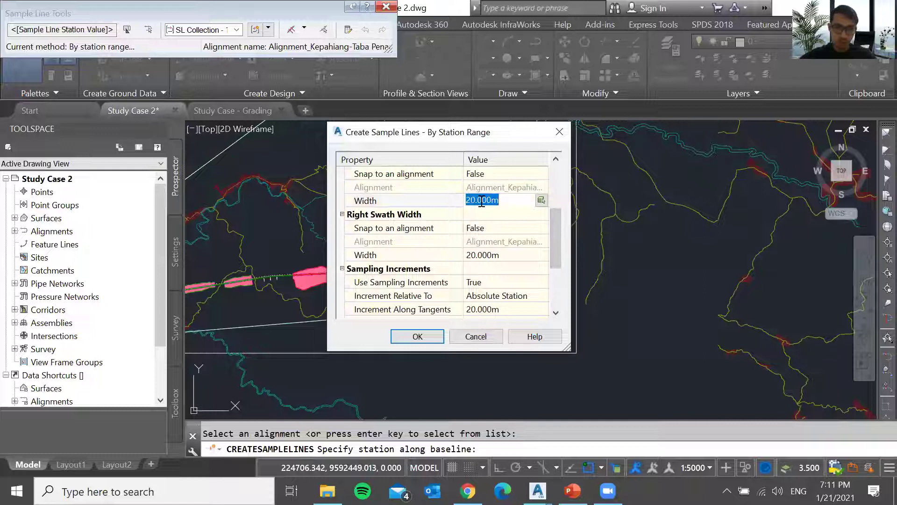
text(50)
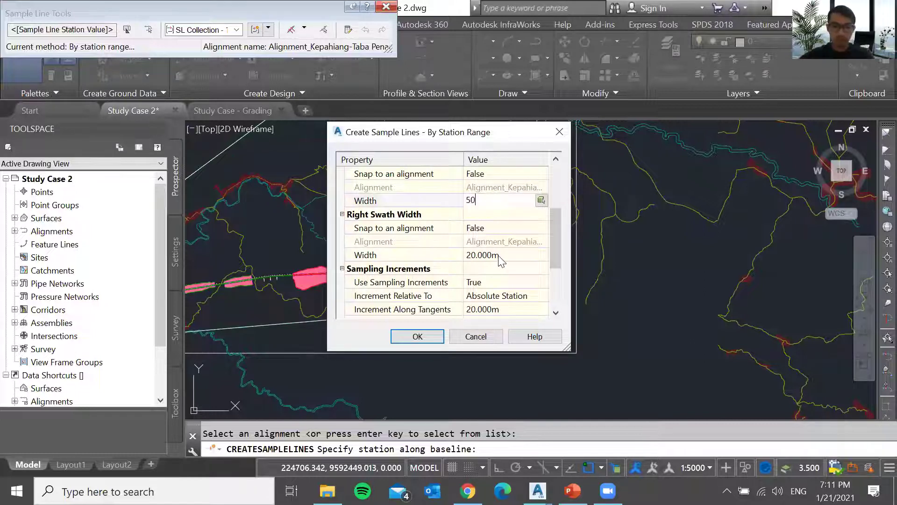
click(499, 255)
text(50)
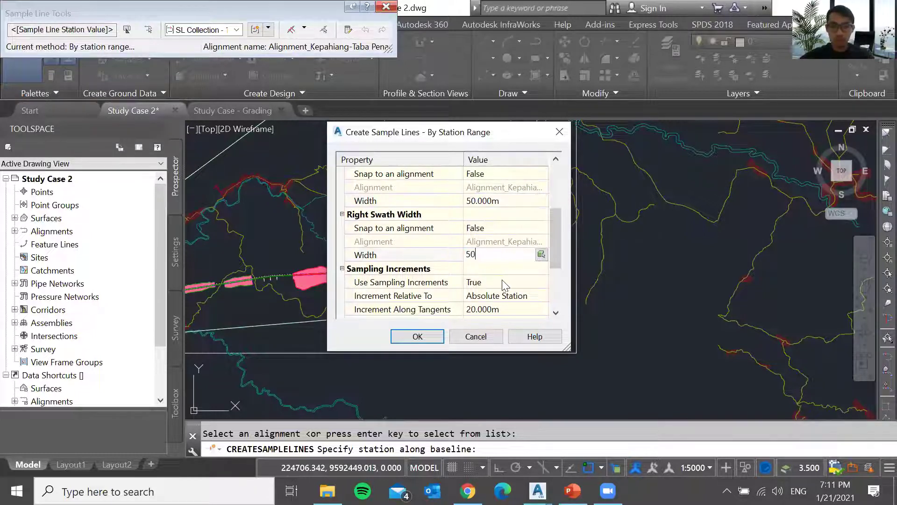
click(505, 241)
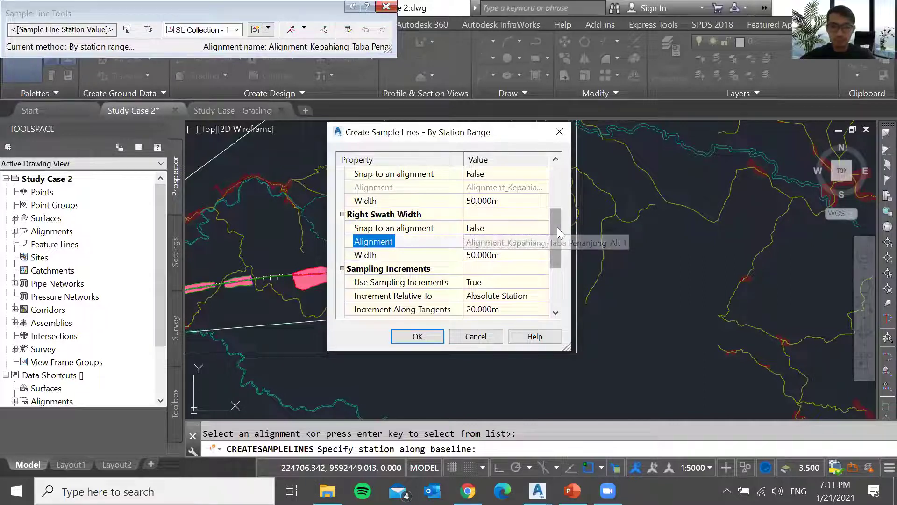
Review the left and right swath settings and the choices for snapping the left swath to an alignment.
scroll(556, 240, down, 1)
drag(555, 241, 557, 249)
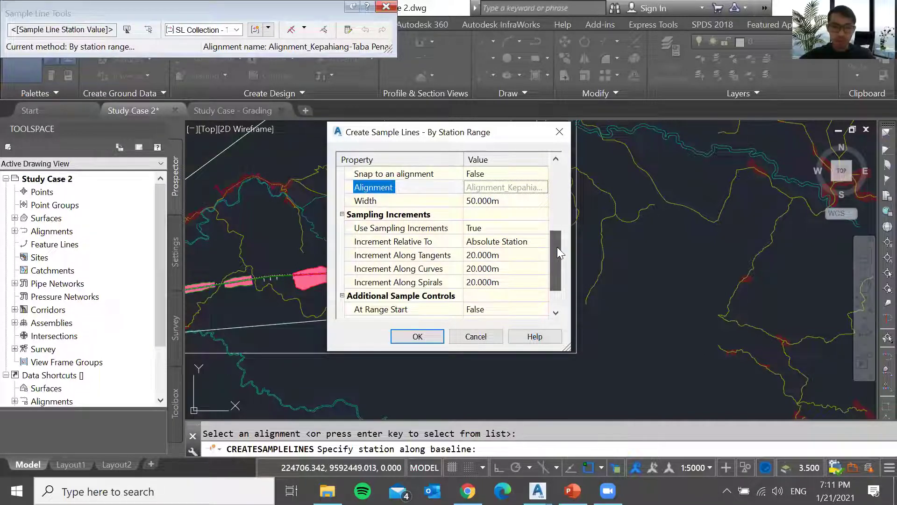
scroll(557, 247, up, 4)
scroll(435, 230, up, 2)
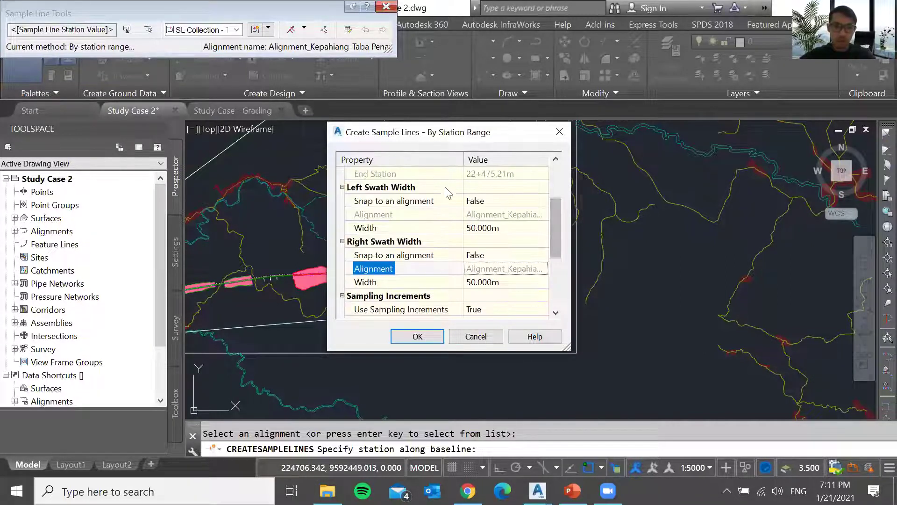
click(483, 188)
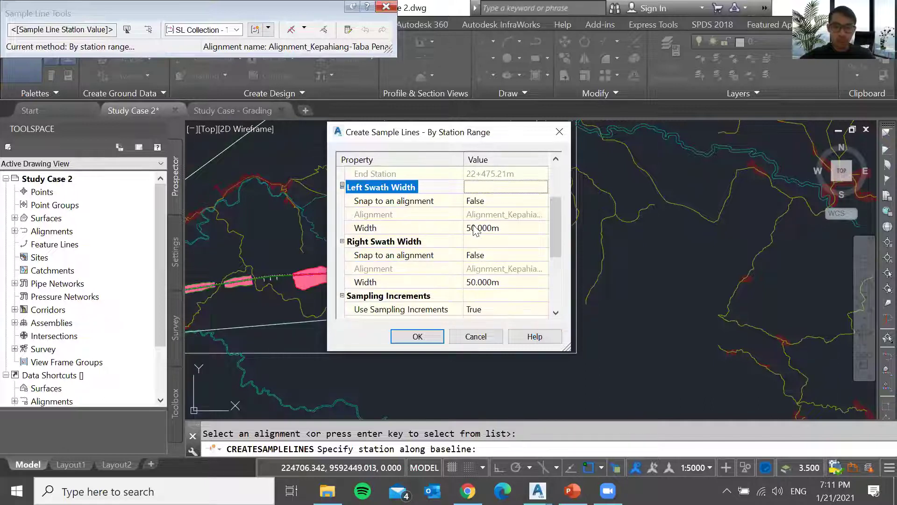
click(476, 245)
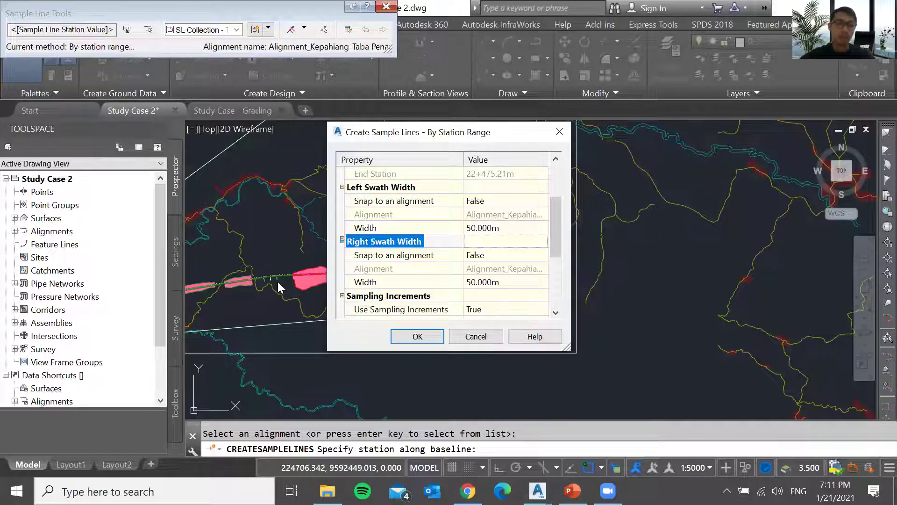
click(510, 200)
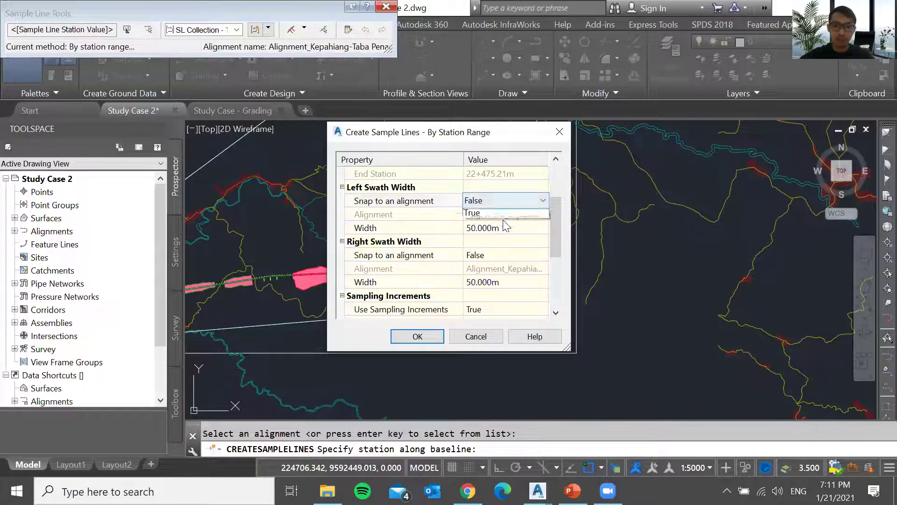
click(481, 201)
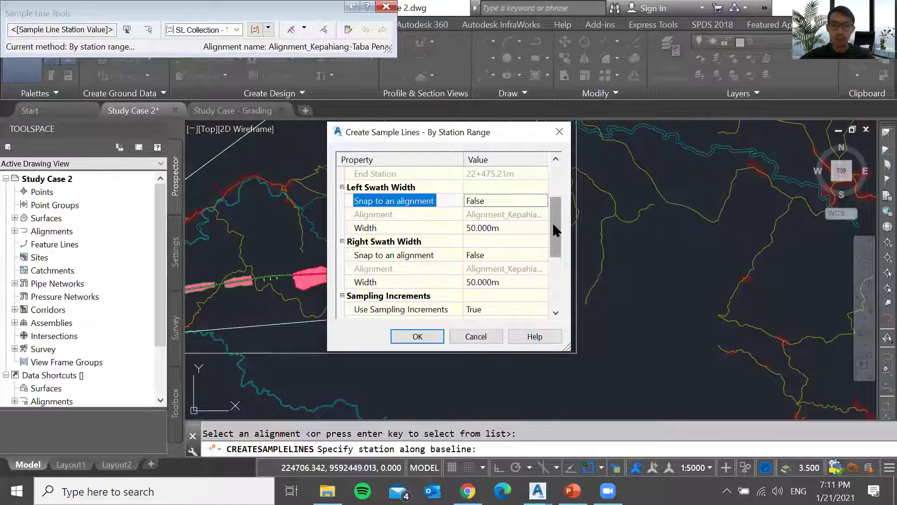
Set the sampling increments along tangents, curves and spirals to 50 m each.
scroll(553, 223, down, 3)
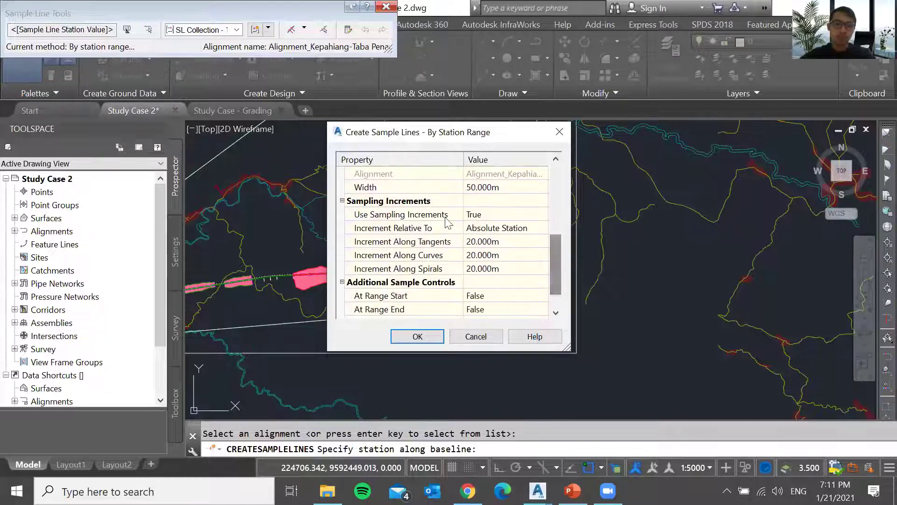
click(456, 202)
click(456, 229)
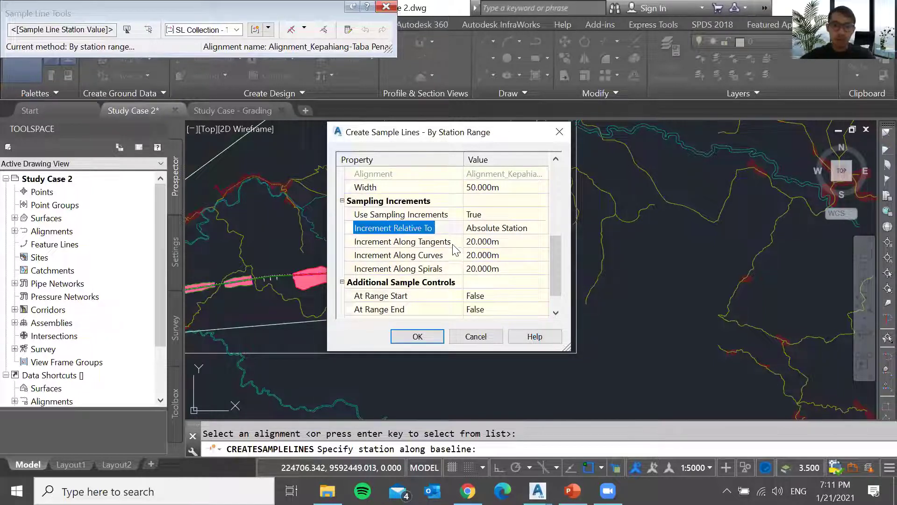
click(454, 242)
click(495, 241)
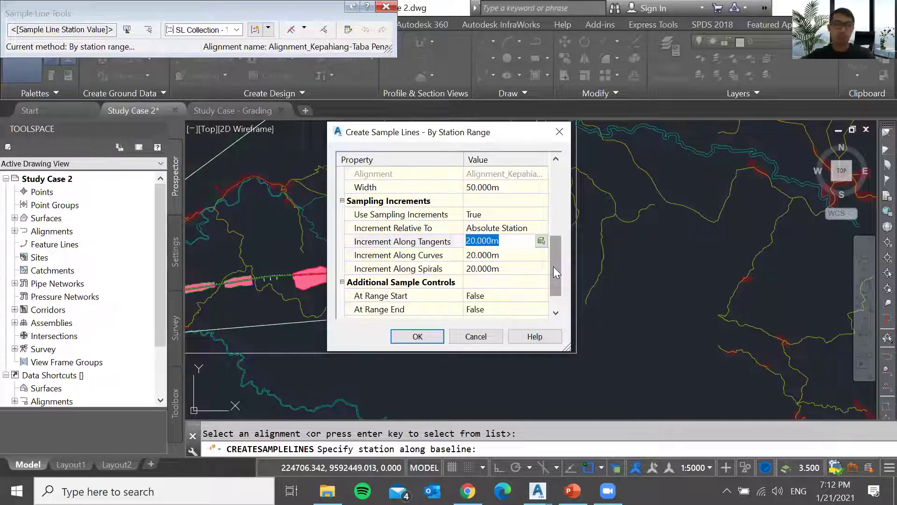
text(50)
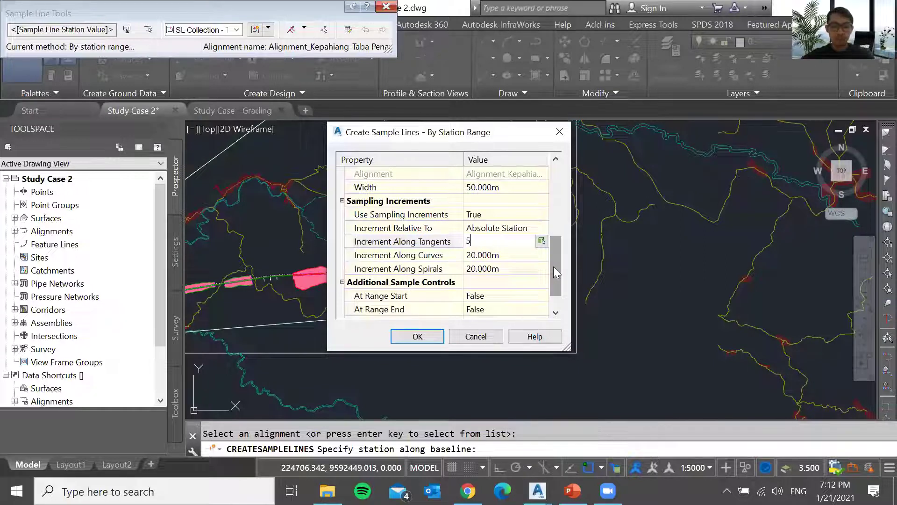
key(Tab)
text(50)
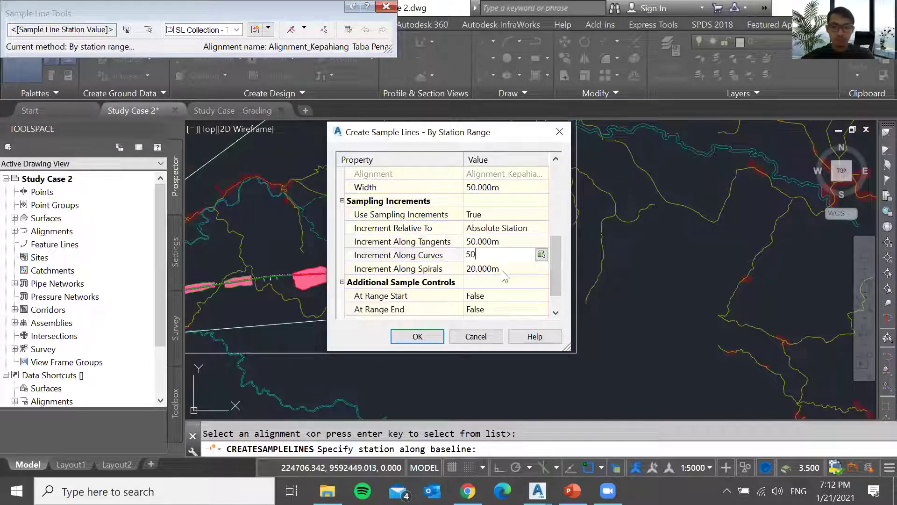
key(Tab)
text(50)
key(Tab)
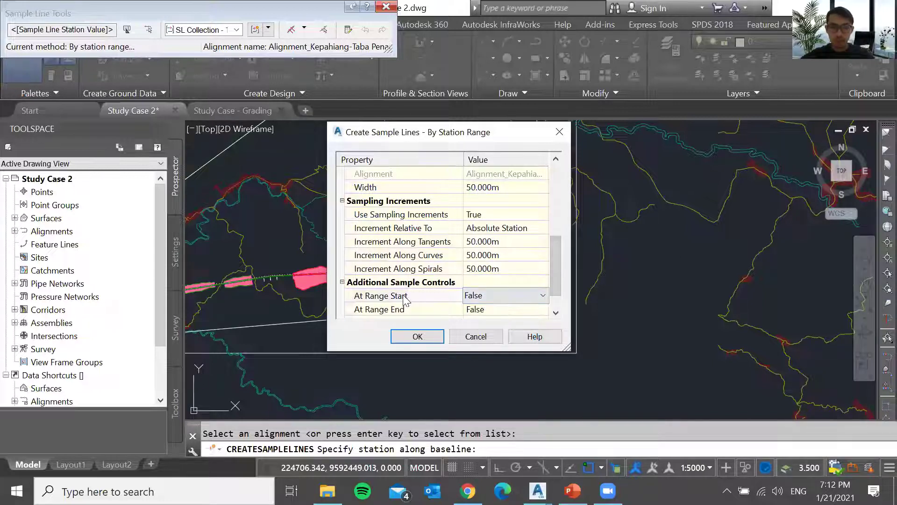
Set At Range Start and At Range End to True, create the sample lines along the alignment, and end the command.
click(448, 310)
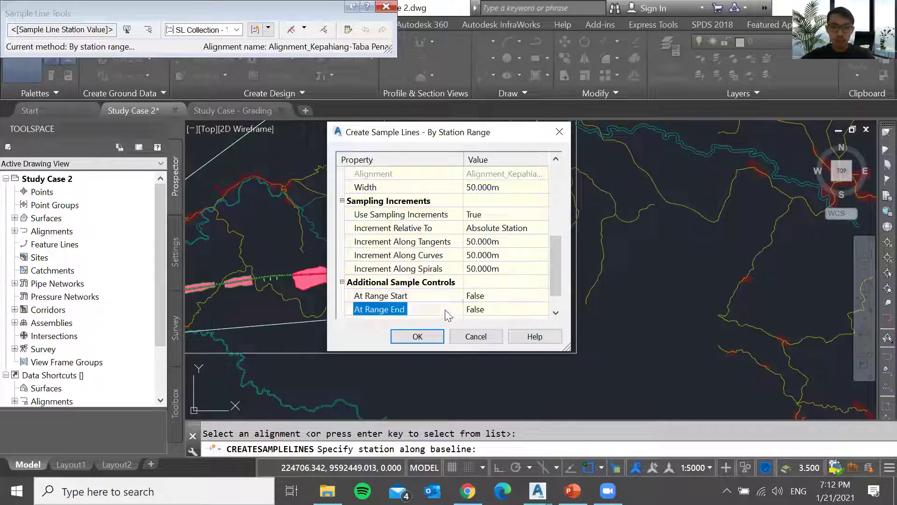
click(491, 299)
click(537, 297)
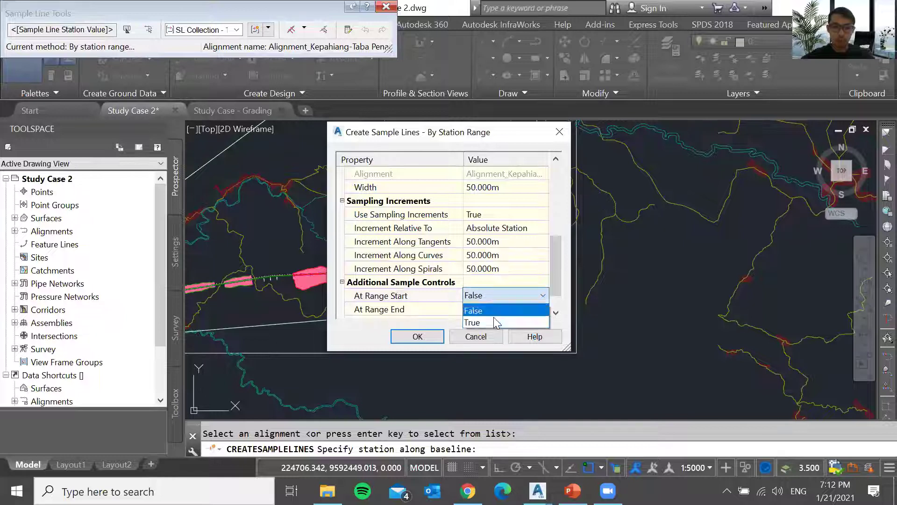
click(495, 322)
click(490, 309)
click(542, 309)
click(488, 335)
drag(557, 268, 552, 290)
click(411, 333)
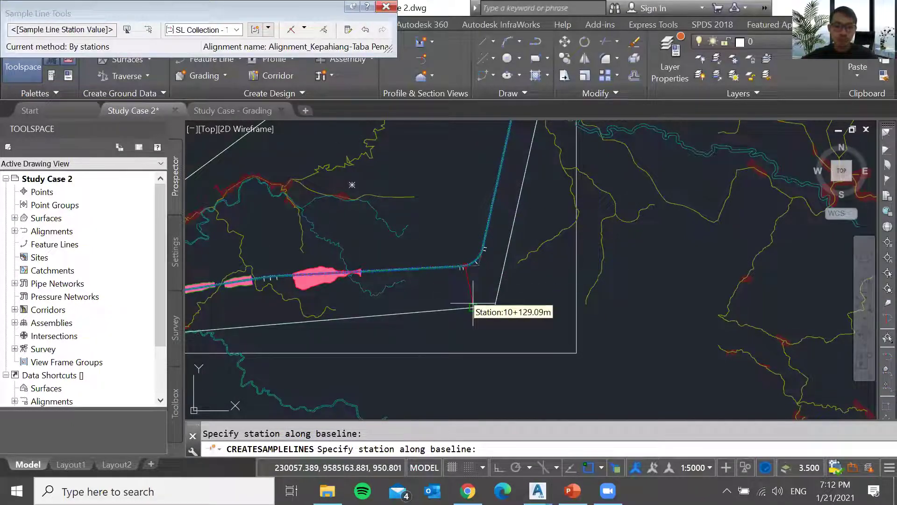
key(Escape)
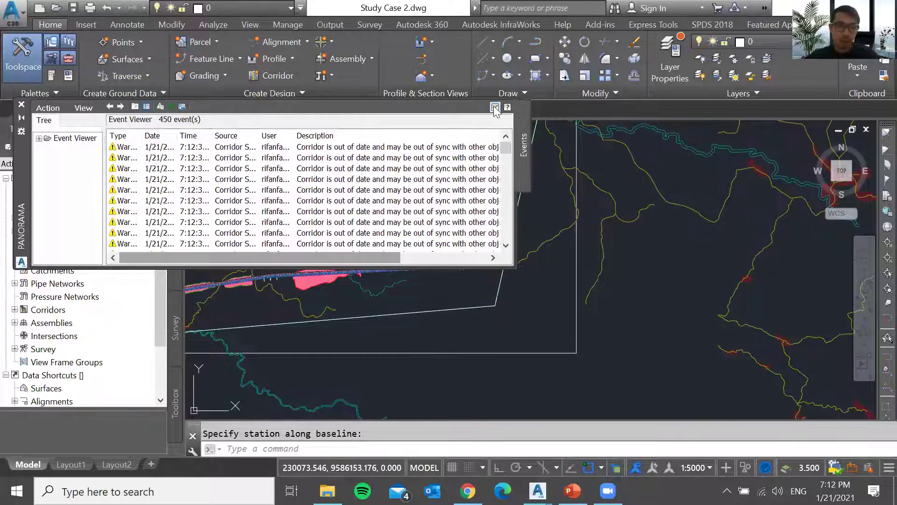
Erase the sample line label group that crowds the corridor at the wide slope area.
scroll(395, 268, up, 4)
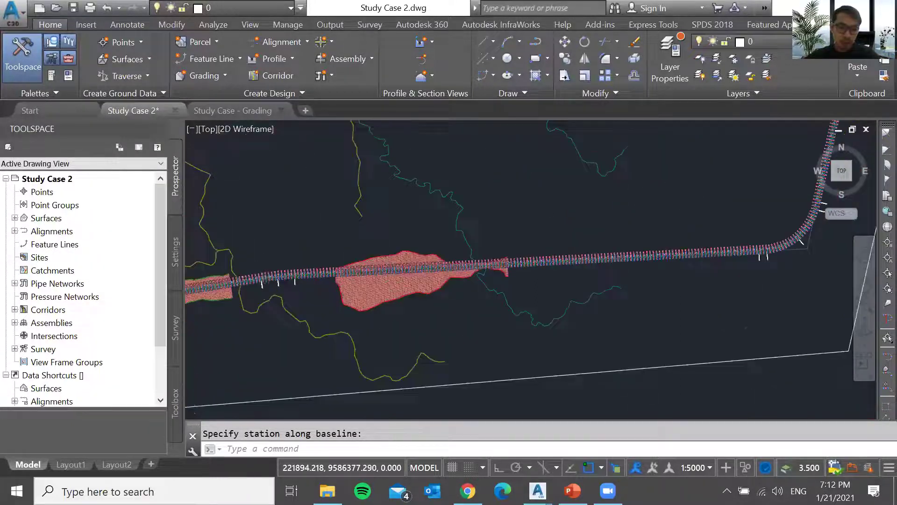
scroll(420, 279, up, 3)
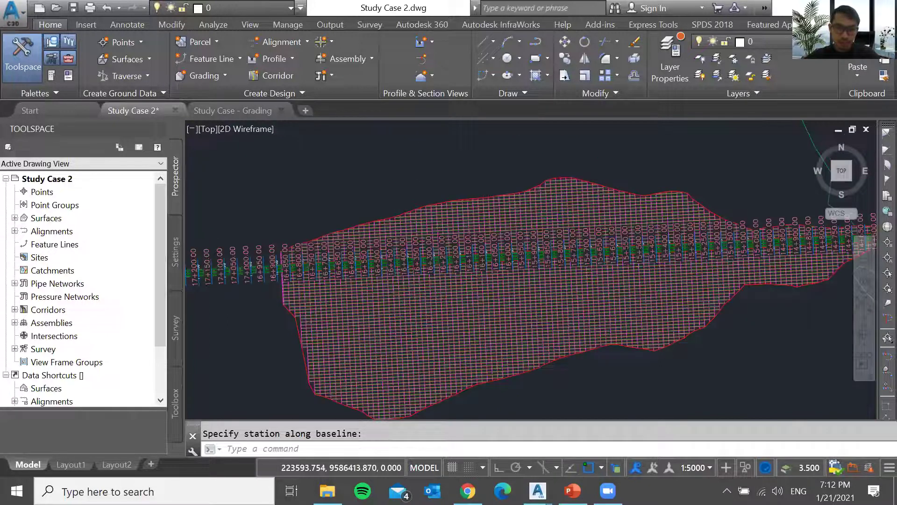
scroll(436, 259, up, 3)
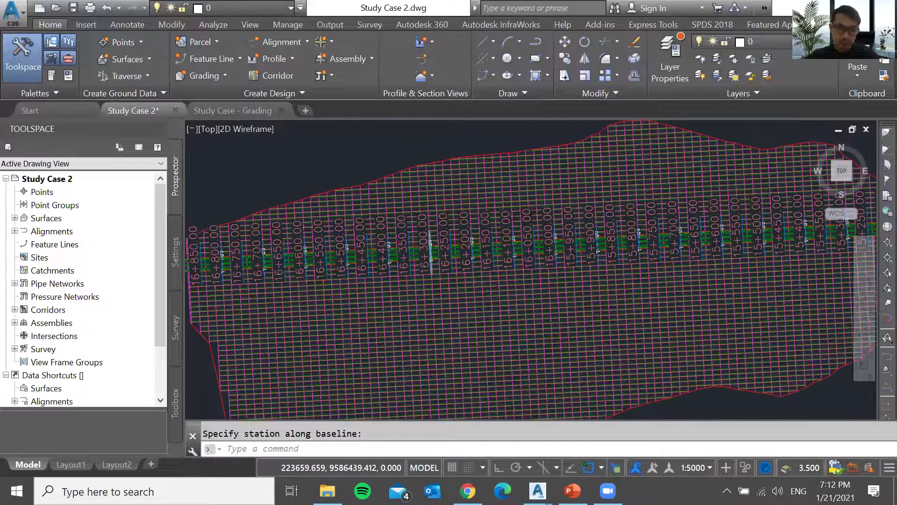
click(464, 264)
scroll(464, 264, down, 3)
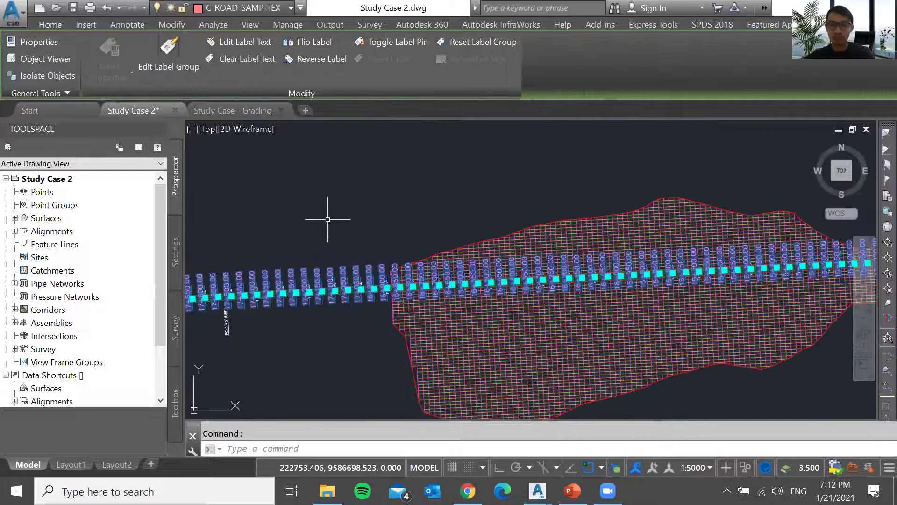
key(Delete)
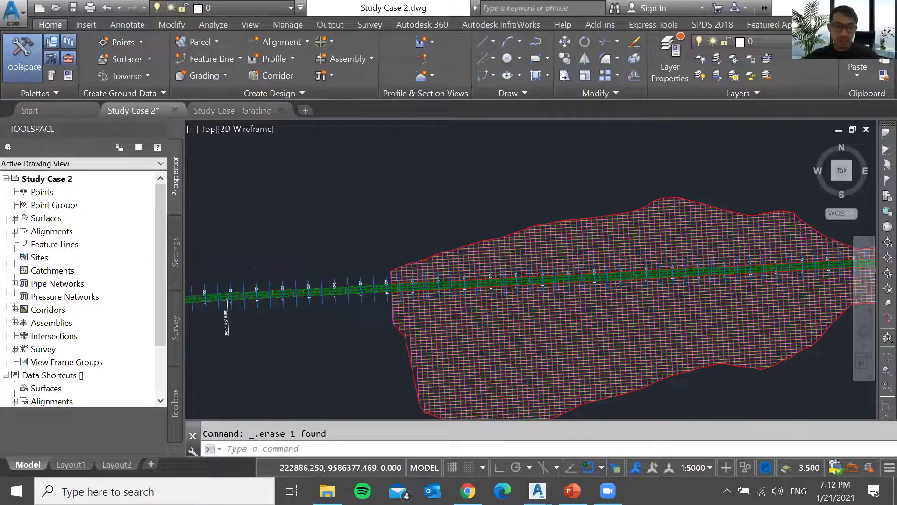
Stretch the left end of the sample line just inside the wide slope area outward, past the slope's upper edge.
scroll(360, 304, up, 2)
scroll(362, 304, up, 2)
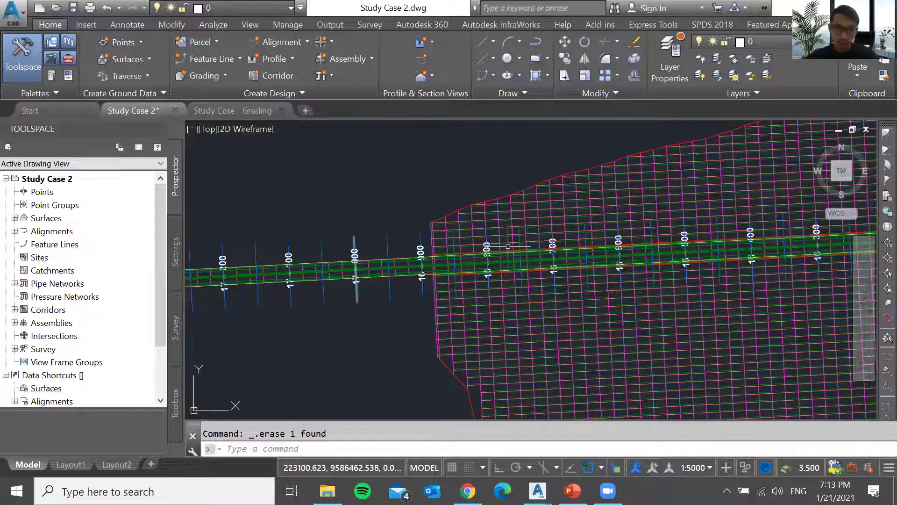
click(455, 284)
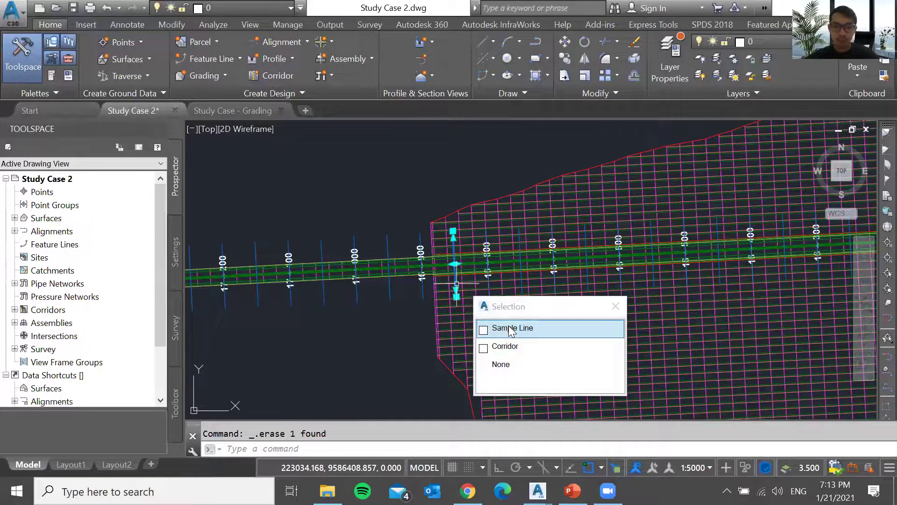
click(511, 328)
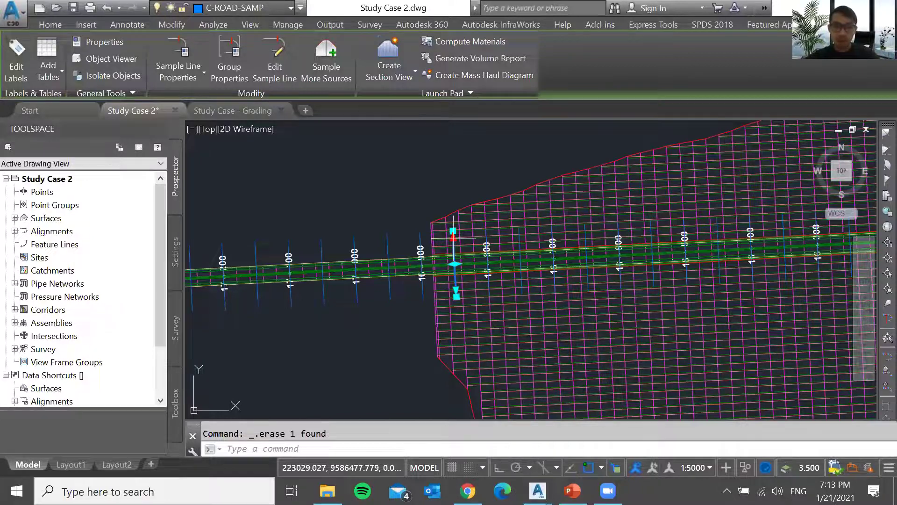
click(453, 237)
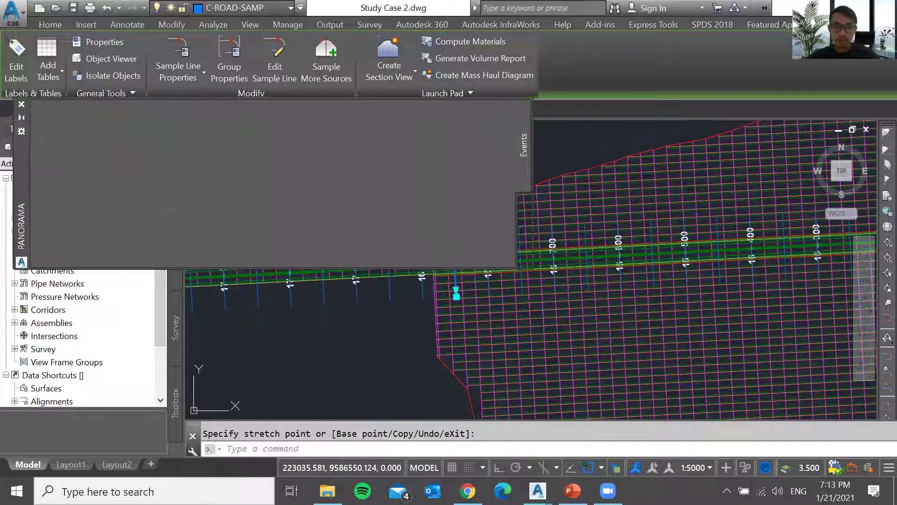
key(Escape)
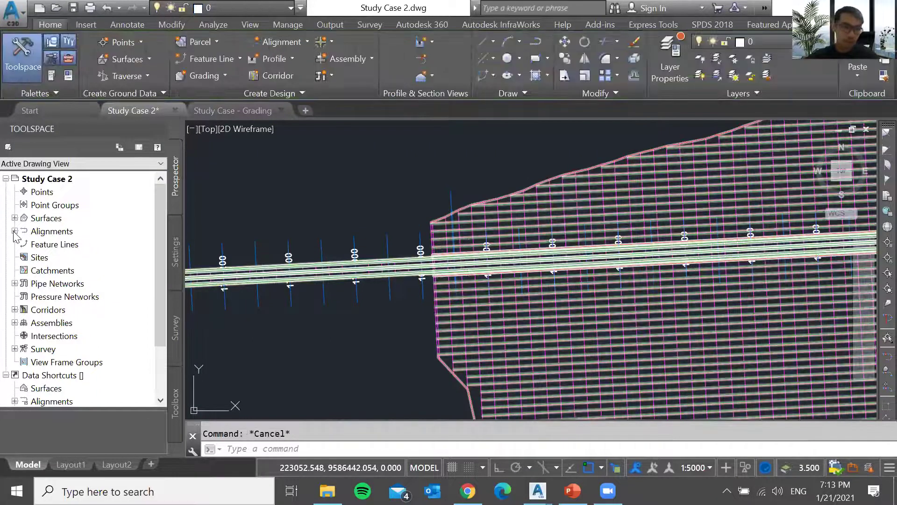
Expand the Kepahiang-Taba Penanjung centerline alignment in the drawing's object tree down to its sample line groups.
click(15, 231)
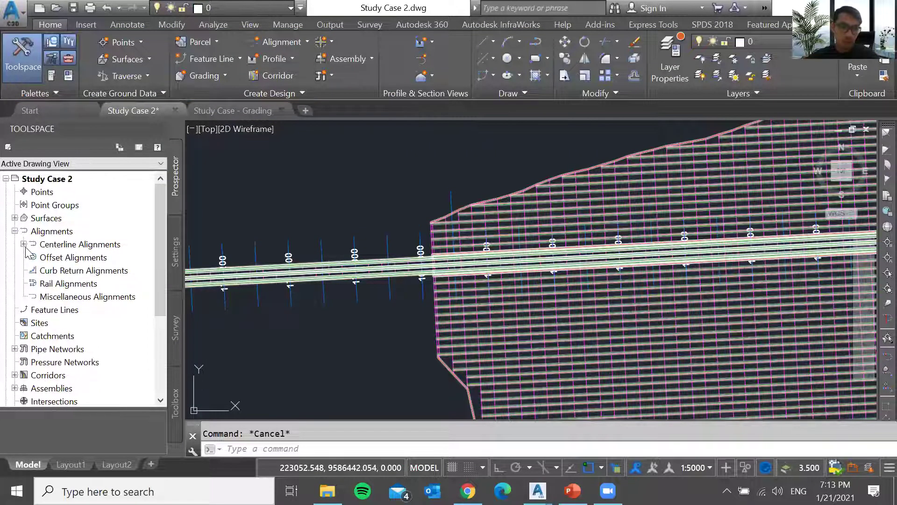
click(23, 244)
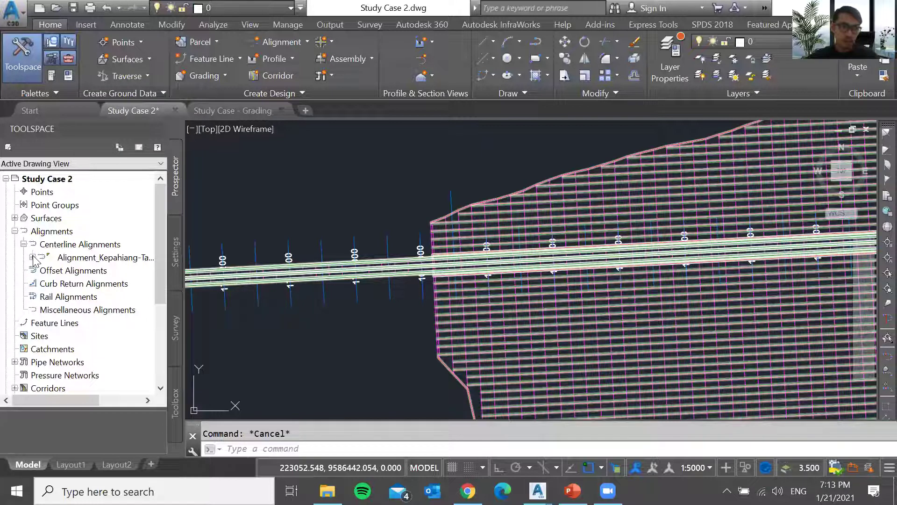
click(32, 257)
click(34, 232)
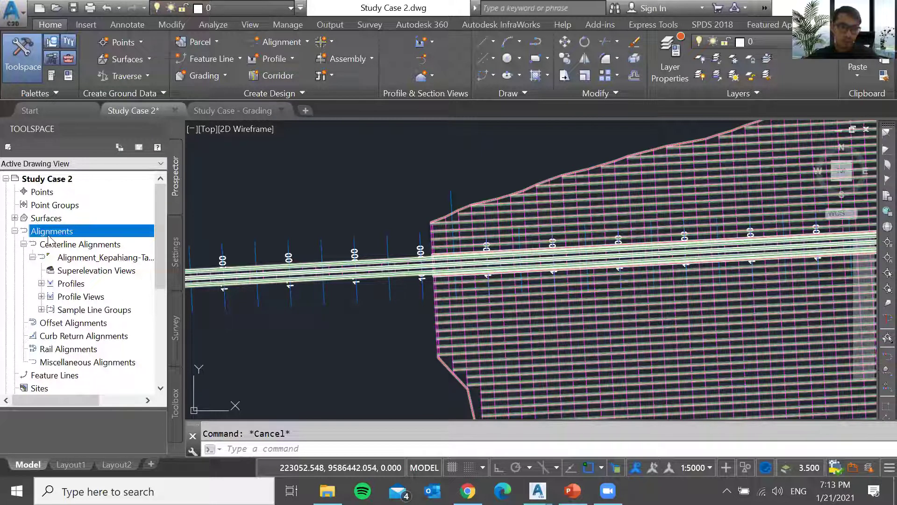
click(74, 244)
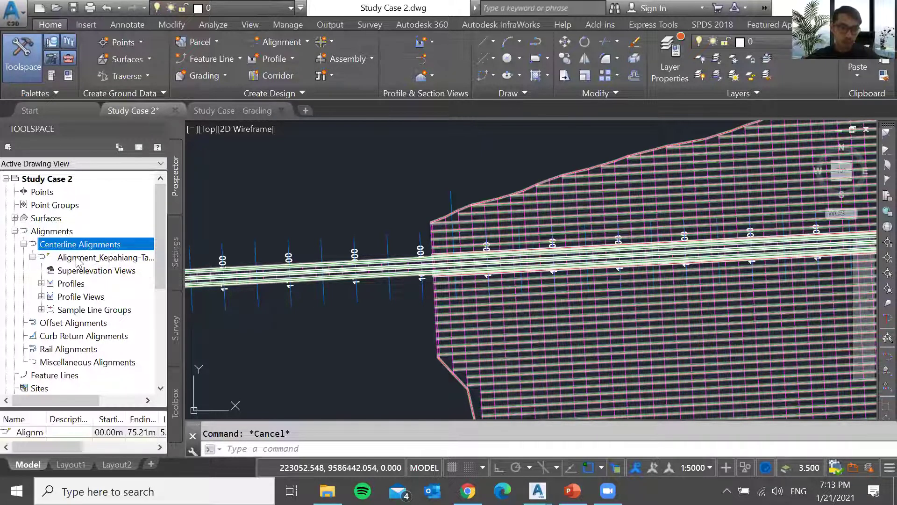
click(77, 258)
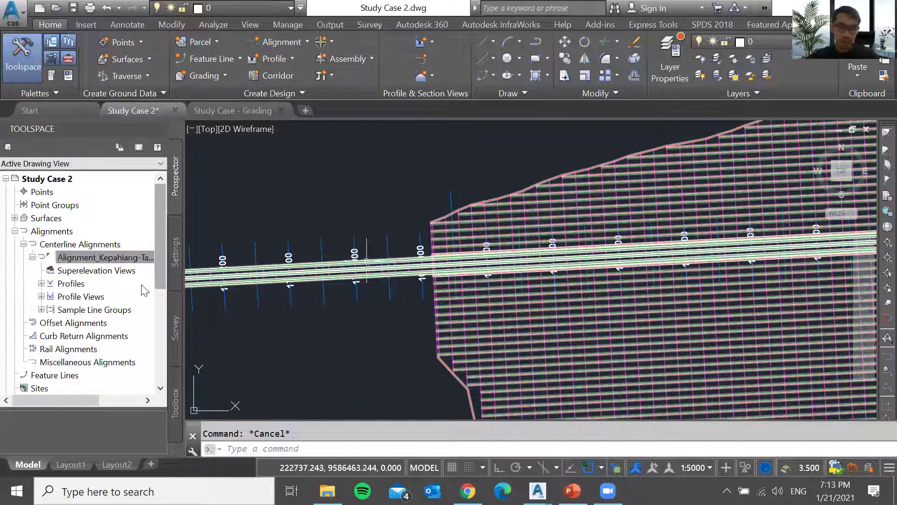
click(93, 310)
click(41, 309)
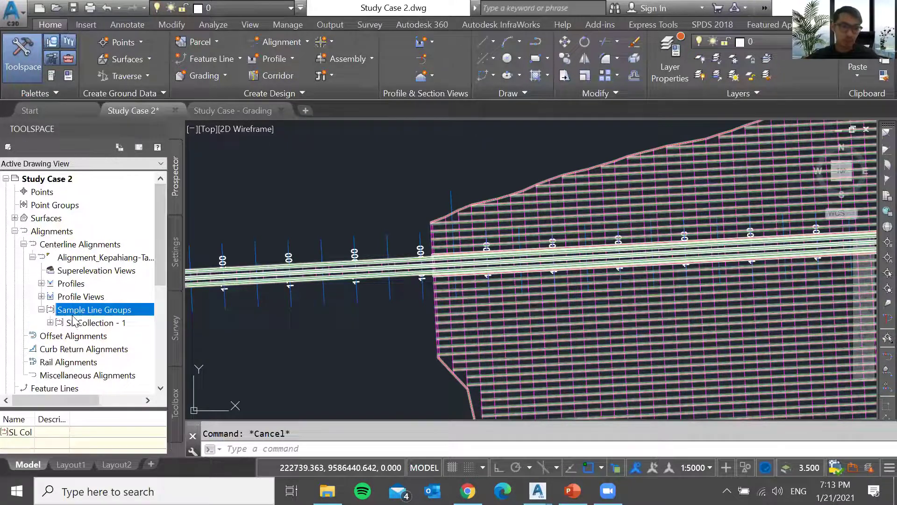
Open the group properties of SL Collection - 1 and show its list of sample lines.
click(79, 322)
click(50, 322)
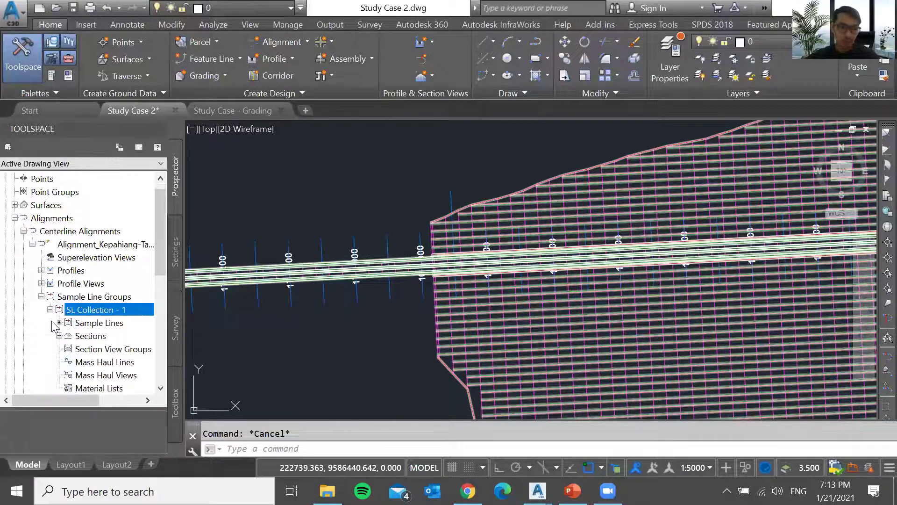
click(92, 323)
right_click(89, 322)
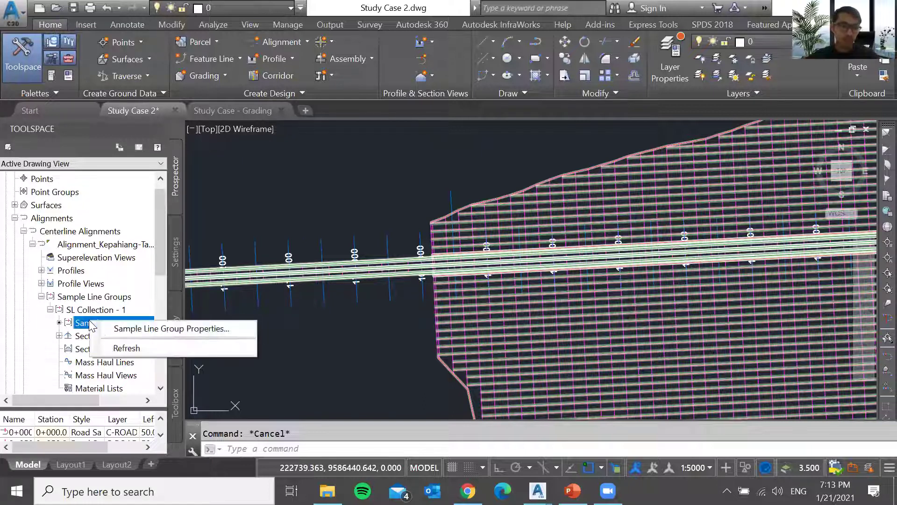
click(146, 329)
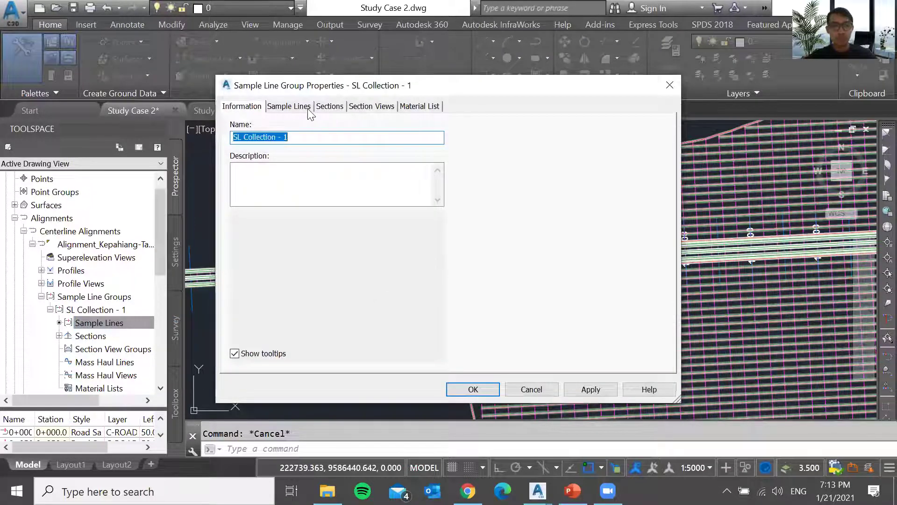
click(304, 109)
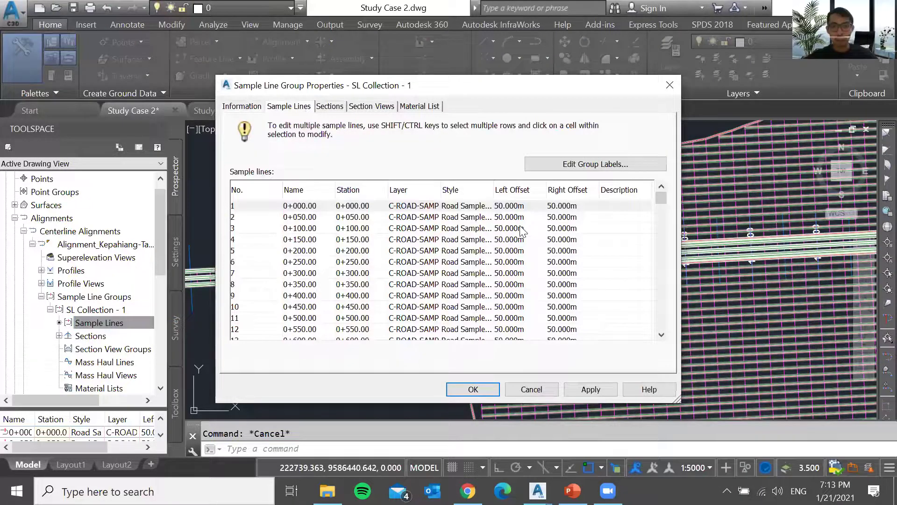
Select every sample line in the group's list, from station 0+000.00 through 22+475.21.
click(524, 229)
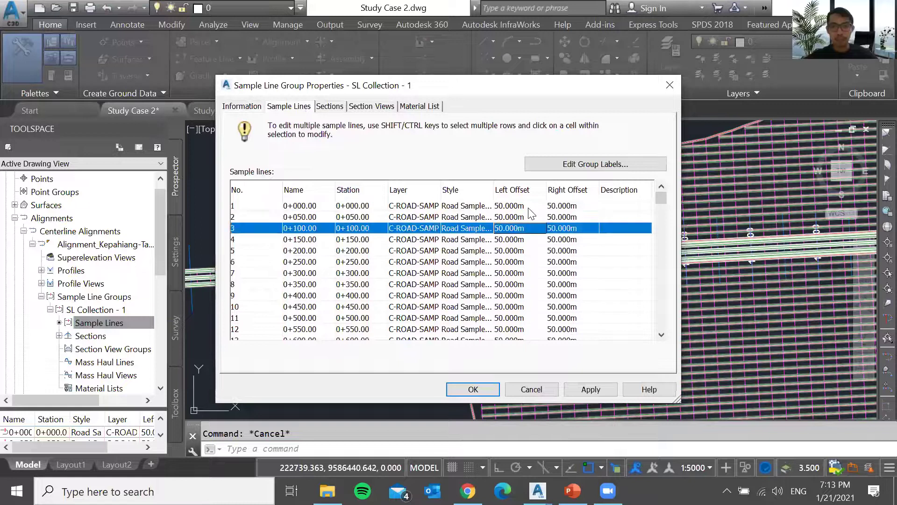
click(578, 204)
scroll(453, 218, down, 15)
scroll(454, 218, up, 15)
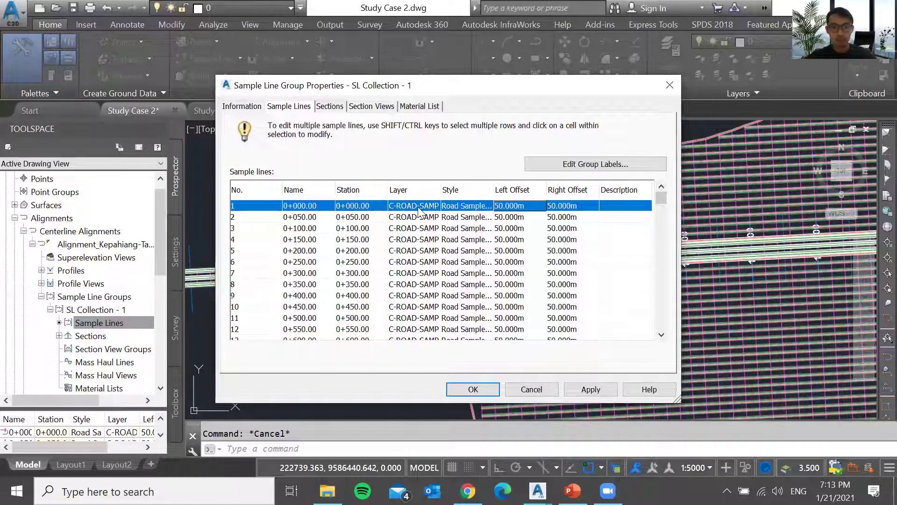
key(alt+Tab)
click(435, 205)
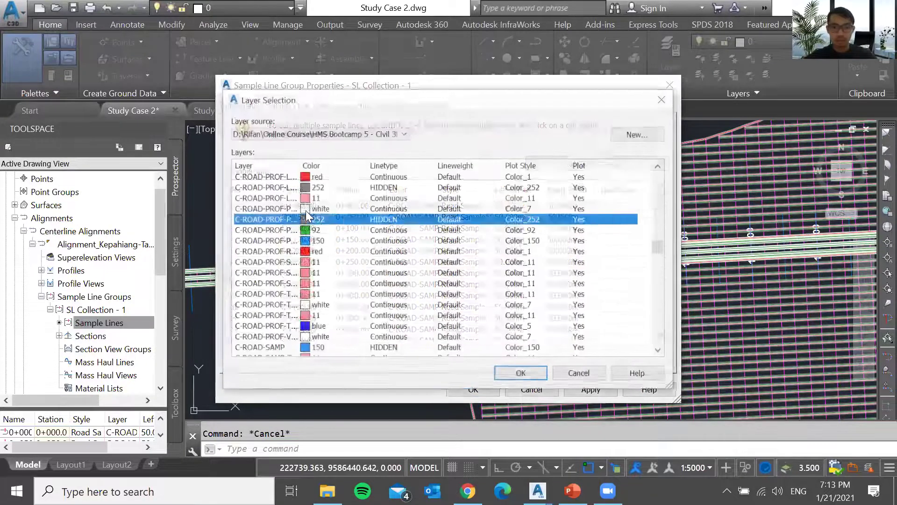
key(Escape)
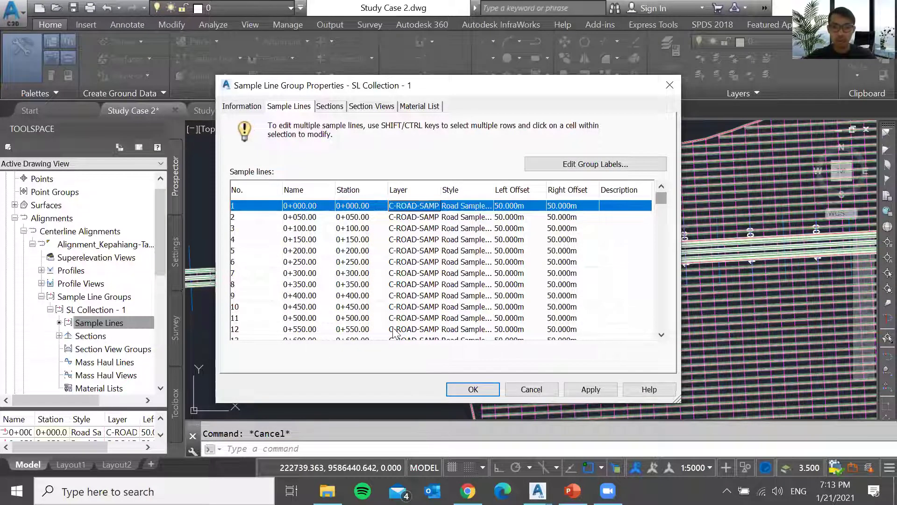
scroll(378, 337, down, 20)
scroll(378, 336, down, 20)
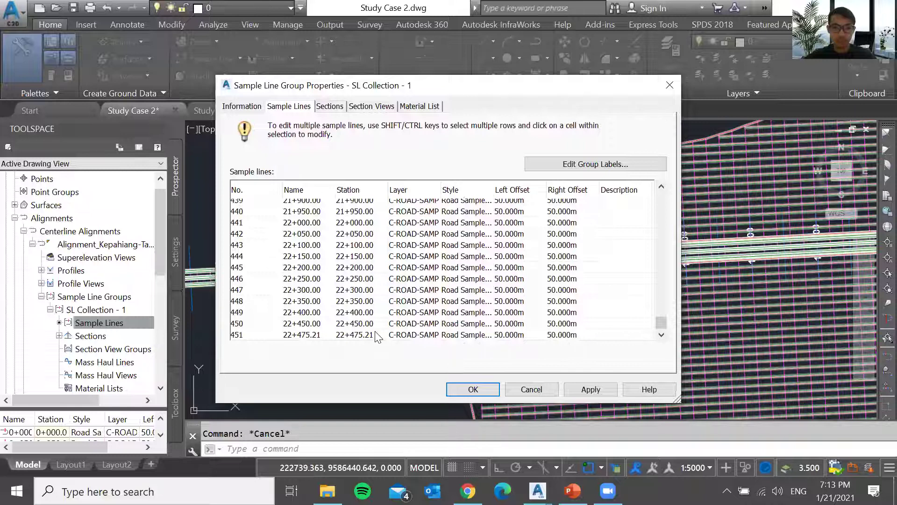
shift+click(376, 335)
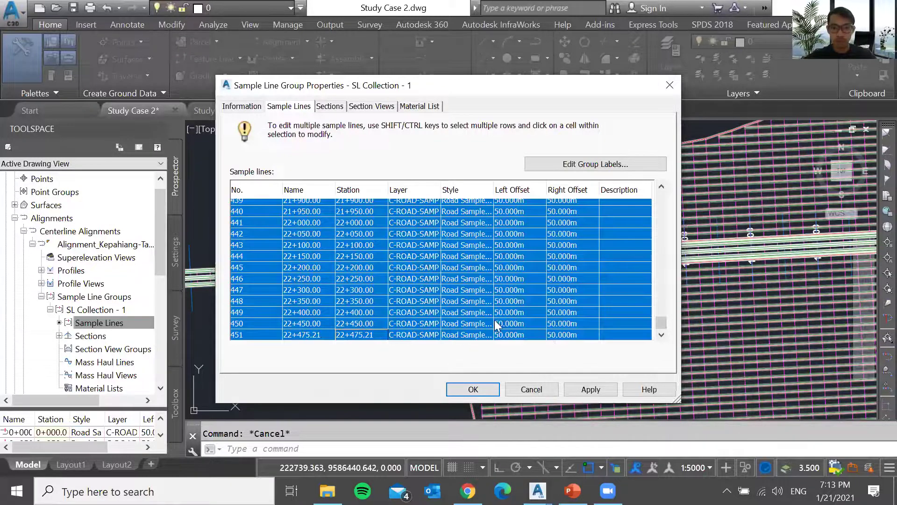
Set the left and right offsets of all selected sample lines to 150 m, accept the properties, and dismiss the event list.
click(527, 335)
text(150)
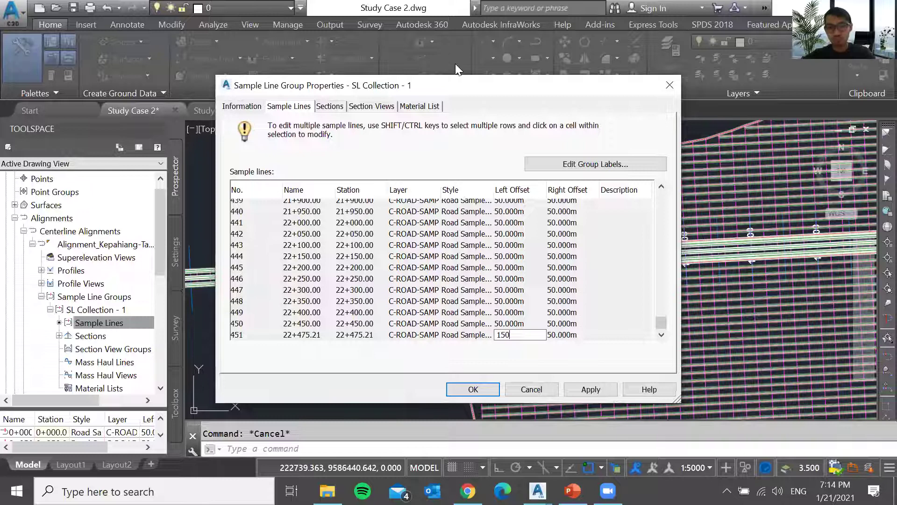
key(Tab)
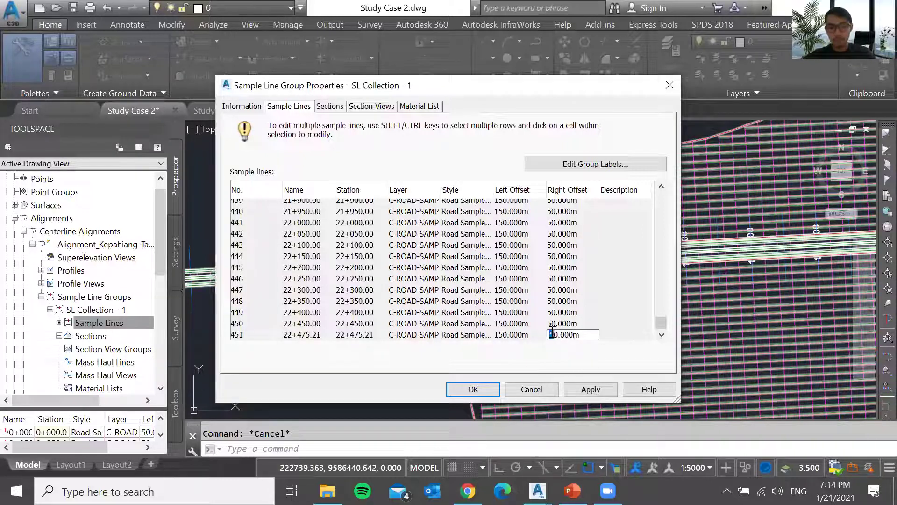
text(1)
click(479, 391)
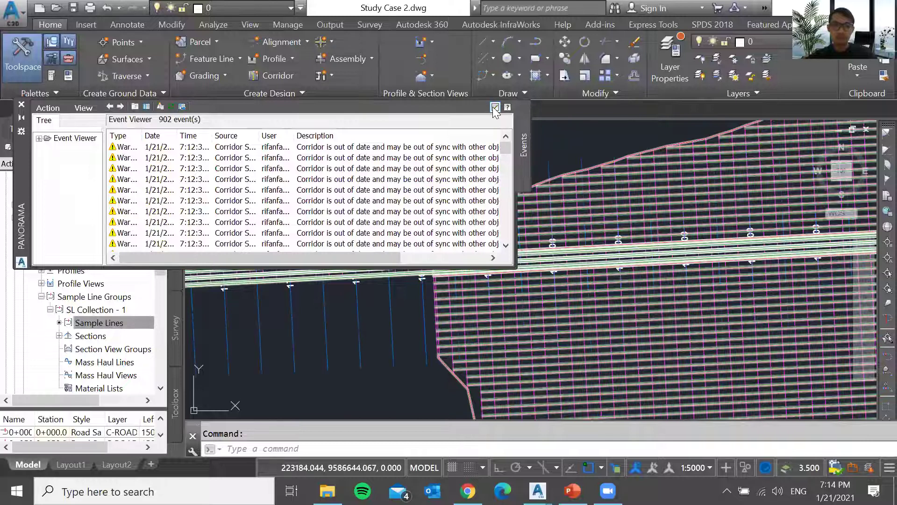
click(495, 108)
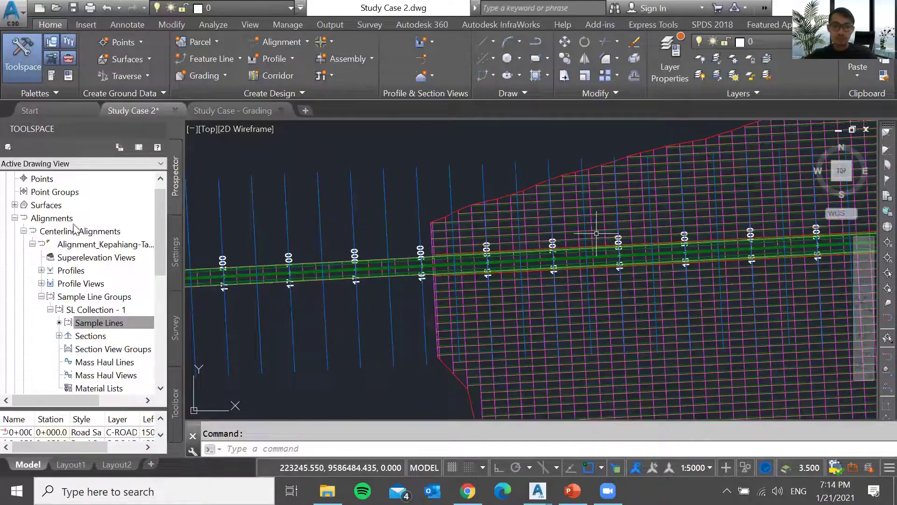
Rebuild the Kepahiang-Taba Penanjung corridor.
mouse_move(163, 266)
mouse_down()
mouse_move(164, 305)
mouse_move(159, 256)
mouse_up()
scroll(65, 231, up, 3)
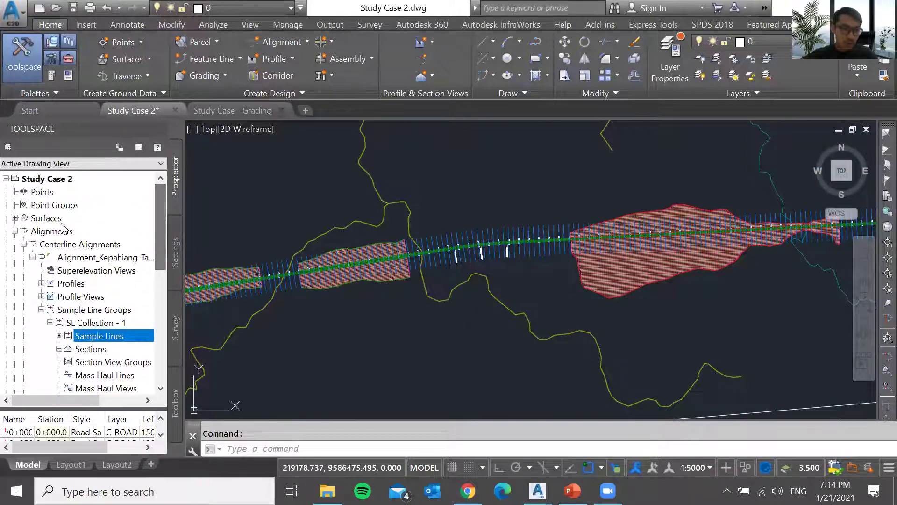
scroll(35, 260, down, 6)
scroll(35, 260, down, 1)
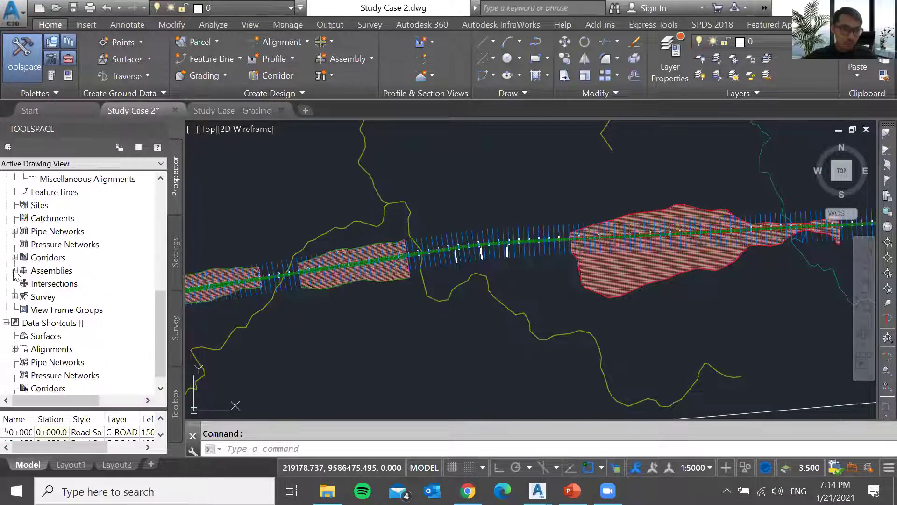
click(14, 257)
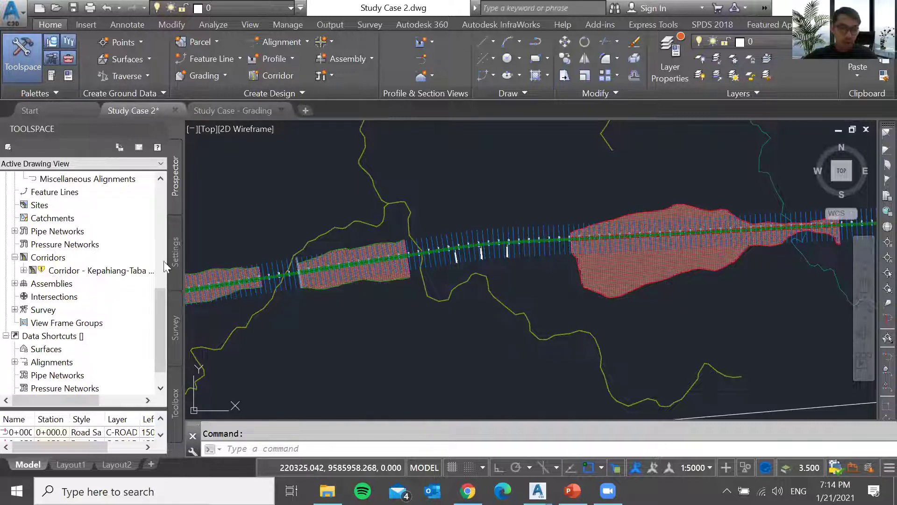
click(74, 269)
right_click(74, 269)
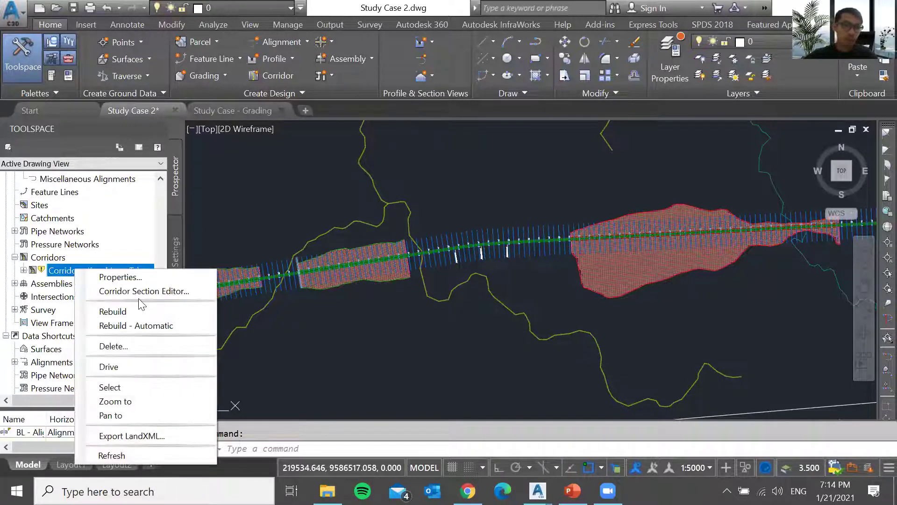
click(134, 312)
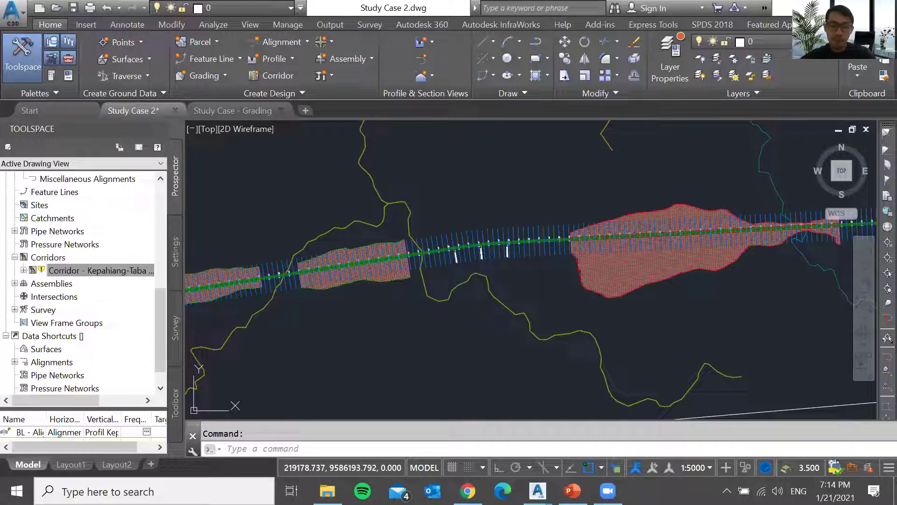
mouse_move(585, 312)
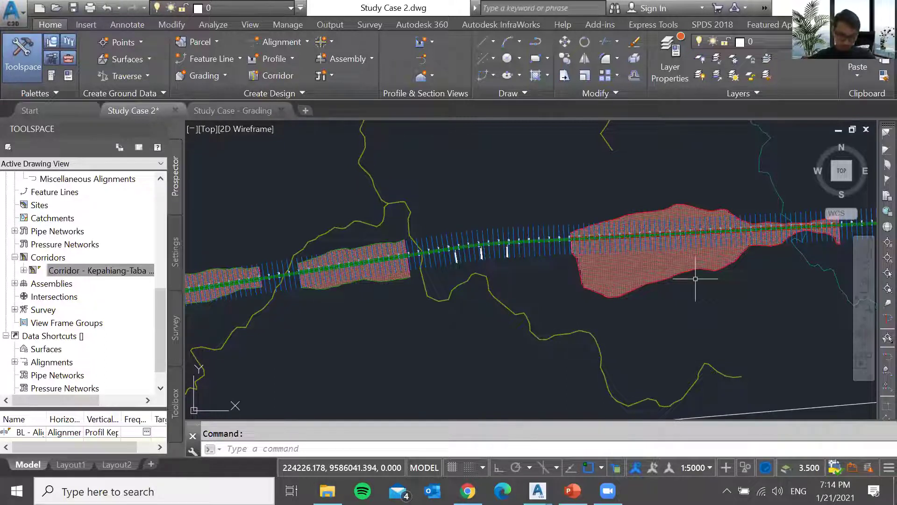
Examine how far the widened sample lines reach across the wide slope areas along the corridor.
scroll(696, 278, down, 2)
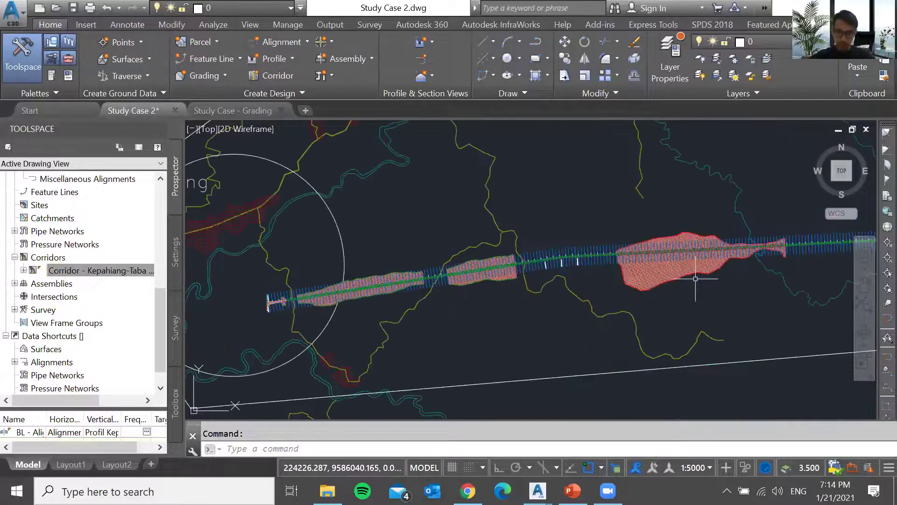
scroll(695, 278, down, 2)
scroll(385, 308, down, 2)
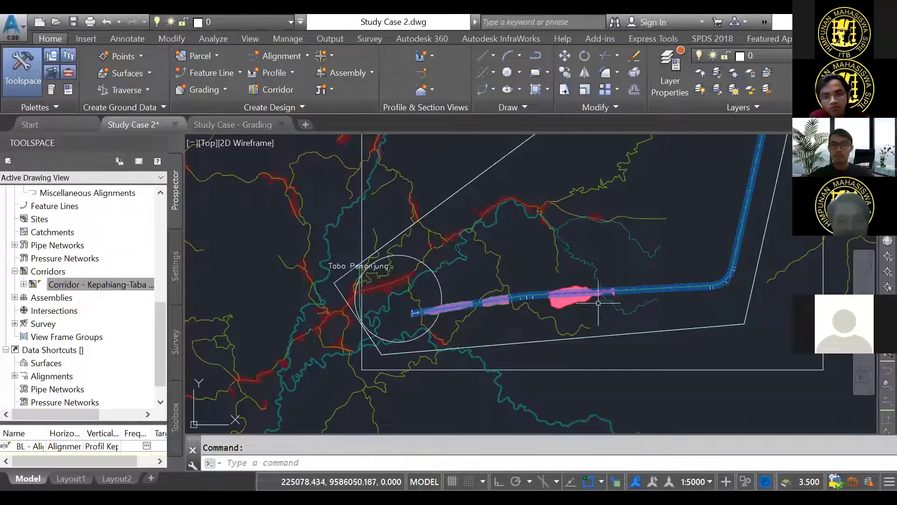
scroll(598, 303, up, 2)
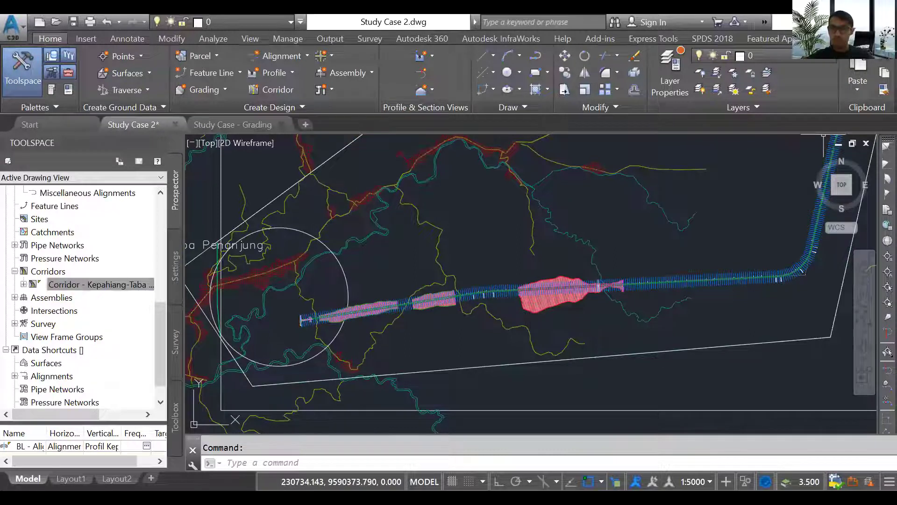
scroll(580, 313, up, 4)
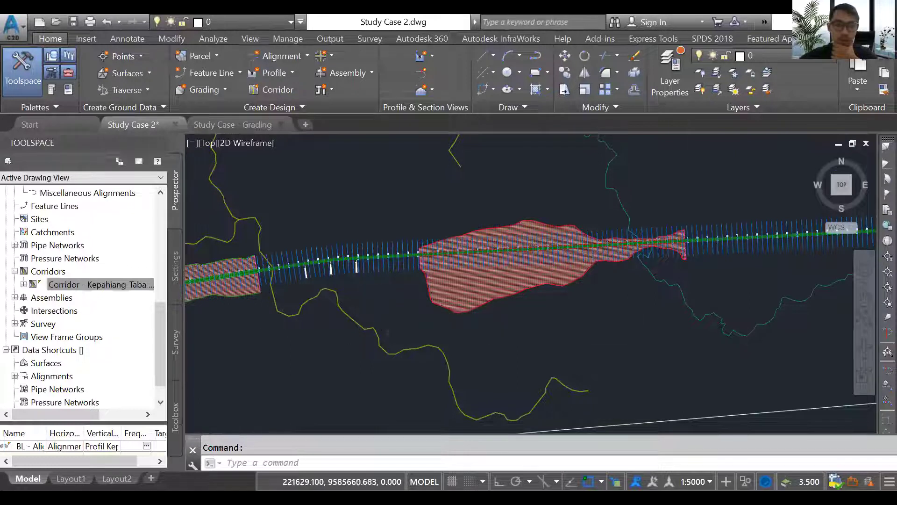
Start a single section view for the Kepahiang-Taba Penanjung alignment using the SL Collection - 1 sample line group.
scroll(289, 327, down, 2)
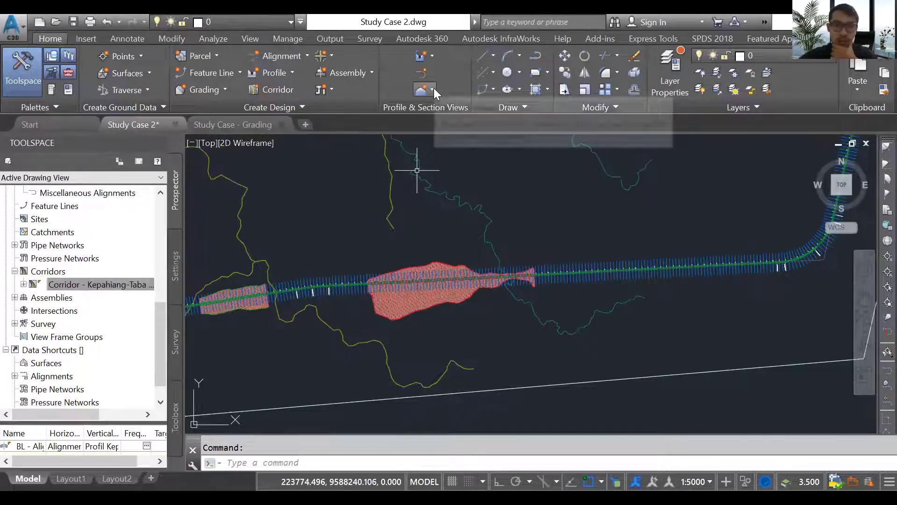
click(433, 89)
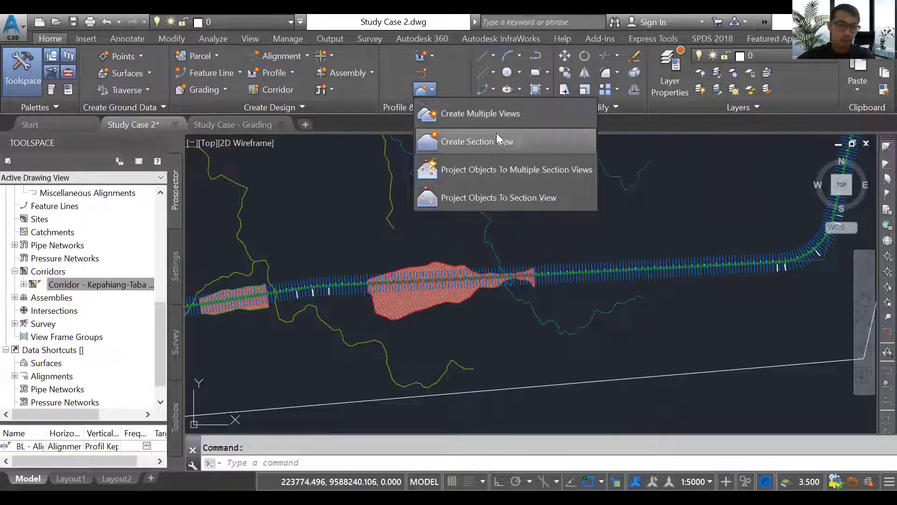
click(496, 133)
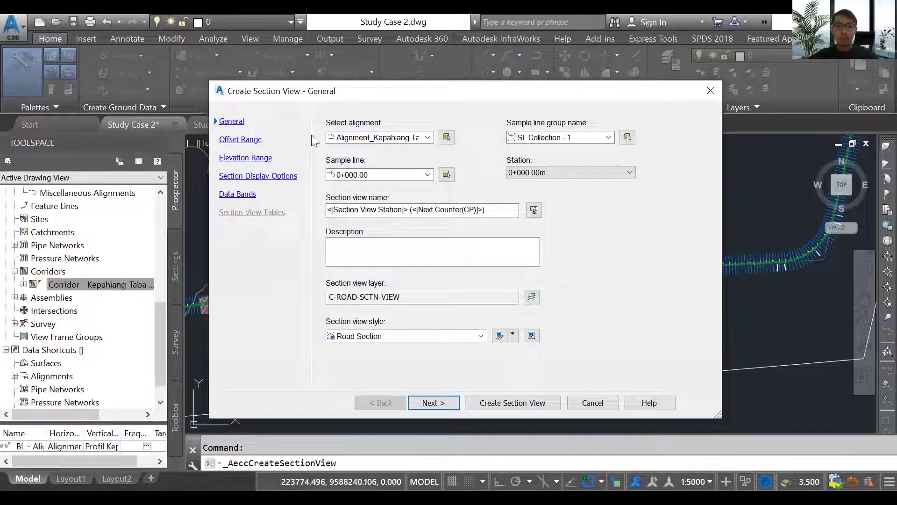
click(418, 135)
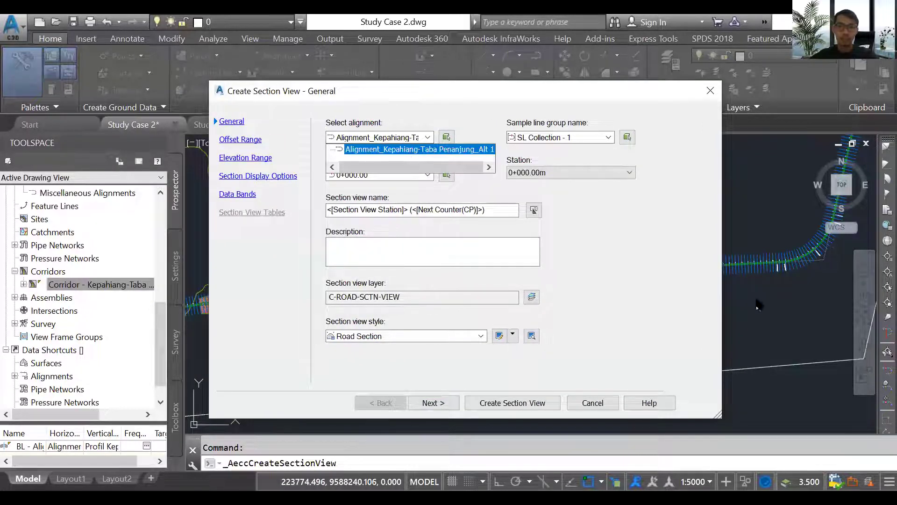
click(428, 150)
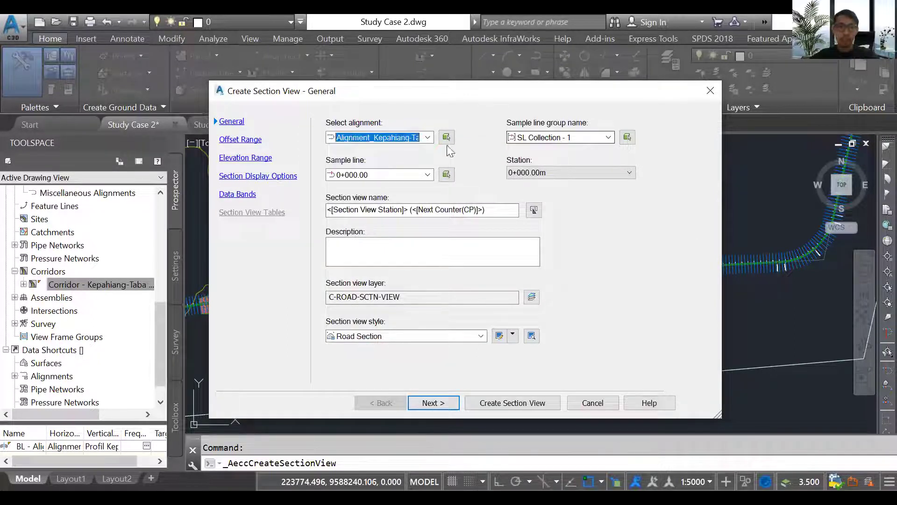
click(559, 137)
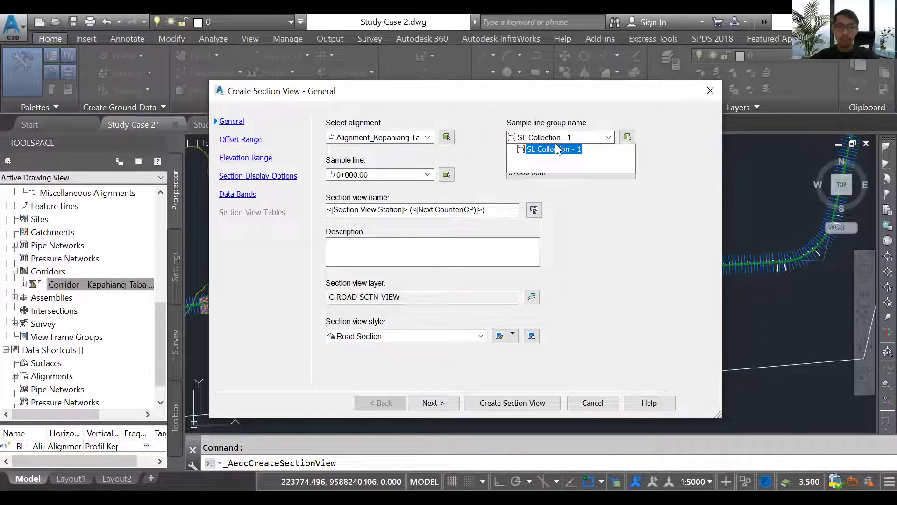
click(607, 114)
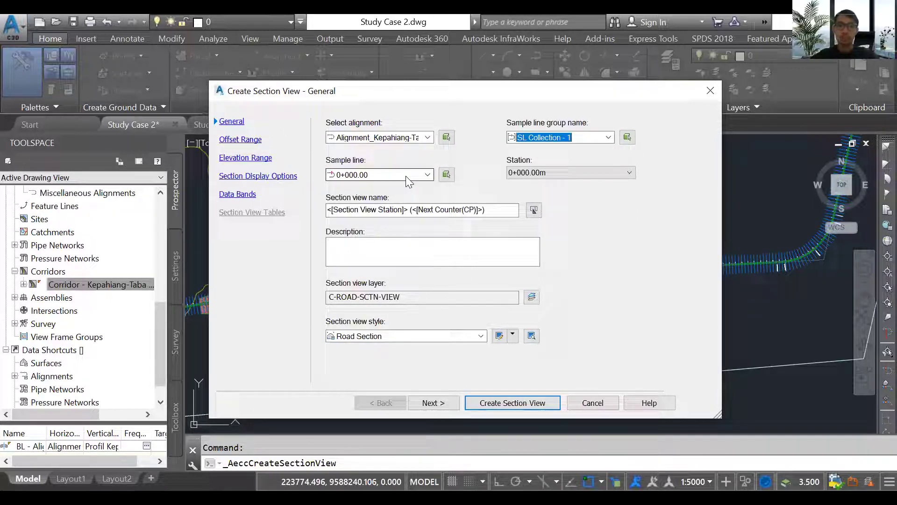
Pick the sample line at station 20+050.00 in the drawing as the source of the section view.
click(405, 176)
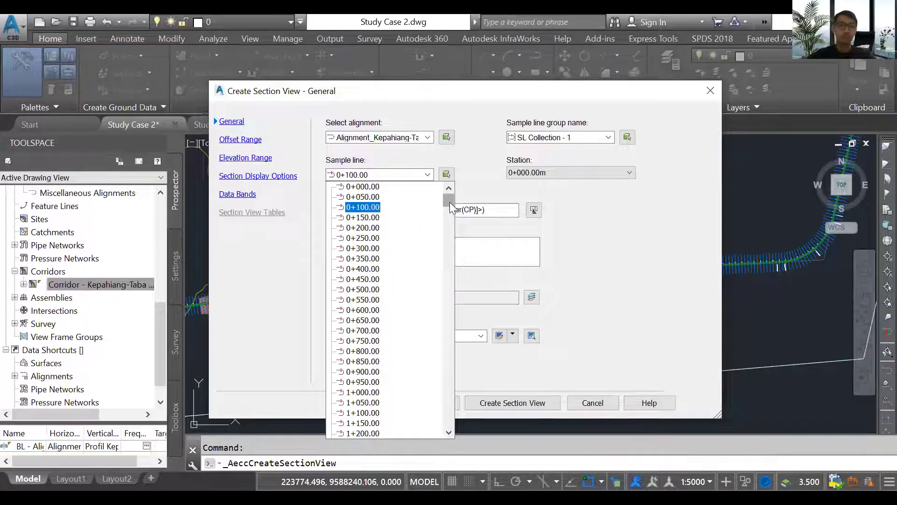
scroll(447, 200, down, 7)
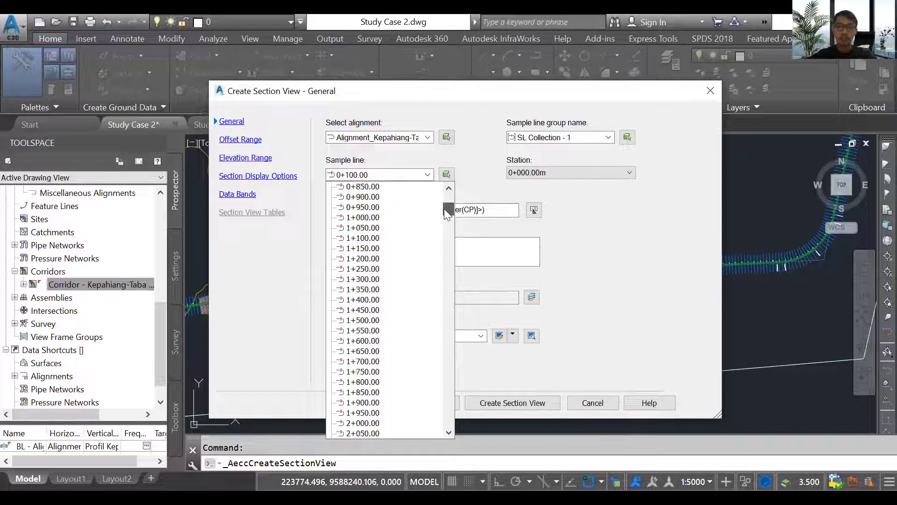
click(471, 190)
click(446, 176)
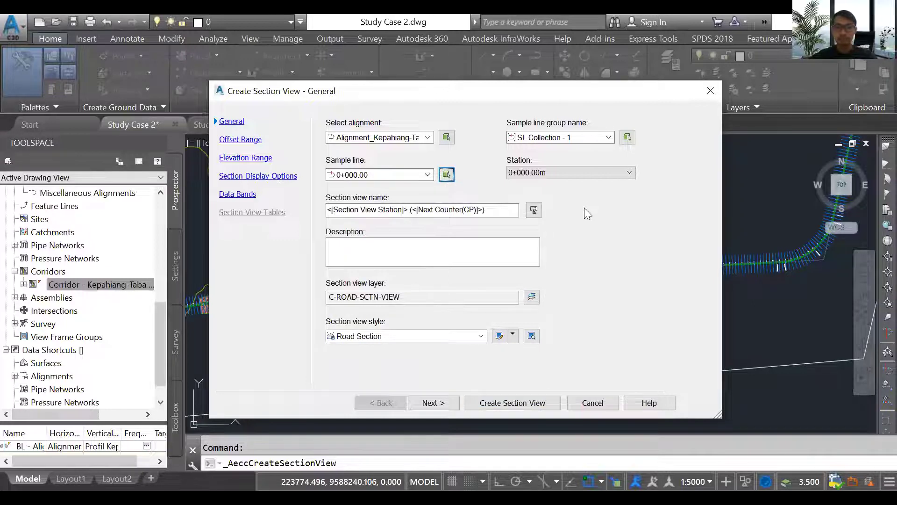
scroll(693, 298, down, 2)
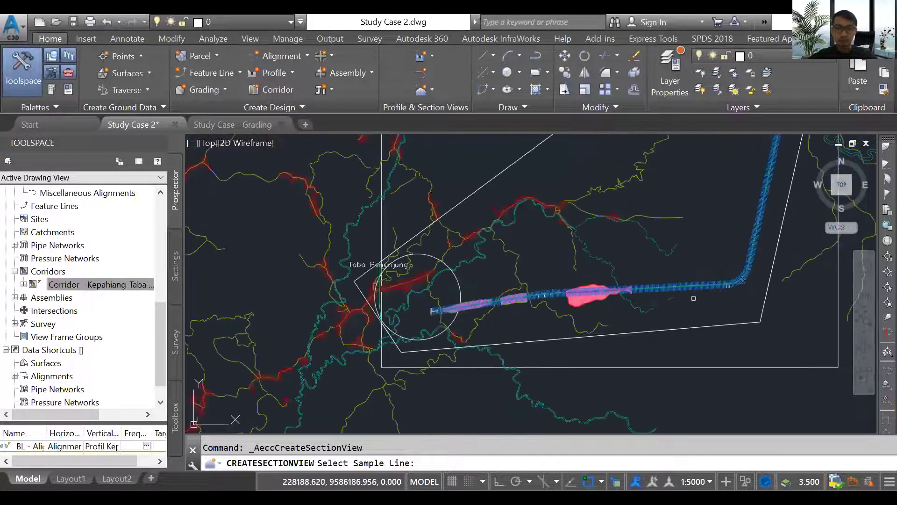
scroll(453, 313, up, 4)
scroll(506, 298, up, 4)
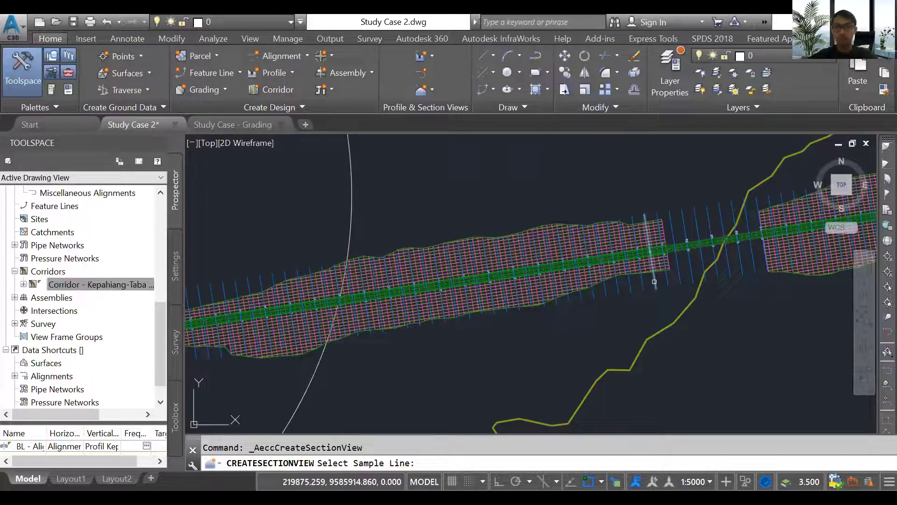
click(414, 292)
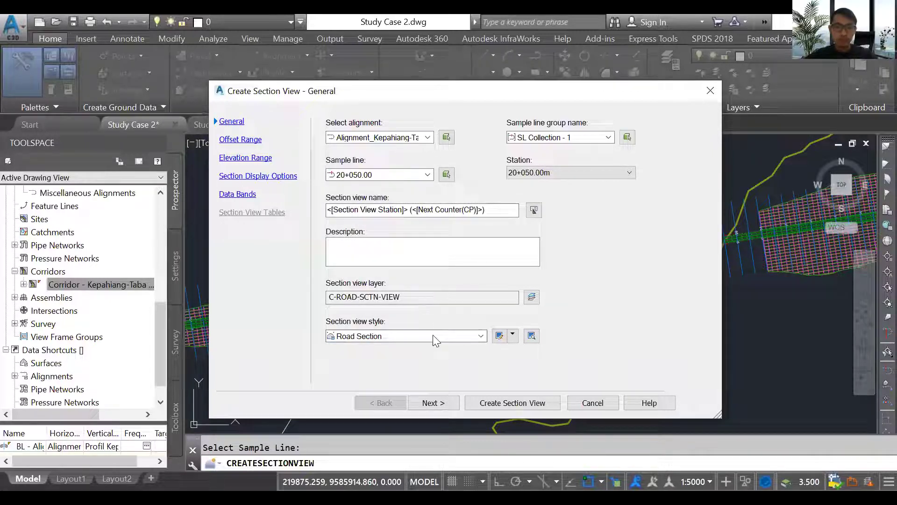
Apply the WIR Potongan Melintang section view style and review the offset range, elevation range and section display options.
click(412, 336)
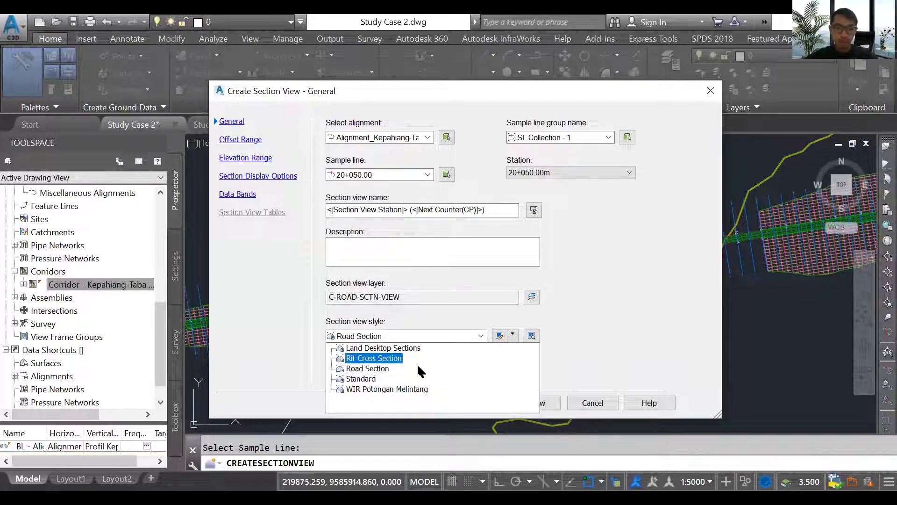
click(386, 389)
click(240, 140)
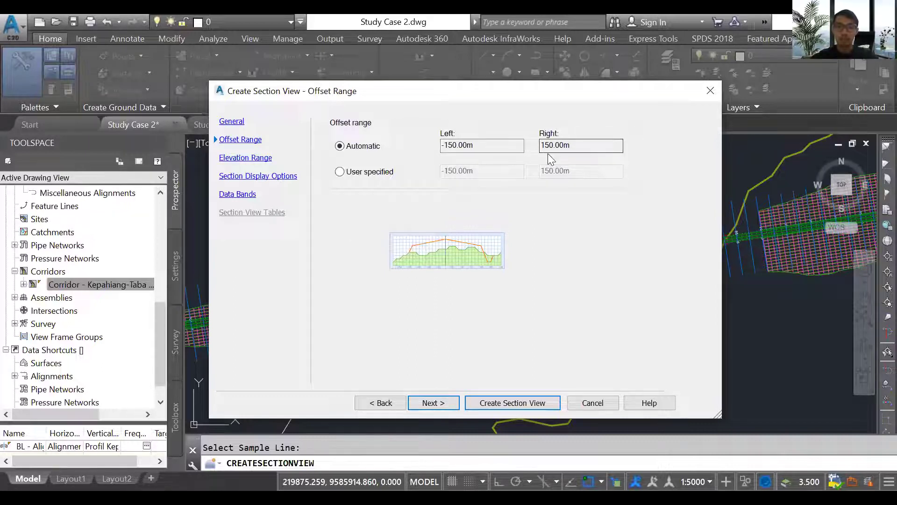
click(256, 158)
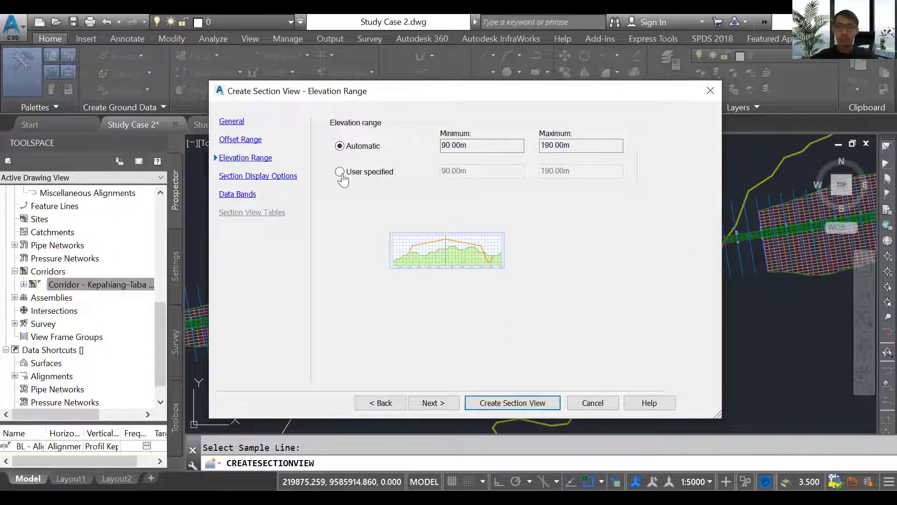
click(280, 176)
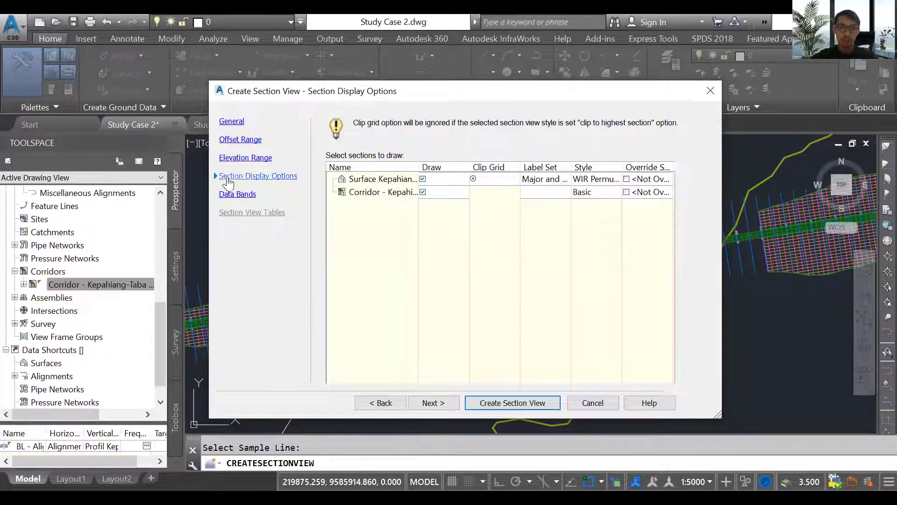
Choose WIR Band Set Potongan Melintang as the section view's data band set.
click(237, 194)
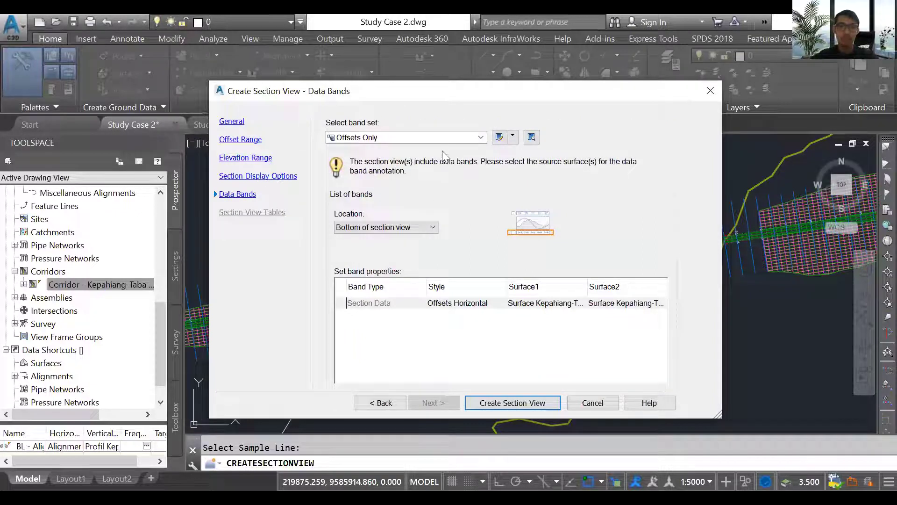
click(467, 138)
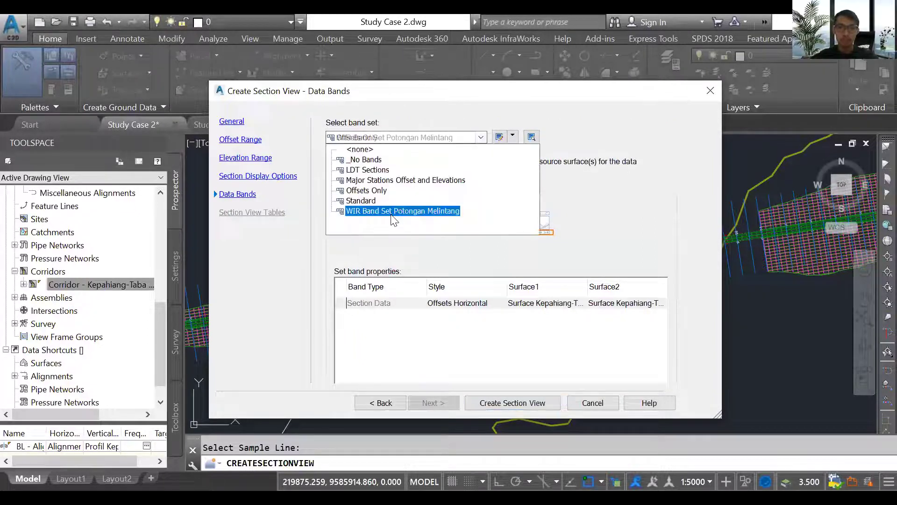
click(394, 212)
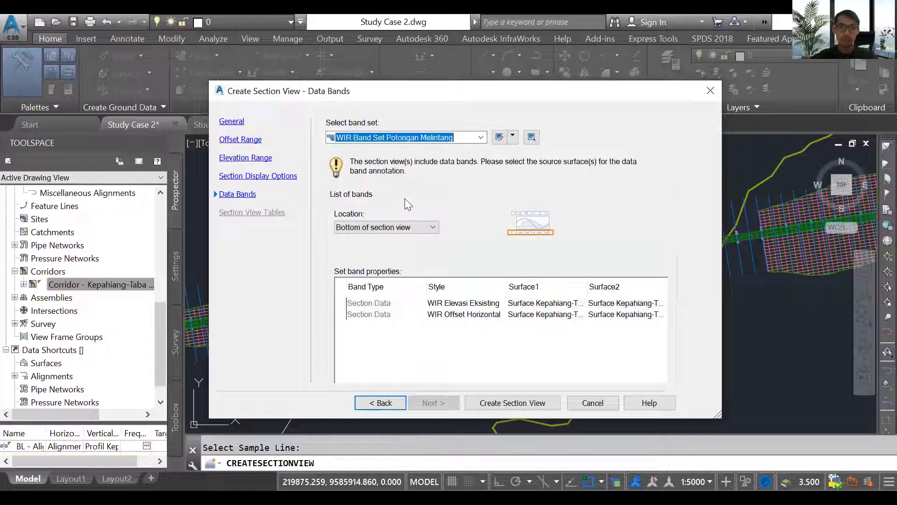
Create the section view and place its origin in the empty area just below the profile view.
click(515, 402)
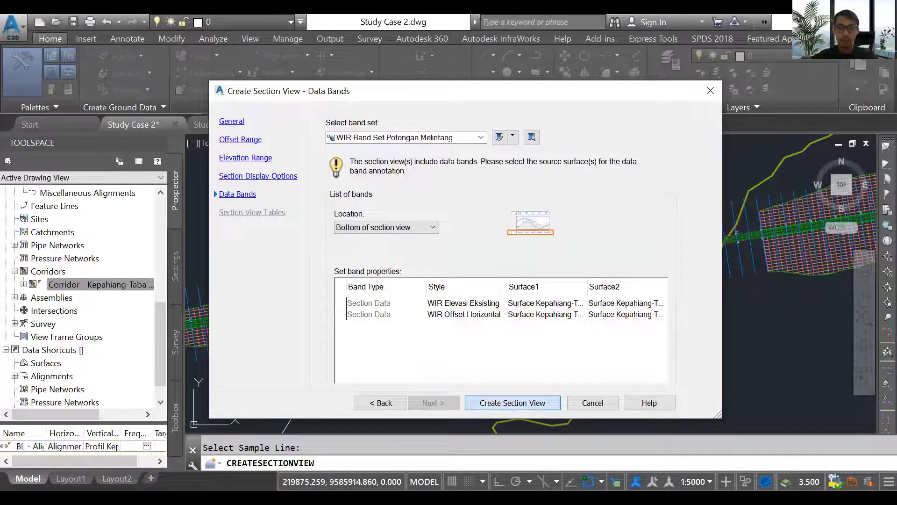
scroll(280, 301, down, 10)
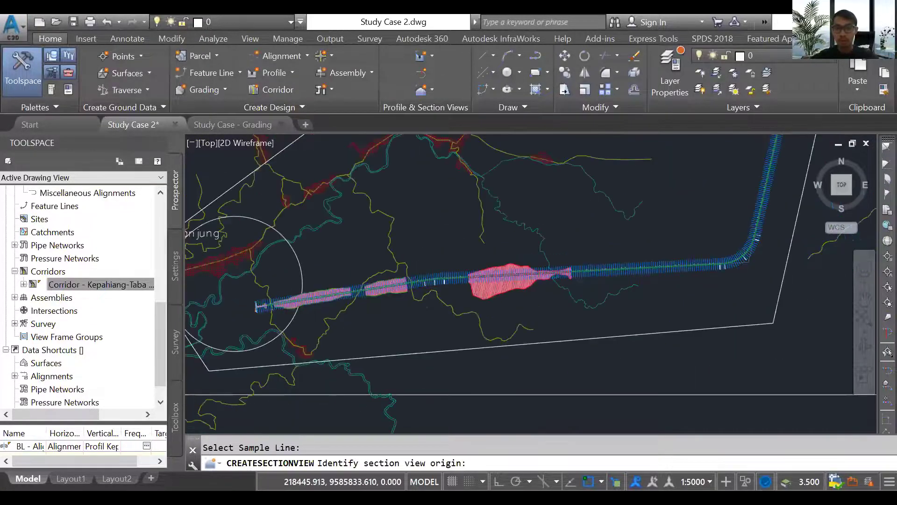
scroll(351, 262, down, 3)
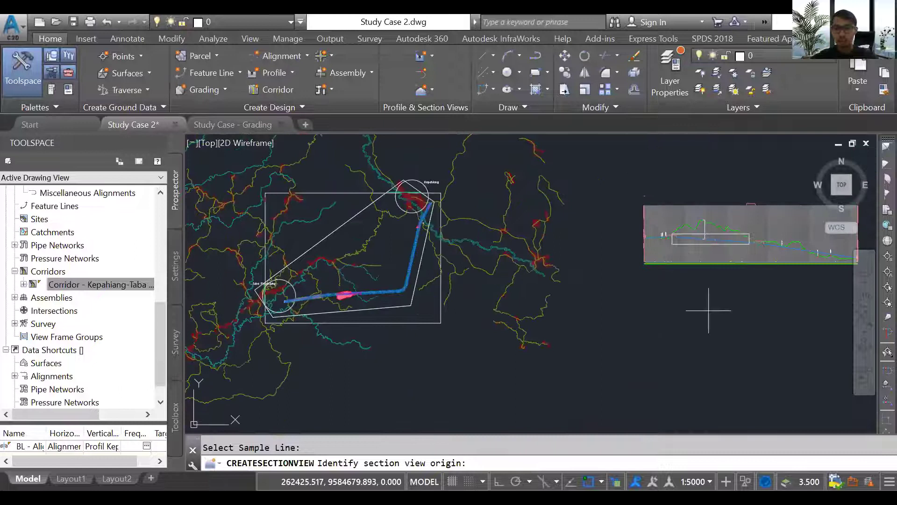
scroll(606, 276, up, 3)
click(606, 276)
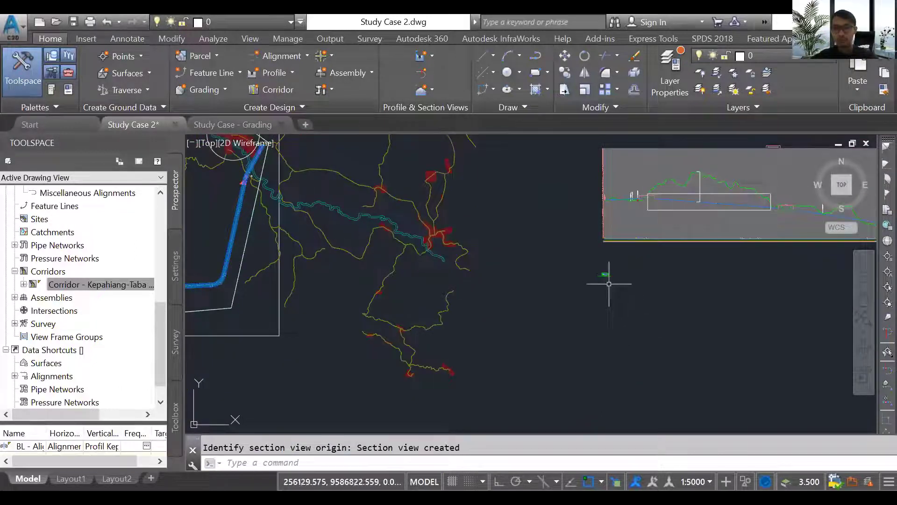
Try annotation scale 1:250 on the new section view's labels, and set the scale to 1:750.
scroll(606, 276, up, 2)
scroll(603, 272, up, 5)
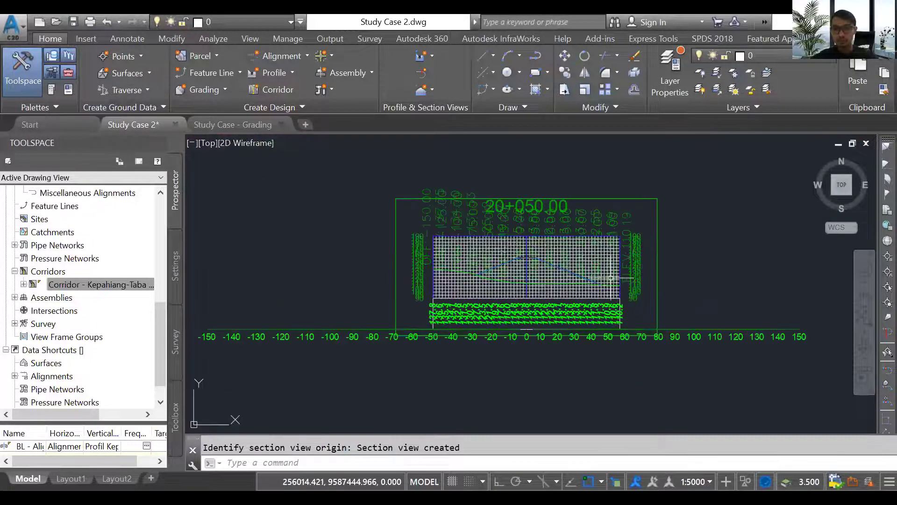
scroll(611, 278, up, 4)
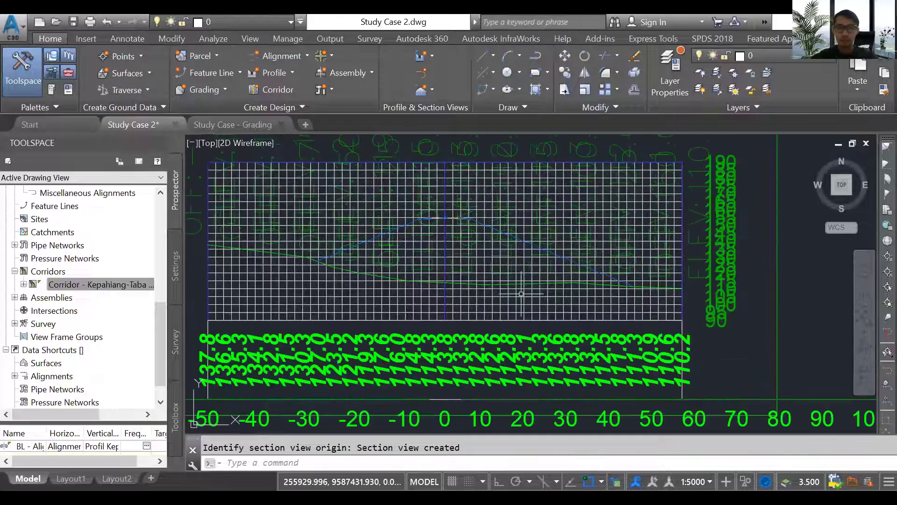
scroll(465, 290, down, 2)
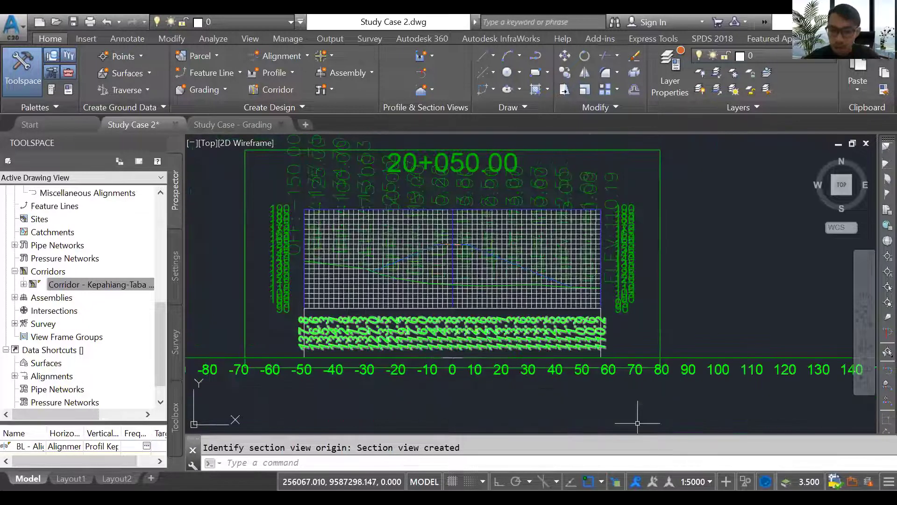
click(696, 481)
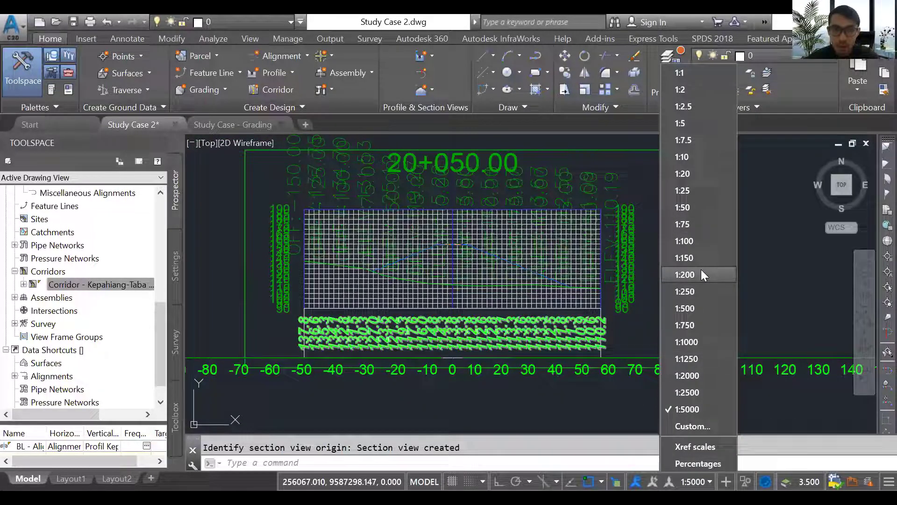
click(700, 296)
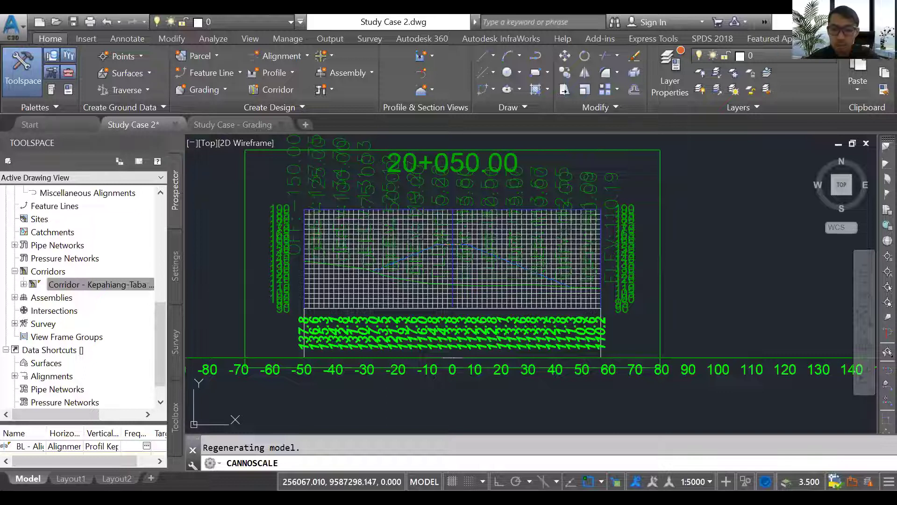
click(701, 479)
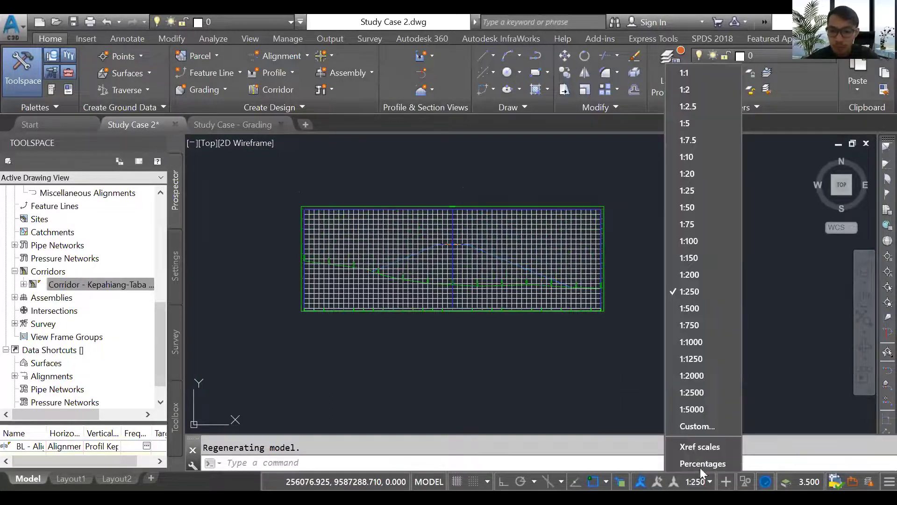
click(700, 330)
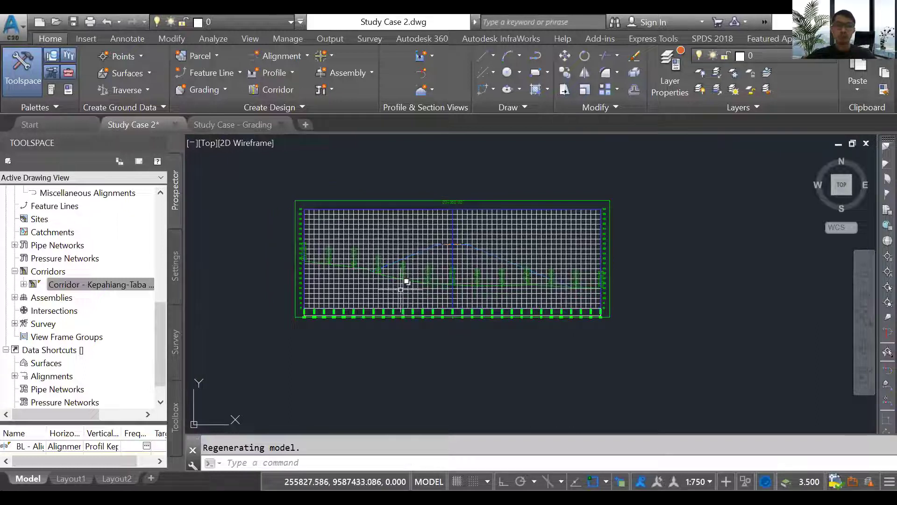
Send the section view grid at station 20+050.00 to the back of the display order.
scroll(404, 269, up, 5)
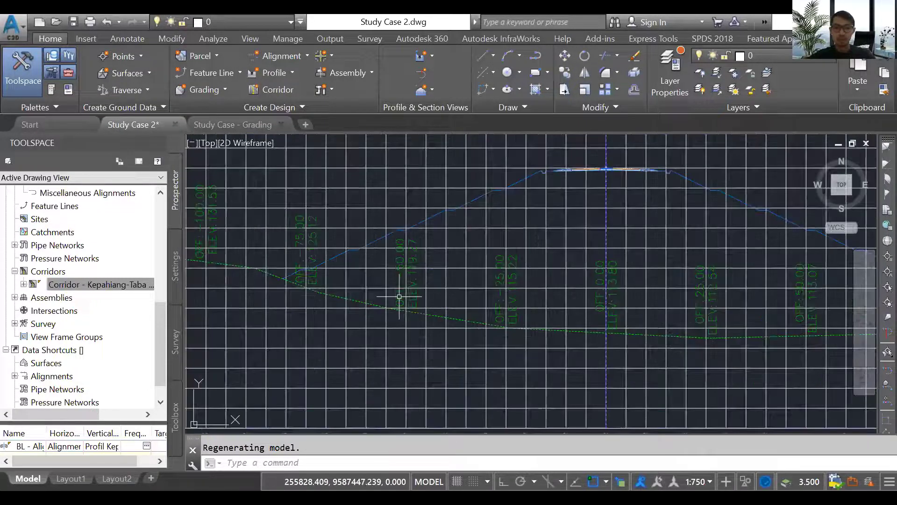
scroll(406, 305, down, 2)
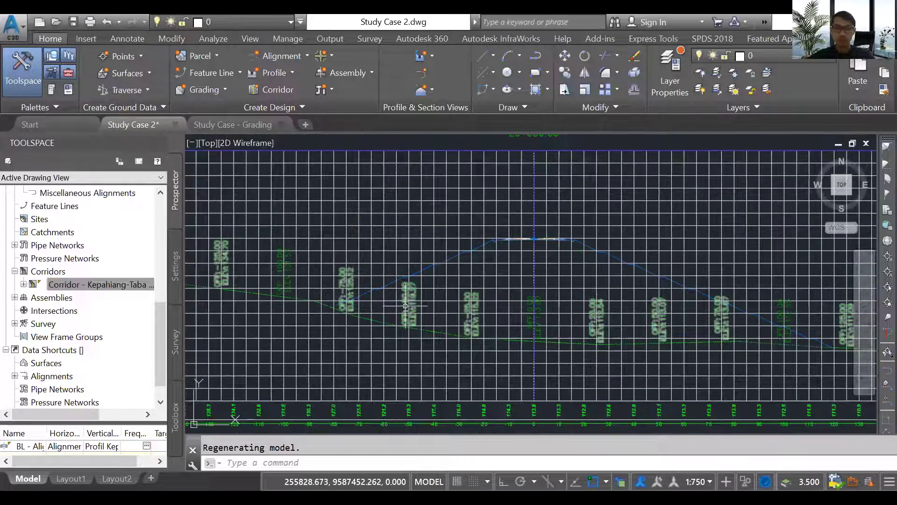
click(496, 275)
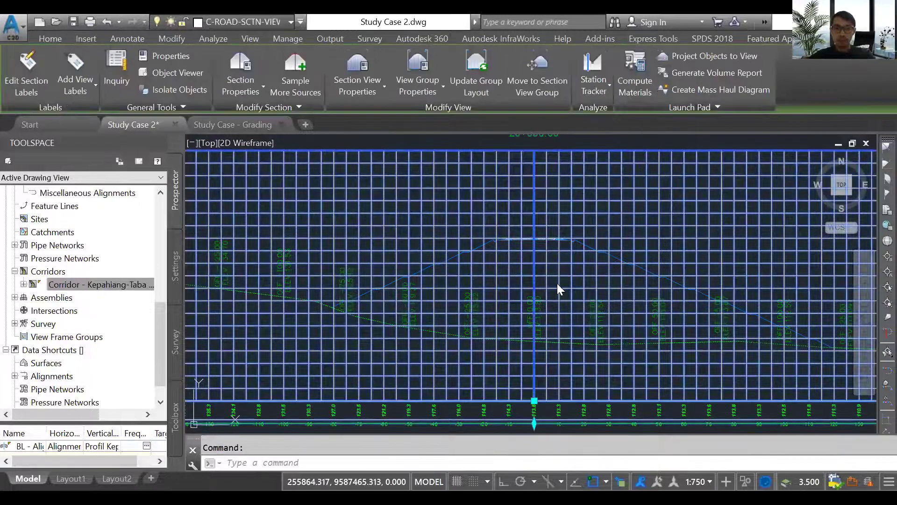
right_click(557, 283)
mouse_move(617, 98)
click(743, 117)
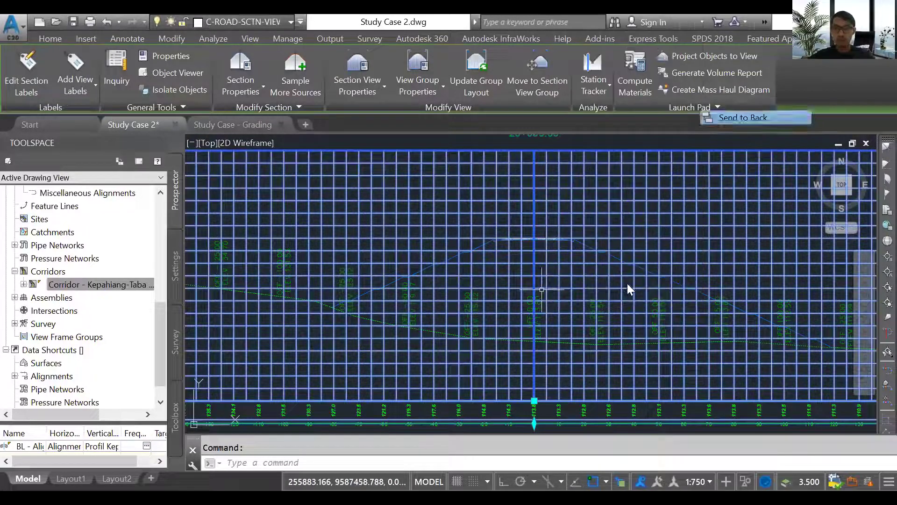
Examine the pavement layers, median barrier, side ditches, embankment slopes and ground line in the section view at station 20+050.00.
scroll(525, 233, up, 2)
scroll(525, 233, up, 5)
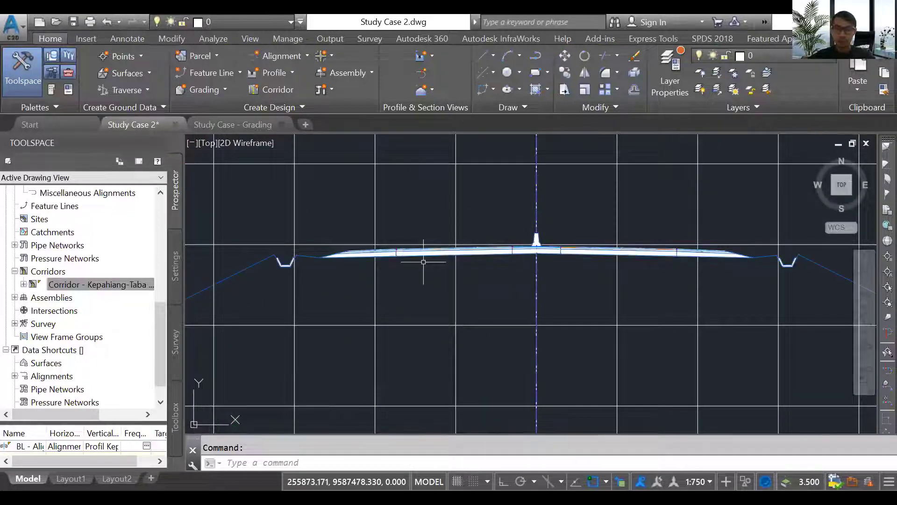
scroll(543, 238, up, 3)
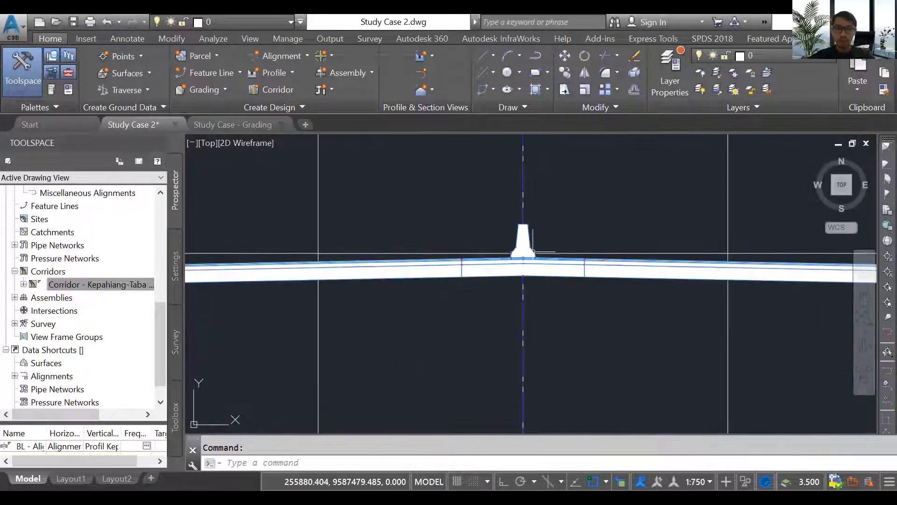
scroll(522, 246, down, 4)
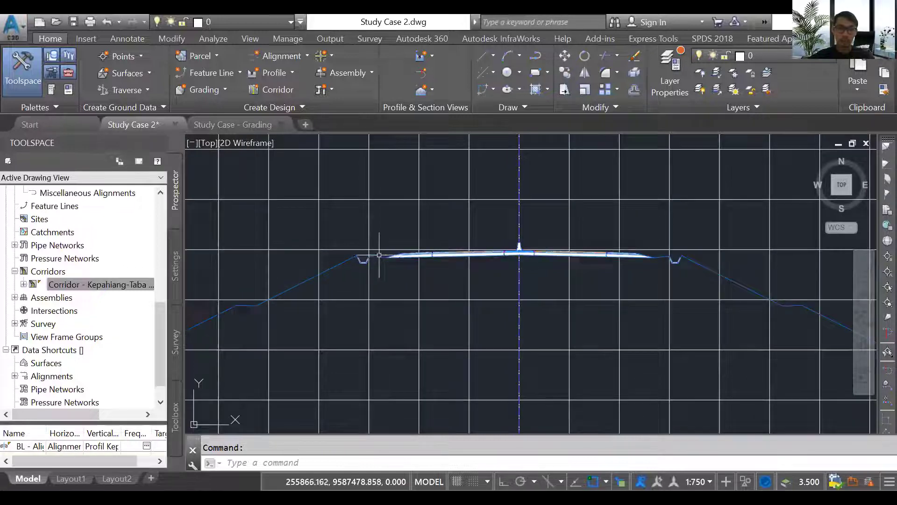
scroll(367, 258, down, 4)
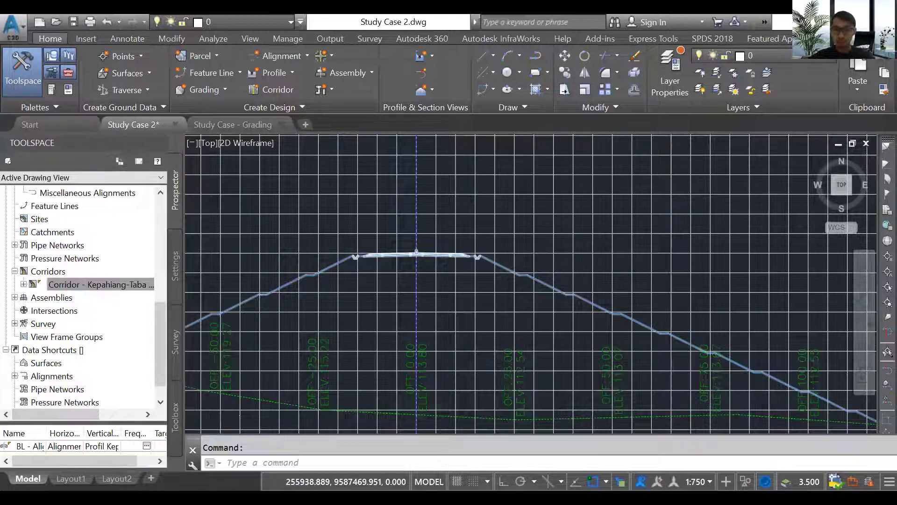
scroll(647, 299, down, 2)
scroll(602, 374, up, 4)
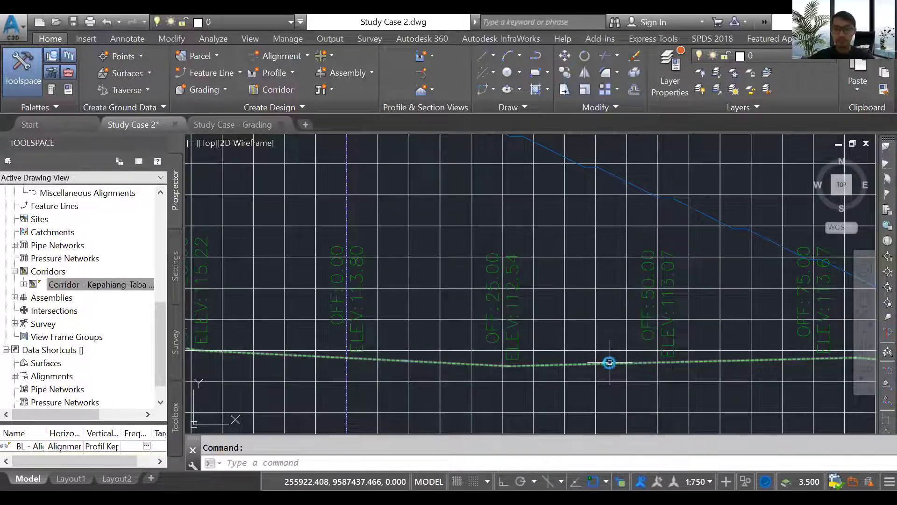
scroll(611, 362, down, 5)
scroll(611, 363, down, 2)
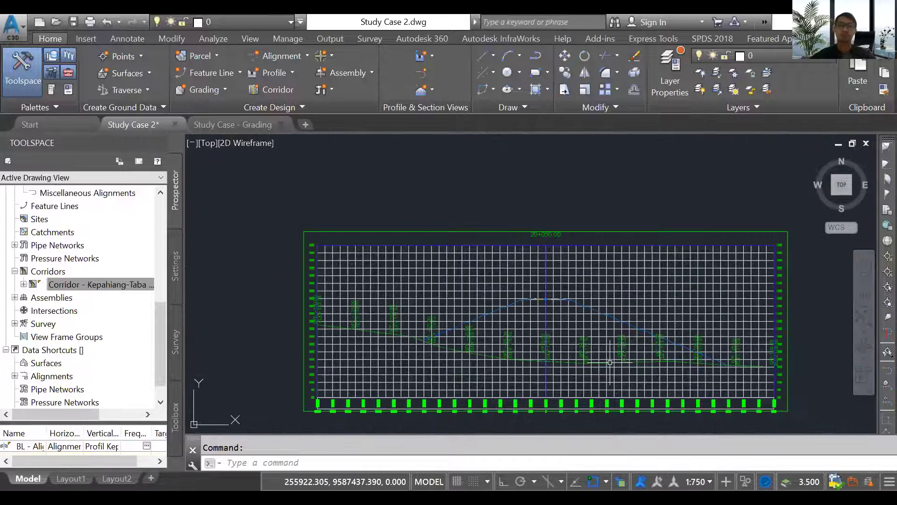
Change the object style of the section view at station 20+050.00 to Rif Cross Section.
click(604, 273)
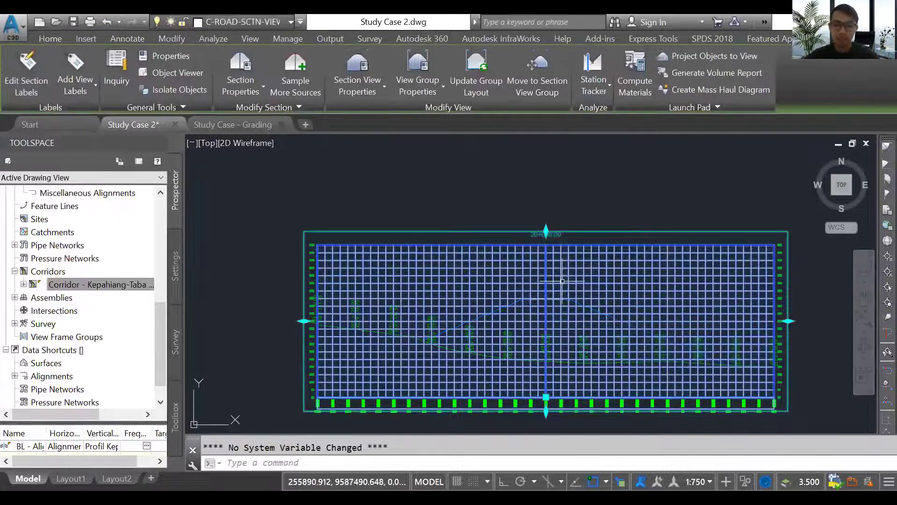
right_click(652, 317)
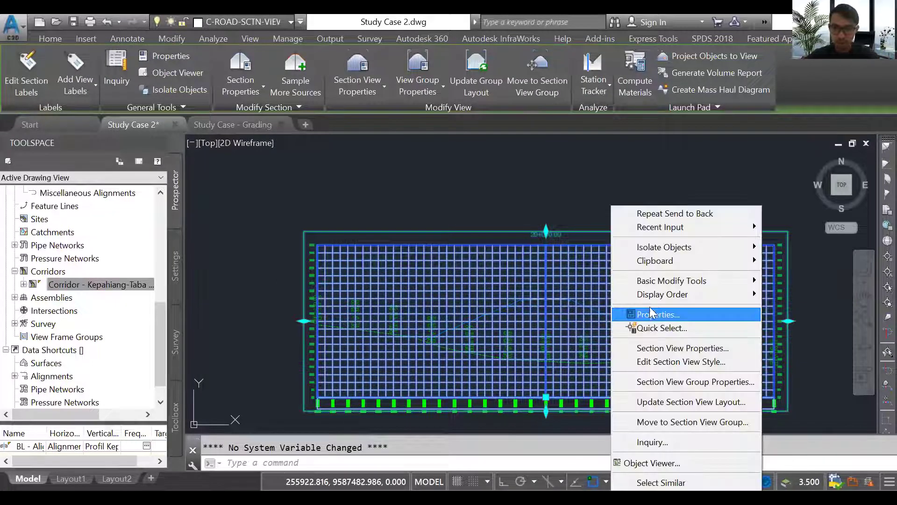
click(673, 348)
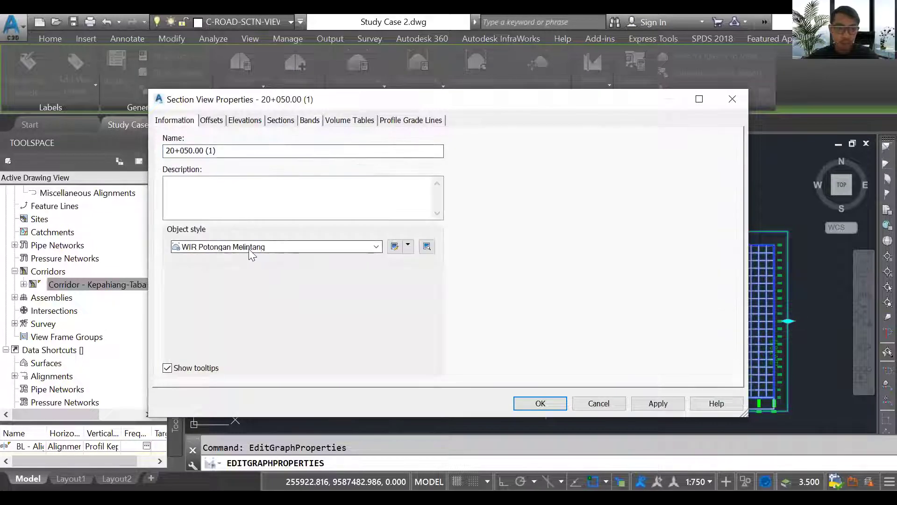
click(249, 249)
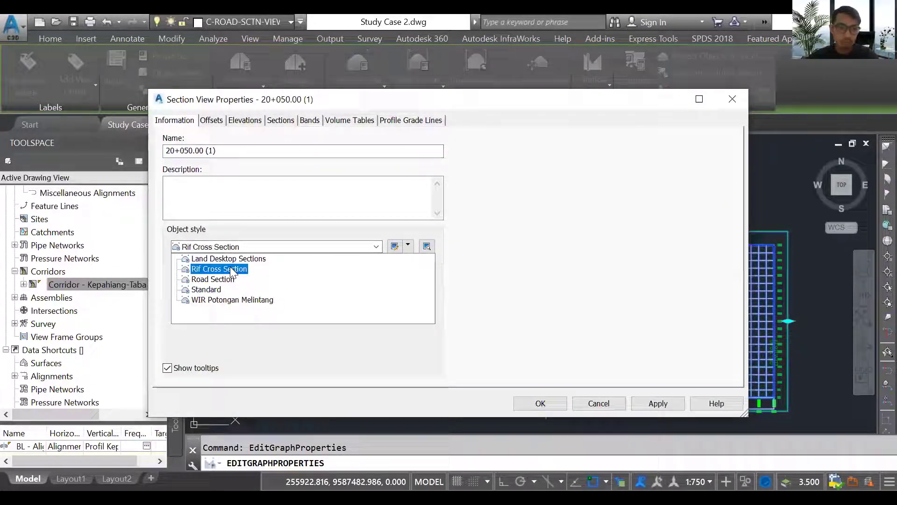
click(230, 268)
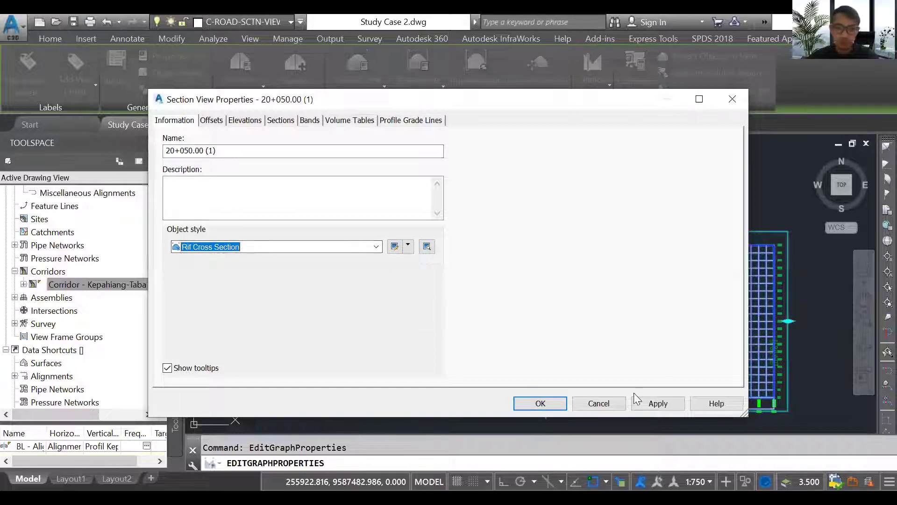
click(656, 405)
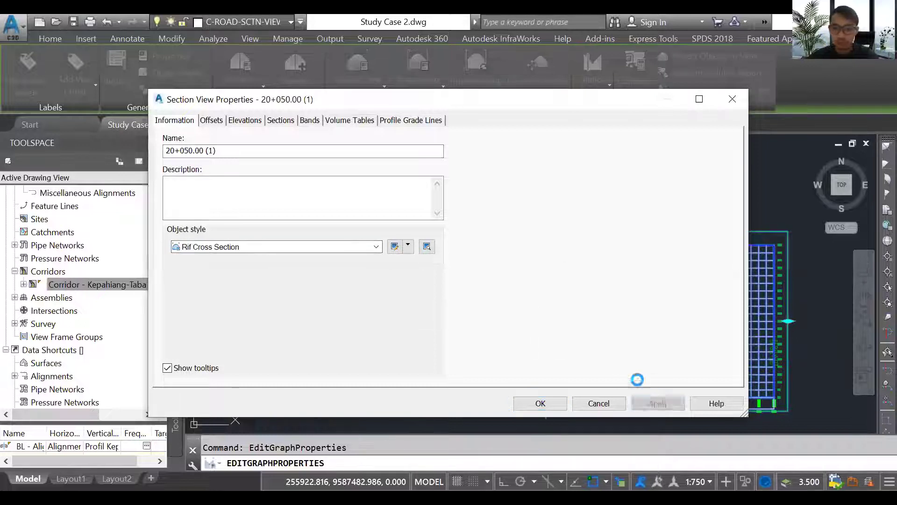
click(543, 403)
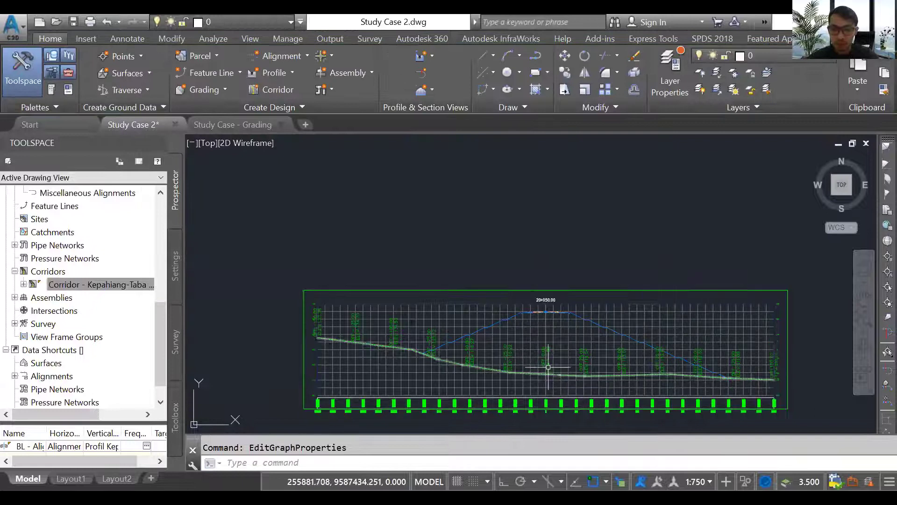
scroll(336, 412, up, 4)
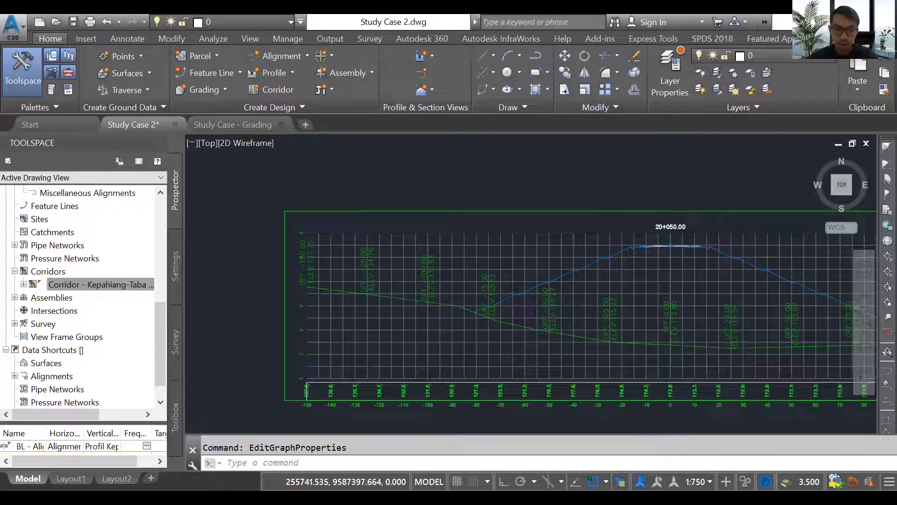
scroll(351, 374, down, 2)
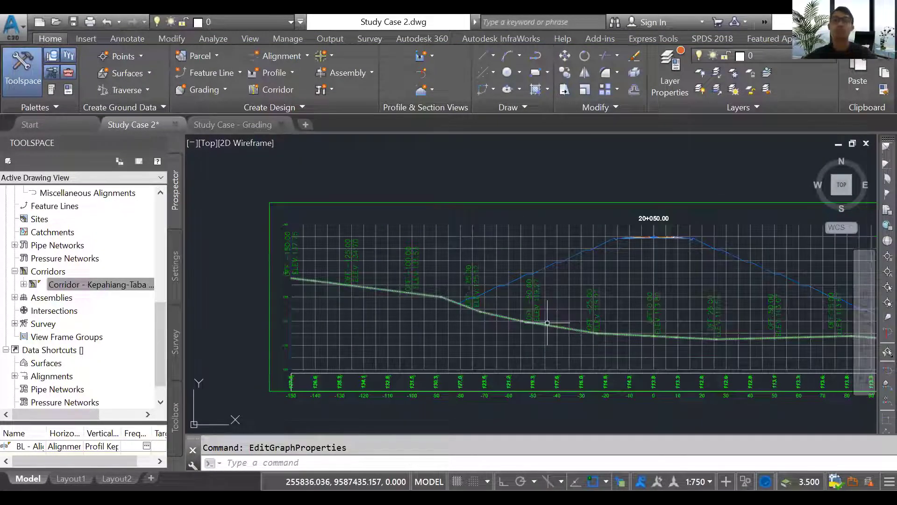
scroll(544, 348, down, 5)
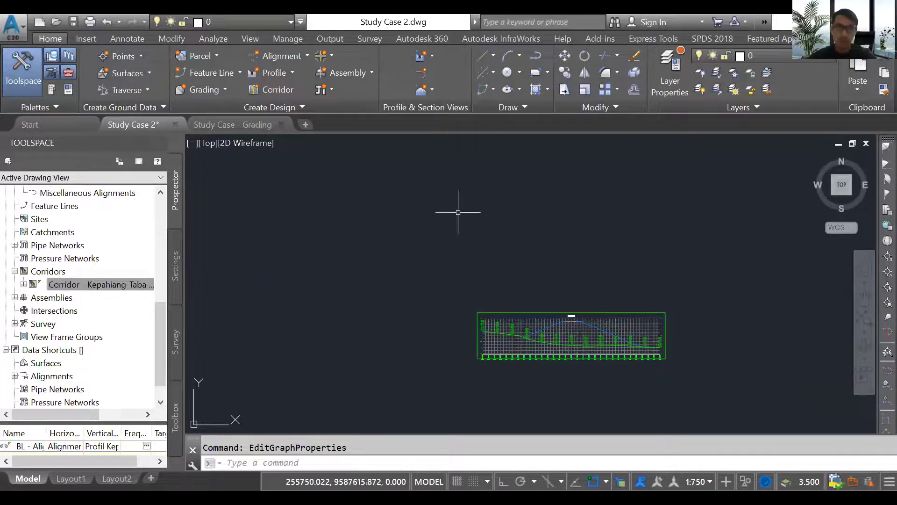
click(429, 90)
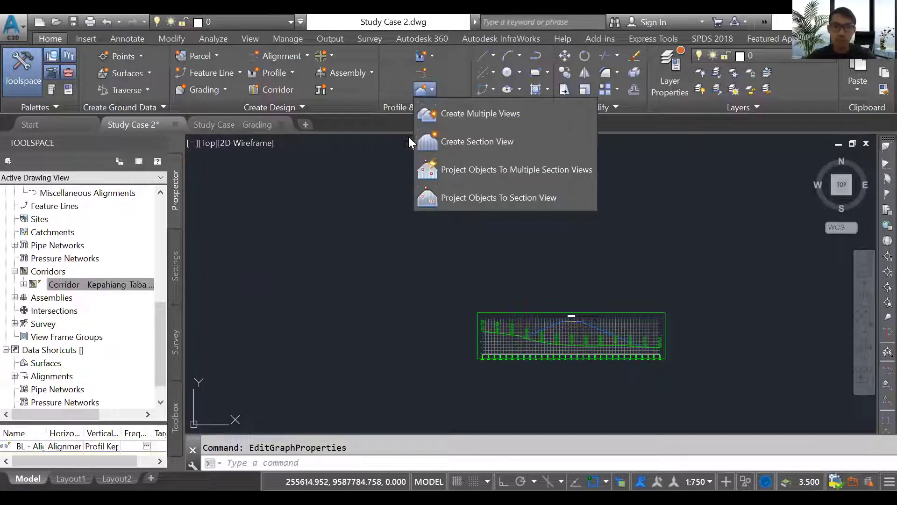
click(489, 118)
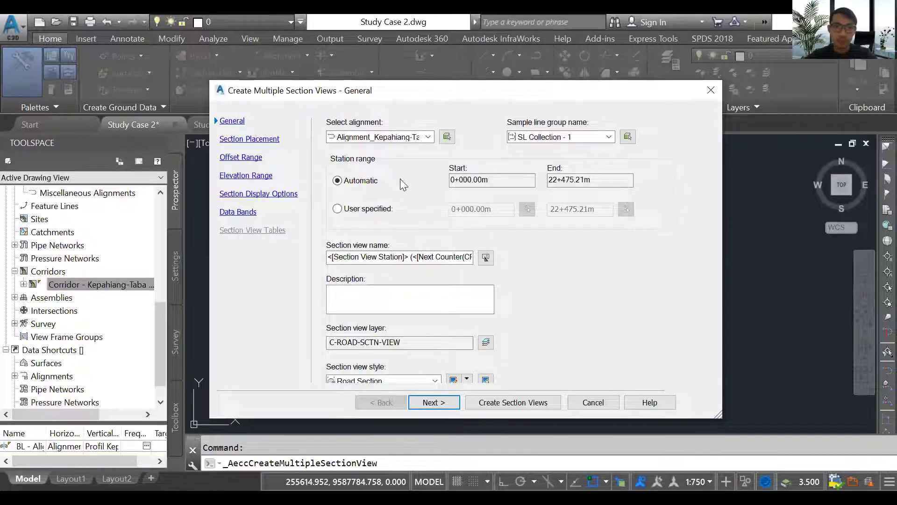
click(337, 208)
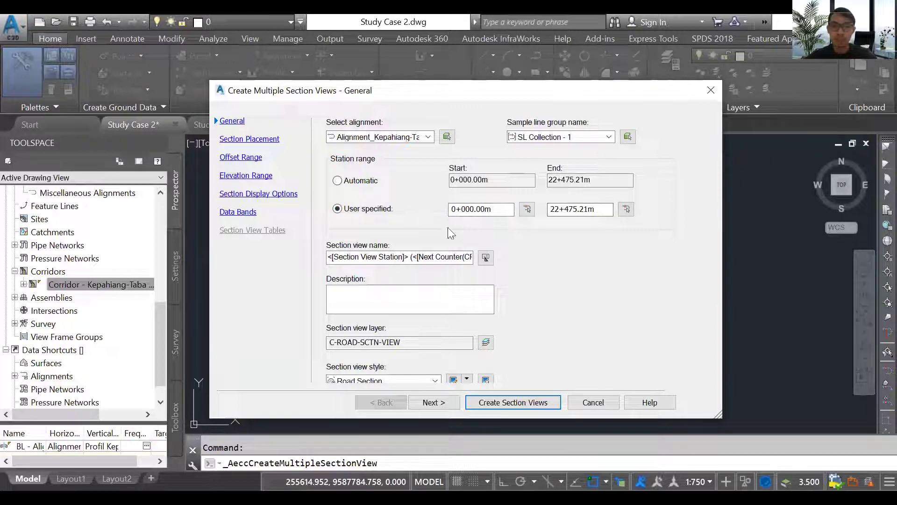
click(250, 139)
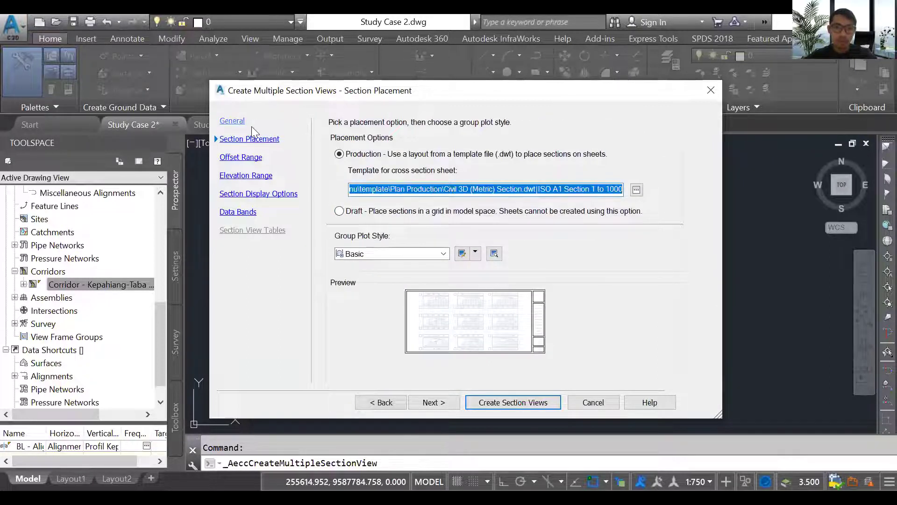
click(240, 122)
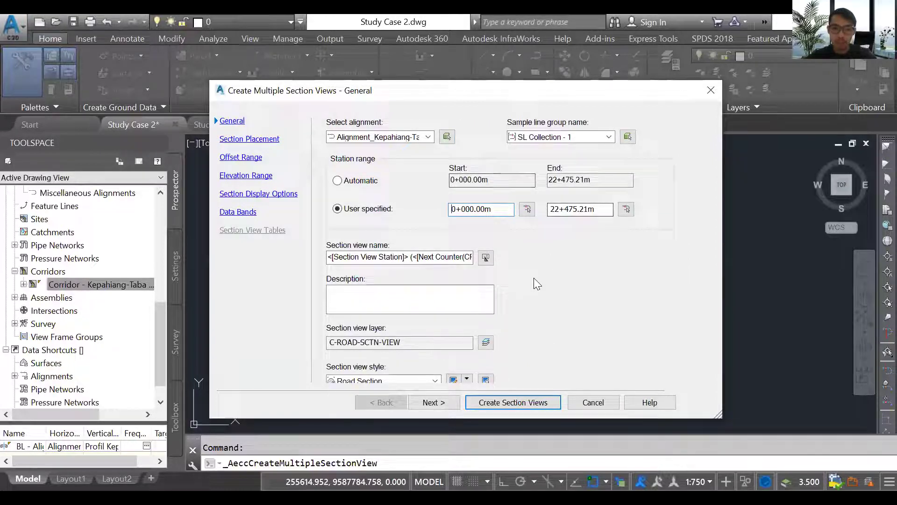
click(601, 402)
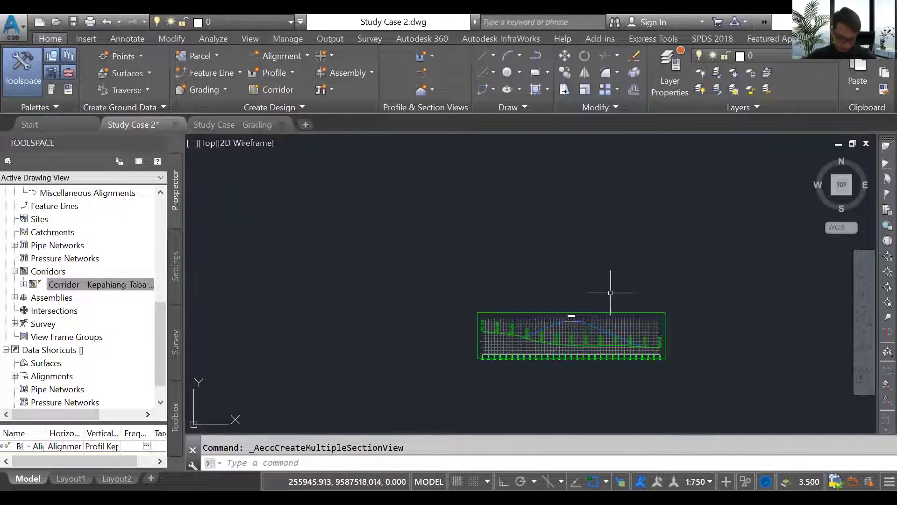
Examine the section view at station 20+050.00, and the corridor's wide slope areas and sample lines along the alignment toward Taba Penanjung.
scroll(604, 347, up, 2)
scroll(605, 347, up, 3)
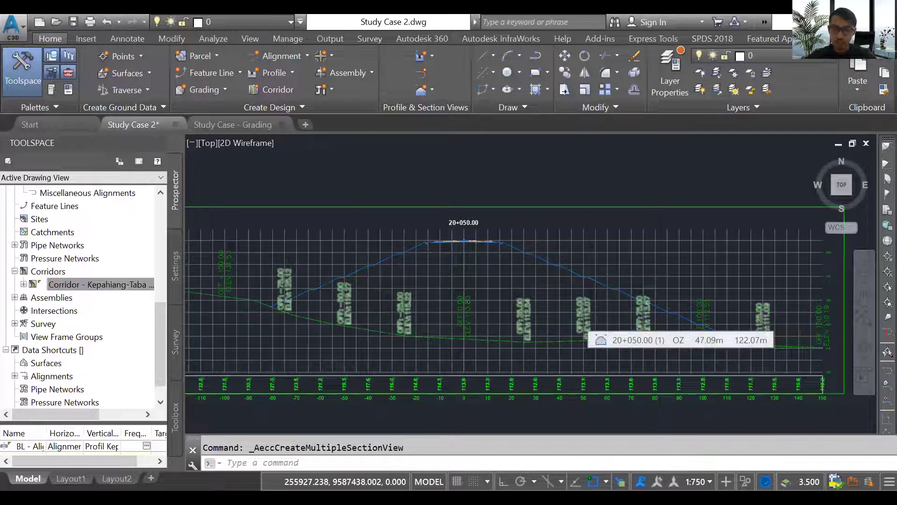
scroll(577, 319, down, 3)
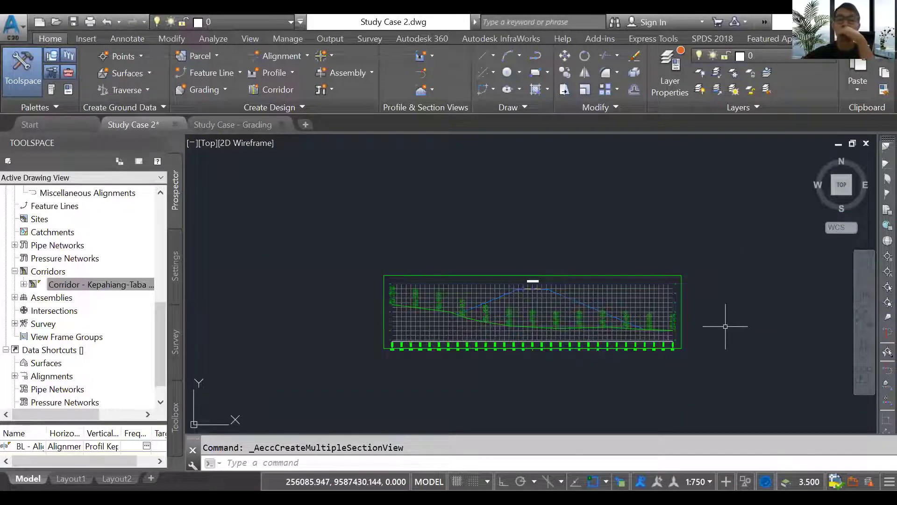
scroll(725, 321, down, 5)
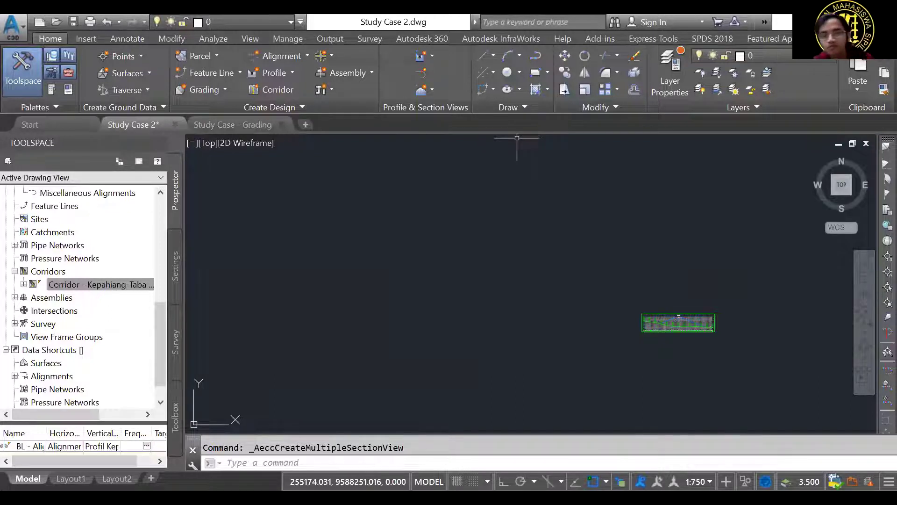
key(Escape)
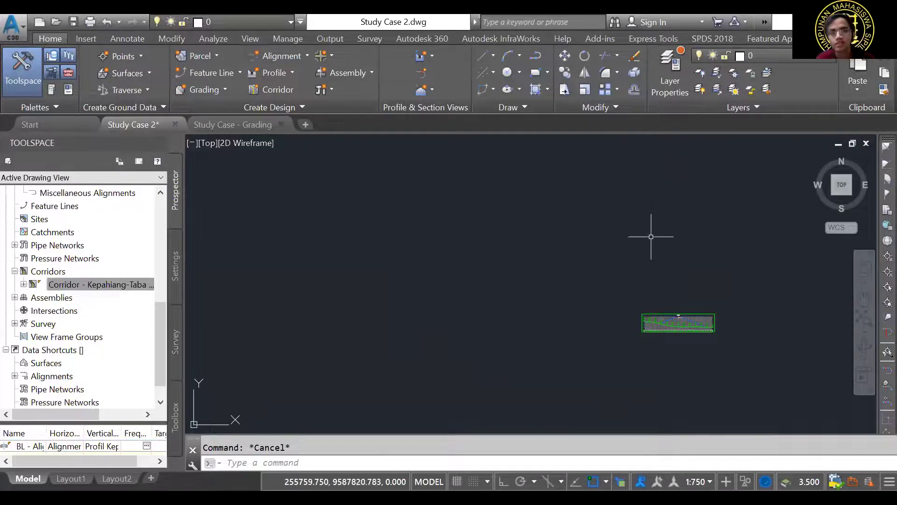
scroll(766, 329, down, 5)
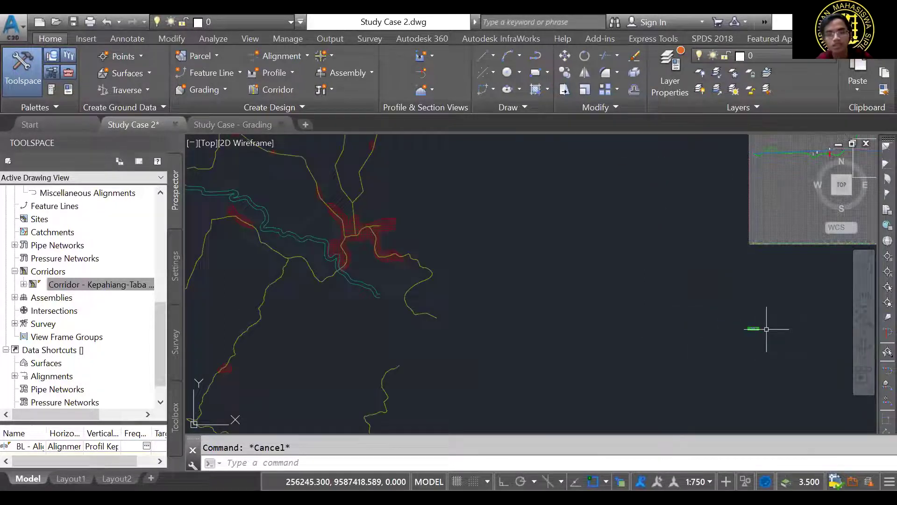
scroll(766, 329, down, 2)
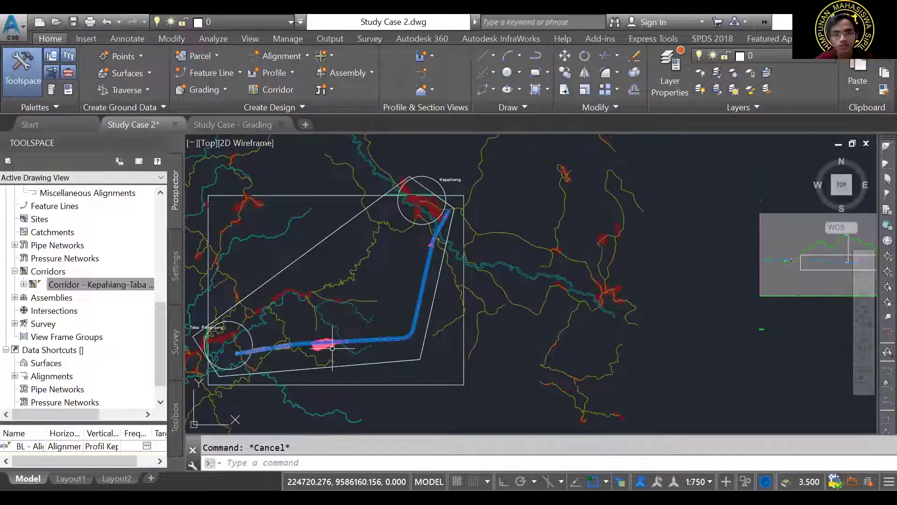
scroll(299, 348, up, 5)
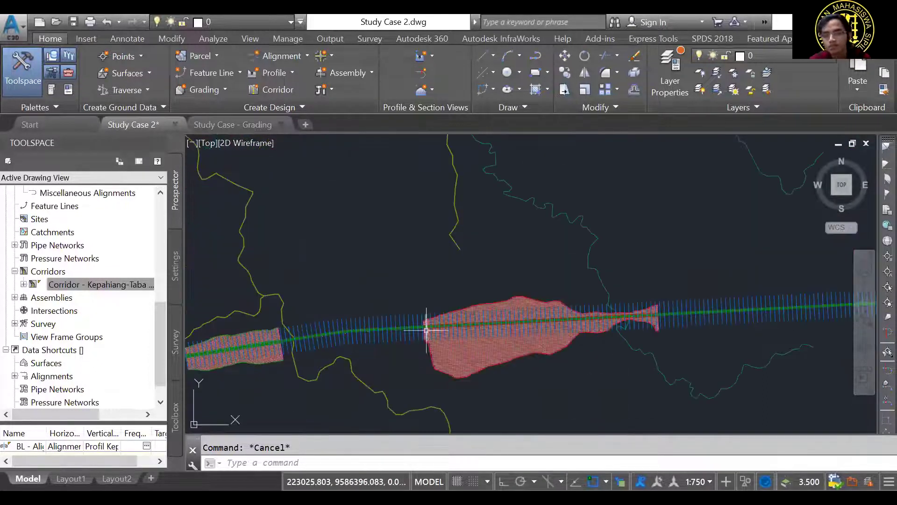
scroll(426, 322, up, 2)
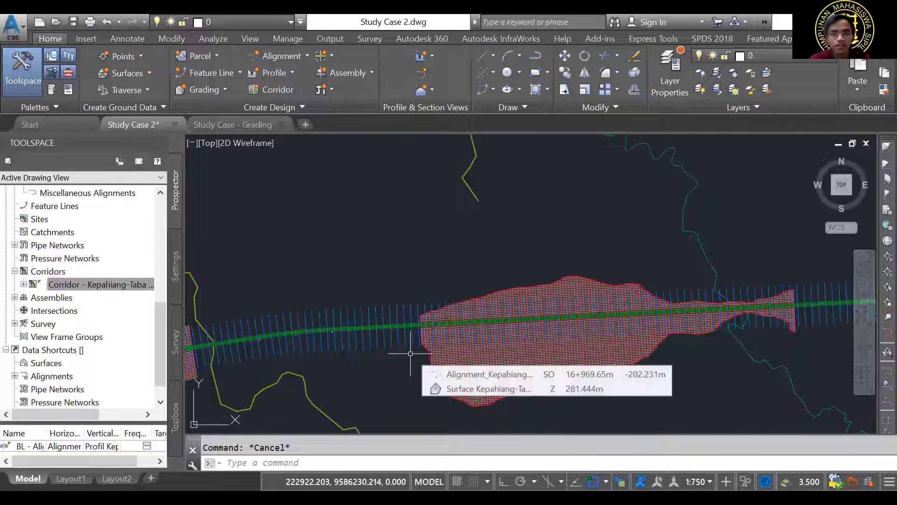
mouse_move(410, 364)
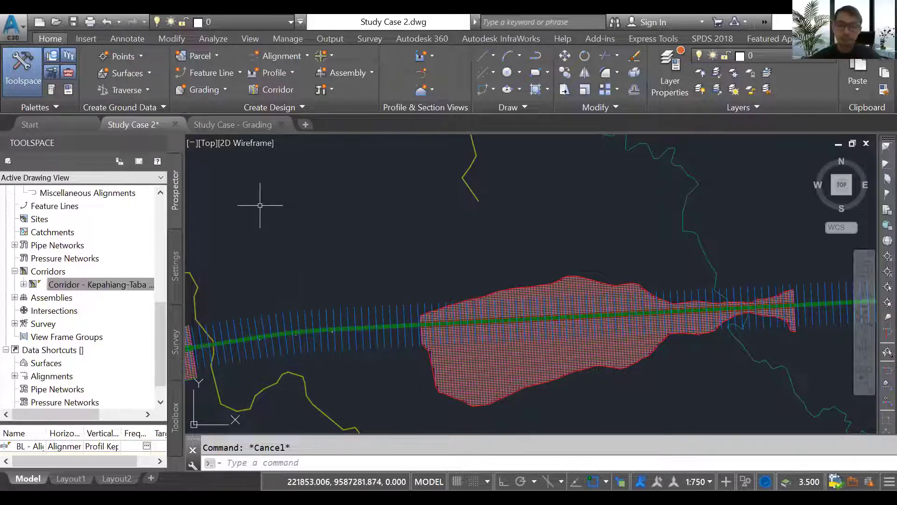
click(75, 273)
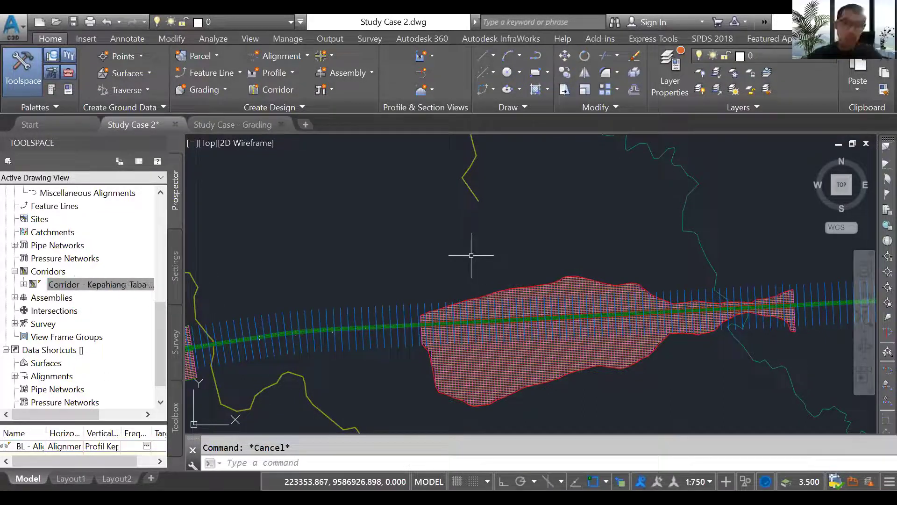
scroll(625, 210, down, 2)
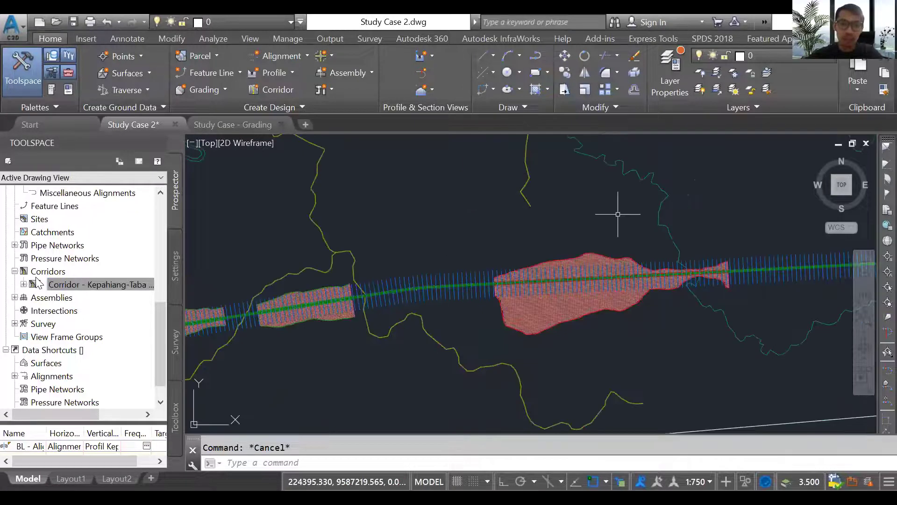
scroll(550, 333, down, 3)
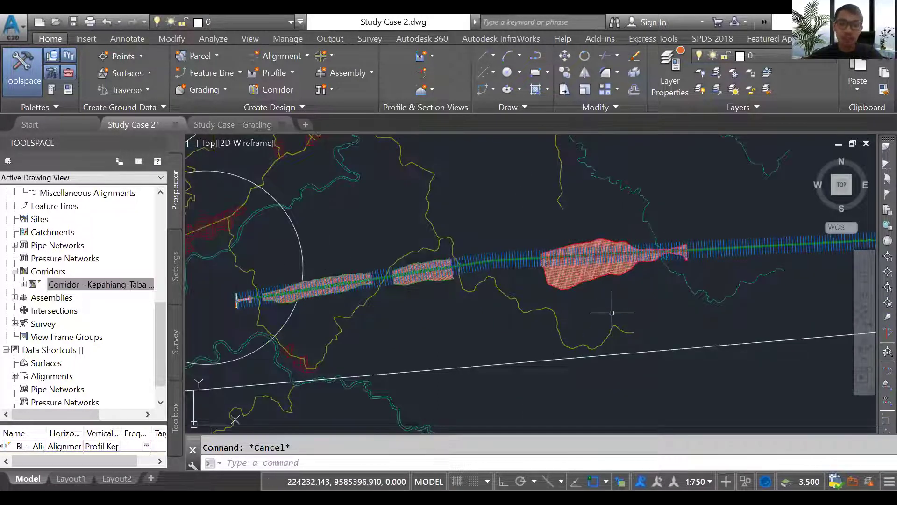
scroll(614, 311, down, 2)
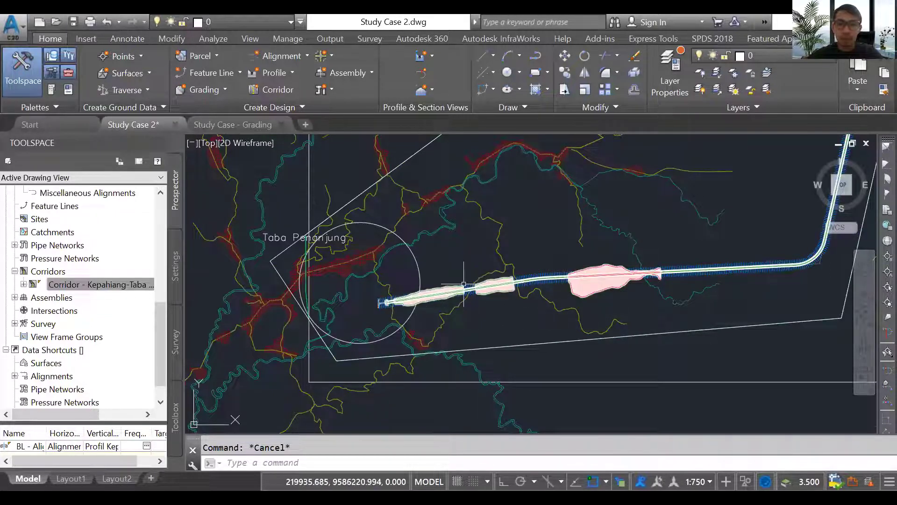
Examine the corridor's wide slope areas near Taba Penanjung and its overall route toward Kepahiang.
click(442, 295)
scroll(442, 295, up, 2)
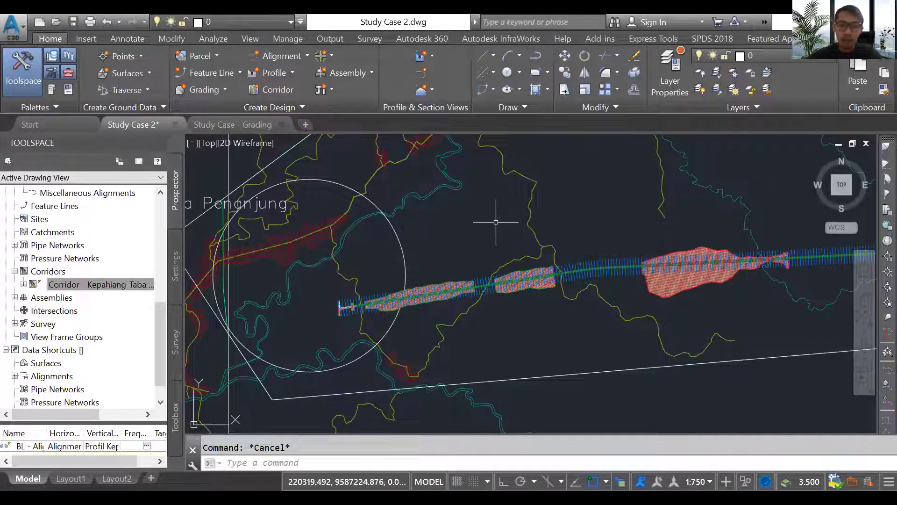
click(91, 286)
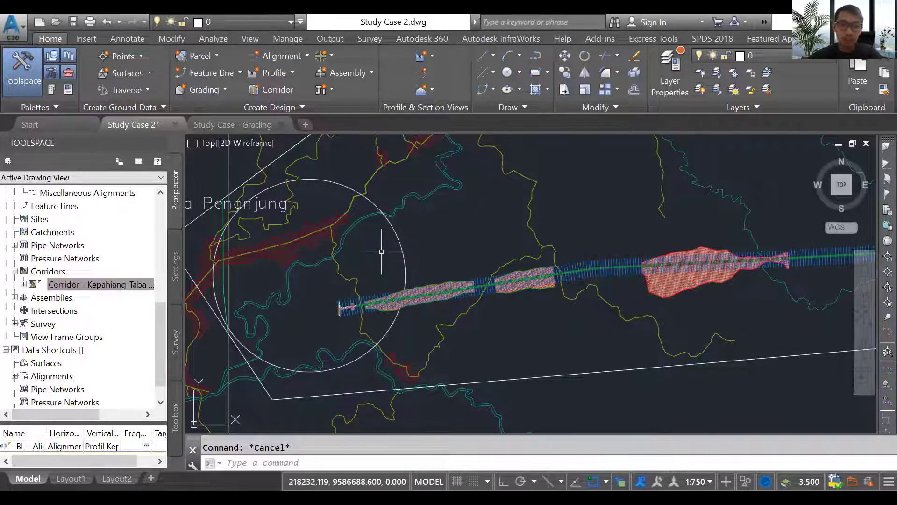
mouse_move(368, 263)
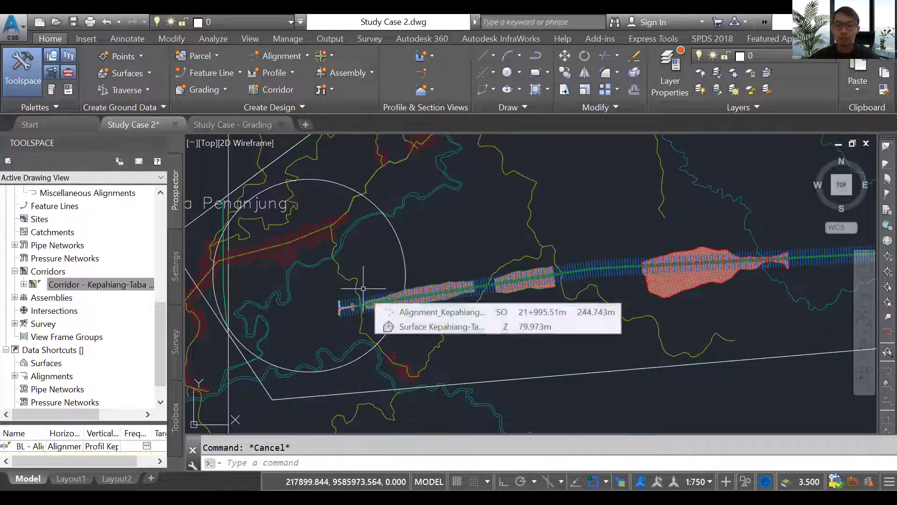
right_click(78, 285)
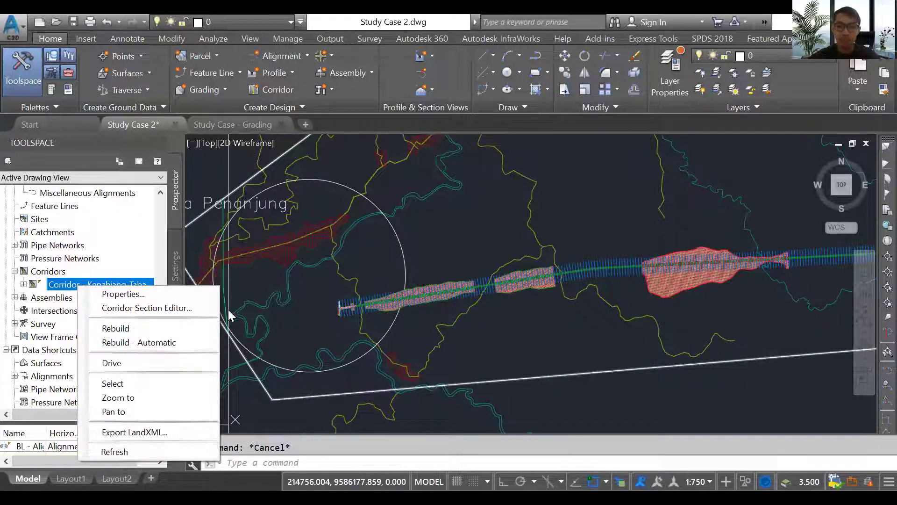
click(413, 312)
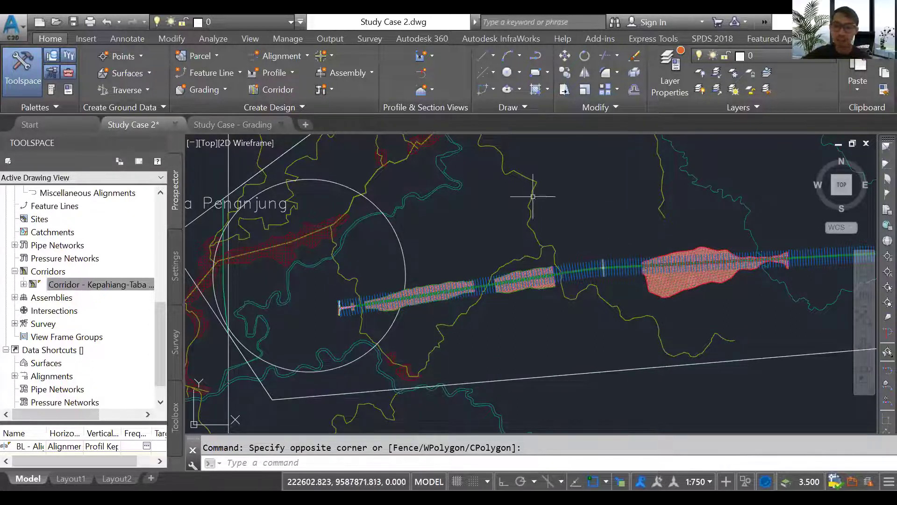
scroll(253, 347, down, 4)
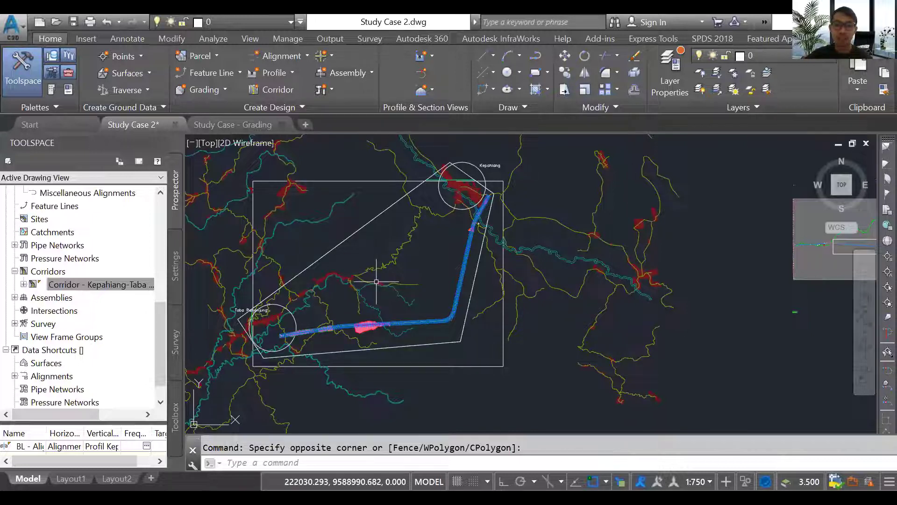
click(76, 286)
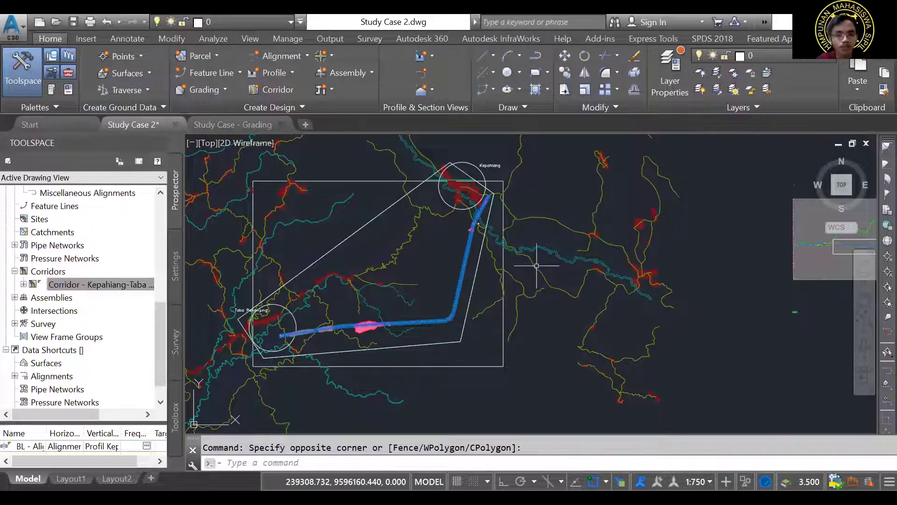
Examine the three wide slope areas along the corridor's Taba Penanjung end and the narrow stretches and sample lines between them.
scroll(744, 266, down, 2)
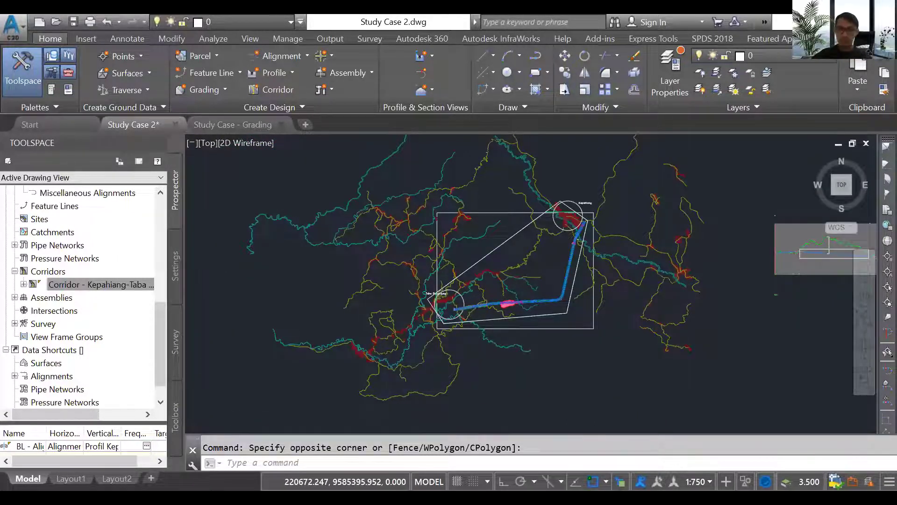
scroll(483, 312, up, 2)
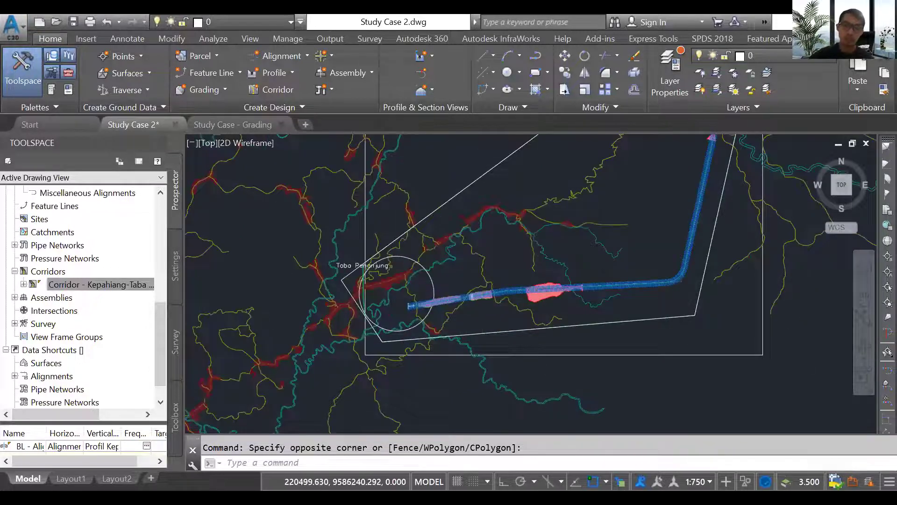
scroll(473, 294, up, 2)
scroll(473, 293, up, 2)
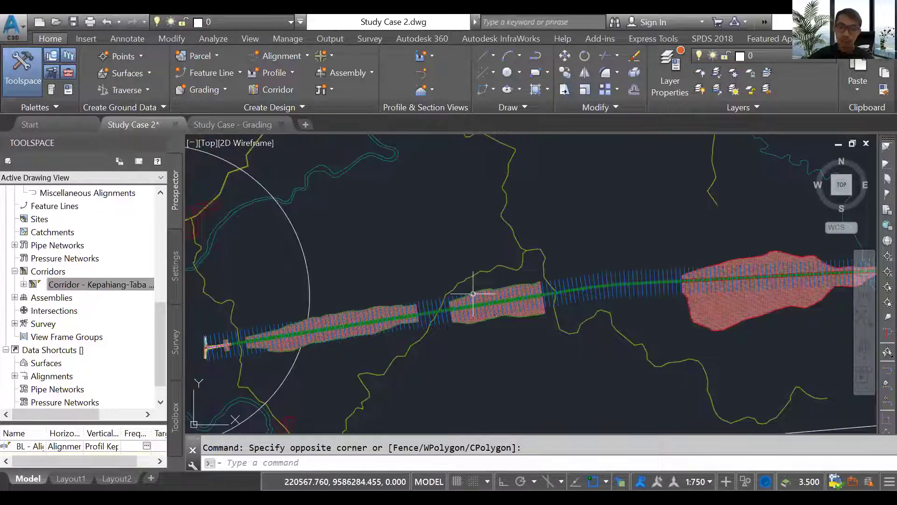
scroll(473, 294, up, 2)
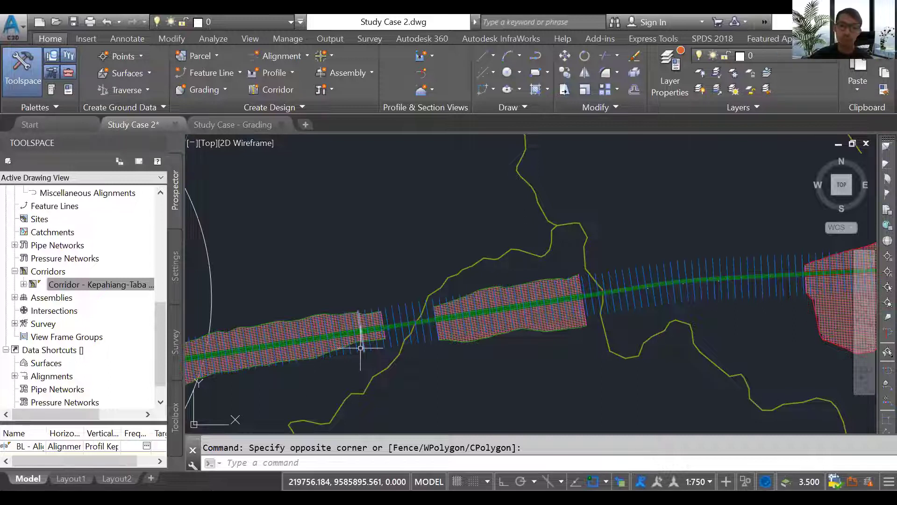
scroll(356, 346, down, 2)
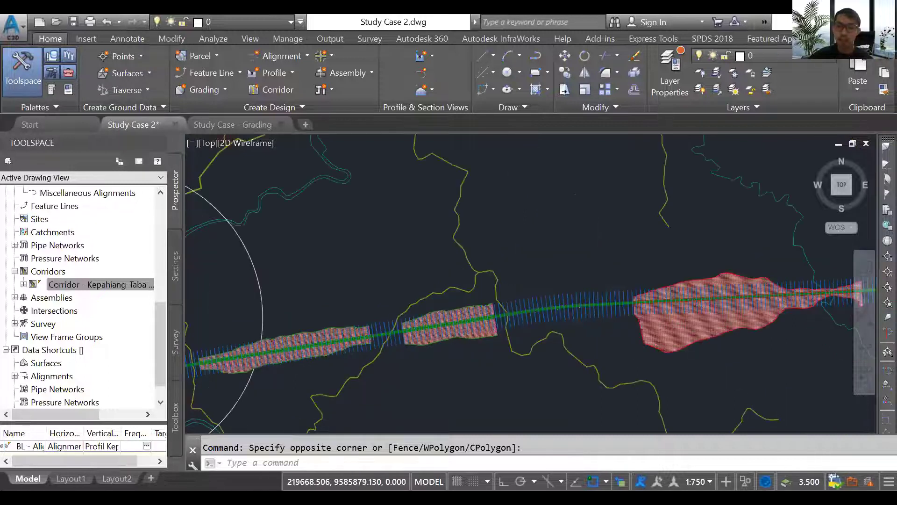
scroll(351, 353, down, 2)
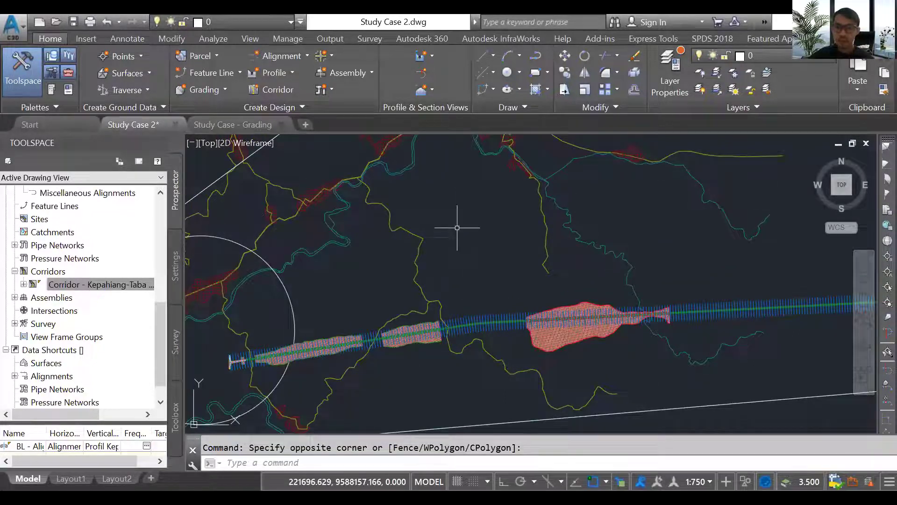
scroll(251, 398, down, 2)
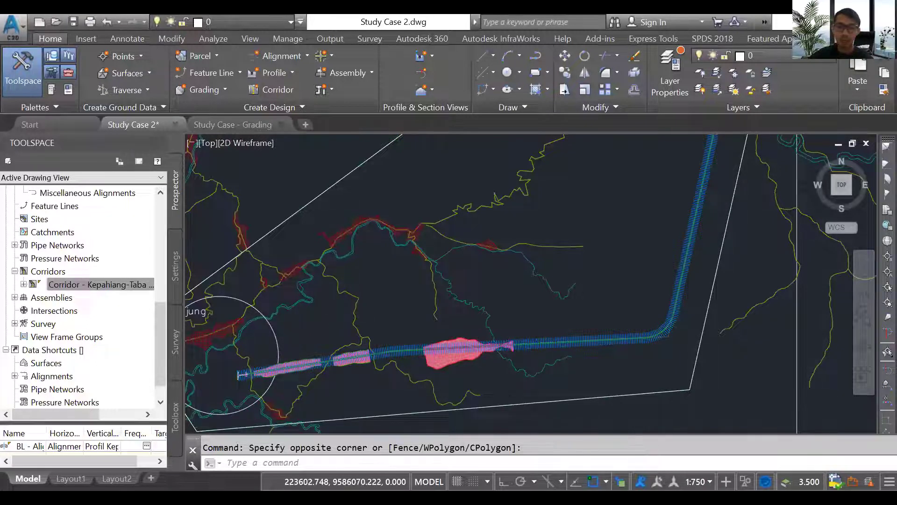
scroll(474, 350, up, 3)
scroll(608, 314, down, 2)
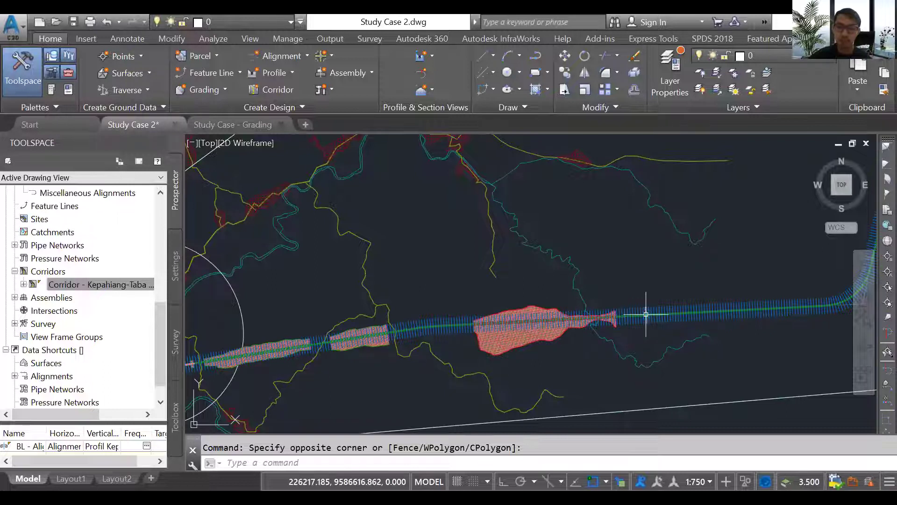
scroll(646, 315, down, 3)
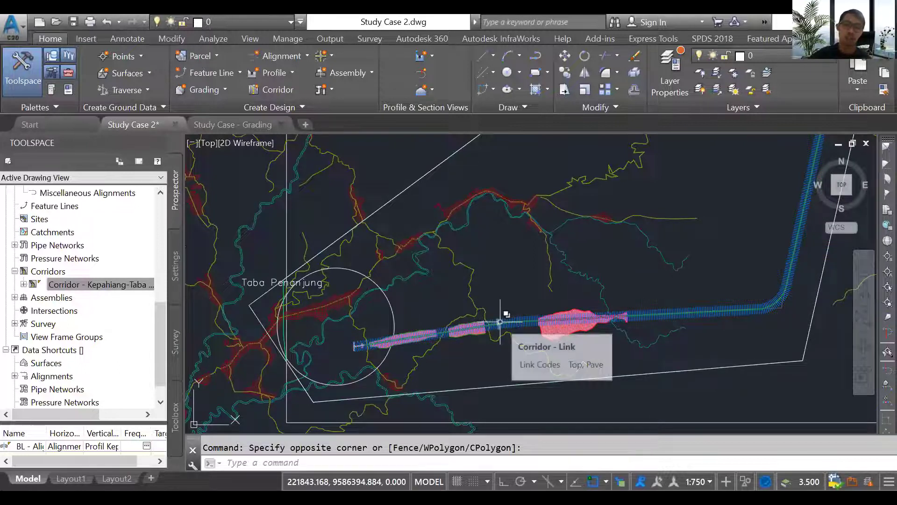
scroll(469, 349, up, 2)
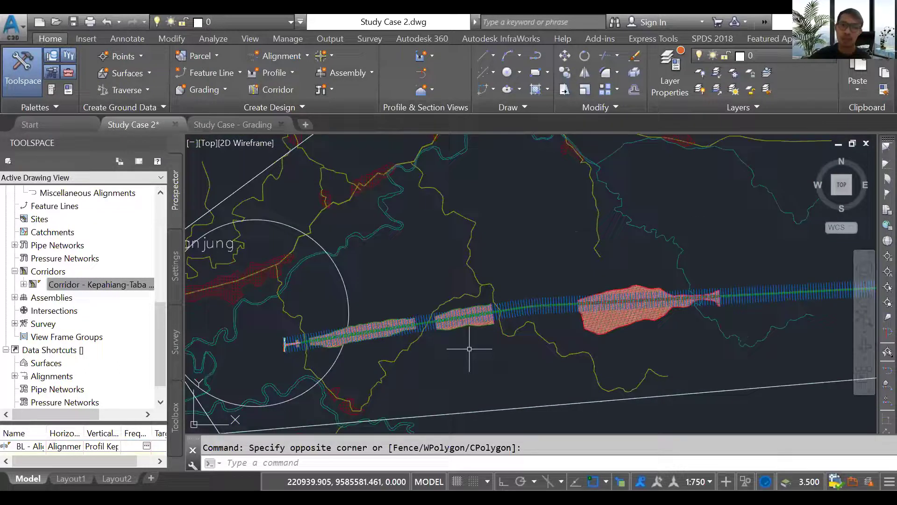
scroll(469, 349, up, 2)
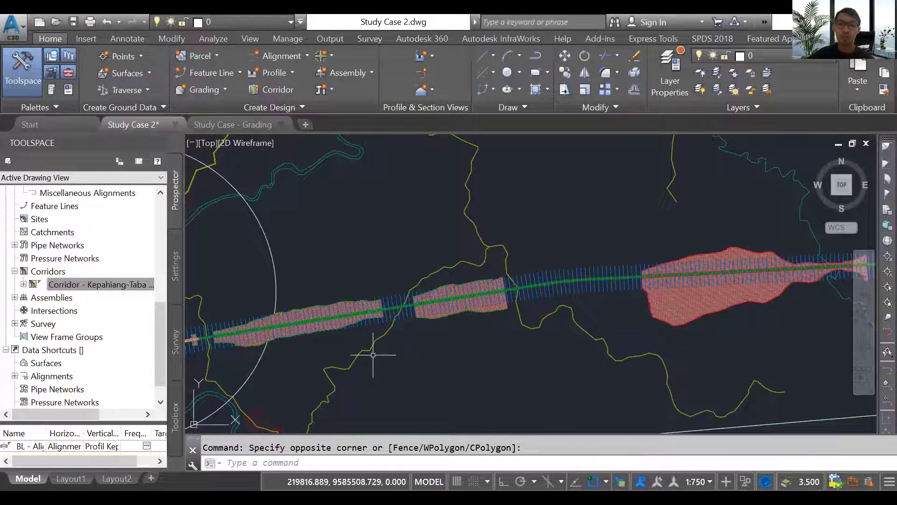
mouse_move(373, 355)
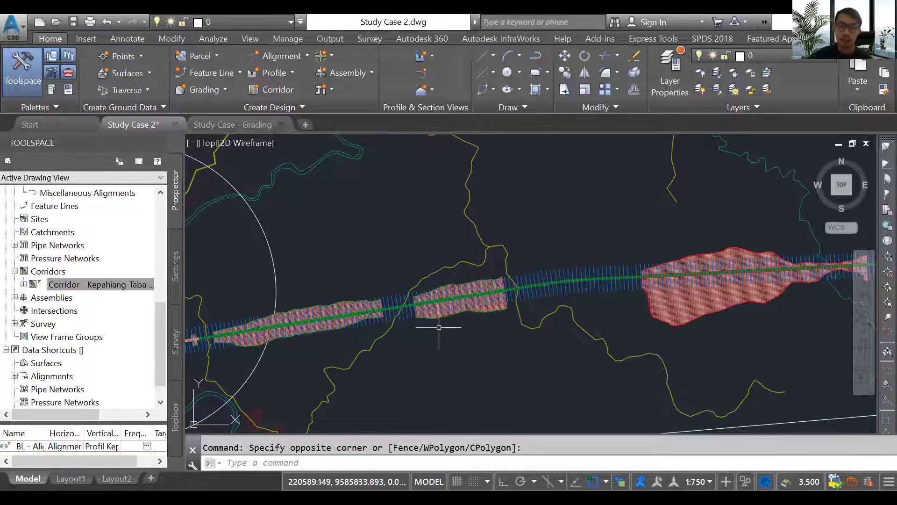
mouse_move(438, 330)
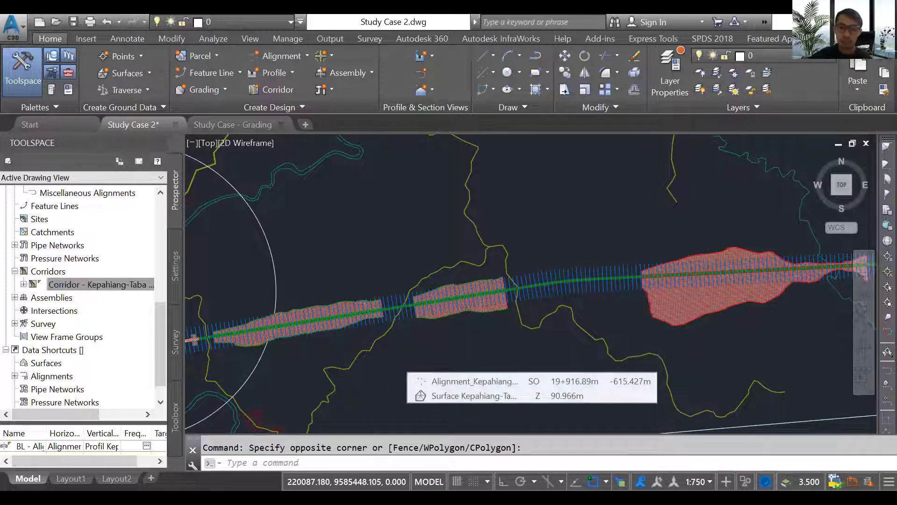
scroll(398, 360, down, 1)
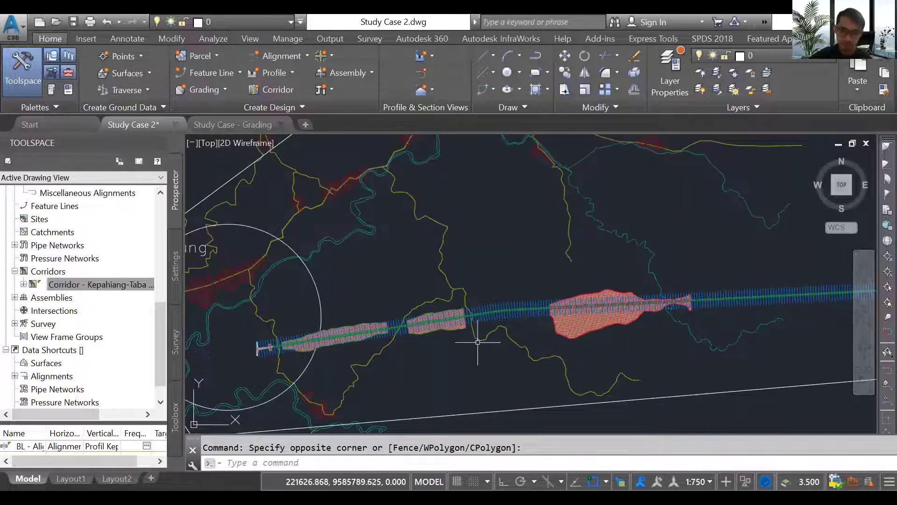
scroll(322, 346, down, 2)
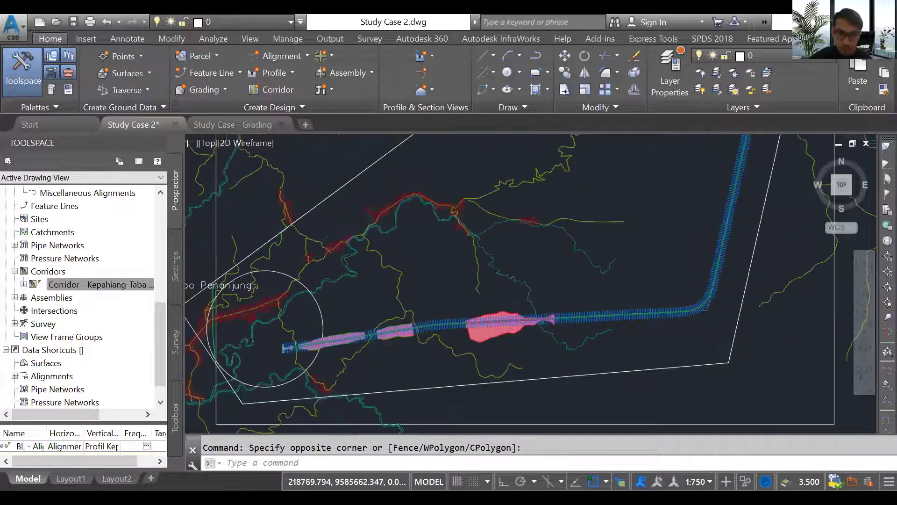
scroll(317, 347, up, 3)
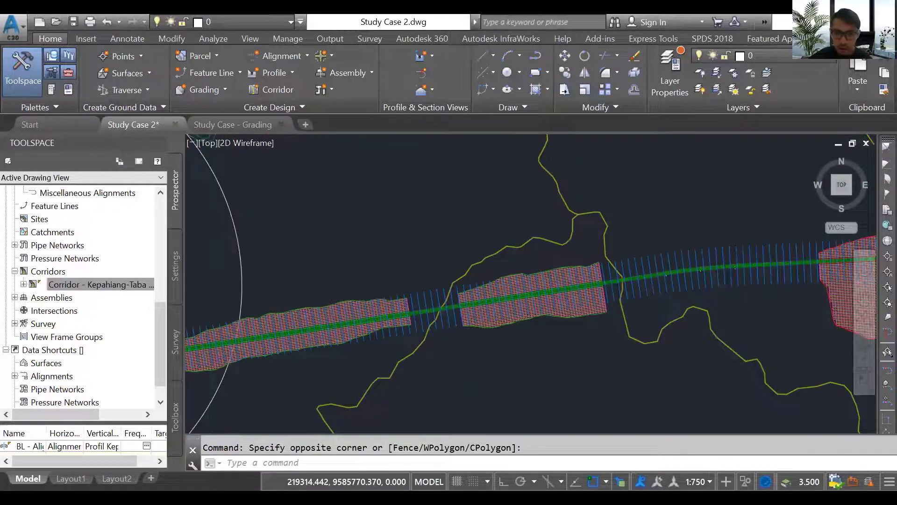
Examine the existing ground line against the design grade in the alignment's profile view, around the red markers near its low end.
scroll(328, 349, down, 4)
scroll(714, 295, up, 3)
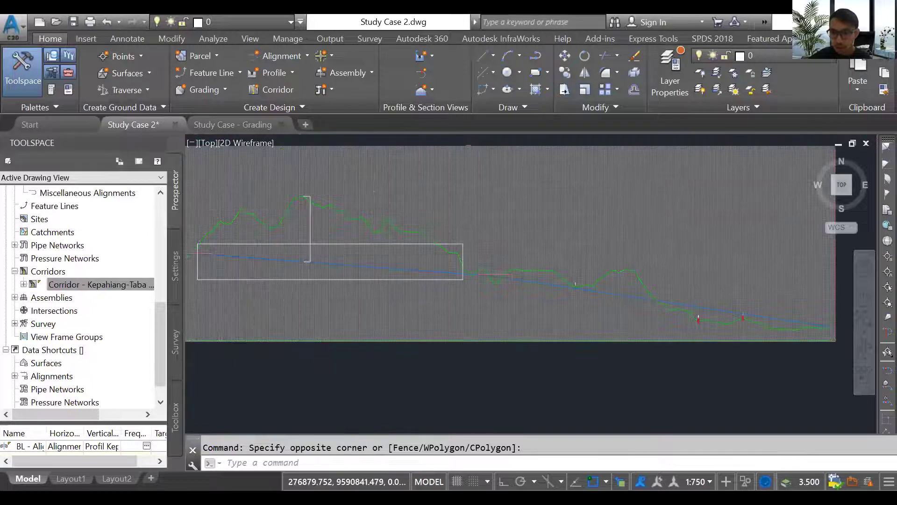
scroll(741, 310, up, 2)
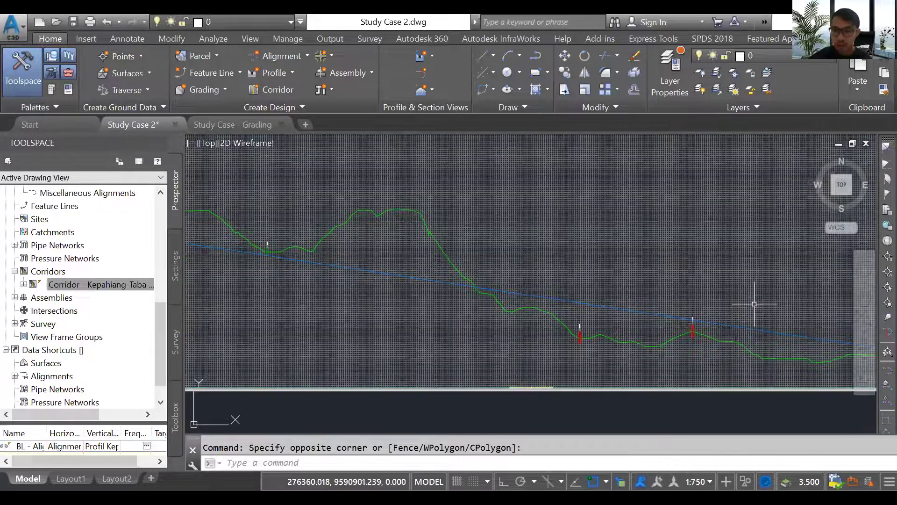
scroll(752, 300, down, 1)
scroll(271, 260, down, 5)
scroll(328, 322, up, 2)
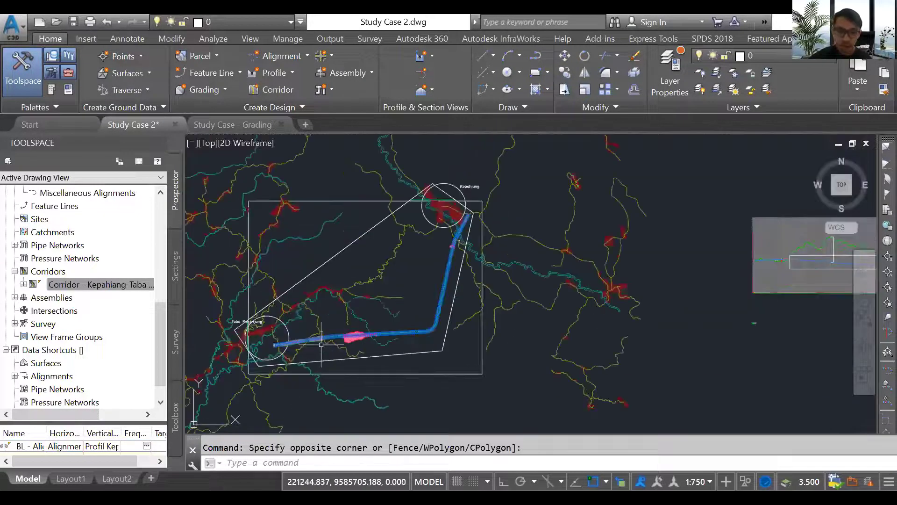
Select the corridor where the middle slope area meets the narrow stretch, and open the properties of the Kepahiang-Taba Penanjung corridor.
scroll(328, 323, up, 1)
scroll(329, 323, up, 3)
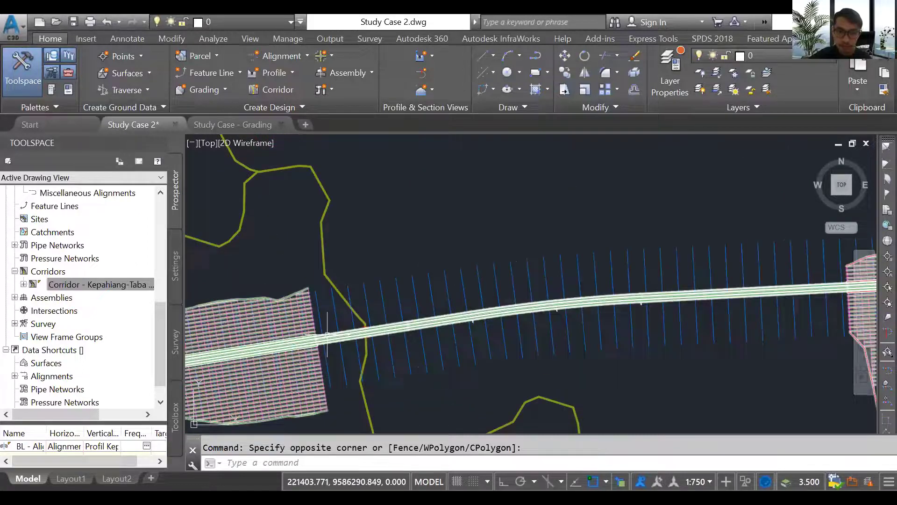
scroll(328, 334, up, 4)
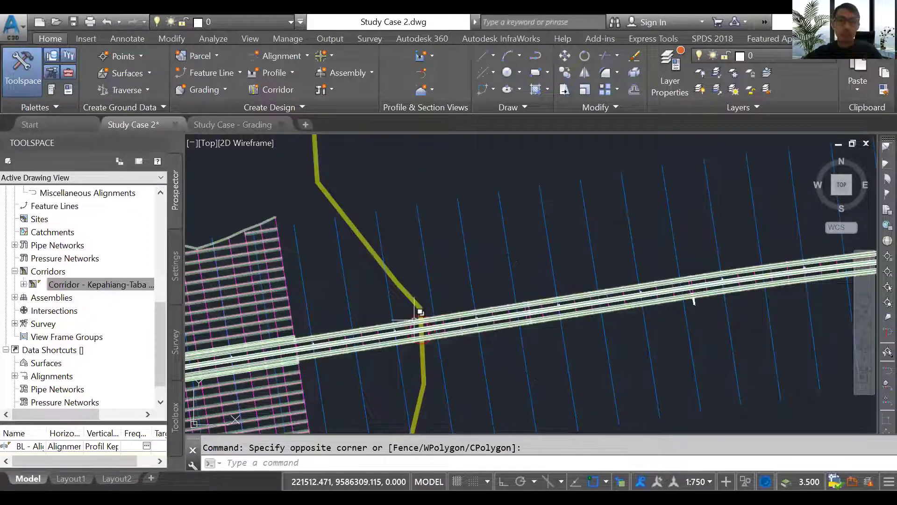
scroll(419, 290, down, 2)
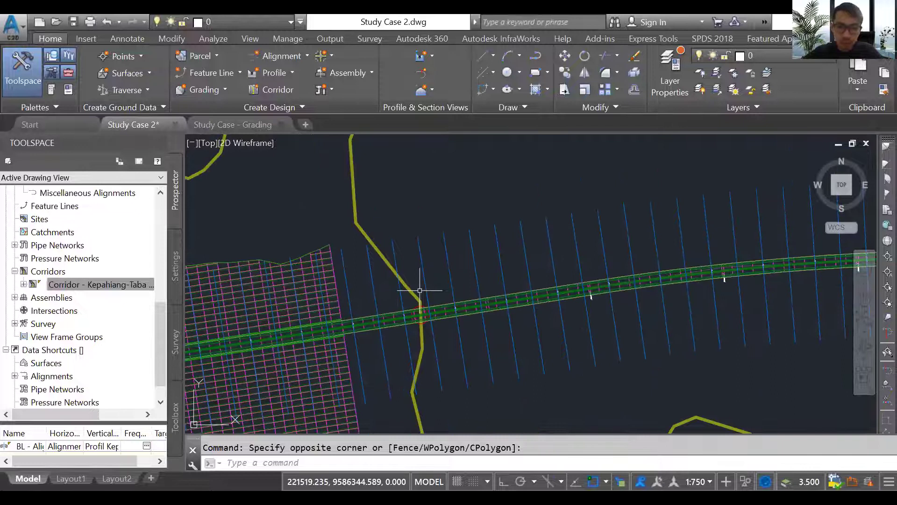
scroll(420, 290, down, 2)
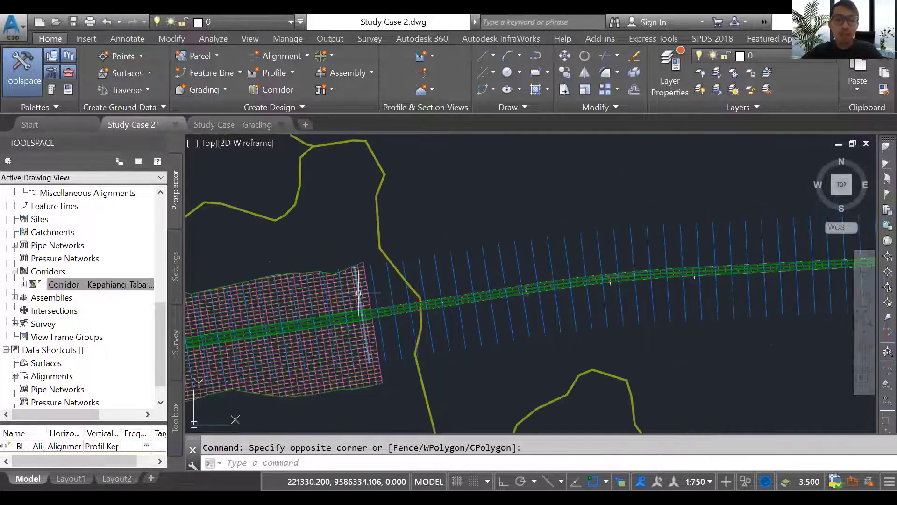
click(362, 265)
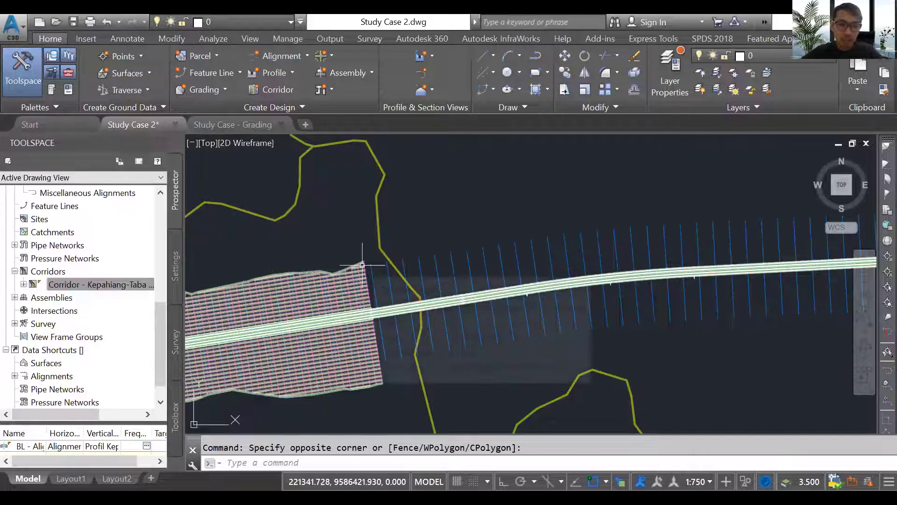
click(359, 259)
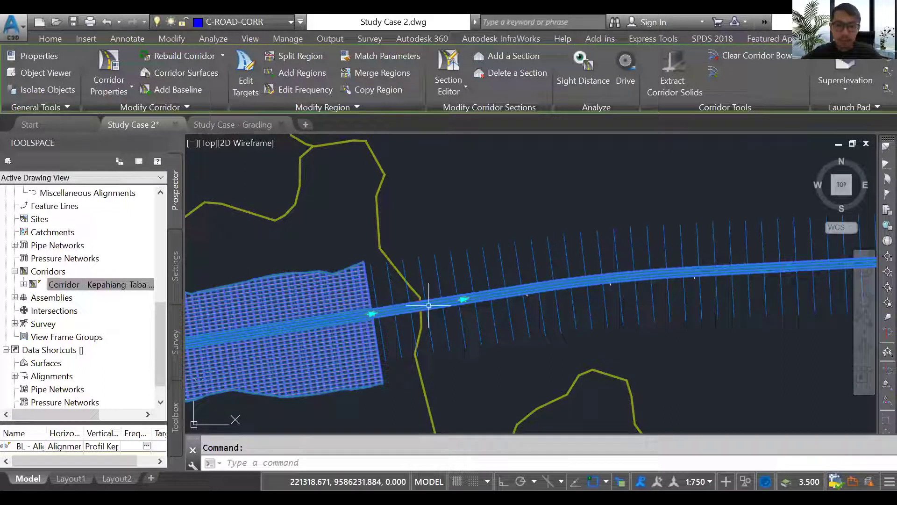
scroll(385, 258, down, 2)
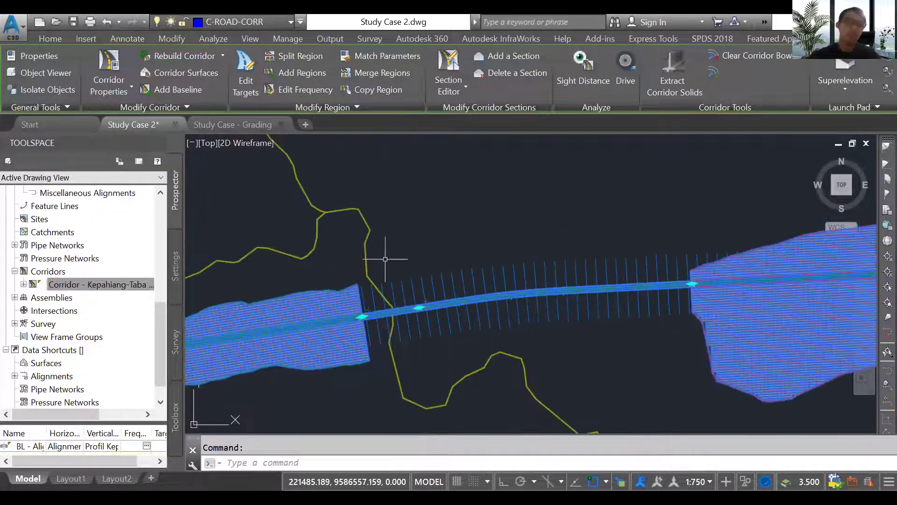
right_click(84, 284)
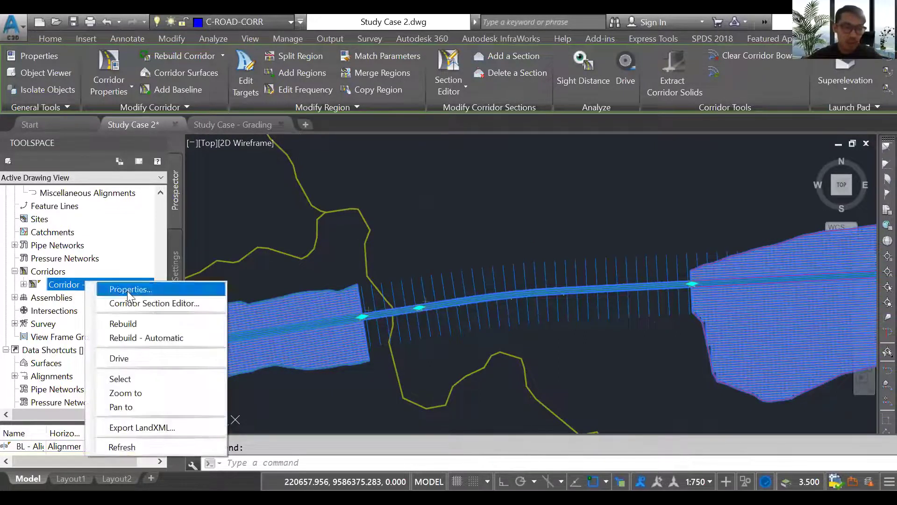
click(143, 293)
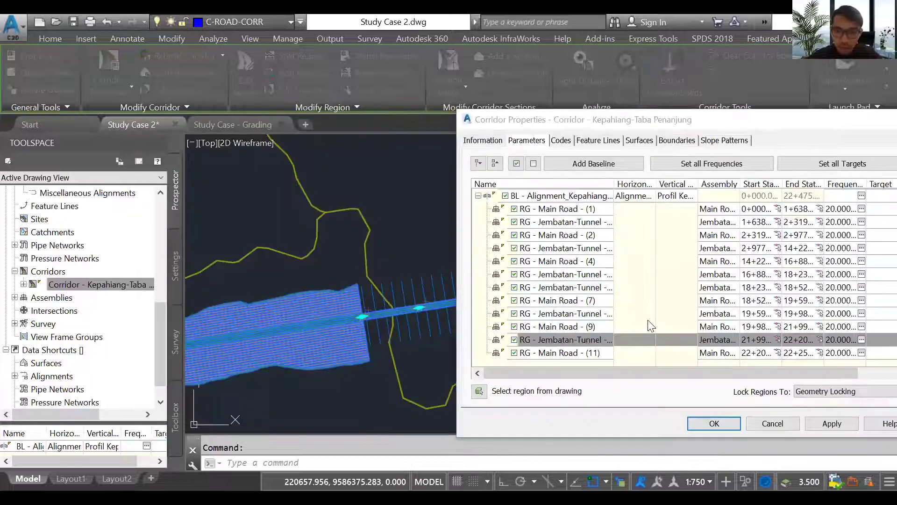
Check the Jembatan-Tunnel region in the corridor properties and examine the station labels along the narrow stretch east of the middle slope area.
click(647, 314)
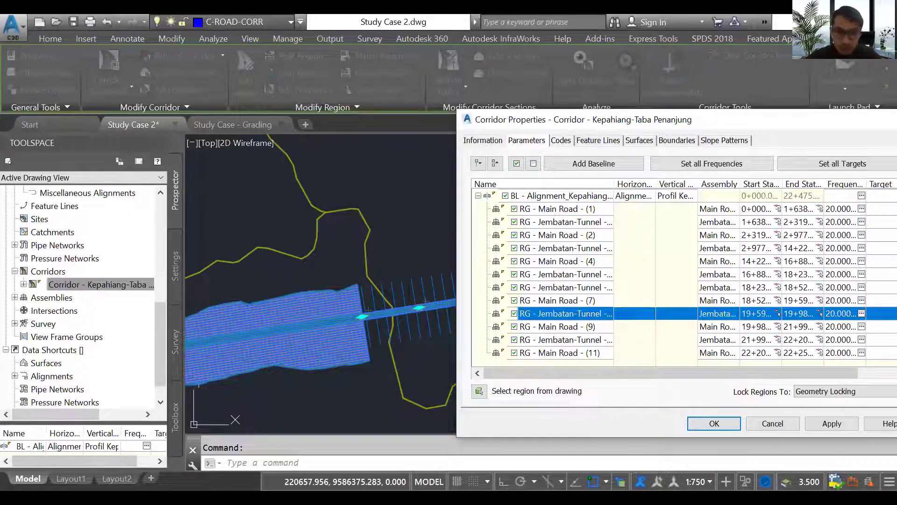
key(Return)
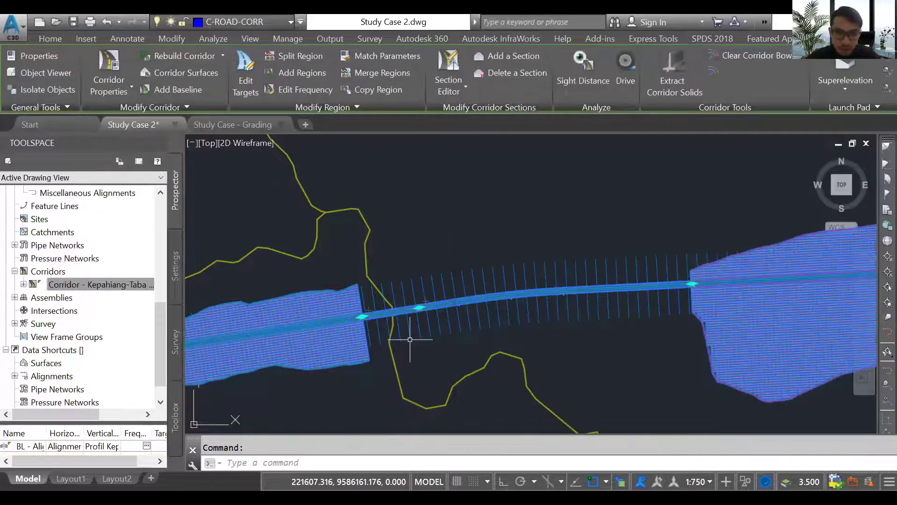
key(Escape)
scroll(414, 332, up, 8)
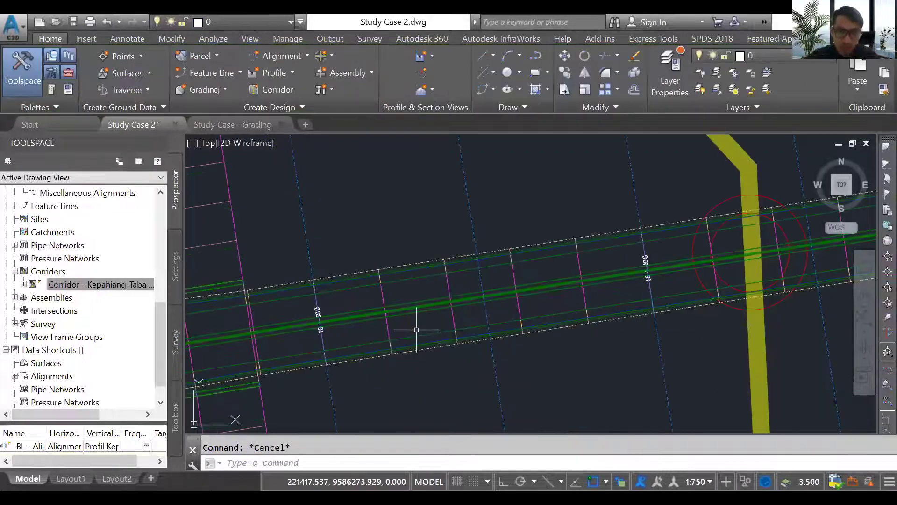
scroll(320, 328, up, 6)
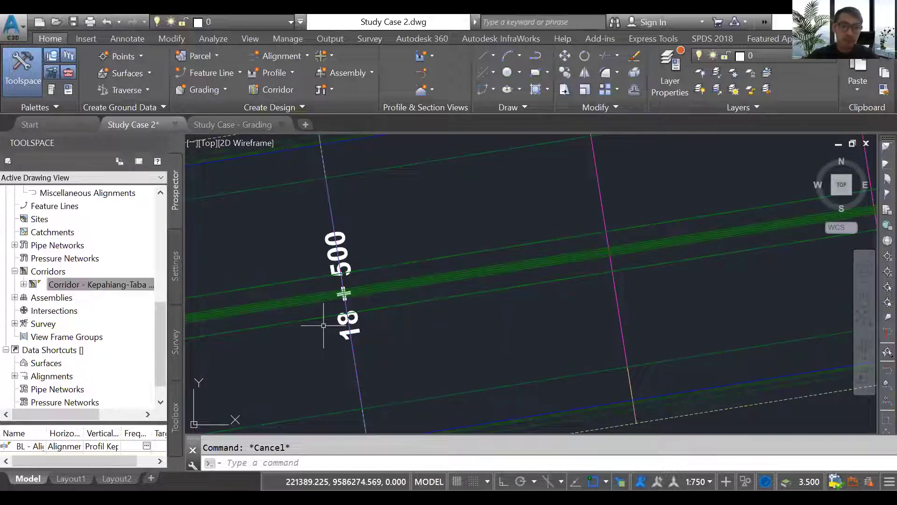
scroll(324, 325, down, 6)
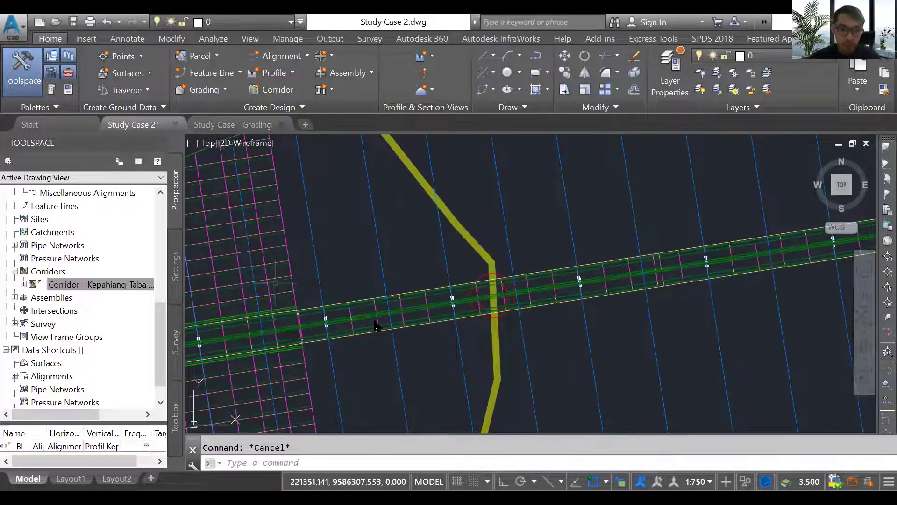
Assign the Main Road assembly to the Jembatan-Tunnel region just before Main Road - (7) and rebuild the corridor.
click(275, 283)
right_click(279, 268)
click(437, 335)
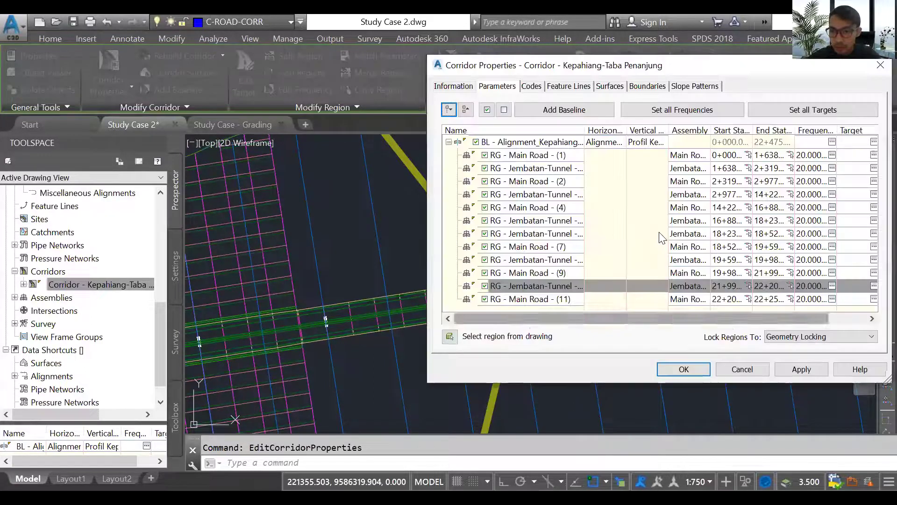
click(656, 236)
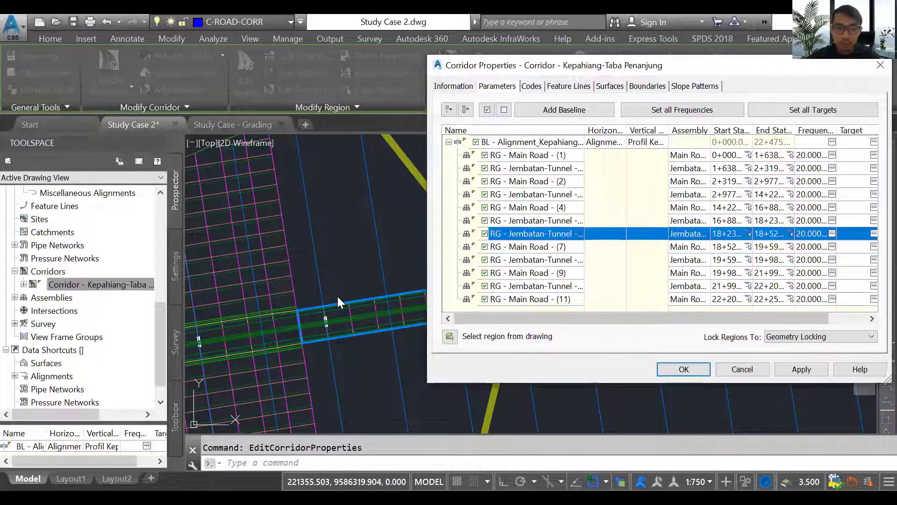
click(322, 306)
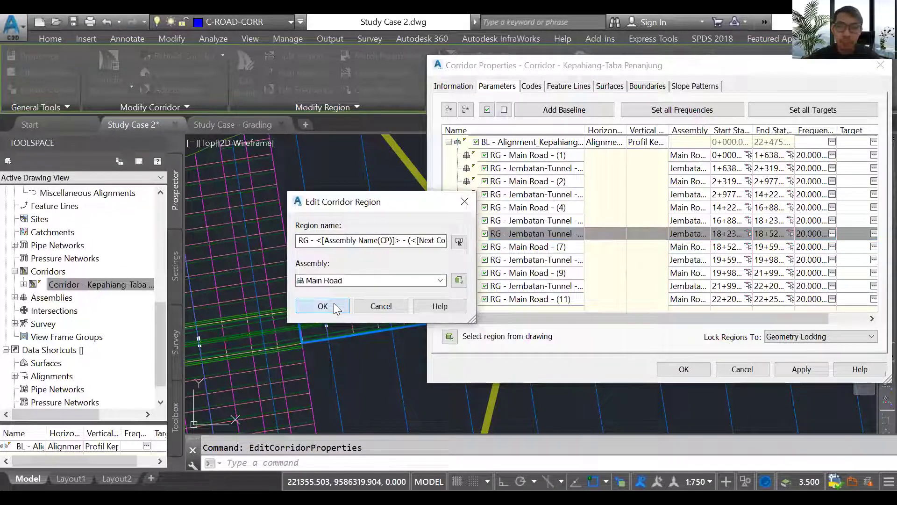
click(800, 361)
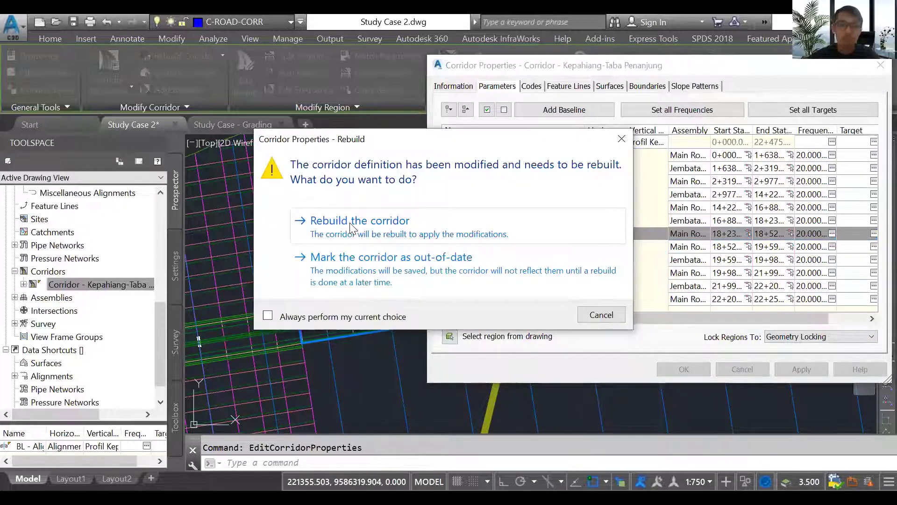
click(341, 274)
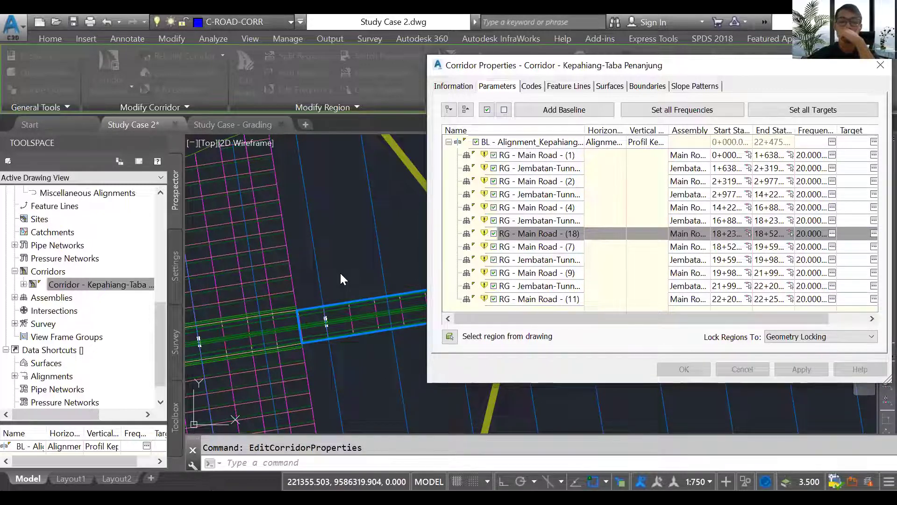
click(684, 369)
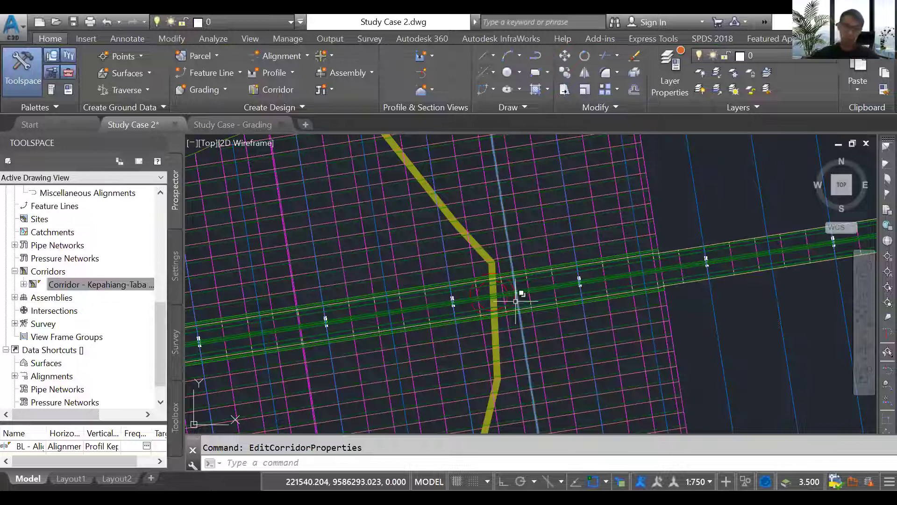
Create a centerline alignment layout named Alignment_Jalan Lokal with the Standard alignment style.
scroll(517, 289, down, 6)
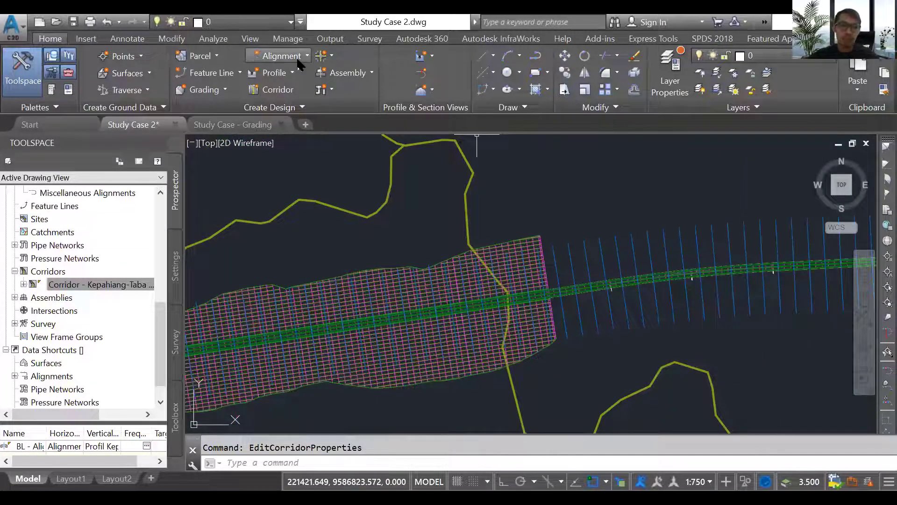
click(280, 56)
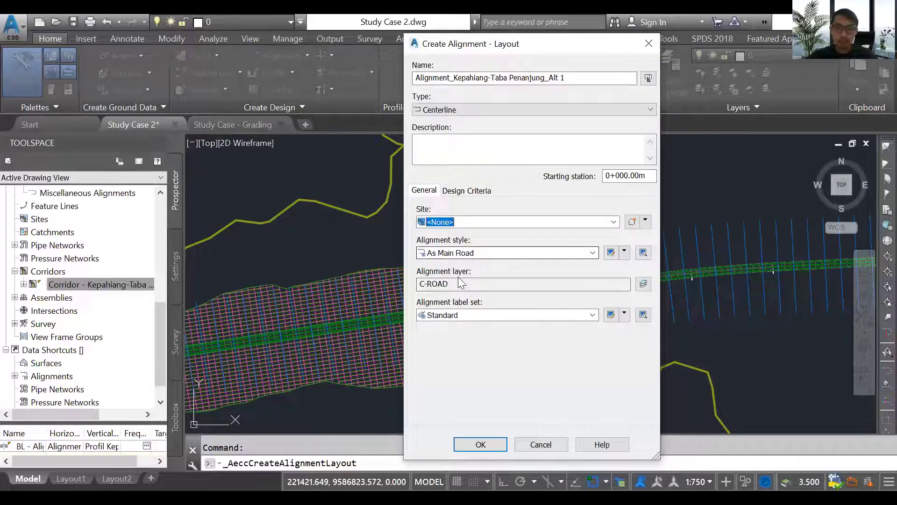
click(460, 253)
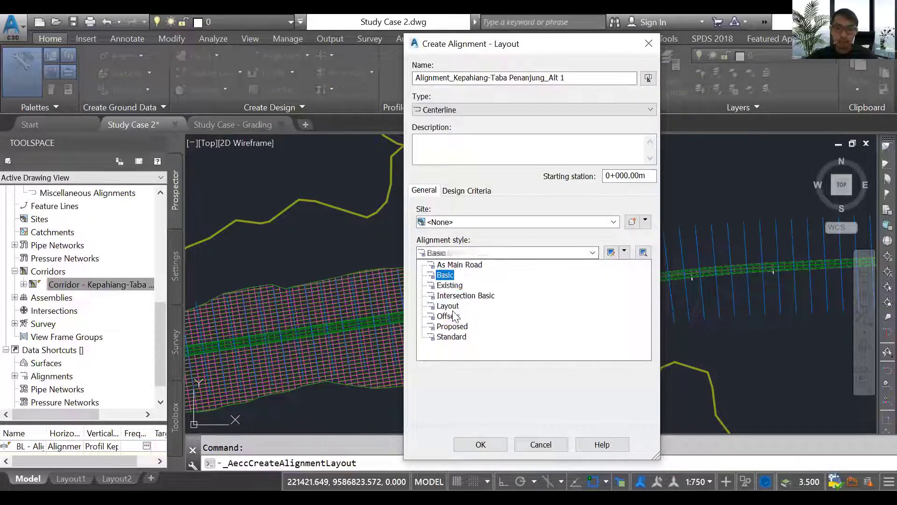
click(452, 337)
click(567, 78)
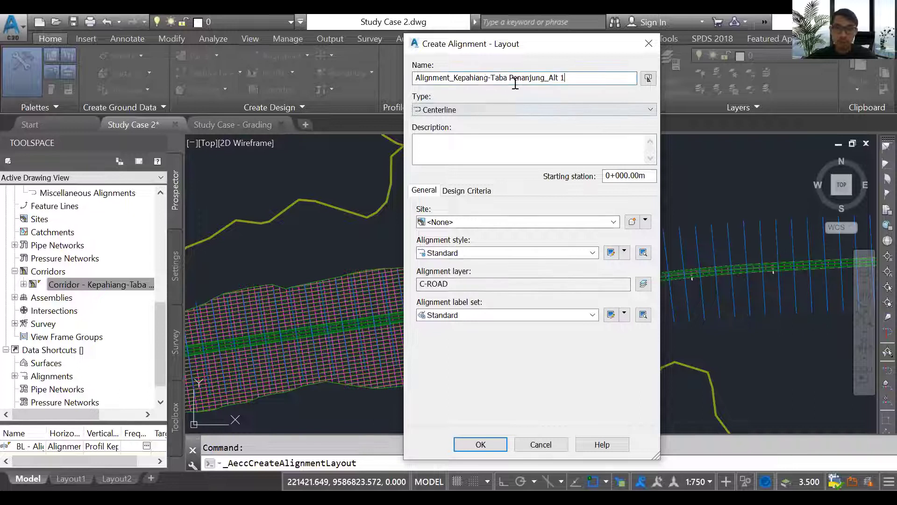
shift+click(454, 77)
text(Jalan Lokal)
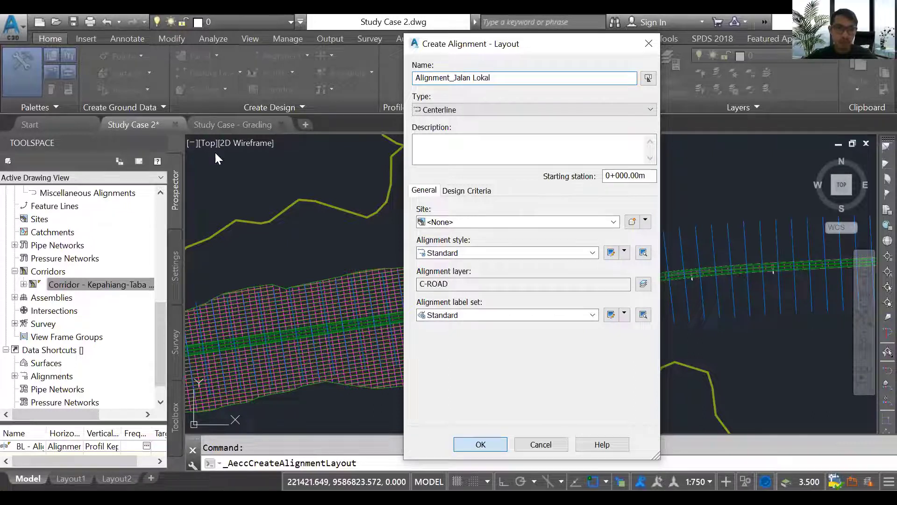
key(Return)
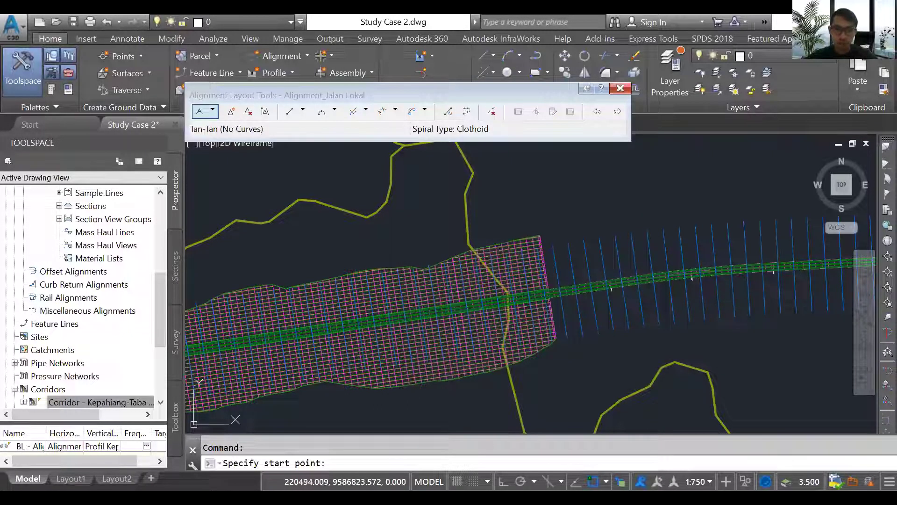
Draw a straight alignment tangent across the corridor near the middle slope area's east end, joining the local road north and south of it.
click(465, 193)
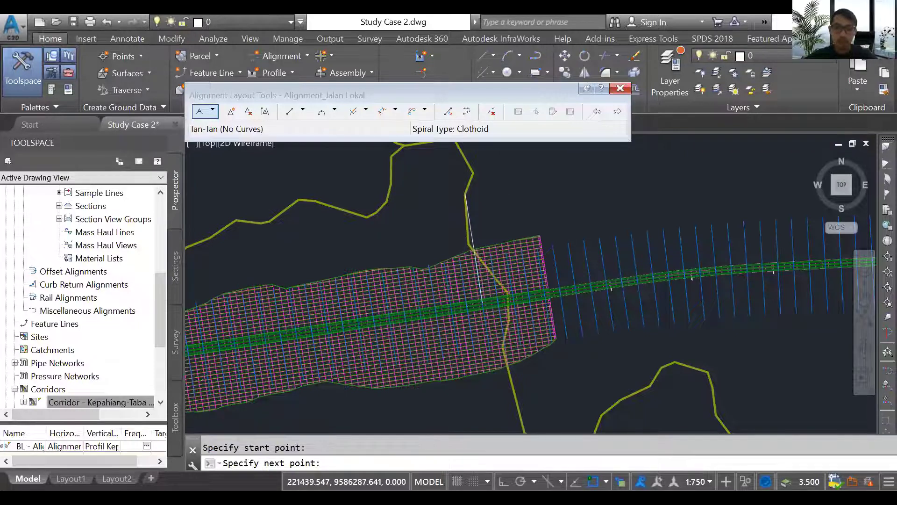
scroll(481, 303, down, 1)
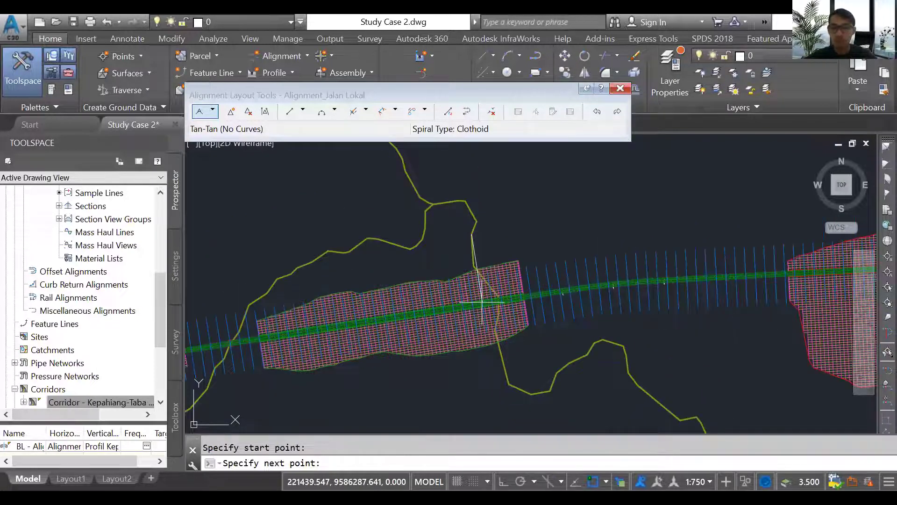
click(503, 356)
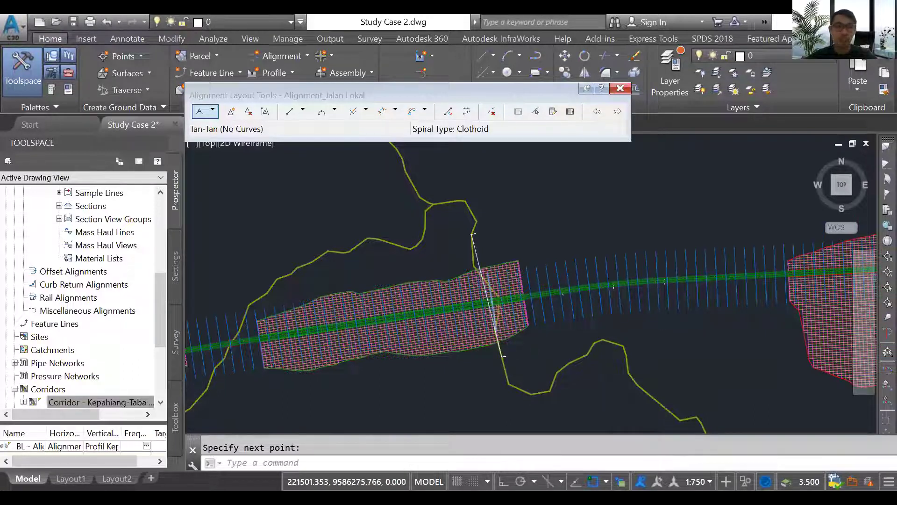
Sketch a straight polyline diagonally across the middle slope area, from its southwest corner to just beyond its northern edge.
scroll(493, 302, up, 2)
scroll(494, 305, up, 2)
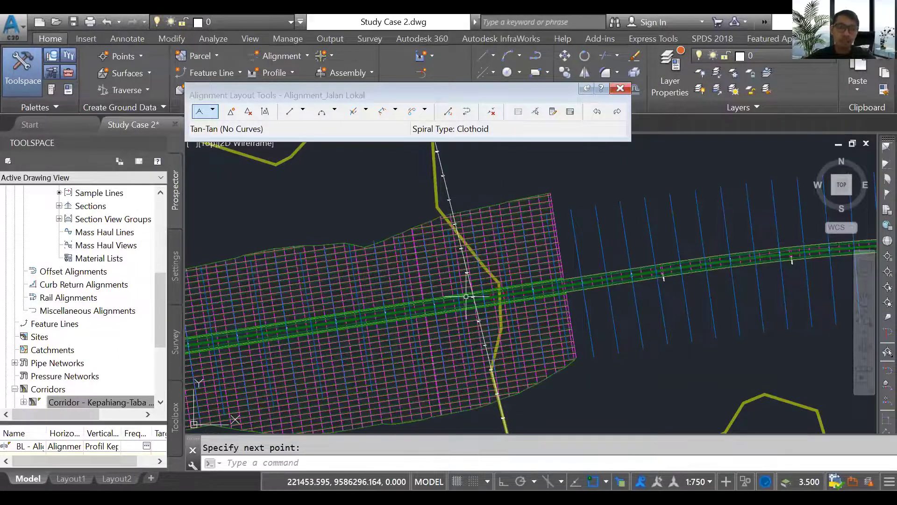
scroll(469, 296, down, 2)
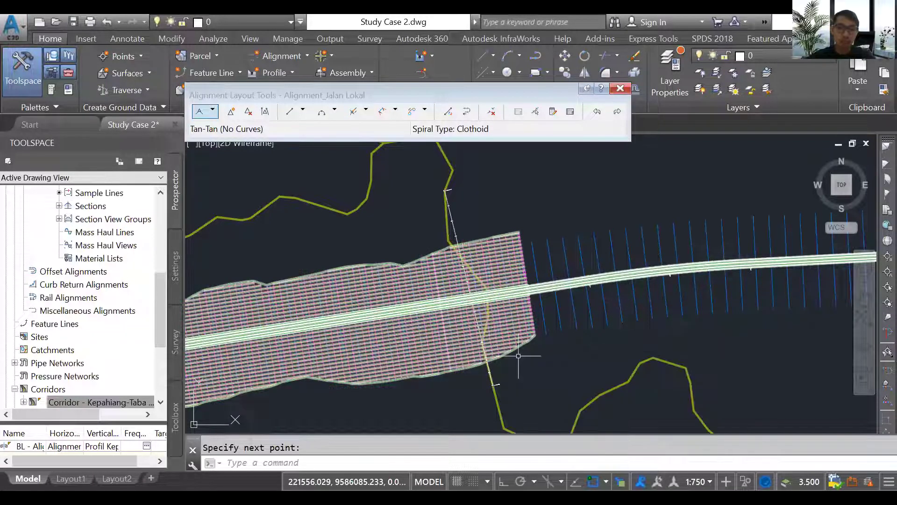
scroll(486, 361, down, 2)
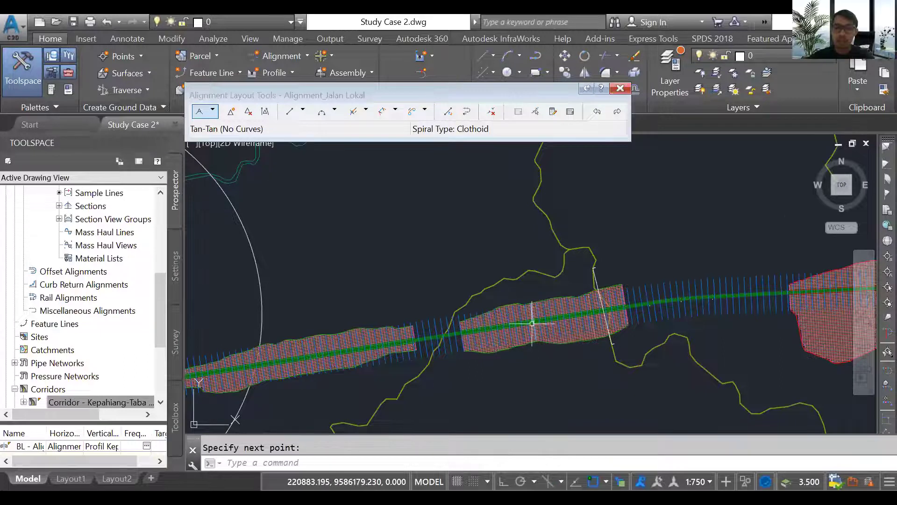
text(p)
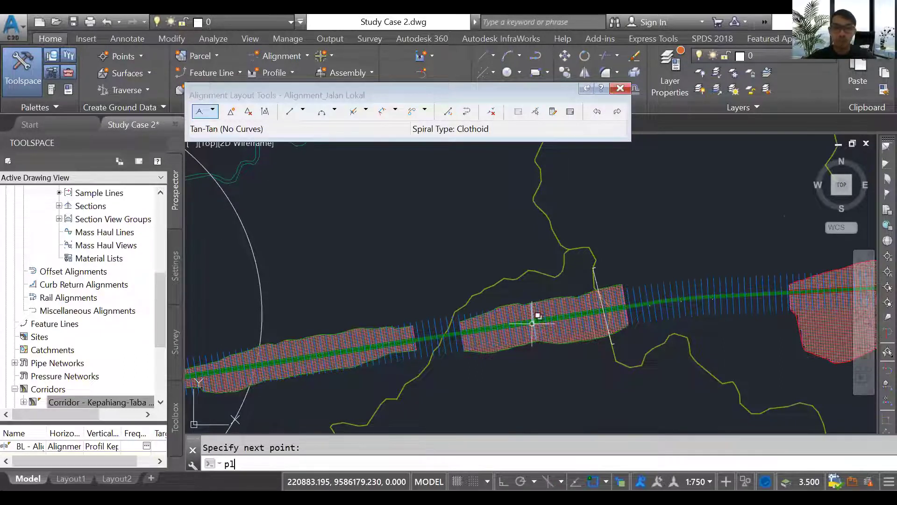
text(l)
key(Return)
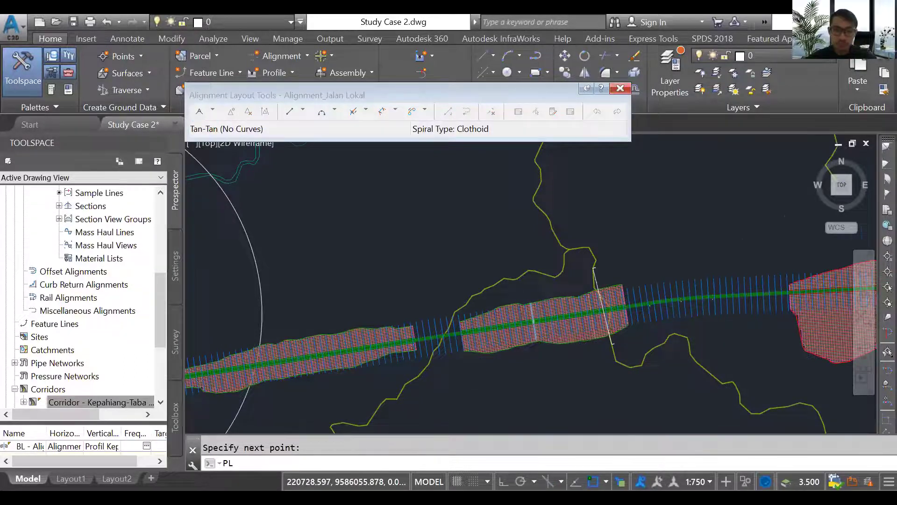
scroll(478, 365, up, 2)
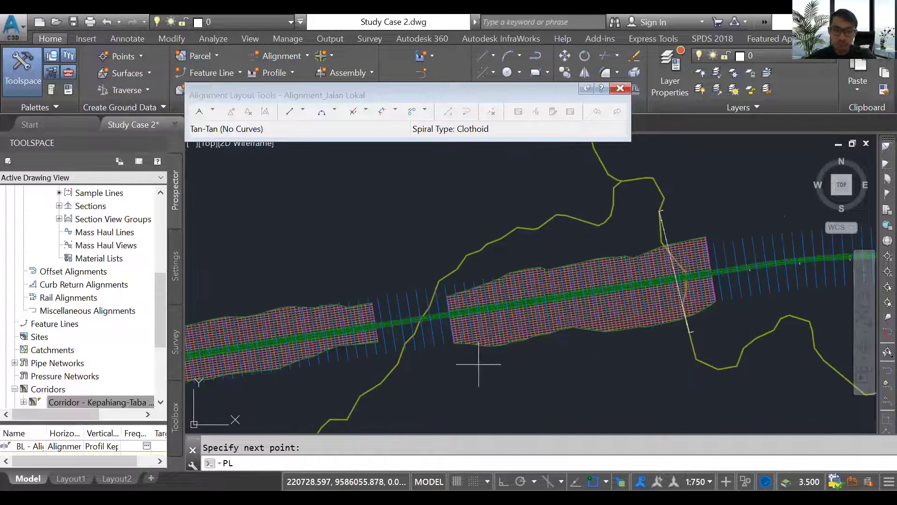
click(451, 350)
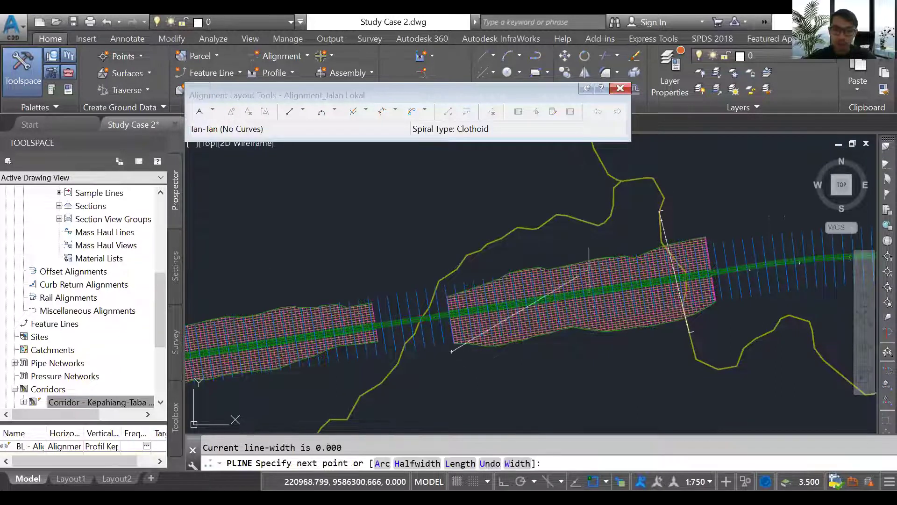
click(619, 248)
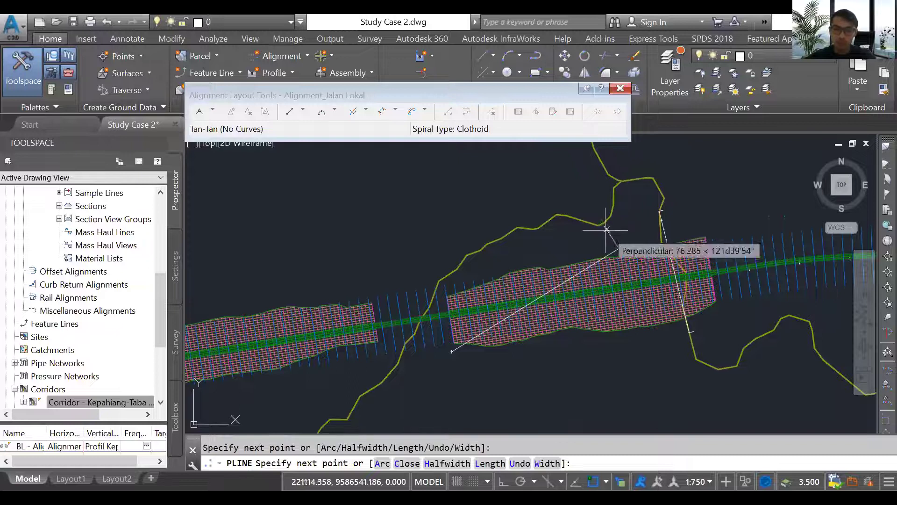
key(Escape)
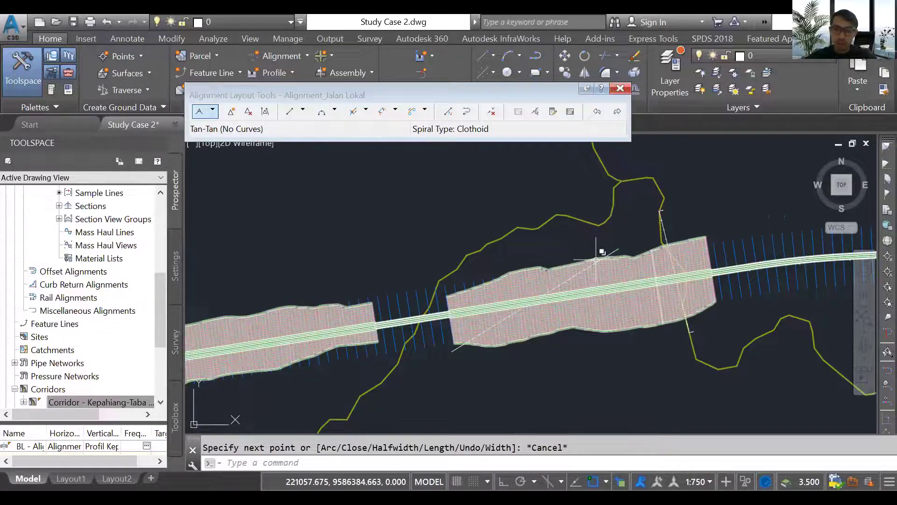
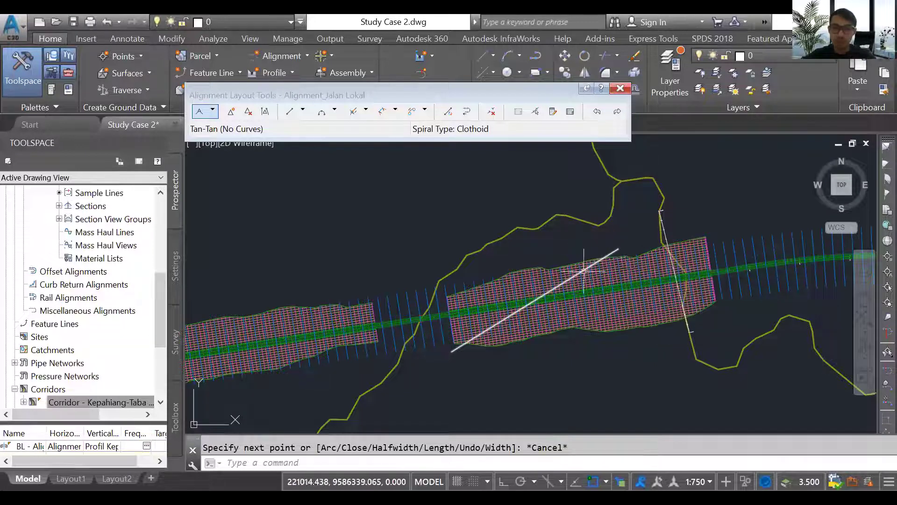
Draw a Z-shaped polyline from the diagonal line's north end, west along the slope edge, across the corridor, to the diagonal's southwest end.
click(619, 250)
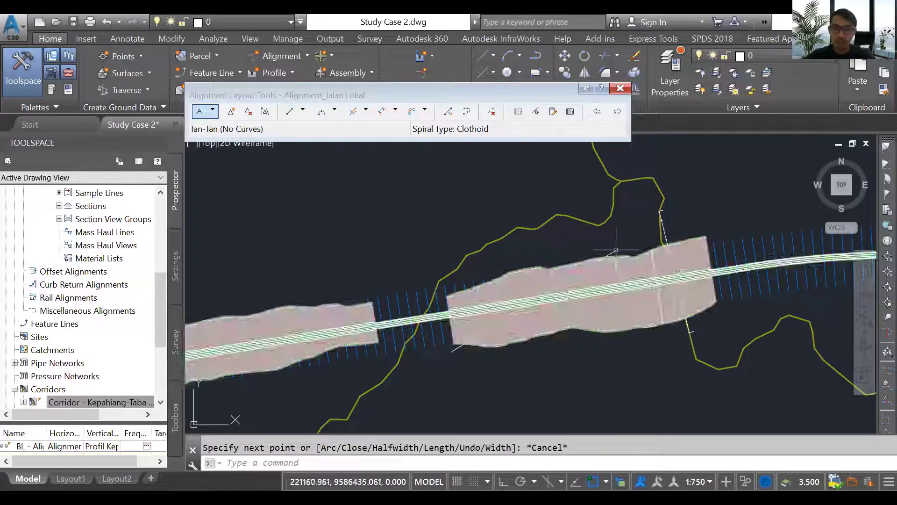
key(Escape)
text(pl)
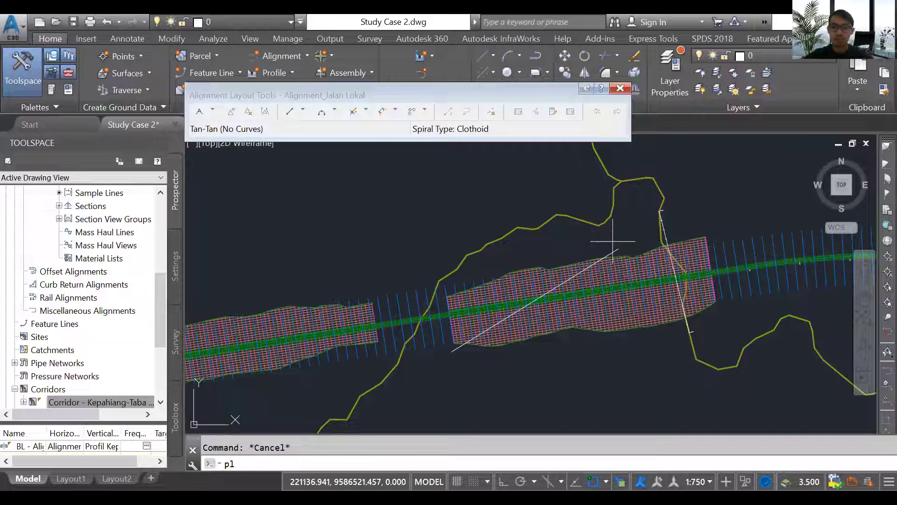
key(Return)
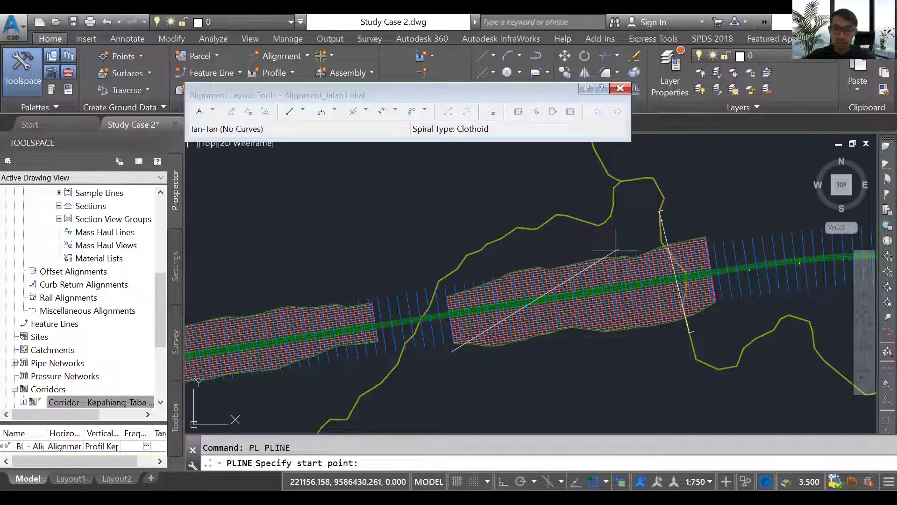
click(618, 250)
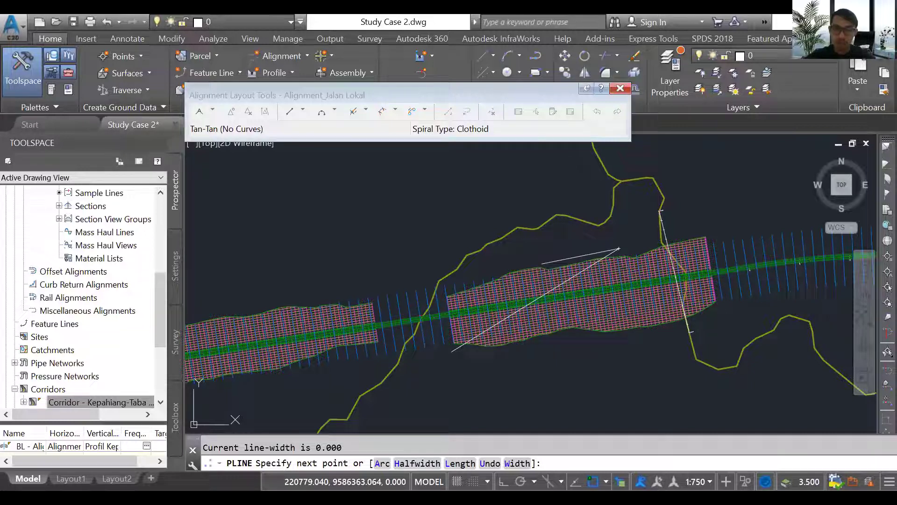
click(541, 268)
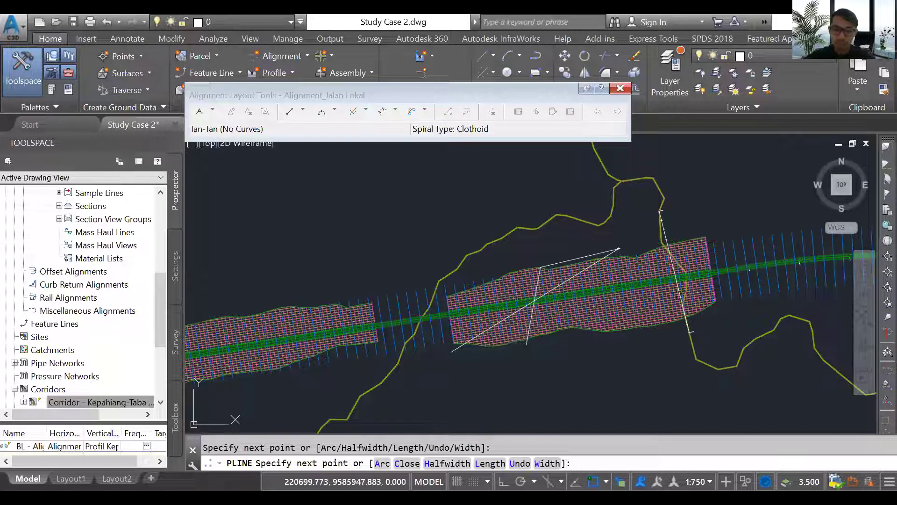
click(524, 340)
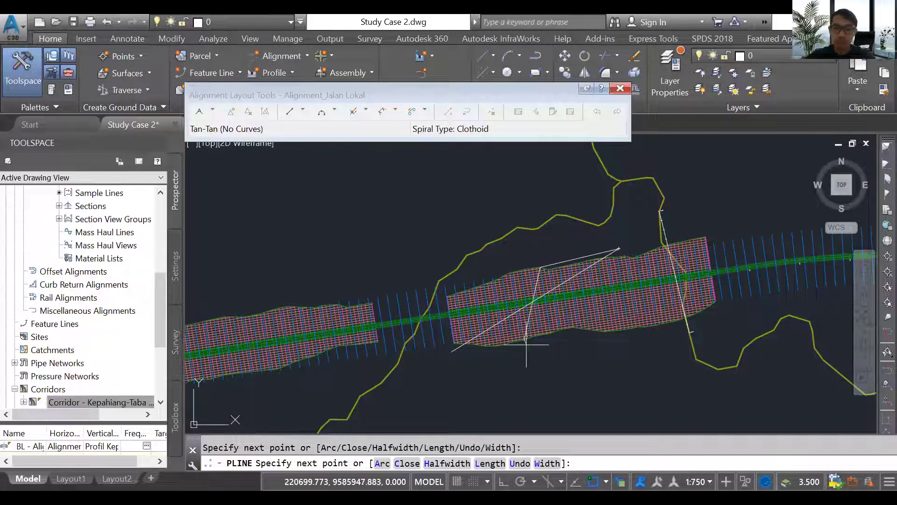
click(451, 350)
key(Escape)
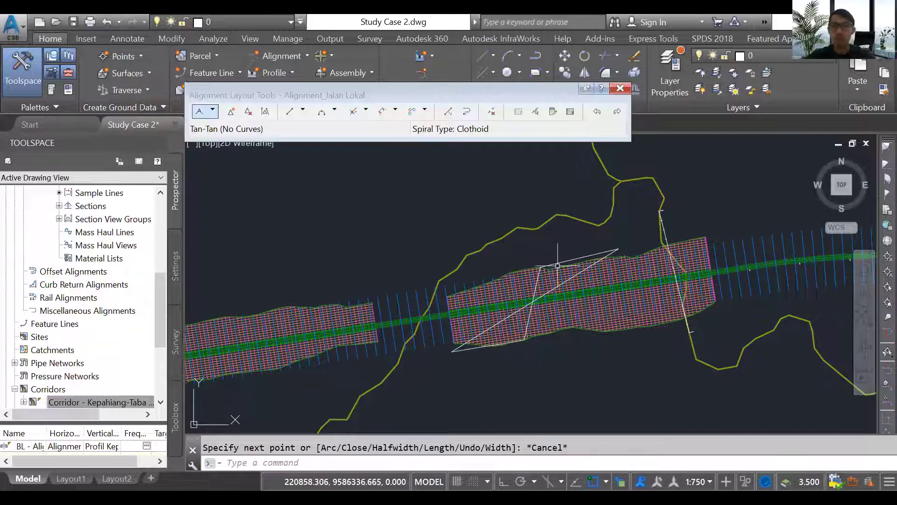
Erase the straight diagonal polyline across the middle slope area, keeping the Z-shaped polyline.
click(582, 257)
click(619, 249)
click(610, 255)
key(Escape)
key(ctrl+z)
click(610, 257)
click(553, 369)
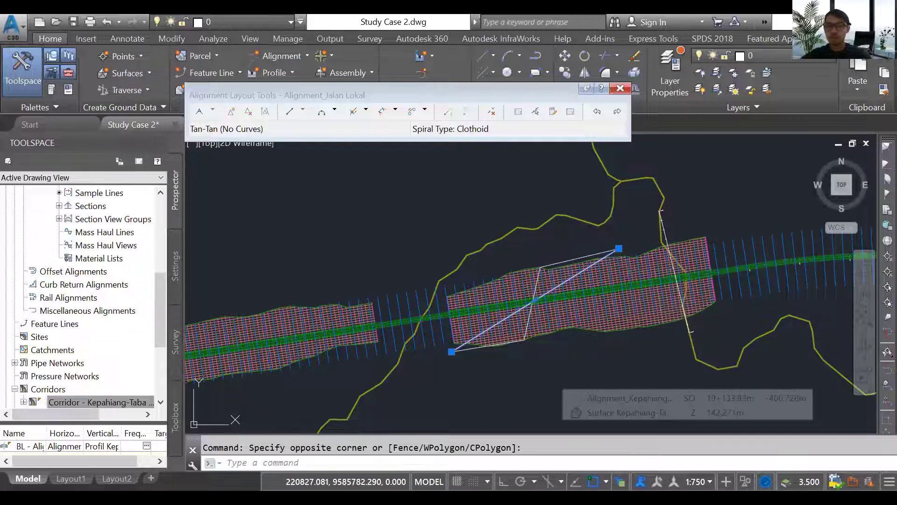
click(812, 420)
key(Delete)
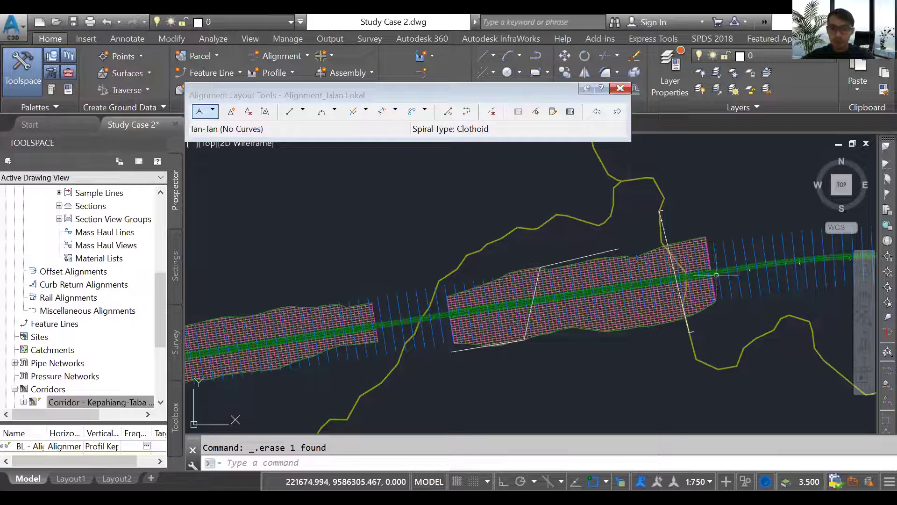
Select the local road alignment at the corridor crossing and close its layout tools.
scroll(729, 264, up, 2)
middle_drag(654, 271, 375, 264)
scroll(375, 264, up, 2)
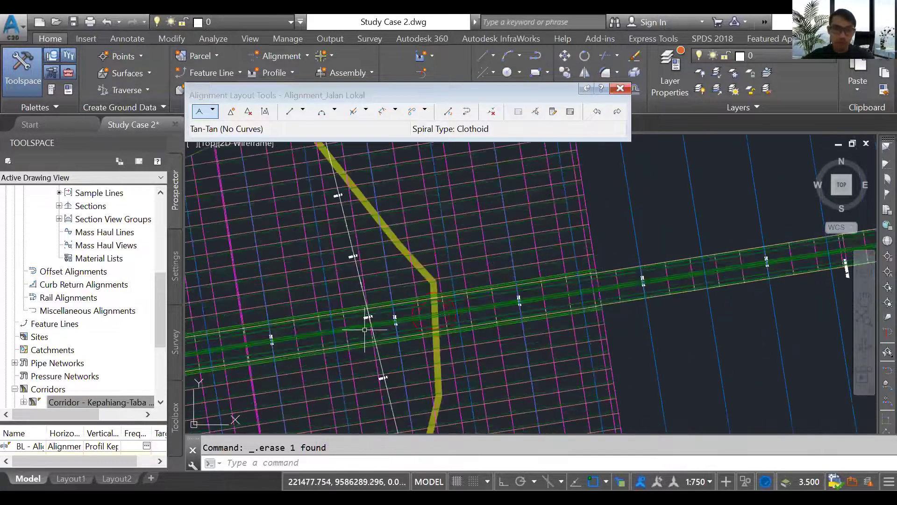
click(355, 264)
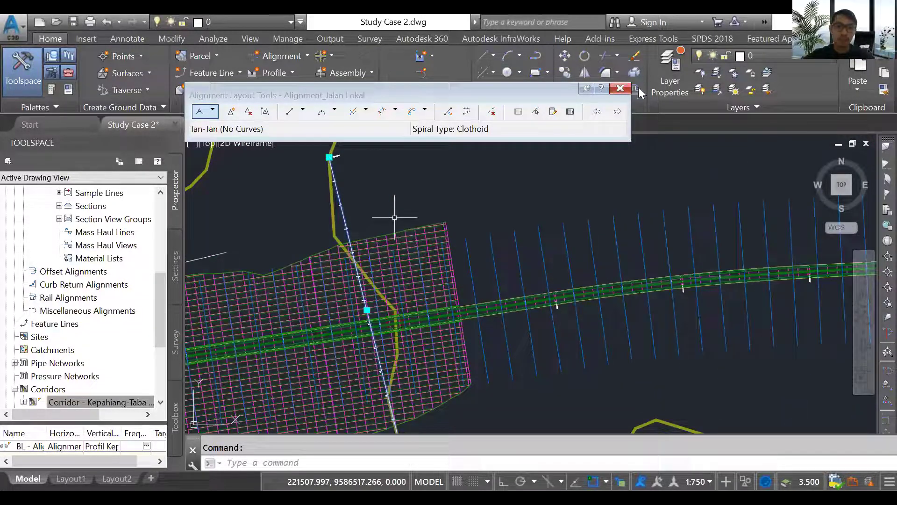
click(620, 88)
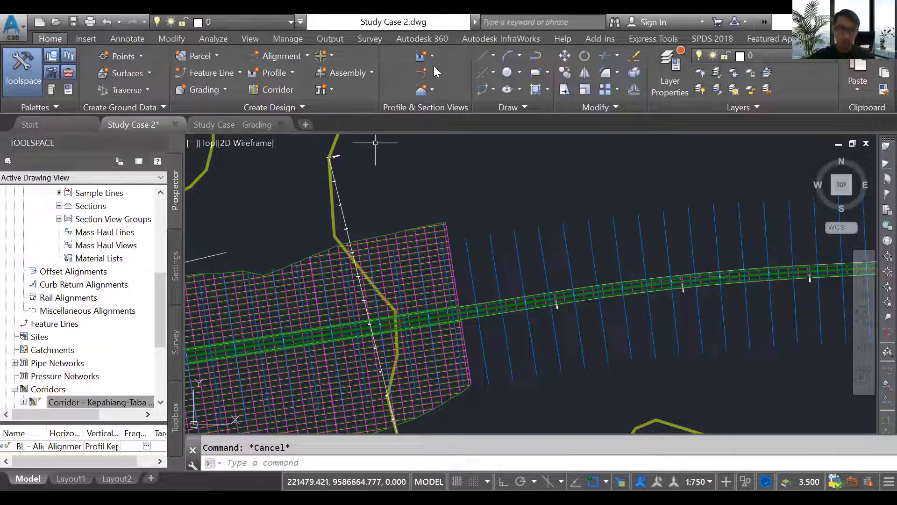
Examine the drawing's surface list and the main alignment's profile view, ending back at the local road crossing.
click(278, 75)
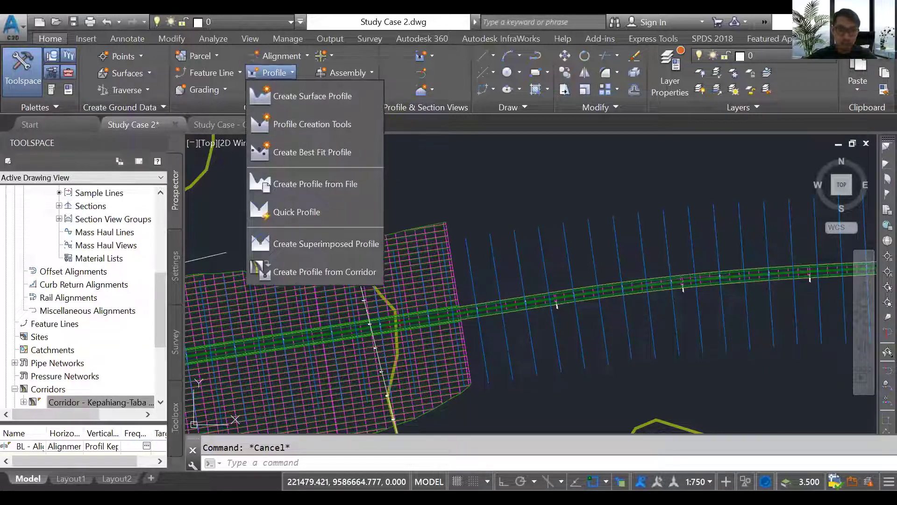
click(557, 303)
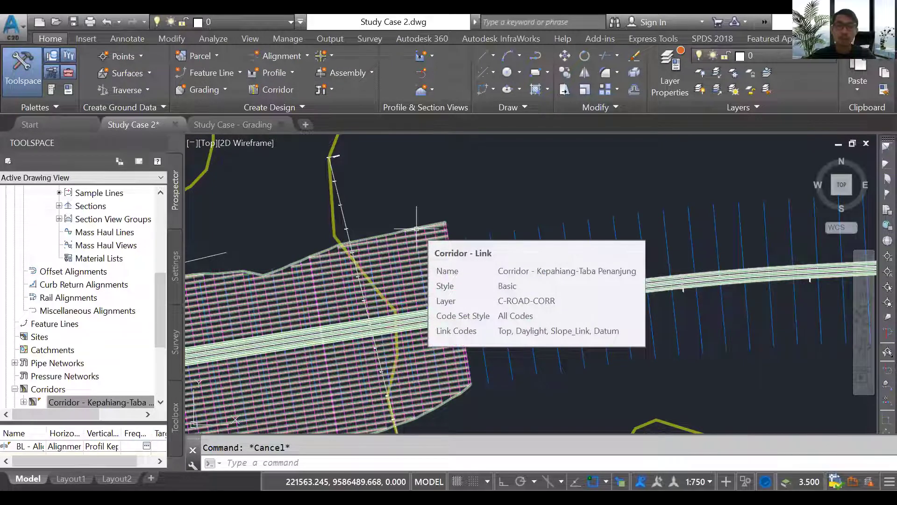
drag(176, 310, 181, 228)
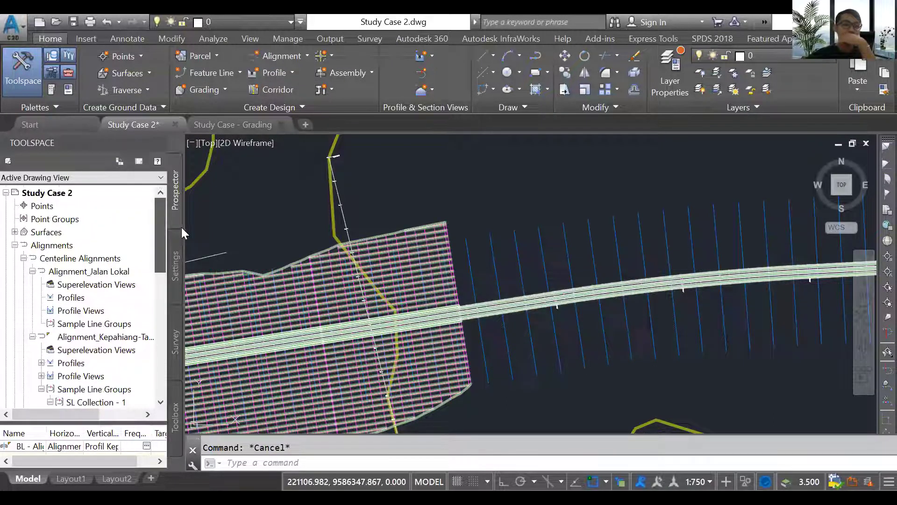
click(15, 232)
click(62, 246)
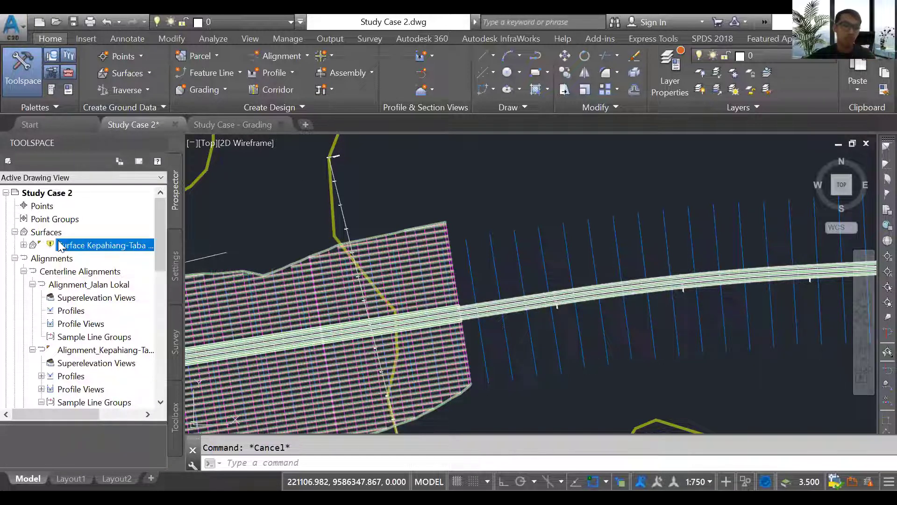
right_click(59, 246)
click(66, 226)
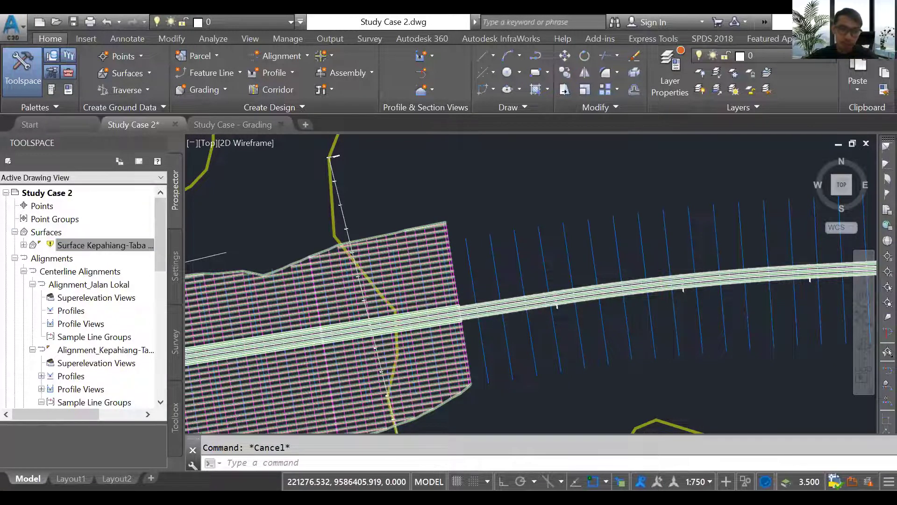
scroll(741, 197, down, 8)
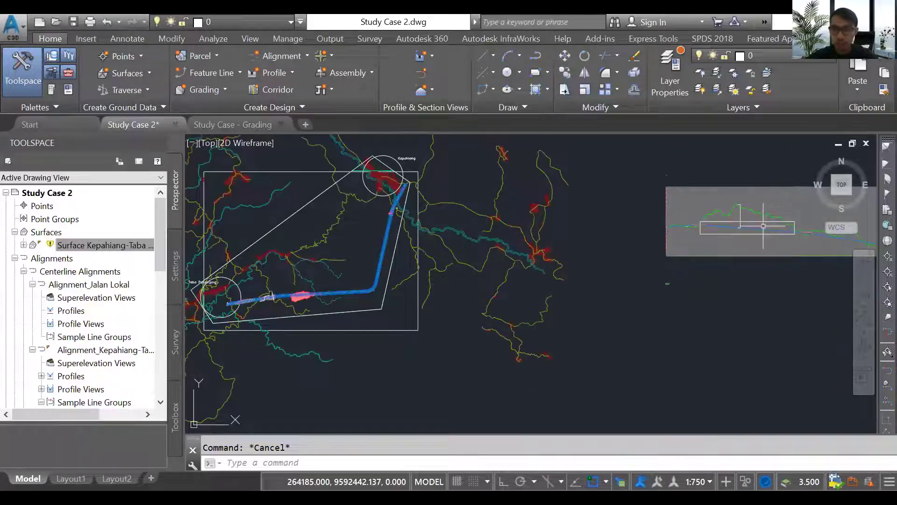
scroll(741, 197, up, 3)
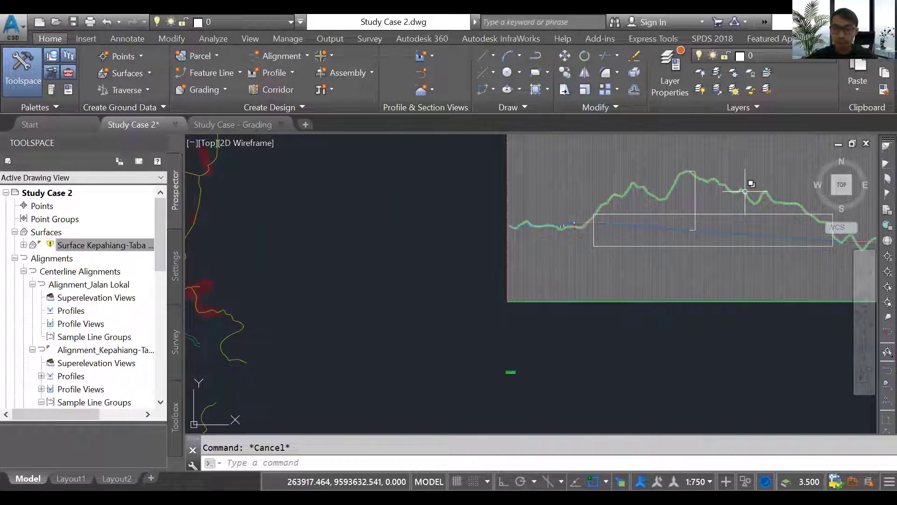
scroll(737, 226, down, 2)
scroll(737, 228, down, 2)
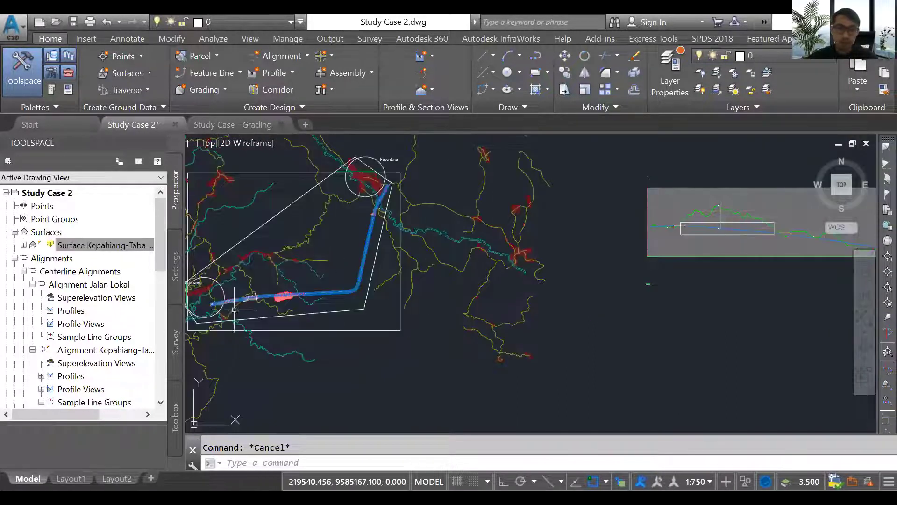
scroll(240, 297, up, 6)
scroll(312, 262, up, 5)
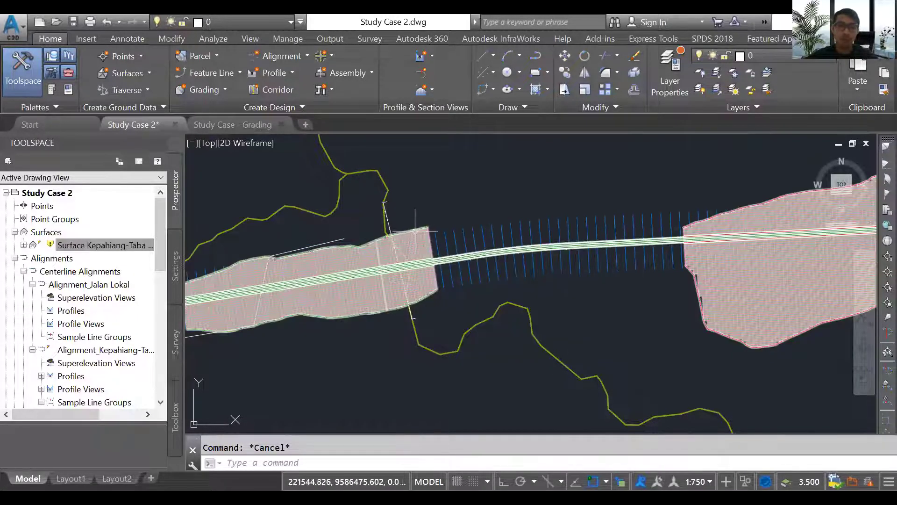
Create a corridor surface for the Kepahiang-Taba Penanjung corridor and add the Top link code as its data.
click(413, 231)
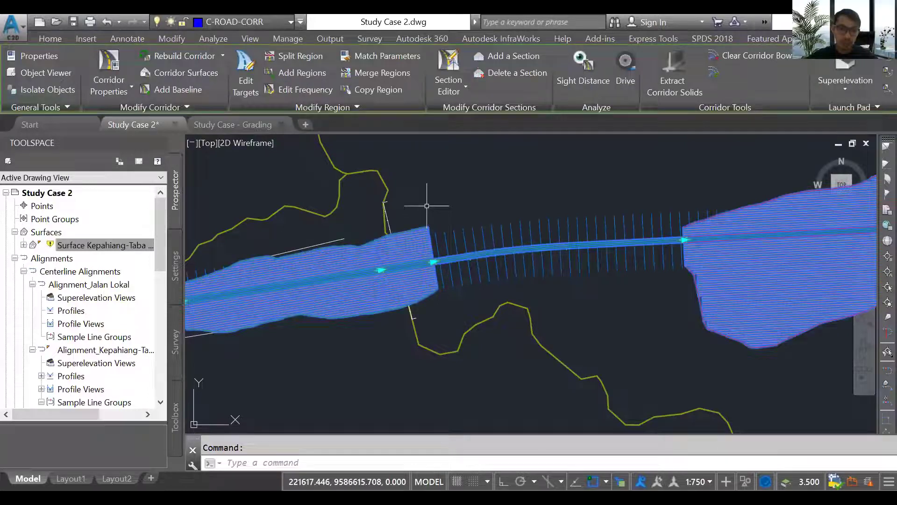
right_click(411, 254)
click(474, 341)
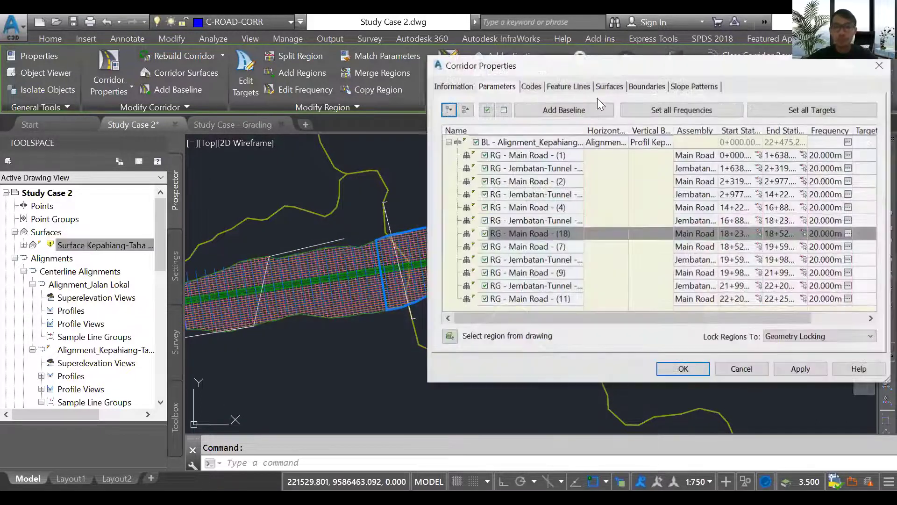
click(609, 86)
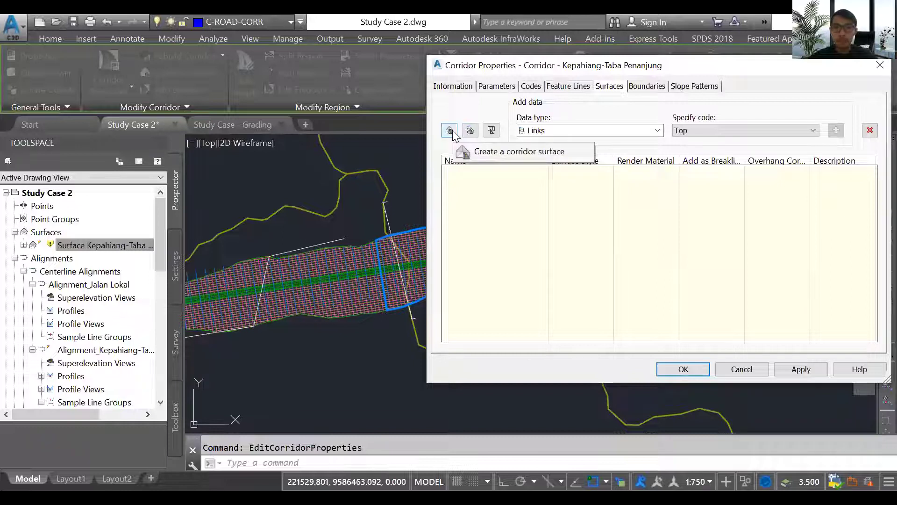
click(450, 131)
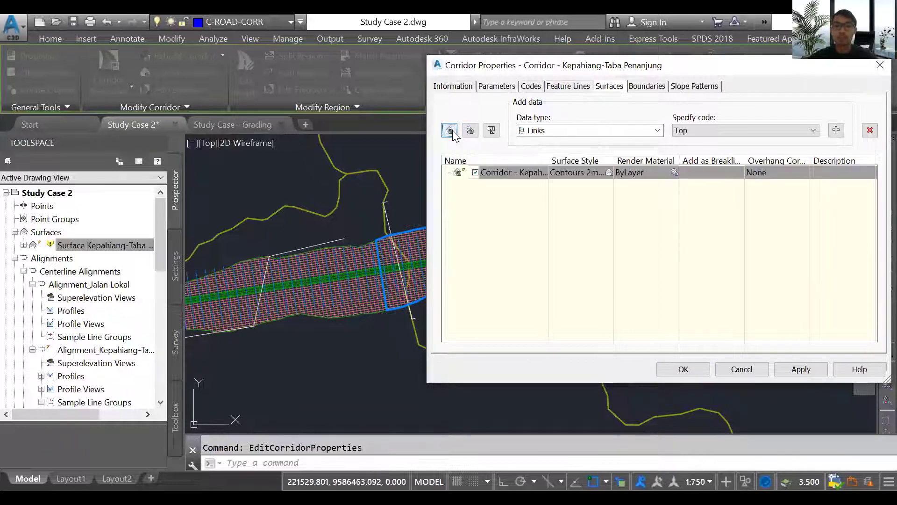
drag(597, 70, 475, 87)
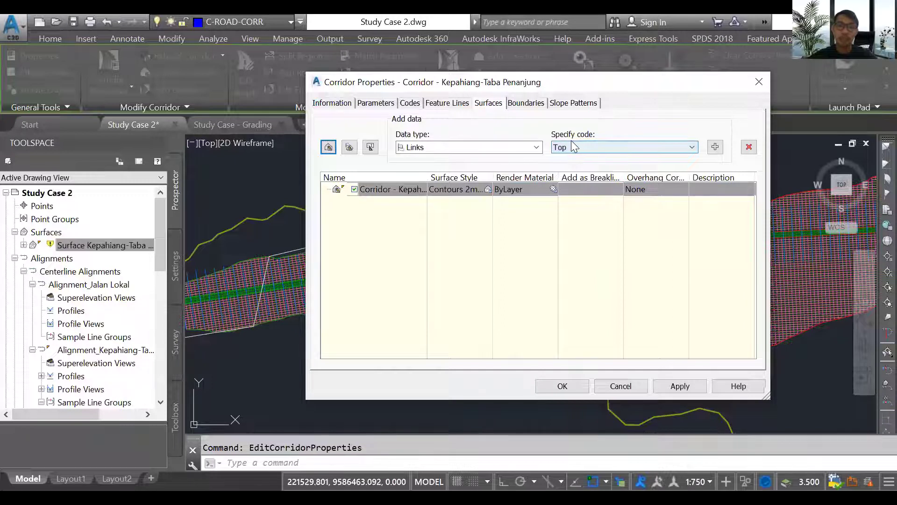
click(714, 148)
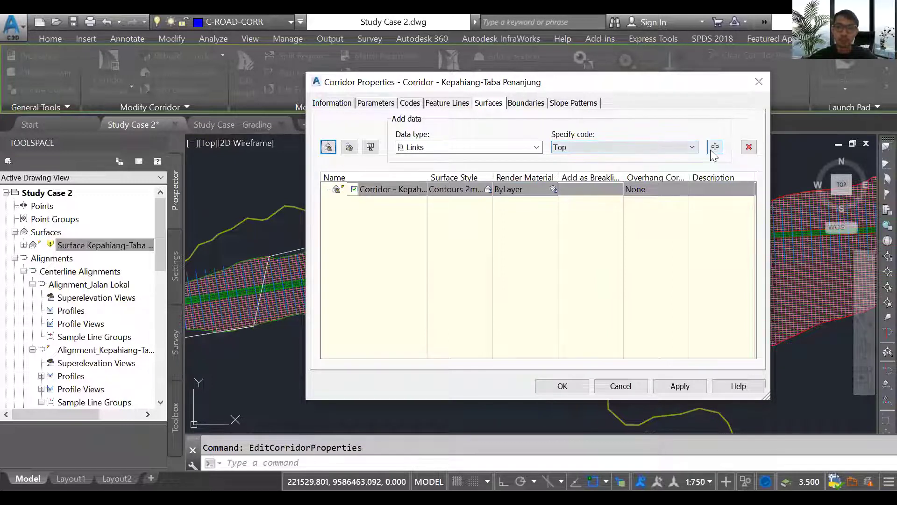
click(715, 147)
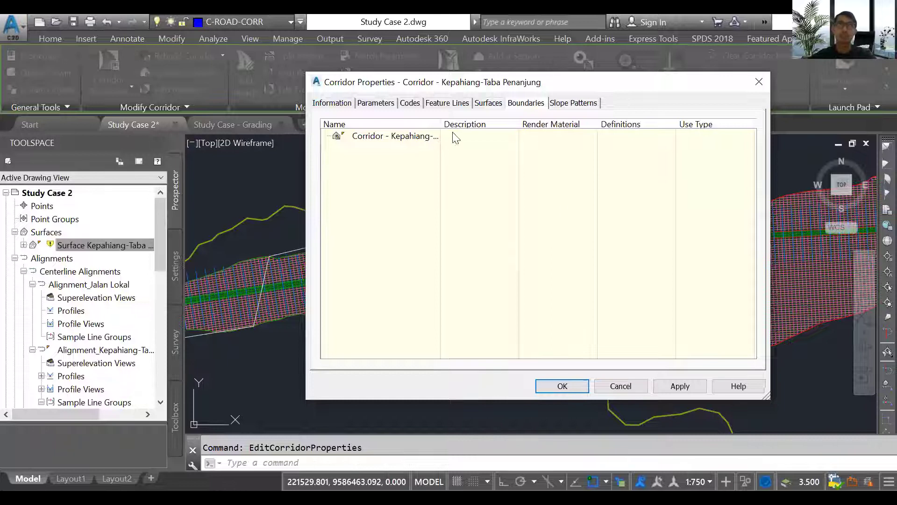
Add a shrinkwrap outside boundary to the corridor surface and rebuild the corridor.
click(379, 140)
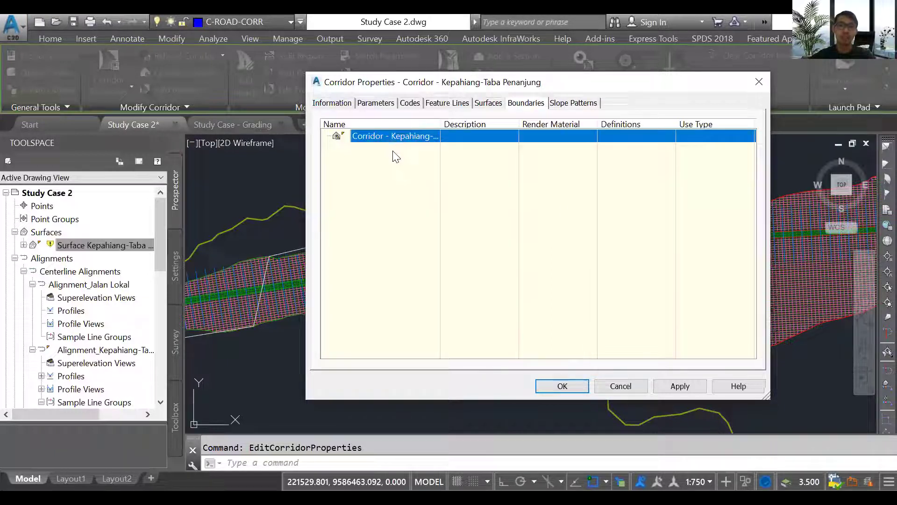
right_click(399, 158)
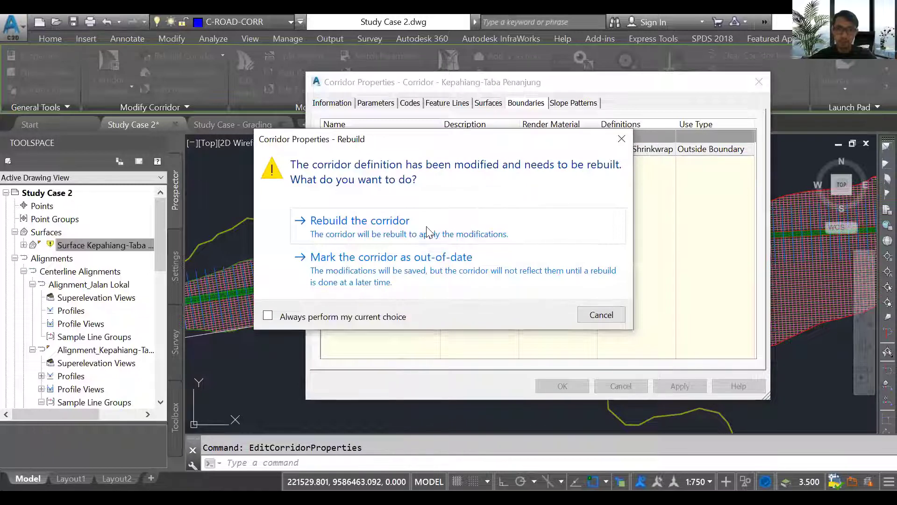
click(427, 231)
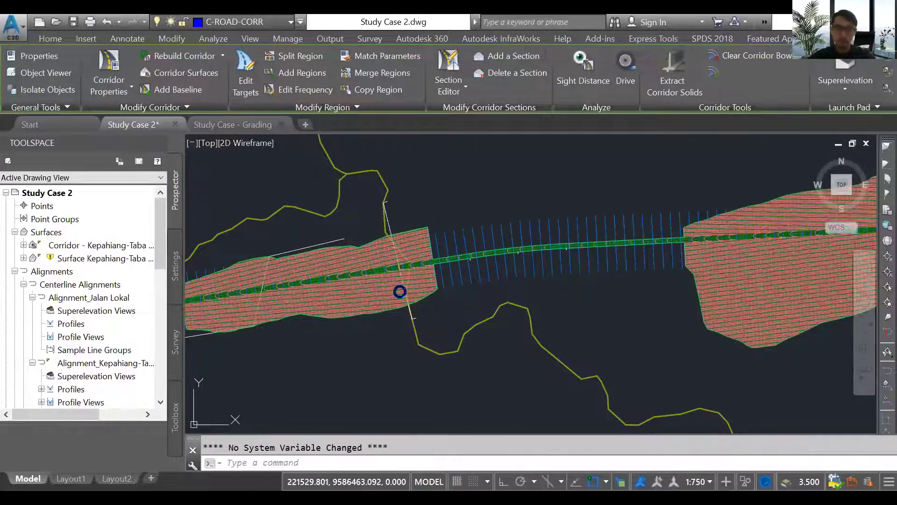
key(Escape)
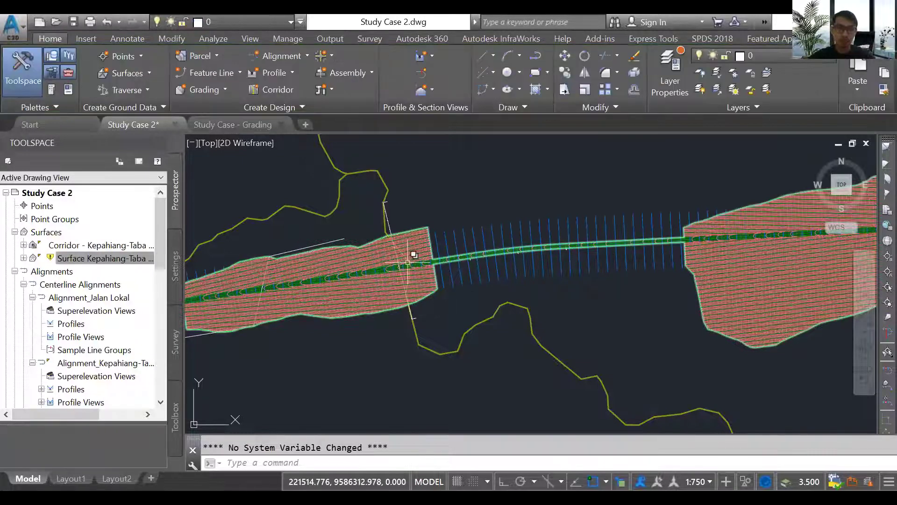
Examine the new corridor surface and the corridor around the local road crossing, selecting each in turn and clearing the selection.
scroll(413, 256, up, 2)
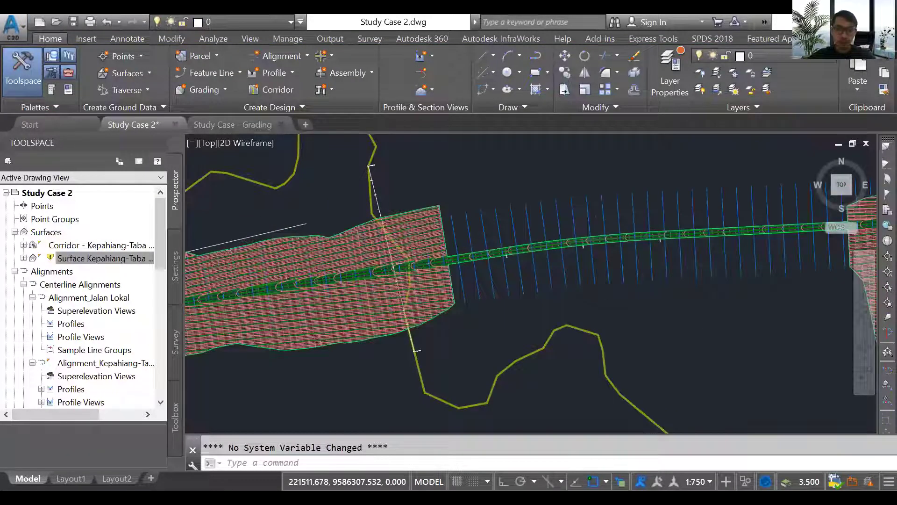
scroll(406, 263, up, 2)
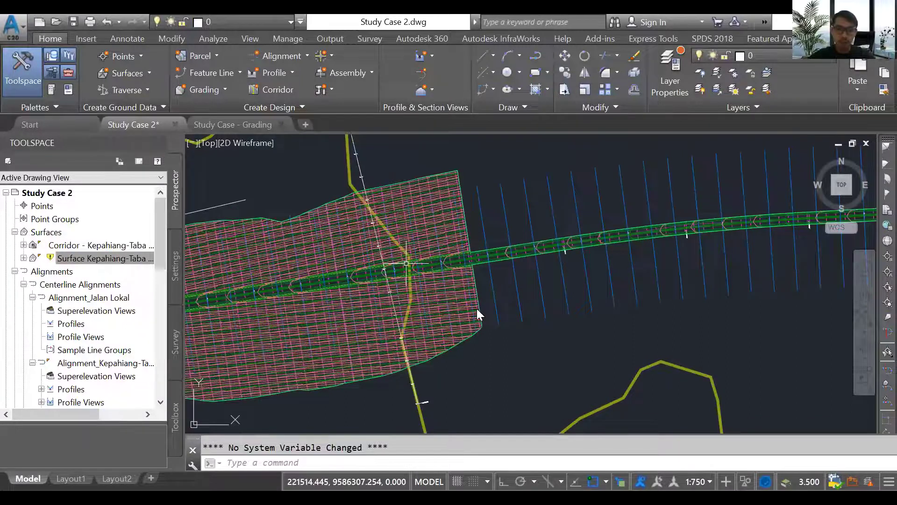
scroll(406, 264, up, 5)
click(431, 264)
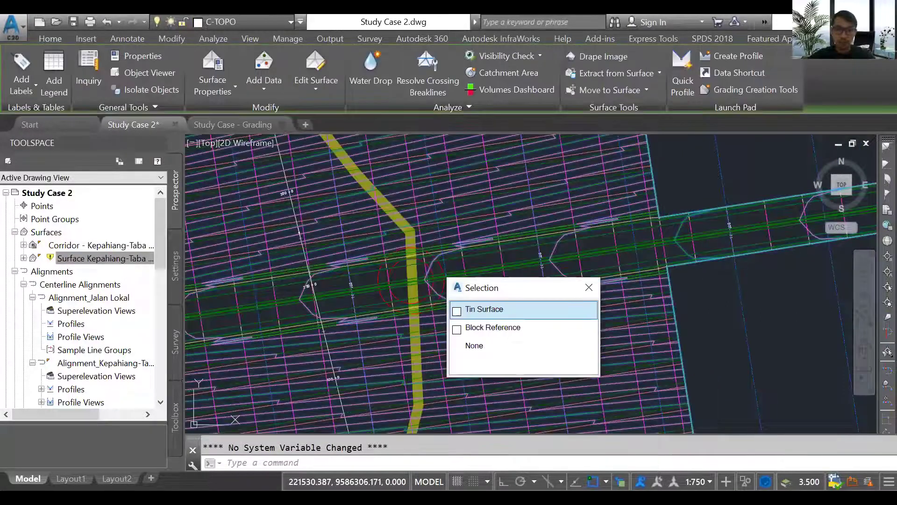
click(452, 313)
scroll(452, 313, down, 4)
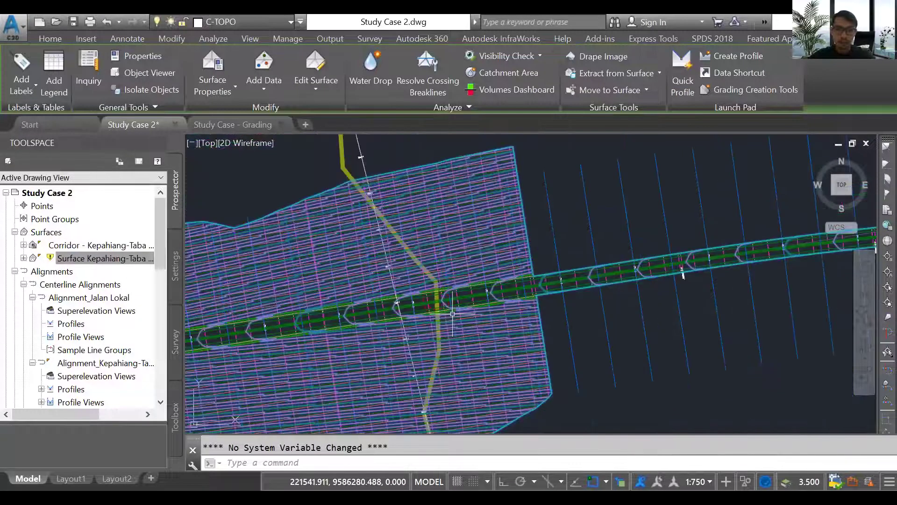
scroll(442, 257, up, 2)
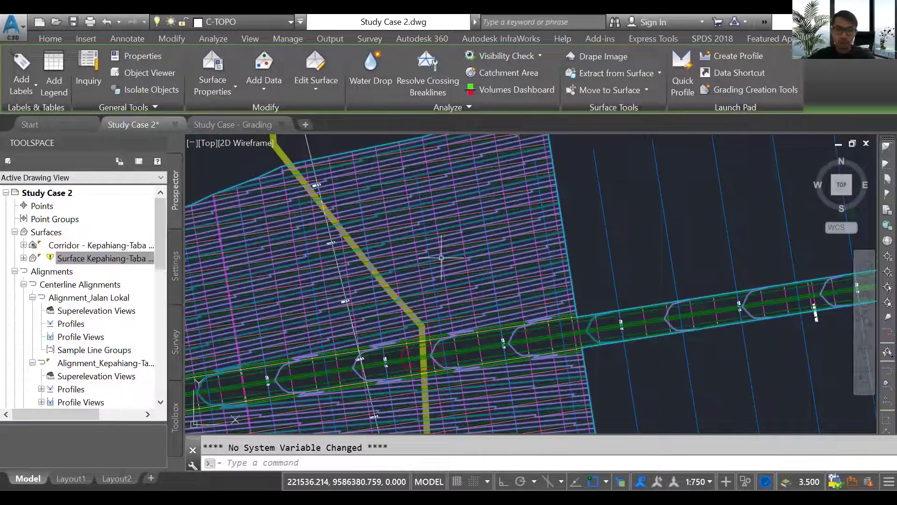
key(Escape)
scroll(442, 258, up, 3)
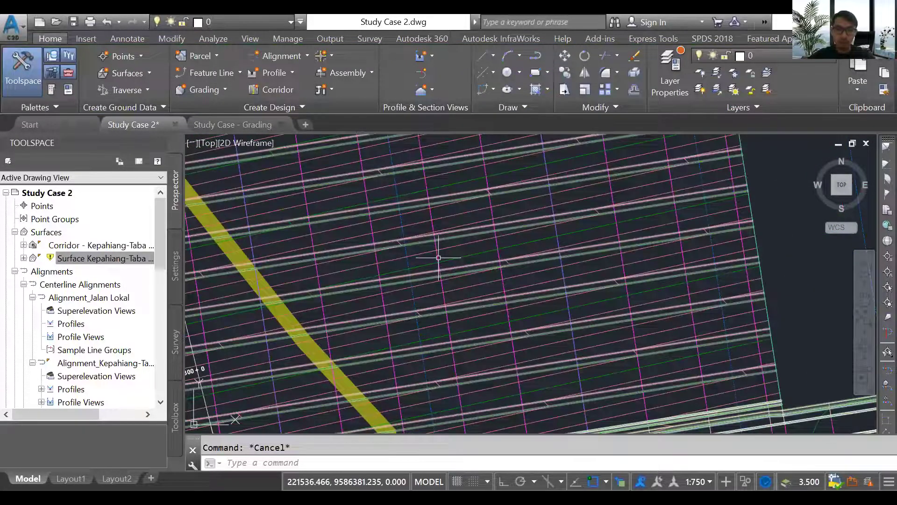
click(439, 258)
scroll(436, 256, down, 2)
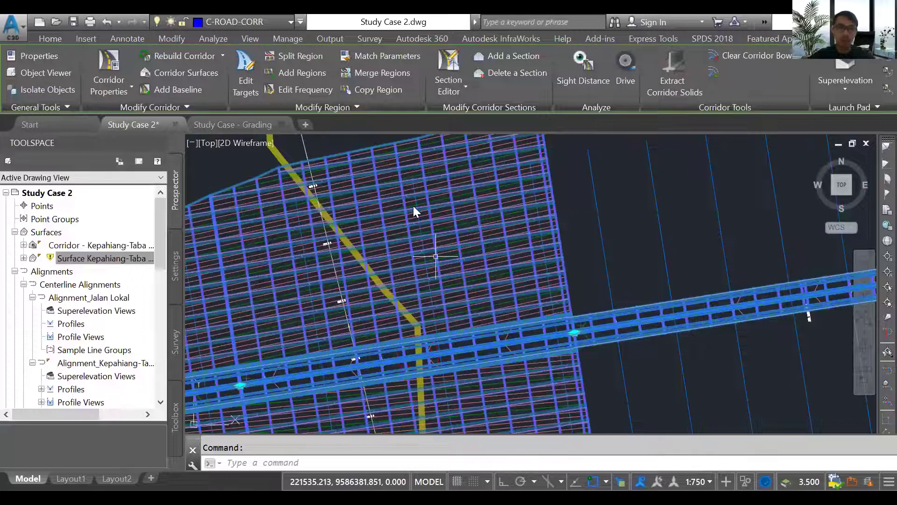
key(Escape)
Change the surface style of the Kepahiang-Taba Penanjung corridor surface to one that hides its contours.
click(464, 374)
right_click(463, 373)
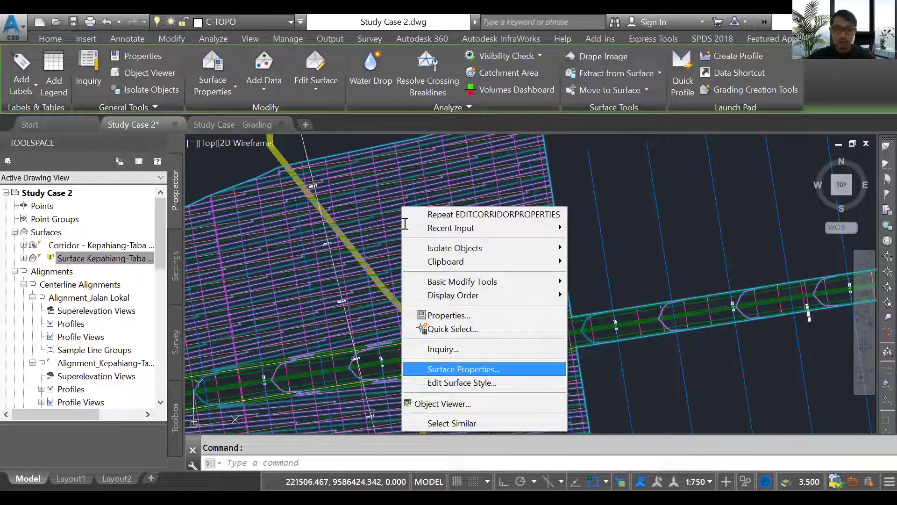
key(Return)
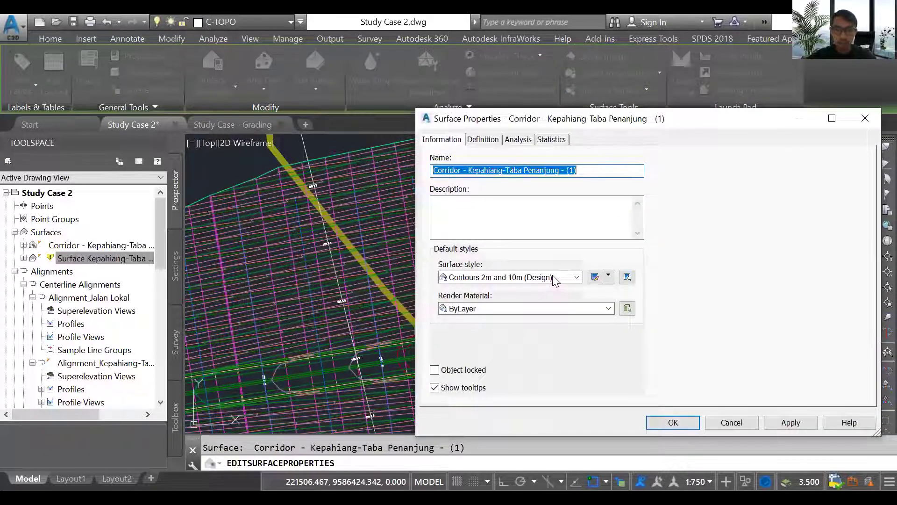
click(510, 277)
click(479, 288)
key(Return)
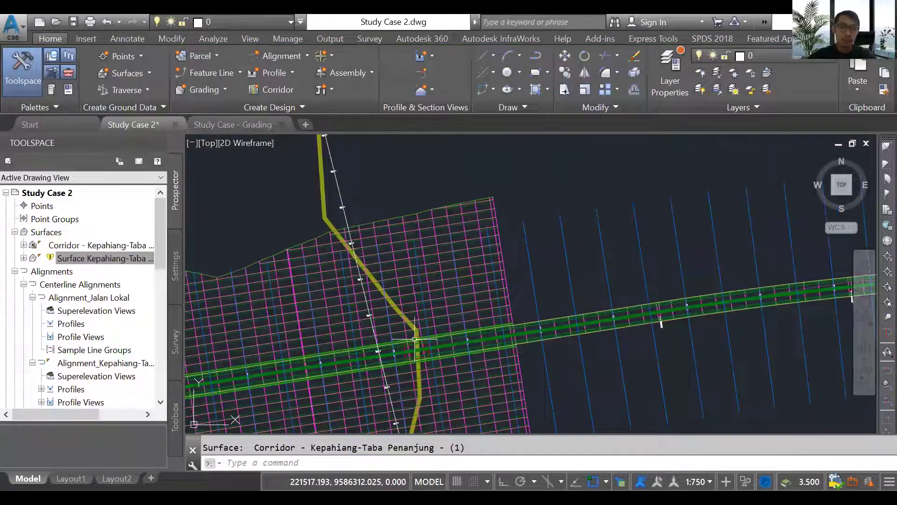
Start creating a surface profile for the local road alignment.
scroll(415, 339, down, 2)
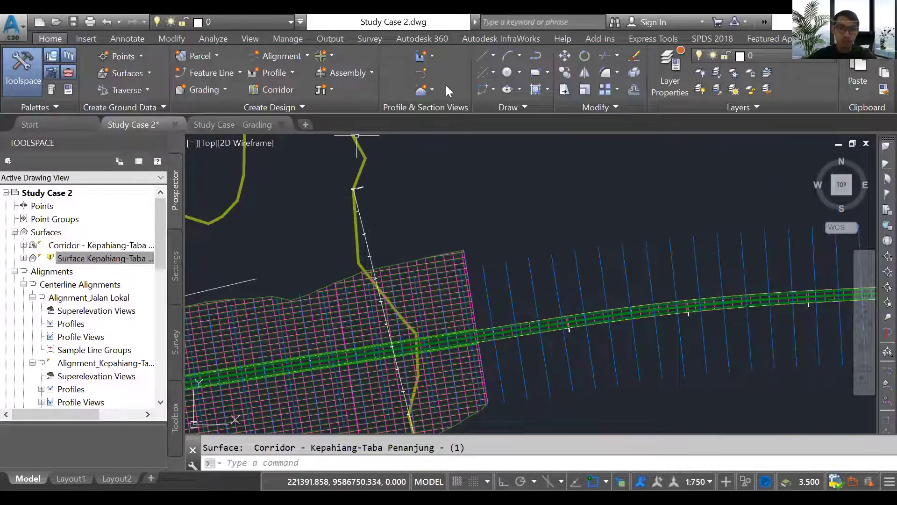
click(431, 57)
click(294, 73)
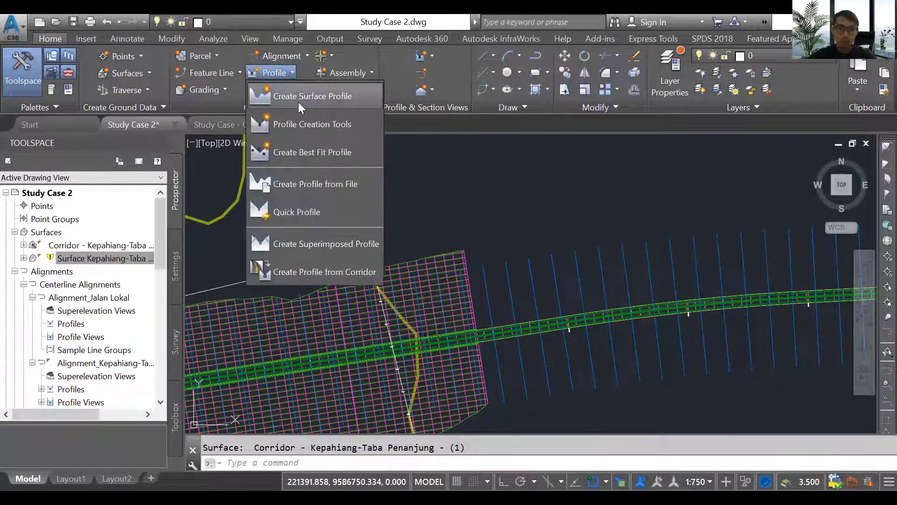
Create surface profiles for Alignment_Jalan Lokal from Corridor - Kepahiang-Taba Penanjung - (1) and Surface Kepahiang-Taba Penanjung.
click(299, 106)
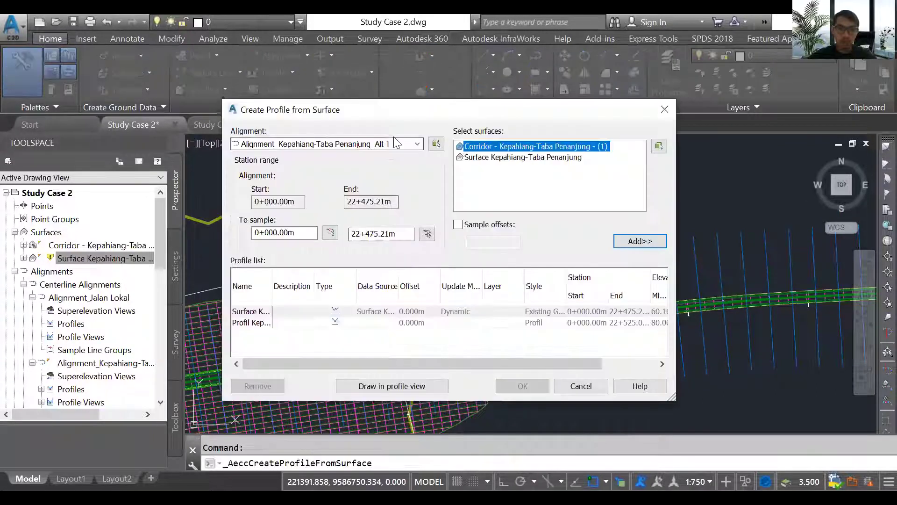
click(415, 144)
click(299, 159)
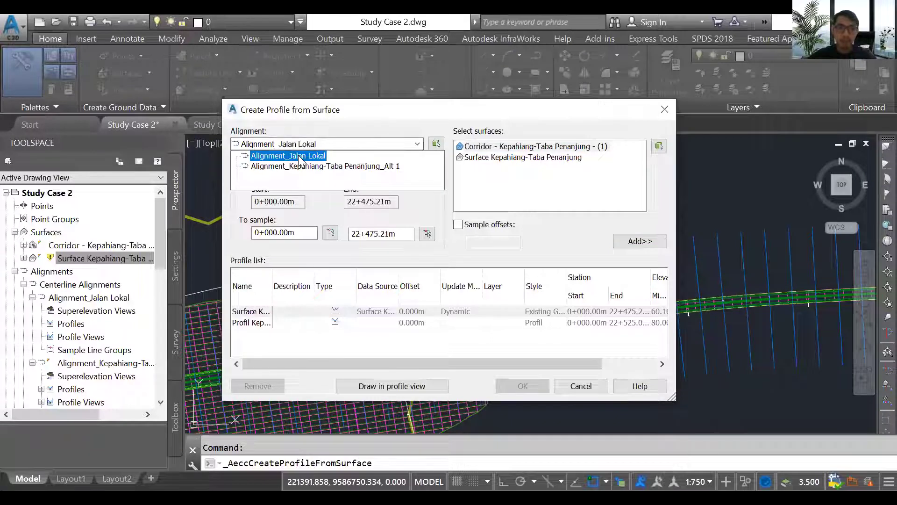
click(524, 147)
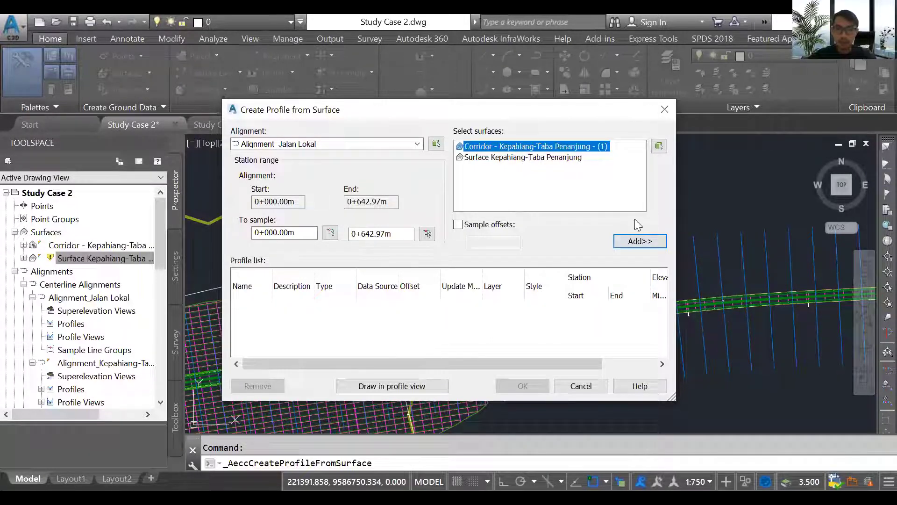
click(641, 241)
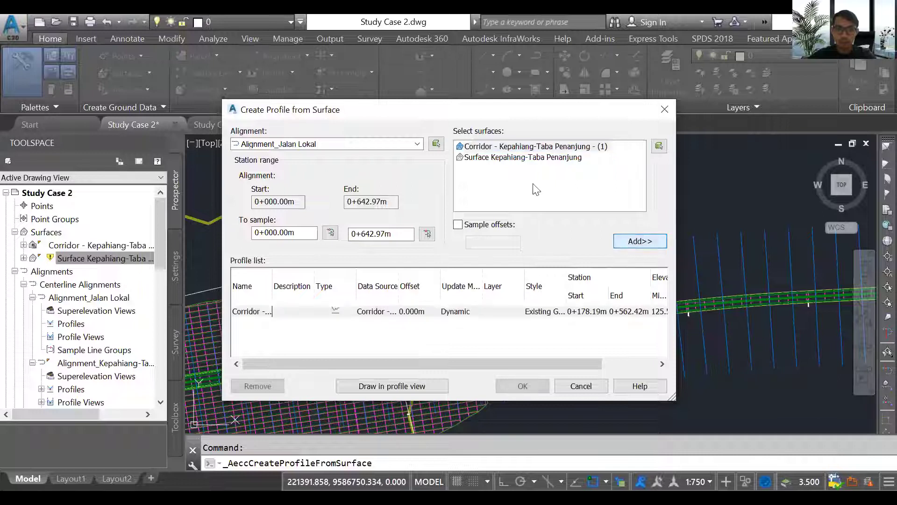
click(520, 158)
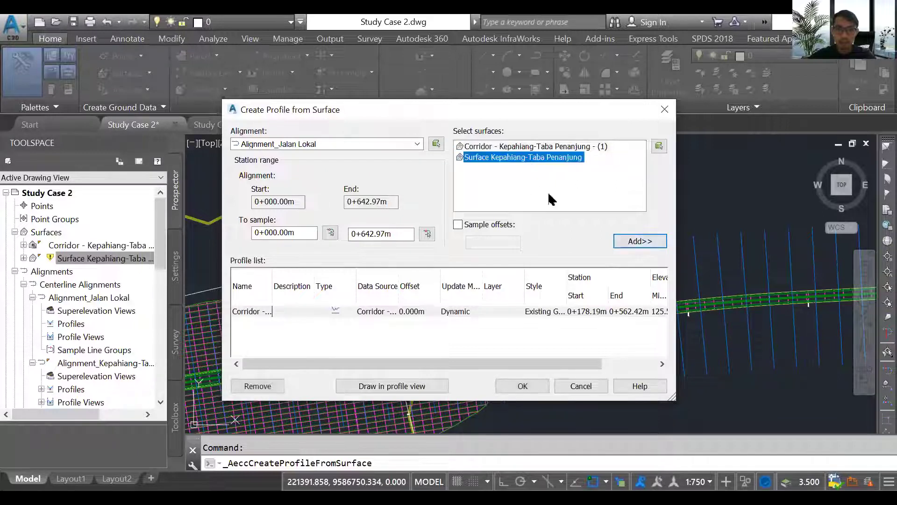
click(626, 246)
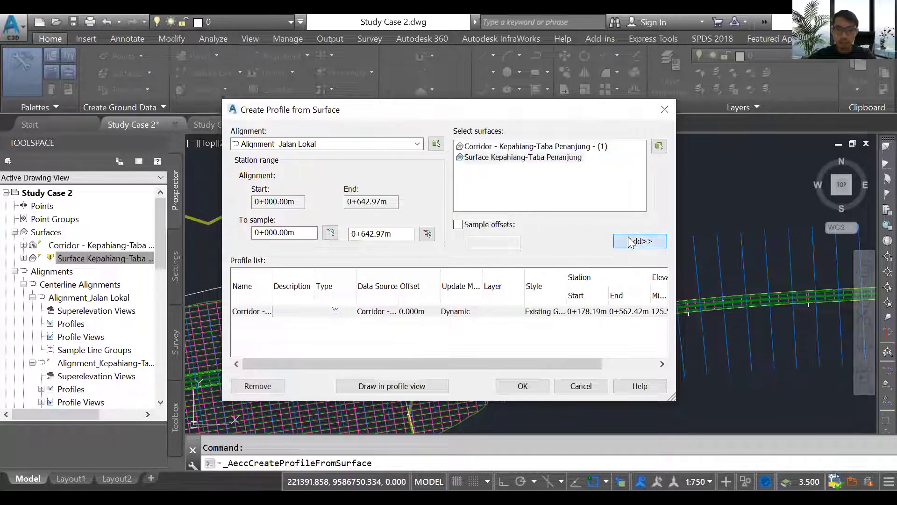
Draw the sampled profiles in a new profile view with a user-specified height from 100 m to 250 m.
click(385, 384)
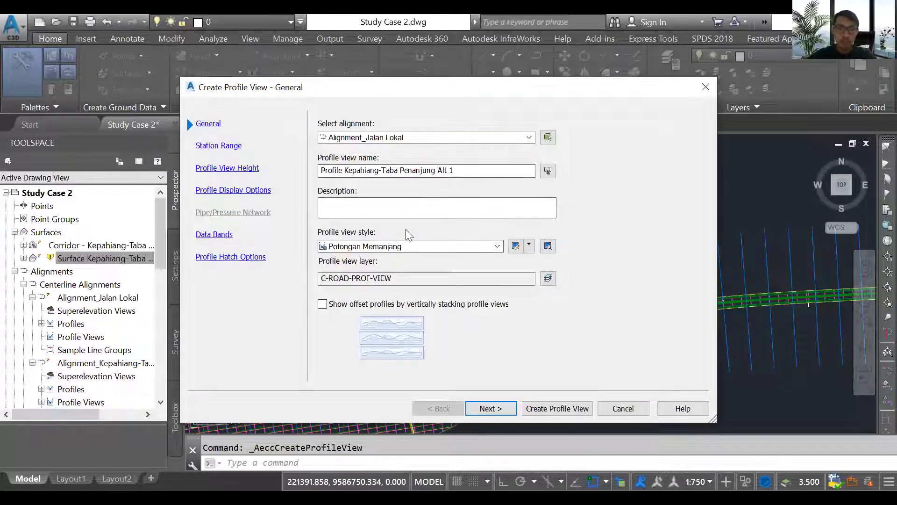
click(219, 145)
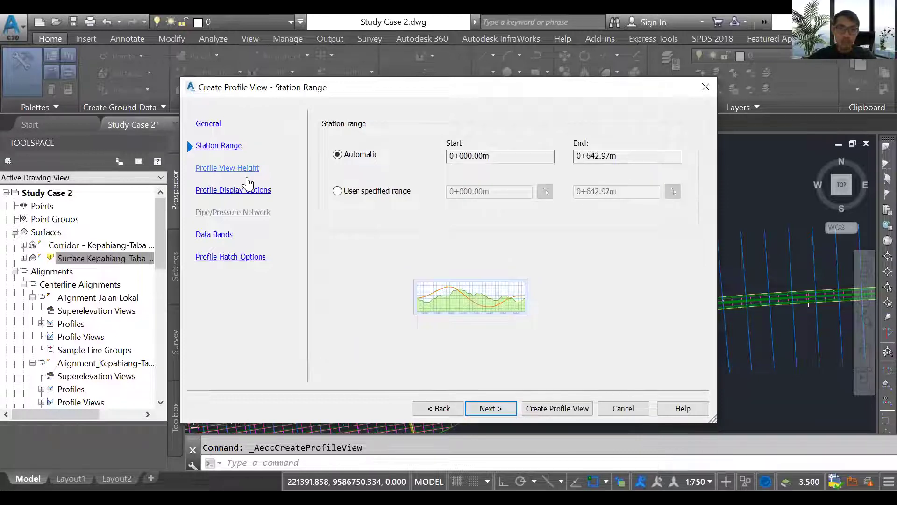
click(239, 169)
click(581, 175)
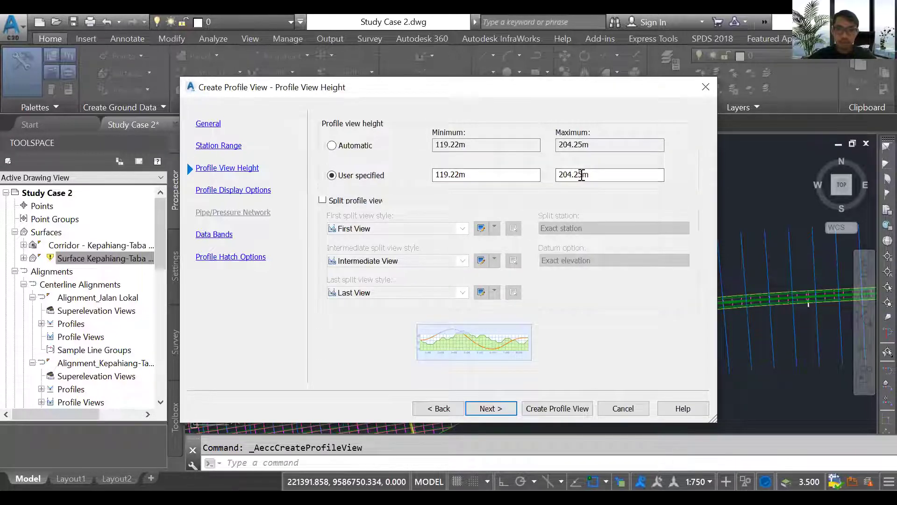
drag(559, 175, 584, 174)
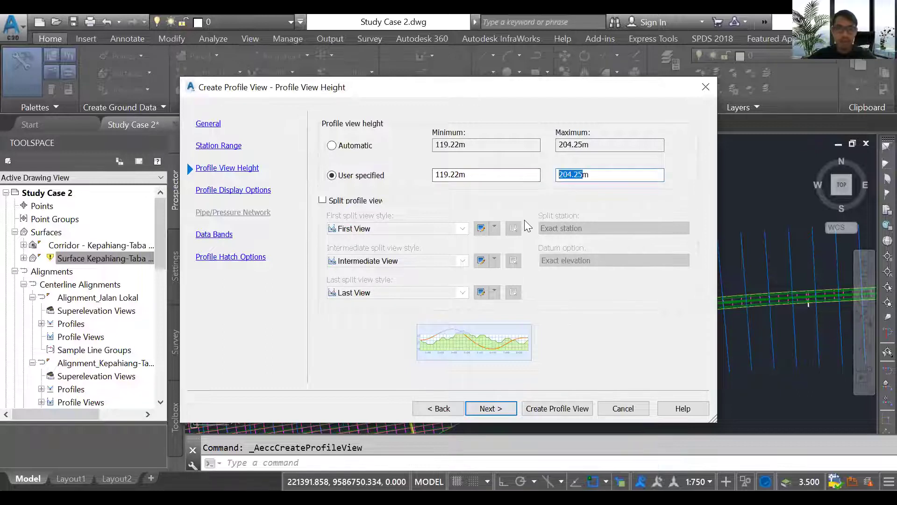
text(250m)
drag(455, 174, 446, 175)
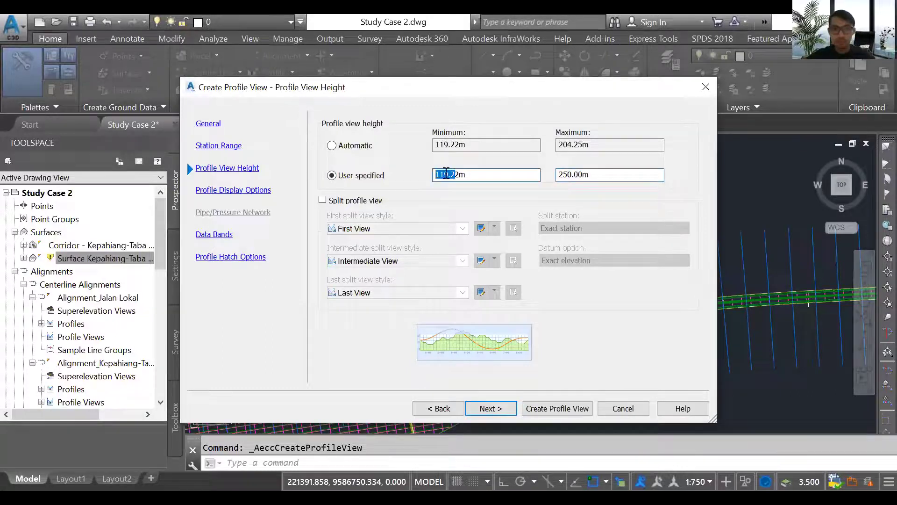
key(Delete)
key(Delete)
text(100m)
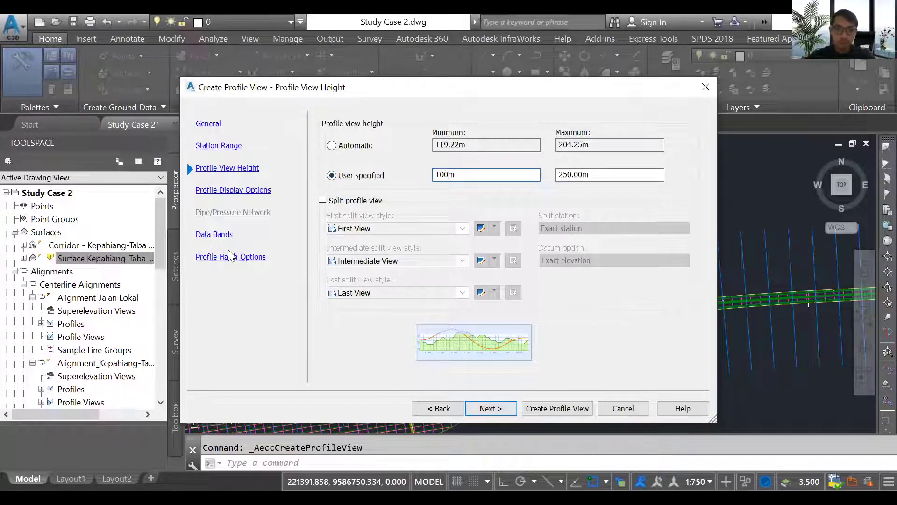
Create the profile view and place its origin just below the existing long profile view.
click(532, 410)
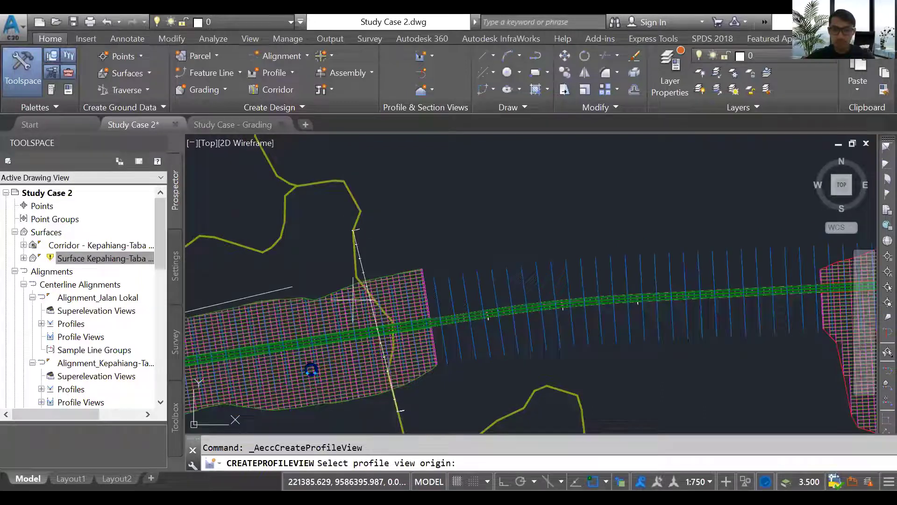
scroll(312, 369, down, 2)
scroll(790, 343, down, 2)
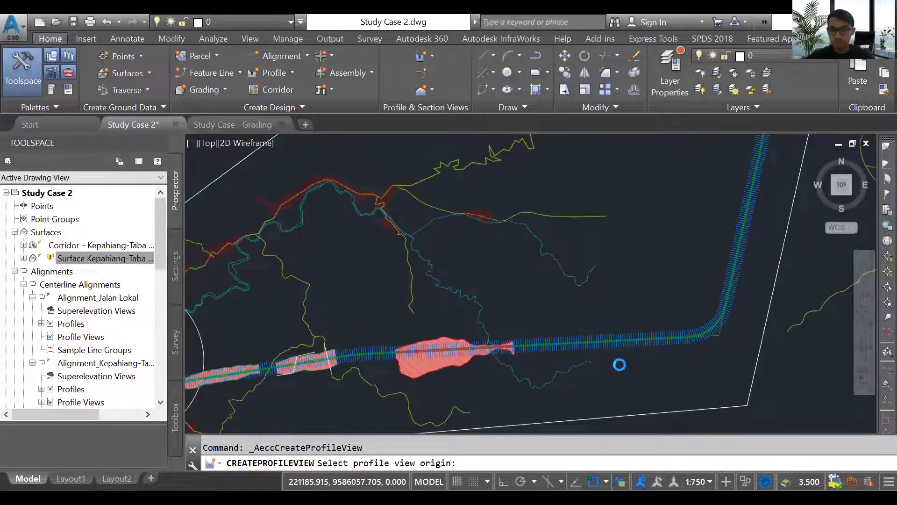
scroll(654, 362, down, 5)
scroll(687, 367, up, 4)
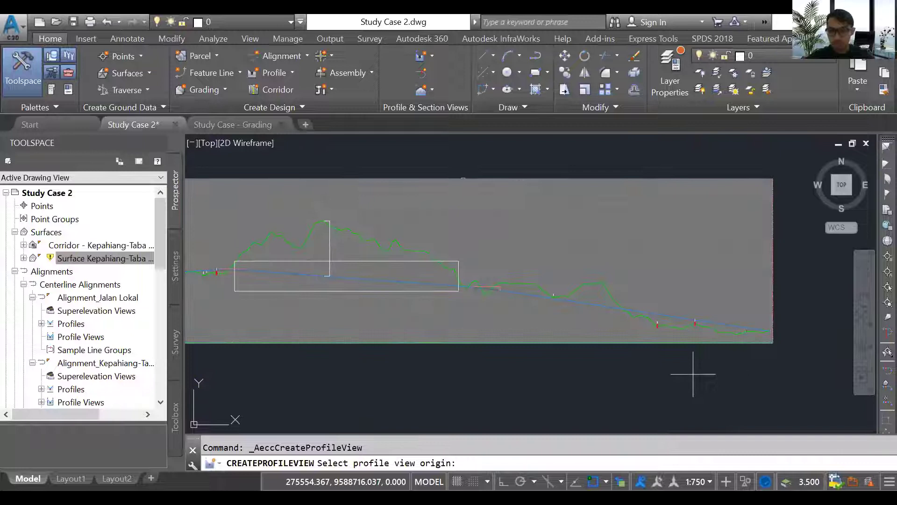
scroll(693, 374, up, 2)
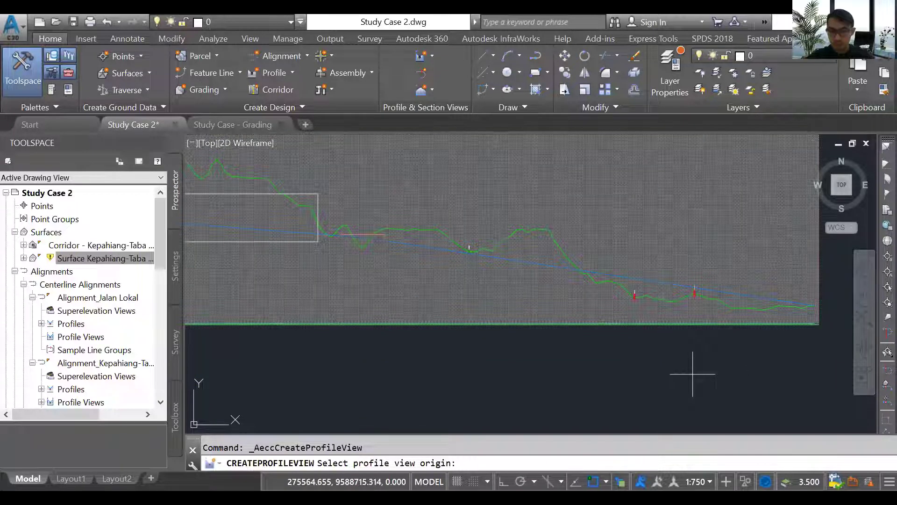
scroll(693, 374, up, 2)
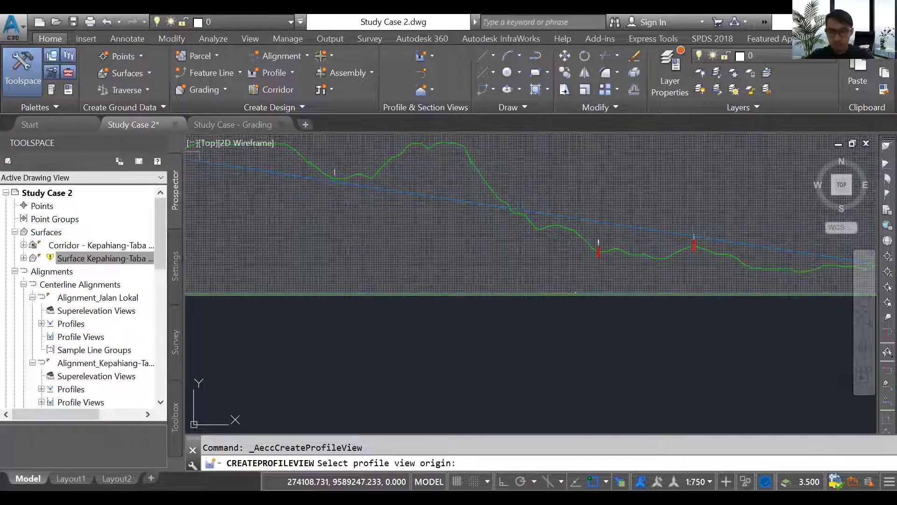
click(590, 346)
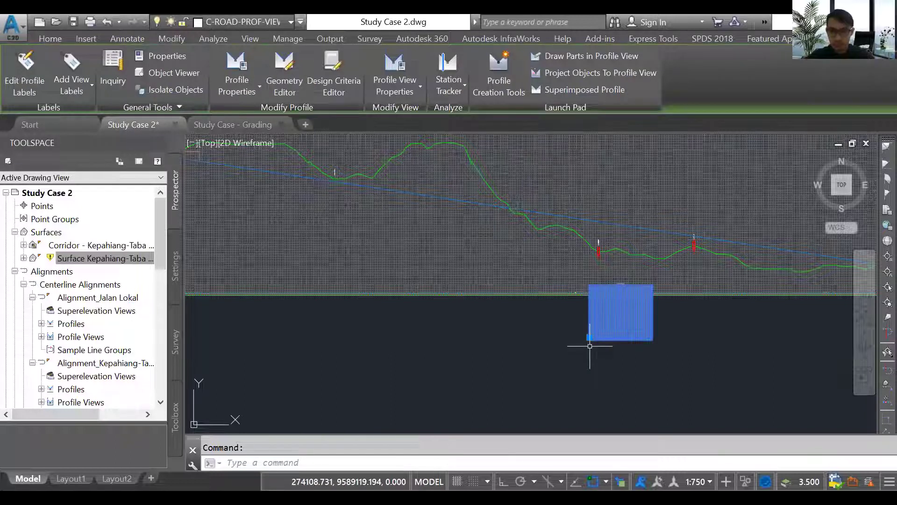
click(589, 337)
key(Escape)
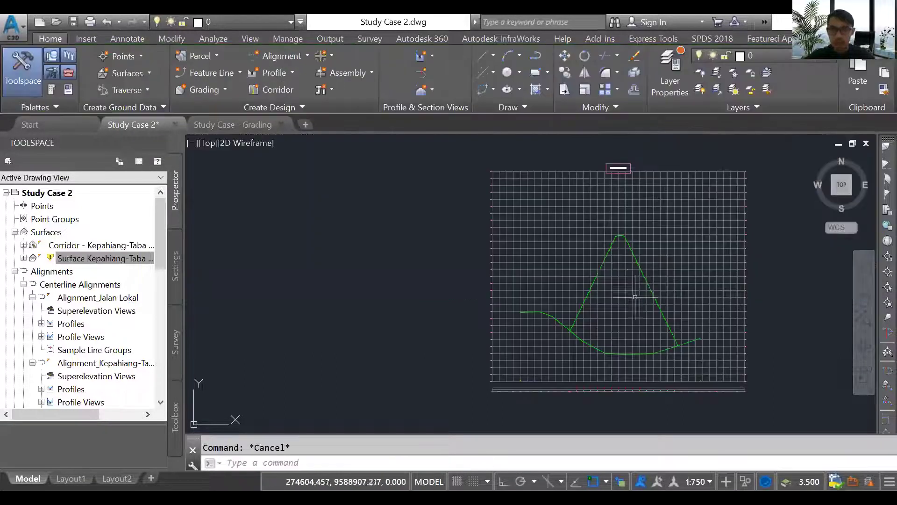
Examine the ground and corridor surface profiles in the new view, including their intersections and the corridor's peak.
scroll(618, 229, up, 2)
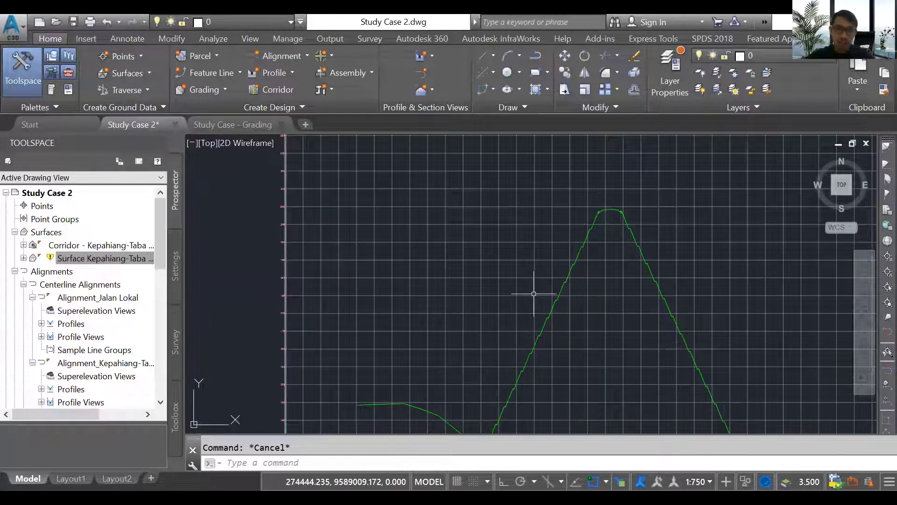
scroll(532, 295, down, 2)
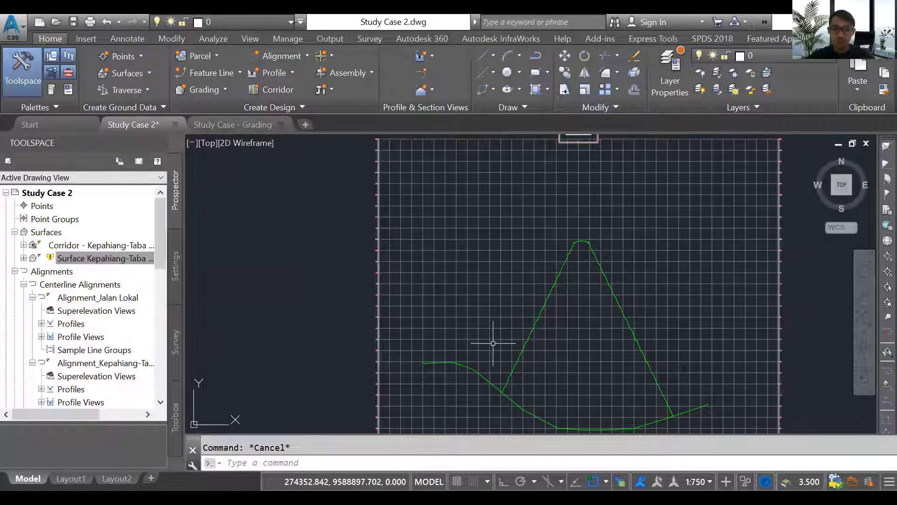
scroll(491, 341, down, 1)
scroll(542, 412, up, 1)
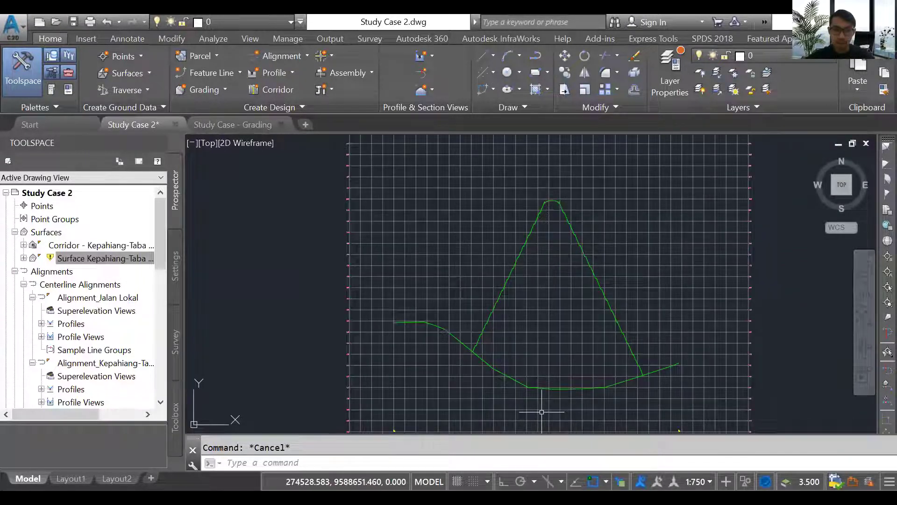
scroll(542, 412, up, 2)
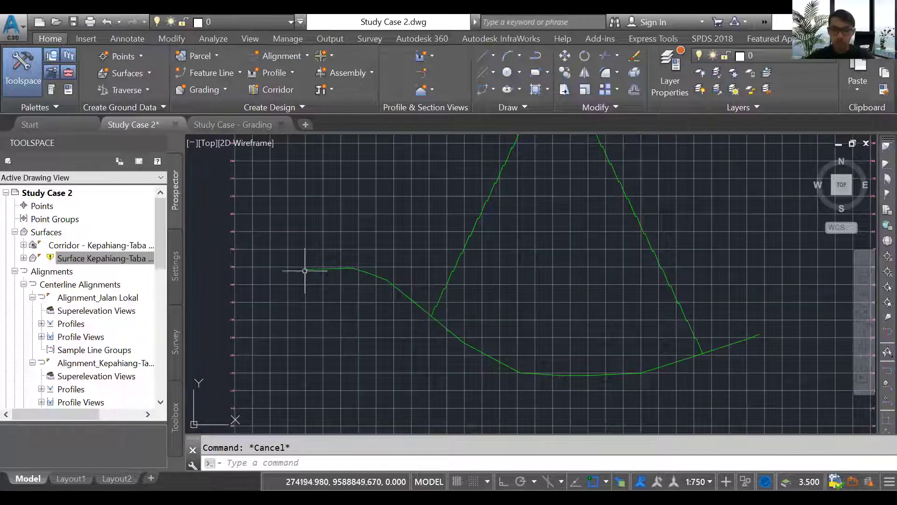
scroll(707, 335, up, 4)
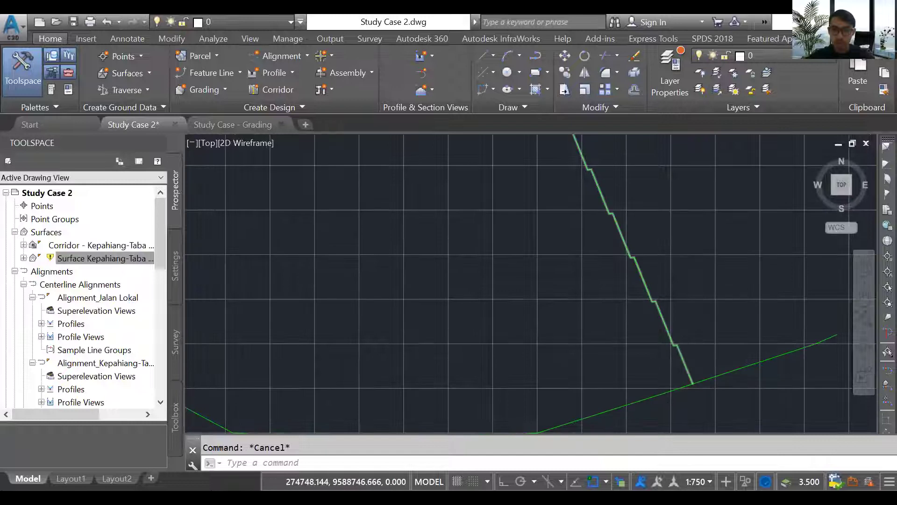
scroll(677, 363, down, 4)
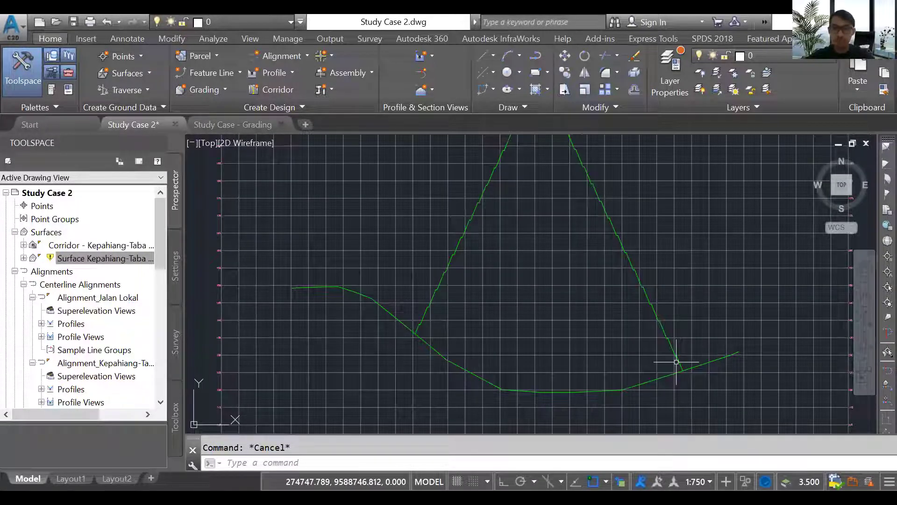
scroll(677, 361, up, 3)
scroll(617, 220, down, 3)
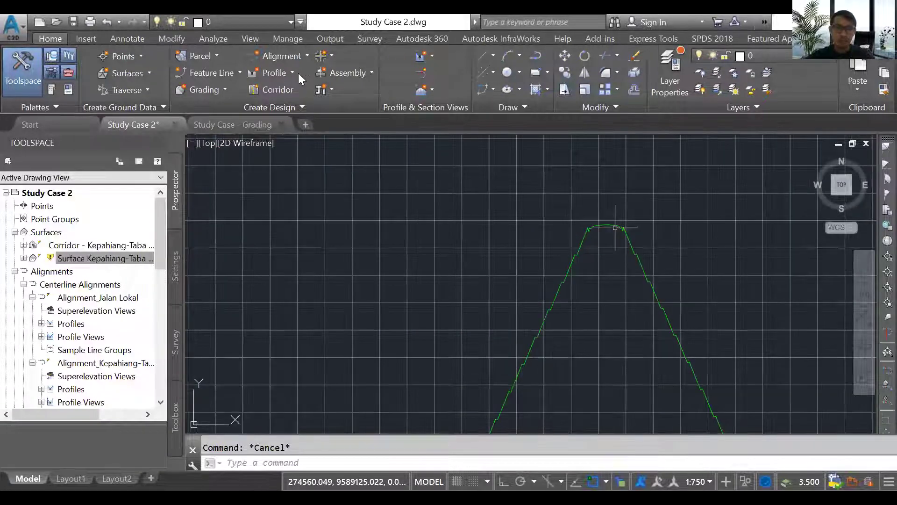
Start a new layout profile on the Alignment_Jalan Lokal profile view with the Profil style and Standard label set.
click(322, 151)
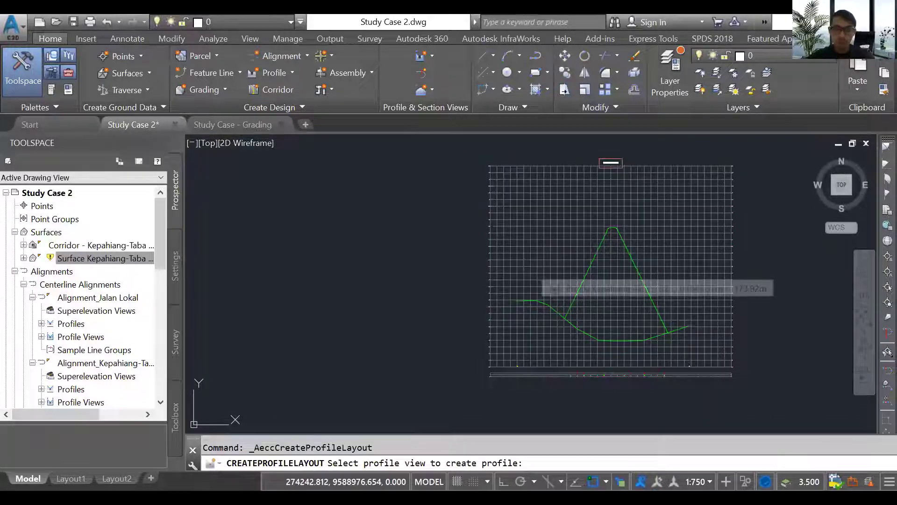
click(399, 343)
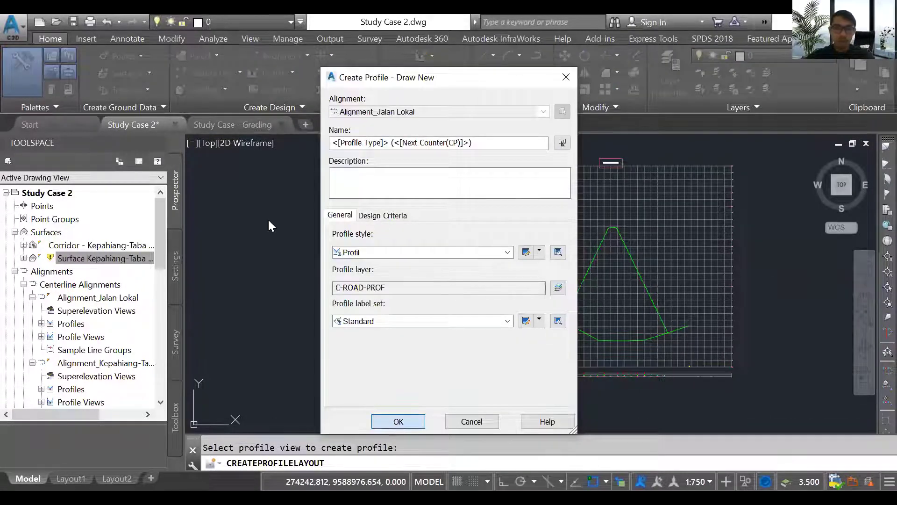
key(Return)
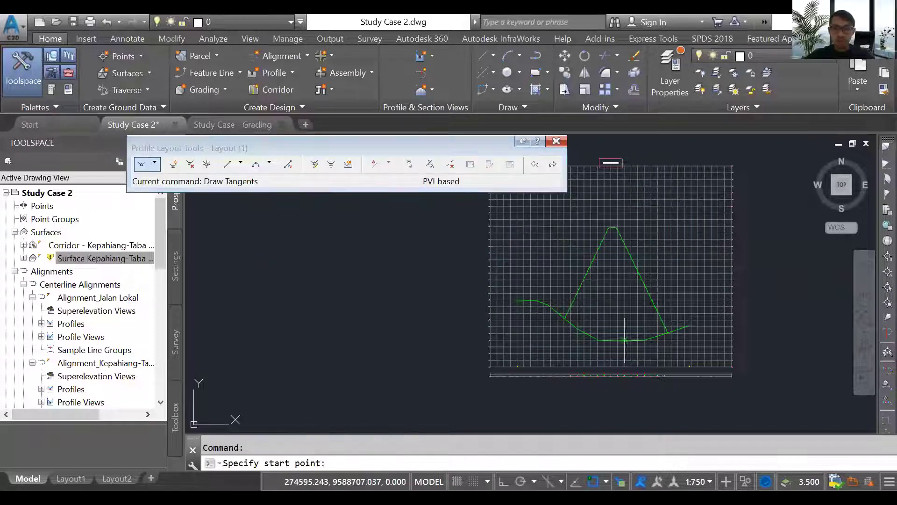
Draw design tangents from the start of the ground profile through its low point in the middle to its end.
scroll(622, 318, up, 2)
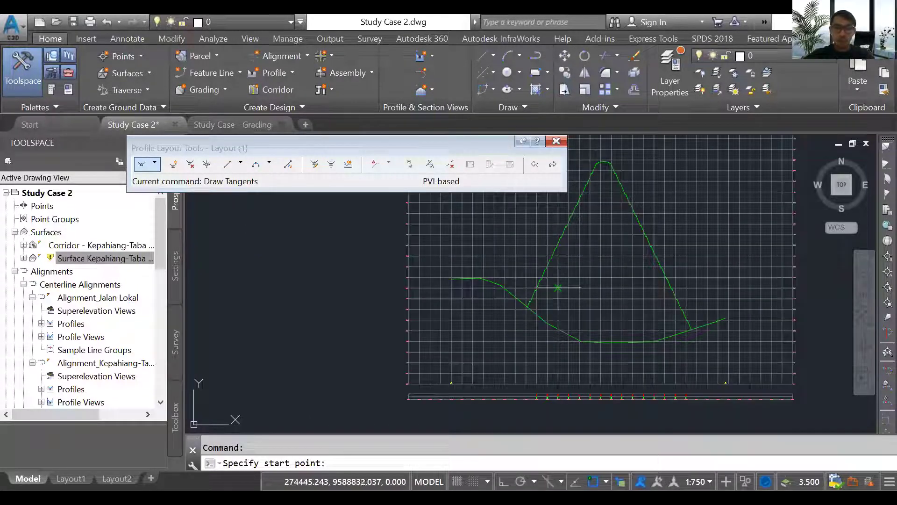
scroll(579, 363, down, 2)
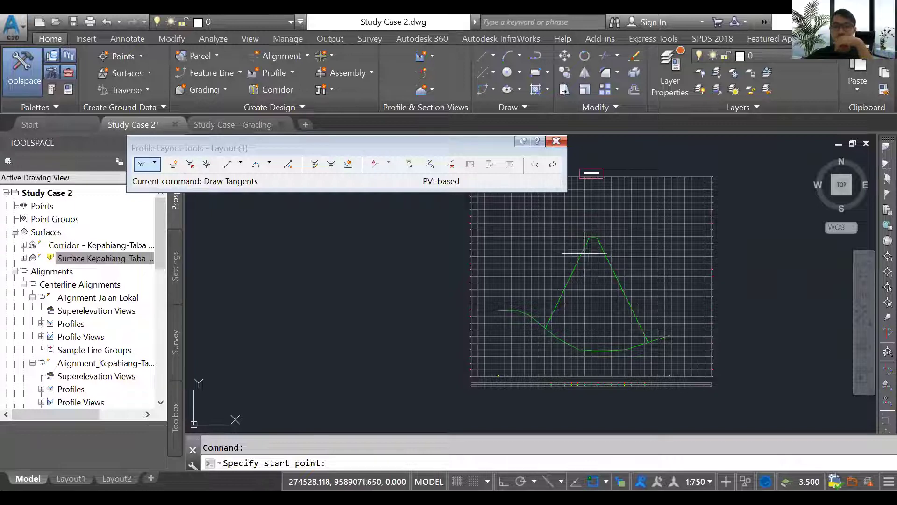
scroll(589, 251, up, 2)
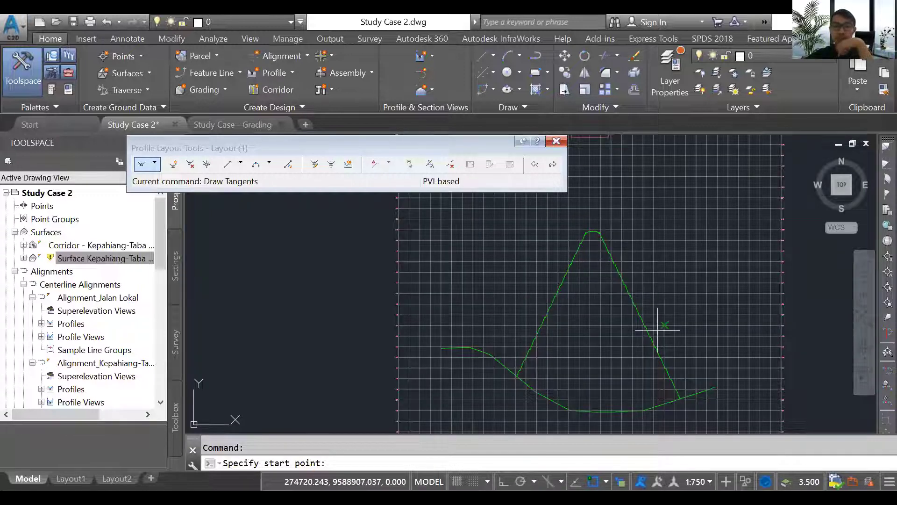
scroll(541, 302, down, 2)
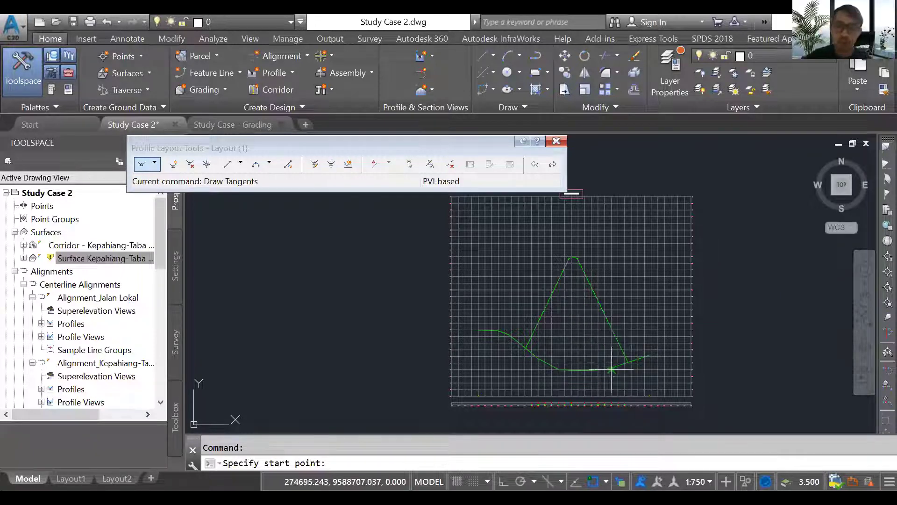
scroll(615, 369, up, 2)
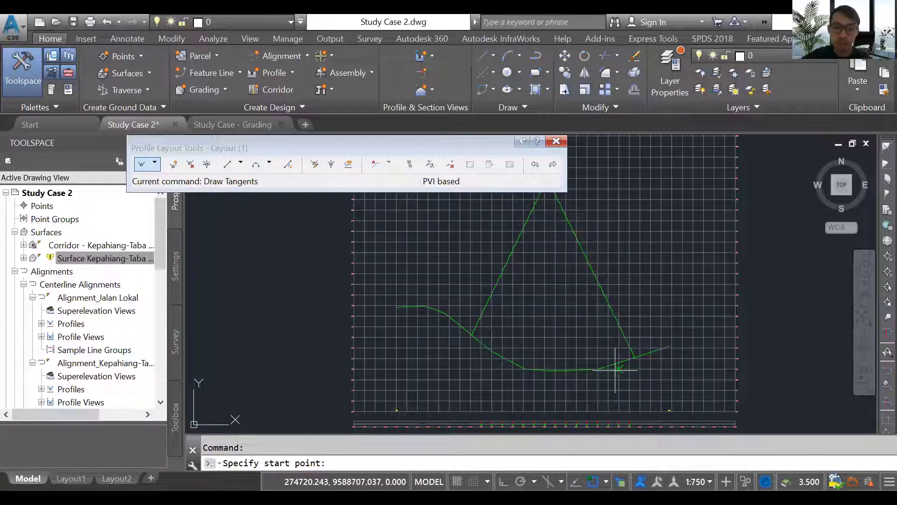
click(397, 305)
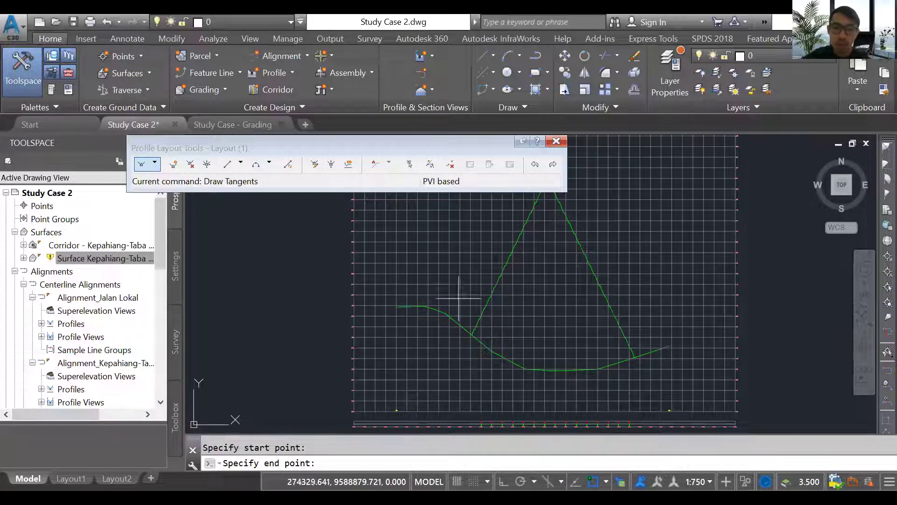
click(556, 370)
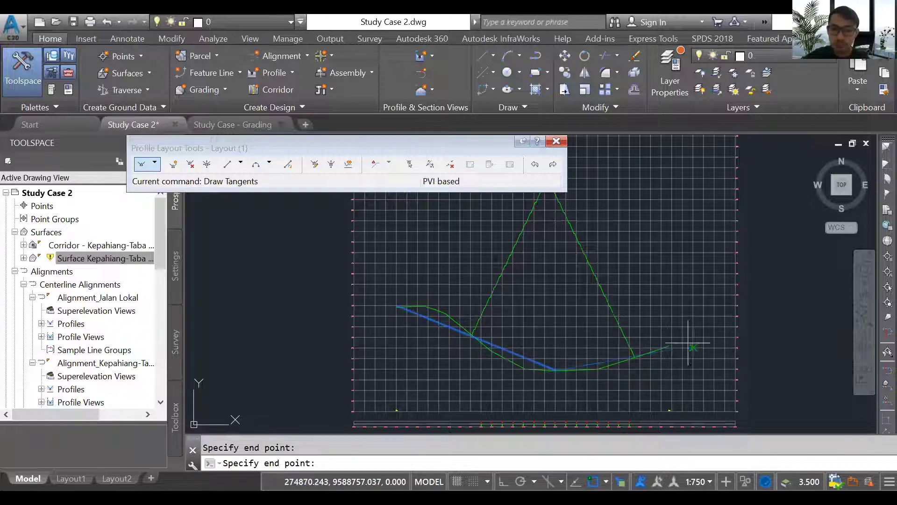
click(669, 346)
key(Return)
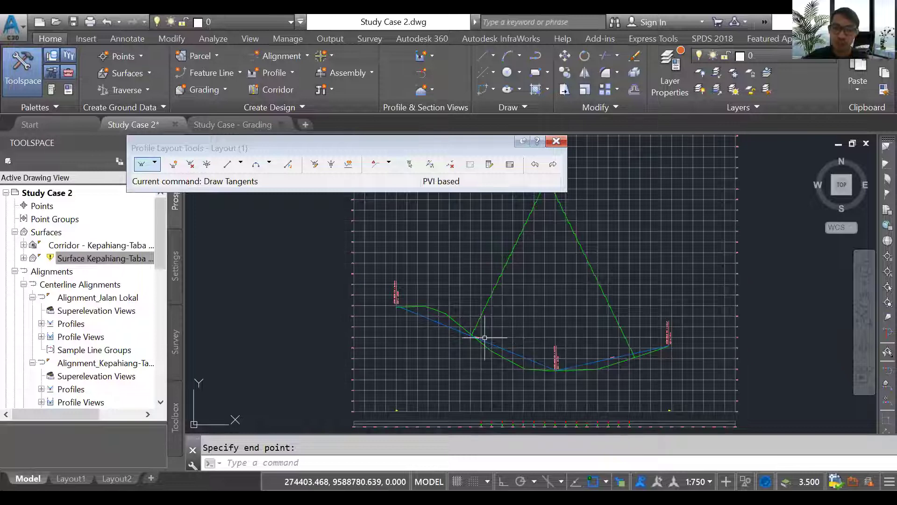
Delete the middle PVI of the new design profile, leaving one straight grade between its two ends.
click(536, 363)
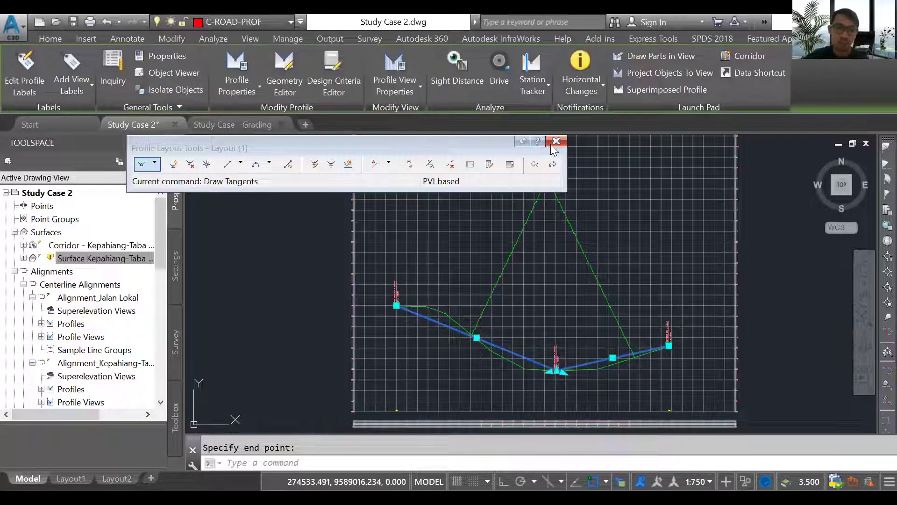
click(190, 164)
click(556, 372)
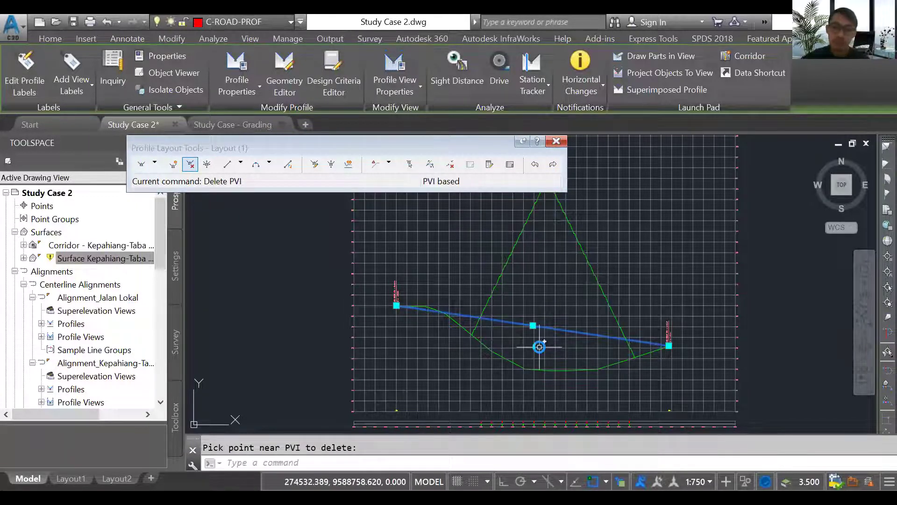
scroll(537, 345, up, 2)
scroll(523, 346, up, 2)
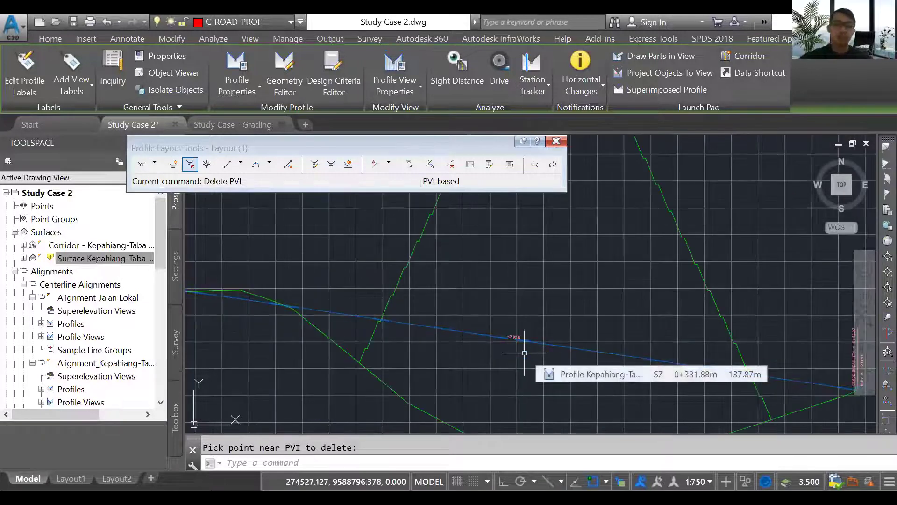
key(Escape)
scroll(514, 351, down, 2)
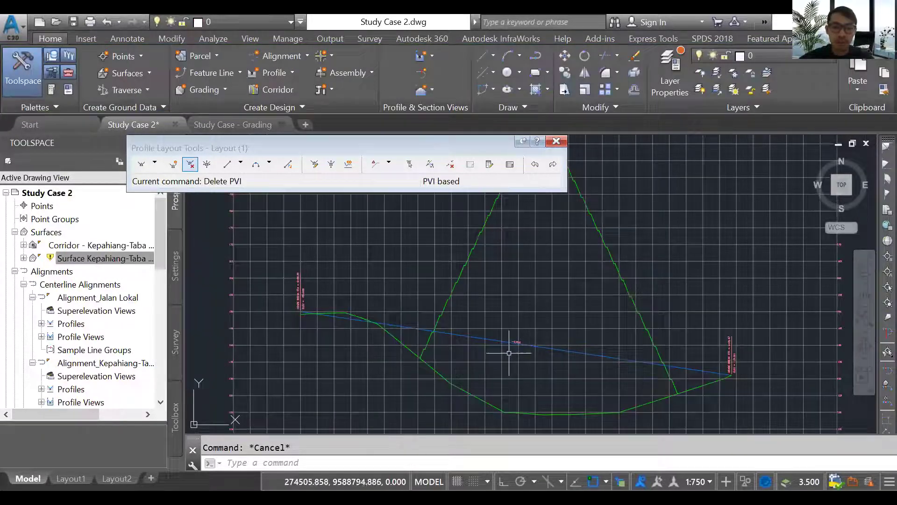
scroll(507, 356, down, 3)
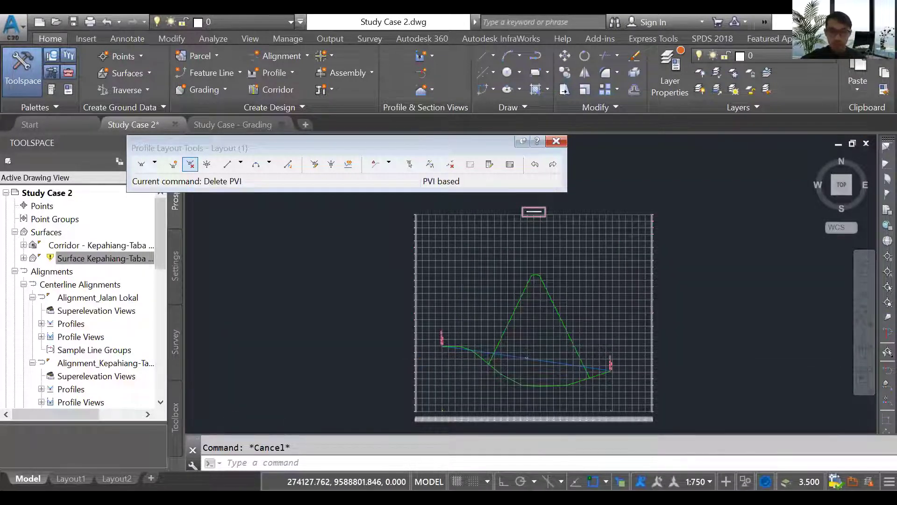
scroll(425, 358, up, 2)
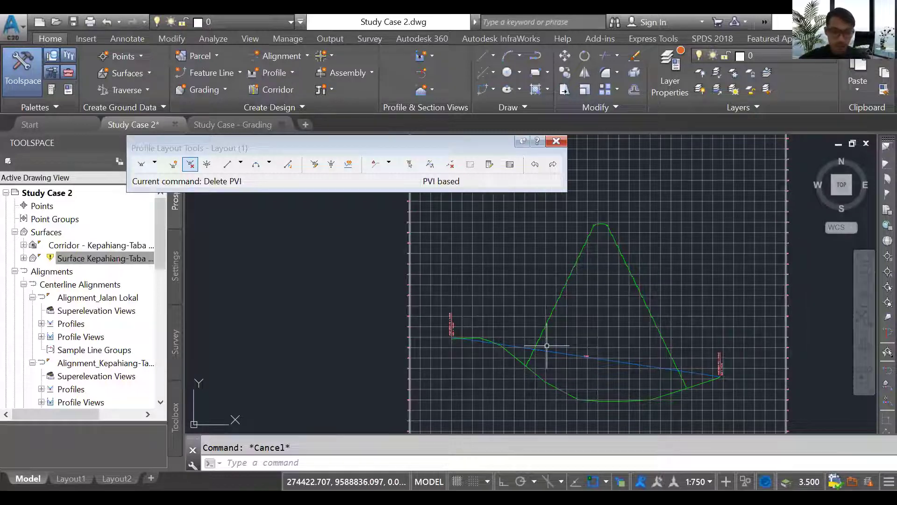
text(xl)
key(Return)
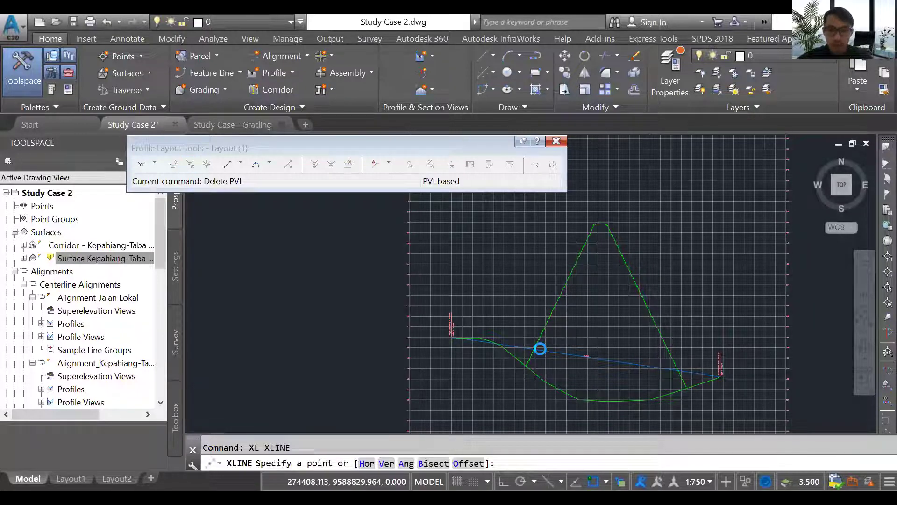
scroll(540, 349, up, 2)
scroll(525, 345, up, 2)
key(Escape)
Examine the straight design profile against the ground and corridor surfaces, the elevation labels, and the long profile view above.
scroll(525, 345, down, 2)
scroll(338, 353, up, 3)
scroll(317, 337, down, 5)
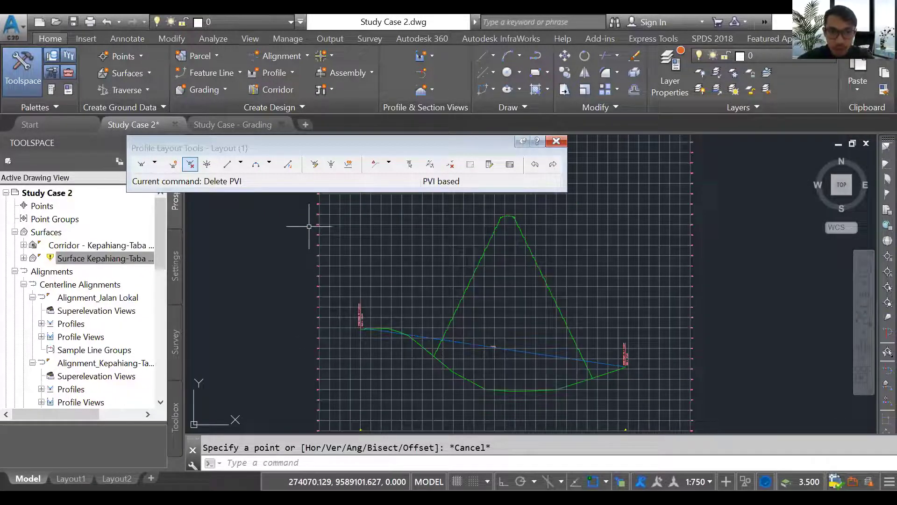
scroll(309, 226, up, 6)
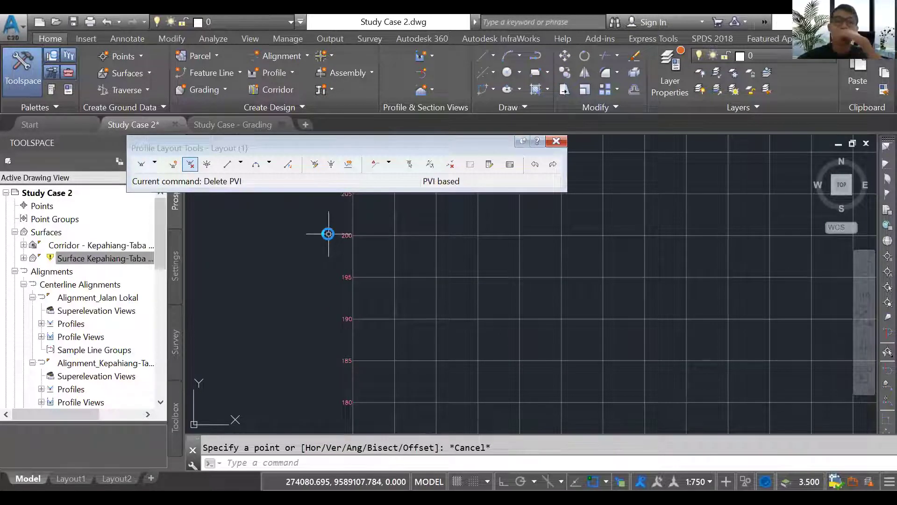
scroll(328, 234, down, 3)
scroll(320, 234, down, 2)
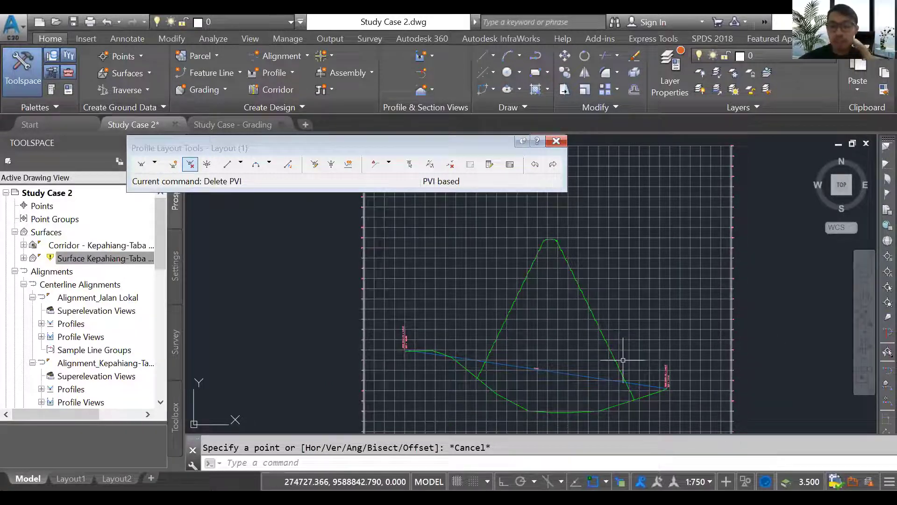
scroll(625, 360, down, 3)
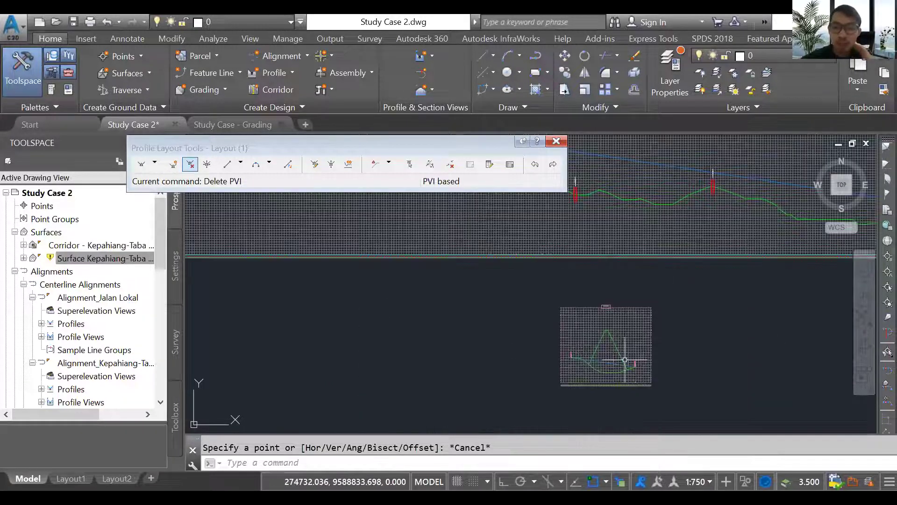
scroll(625, 360, down, 4)
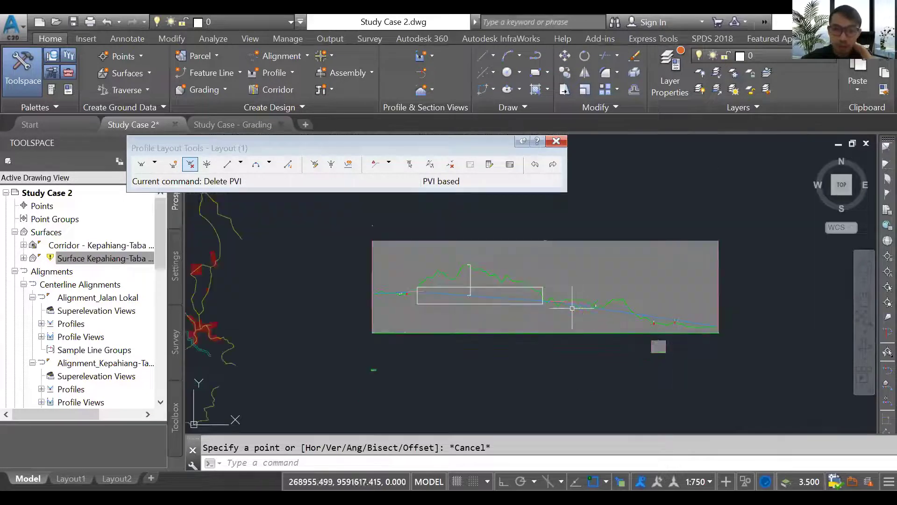
scroll(650, 357, up, 4)
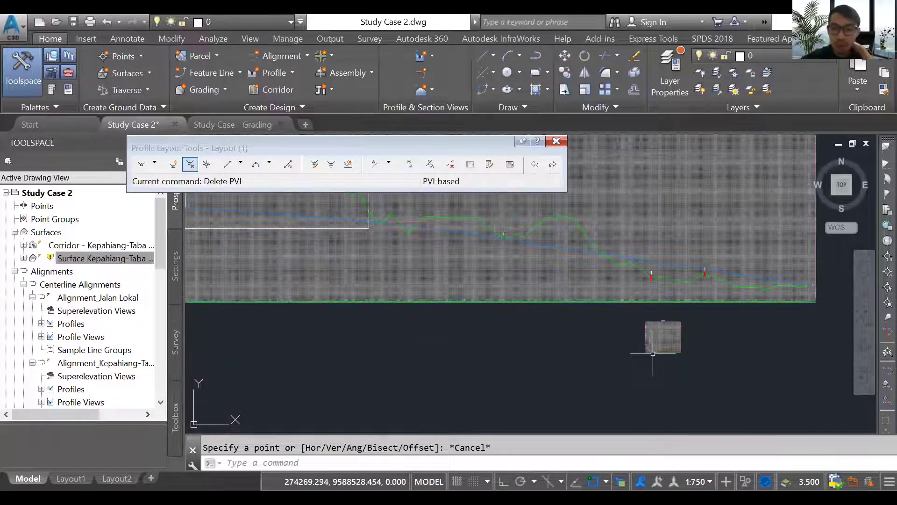
scroll(652, 354, up, 2)
scroll(737, 366, down, 2)
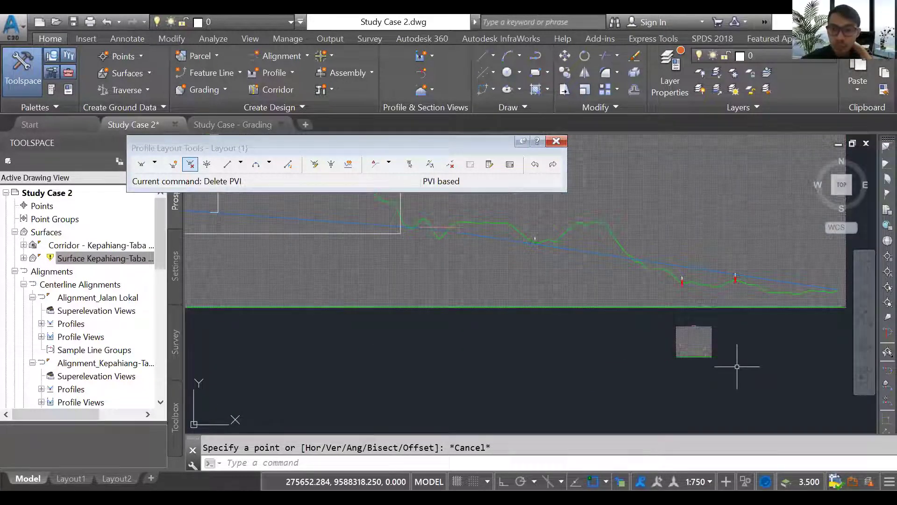
Compare the two profile views with the main road's plan route between Kepahiang and Taba Penanjung.
scroll(737, 367, down, 5)
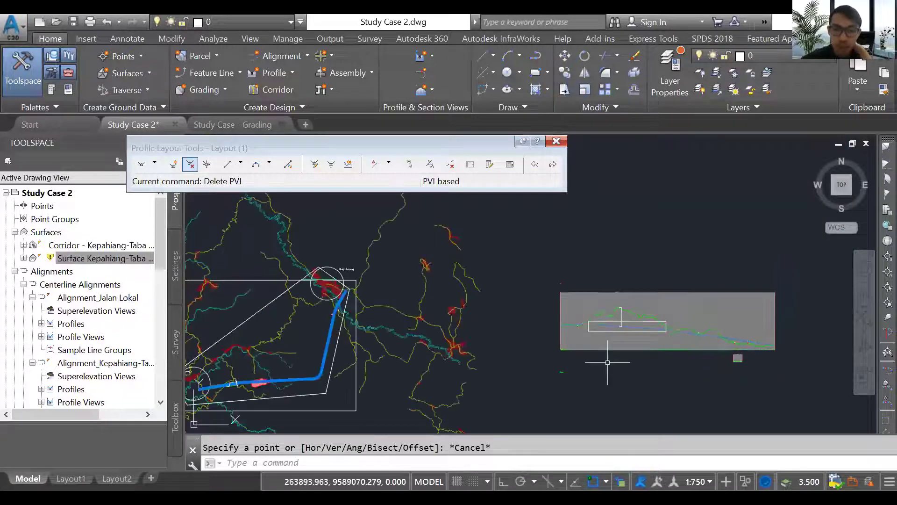
scroll(711, 350, down, 4)
scroll(555, 365, up, 2)
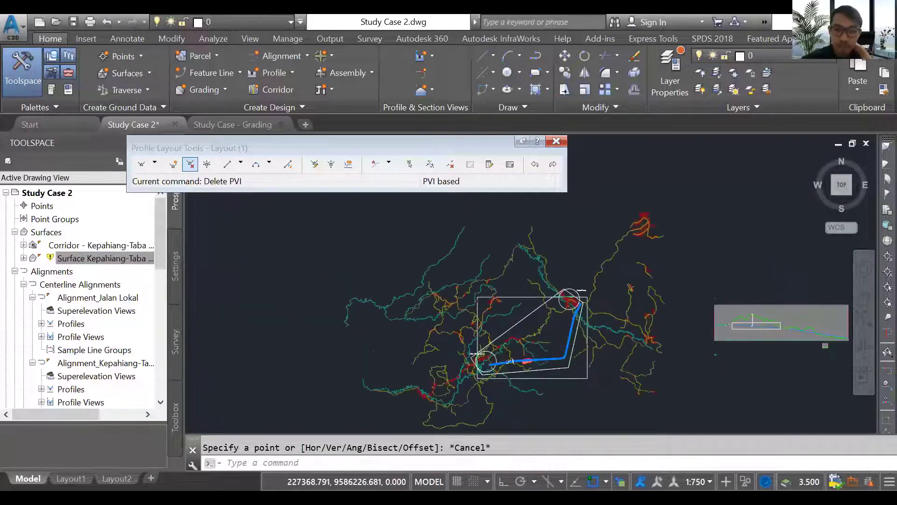
scroll(545, 360, up, 3)
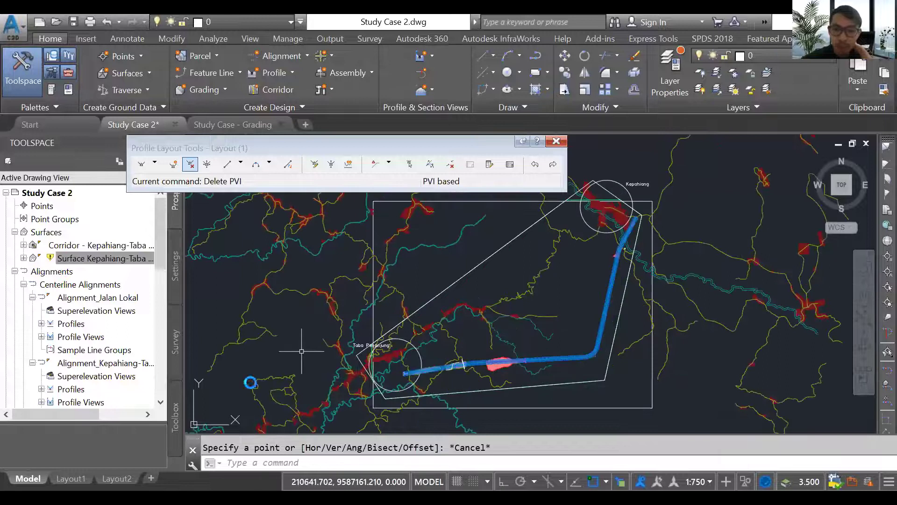
scroll(250, 381, down, 4)
scroll(624, 349, up, 2)
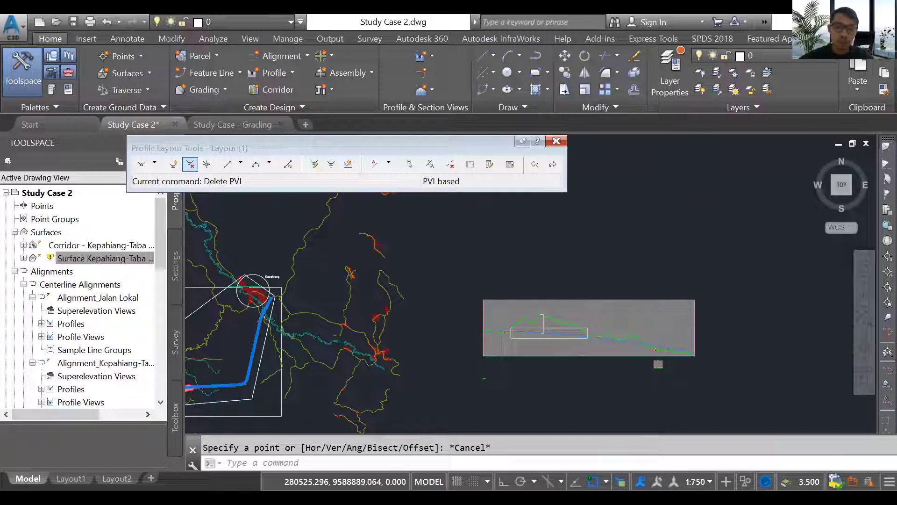
scroll(714, 364, down, 4)
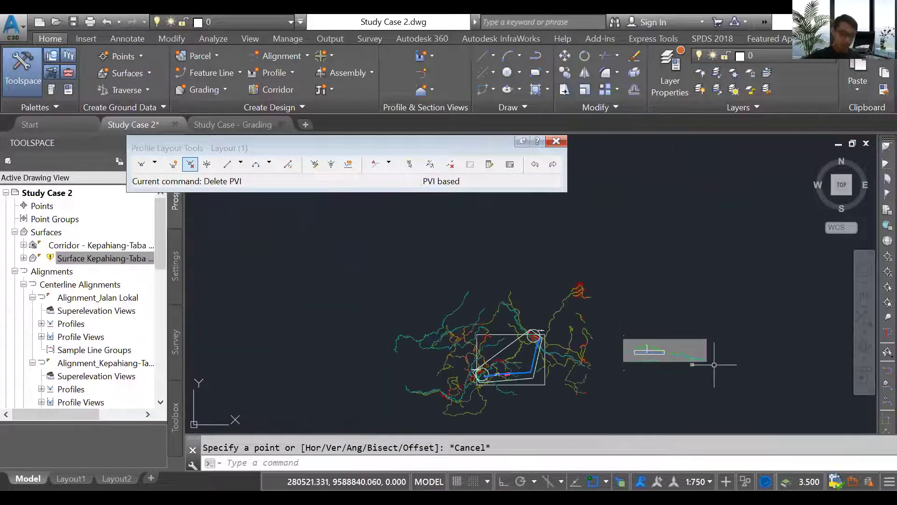
Examine the corridor's daylight areas and the local road crossing along the plan route near Taba Penanjung.
scroll(501, 362, up, 4)
scroll(534, 357, up, 8)
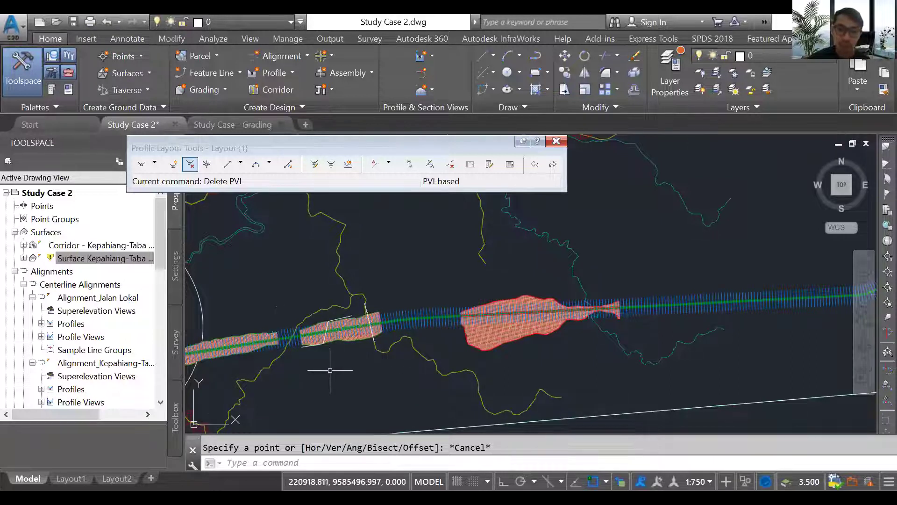
scroll(283, 380, down, 2)
scroll(284, 380, down, 3)
scroll(371, 396, down, 2)
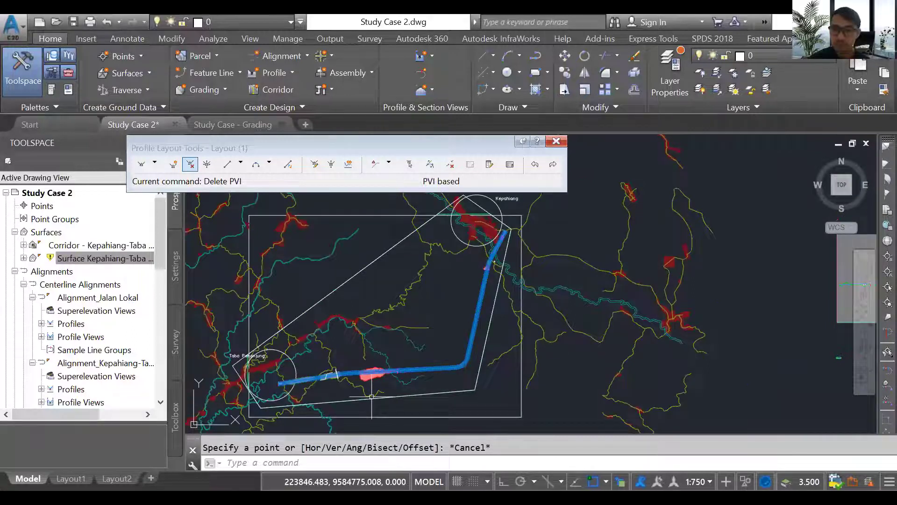
scroll(371, 396, down, 2)
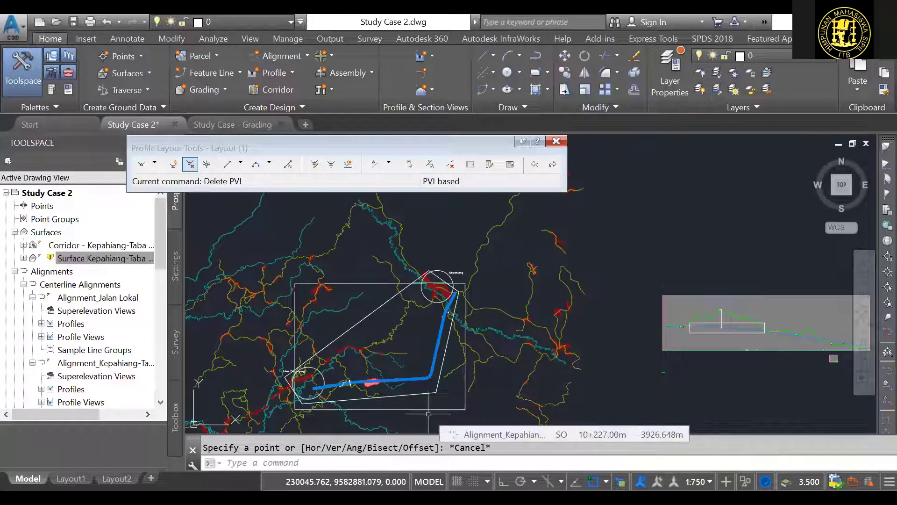
key(Escape)
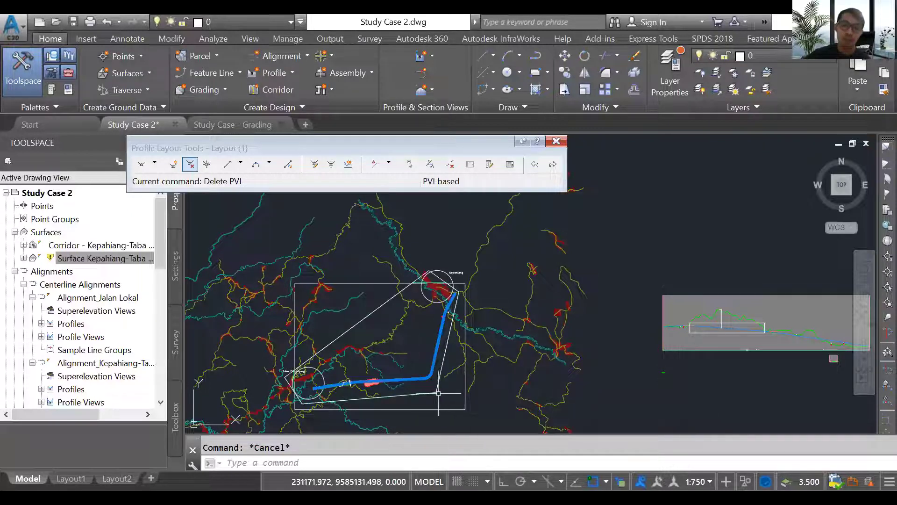
scroll(376, 385, up, 2)
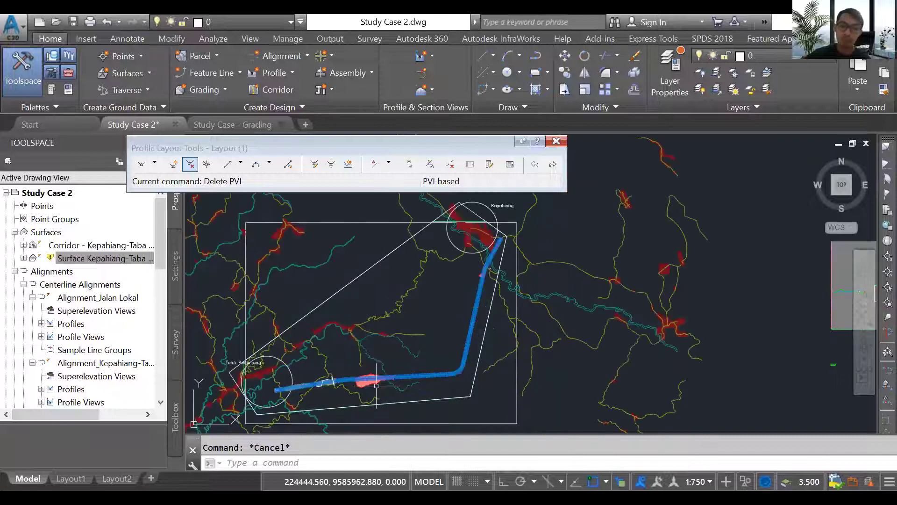
scroll(377, 385, up, 2)
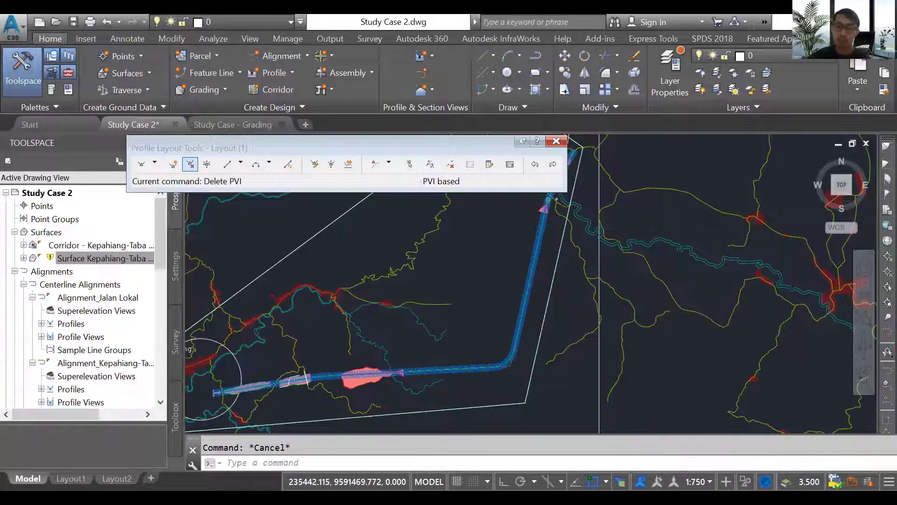
scroll(625, 259, down, 2)
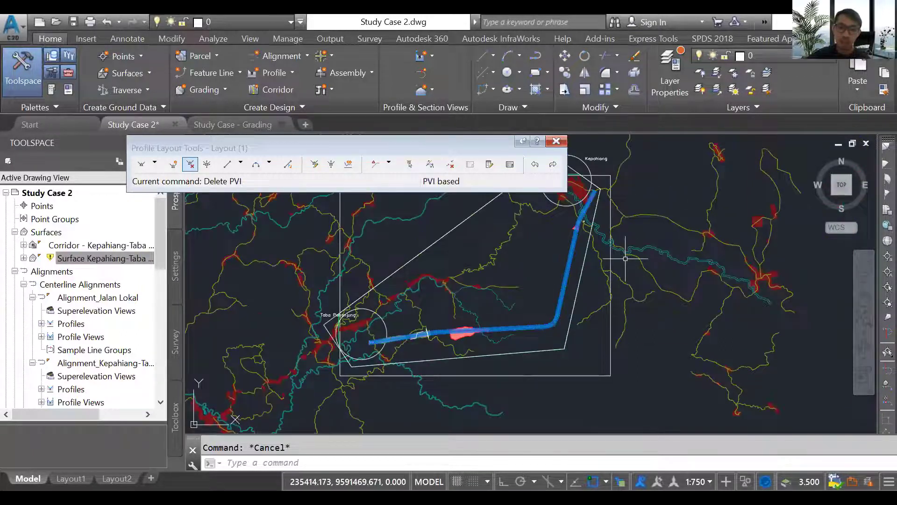
scroll(406, 345, up, 3)
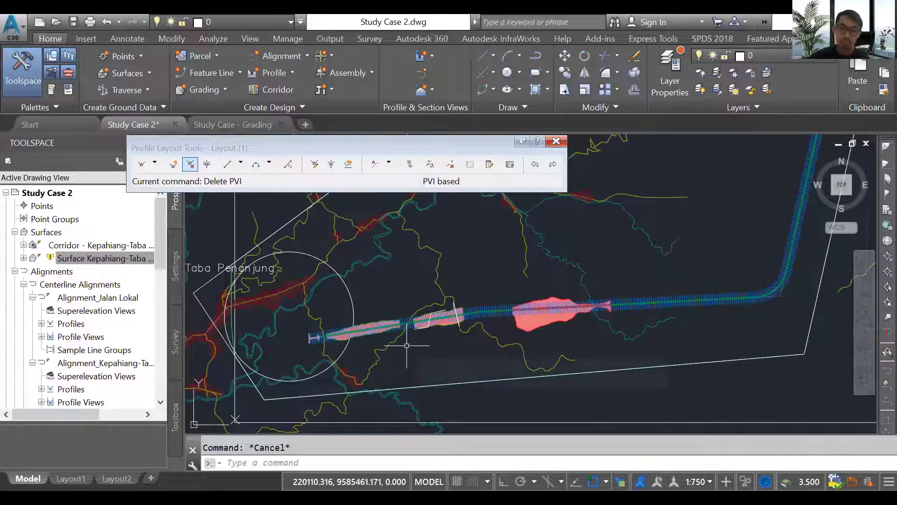
Examine the two local road crossings on the corridor near Taba Penanjung, including the station labels beside each crossing.
scroll(407, 344, up, 2)
scroll(449, 327, up, 2)
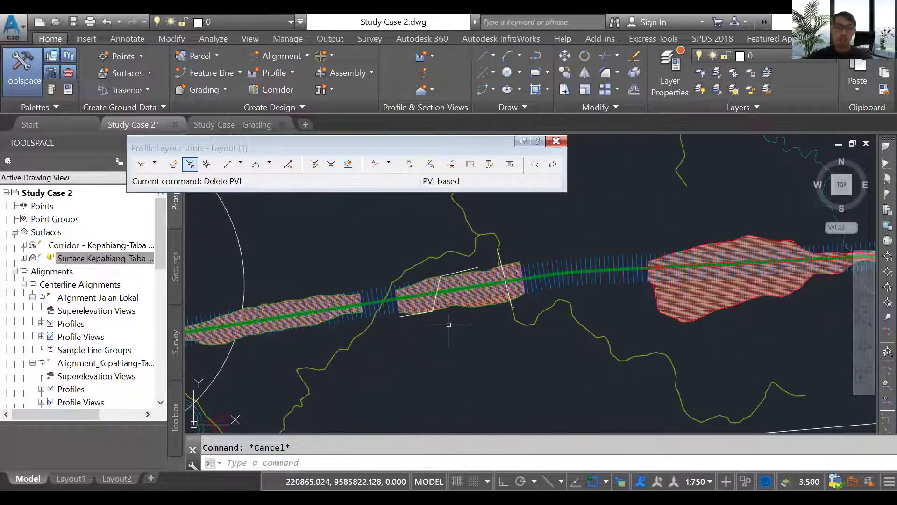
scroll(384, 300, up, 2)
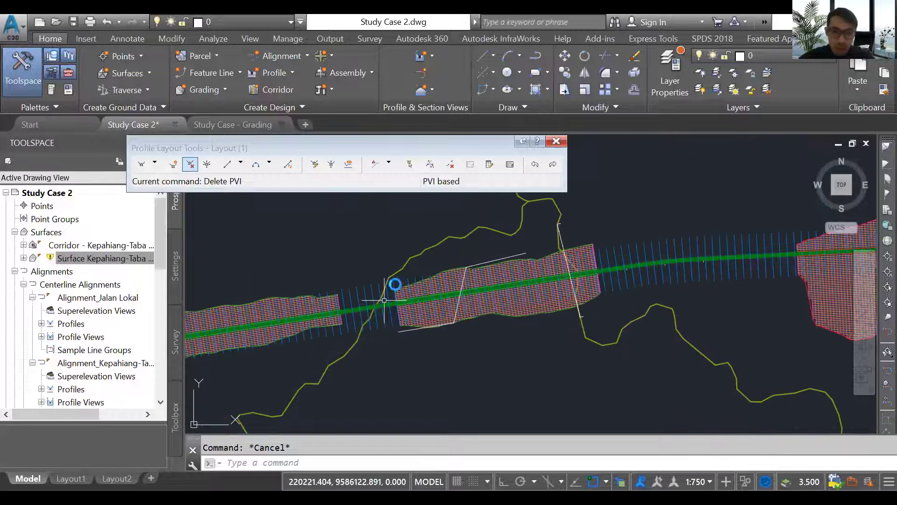
scroll(385, 300, up, 3)
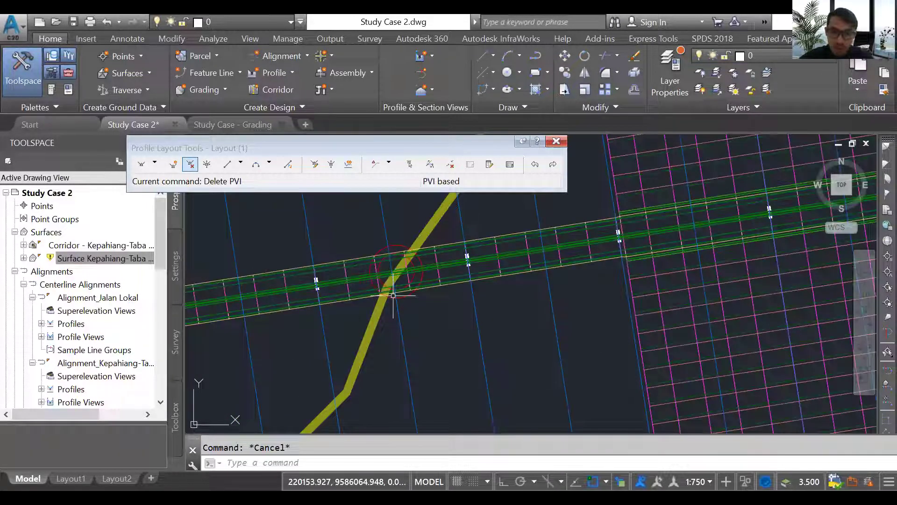
scroll(393, 295, up, 2)
scroll(574, 301, down, 5)
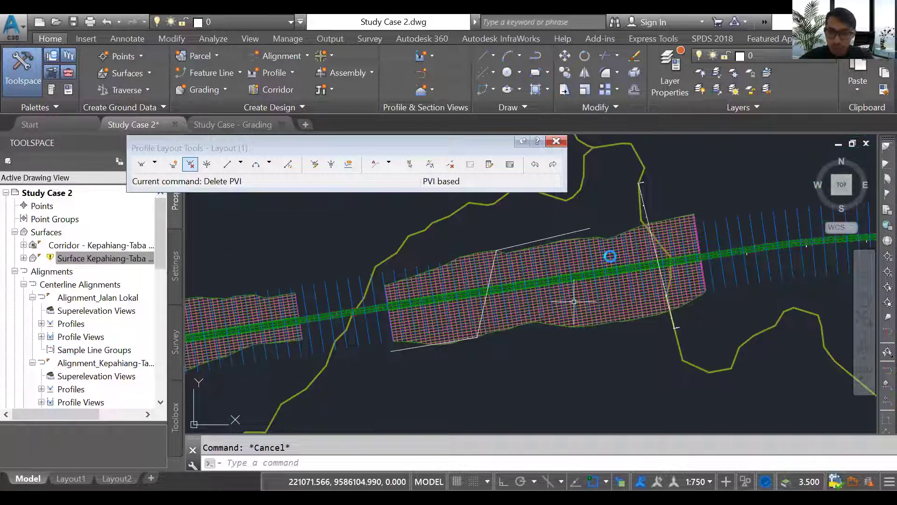
scroll(574, 302, up, 3)
scroll(683, 277, up, 4)
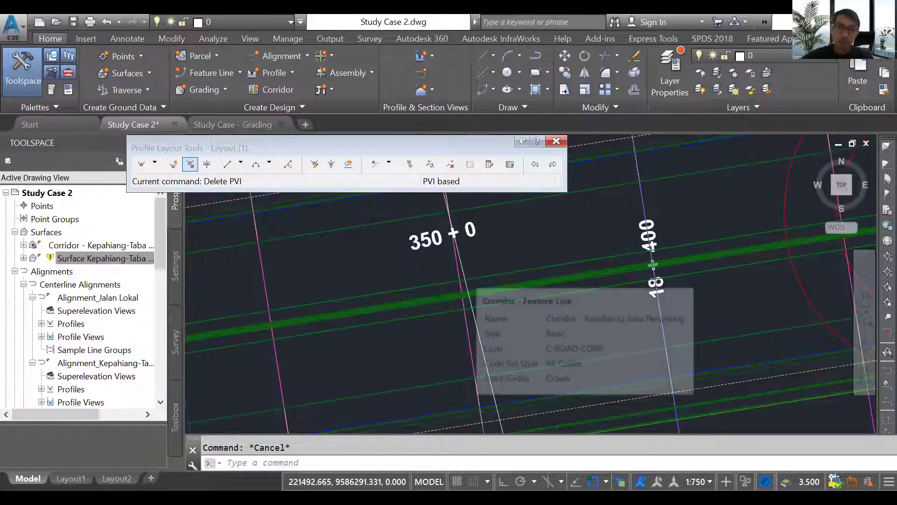
scroll(307, 339, down, 4)
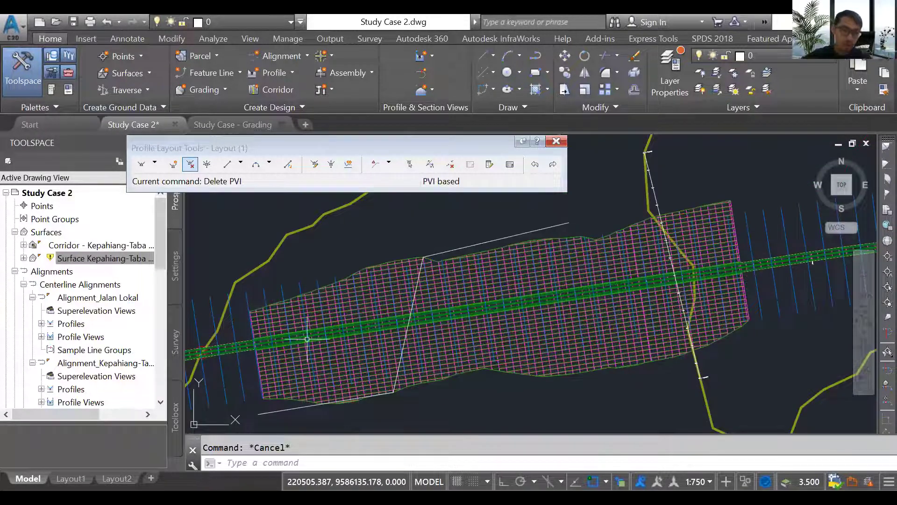
scroll(203, 324, up, 5)
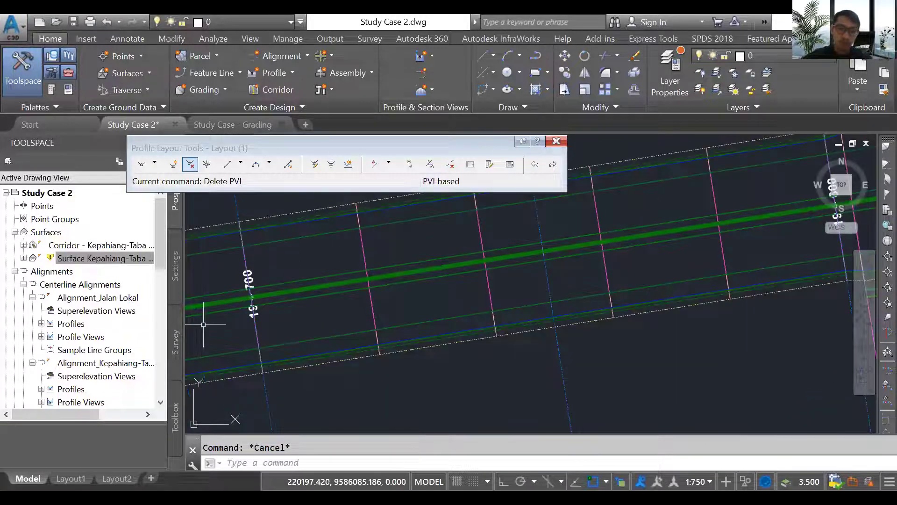
Trace the existing local road's path beside the corridor between the two crossings, relative to the daylight area.
scroll(203, 324, down, 3)
scroll(205, 326, down, 4)
scroll(619, 316, down, 2)
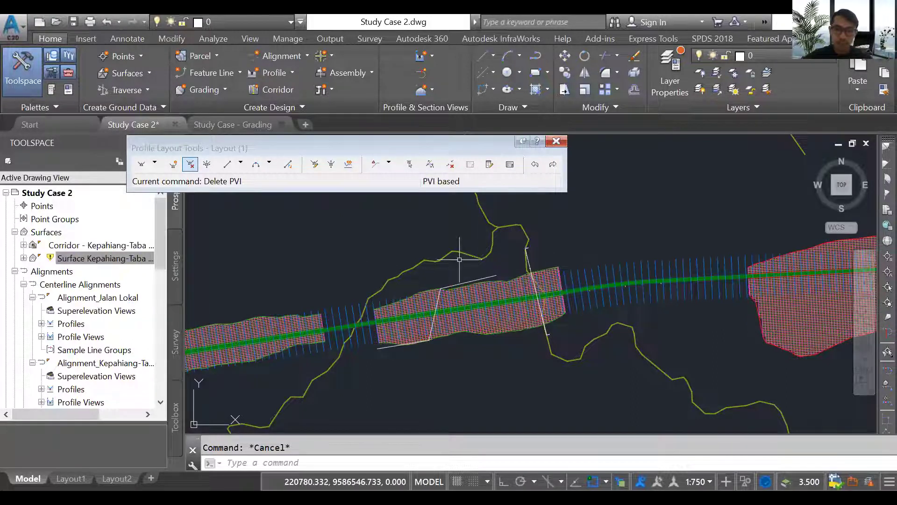
scroll(456, 299, down, 2)
scroll(456, 299, down, 2)
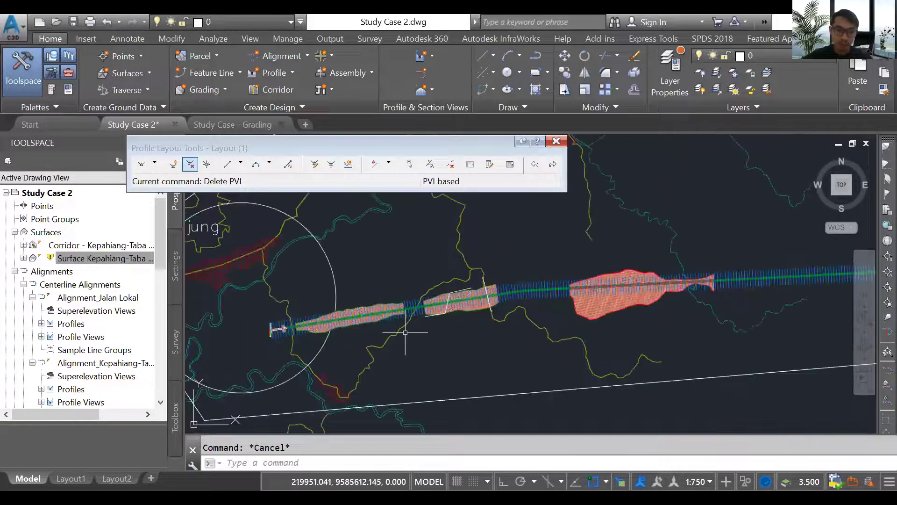
scroll(480, 306, up, 2)
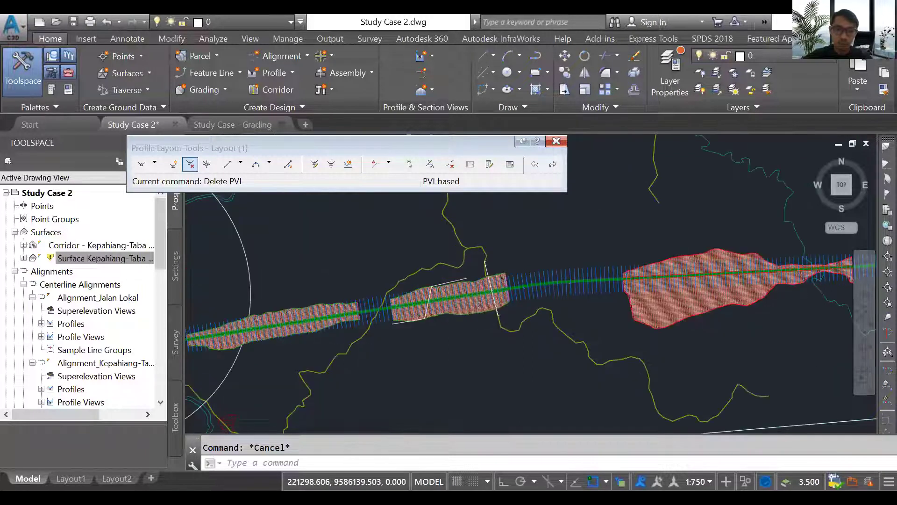
scroll(477, 304, up, 2)
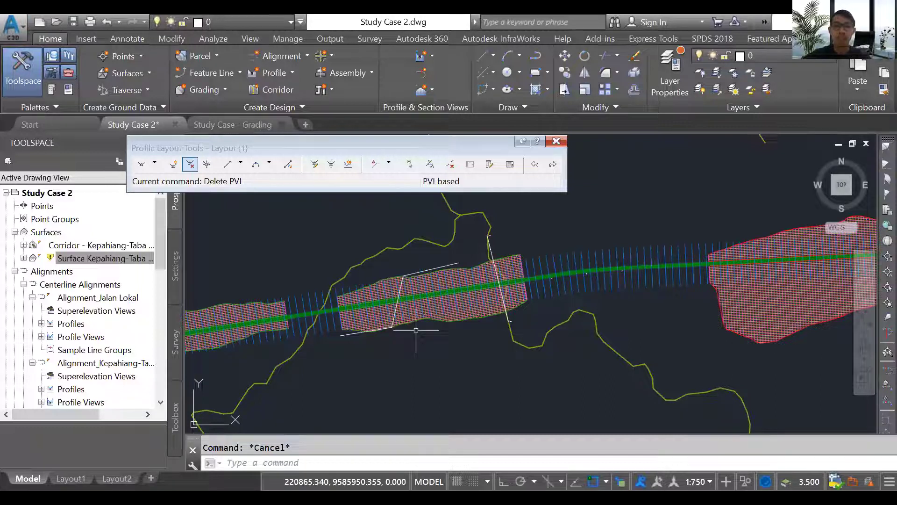
scroll(411, 337, down, 2)
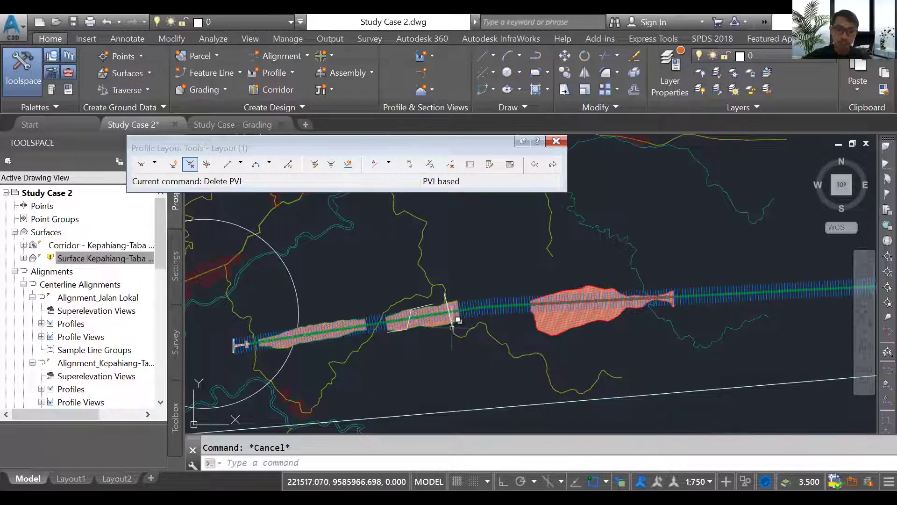
Draw a three-point polyline south of the middle daylight area, from the local road alignment's southern end west to the existing local road.
text(pl)
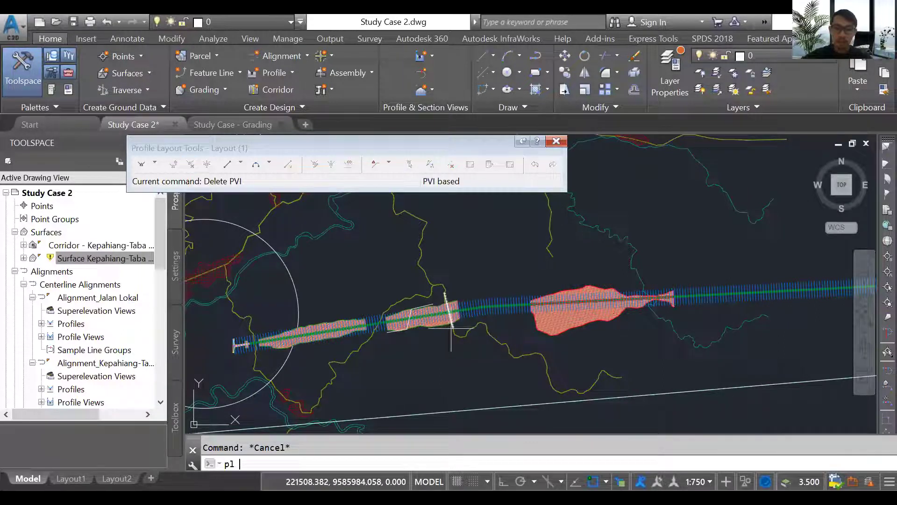
key(Return)
scroll(450, 327, up, 4)
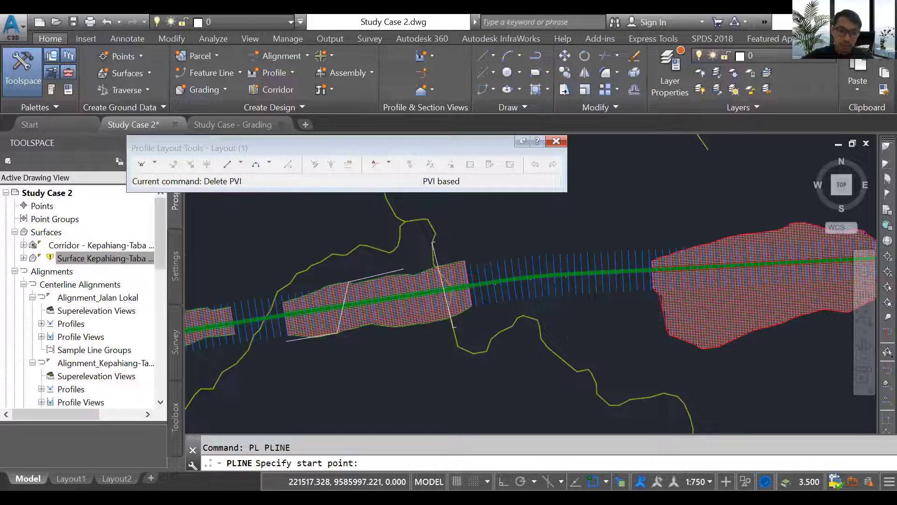
scroll(452, 327, up, 2)
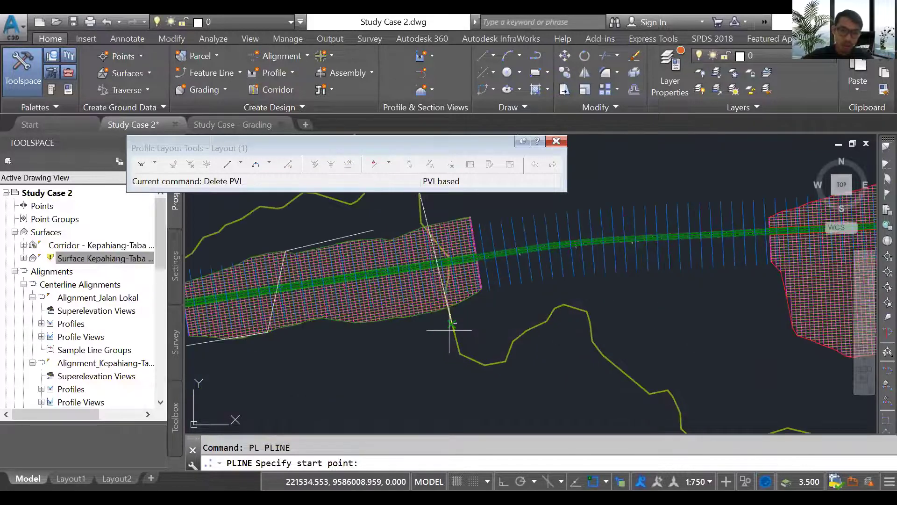
click(452, 324)
scroll(460, 322, down, 4)
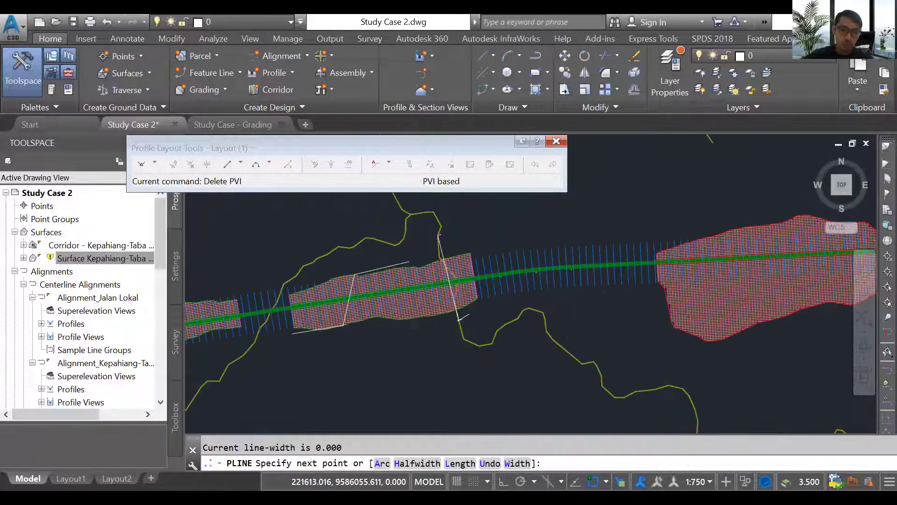
scroll(424, 323, up, 2)
click(398, 319)
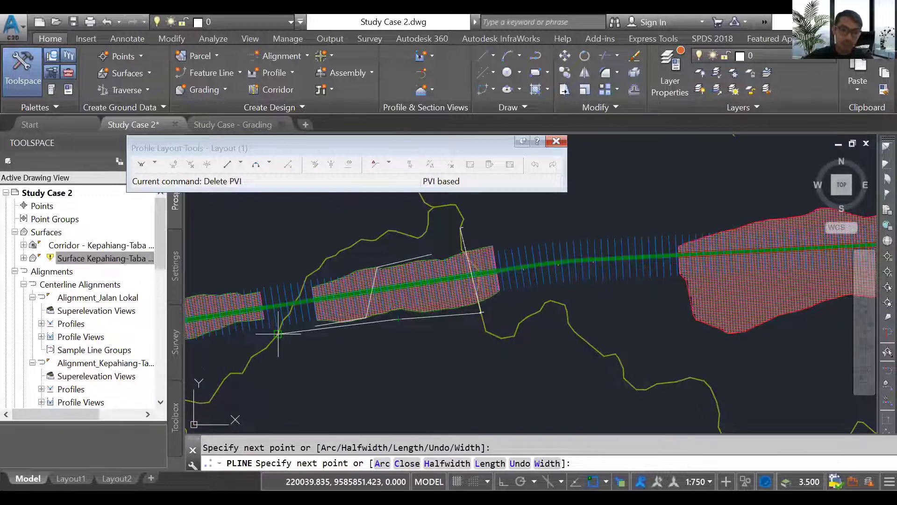
click(279, 334)
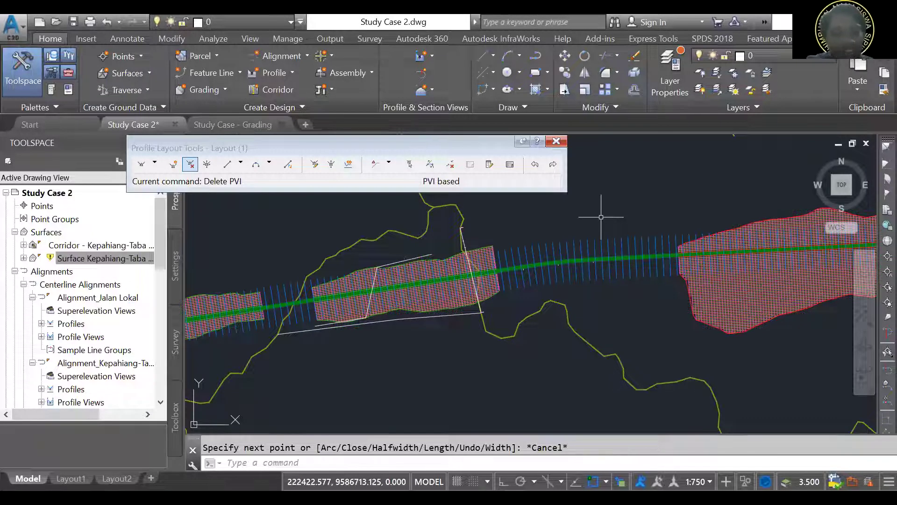
Close the profile layout tools for Layout (1).
mouse_move(601, 217)
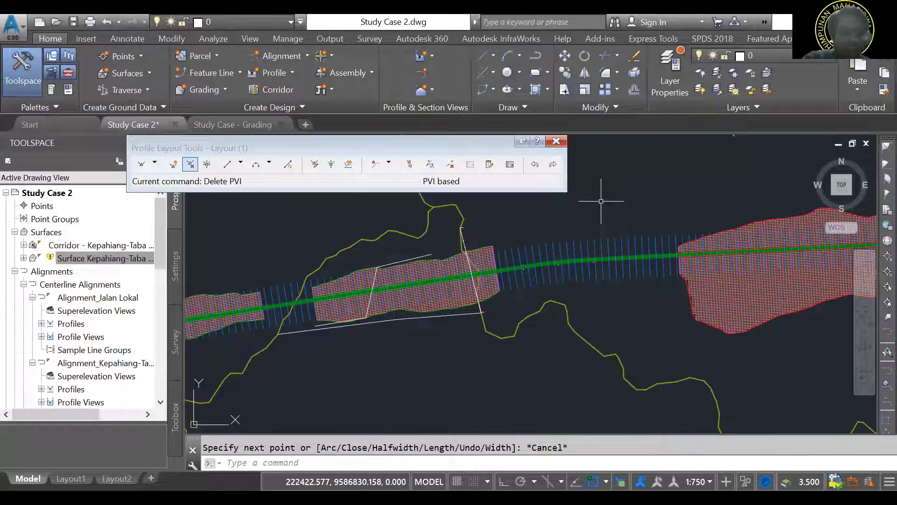
key(Escape)
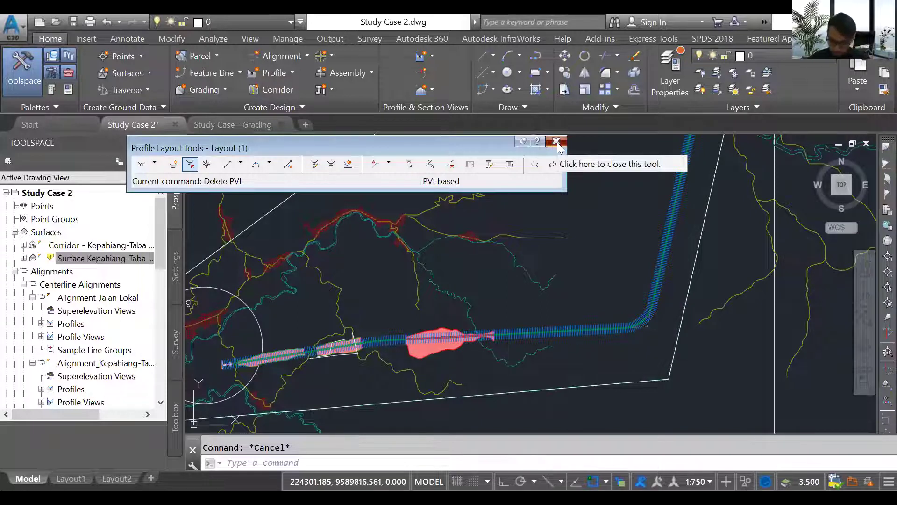
click(556, 141)
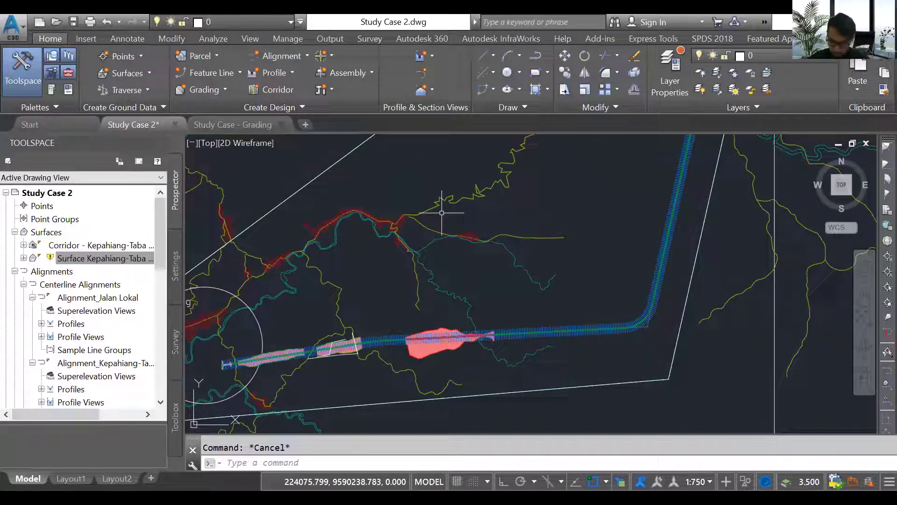
Examine the corridor's sample lines where the largest daylight area ends on its east side, near the river crossing.
scroll(306, 357, down, 3)
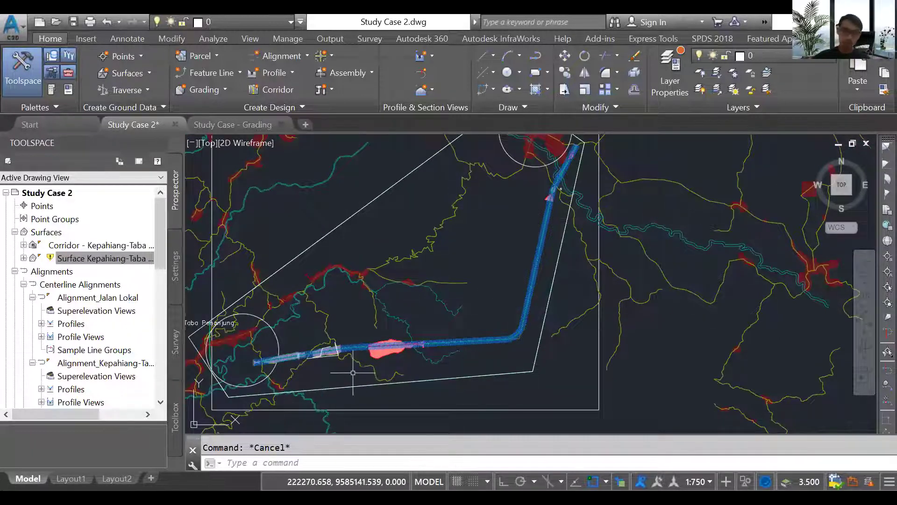
scroll(352, 370, up, 2)
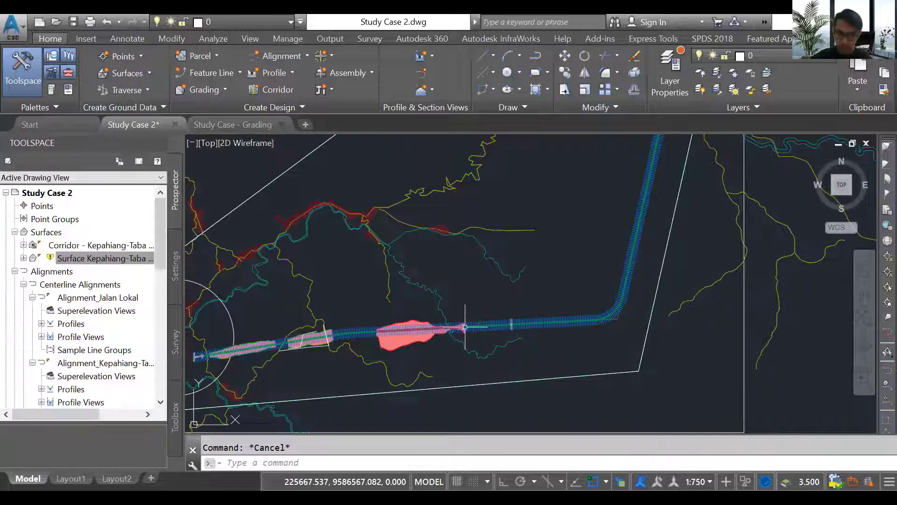
scroll(465, 327, up, 5)
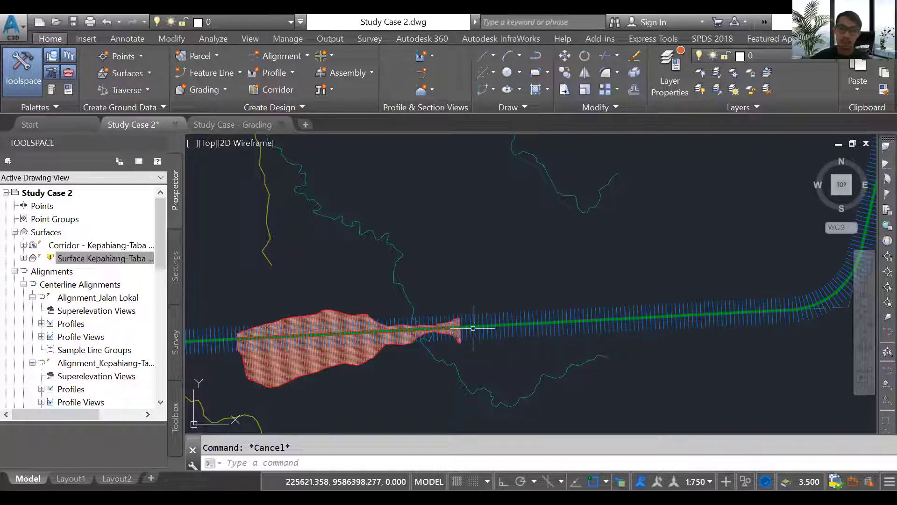
scroll(458, 326, up, 2)
scroll(458, 325, up, 3)
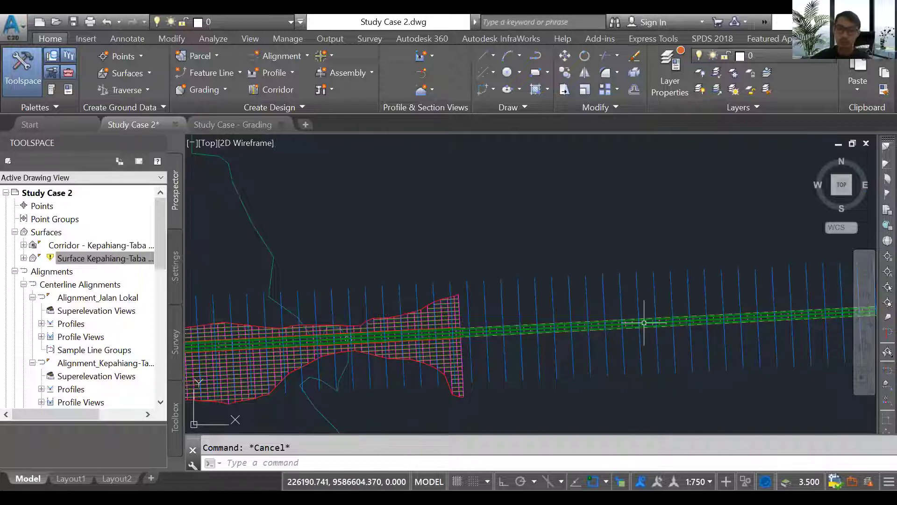
middle_drag(661, 278, 671, 254)
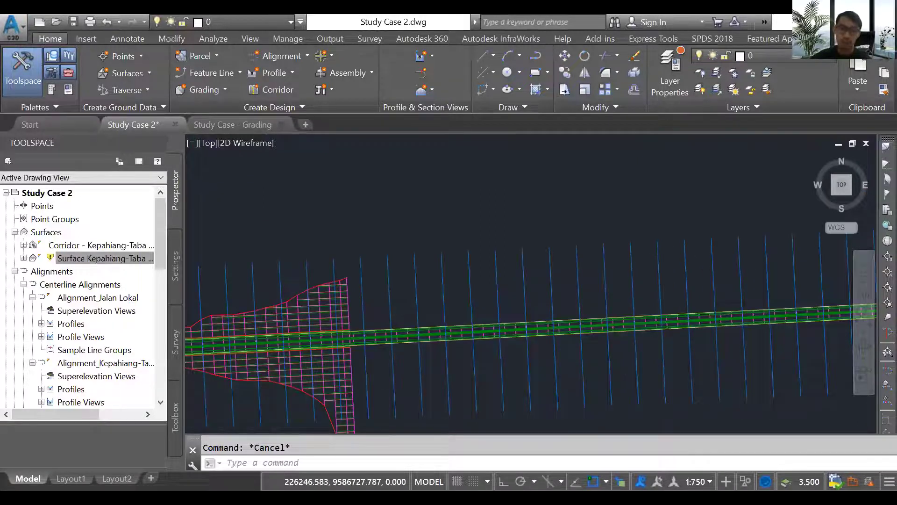
scroll(381, 283, up, 2)
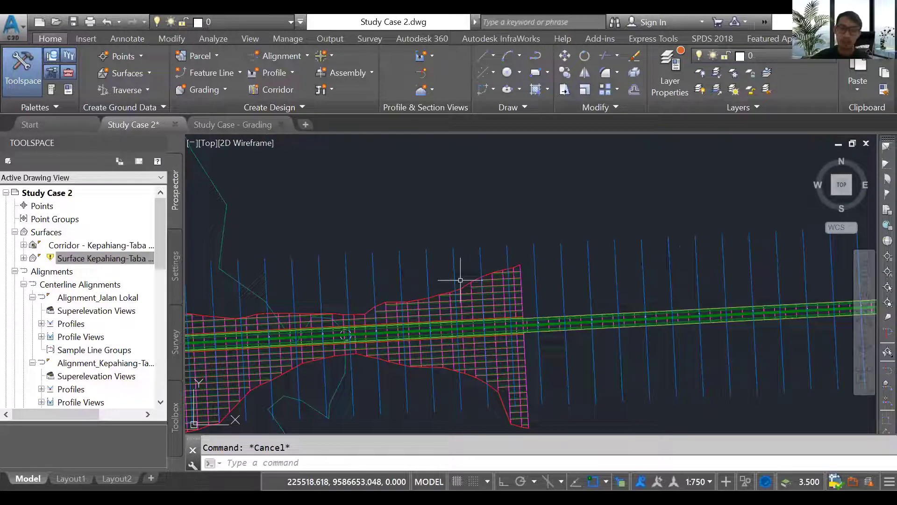
scroll(523, 378, down, 1)
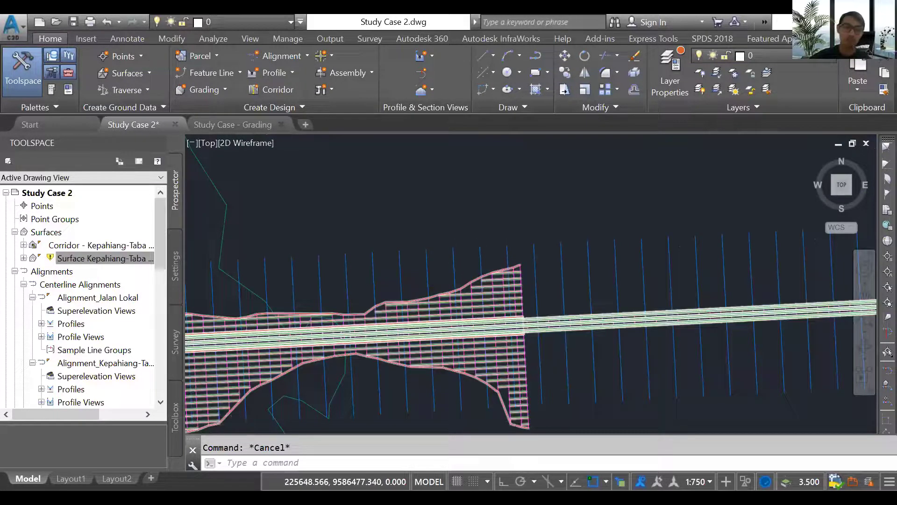
scroll(524, 369, down, 1)
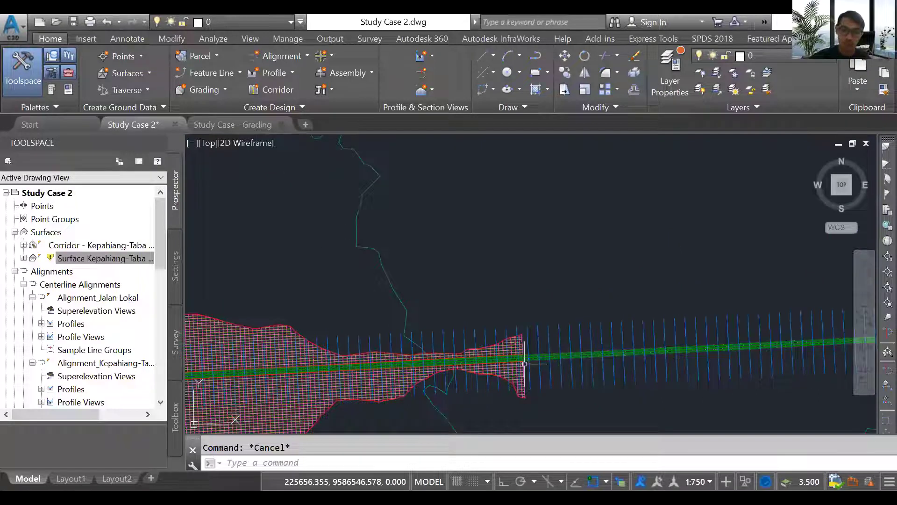
Add the Kepahiang-Taba Penanjung corridor surface to the sampled section sources of the main alignment's sample line group SL Collection - 1.
click(527, 330)
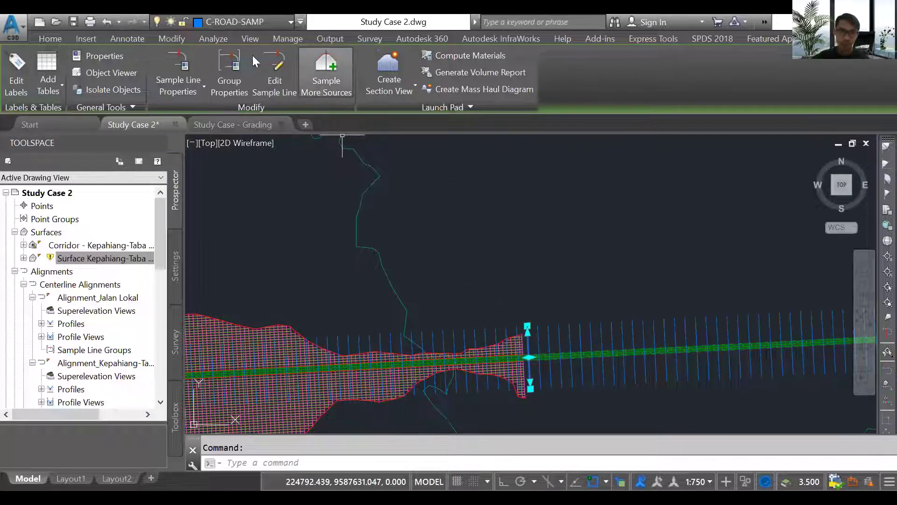
click(327, 80)
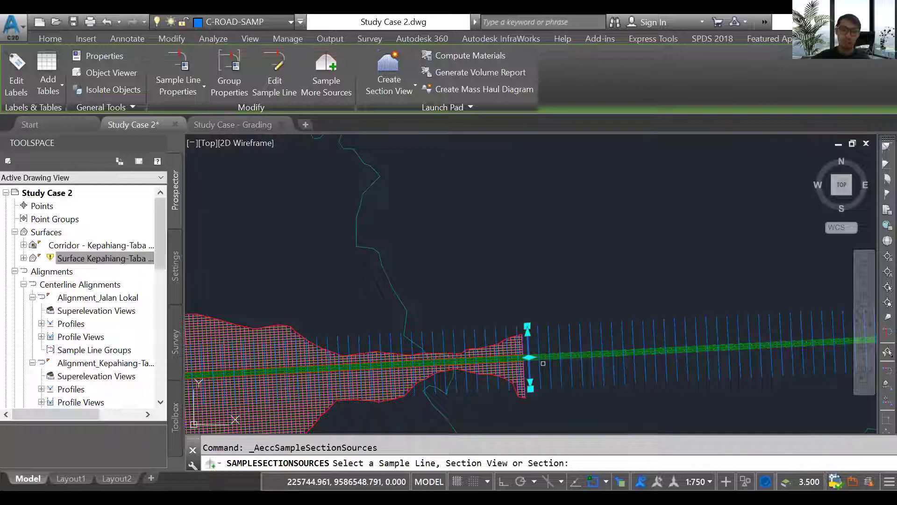
click(538, 338)
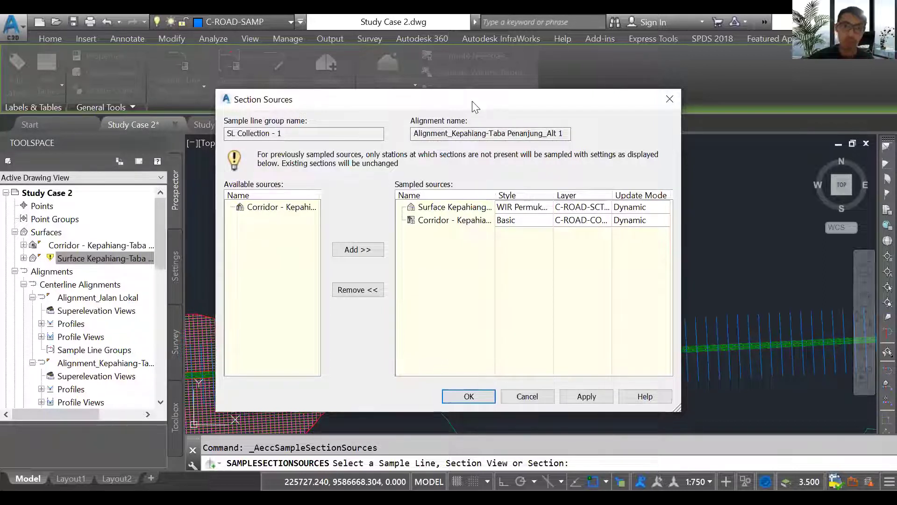
click(295, 211)
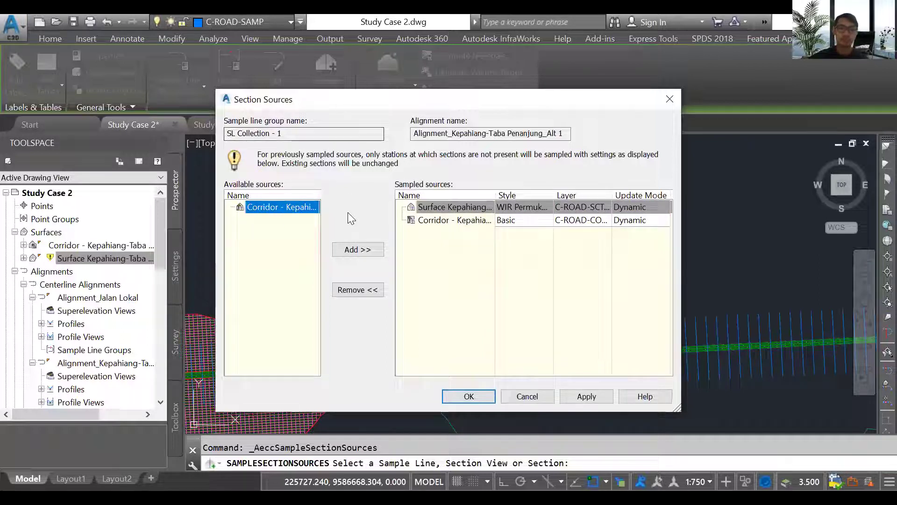
click(353, 251)
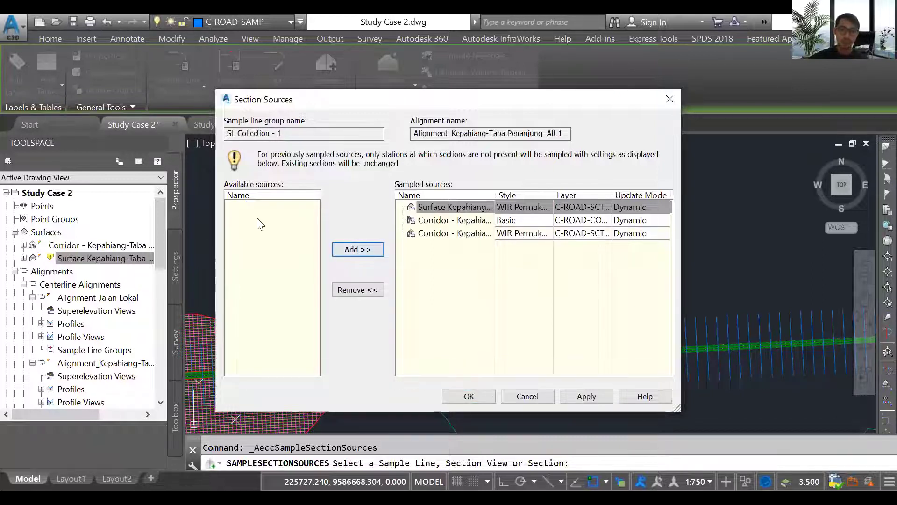
Set the added corridor surface's section style to Finished Ground and apply the section sources.
click(523, 233)
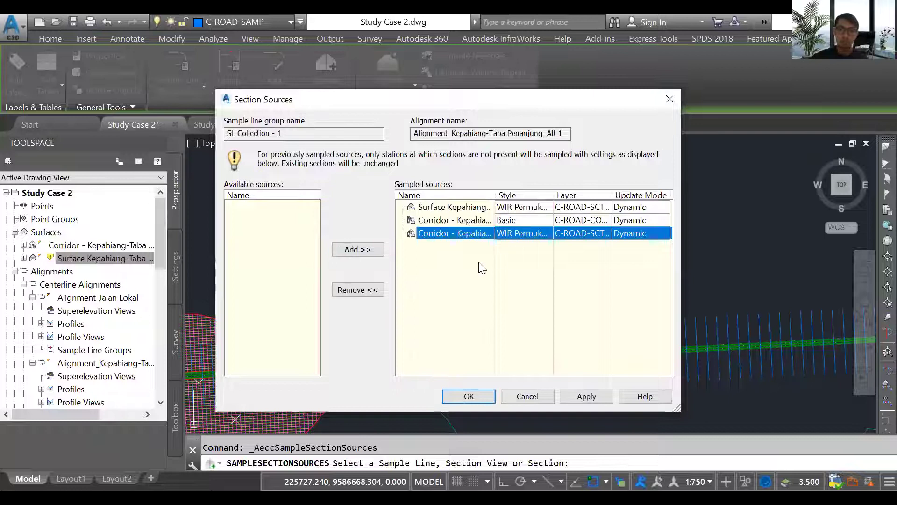
click(446, 273)
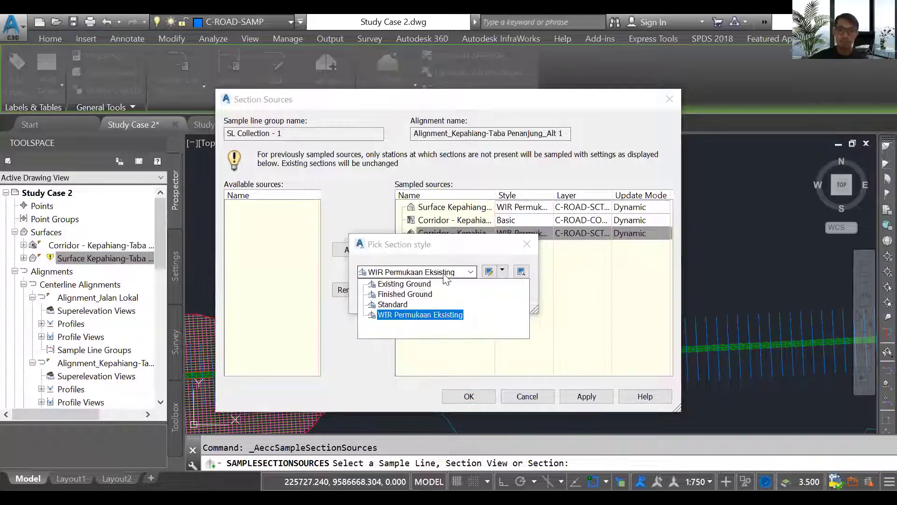
click(400, 294)
click(384, 297)
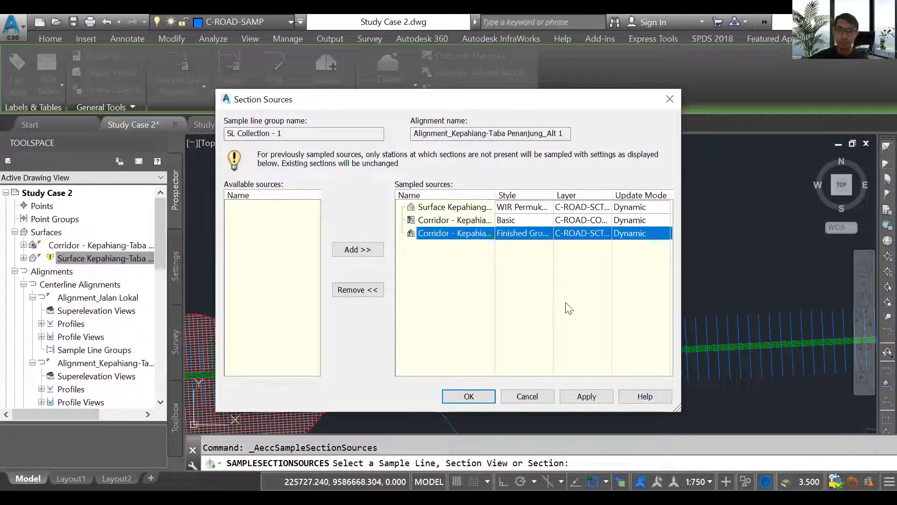
click(476, 401)
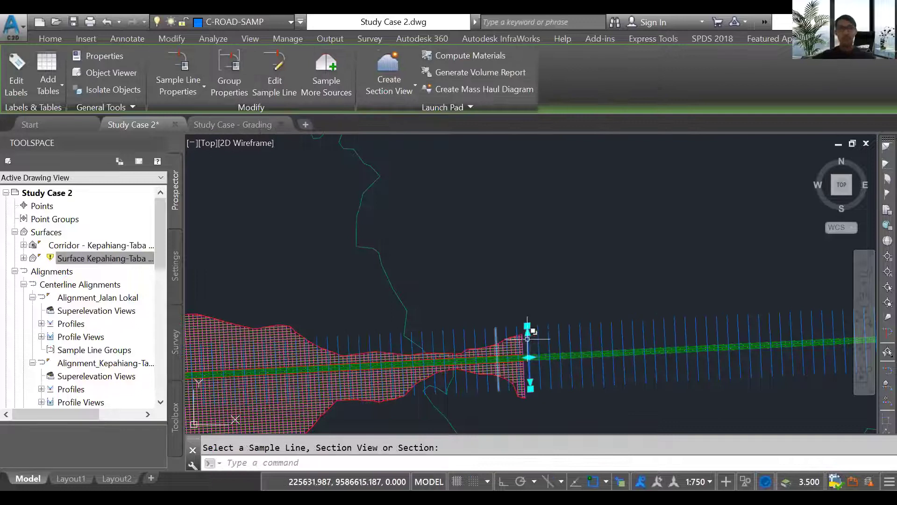
Rebuild the out-of-date Surface Kepahiang-Taba Penanjung and dismiss the event list and sample line selection.
right_click(118, 263)
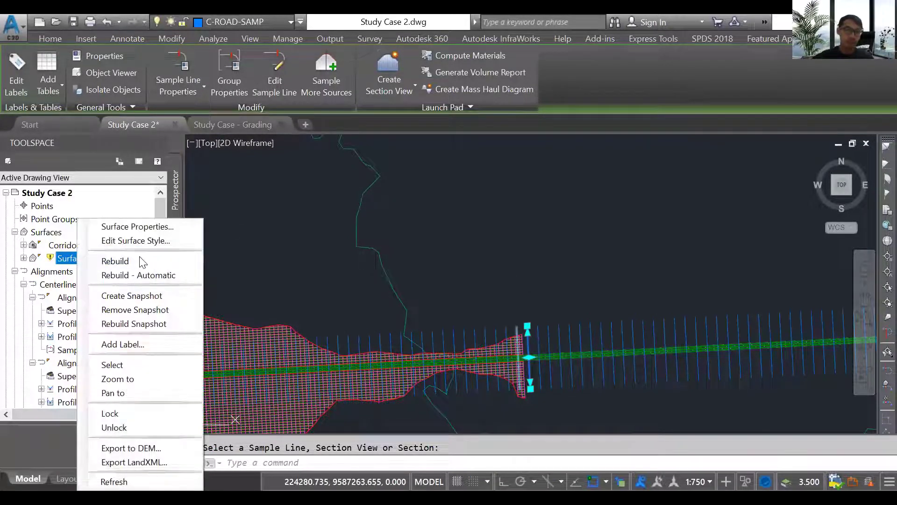
click(143, 262)
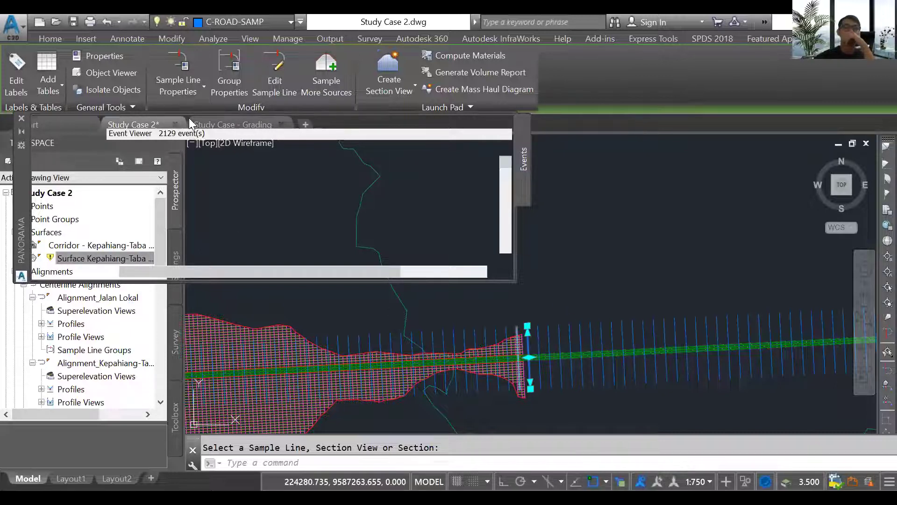
key(Escape)
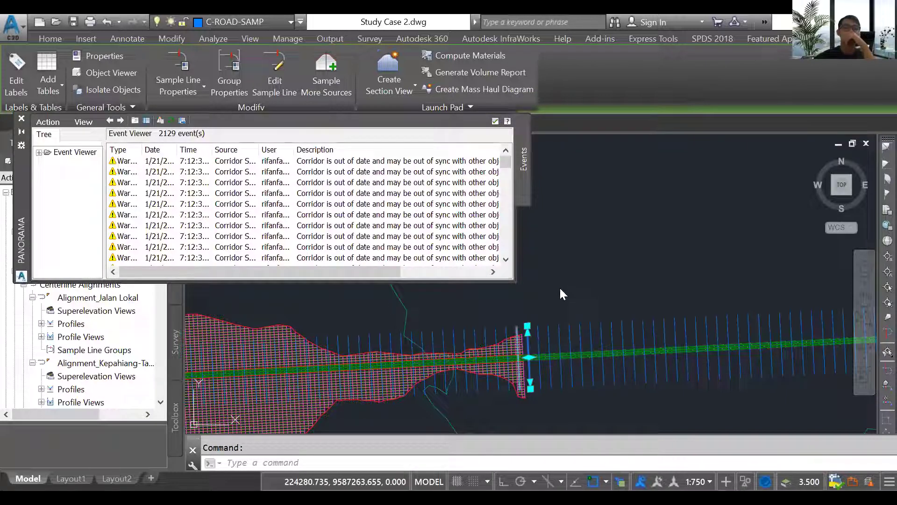
key(Escape)
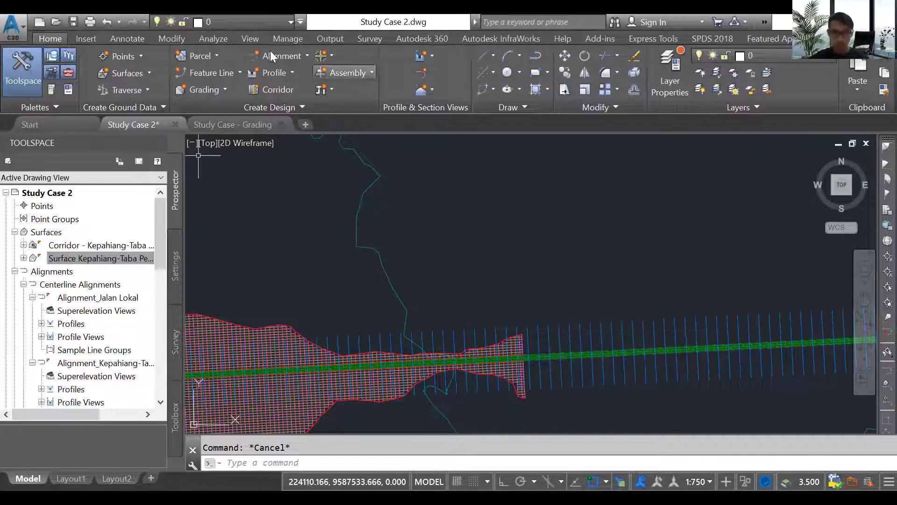
Start Compute Materials for the Kepahiang-Taba Penanjung alignment's SL Collection - 1 with the Earthworks quantity takeoff criteria.
click(213, 39)
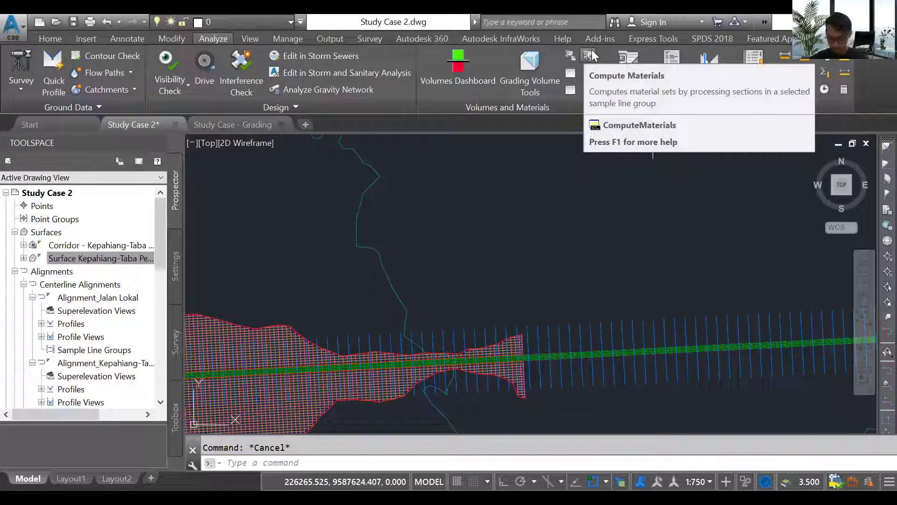
click(590, 55)
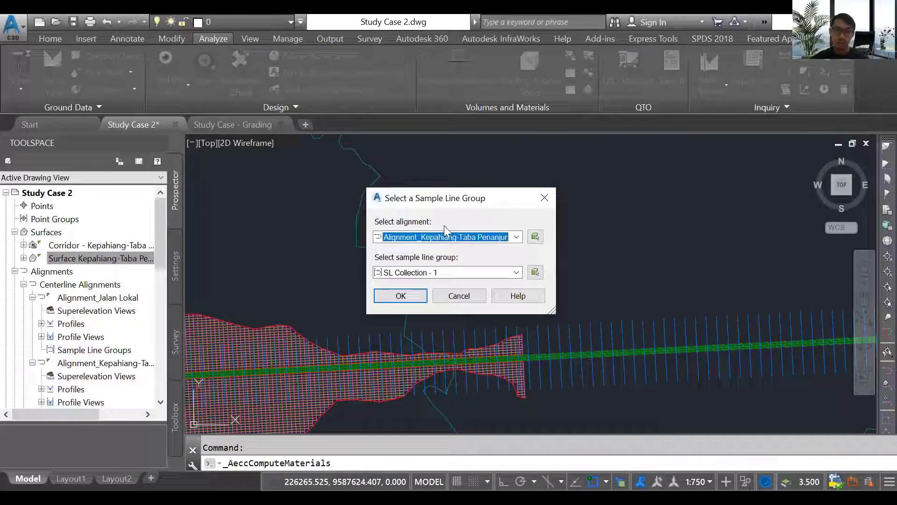
click(411, 295)
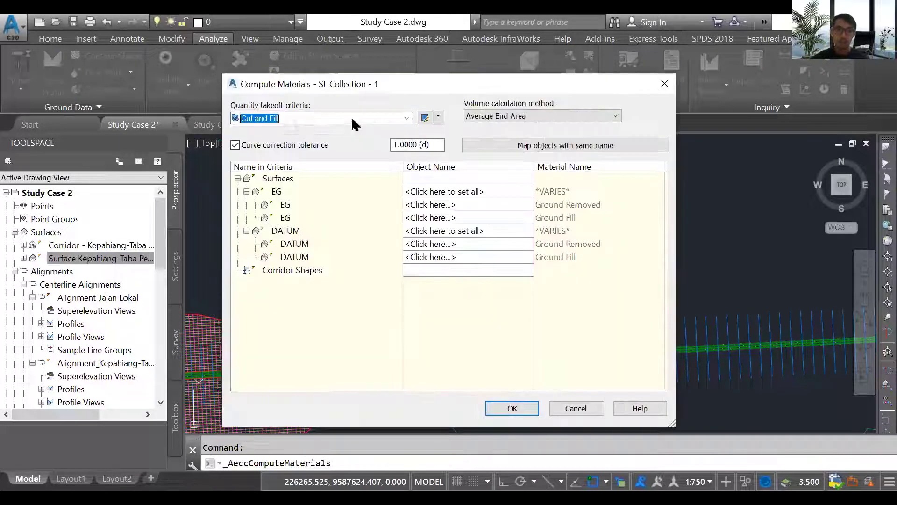
click(355, 118)
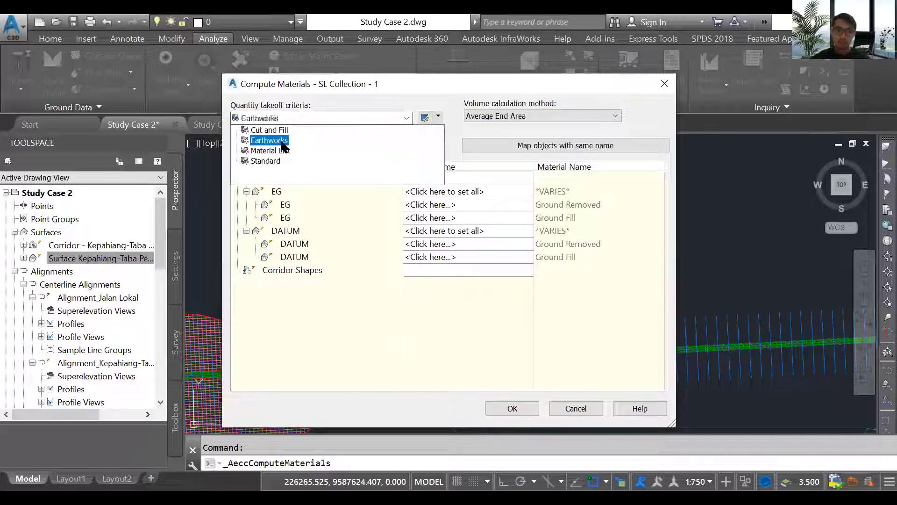
click(281, 140)
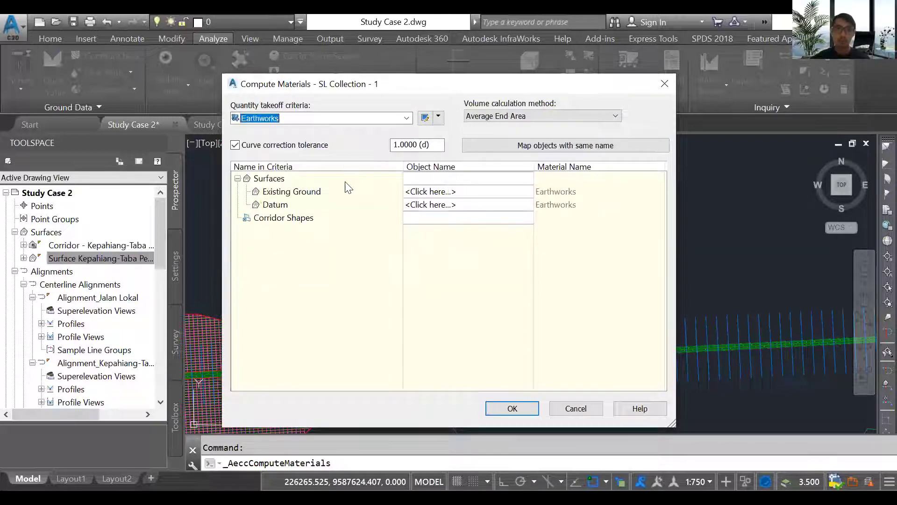
Assign Surface Kepahiang-Taba Penanjung as Existing Ground and the corridor surface as Datum, and compute the materials.
click(354, 193)
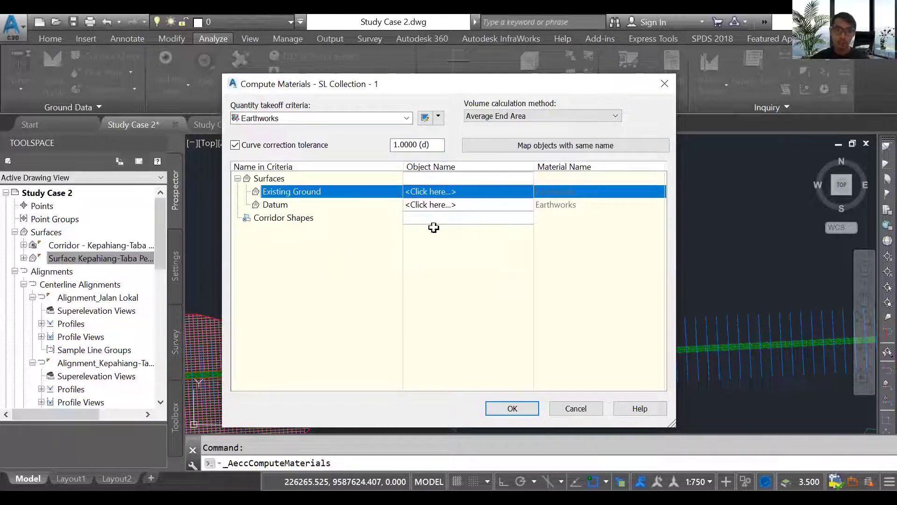
click(452, 192)
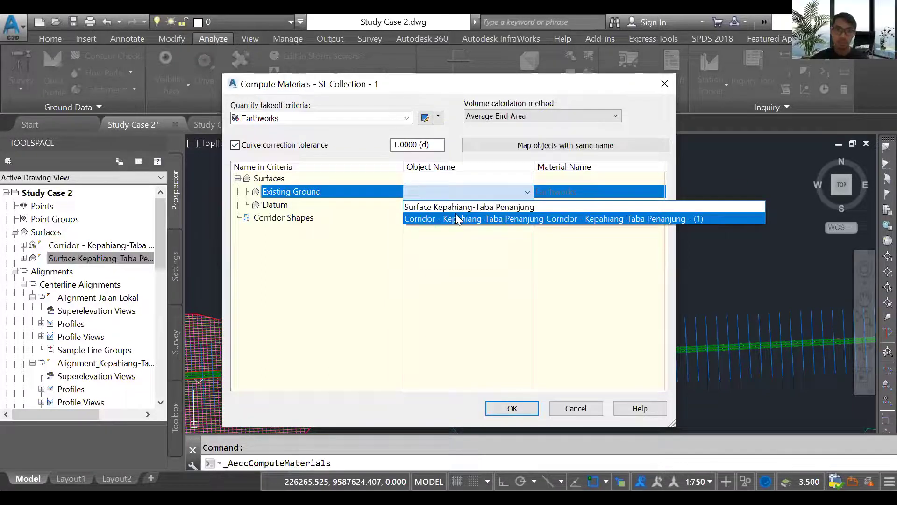
click(457, 207)
click(392, 204)
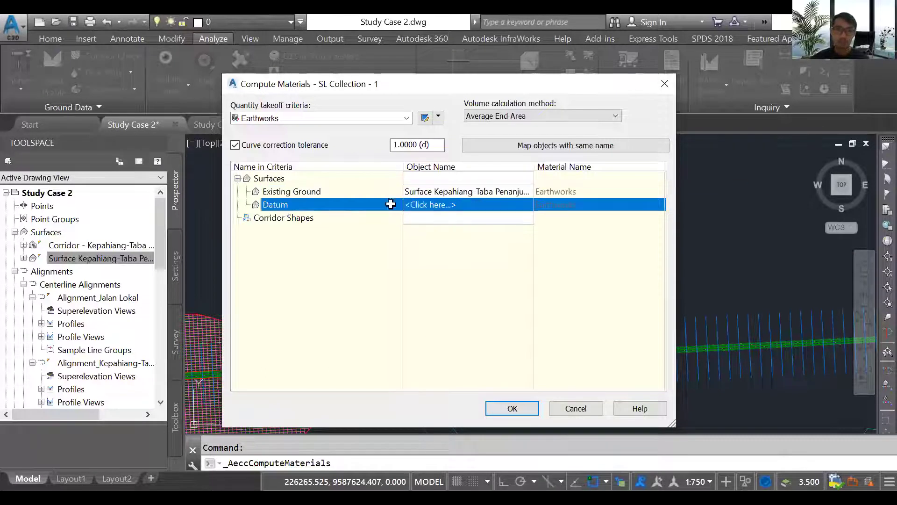
click(428, 205)
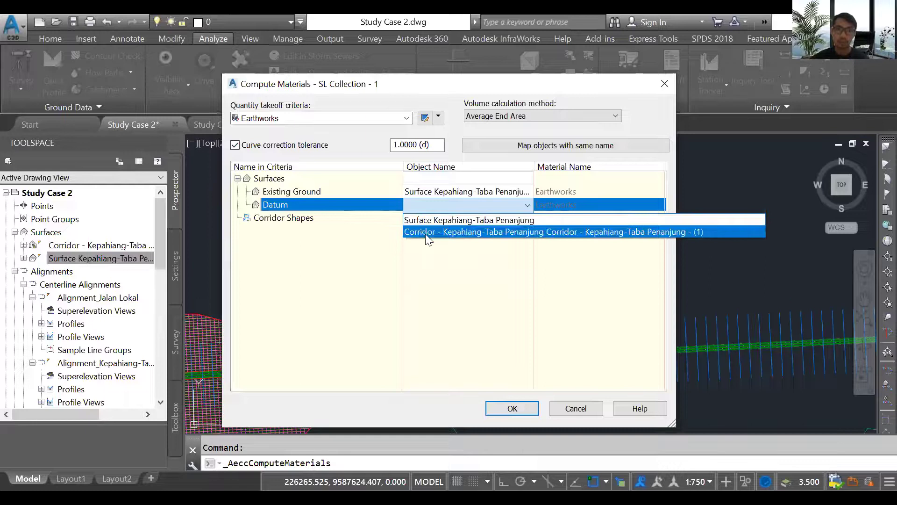
click(421, 232)
click(511, 410)
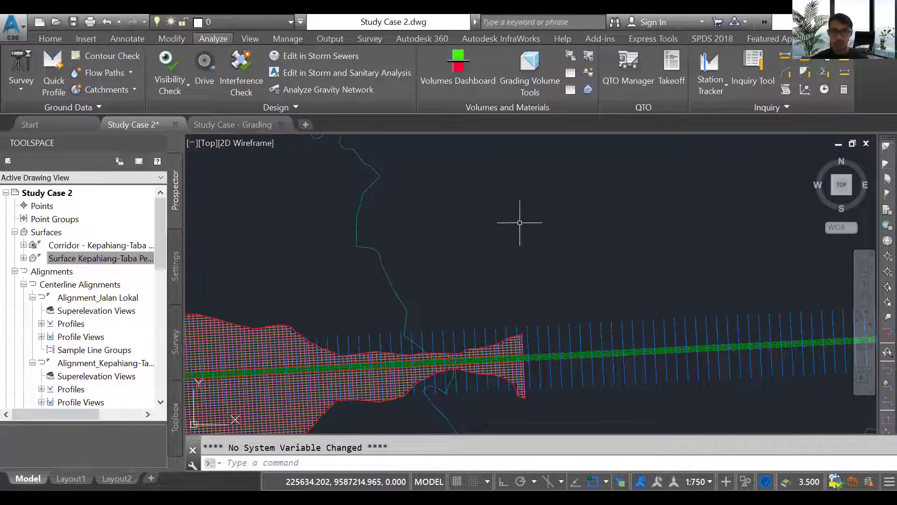
scroll(288, 282, down, 2)
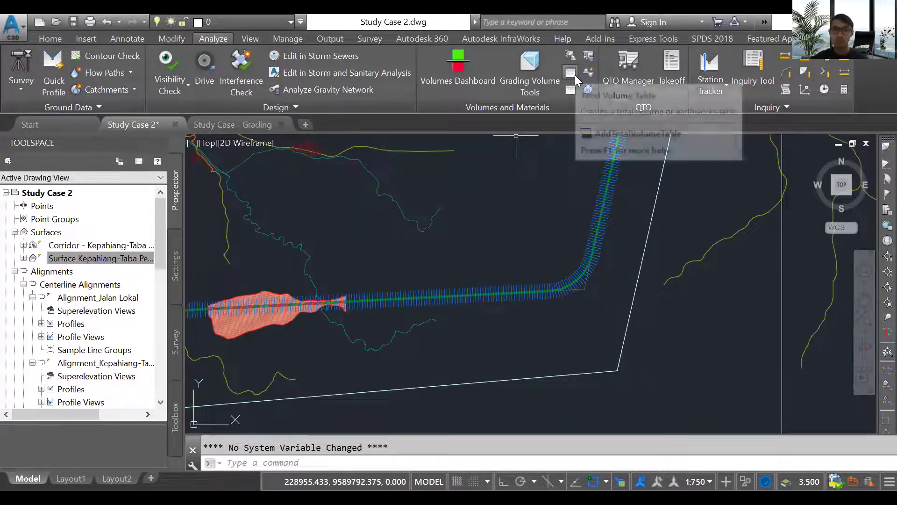
click(574, 75)
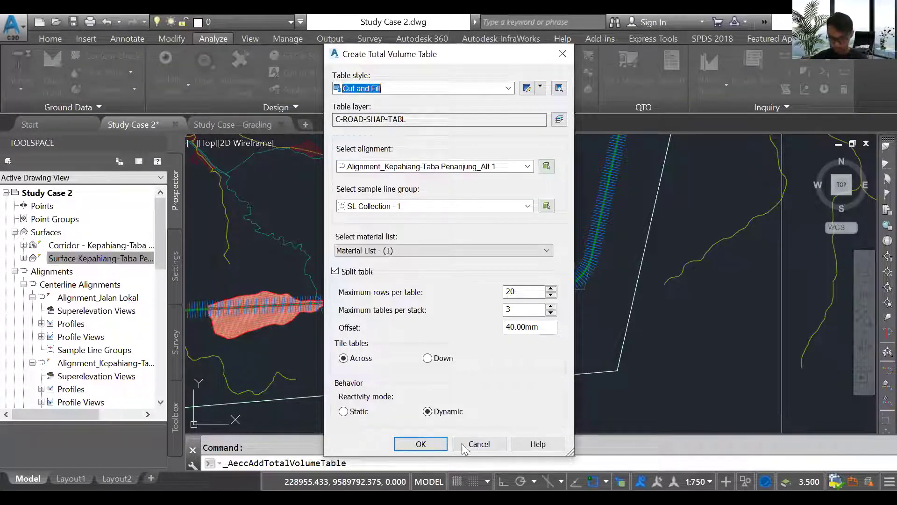
click(487, 443)
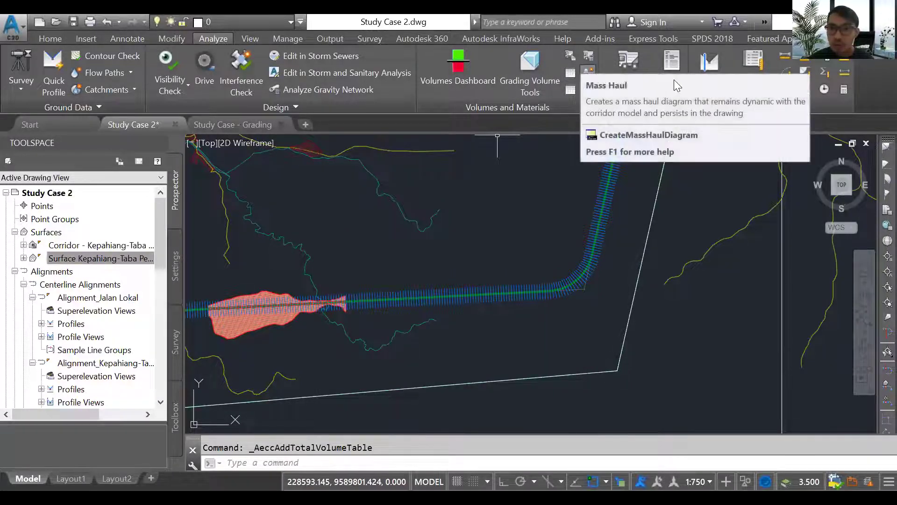
Create a Total Volume Table in Cut and Fill style from Material List - (1), placed in the empty area below the profile view.
click(573, 73)
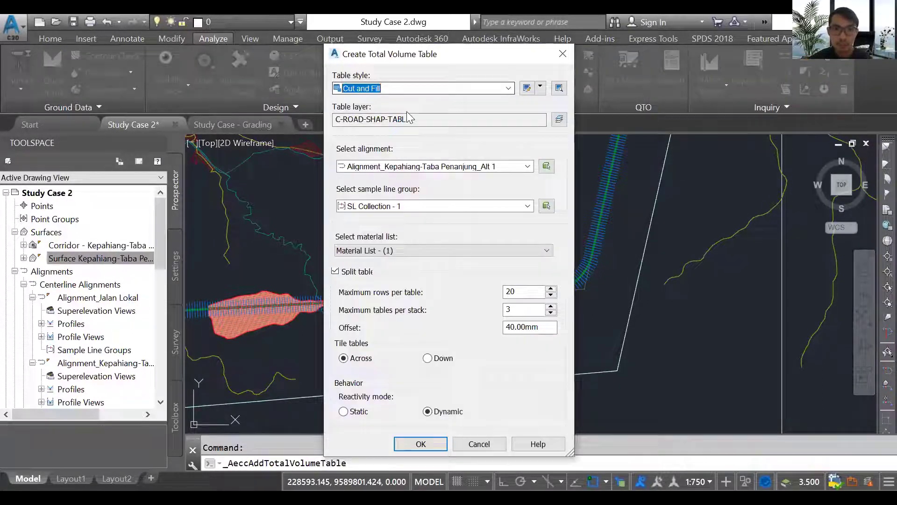
click(421, 444)
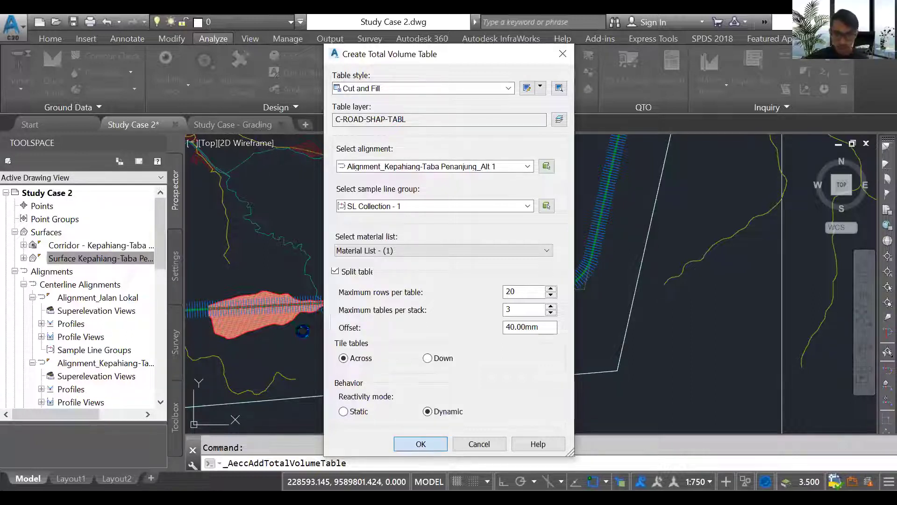
scroll(561, 321, down, 5)
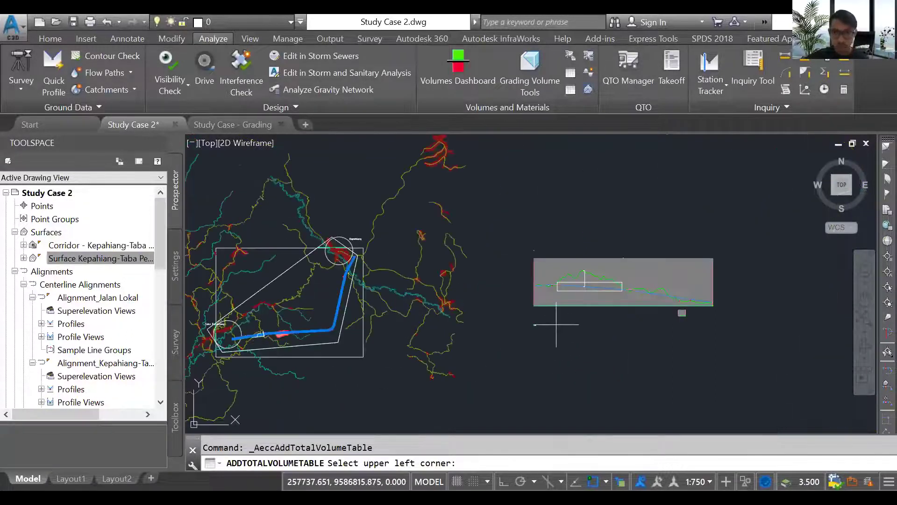
scroll(556, 304, up, 3)
scroll(563, 320, up, 4)
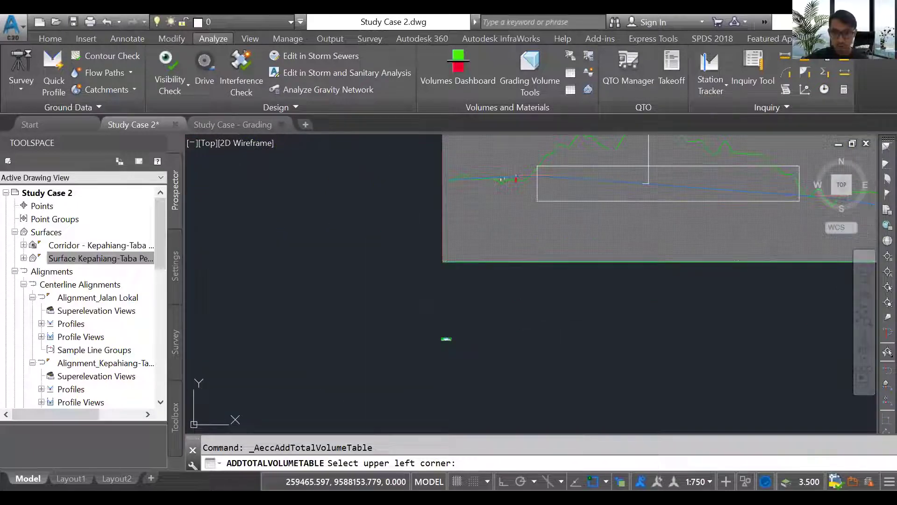
click(559, 321)
Examine the cut and fill areas, volumes and cumulative volumes per station in the first total volume table.
scroll(572, 351, up, 6)
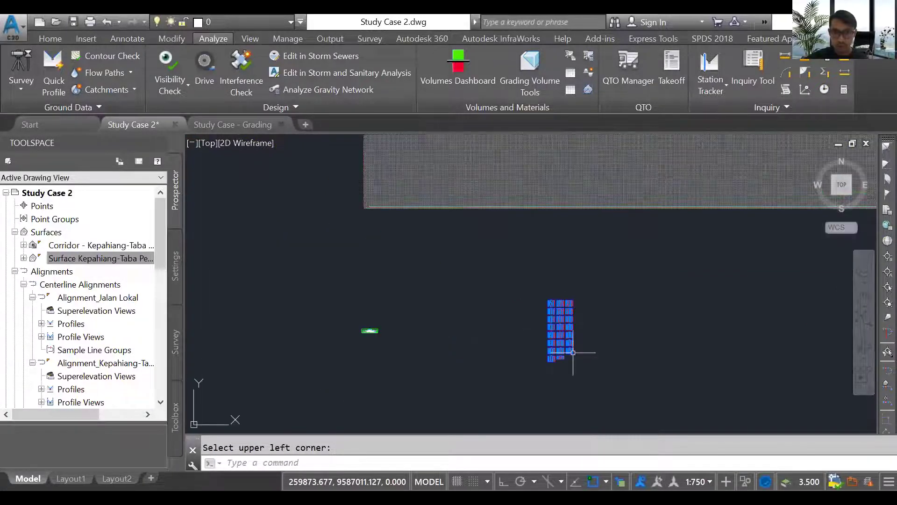
scroll(517, 218, up, 4)
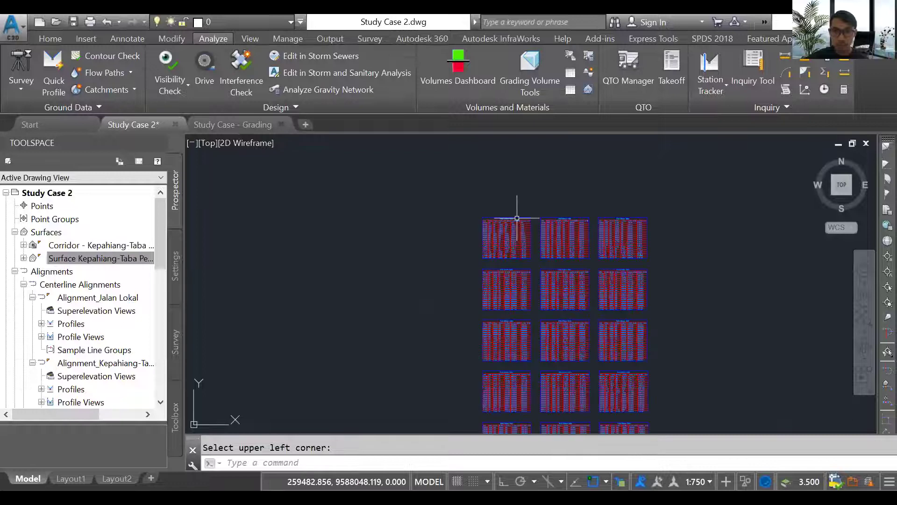
scroll(517, 218, up, 2)
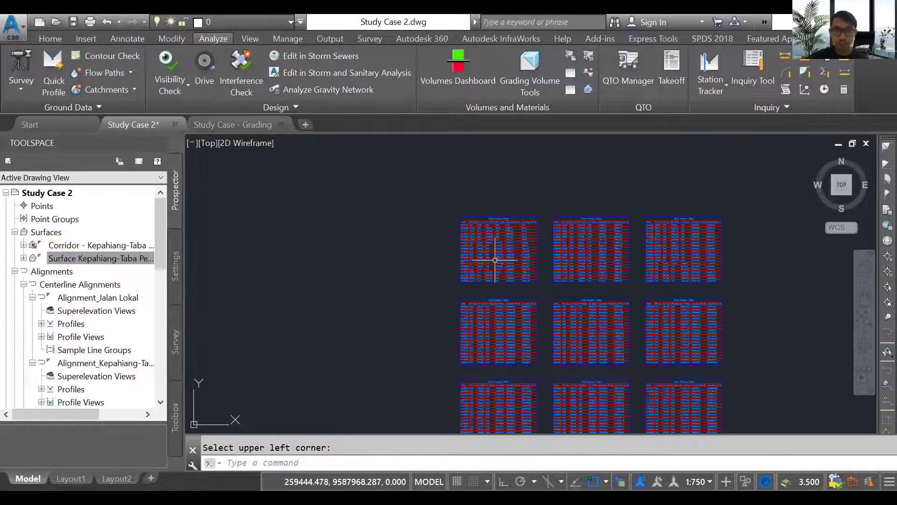
scroll(494, 259, up, 4)
scroll(467, 236, up, 2)
scroll(402, 212, up, 2)
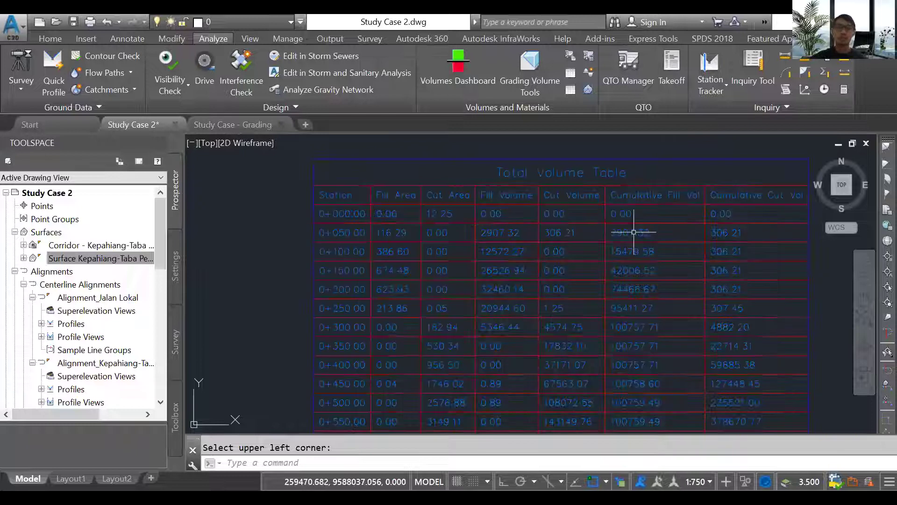
scroll(634, 232, down, 4)
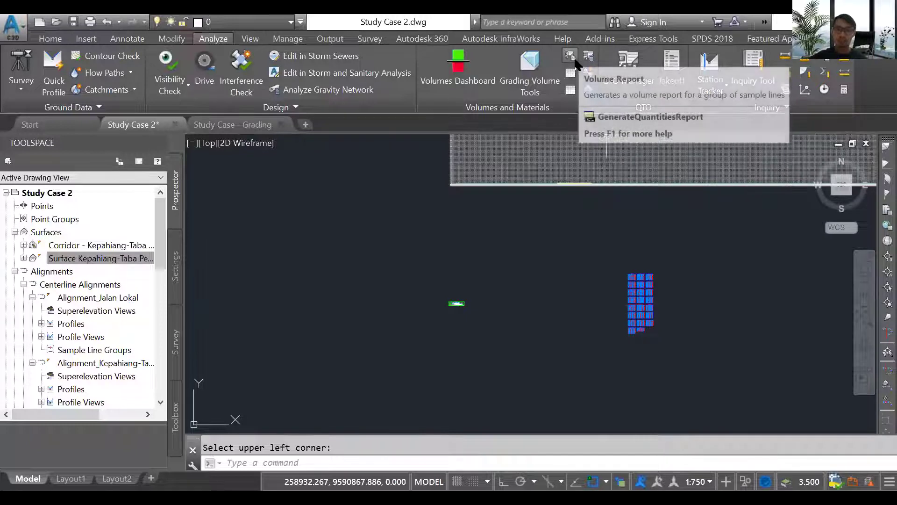
Generate a volume report for the Kepahiang-Taba Penanjung alignment's SL Collection - 1 using Material List - (1).
click(589, 55)
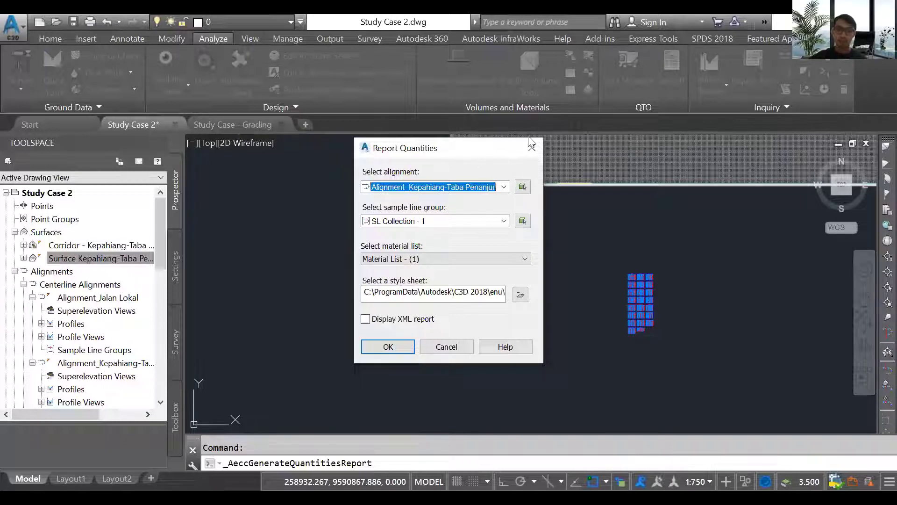
key(Return)
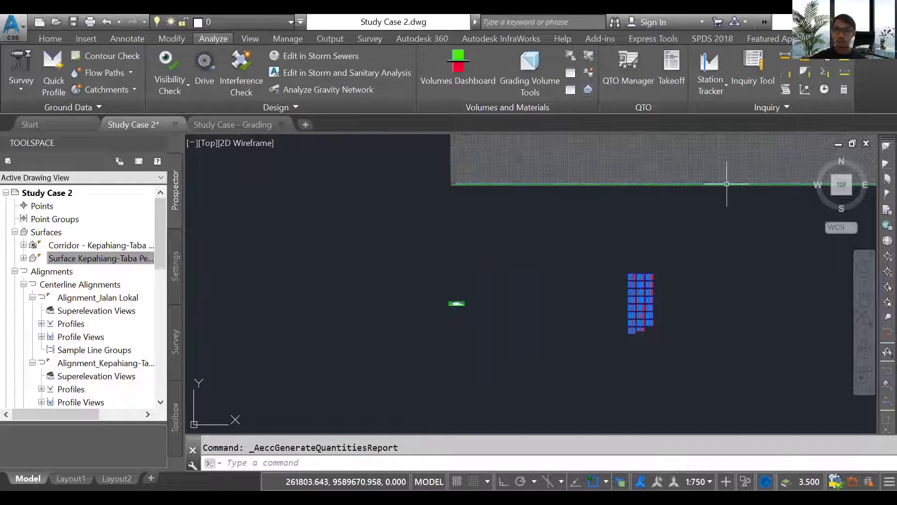
click(571, 55)
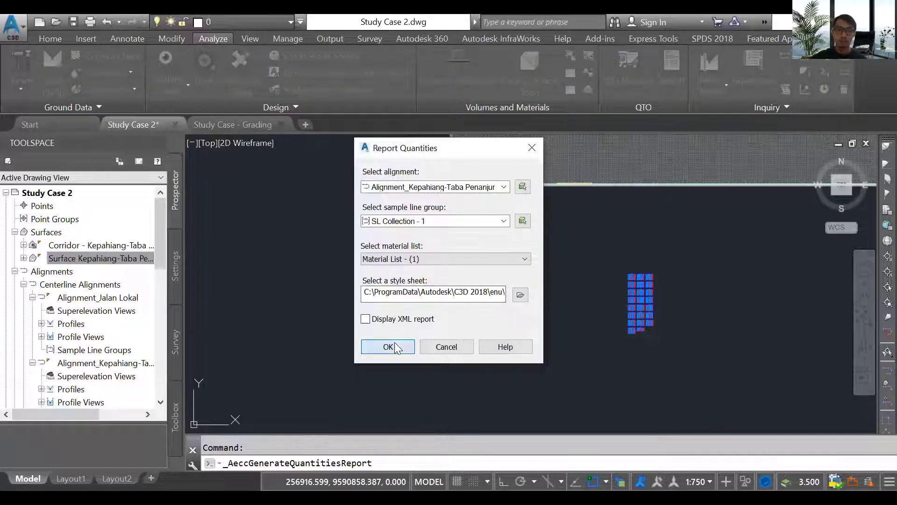
click(389, 346)
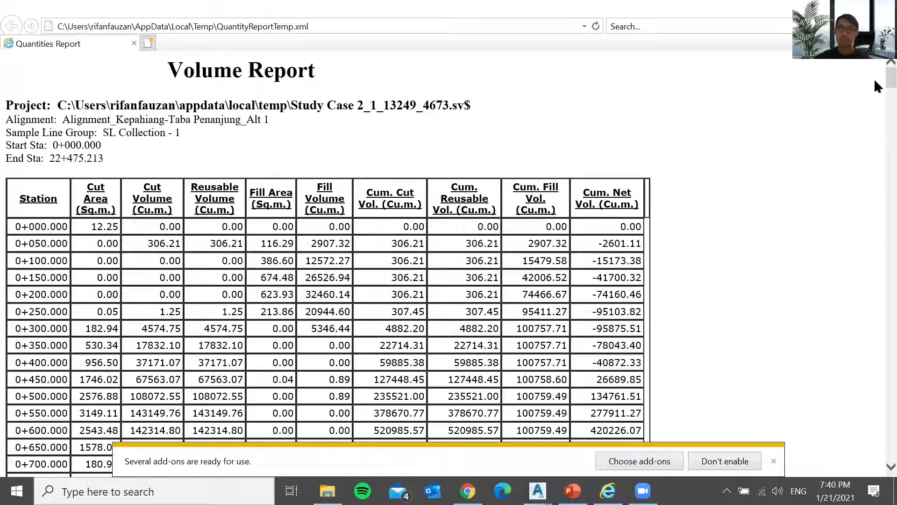
Examine the volume report's cut, fill and cumulative volumes per station along the alignment.
scroll(874, 93, down, 1)
scroll(874, 215, down, 5)
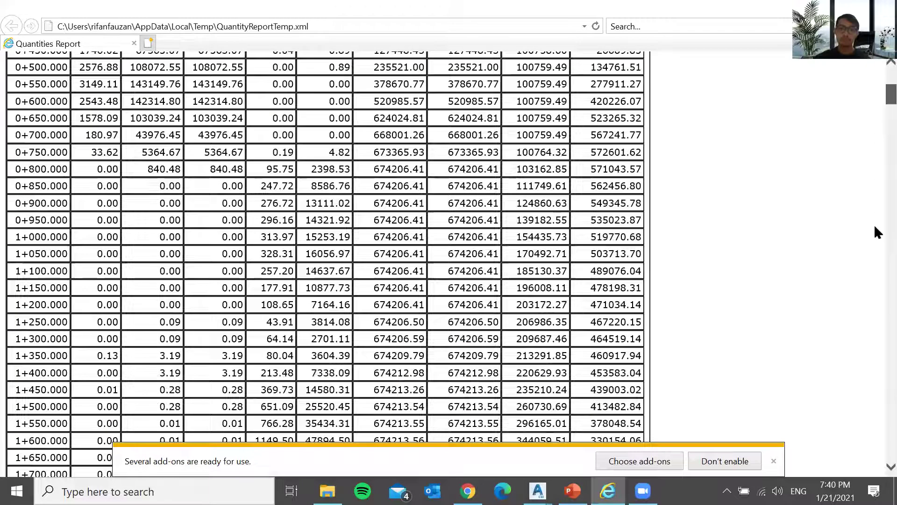
scroll(875, 145, down, 20)
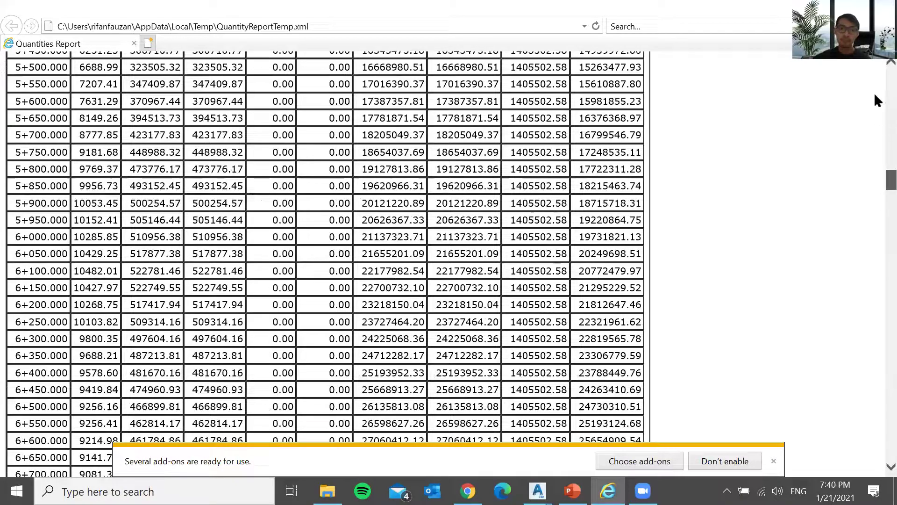
scroll(592, 187, up, 20)
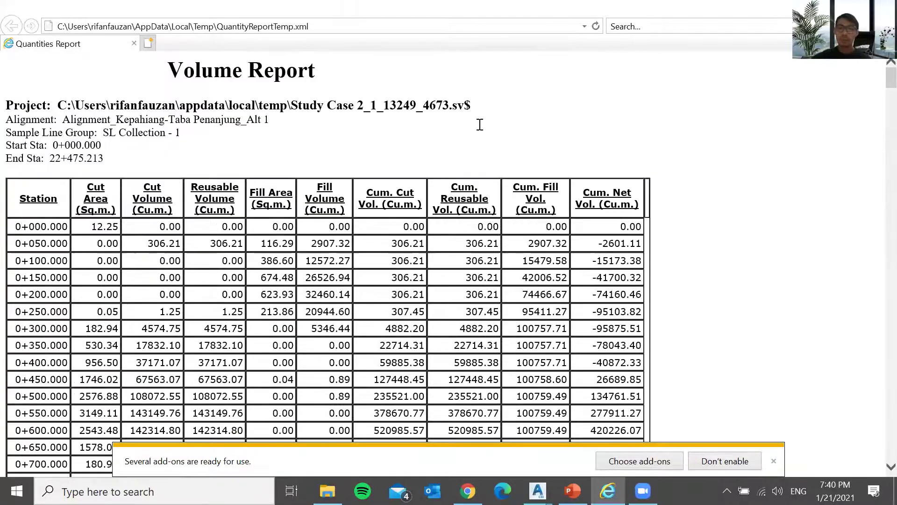
scroll(477, 124, down, 1)
scroll(456, 167, down, 1)
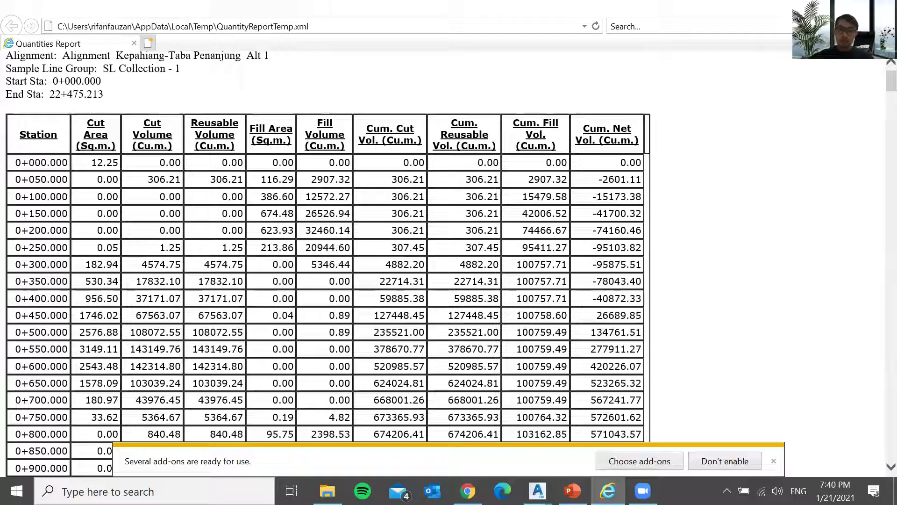
Switch back to Civil 3D and examine the sample lines between the two wide corridor stretches, comparing them with the volume report.
key(alt+Tab)
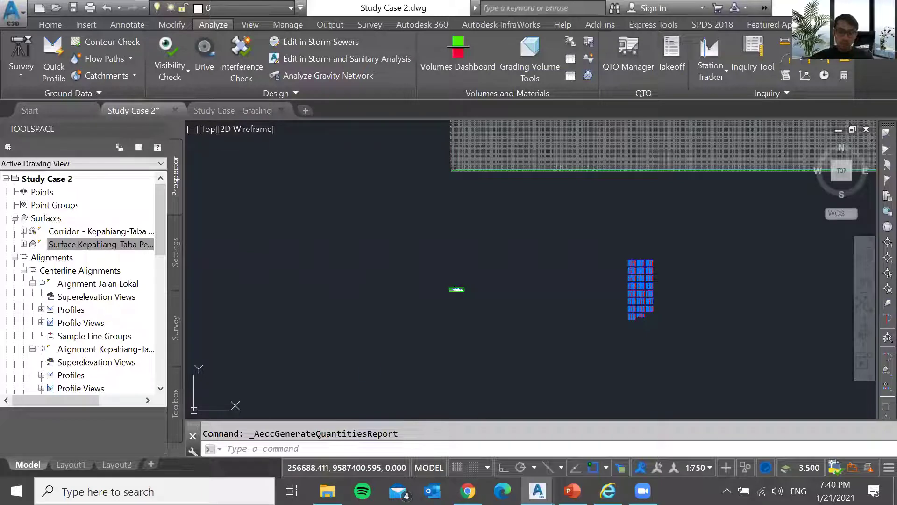
key(Escape)
scroll(331, 344, up, 3)
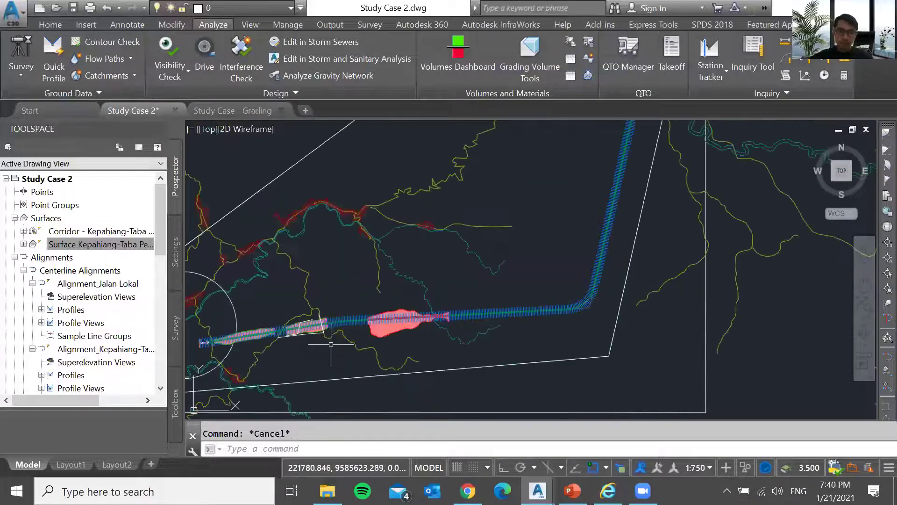
scroll(330, 344, up, 5)
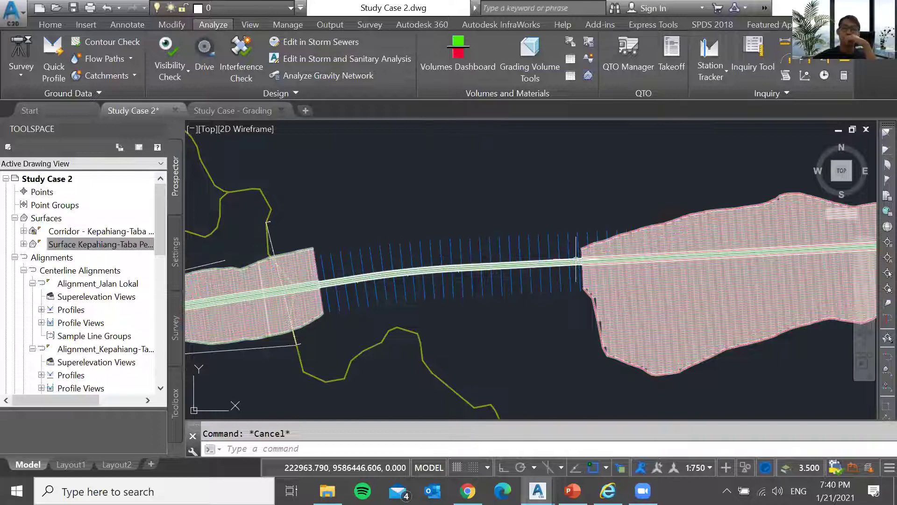
mouse_move(576, 259)
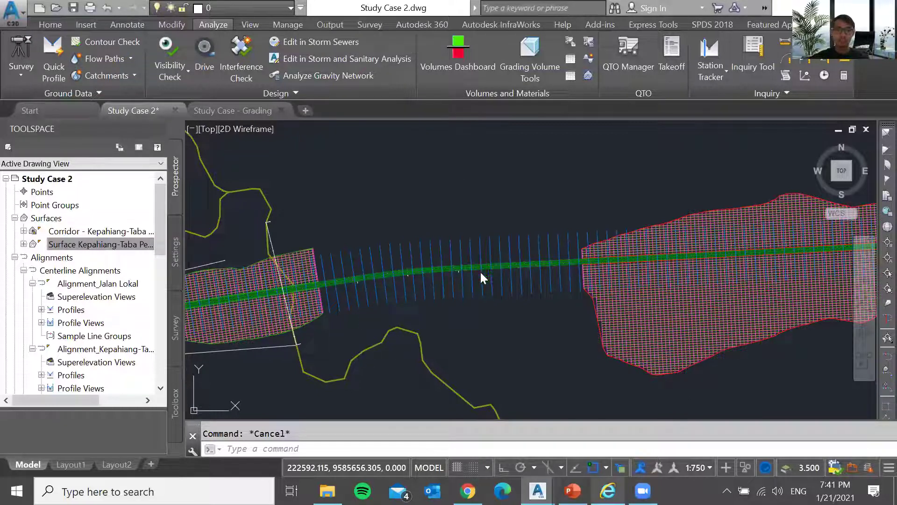
key(alt+Tab)
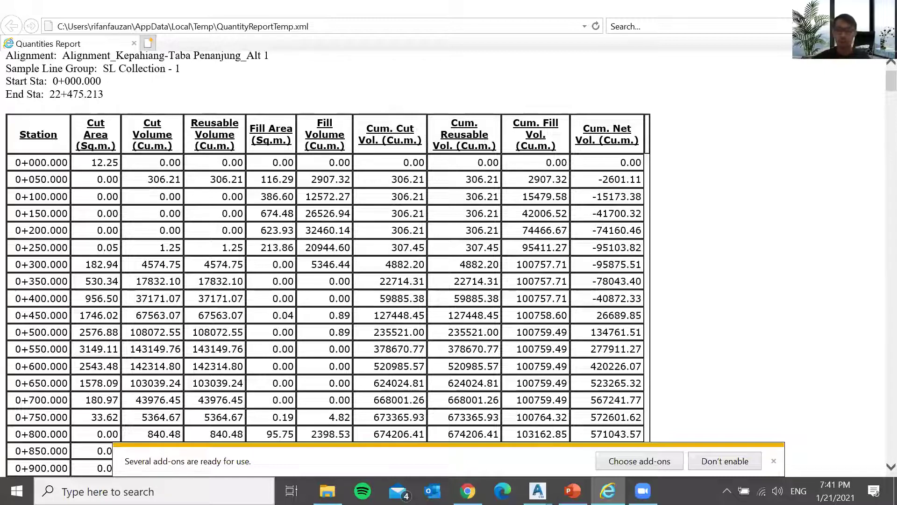
key(alt+Tab)
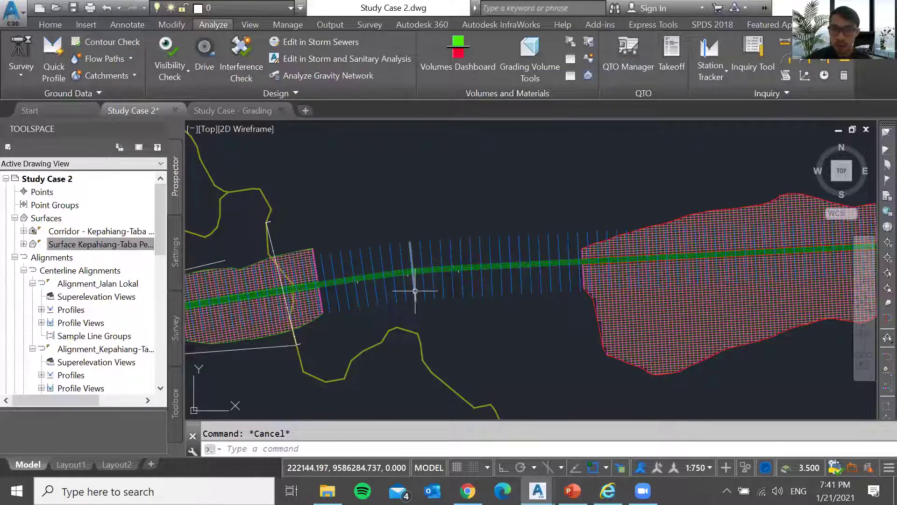
Examine the main alignment's profile view around the white rectangle marking the deep cut, along with the section view below it.
scroll(415, 291, down, 10)
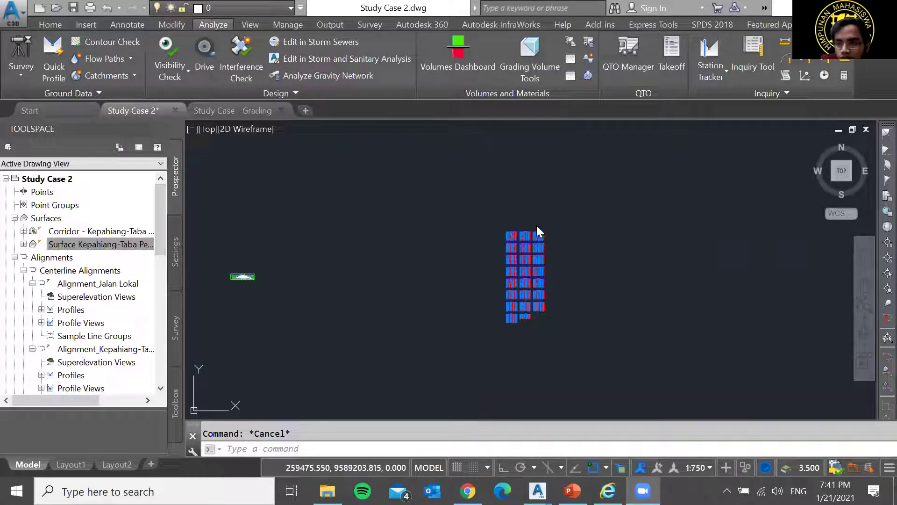
scroll(661, 274, down, 8)
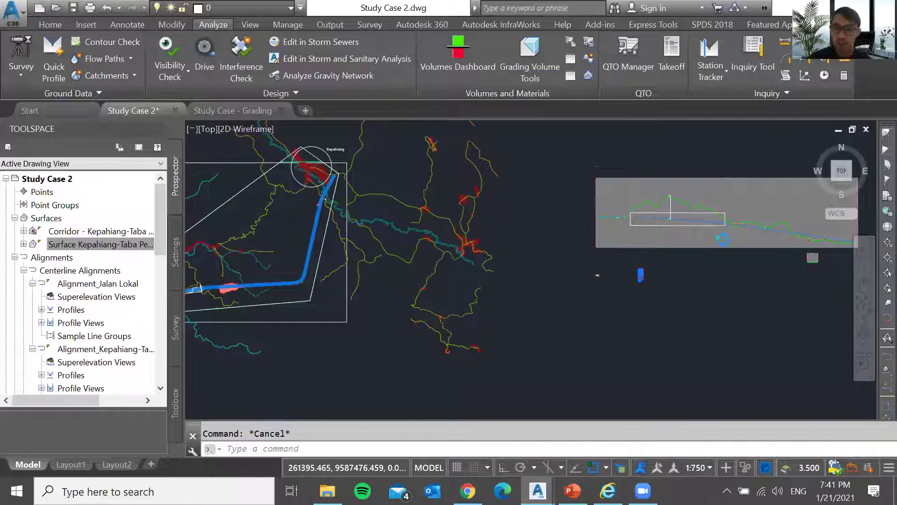
scroll(722, 239, up, 6)
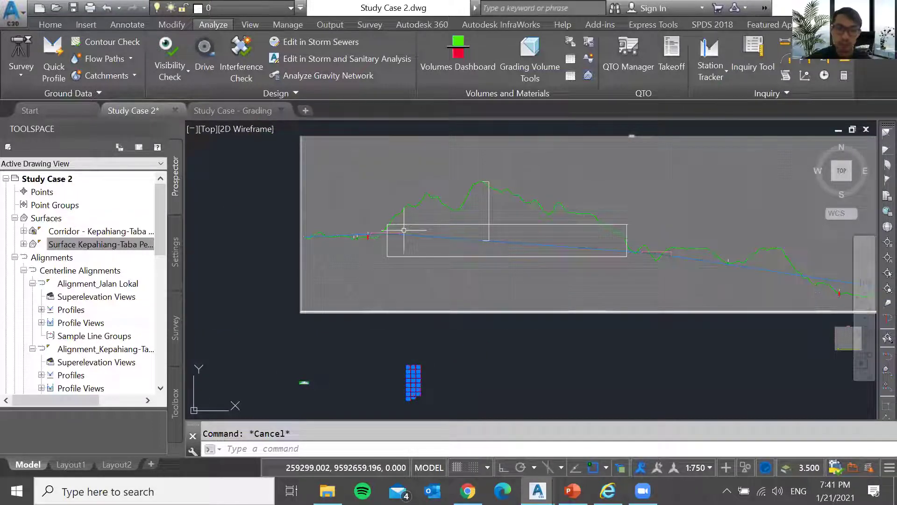
scroll(404, 230, up, 2)
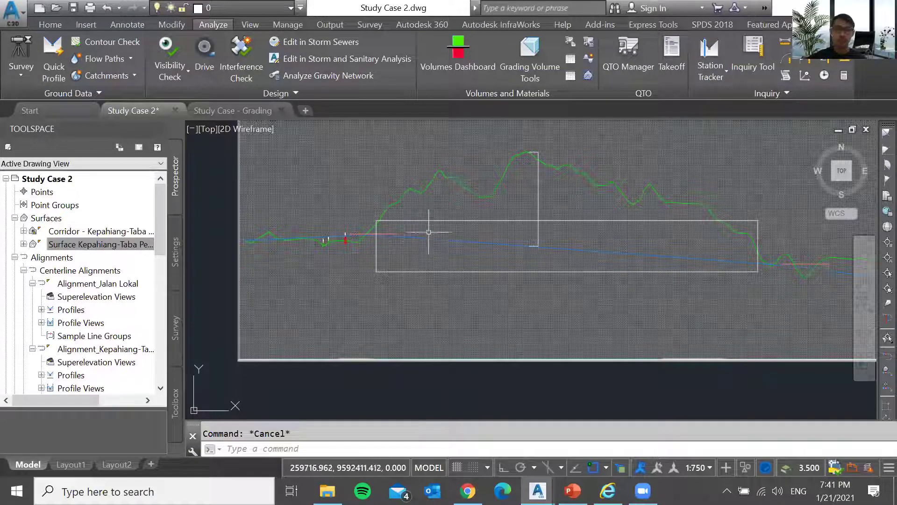
scroll(516, 172, down, 6)
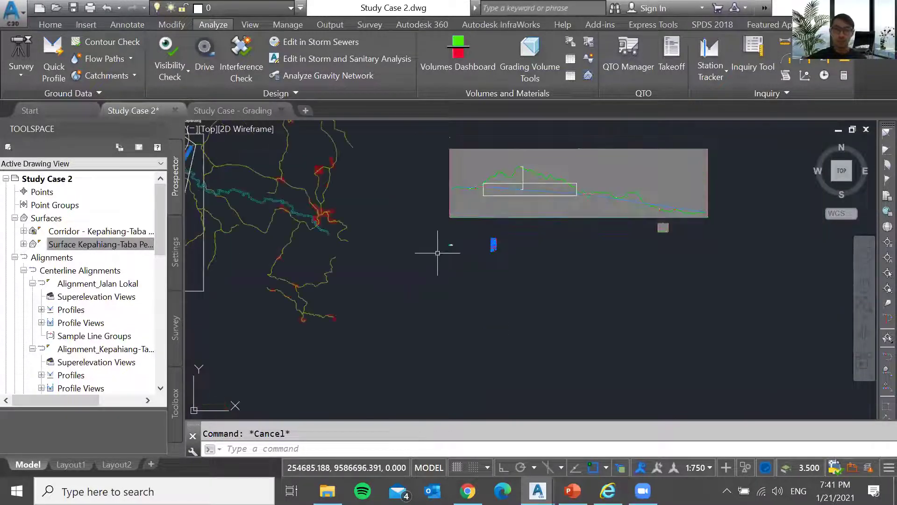
scroll(442, 243, up, 6)
scroll(472, 249, up, 10)
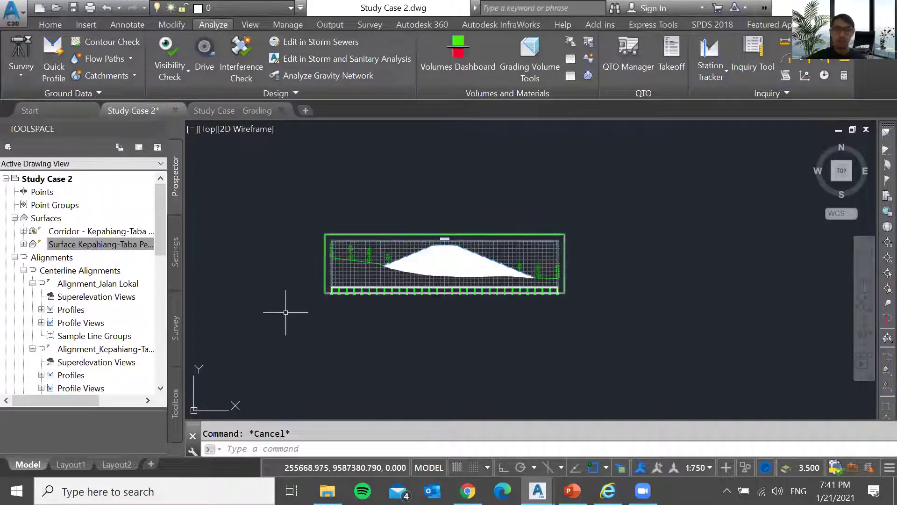
scroll(281, 316, down, 5)
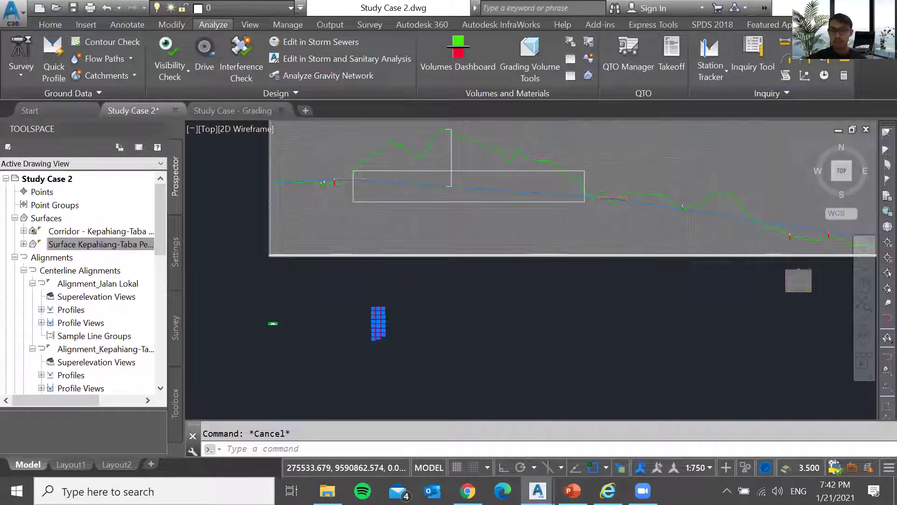
scroll(829, 227, up, 4)
scroll(545, 264, down, 5)
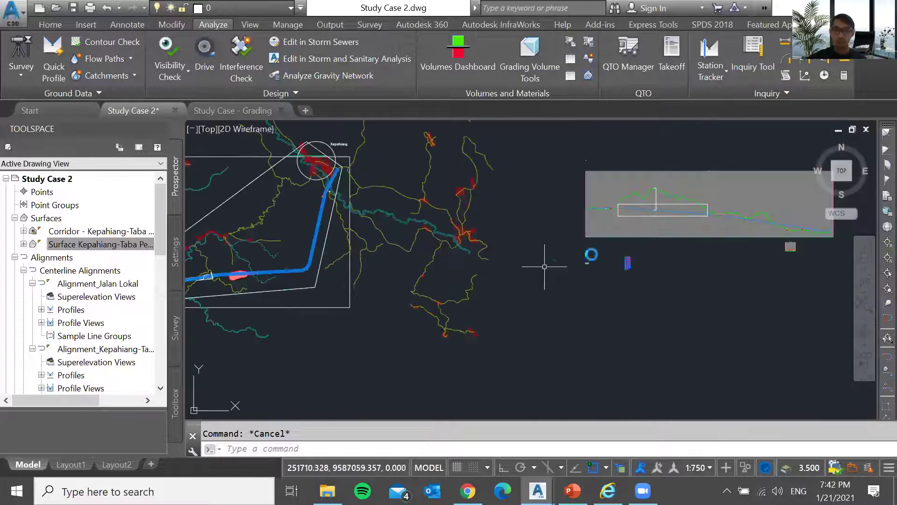
scroll(518, 304, down, 4)
Draw a vertical construction line through the left side of the embankment crest in the section view at station 20+050.00.
scroll(519, 305, up, 8)
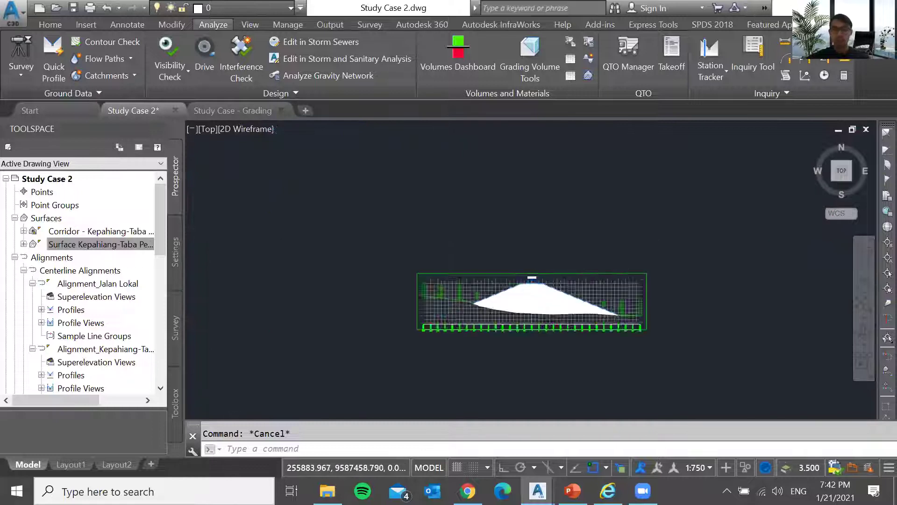
scroll(525, 285, up, 2)
text(p)
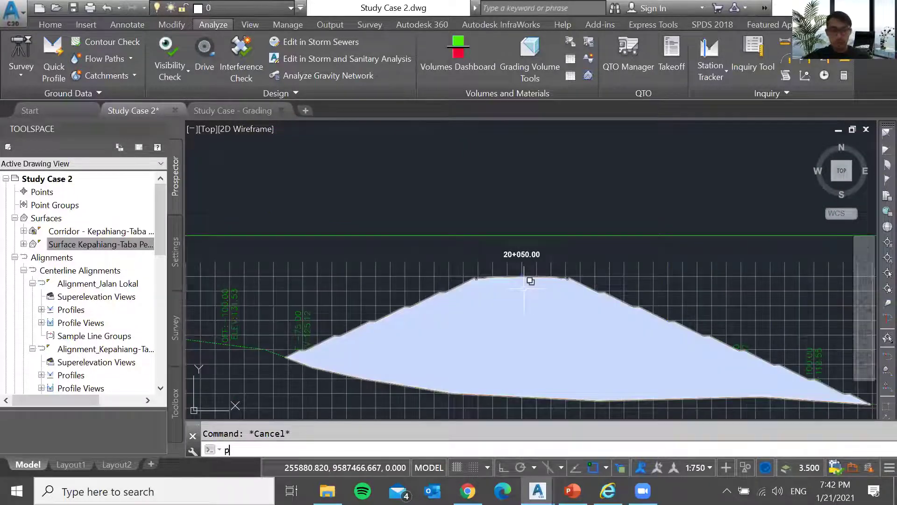
text(l)
key(Return)
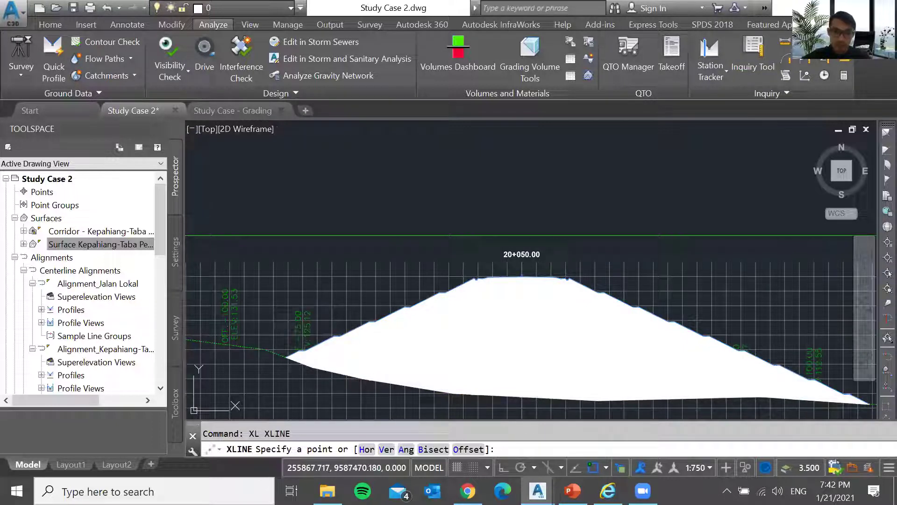
click(486, 278)
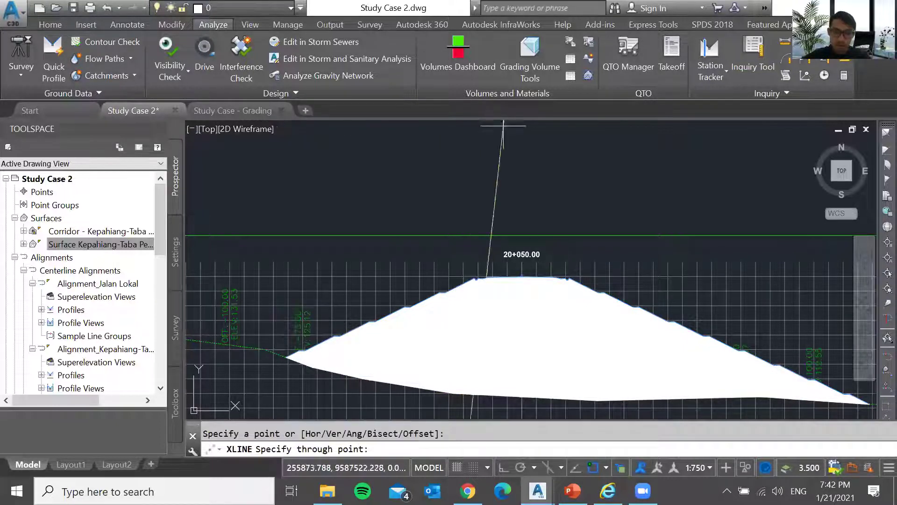
click(486, 147)
key(Escape)
Copy the vertical construction line to the right side of the embankment crest in the 20+050.00 section view.
click(496, 176)
click(448, 182)
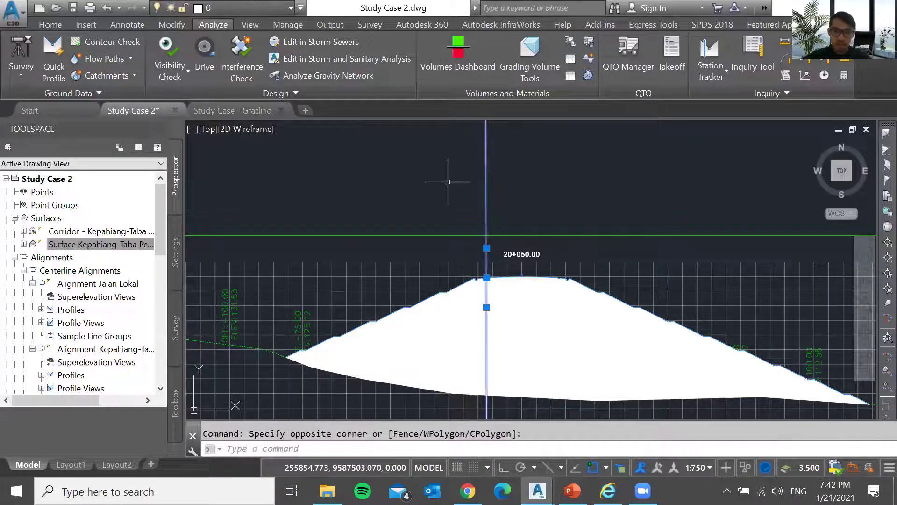
text(m)
key(Escape)
click(524, 184)
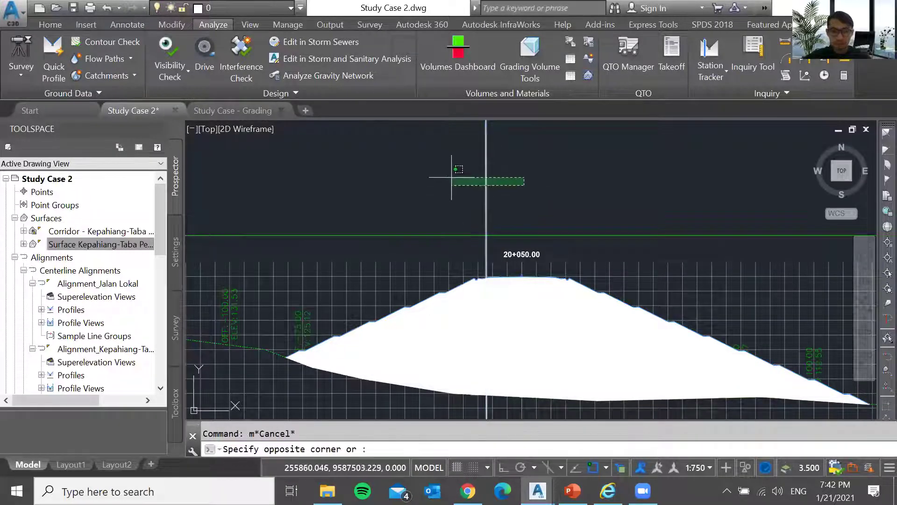
click(452, 177)
text(co)
key(Return)
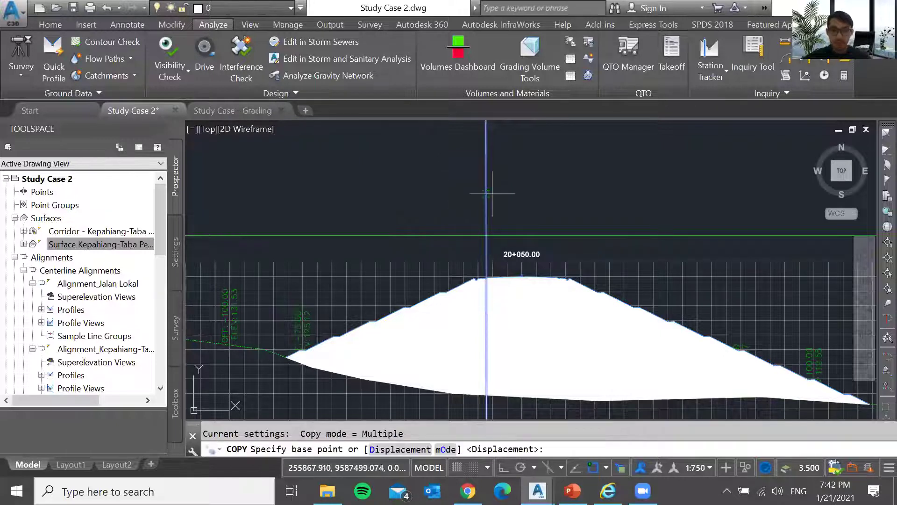
click(488, 193)
click(560, 192)
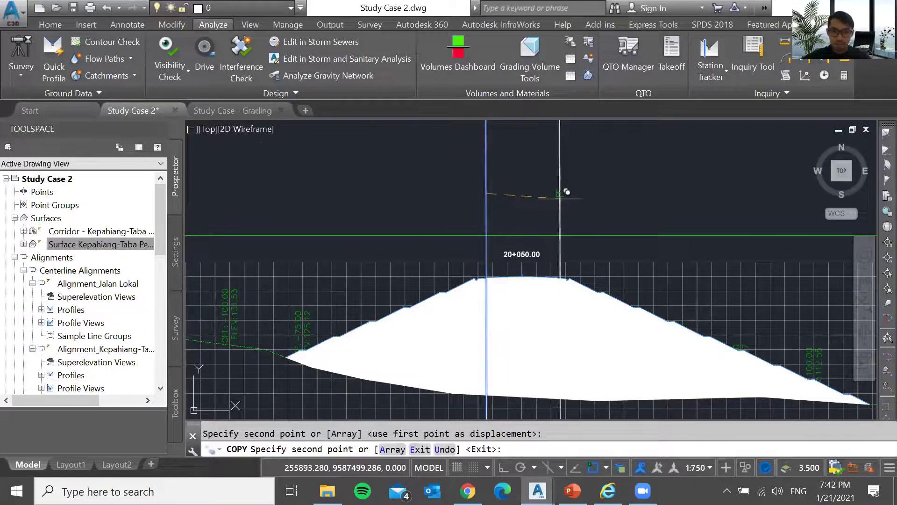
key(Escape)
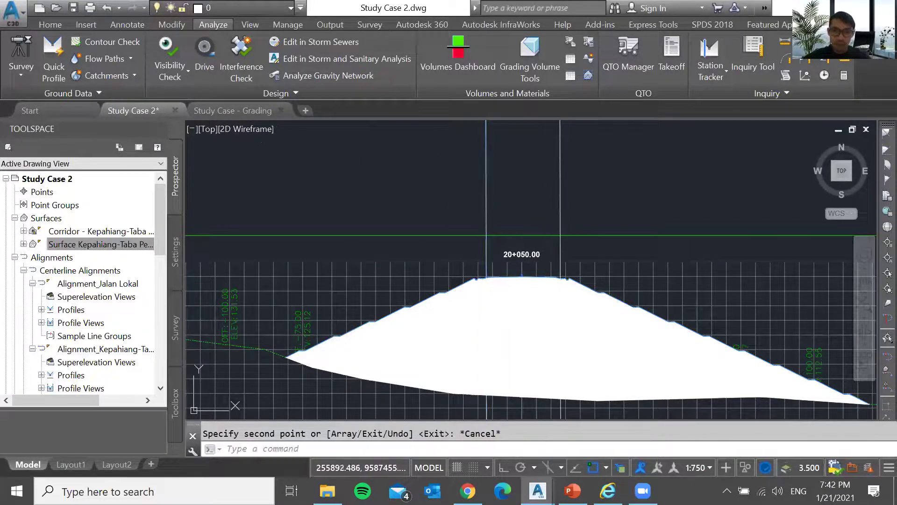
Change the color of both vertical construction lines to Cyan and close the properties.
click(581, 196)
click(348, 150)
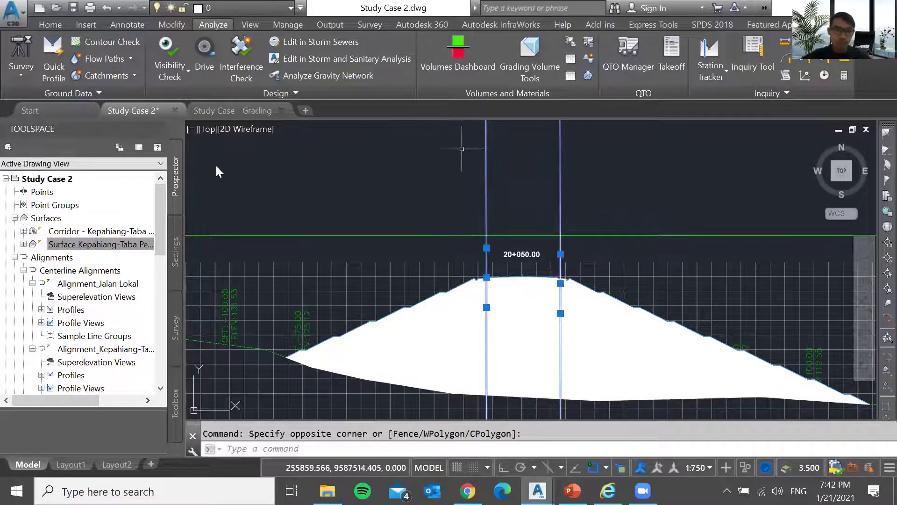
key(ctrl+1)
click(210, 167)
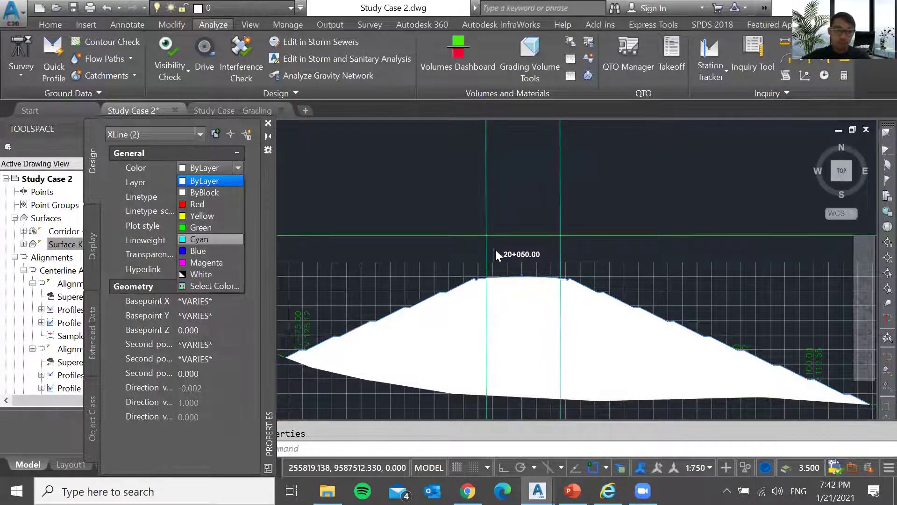
click(211, 239)
key(Escape)
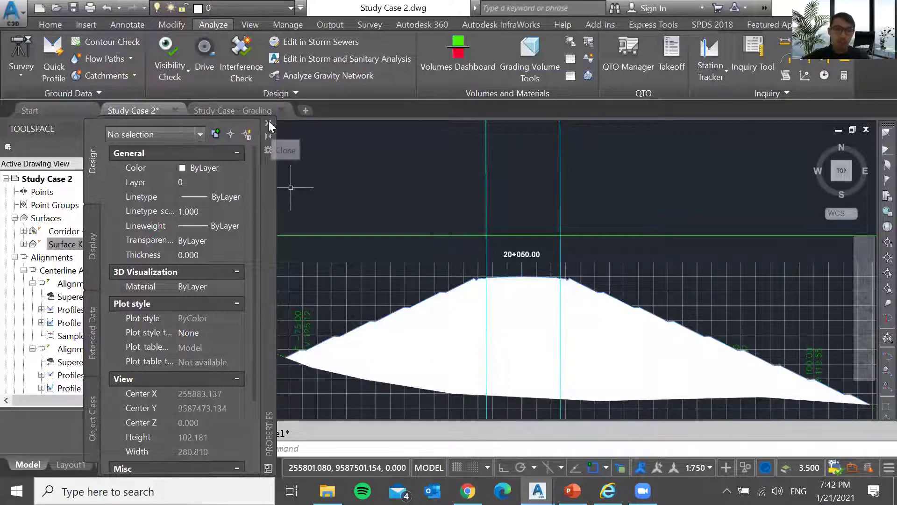
click(269, 123)
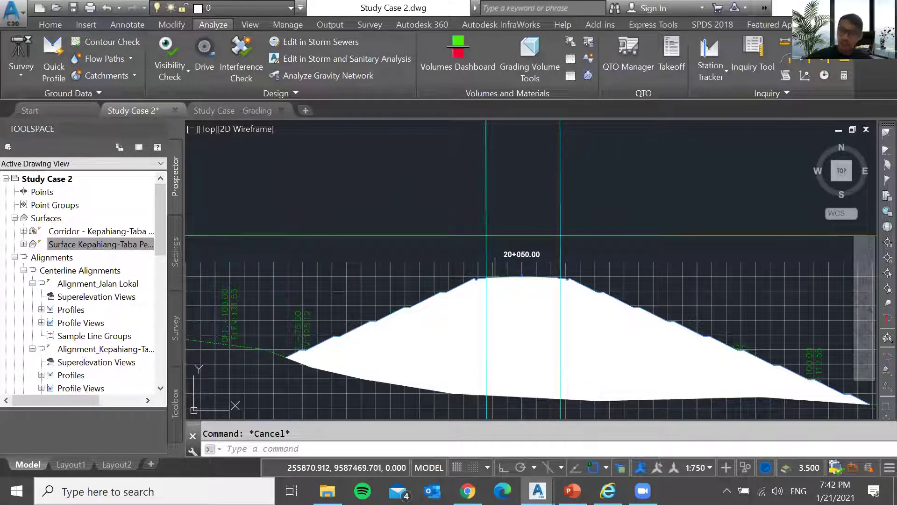
Erase both vertical construction lines from the section view at station 20+050.00.
click(589, 206)
click(453, 171)
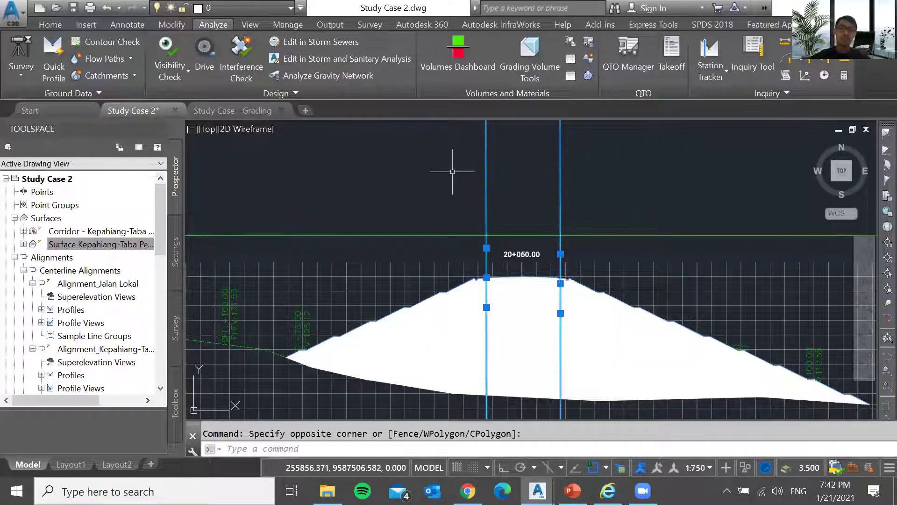
key(Delete)
scroll(499, 292, down, 4)
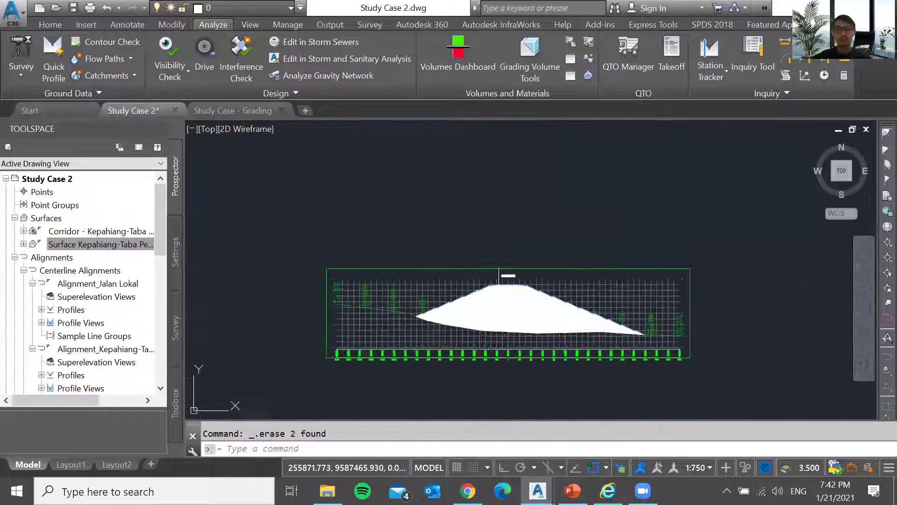
scroll(499, 290, down, 5)
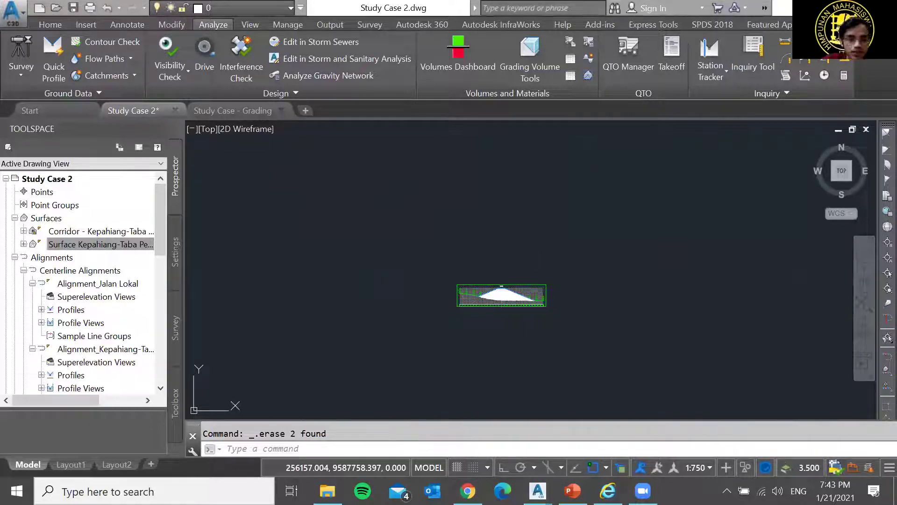
Save the Study Case 2 drawing and switch to the Study Case - Grading drawing.
mouse_move(512, 214)
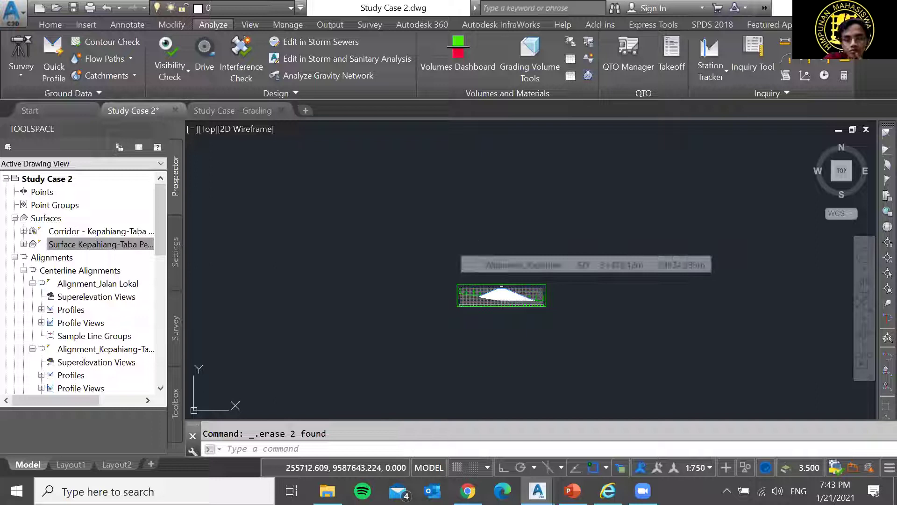
key(ctrl+s)
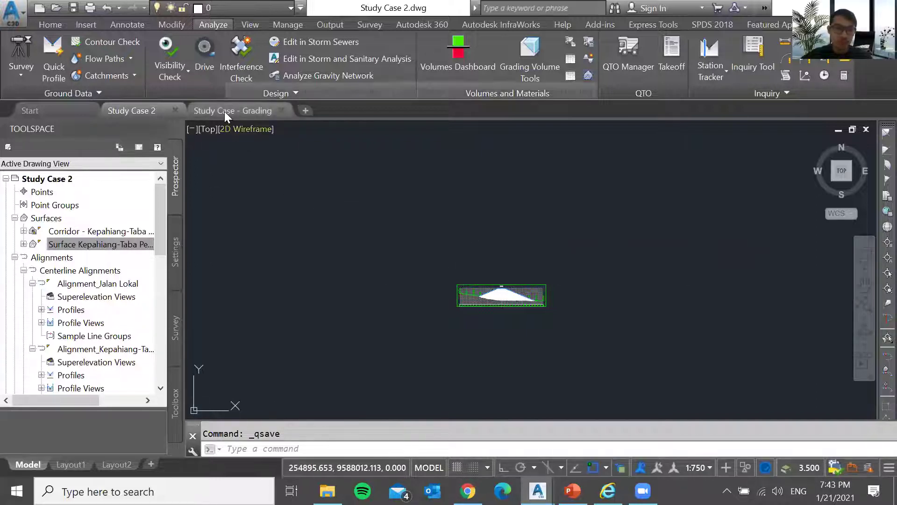
click(225, 111)
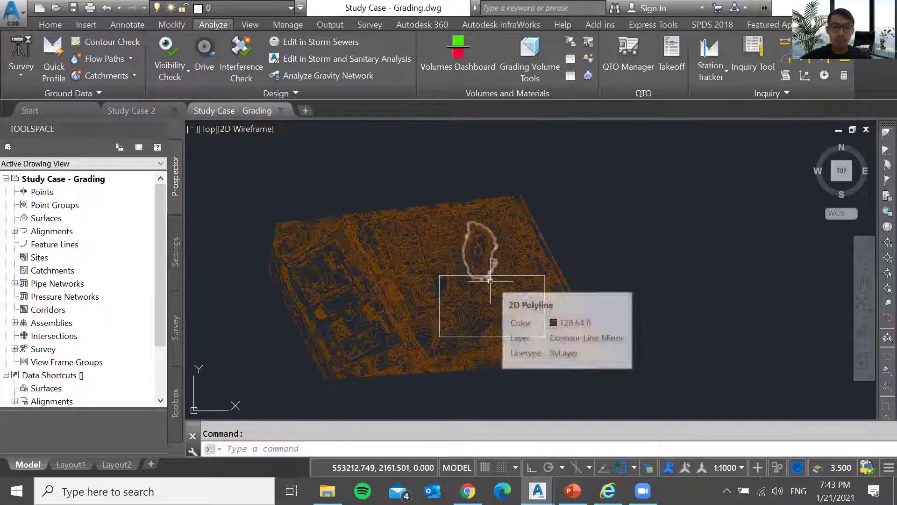
Isolate the contour line layers with LAYISO, using contours crossed by a selection window north of the white rectangle.
mouse_move(486, 289)
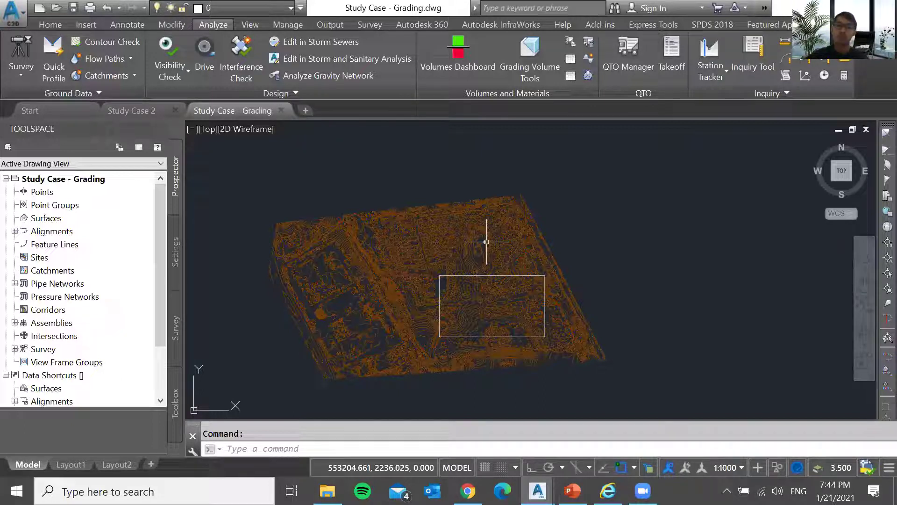
mouse_move(488, 239)
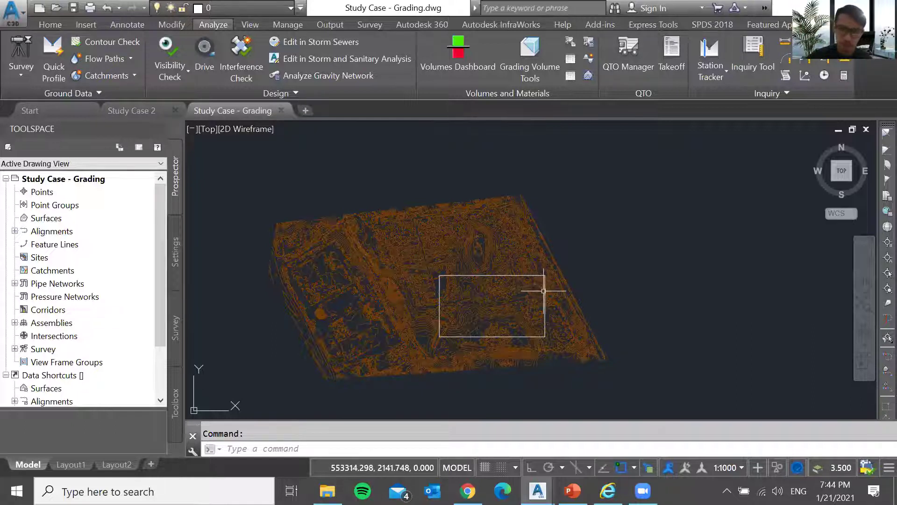
mouse_move(520, 335)
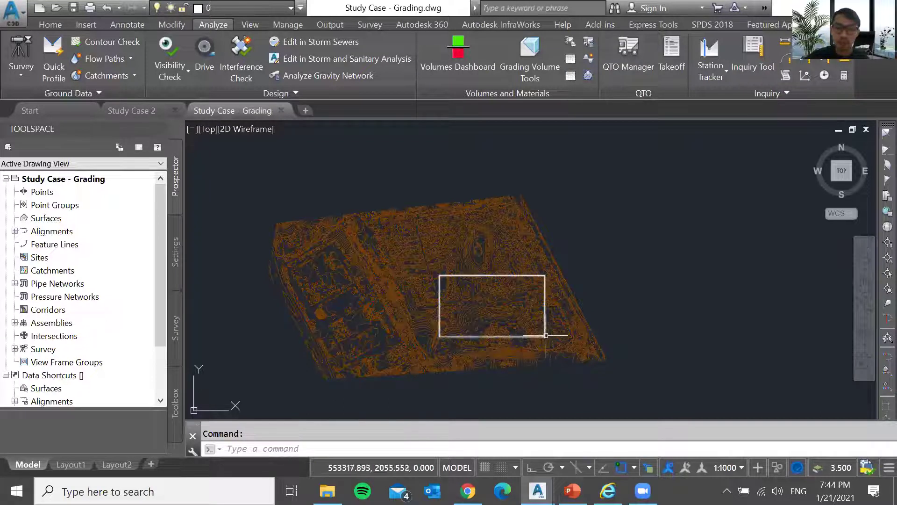
scroll(546, 335, up, 2)
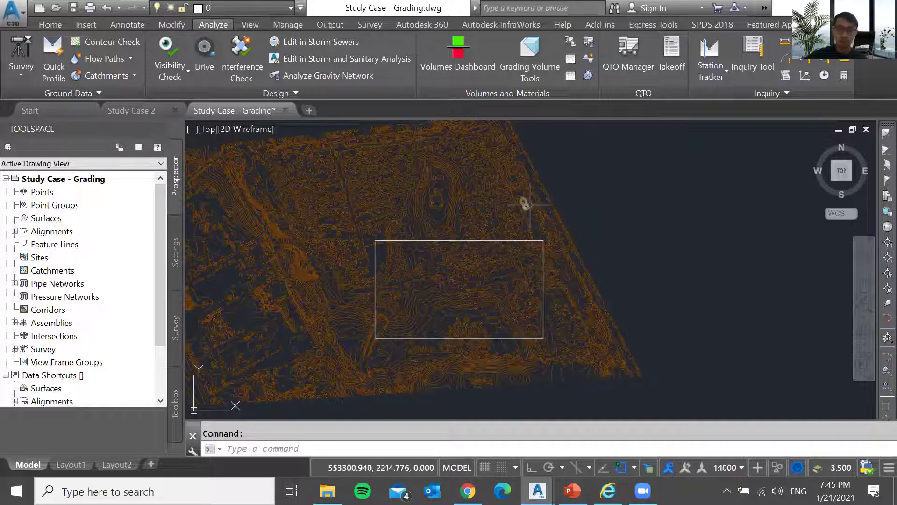
scroll(640, 318, down, 2)
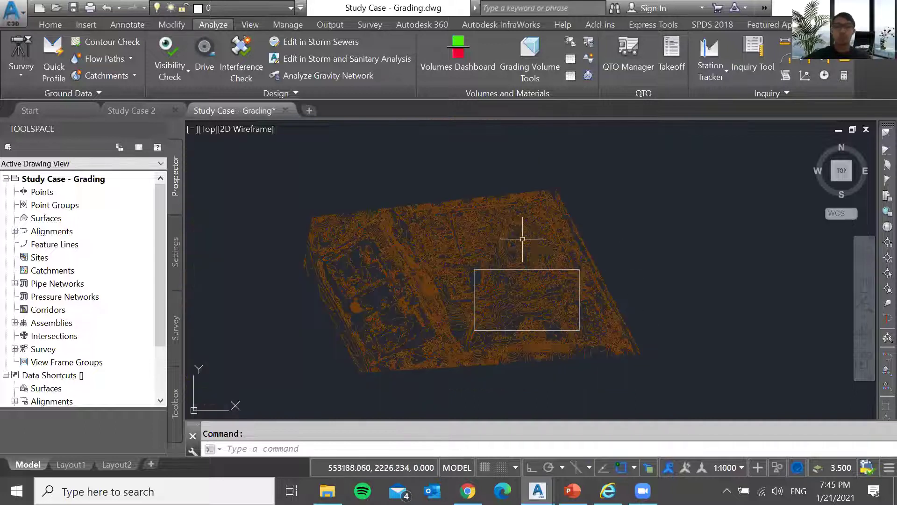
click(637, 260)
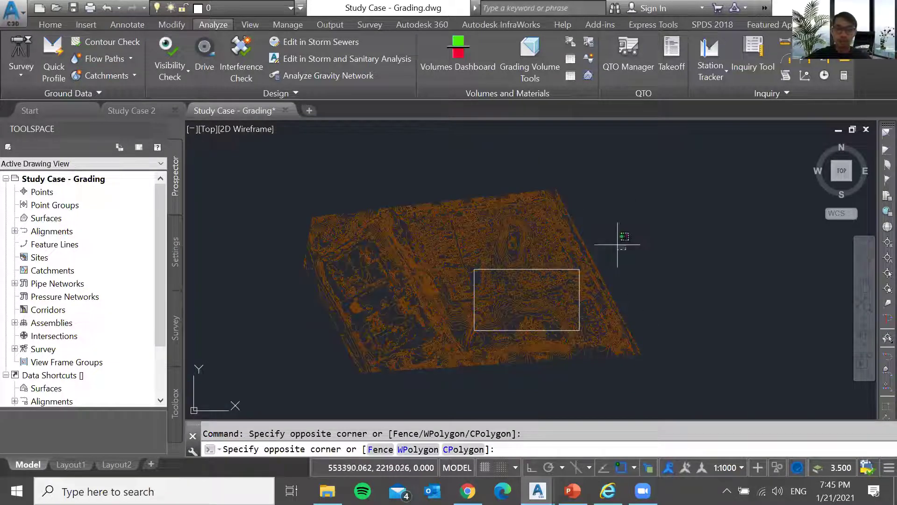
text(1)
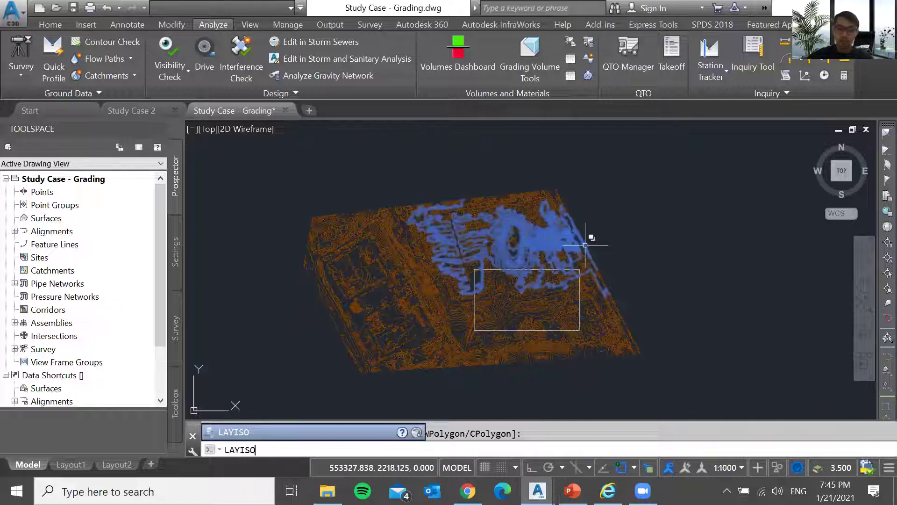
key(Return)
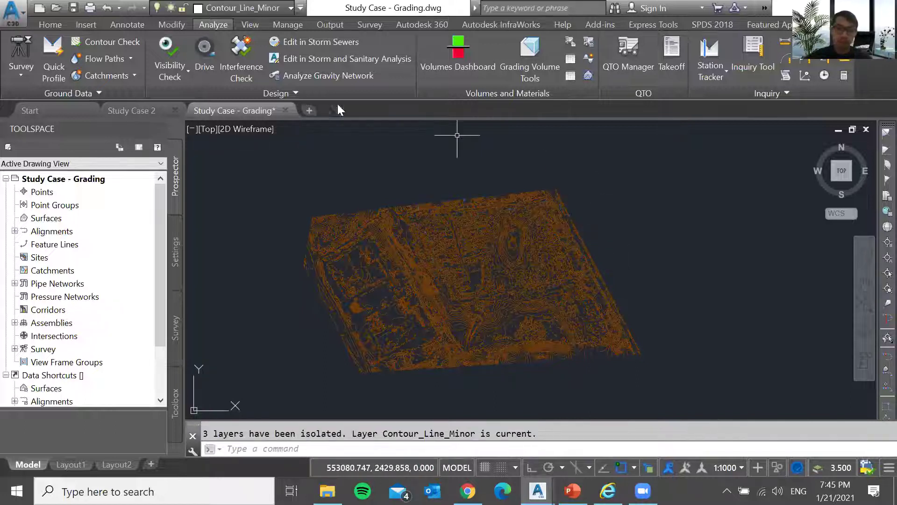
Create a TIN surface on layer C-TOPO with the 1 m and 5 m background contours style.
click(50, 24)
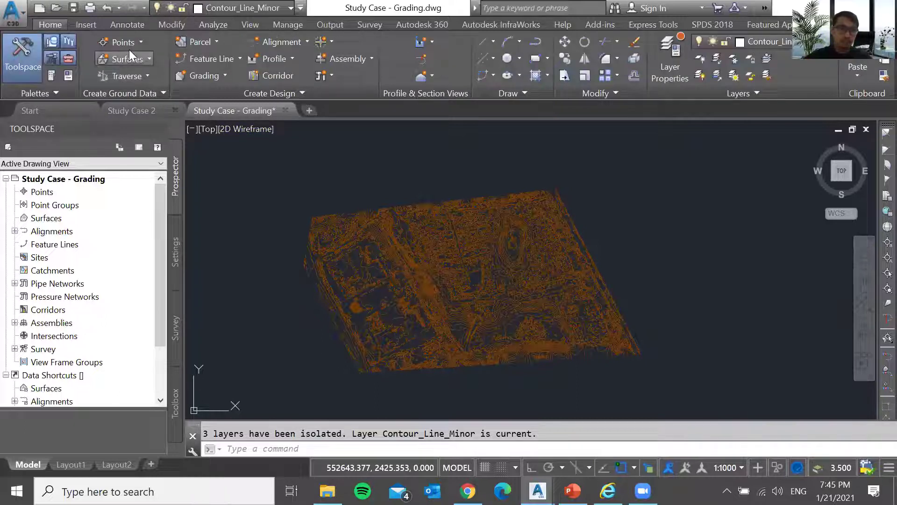
click(130, 55)
click(178, 86)
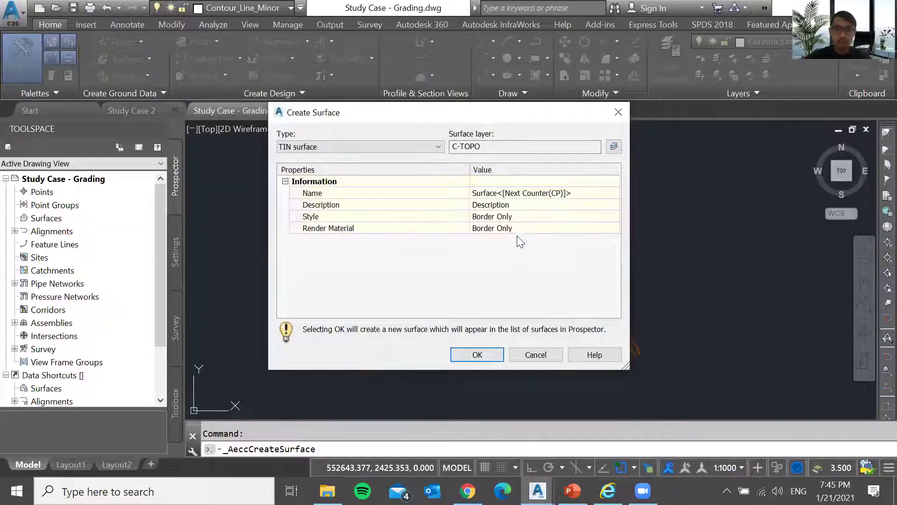
click(614, 216)
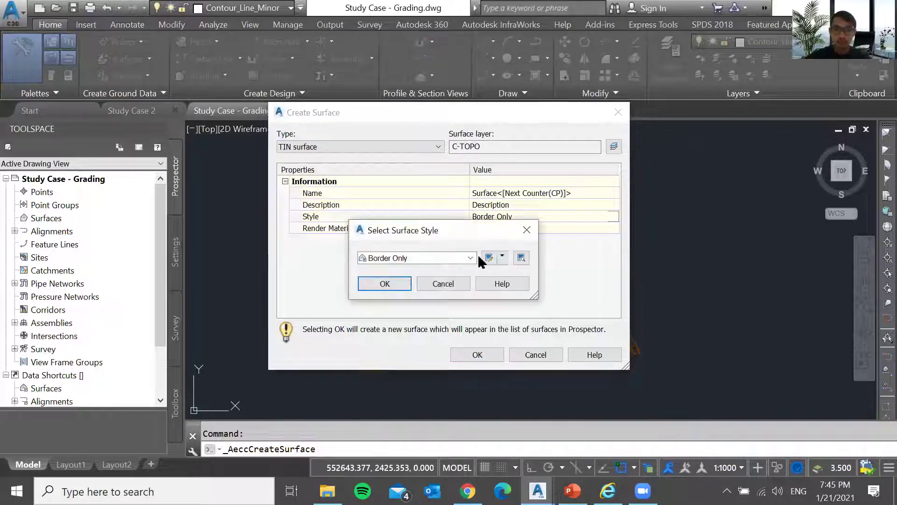
click(470, 257)
click(407, 291)
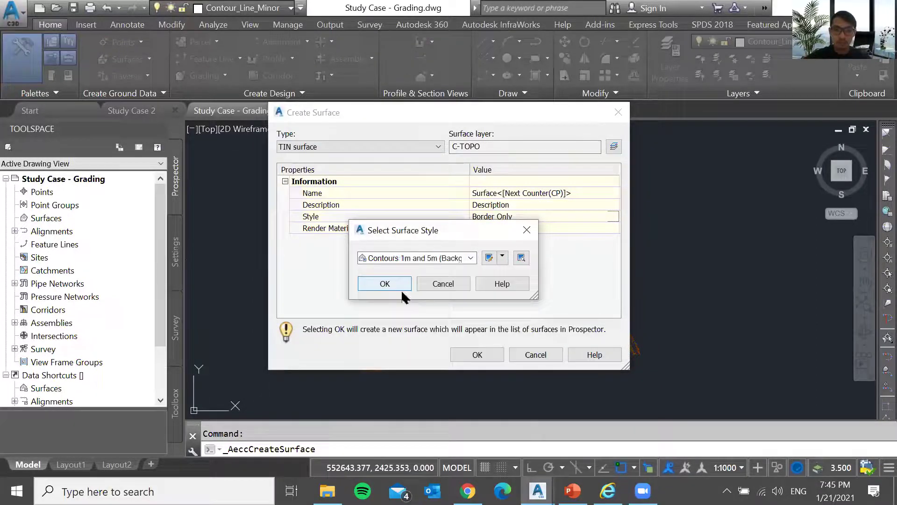
click(382, 282)
click(475, 355)
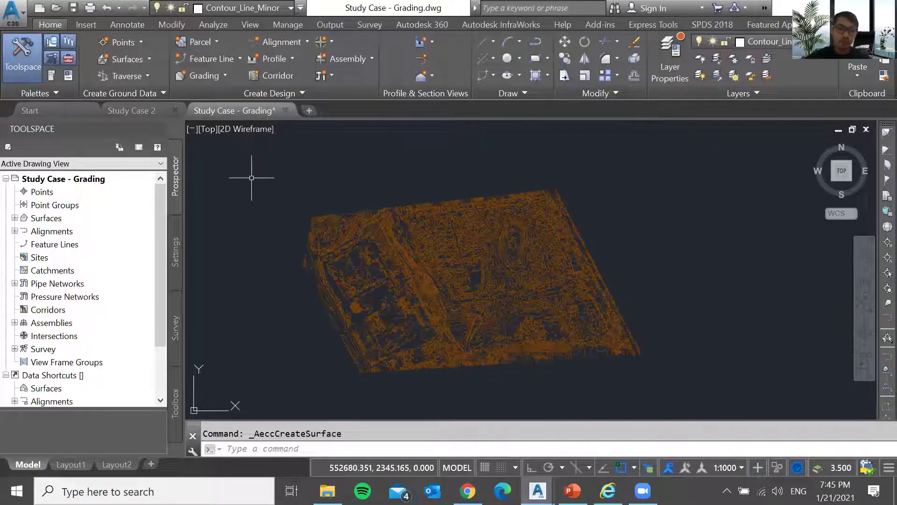
Add all the site's contour lines to the new surface's definition as contour data described as "kontur".
click(14, 218)
click(23, 232)
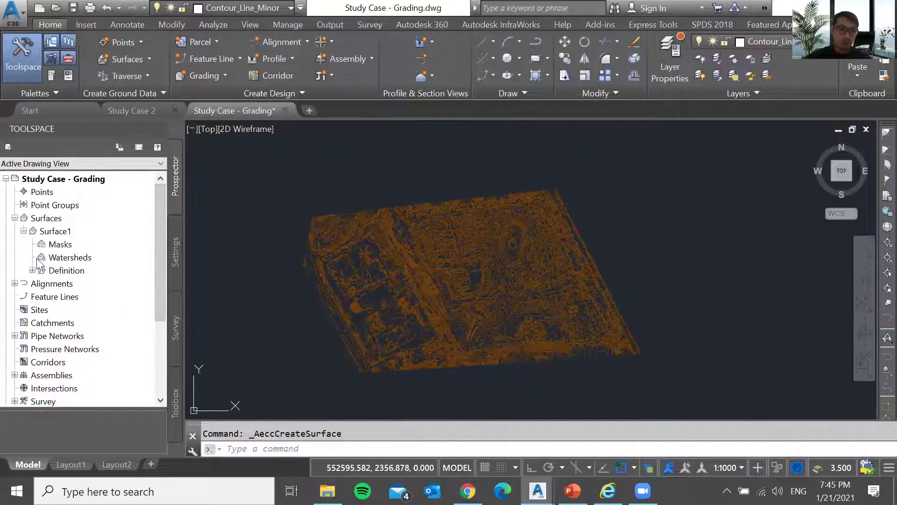
click(32, 270)
click(74, 297)
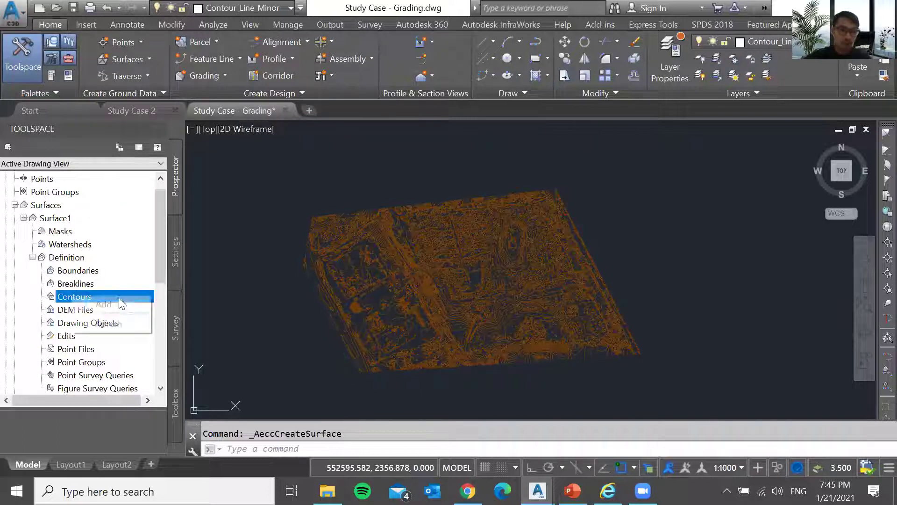
text(kontur)
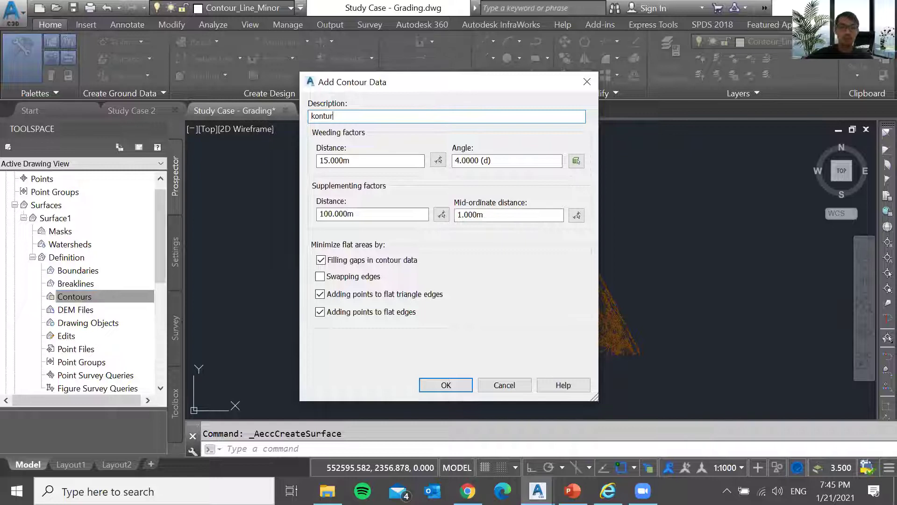
click(445, 383)
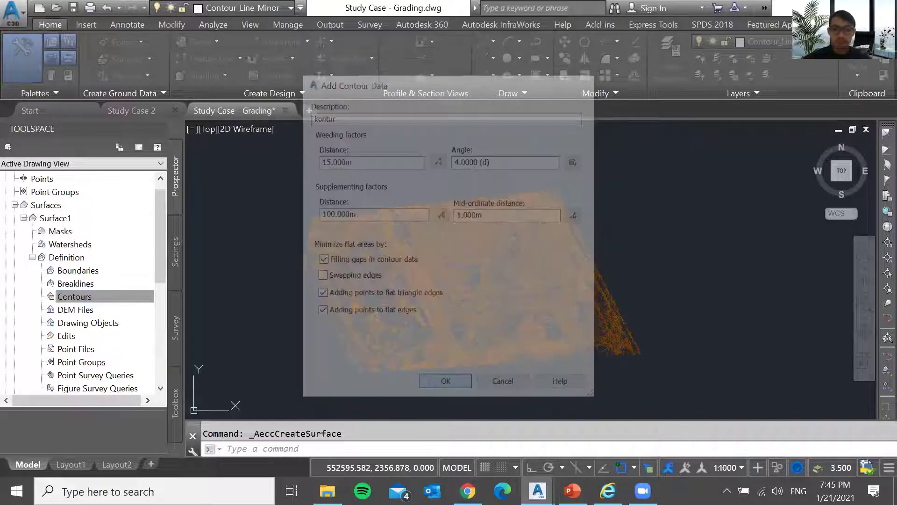
click(272, 180)
click(676, 389)
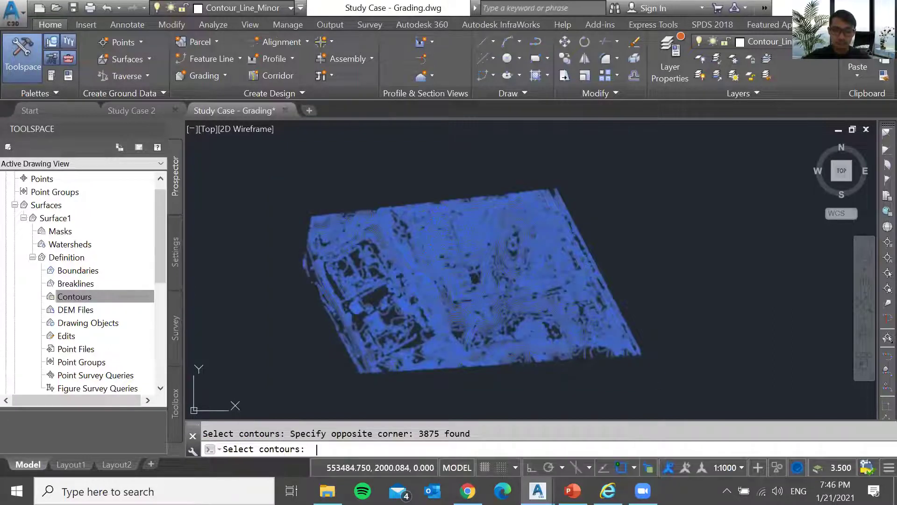
key(Return)
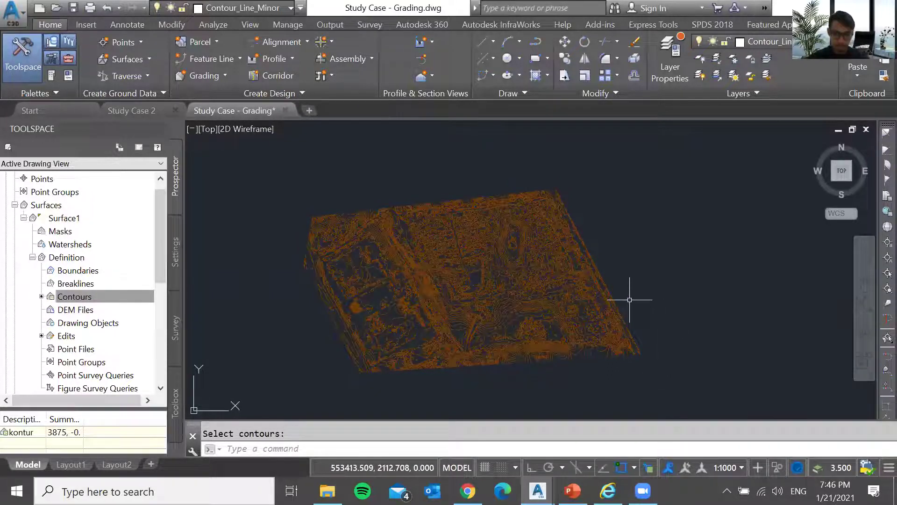
Restore the isolated layers with LAYUNISO.
text(1)
text(ay)
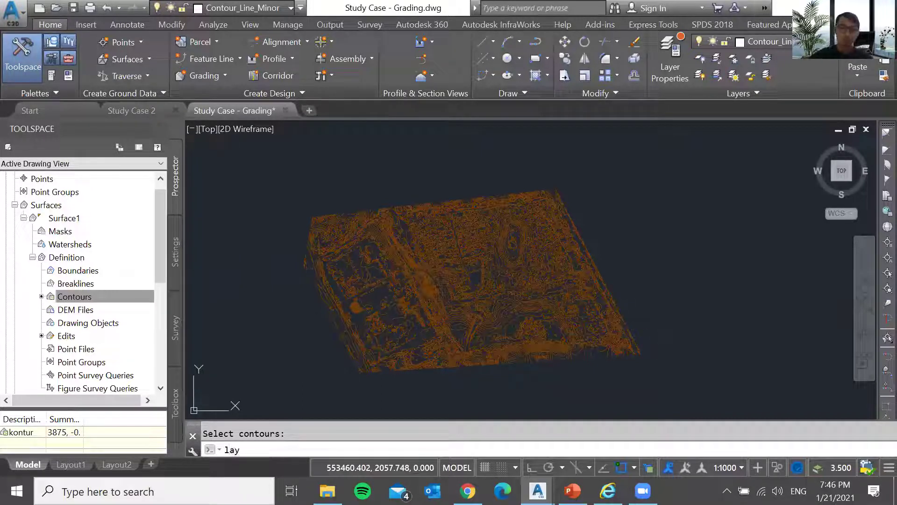
text(un)
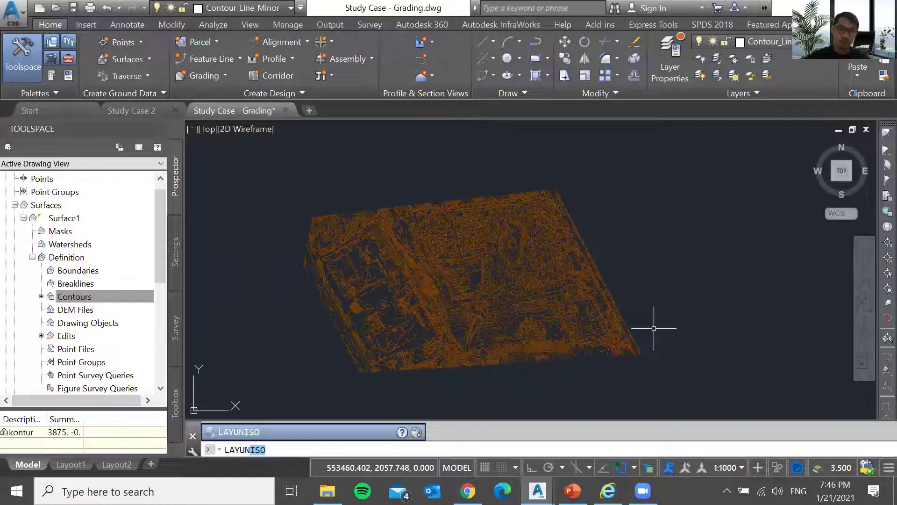
key(Return)
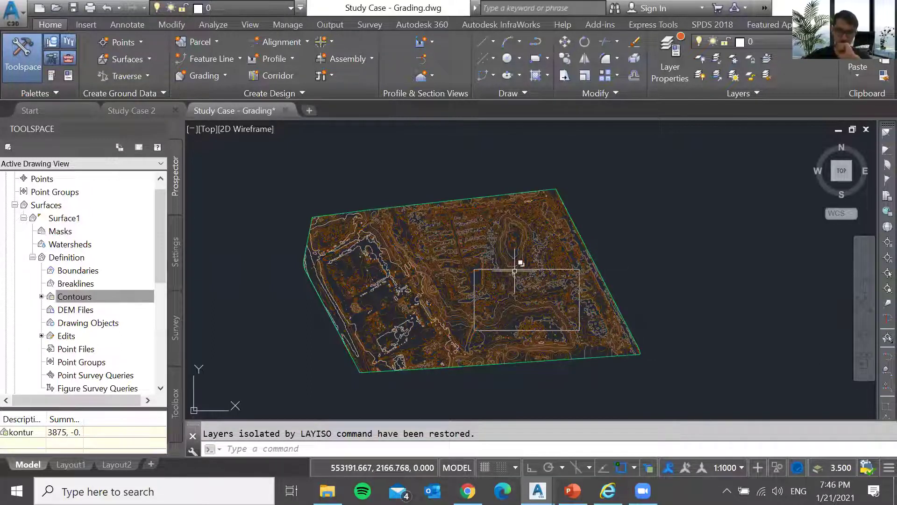
Freeze the Contour_Line_Minor and Contour_Line_Intermediate layers by picking their contour lines near the oval hill.
scroll(524, 231, up, 2)
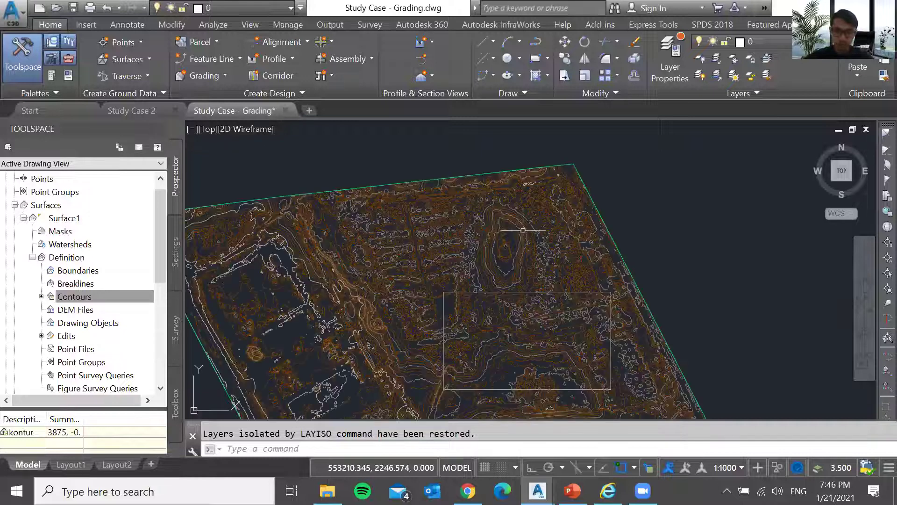
scroll(523, 230, up, 2)
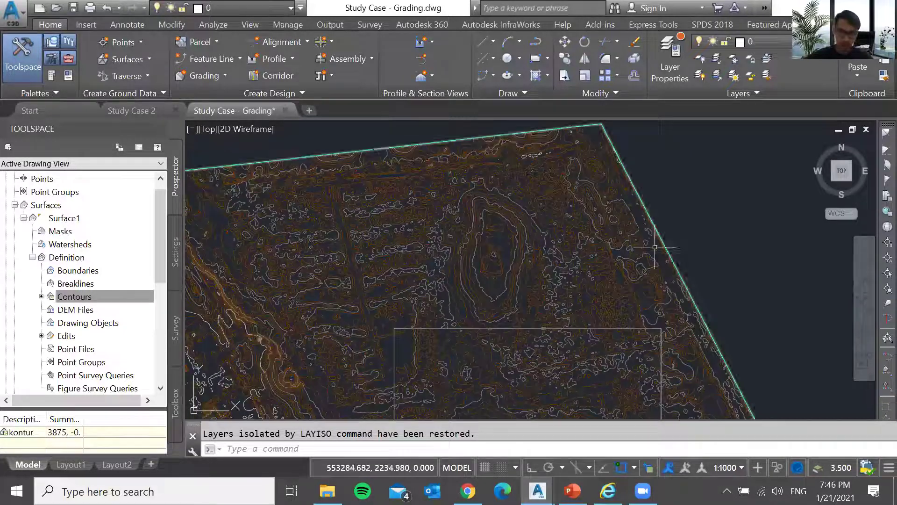
text(LAYFRZ)
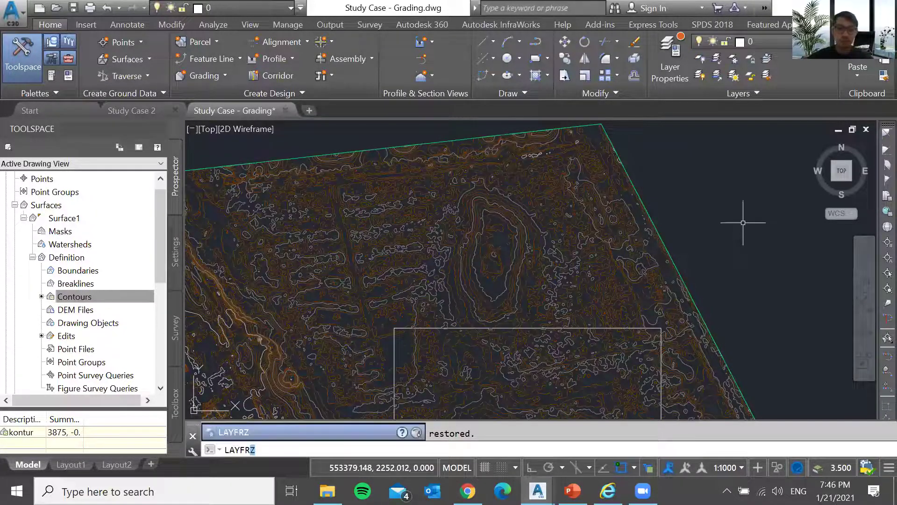
key(Return)
click(613, 277)
click(610, 292)
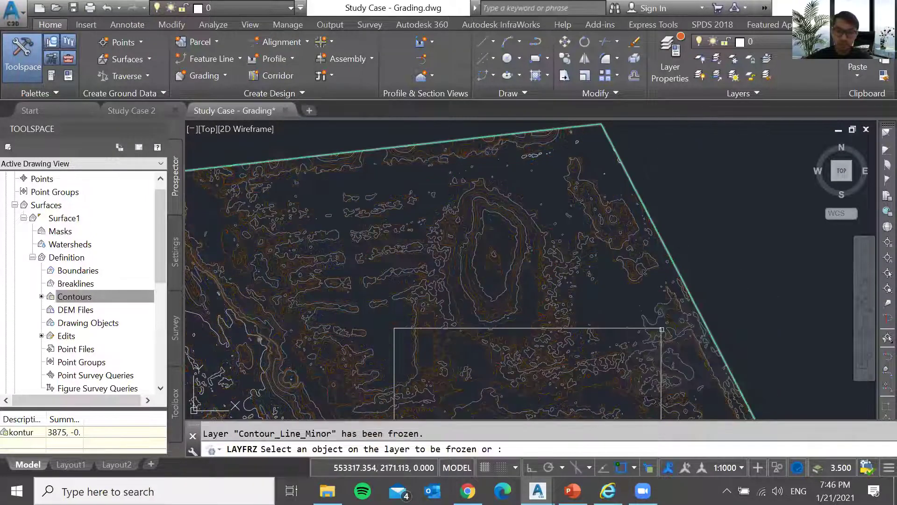
click(522, 235)
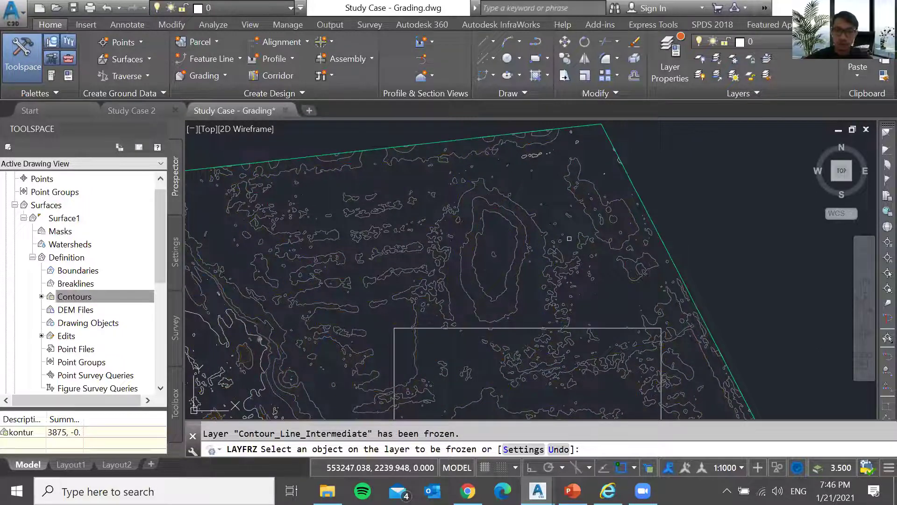
key(Escape)
Freeze the layer of the small brown closed contours in the western half of the site by picking one of them.
scroll(566, 230, down, 4)
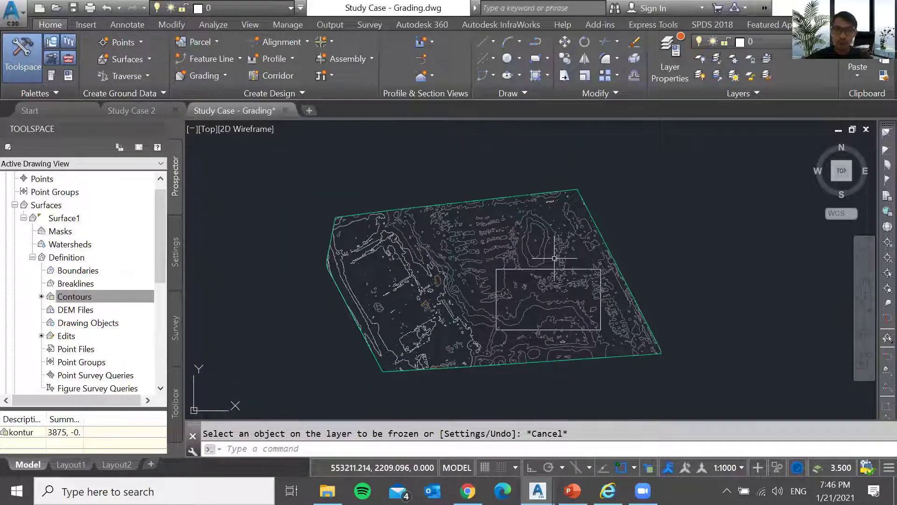
scroll(410, 312, up, 5)
key(Return)
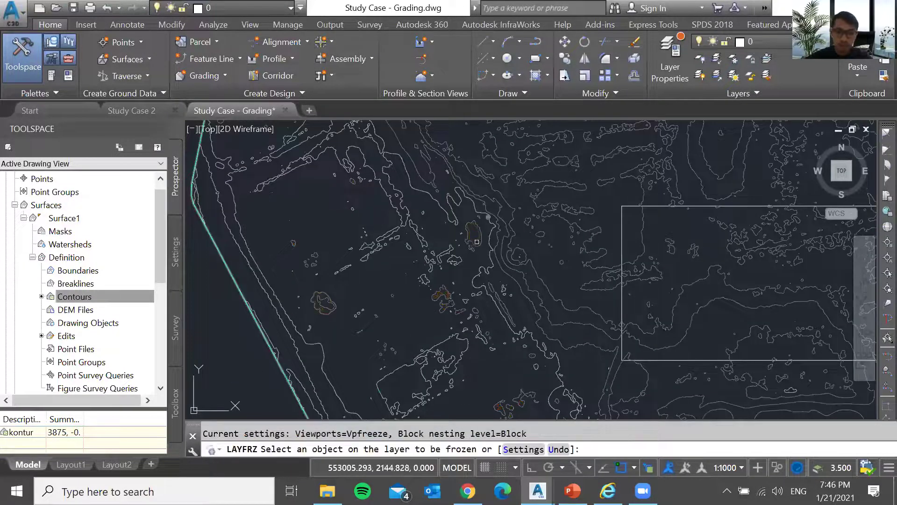
scroll(477, 242, up, 3)
click(472, 231)
key(Escape)
scroll(413, 261, down, 3)
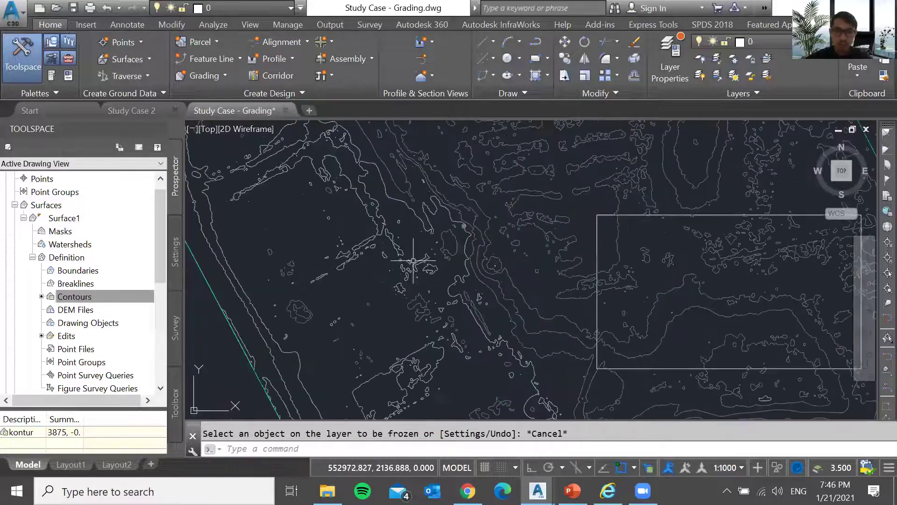
scroll(414, 260, down, 2)
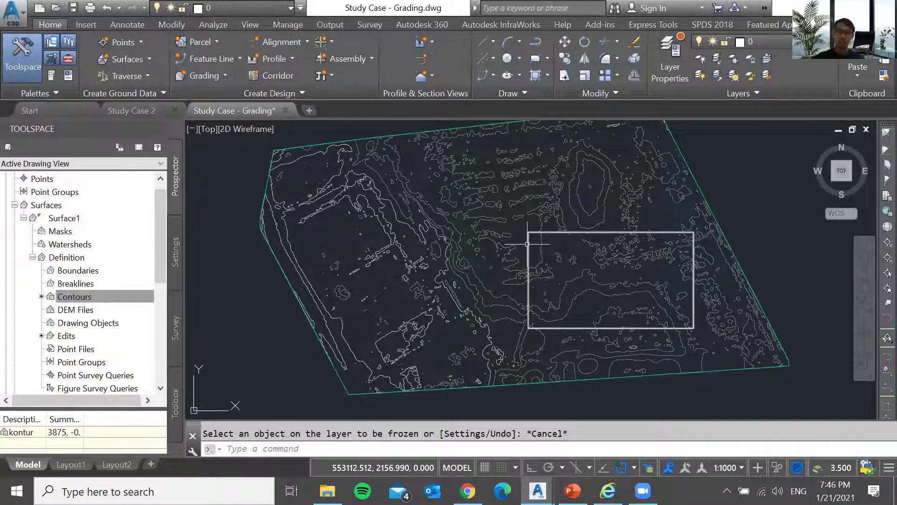
Convert the rectangular polyline into a feature line in Site 1 on layer C-TOPO-FEAT, erasing the original entity.
mouse_move(528, 244)
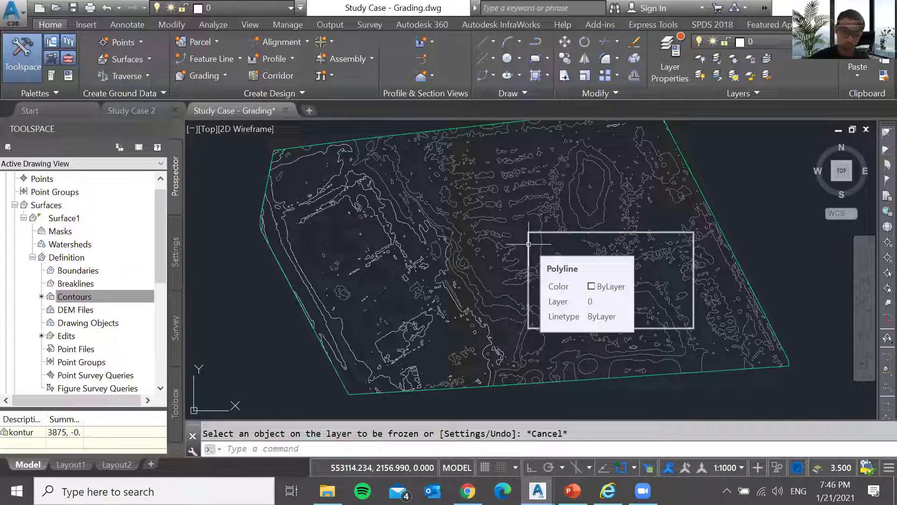
click(239, 57)
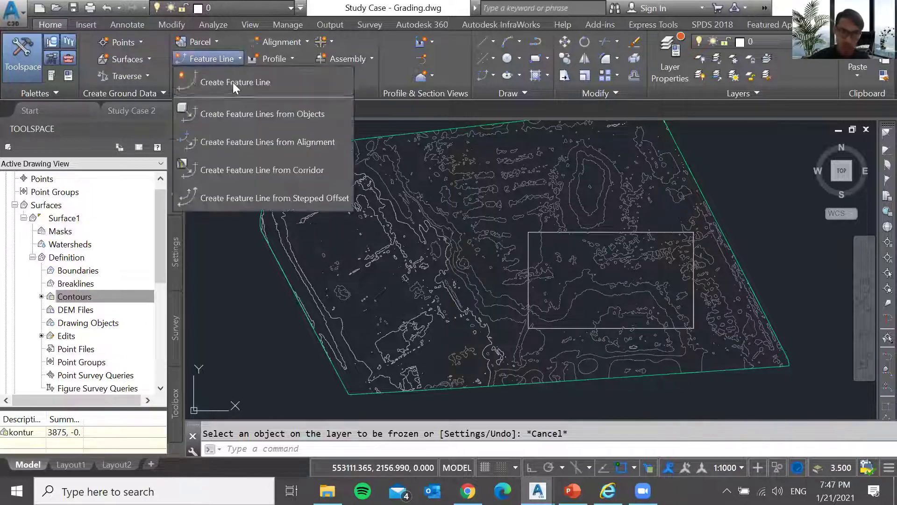
click(234, 115)
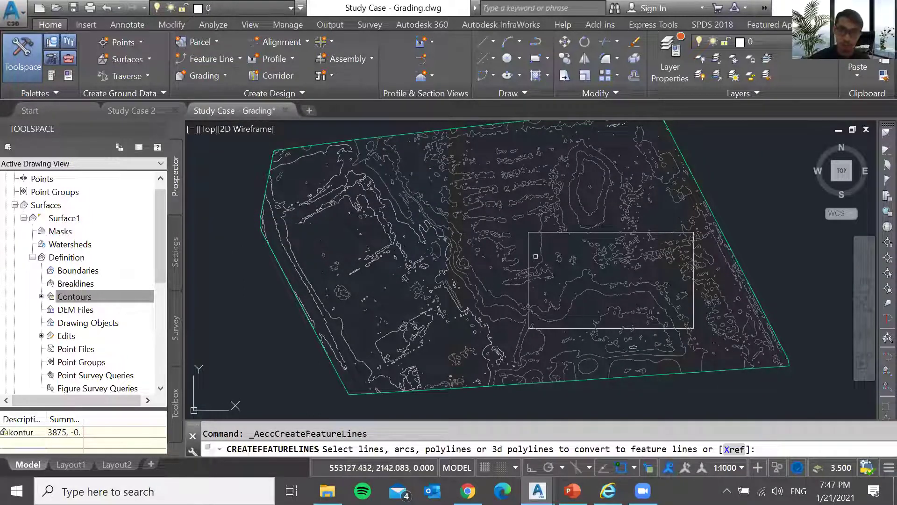
click(528, 255)
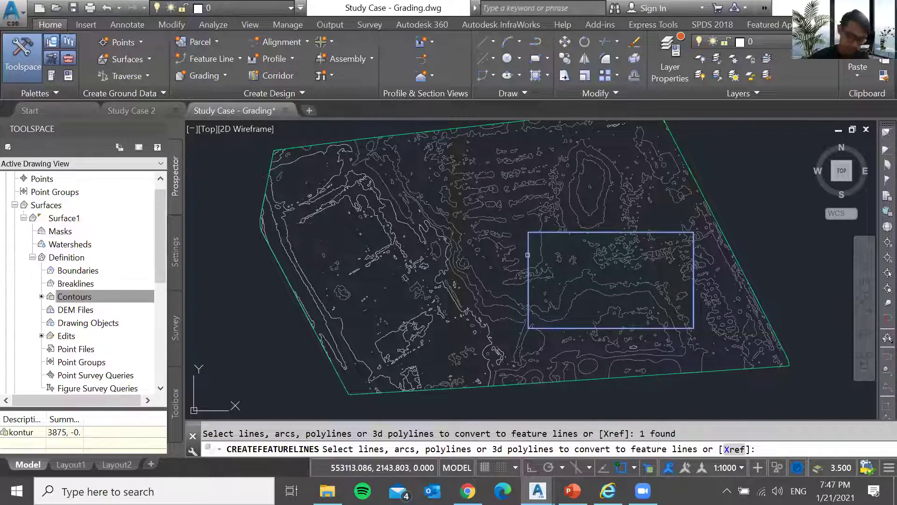
key(Return)
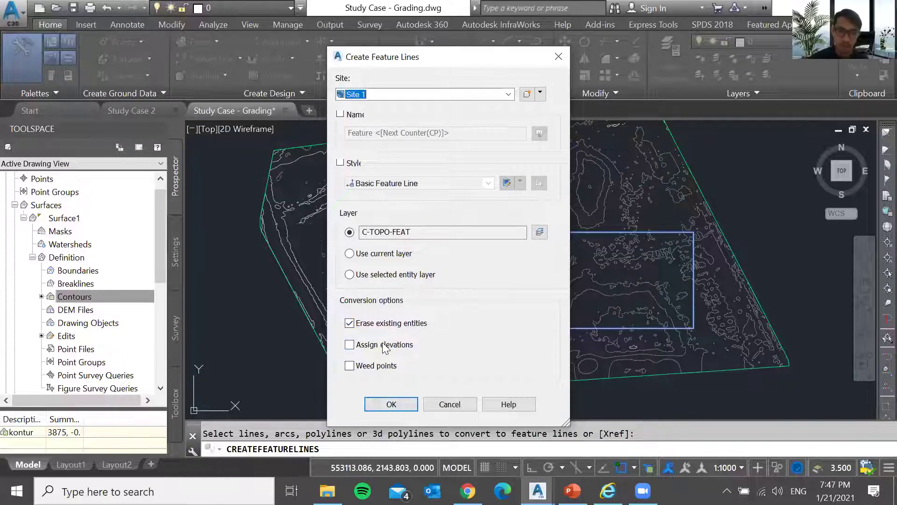
click(391, 403)
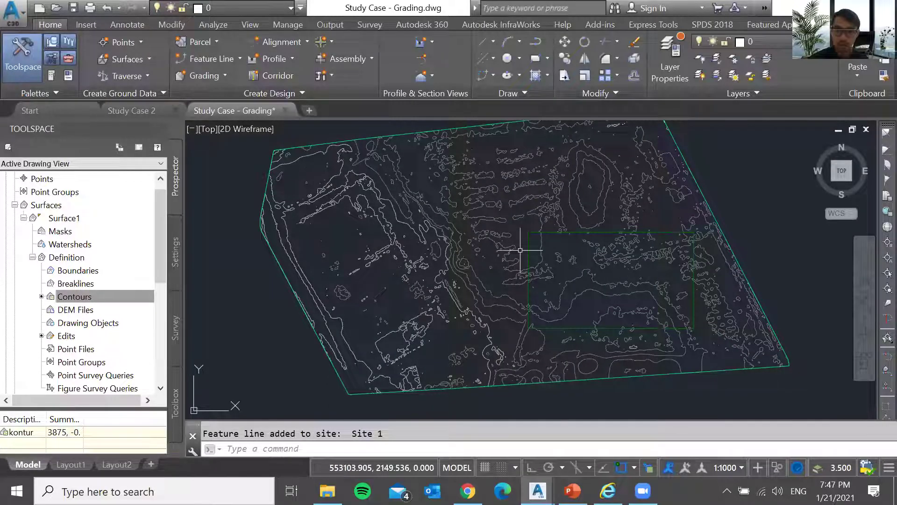
Set the rectangular feature line's elevations at stations 0+000.00 and 0+203.09 to 2.5 m in the elevation editor.
click(529, 245)
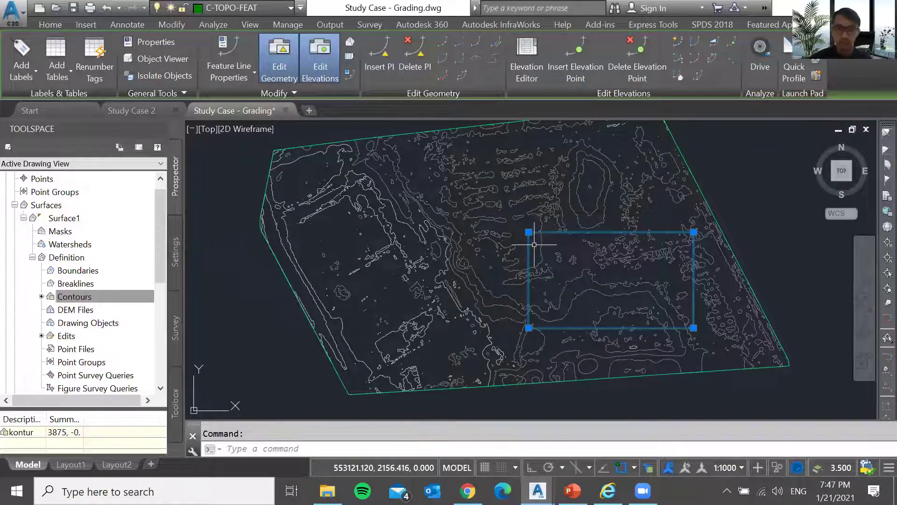
scroll(701, 260, up, 2)
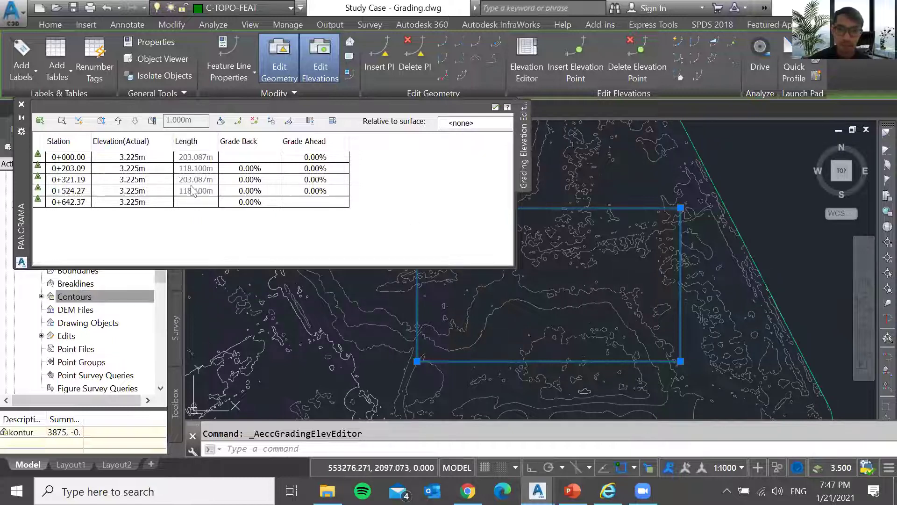
click(145, 160)
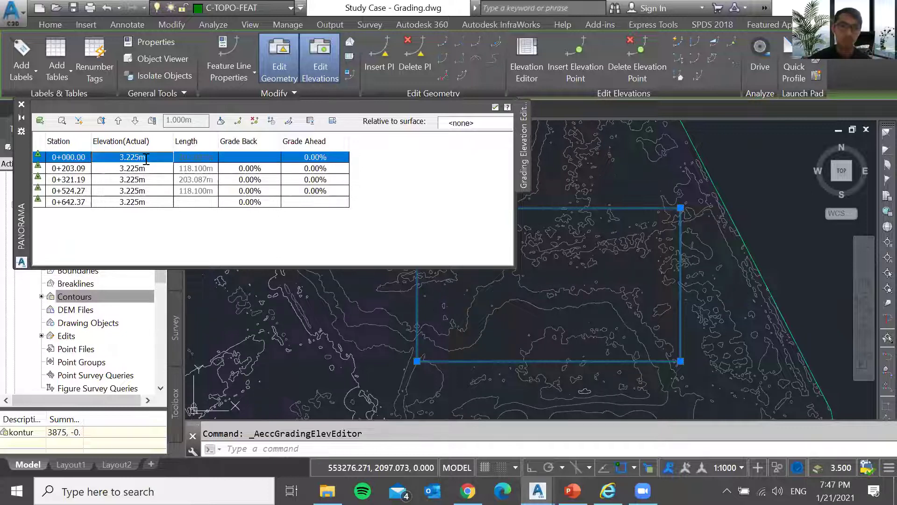
click(147, 158)
text(2.5)
key(Return)
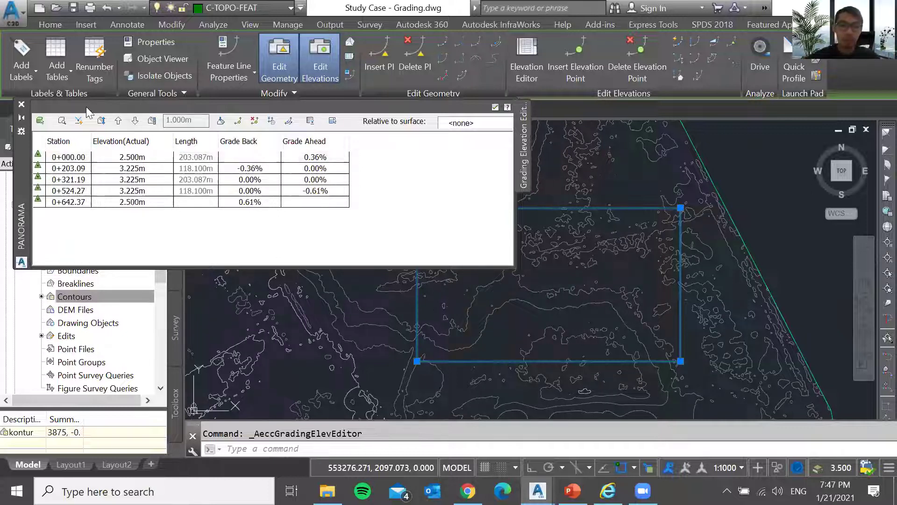
click(140, 168)
text(2.5)
key(Return)
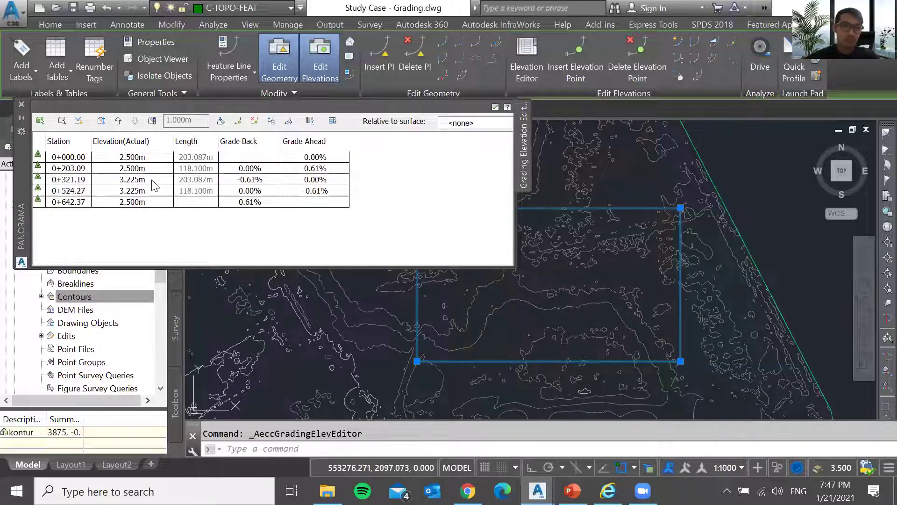
Set the feature line's elevations at stations 0+321.19 and 0+524.27 to 2.5 m and close the elevation editor.
click(152, 182)
click(153, 180)
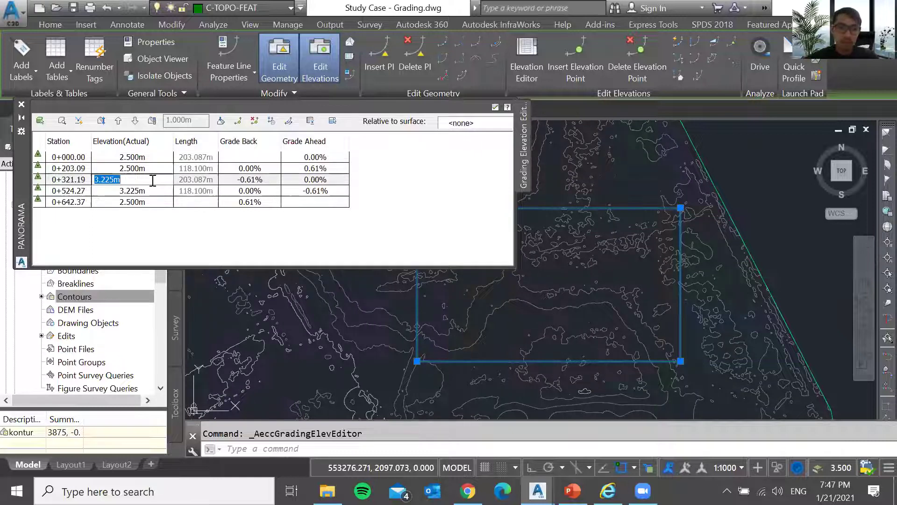
text(2.5)
key(Return)
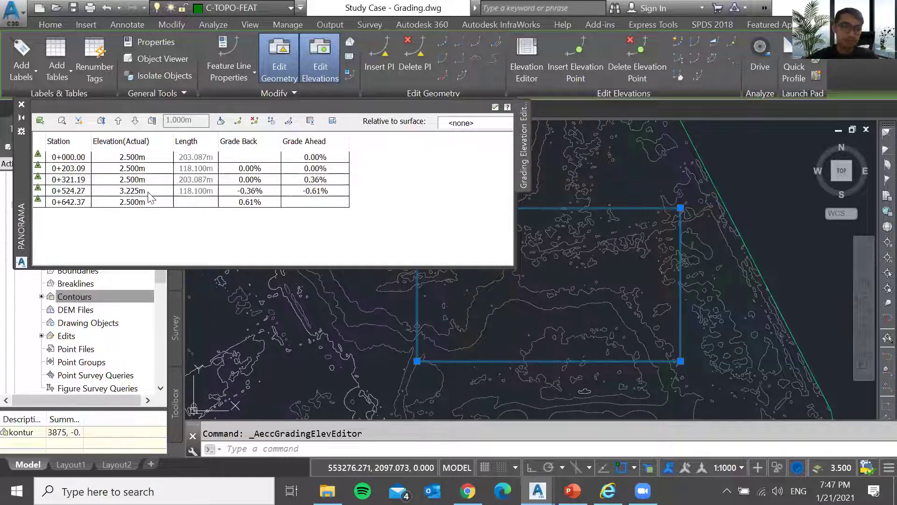
click(149, 193)
text(2.5)
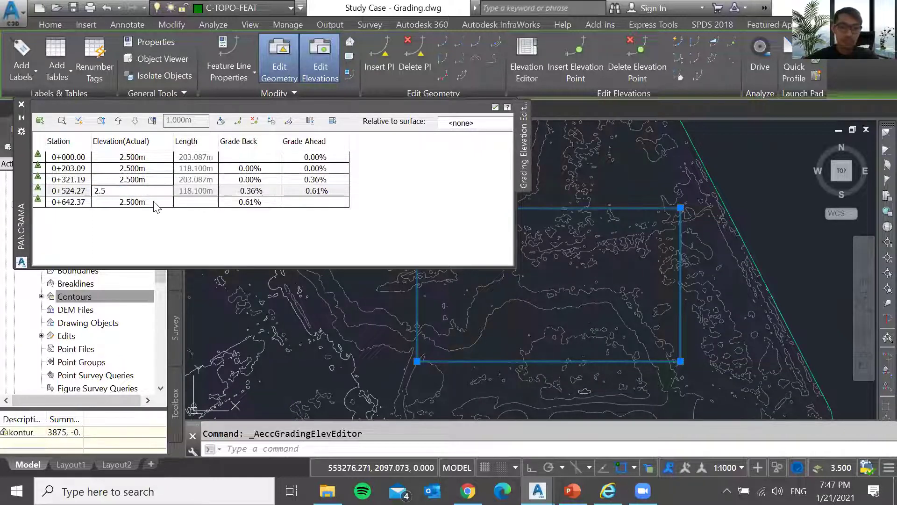
key(Return)
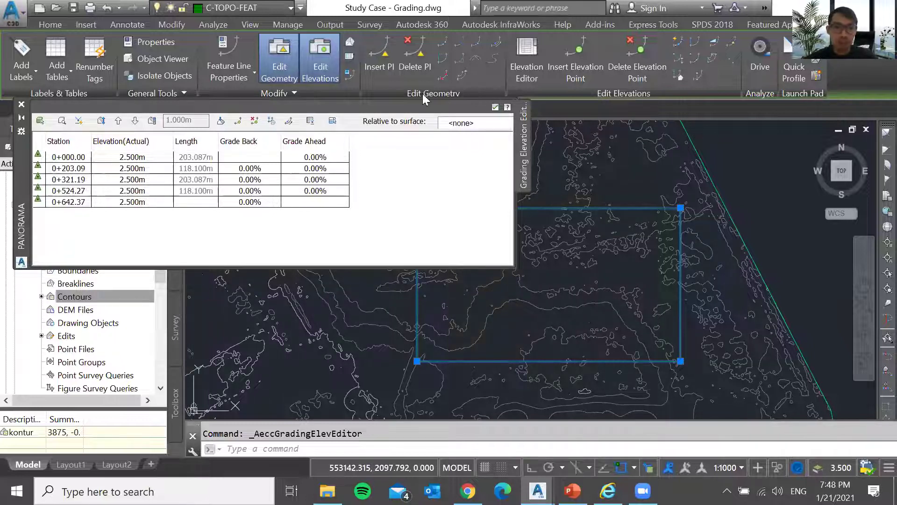
click(495, 108)
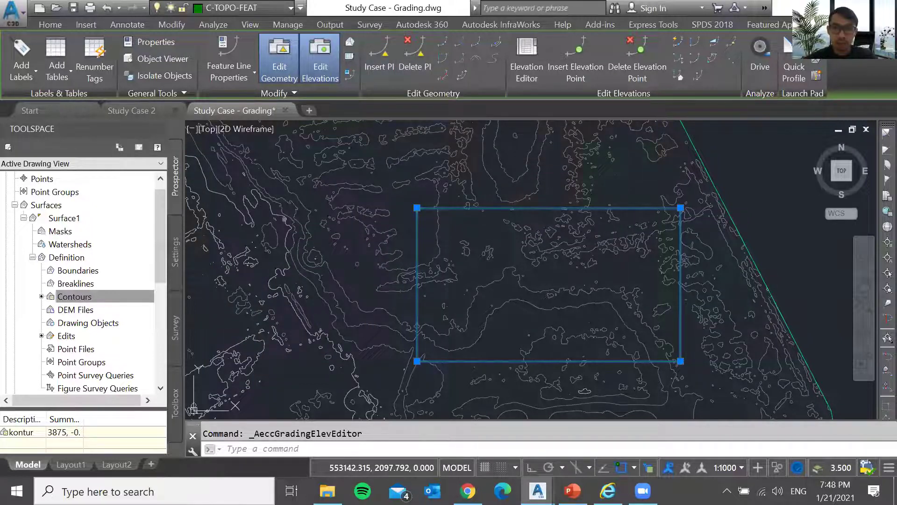
Insert an elevation point at 2.5 m near the middle of the feature line's southern edge and review it in the elevation editor.
click(576, 52)
click(549, 361)
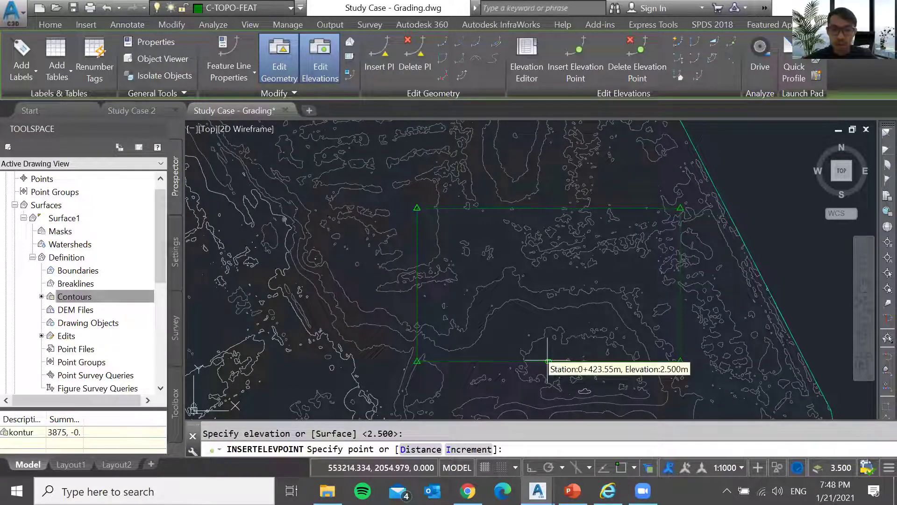
key(Escape)
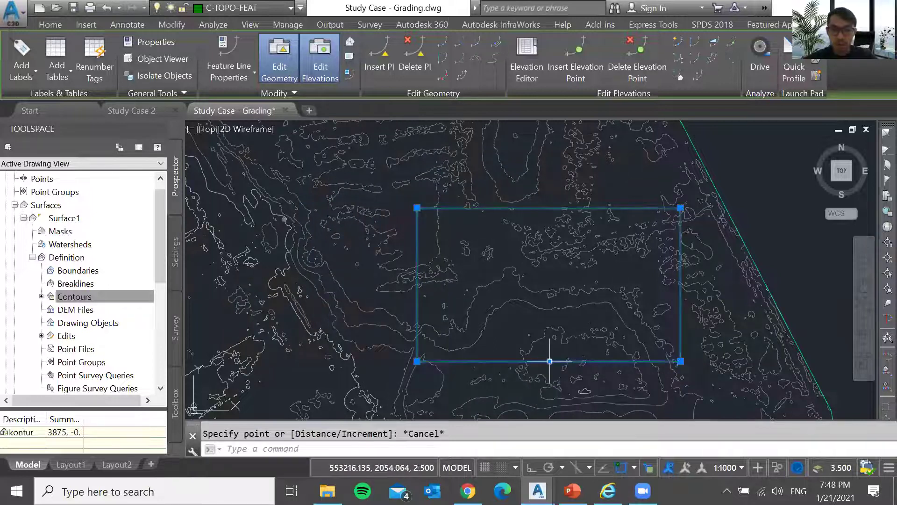
click(527, 56)
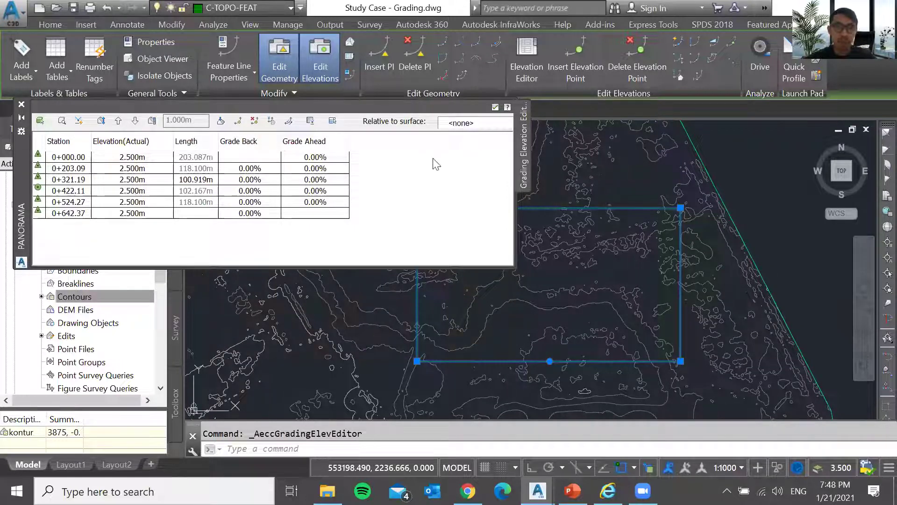
click(495, 107)
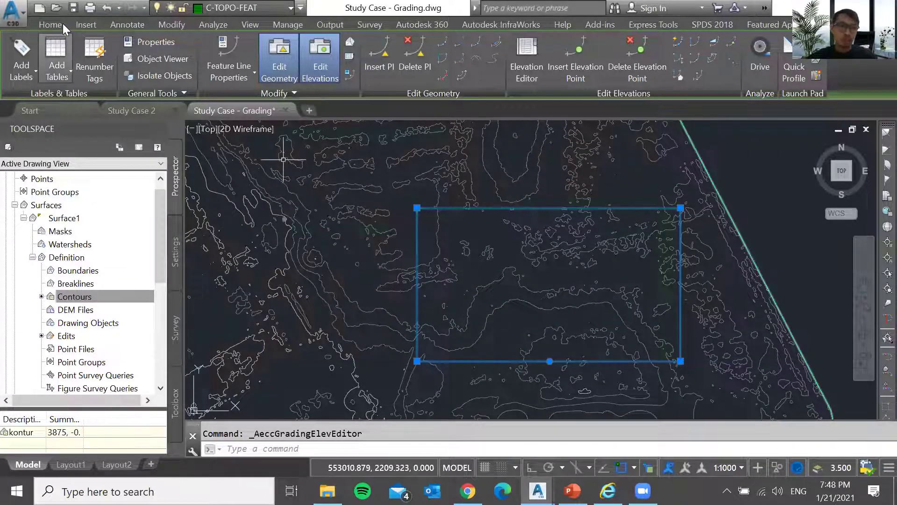
Create a grading group with an automatic TIN surface in the Contours 1m and 5m (Design) style, using Surface1 as volume base surface.
click(60, 22)
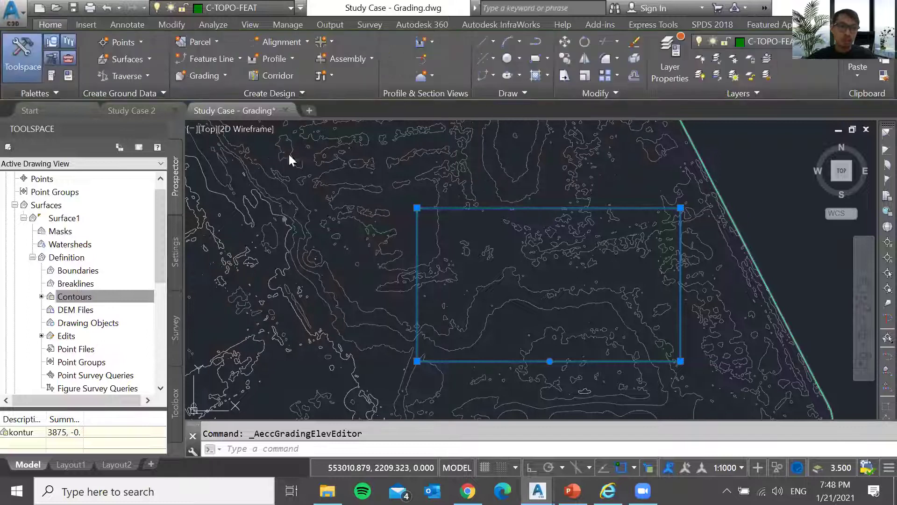
click(226, 74)
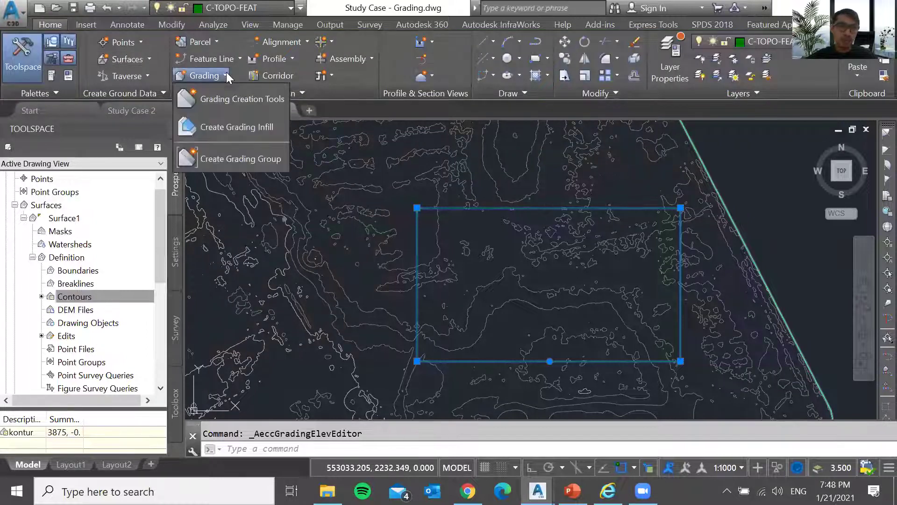
click(231, 100)
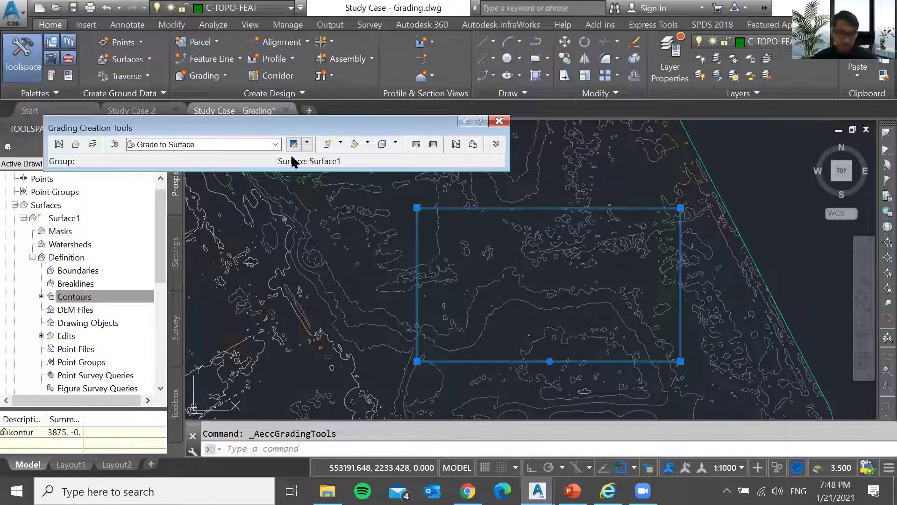
click(328, 144)
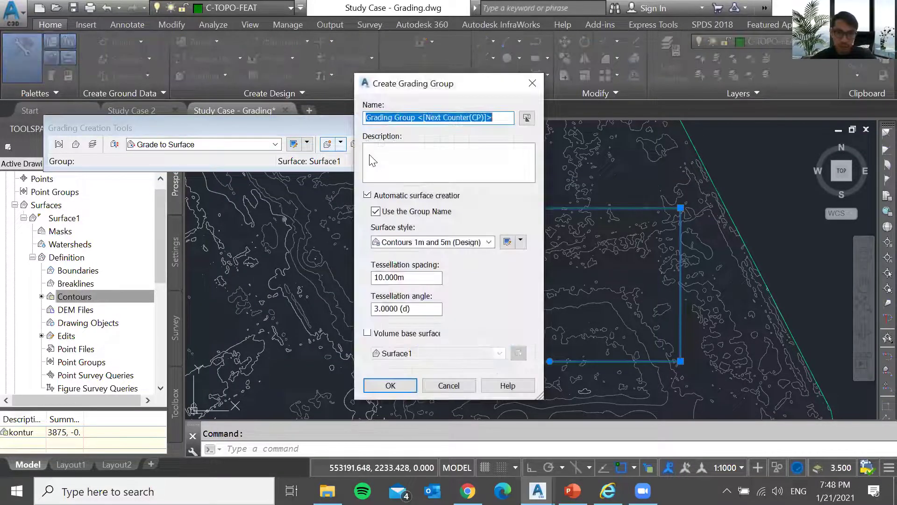
click(368, 334)
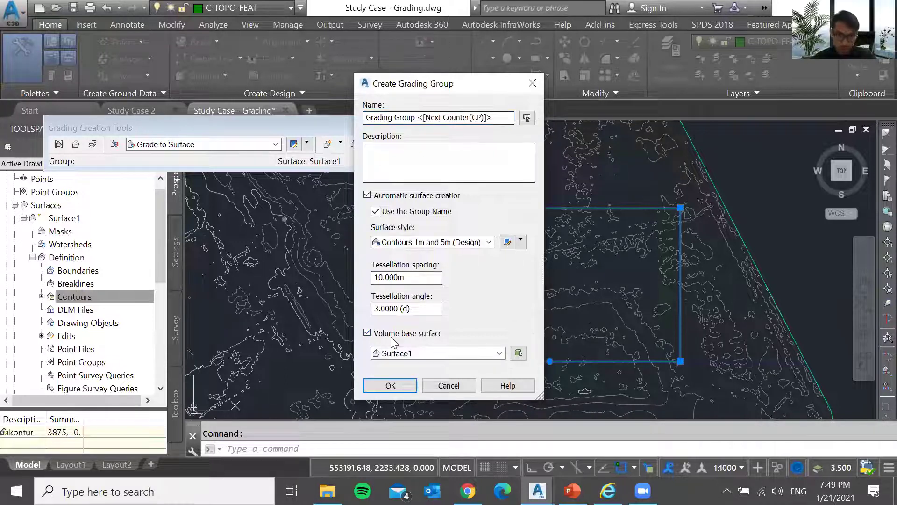
click(390, 386)
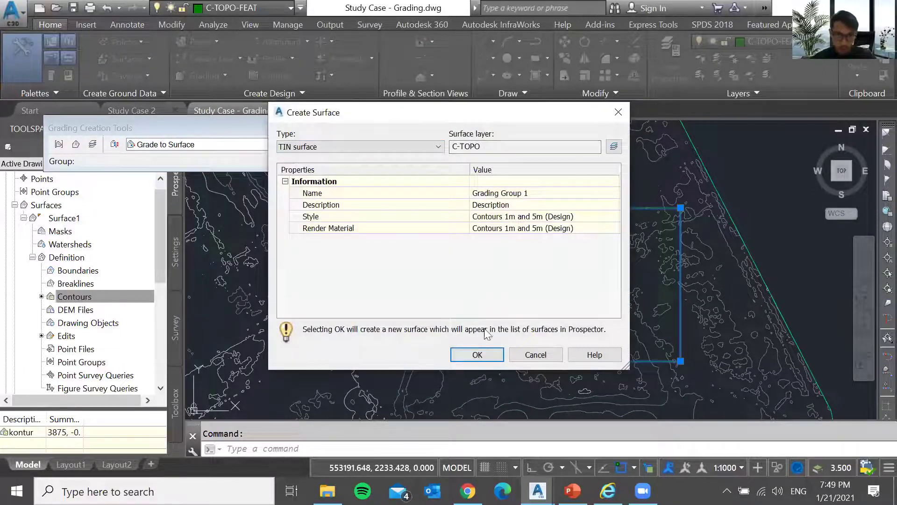
click(480, 354)
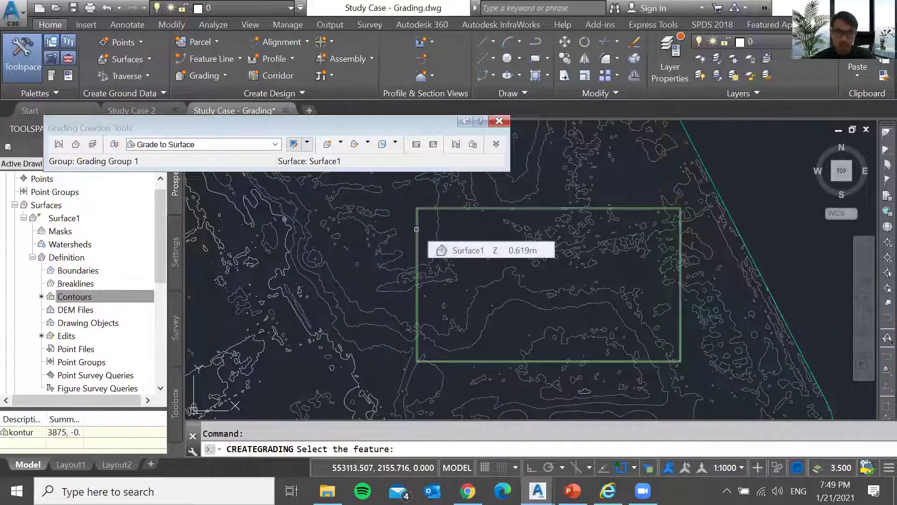
Grade the rectangular feature line outward to Surface1 along its entire length, with a 50% cut grade and a 50% fill grade.
click(417, 229)
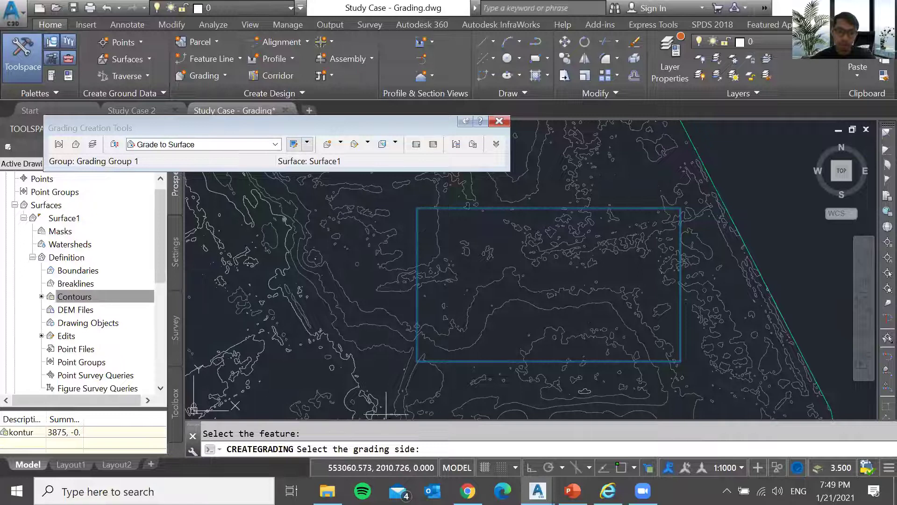
click(394, 239)
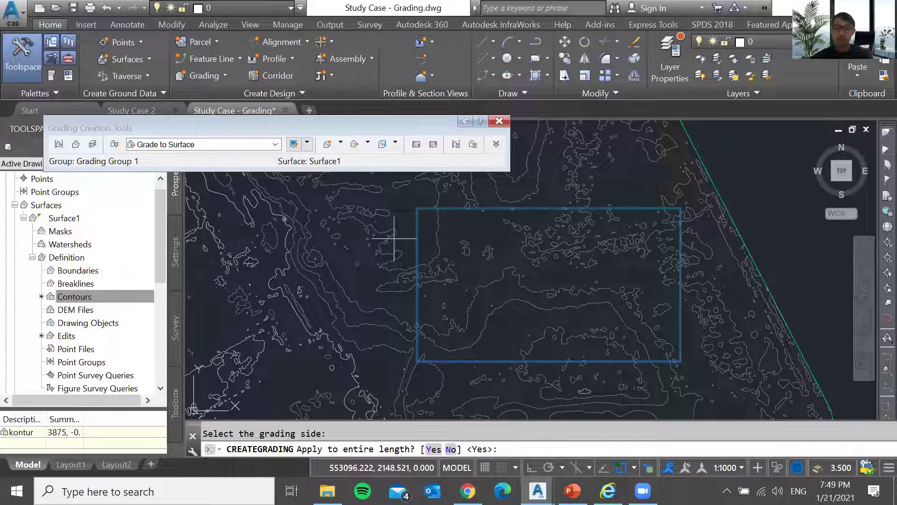
key(Return)
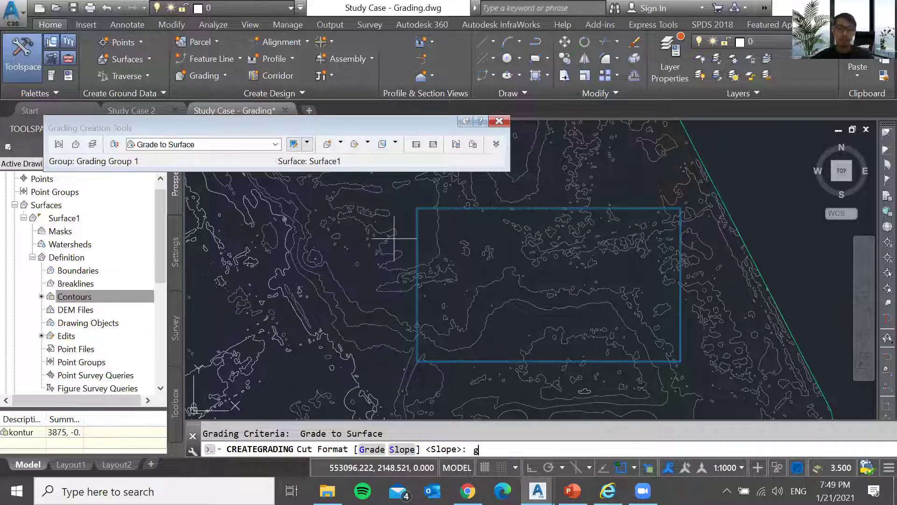
text(g)
key(Return)
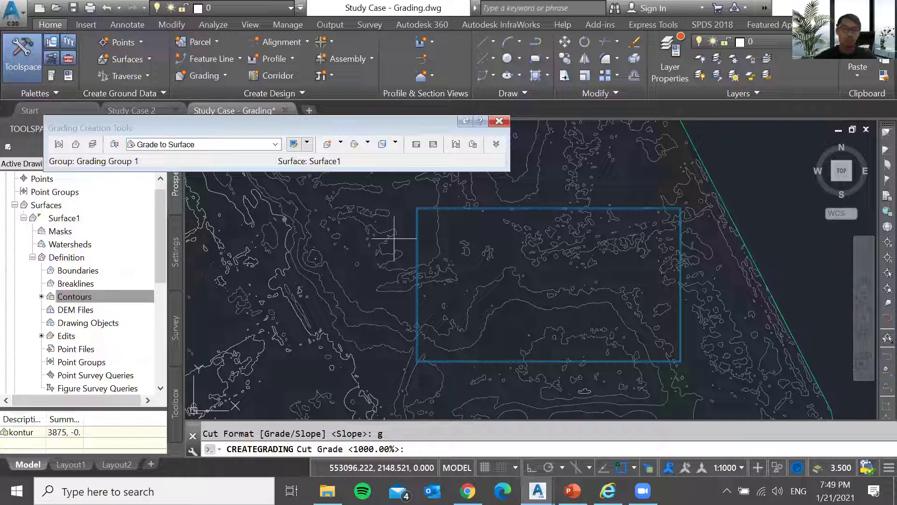
text(50)
key(Return)
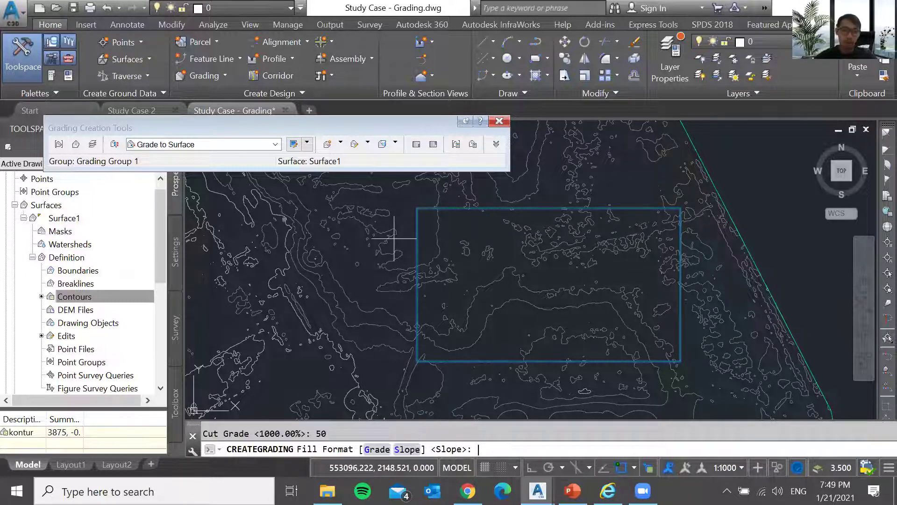
text(g)
key(Return)
text(50)
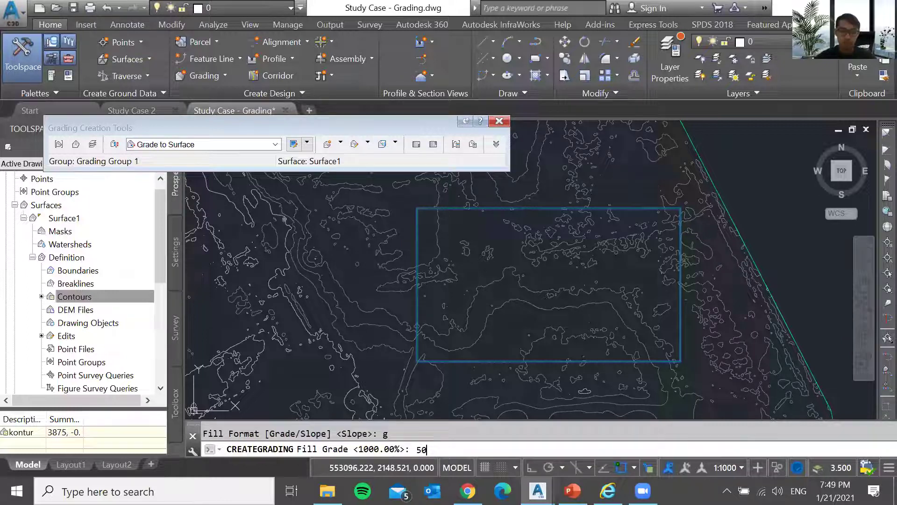
key(Return)
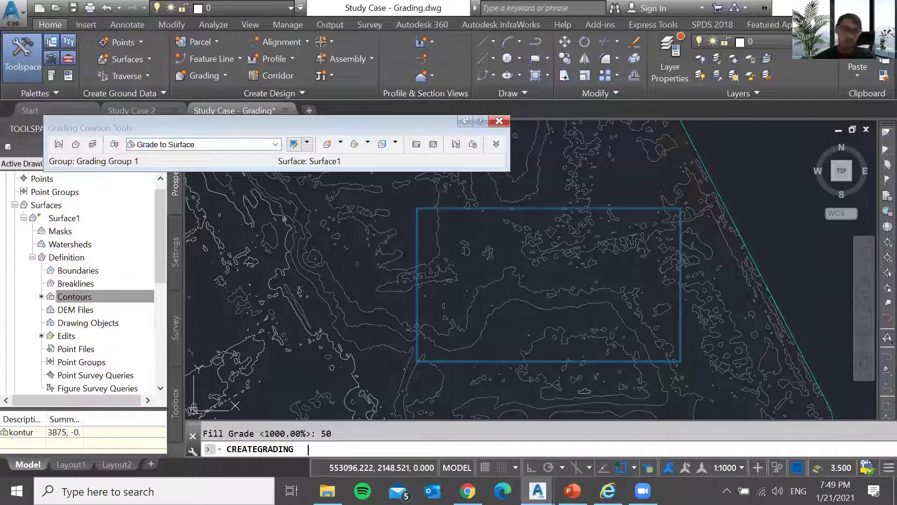
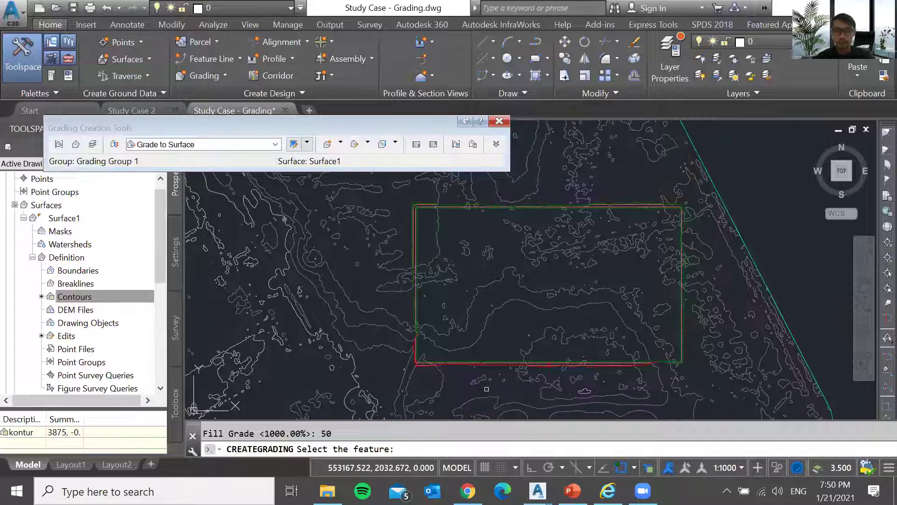
key(Escape)
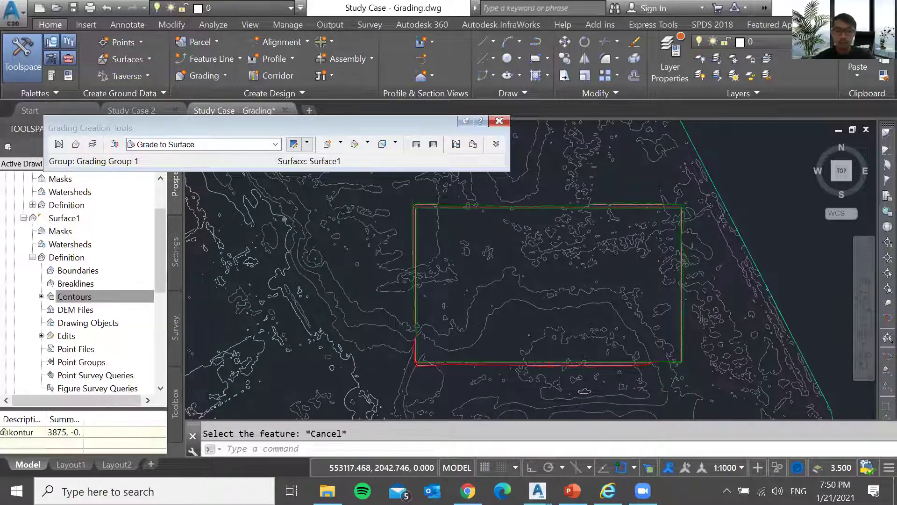
Examine the cut and fill daylight lines around the platform, especially near its southwest corner.
scroll(422, 372, up, 3)
scroll(421, 372, up, 2)
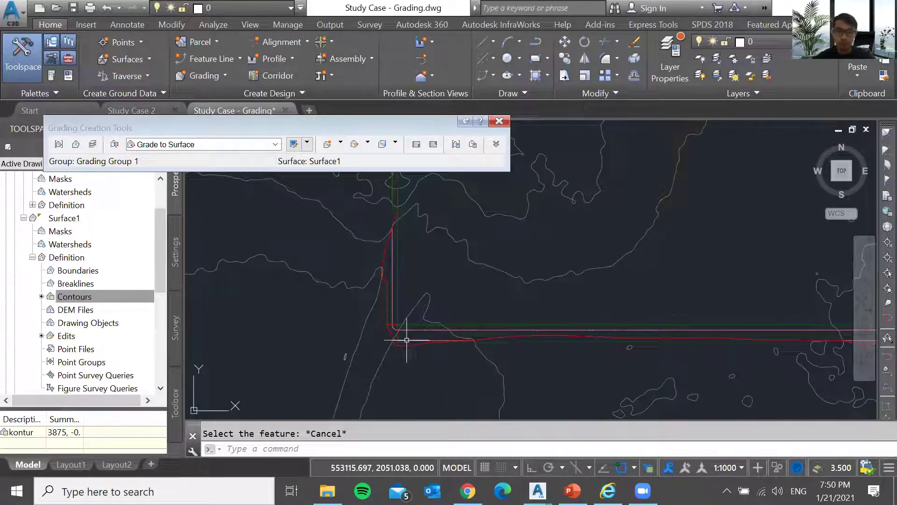
click(402, 346)
key(Escape)
click(404, 344)
key(Escape)
click(408, 340)
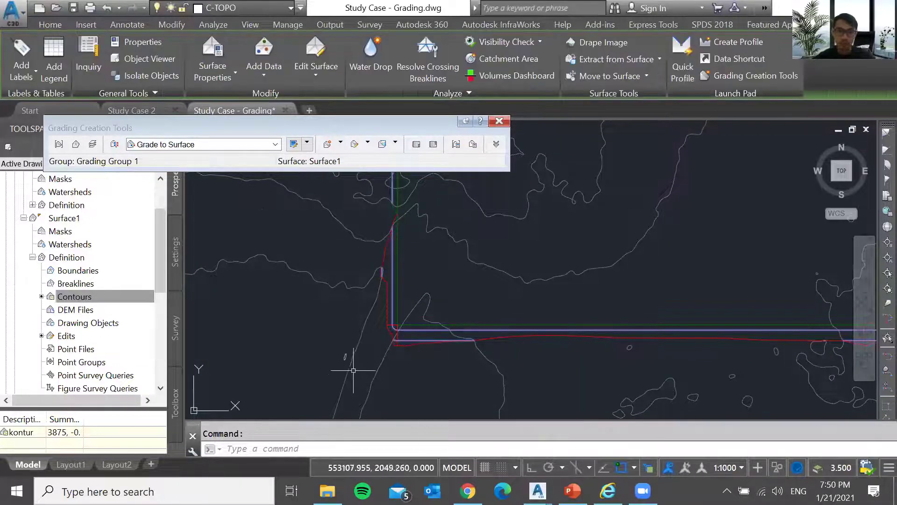
scroll(351, 367, down, 4)
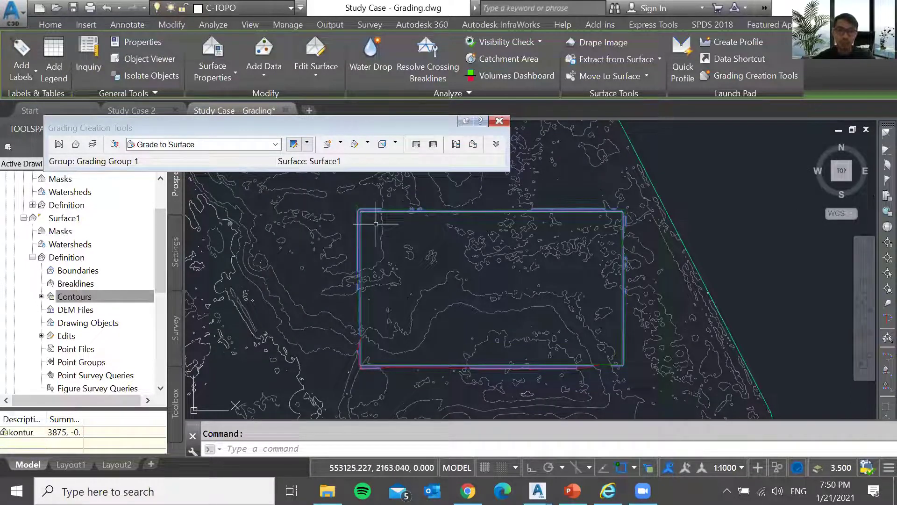
key(Escape)
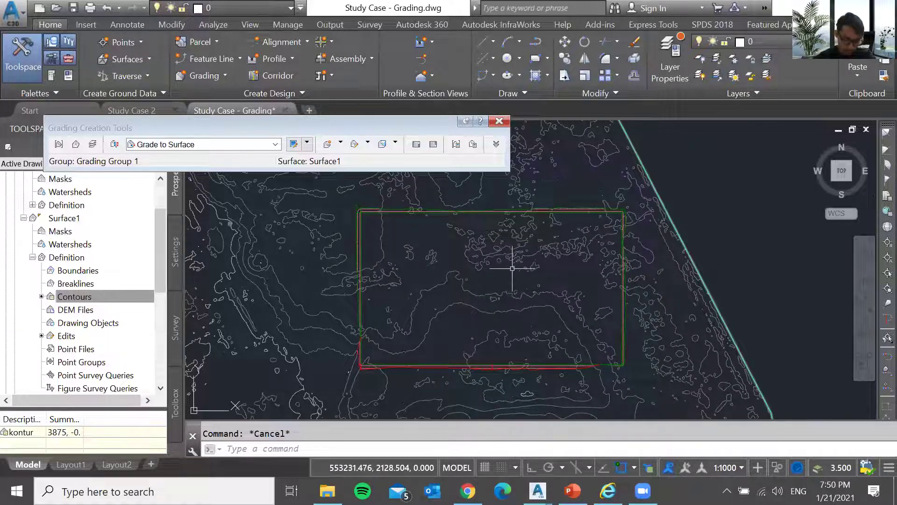
Create a grading infill inside the rectangular platform and check the surface elevations at its middle.
click(396, 144)
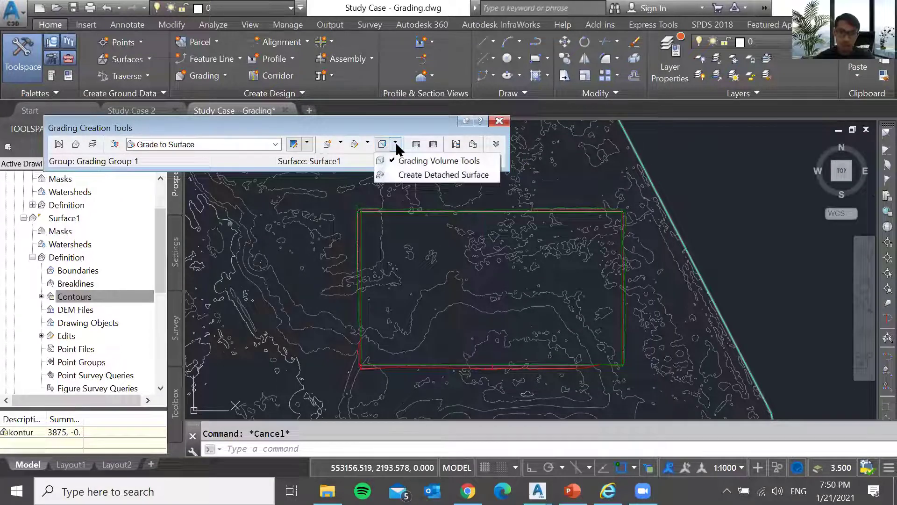
click(341, 143)
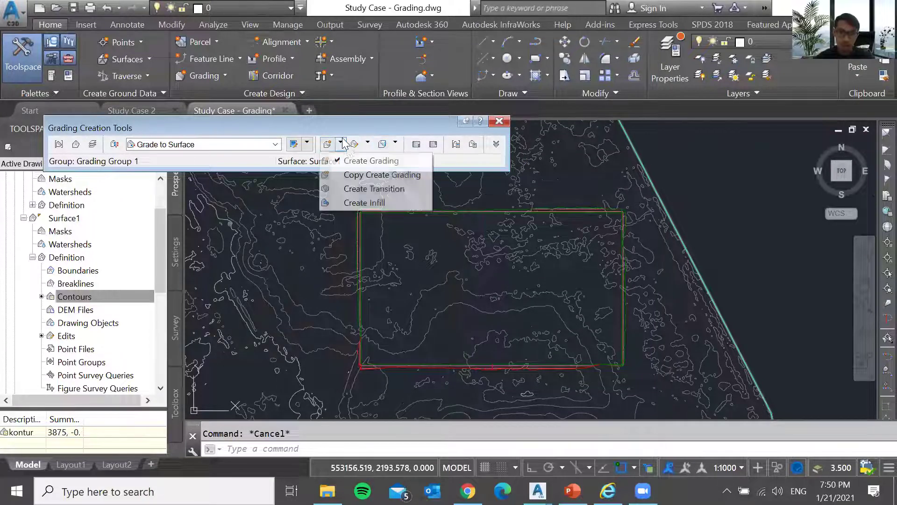
click(368, 202)
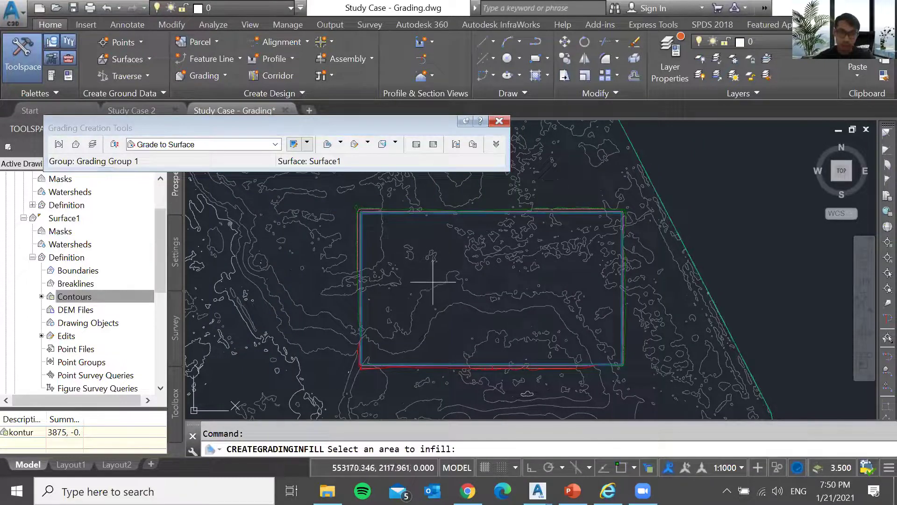
click(490, 284)
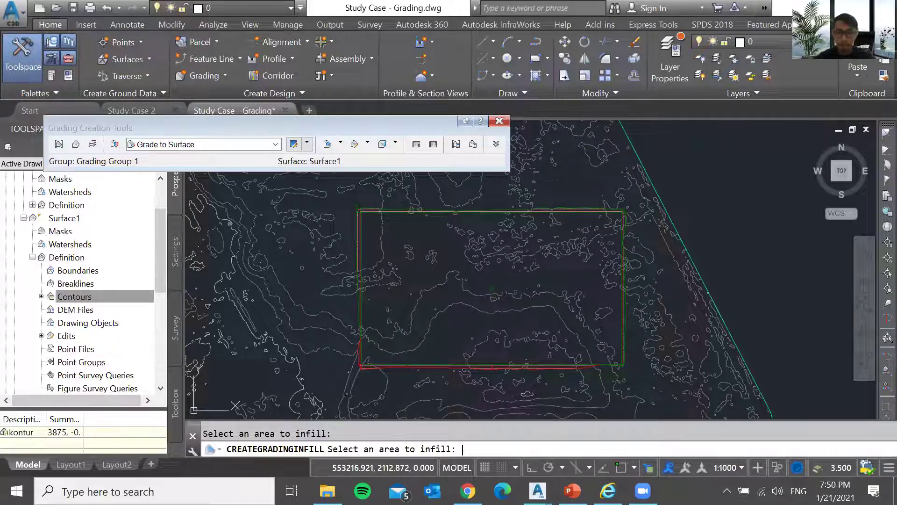
click(487, 333)
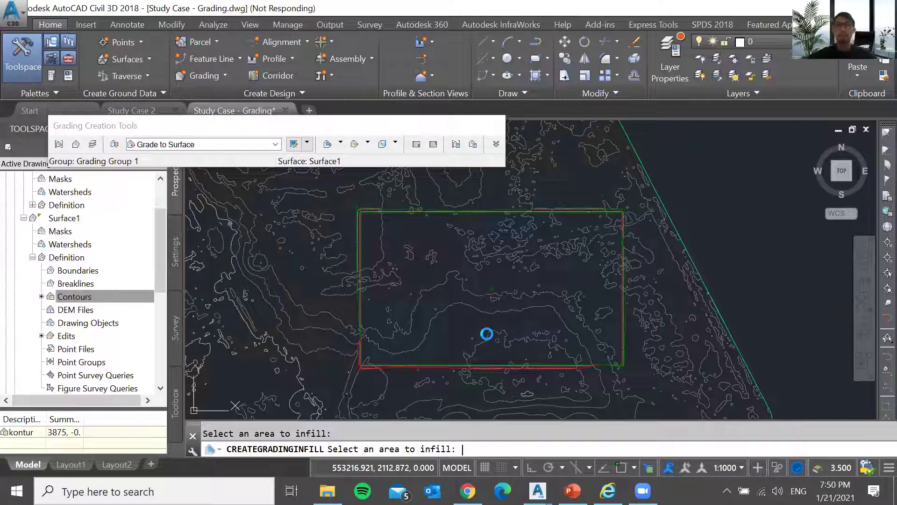
click(493, 288)
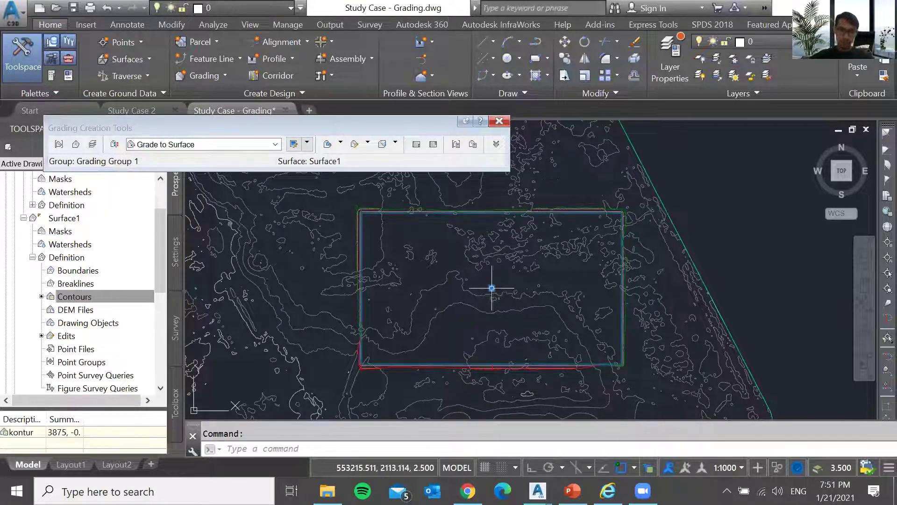
key(Escape)
key(Escape)
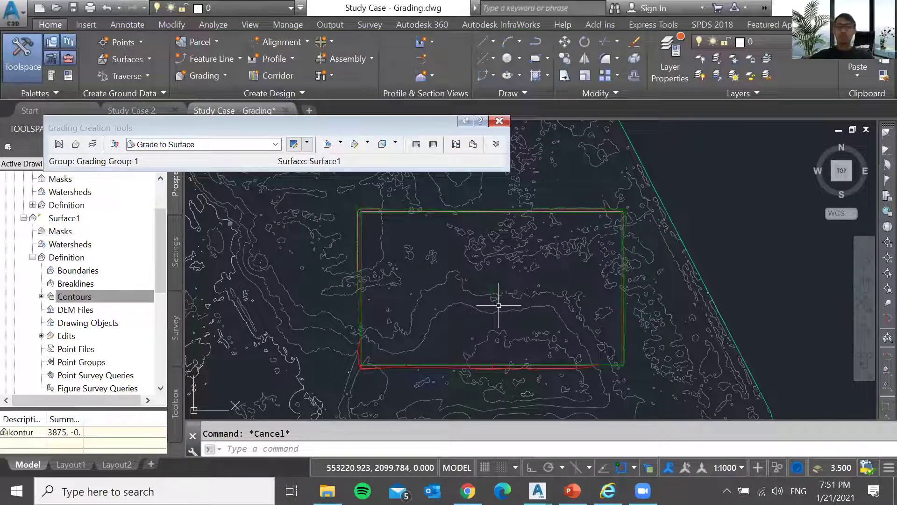
mouse_move(498, 305)
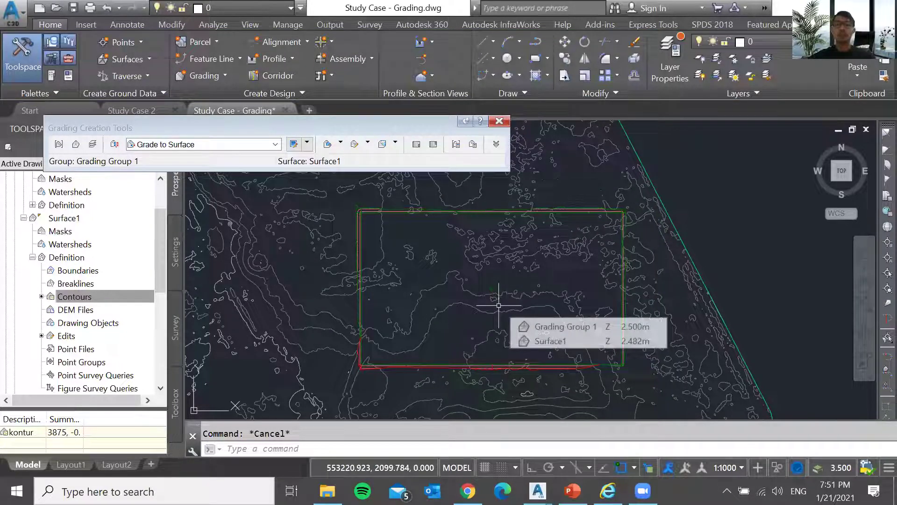
Draw a straight polyline west to east across the middle of the platform, extending beyond both of its edges.
text(PL)
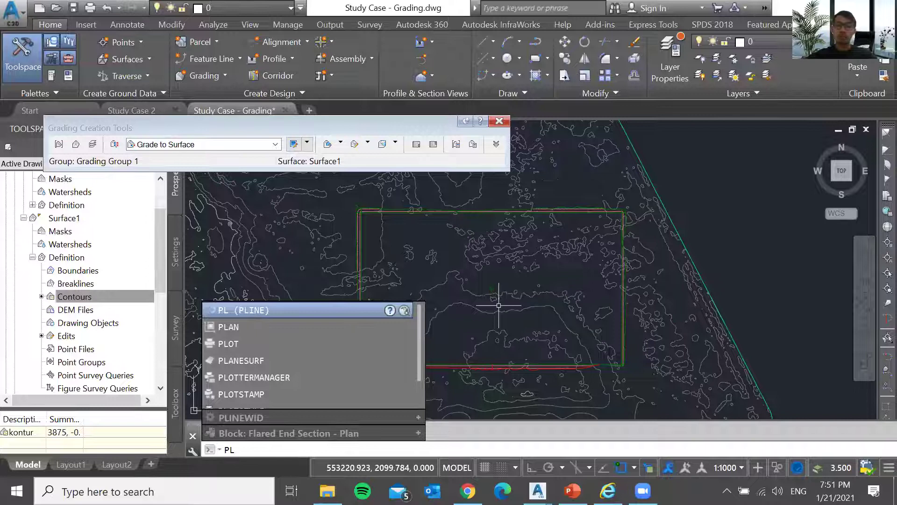
click(335, 310)
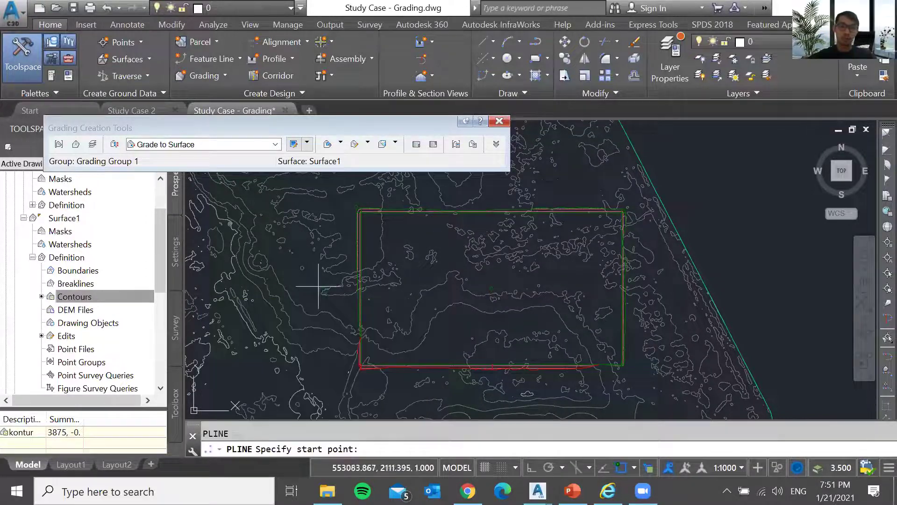
click(306, 289)
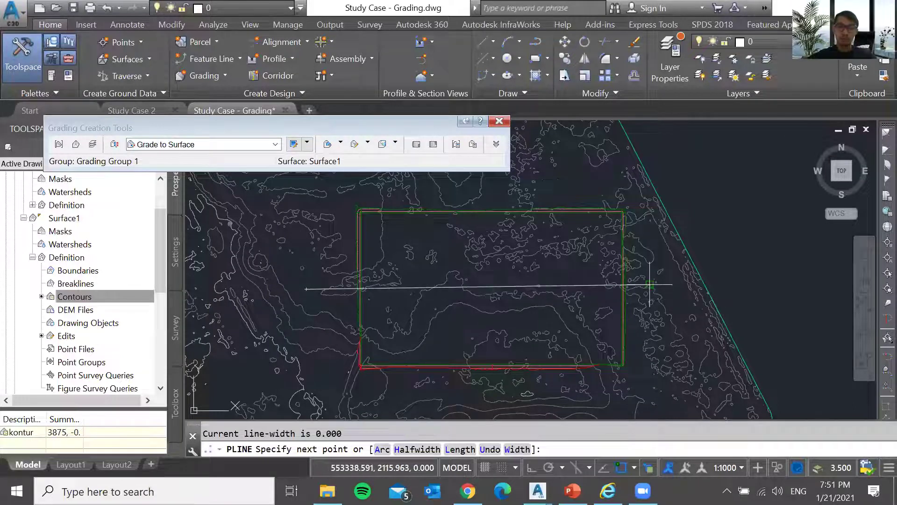
click(731, 292)
key(Return)
Create a quick profile of Grading Group 1 and Surface1 along the polyline, place its view east of the site and inspect it.
click(692, 291)
right_click(669, 276)
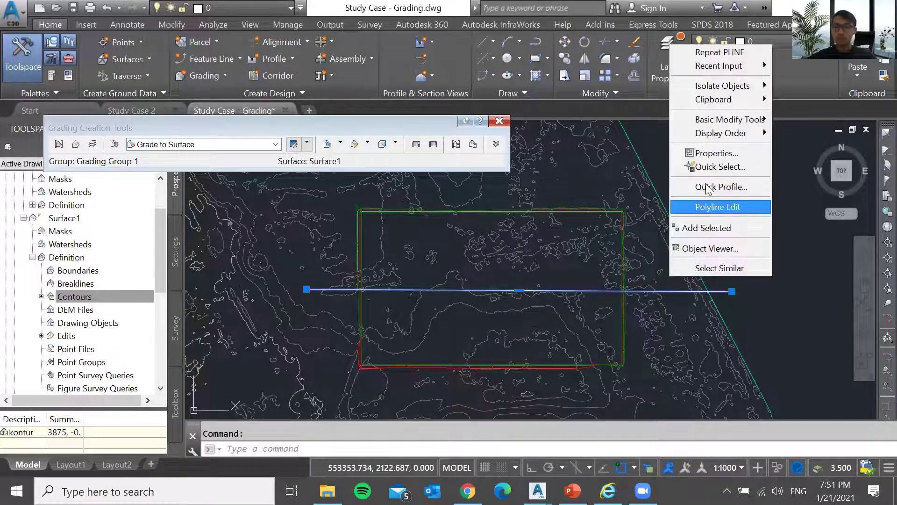
click(720, 186)
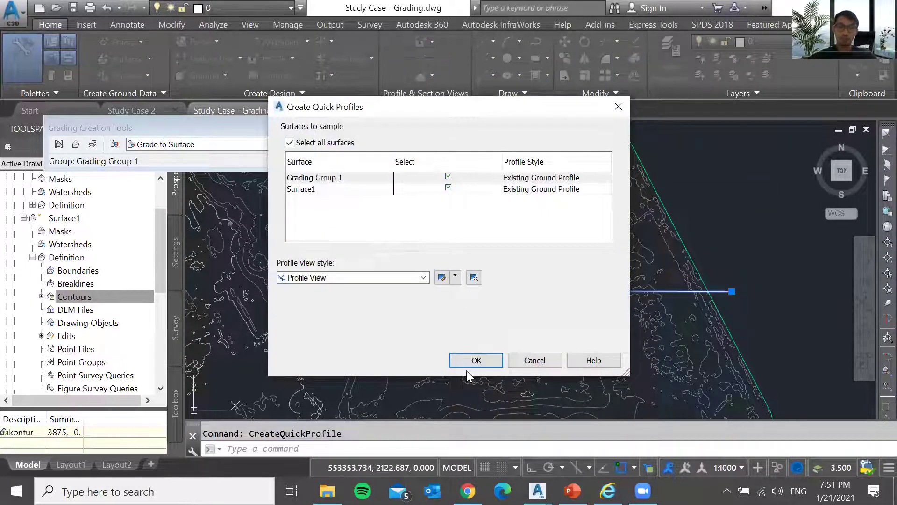
click(476, 360)
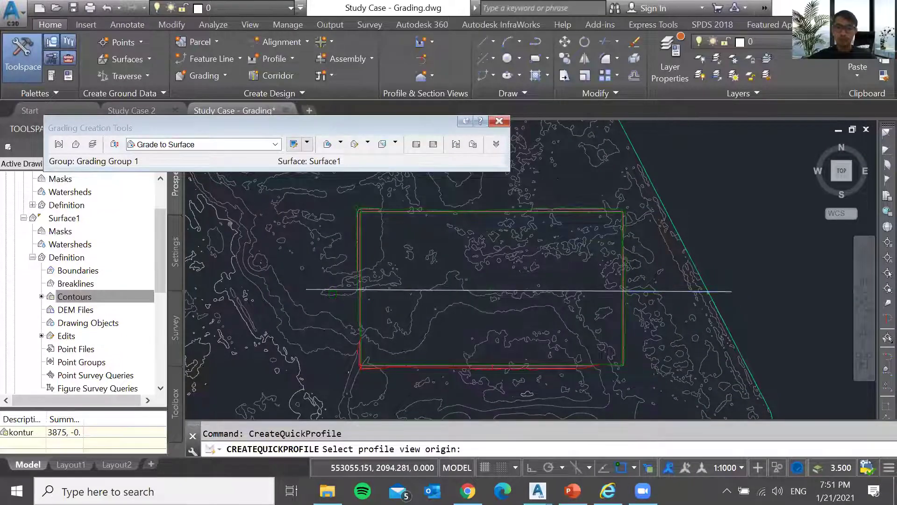
scroll(285, 312, down, 4)
click(588, 265)
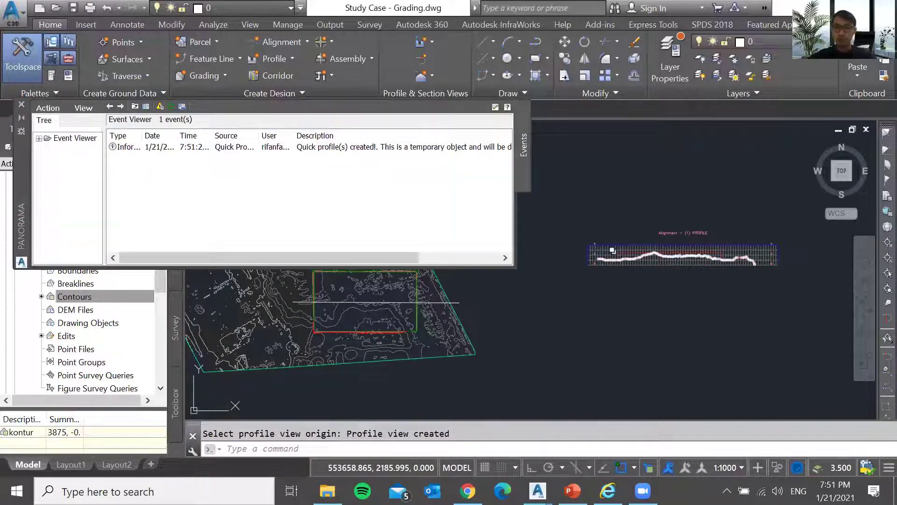
scroll(612, 253, up, 5)
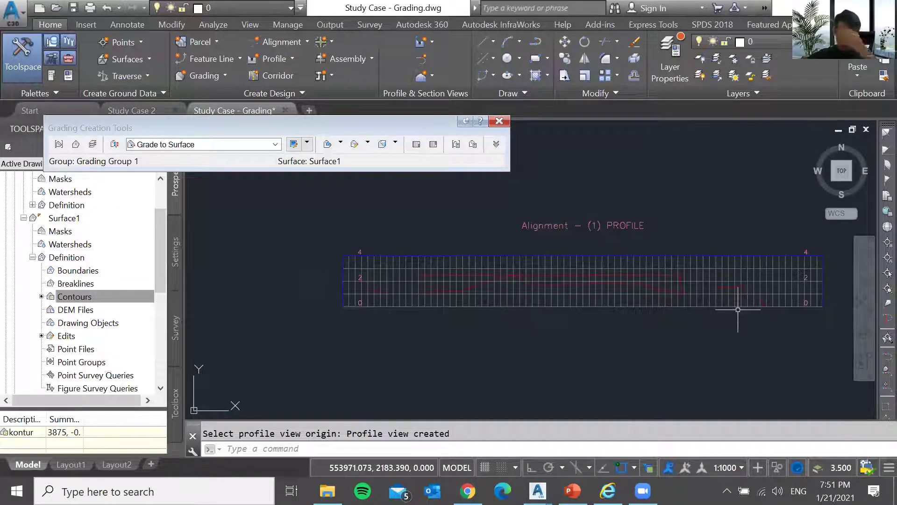
click(738, 310)
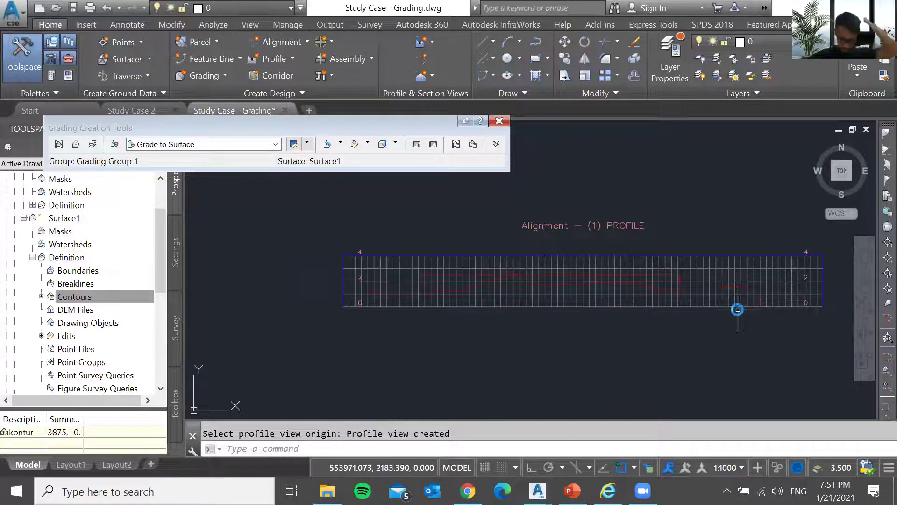
scroll(738, 309, down, 6)
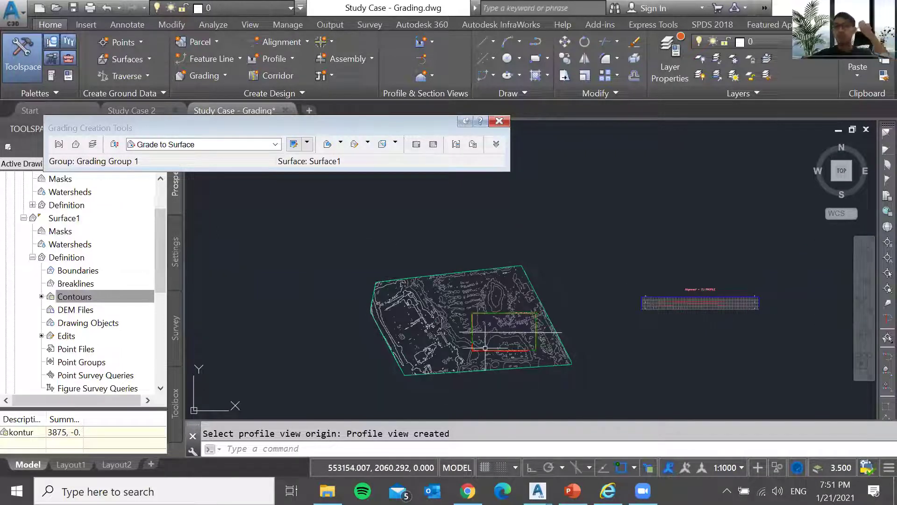
scroll(485, 348, up, 4)
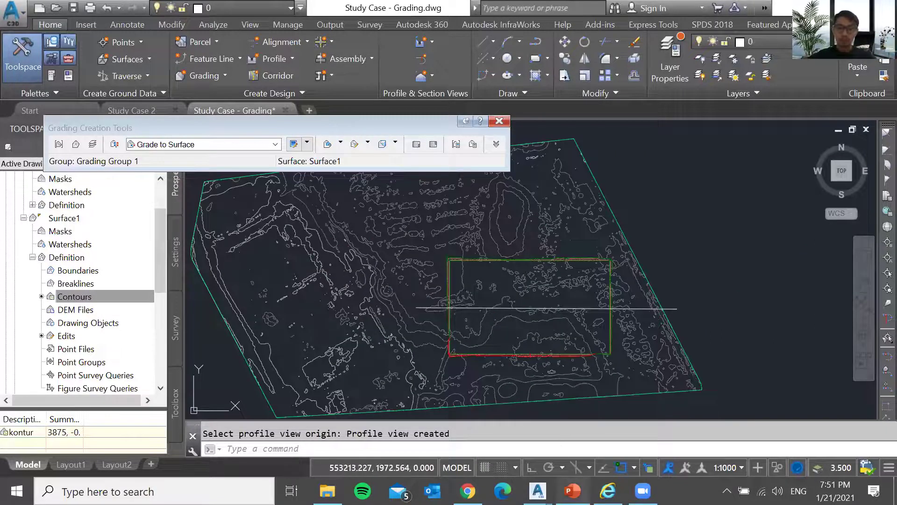
Switch to PowerPoint to check the platform layout on the Case Study 2 slide, and return to the Civil 3D grading drawing.
key(alt+Tab)
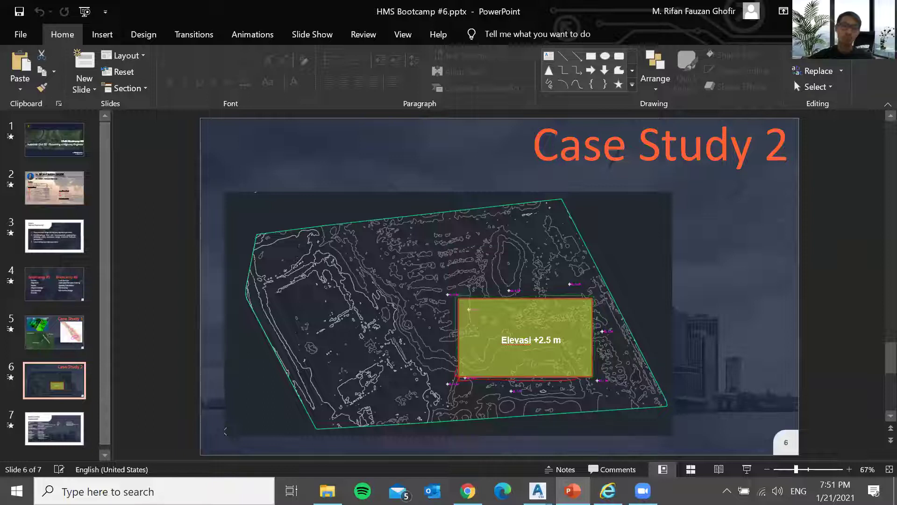
key(alt+Tab)
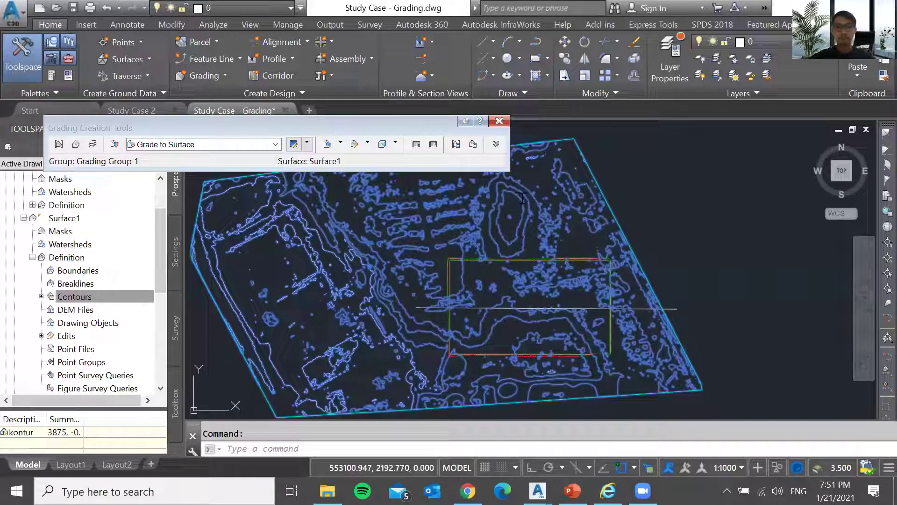
key(Escape)
scroll(497, 189, up, 3)
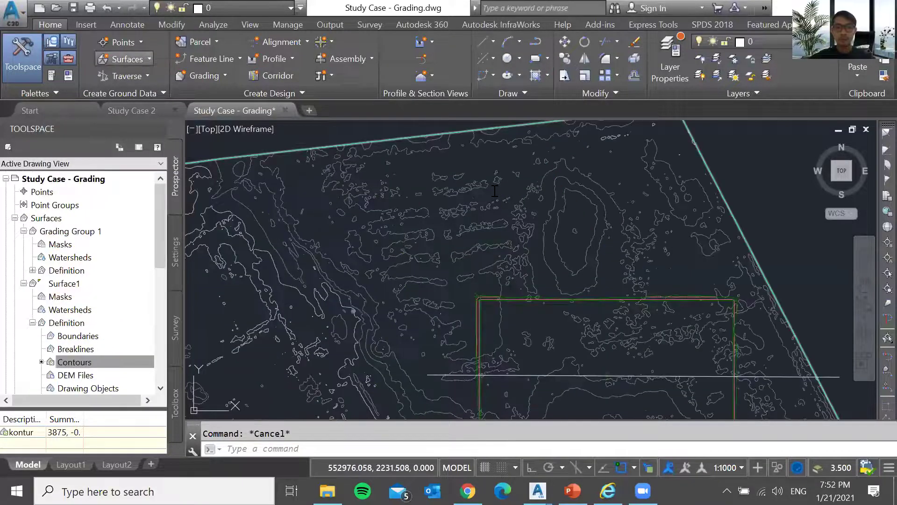
Create a new TIN surface named Surface Finish Grade, keeping the Contours 1m and 5m (Background) style.
key(shift+Left)
key(BackSpace)
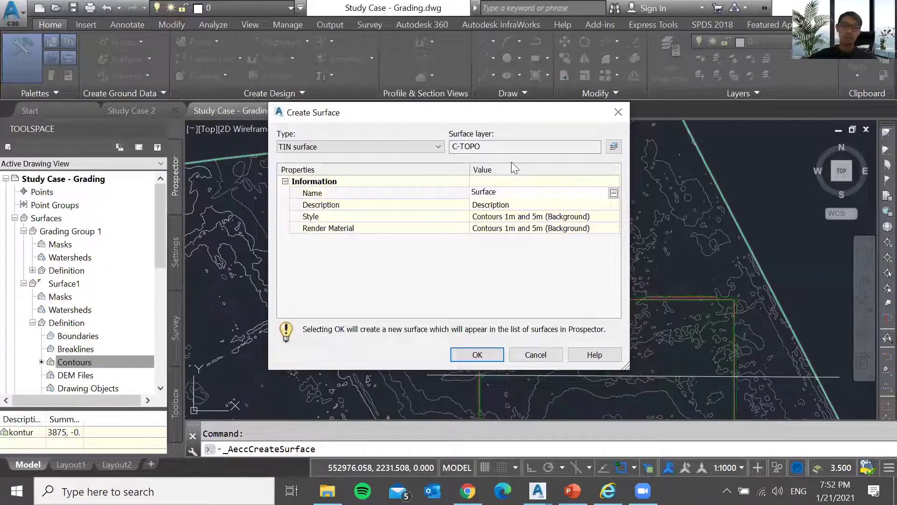
text(Finis)
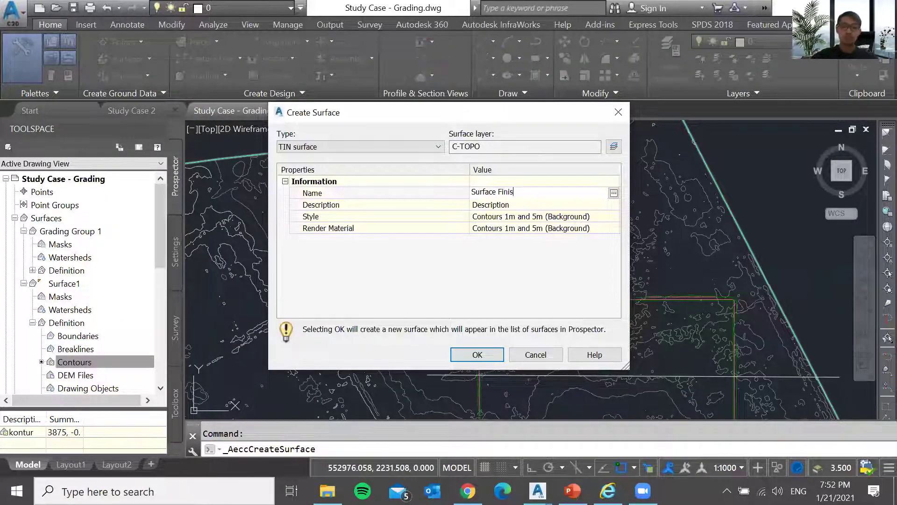
text(h Grade)
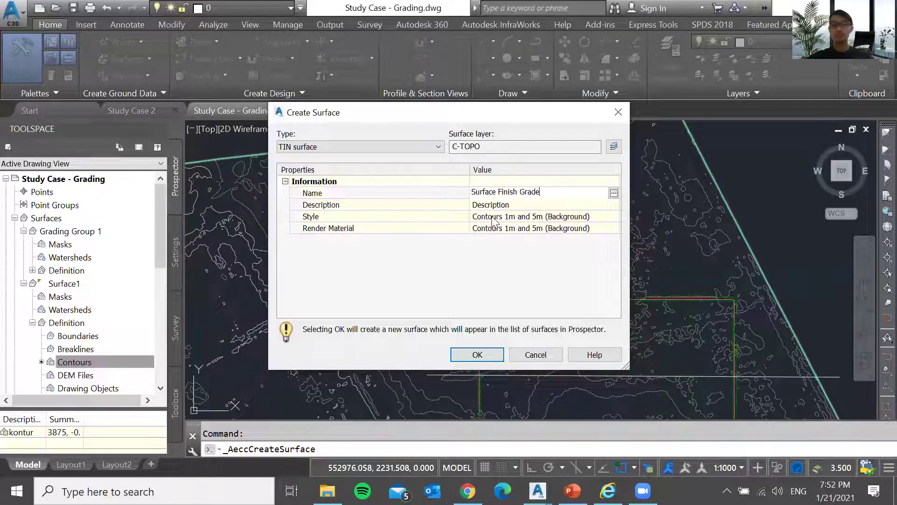
click(480, 349)
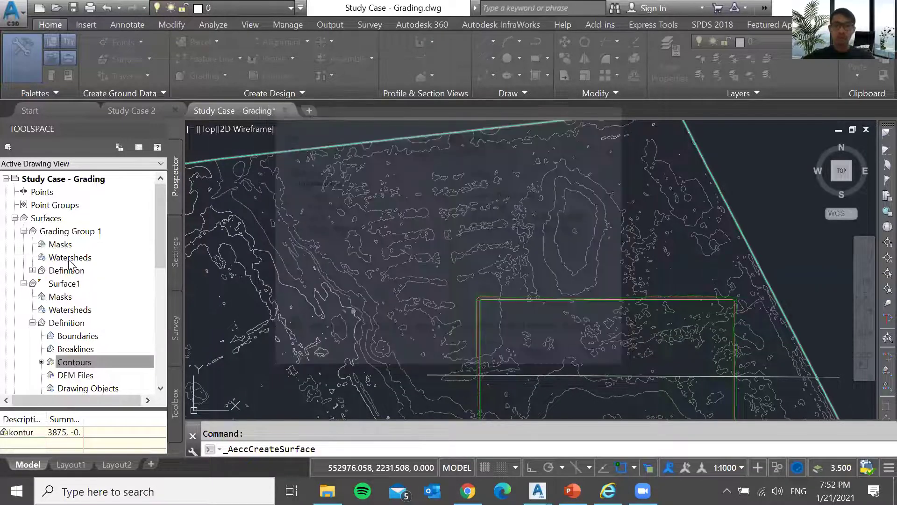
Paste Surface1 into the Surface Finish Grade surface as an edit of its definition.
scroll(53, 250, down, 3)
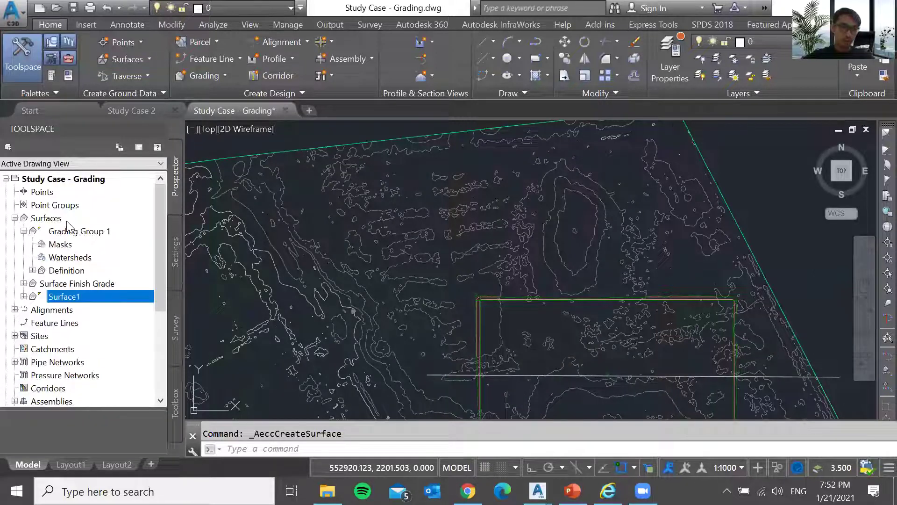
double_click(47, 284)
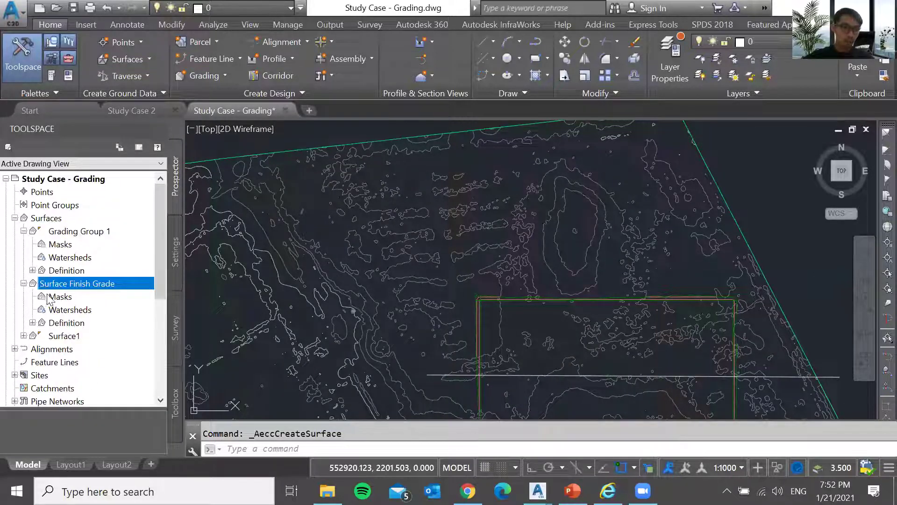
click(32, 323)
click(66, 337)
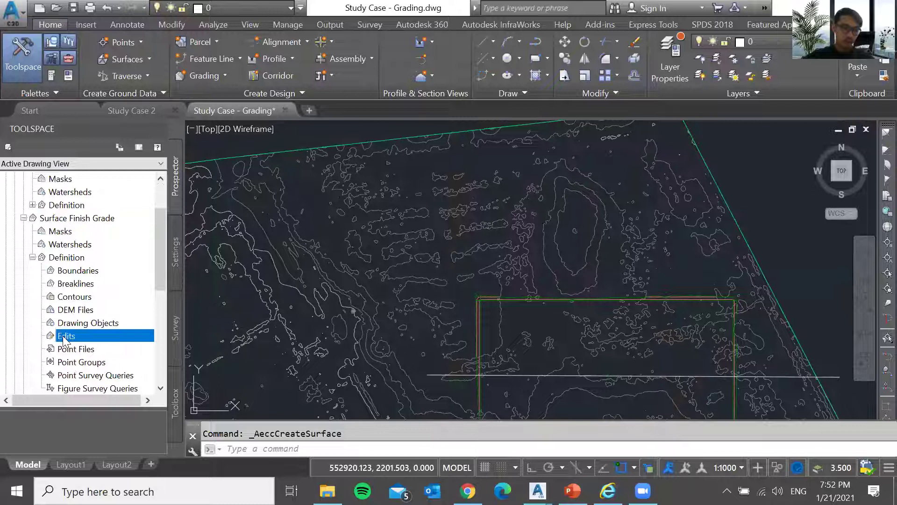
right_click(65, 337)
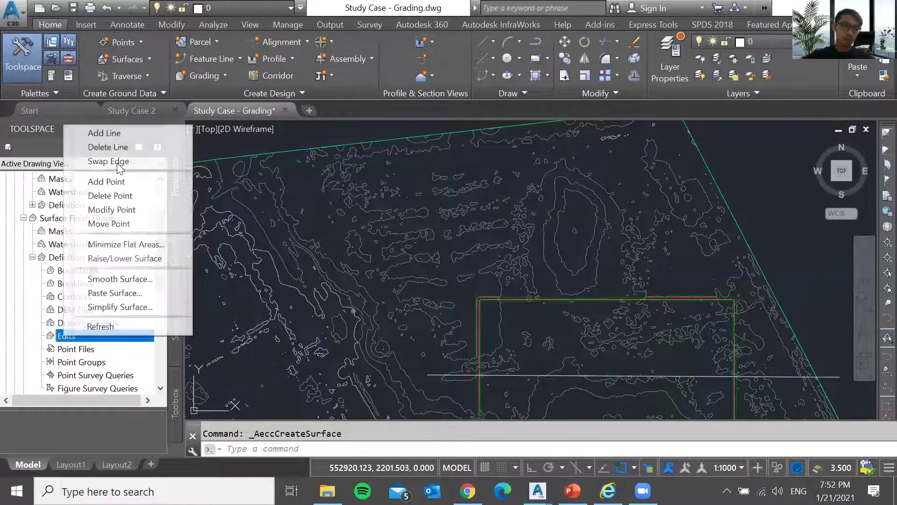
click(102, 293)
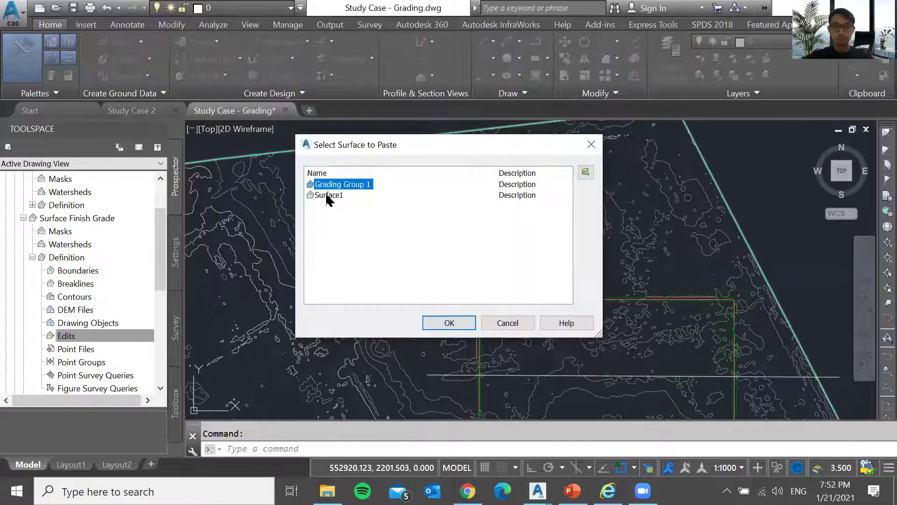
click(335, 194)
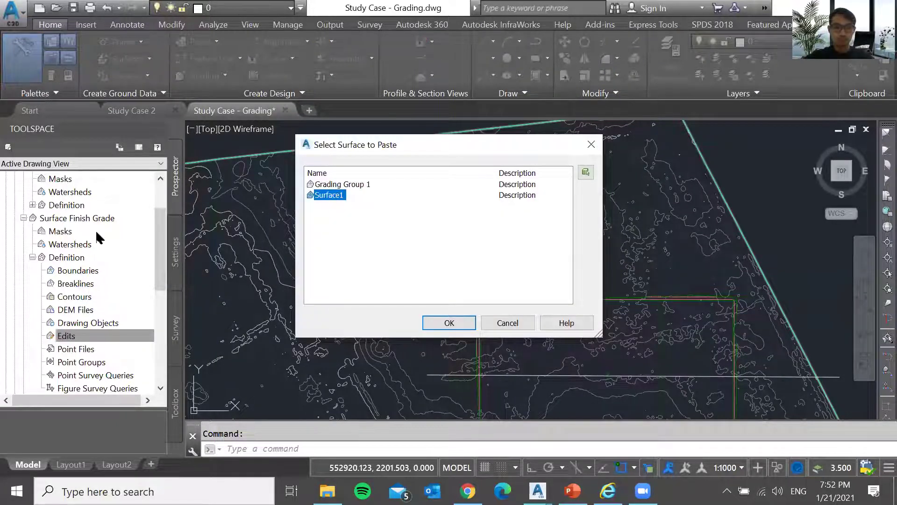
click(449, 321)
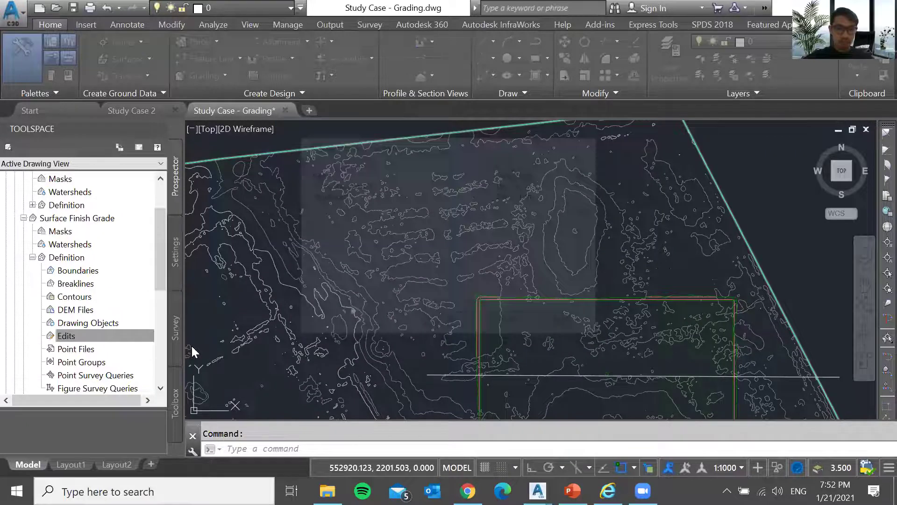
Paste the Grading Group 1 surface into Surface Finish Grade, on top of the pasted Surface1.
click(71, 339)
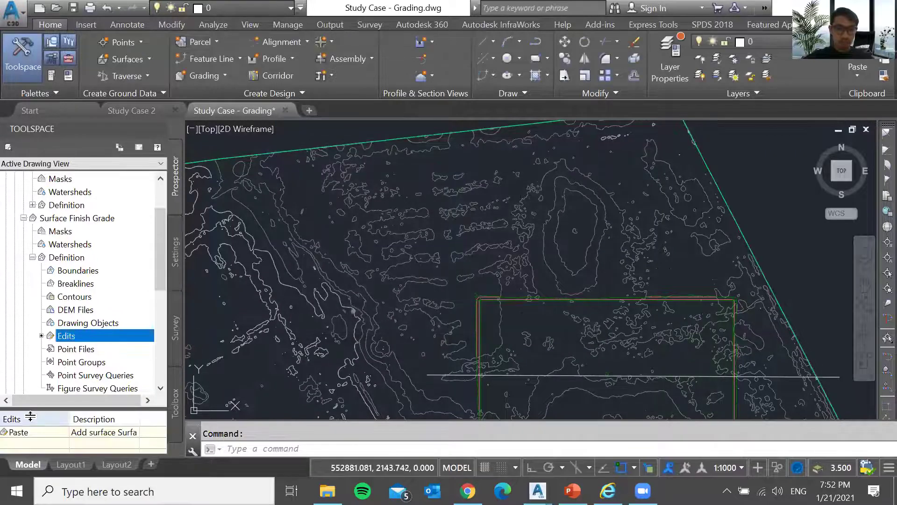
right_click(67, 338)
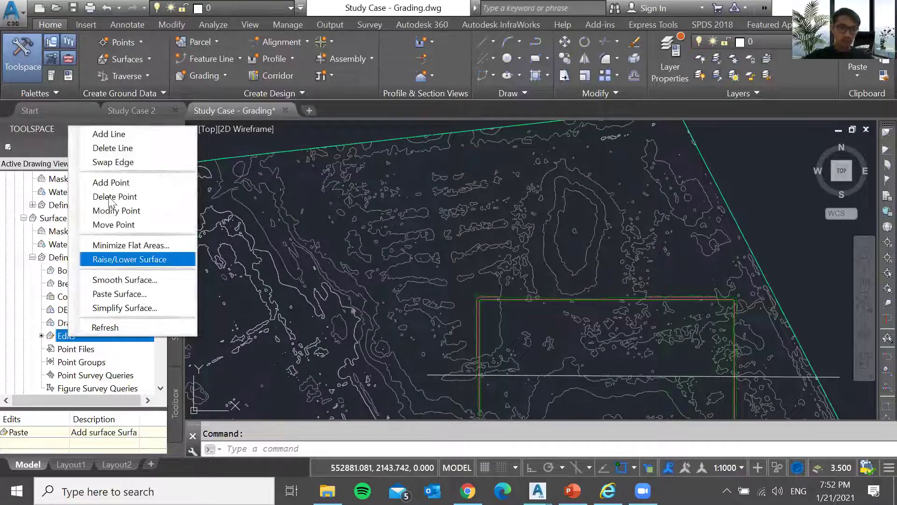
click(106, 293)
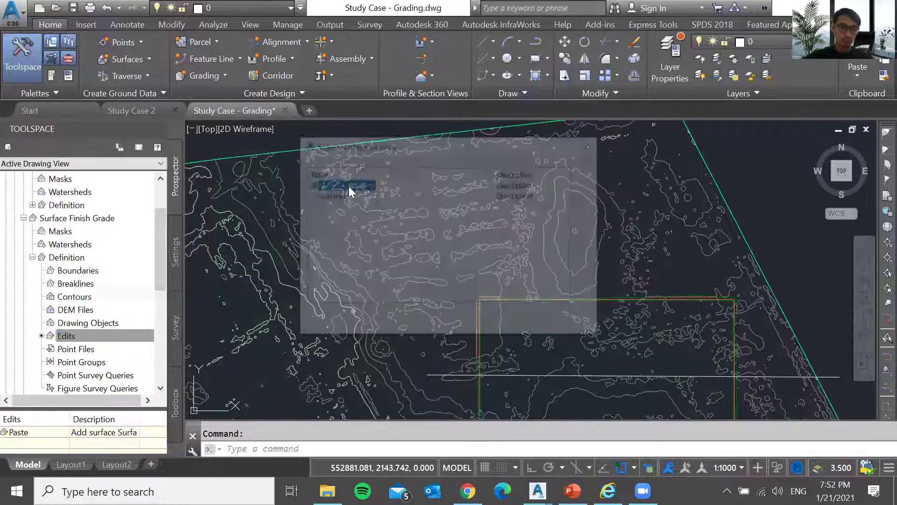
click(449, 323)
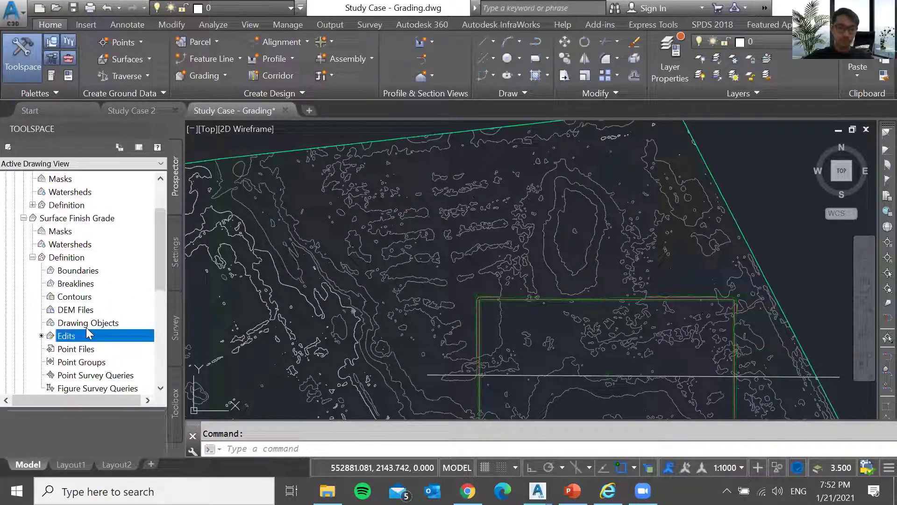
Review the paste edits of Surface Finish Grade, collapse the Grading Group 1 branch and locate Surface1 in the surface tree.
scroll(29, 290, up, 2)
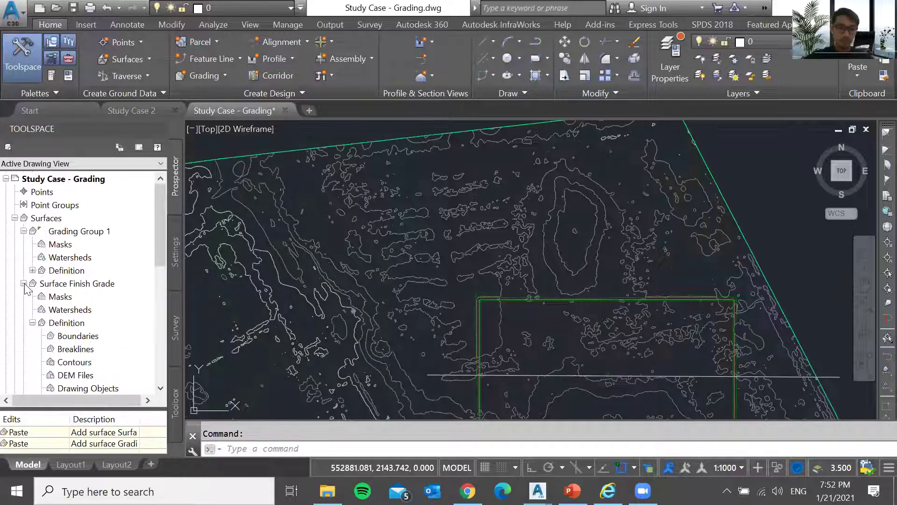
scroll(51, 295, down, 4)
scroll(68, 297, up, 1)
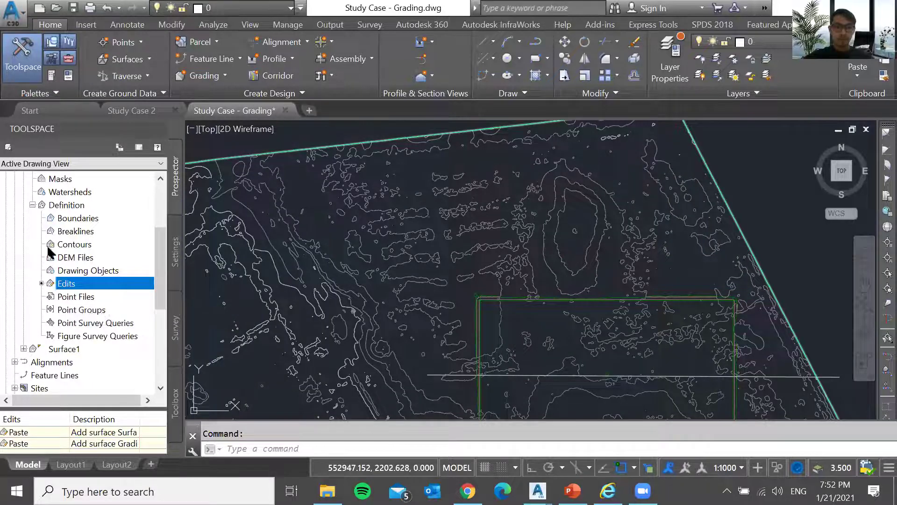
scroll(65, 239, up, 3)
click(42, 233)
click(24, 232)
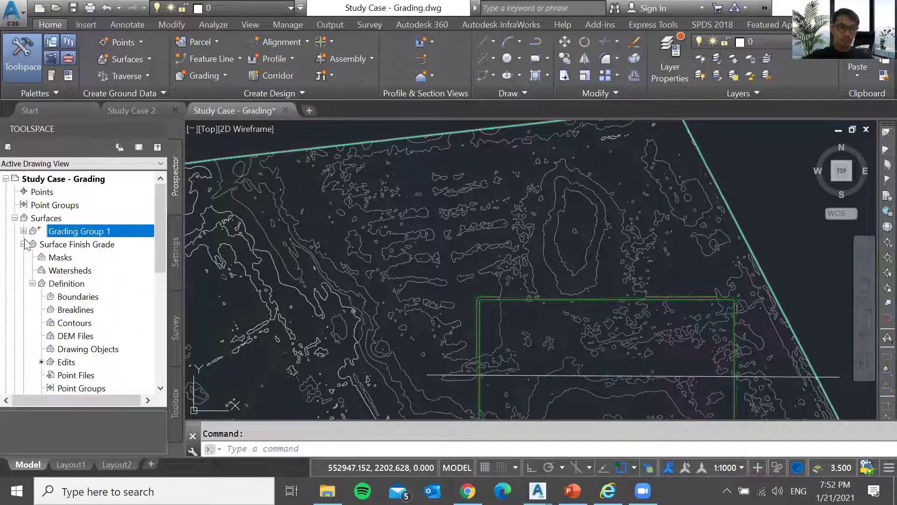
scroll(41, 282, down, 3)
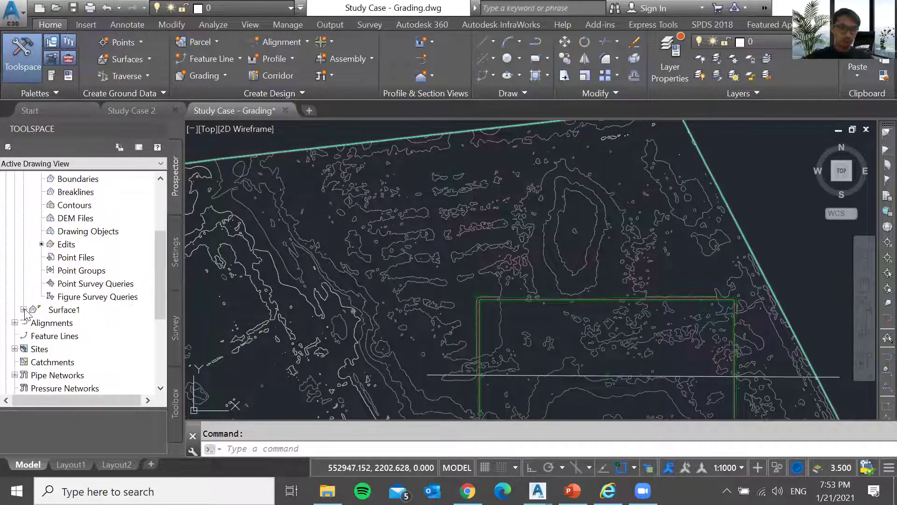
Look through Surface1's definition items and its available surface commands.
click(24, 314)
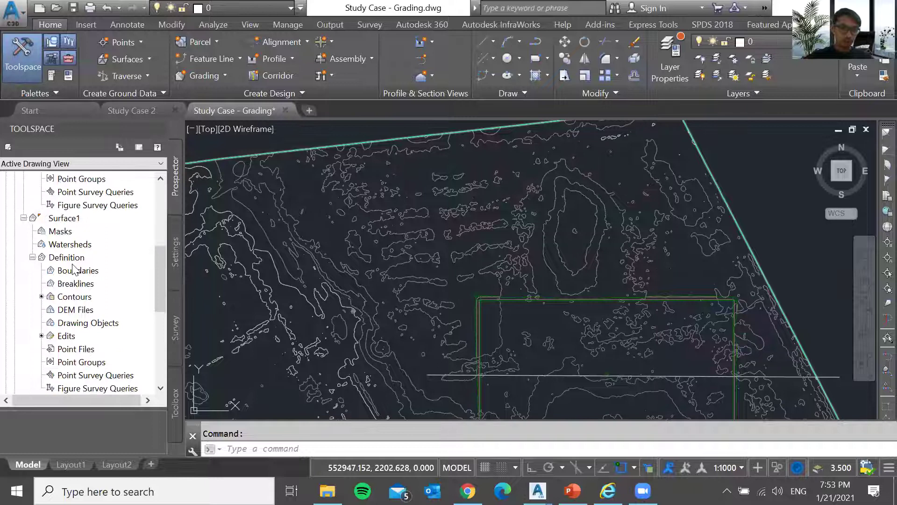
click(23, 218)
click(62, 219)
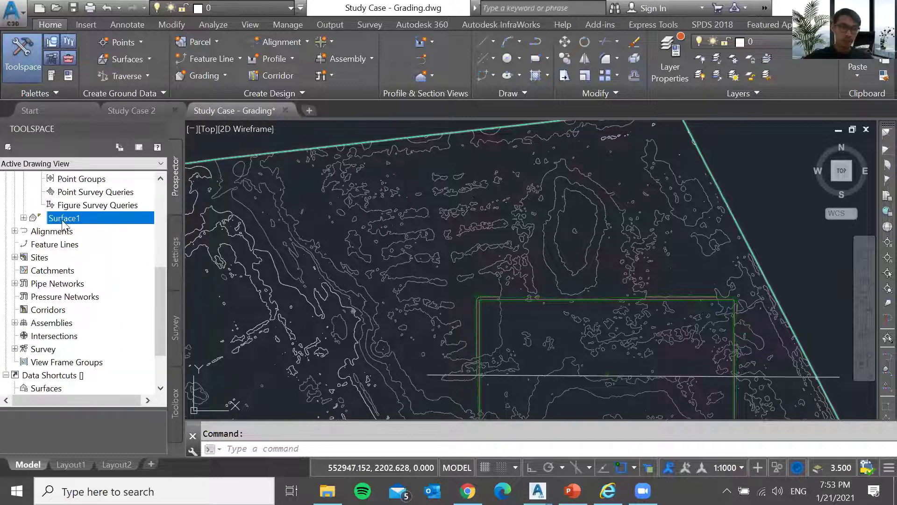
right_click(103, 227)
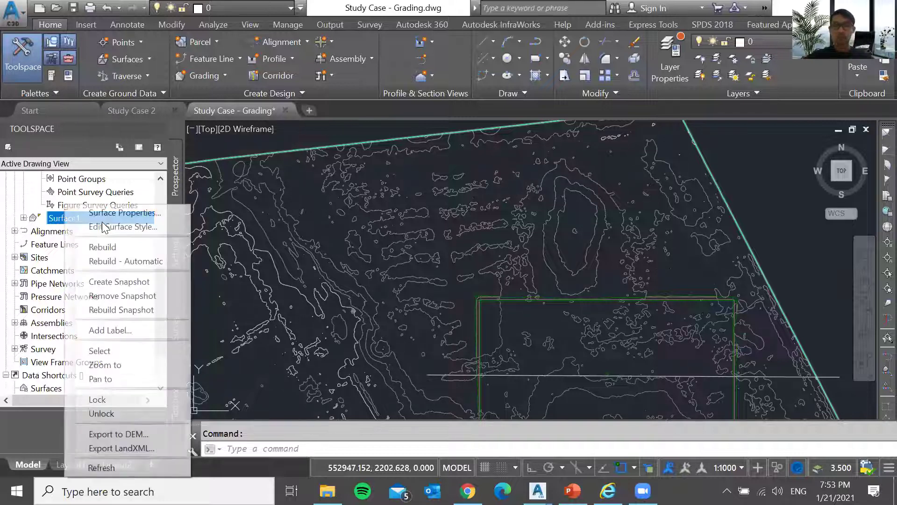
scroll(606, 262, down, 2)
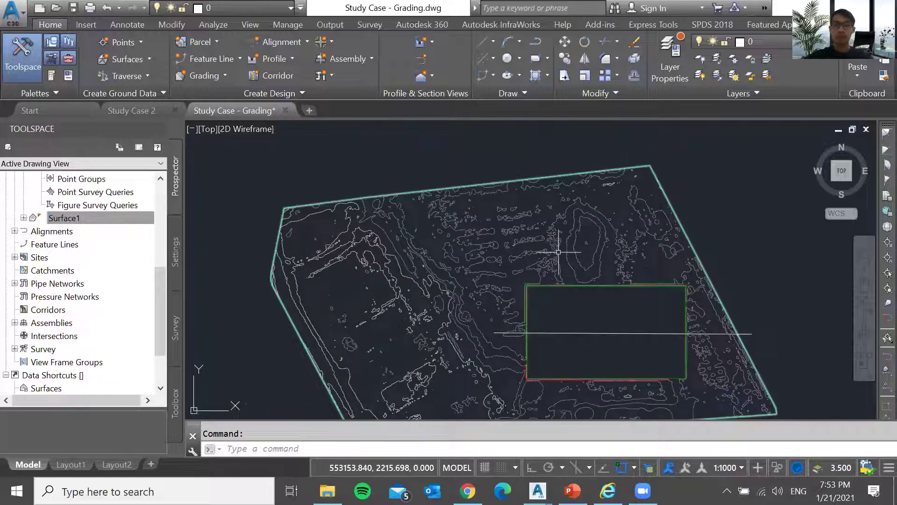
Select the site surface in the drawing to check its extent, clearing the selection each time.
click(558, 252)
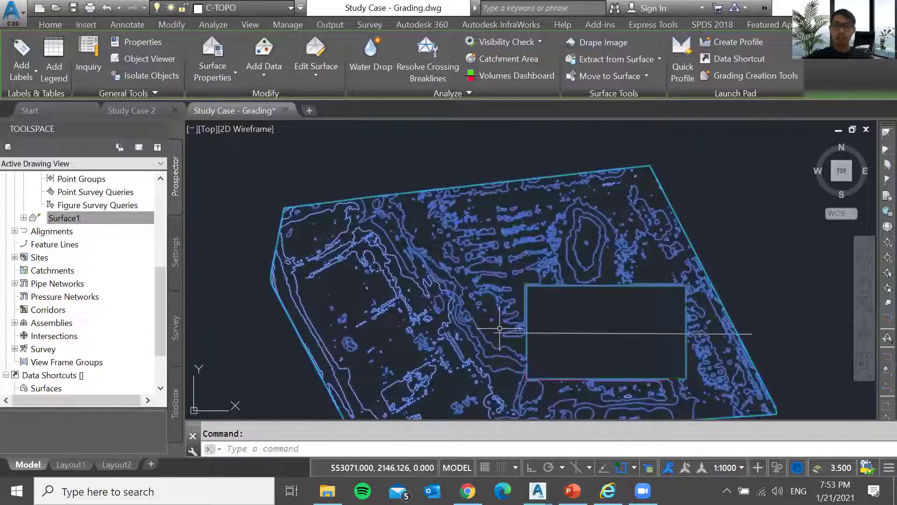
key(Escape)
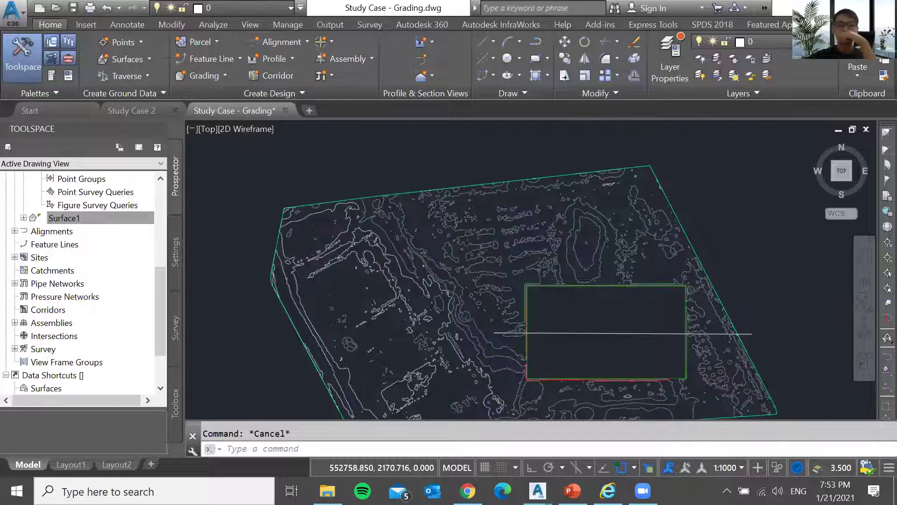
scroll(284, 307, down, 2)
scroll(284, 307, down, 2)
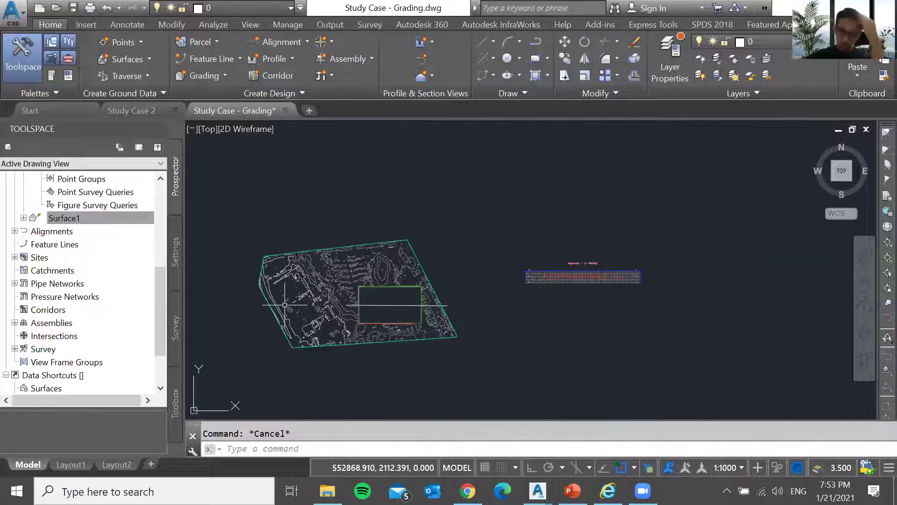
click(284, 307)
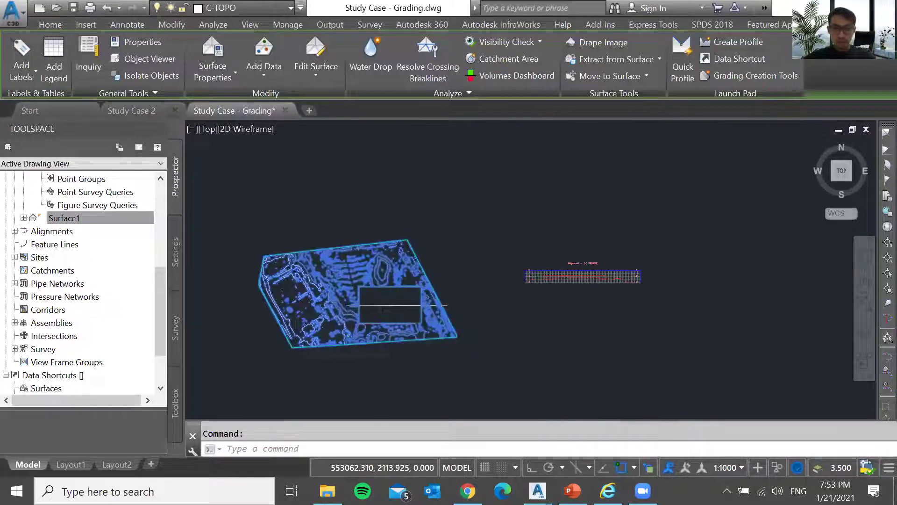
scroll(344, 303, up, 2)
key(Escape)
scroll(344, 304, up, 6)
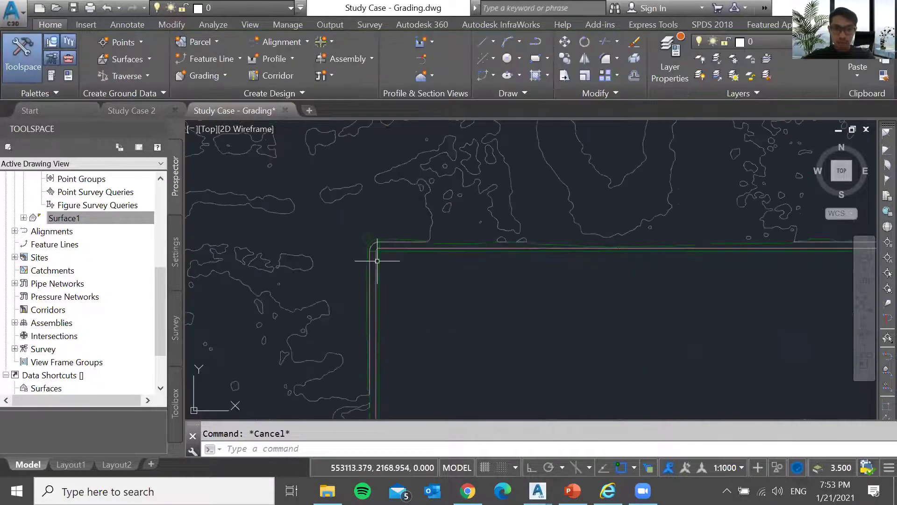
Check which objects overlap at the pad's upper-left corner and select the grading marker there, clearing each selection.
click(378, 260)
key(Escape)
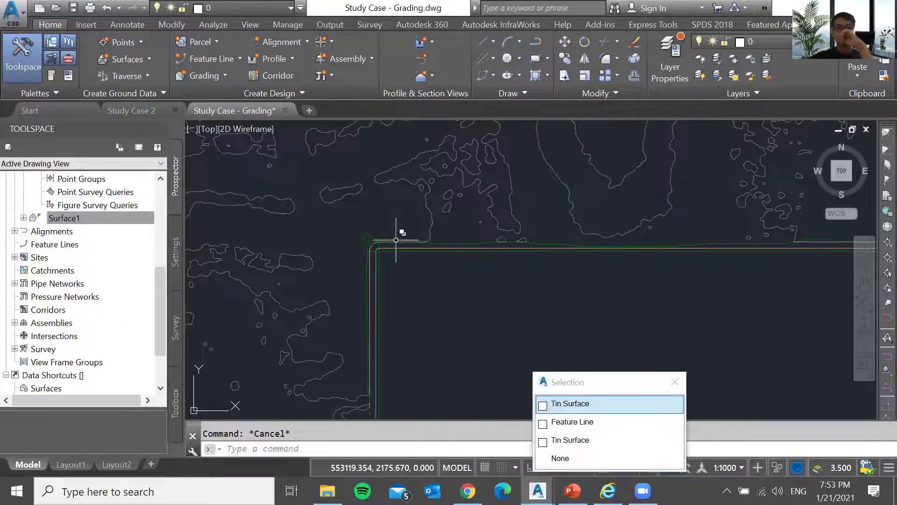
key(Return)
key(Escape)
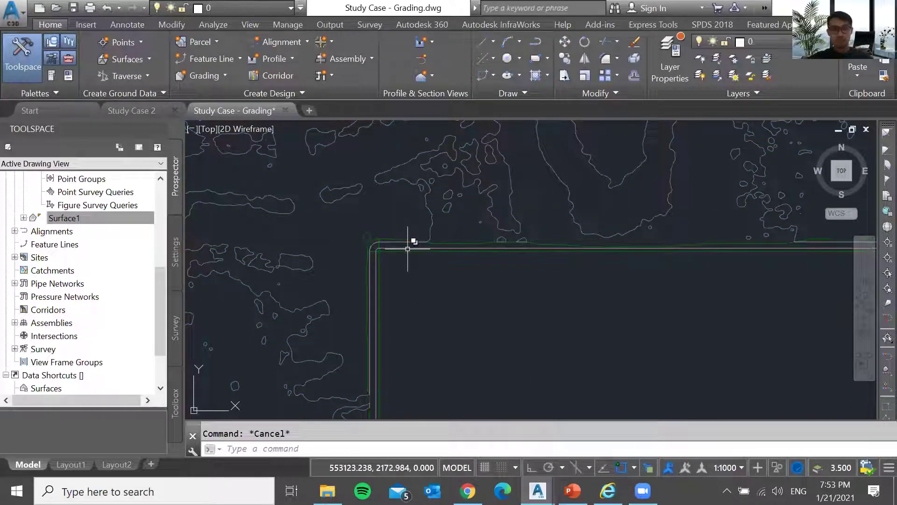
click(369, 237)
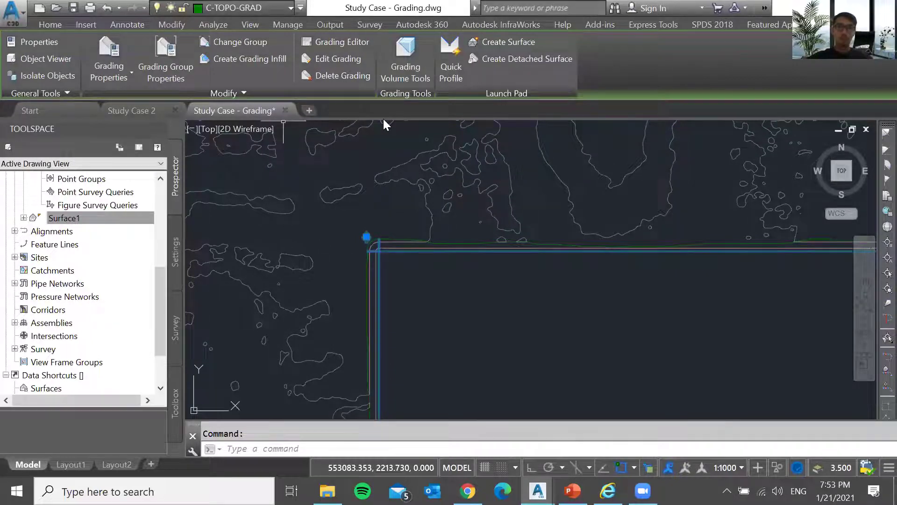
key(Escape)
scroll(367, 235, up, 1)
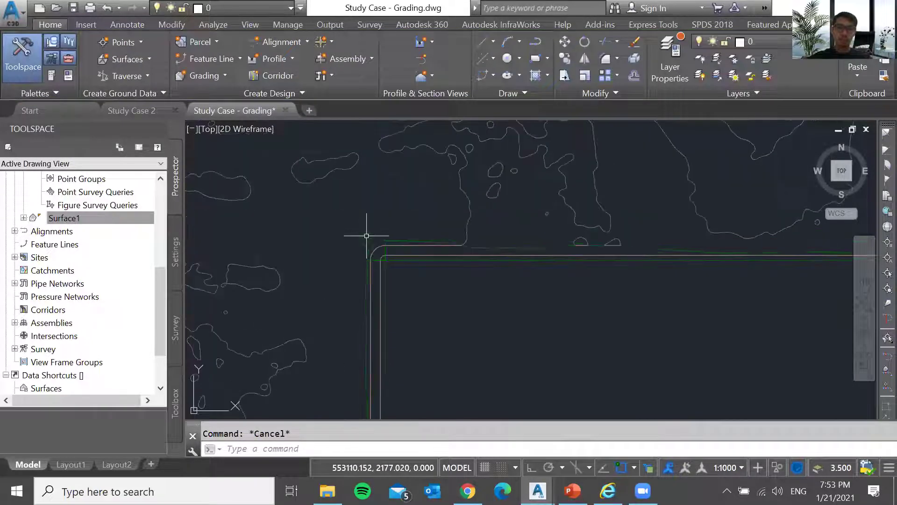
click(367, 236)
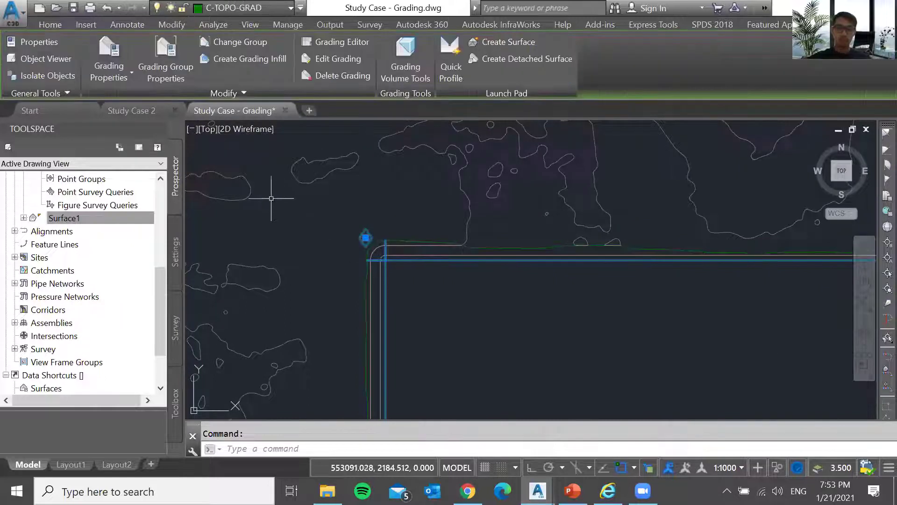
scroll(271, 198, down, 1)
scroll(510, 339, down, 1)
key(Escape)
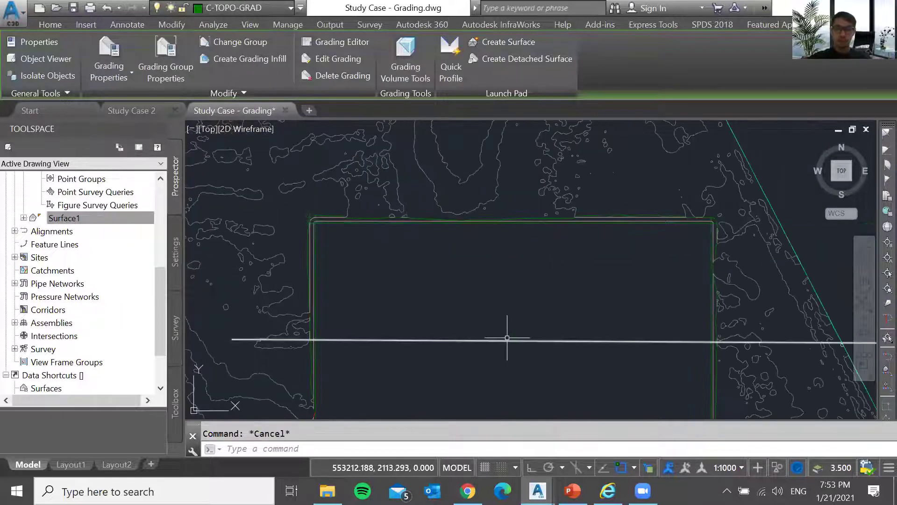
Select the grading inside the pad, check it in Grading Volume Tools, and close the tool.
click(507, 338)
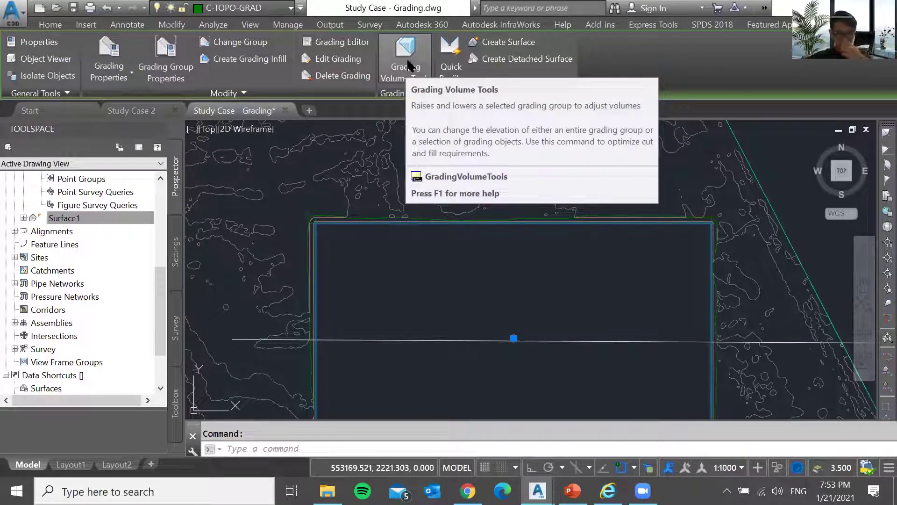
click(405, 66)
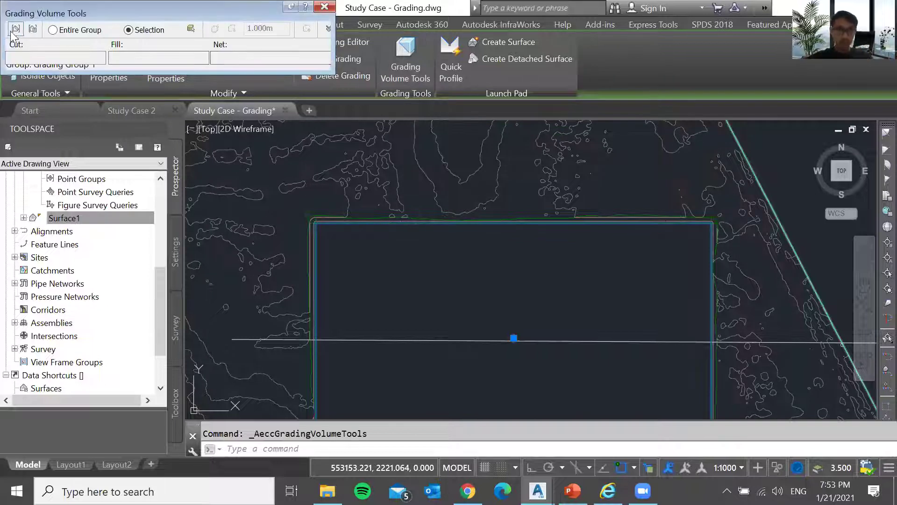
click(392, 29)
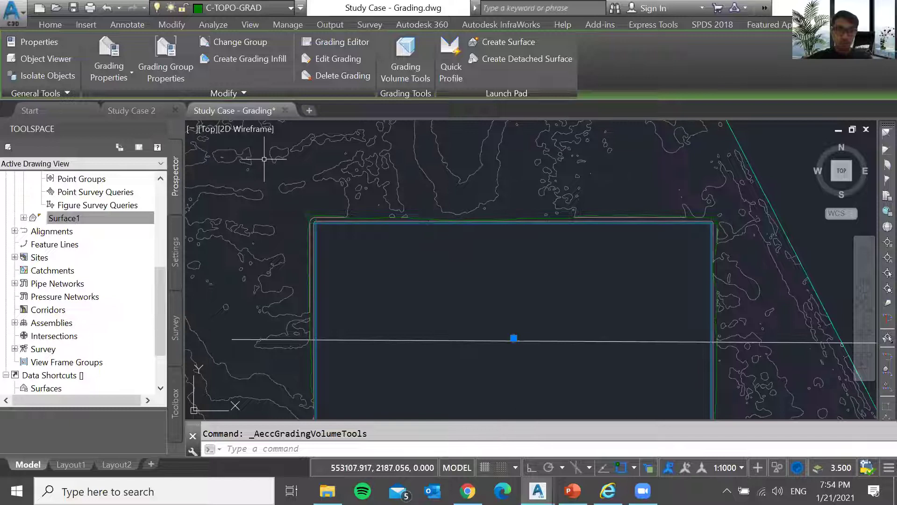
Inspect the slope grading and feature line at the pad's upper-left corner by selecting them in turn.
scroll(406, 211, up, 3)
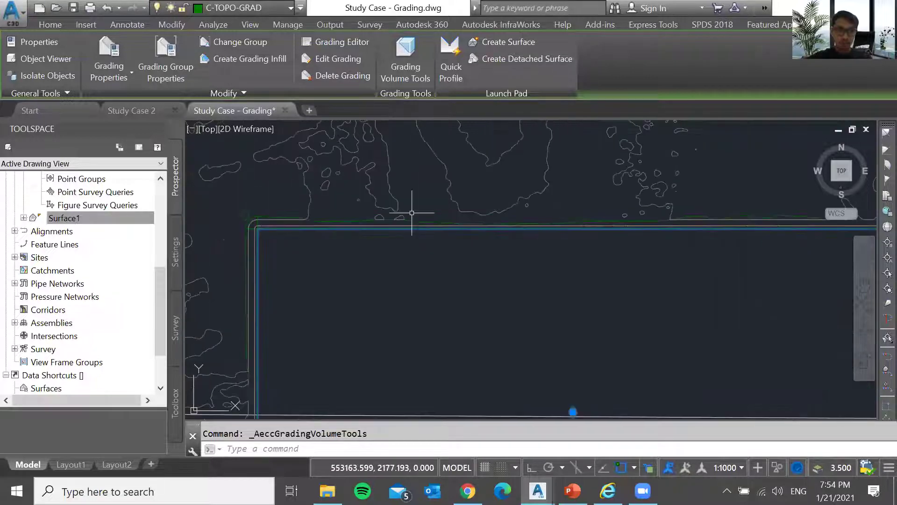
key(Escape)
click(247, 216)
key(Escape)
click(264, 226)
key(Escape)
click(269, 230)
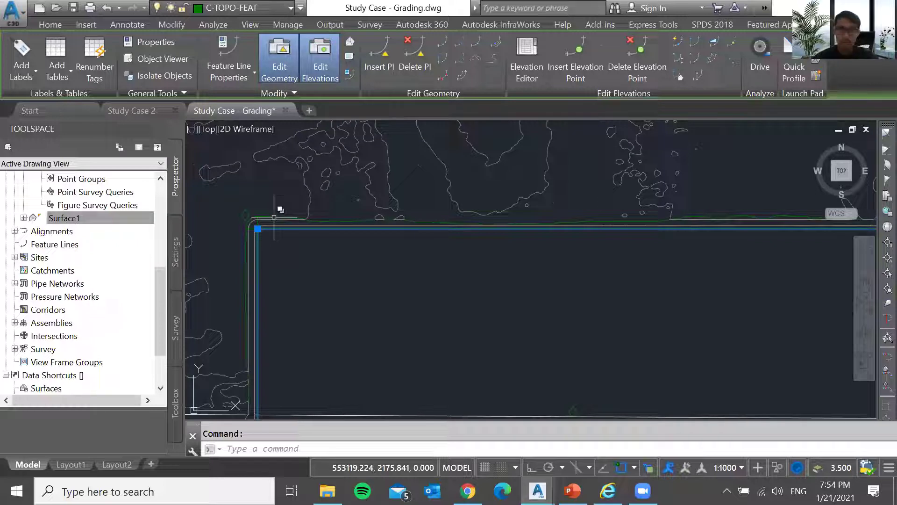
key(Escape)
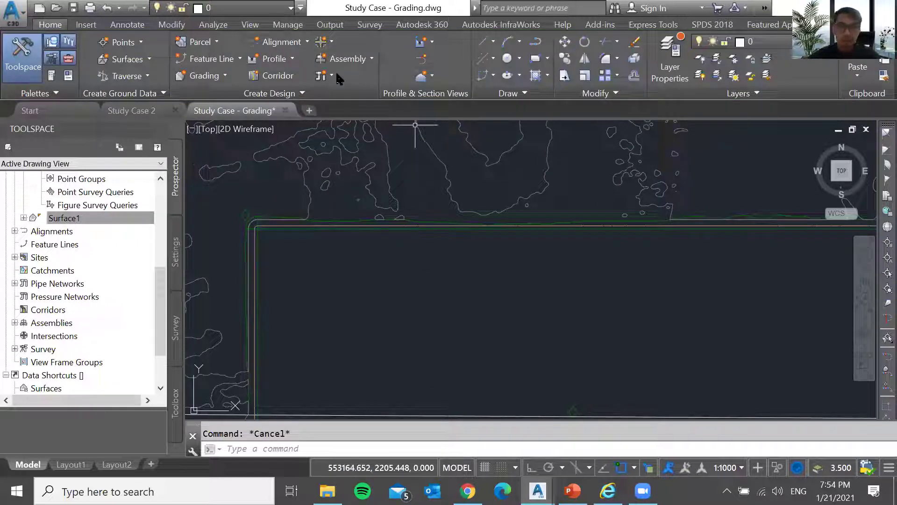
Create a TIN volume surface in the Volumes Dashboard, assigning a base surface and Grading Group 1 as the comparison surface.
click(218, 24)
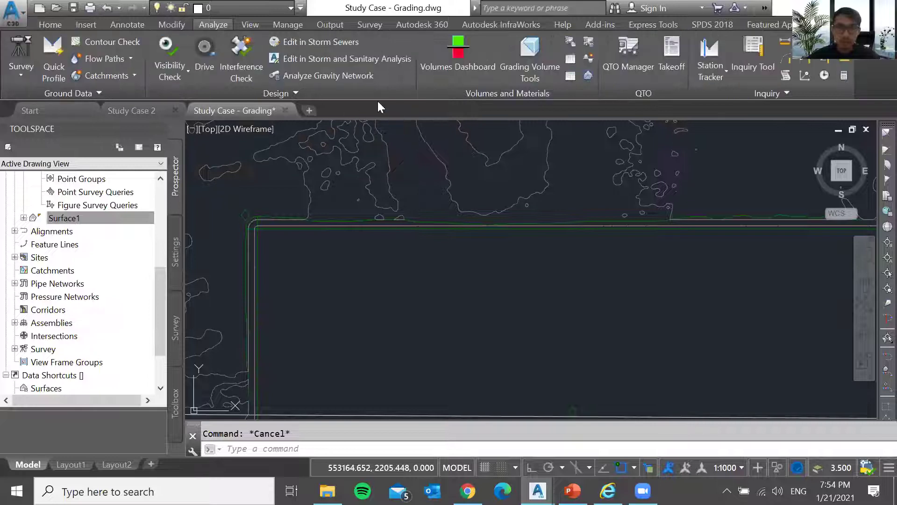
click(455, 73)
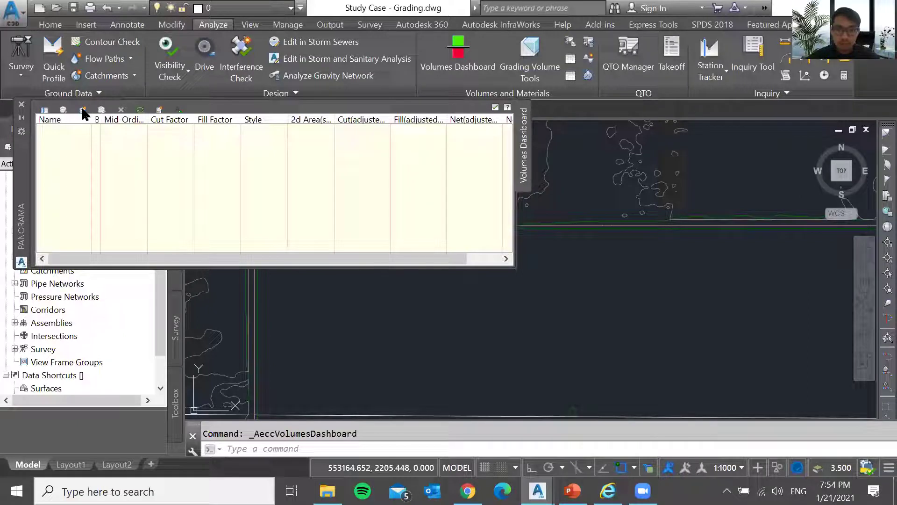
click(83, 111)
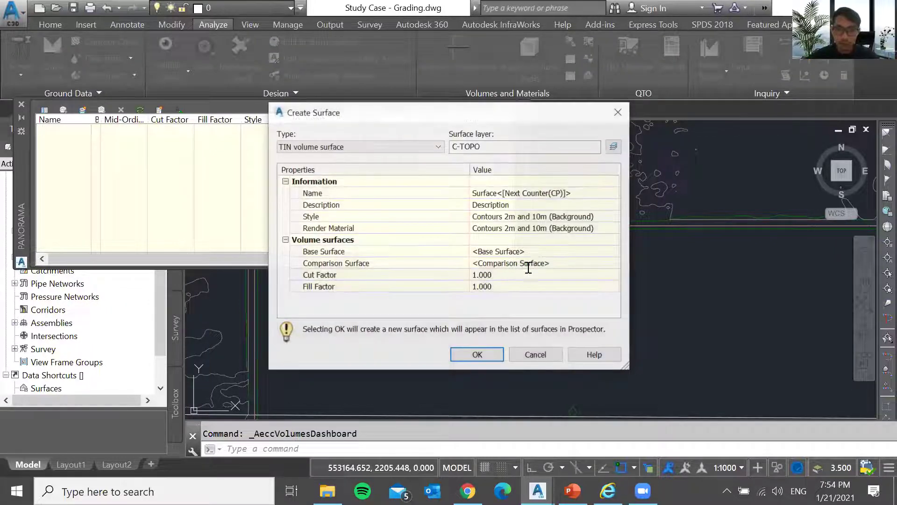
click(614, 252)
key(Return)
click(612, 263)
click(356, 195)
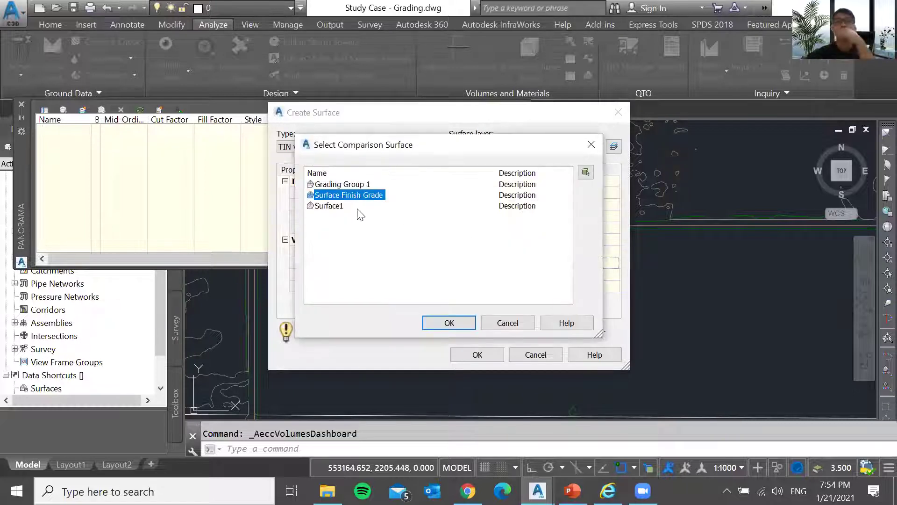
click(345, 188)
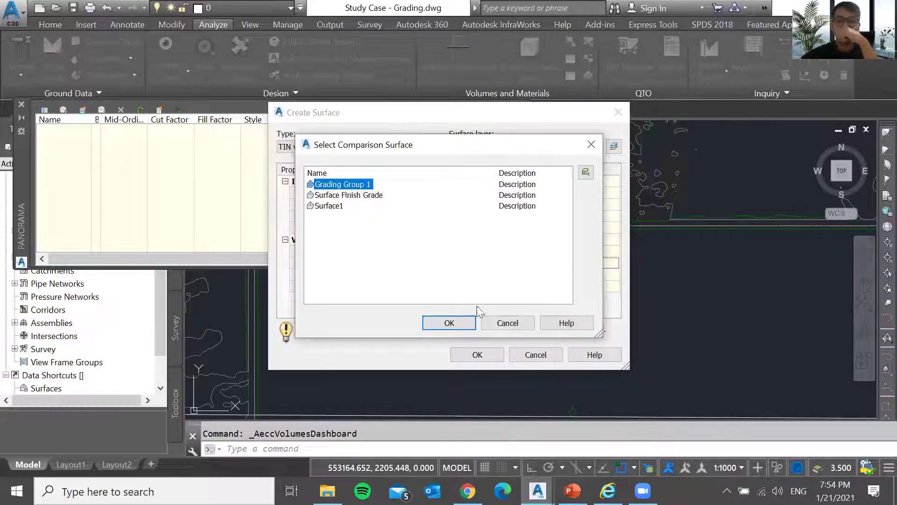
click(445, 321)
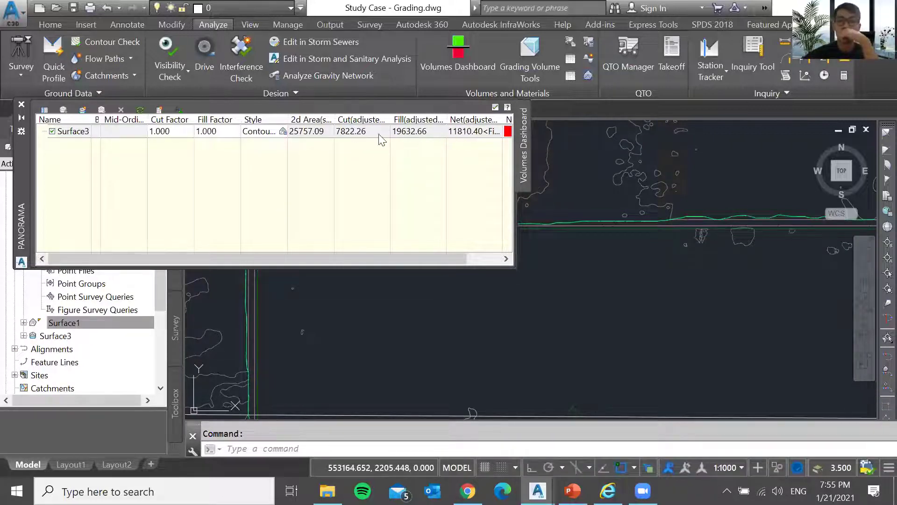
Review the volume surface's cut, fill and net volumes in the Volumes Dashboard, reopening it once before closing it.
click(423, 132)
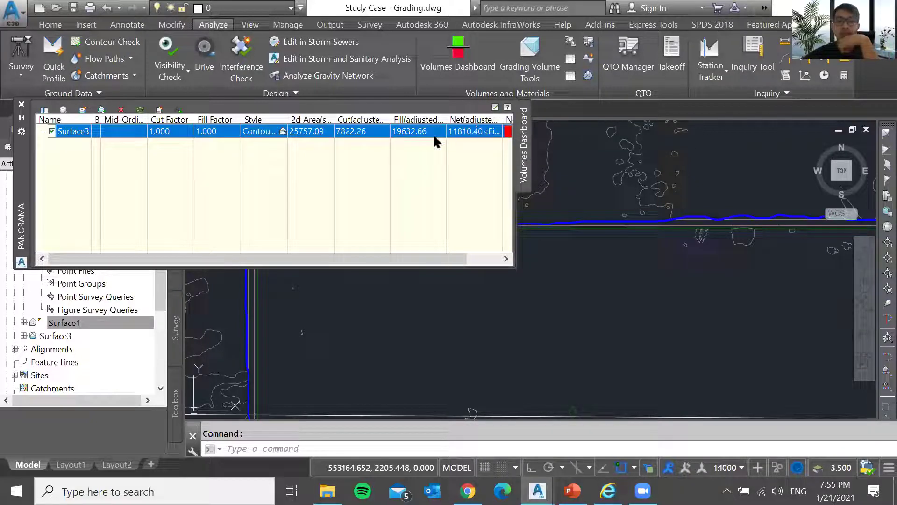
click(496, 107)
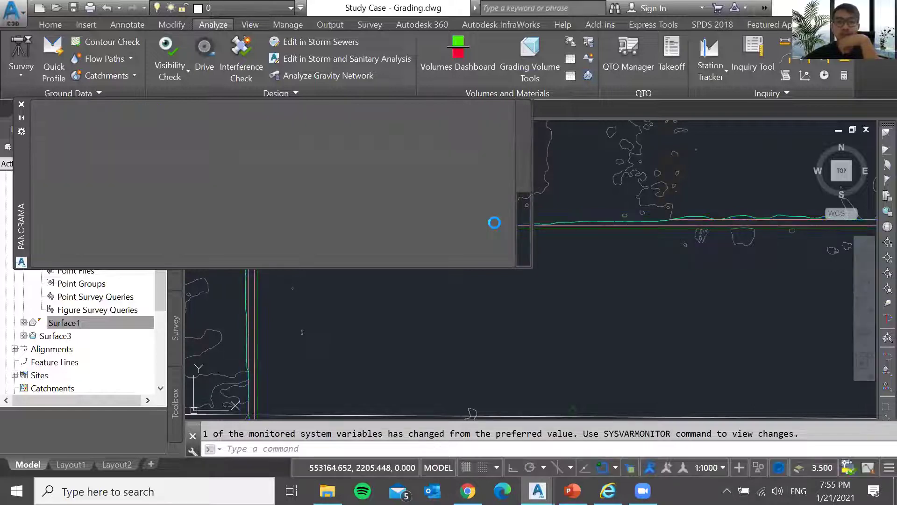
click(469, 67)
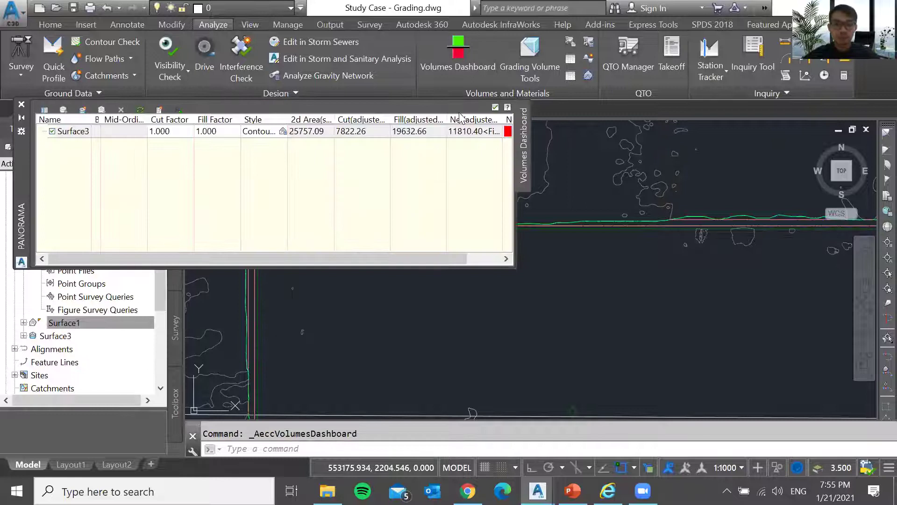
click(495, 107)
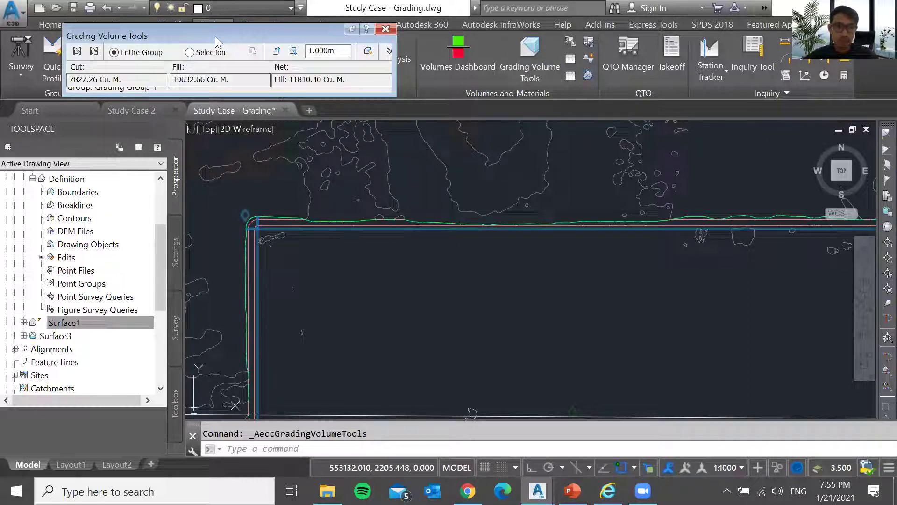
Review the entire grading group's cut, fill and net volumes in Grading Volume Tools, and close the tool.
drag(179, 31, 196, 102)
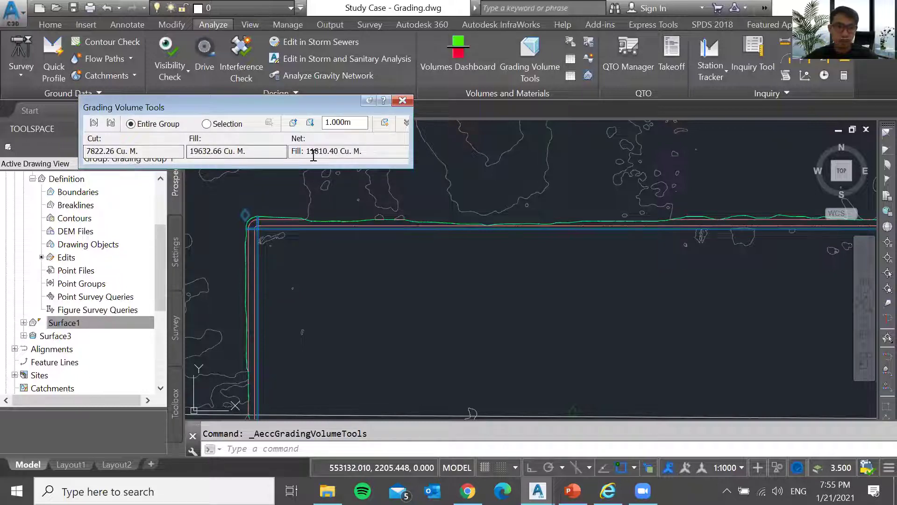
click(402, 101)
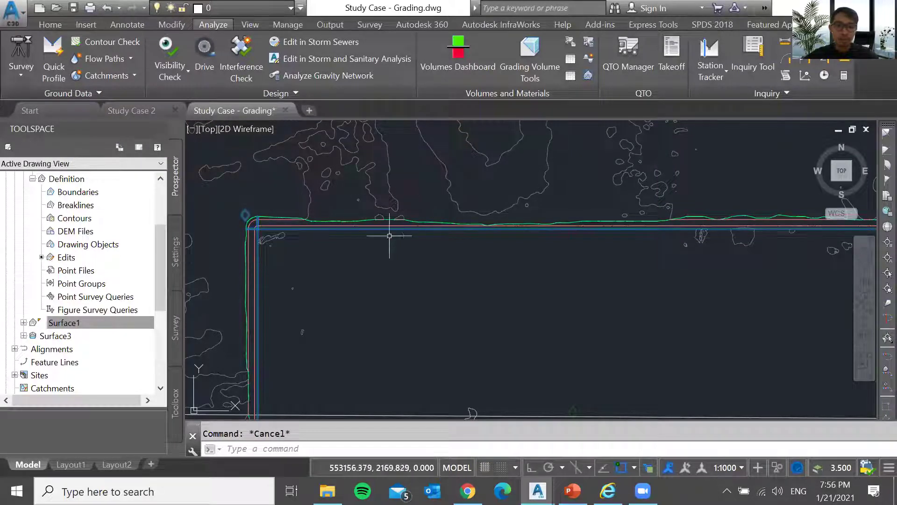
scroll(404, 219, down, 3)
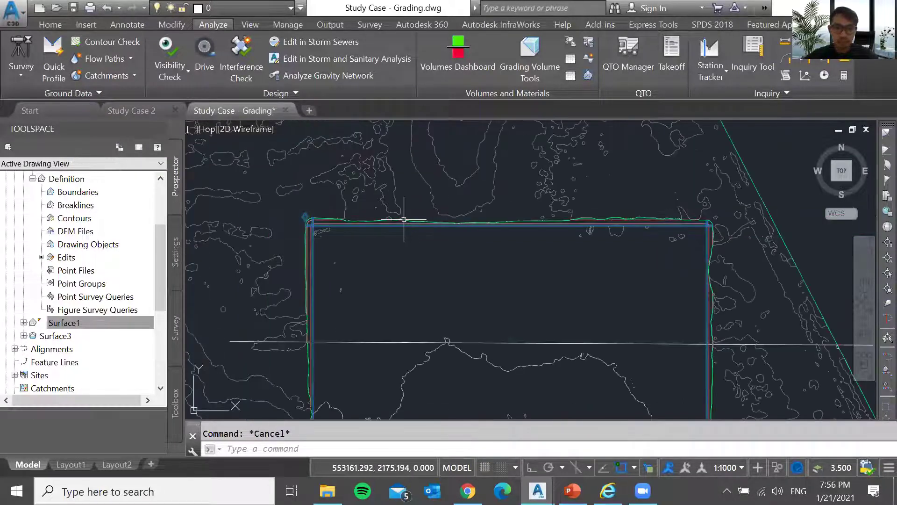
click(719, 261)
click(693, 273)
key(Escape)
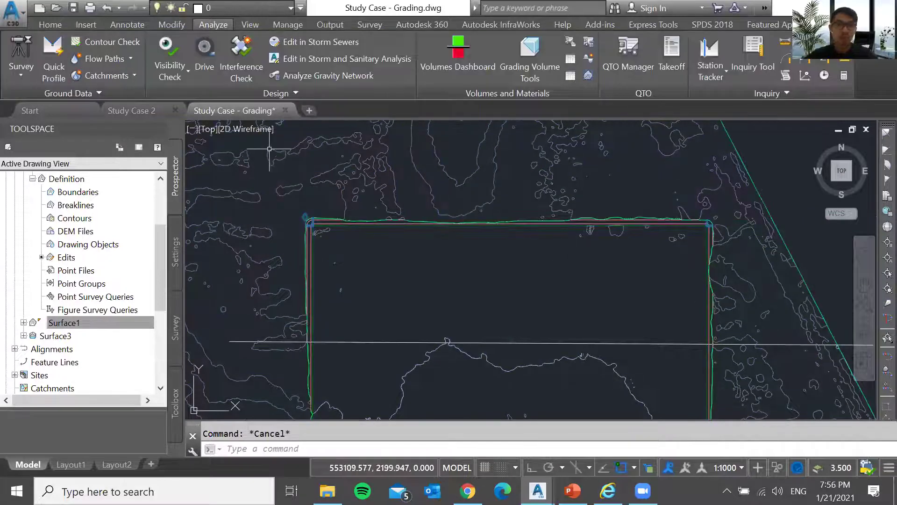
Add spot elevation labels for the Surface Finish Grade surface just outside and inside the pad's upper-left corner.
click(140, 26)
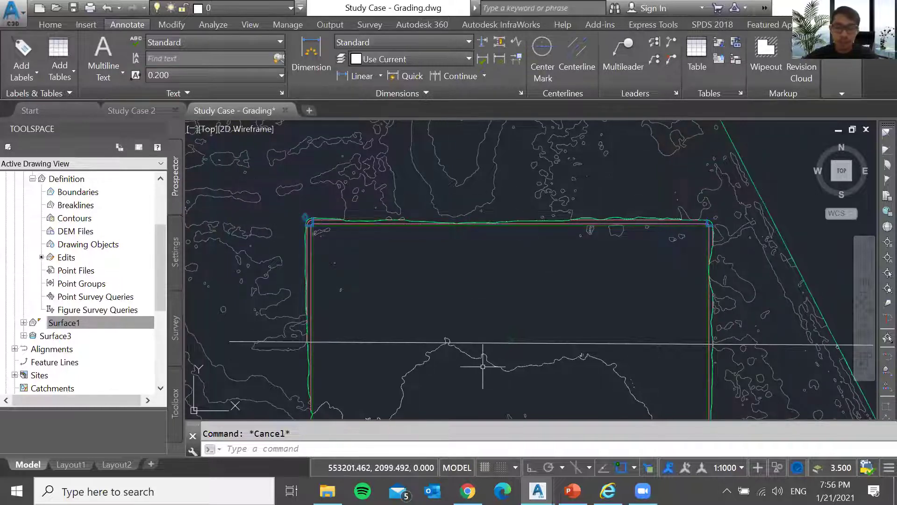
click(27, 72)
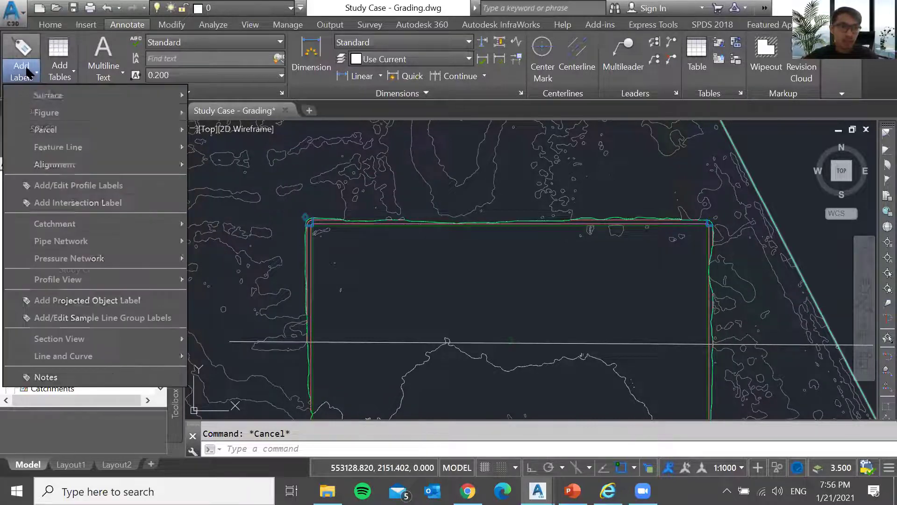
mouse_move(84, 93)
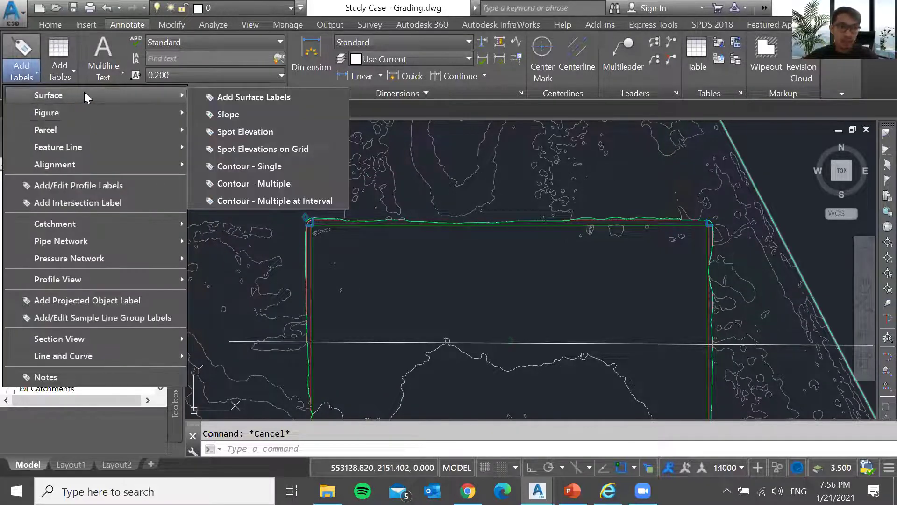
click(232, 132)
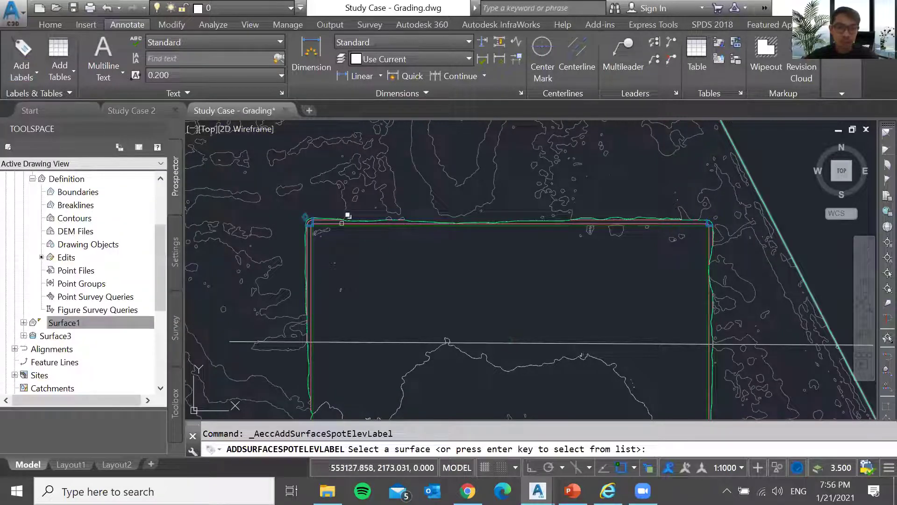
click(394, 177)
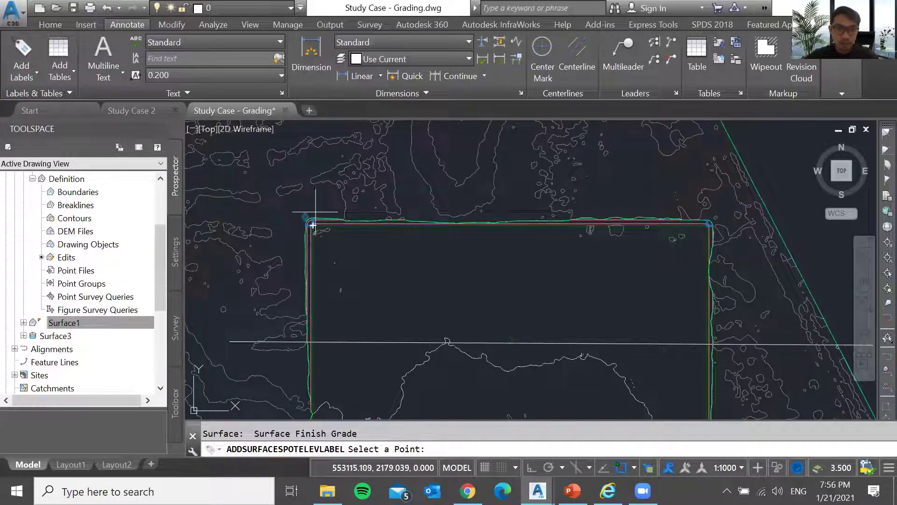
scroll(290, 220, up, 3)
click(268, 223)
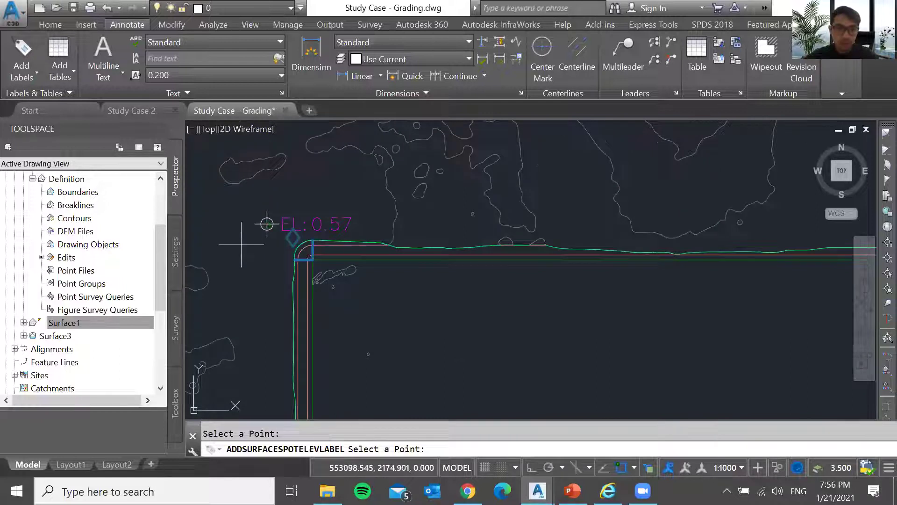
scroll(267, 223, down, 3)
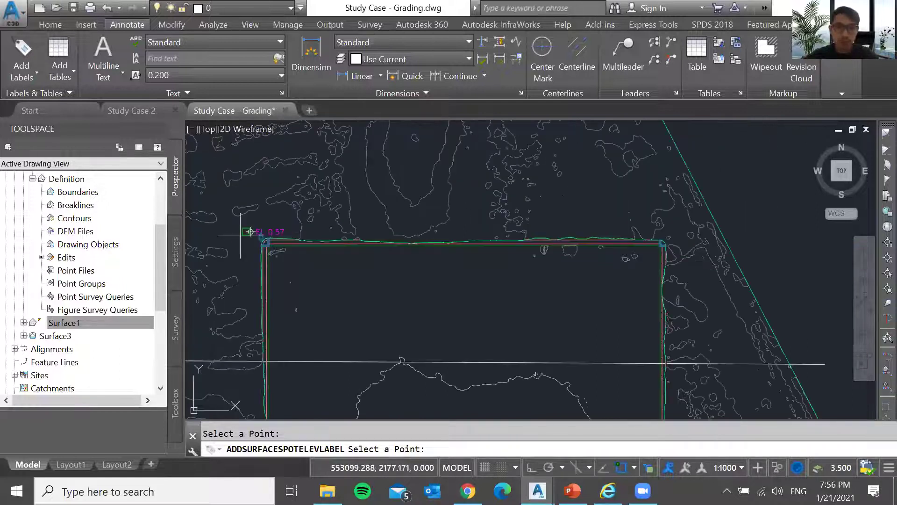
click(292, 264)
Add two more spot elevation labels near the pad's upper-right corner, one outside and one inside the pad, and end the labelling.
scroll(291, 264, up, 2)
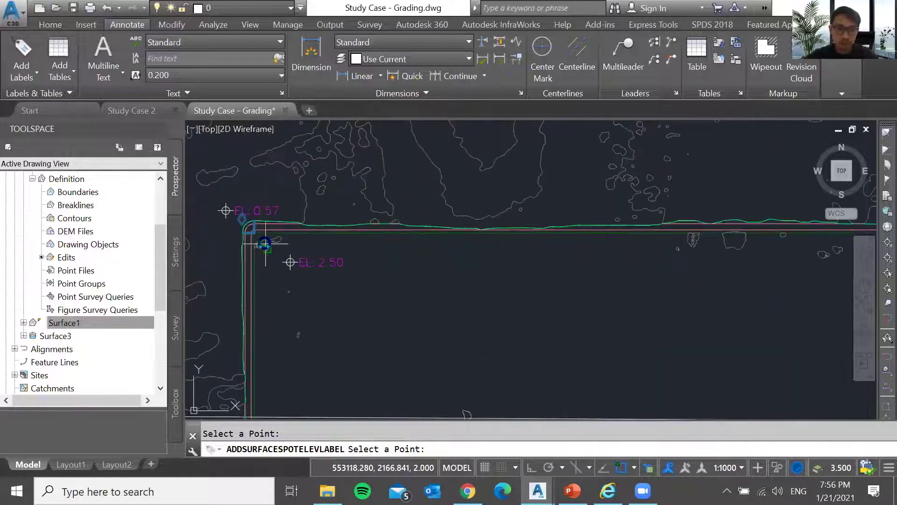
scroll(266, 244, down, 2)
scroll(647, 231, up, 2)
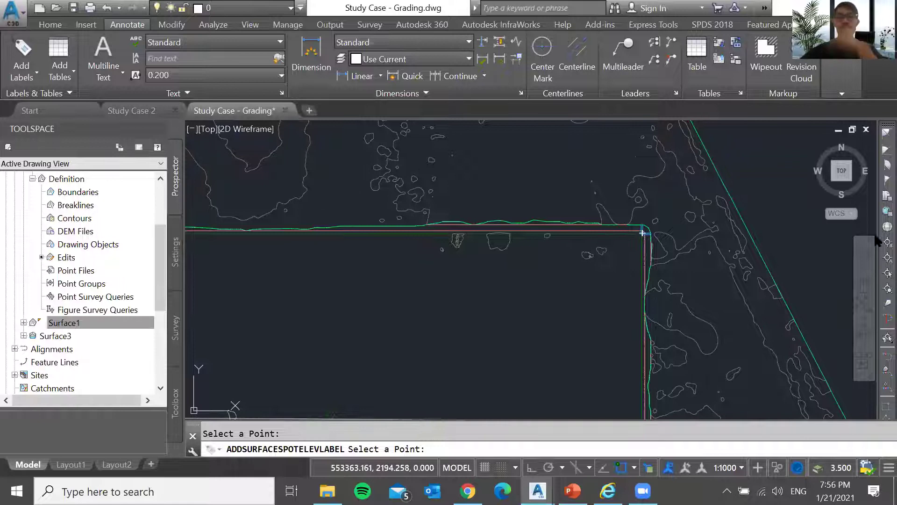
click(583, 176)
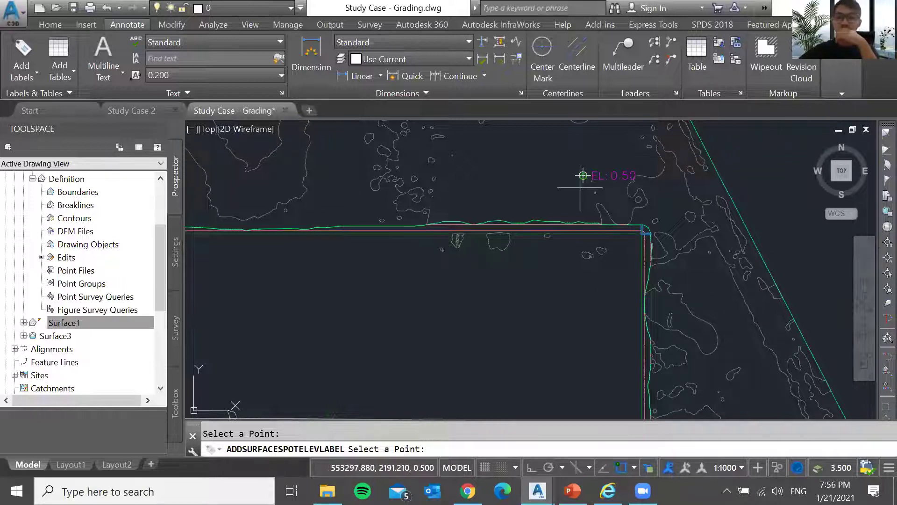
click(552, 326)
key(Escape)
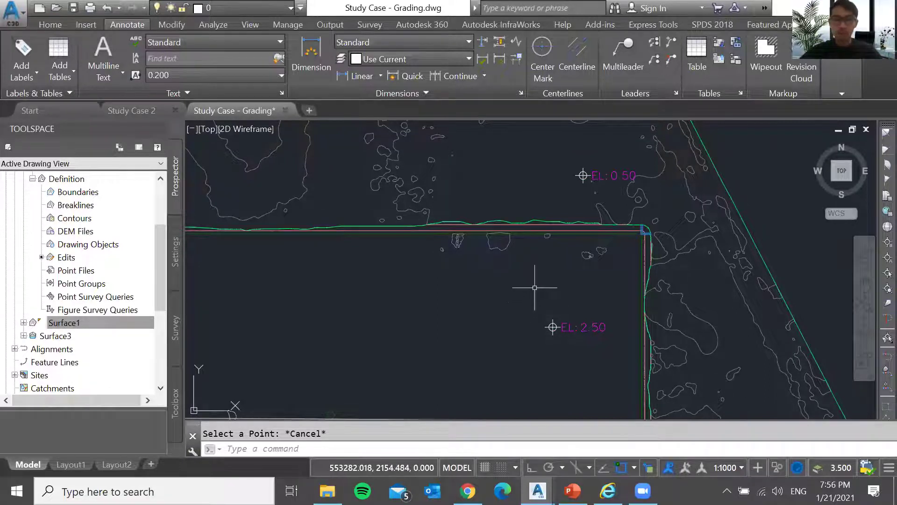
scroll(327, 291, down, 4)
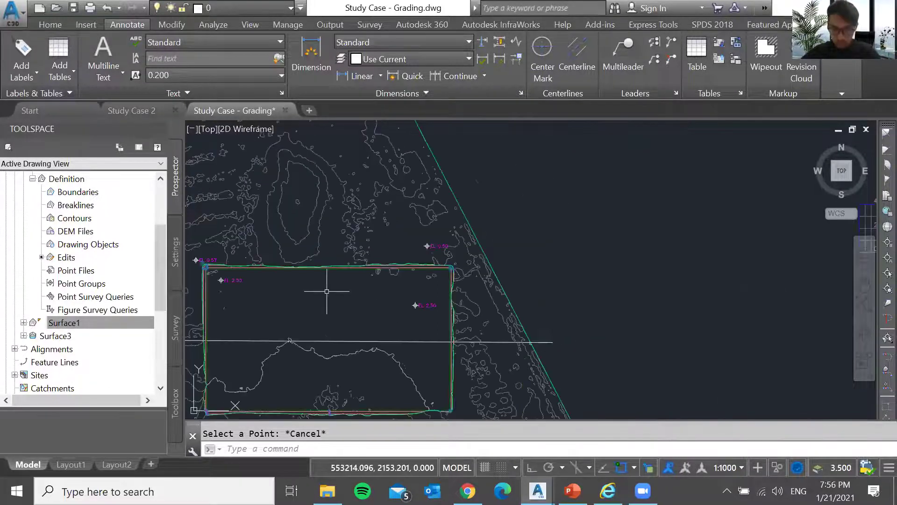
scroll(327, 292, down, 2)
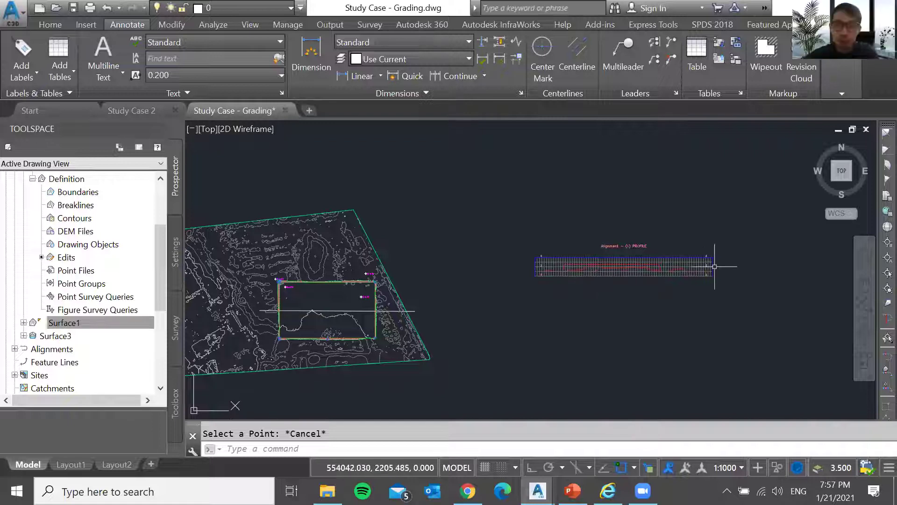
scroll(754, 265, down, 1)
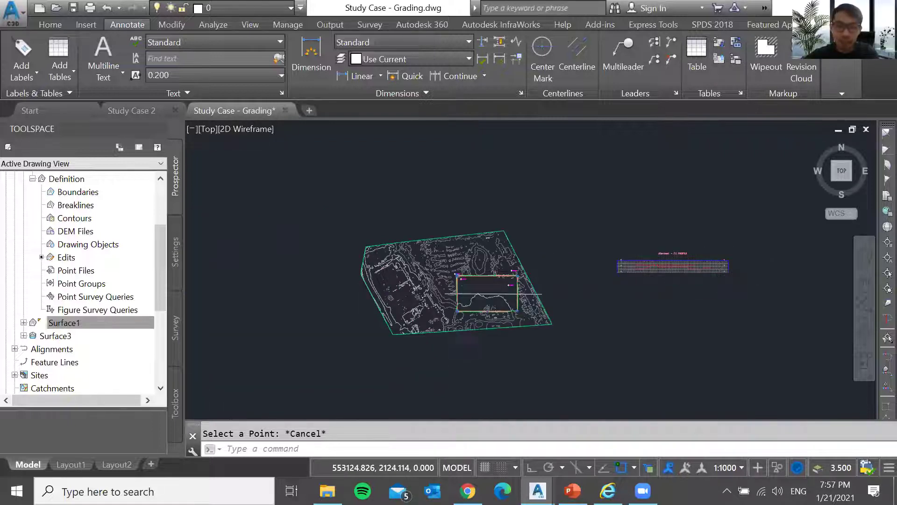
scroll(462, 288, up, 2)
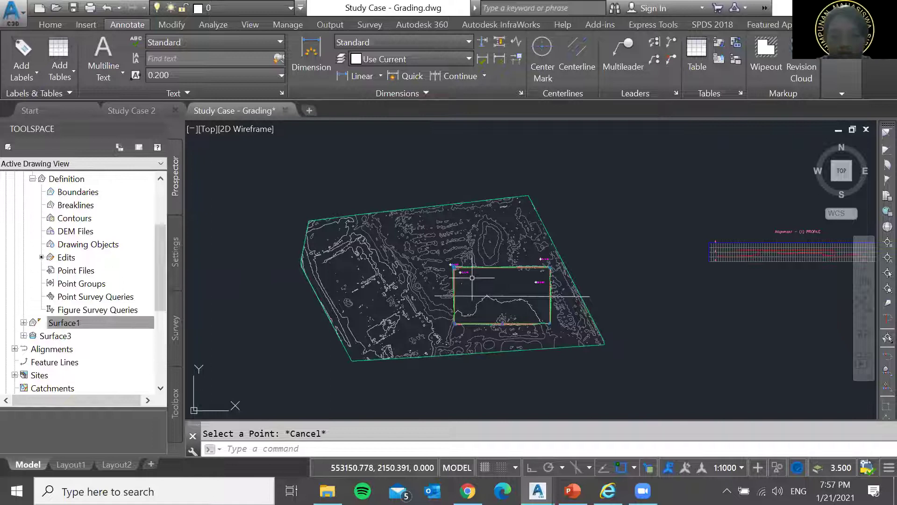
mouse_move(472, 277)
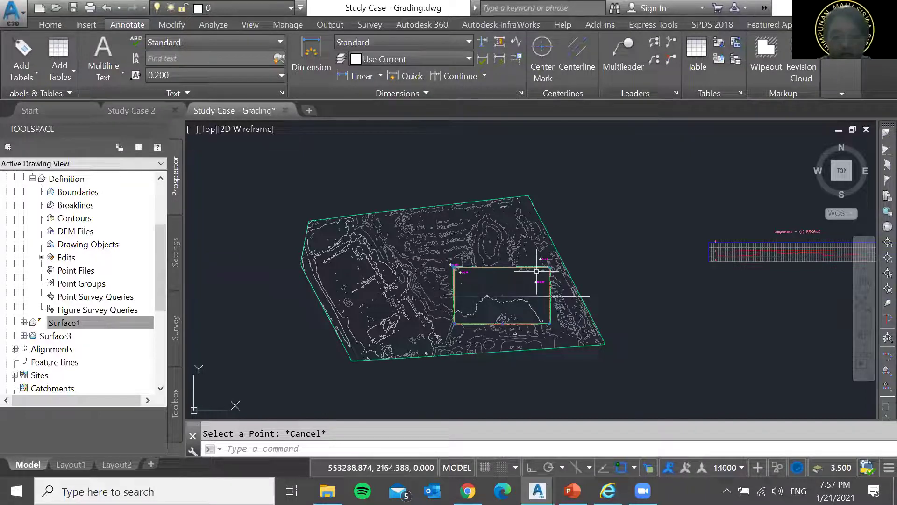
mouse_move(536, 271)
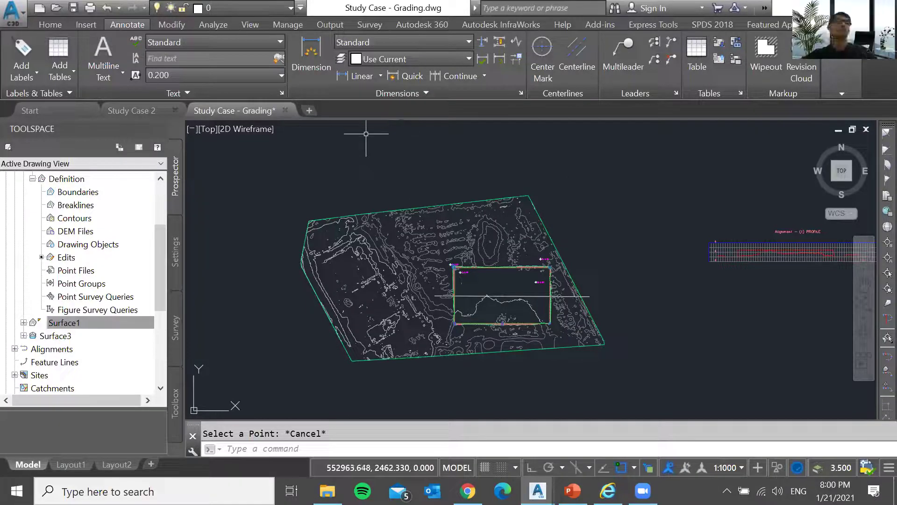
Switch to the Study Case 2 drawing and locate the T-intersection at the road corridor's western end.
click(147, 110)
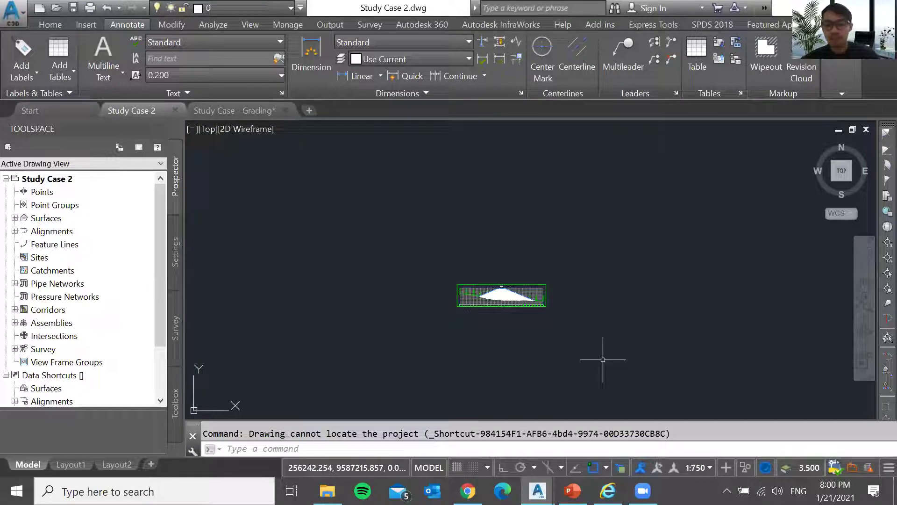
key(Escape)
scroll(564, 324, down, 3)
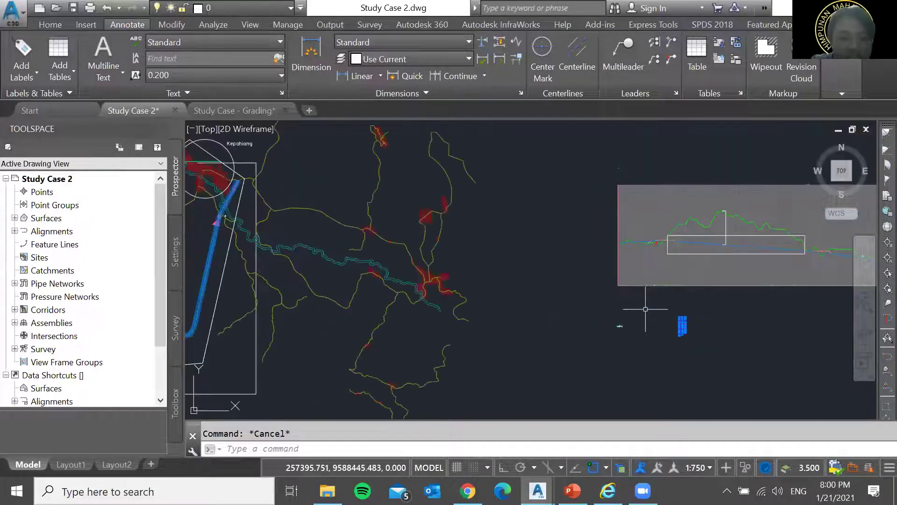
scroll(647, 304, down, 2)
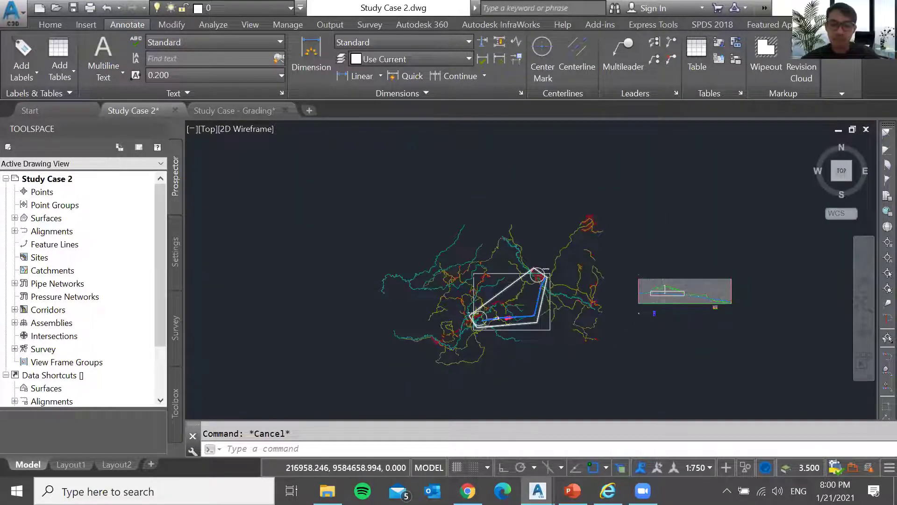
scroll(489, 324, up, 8)
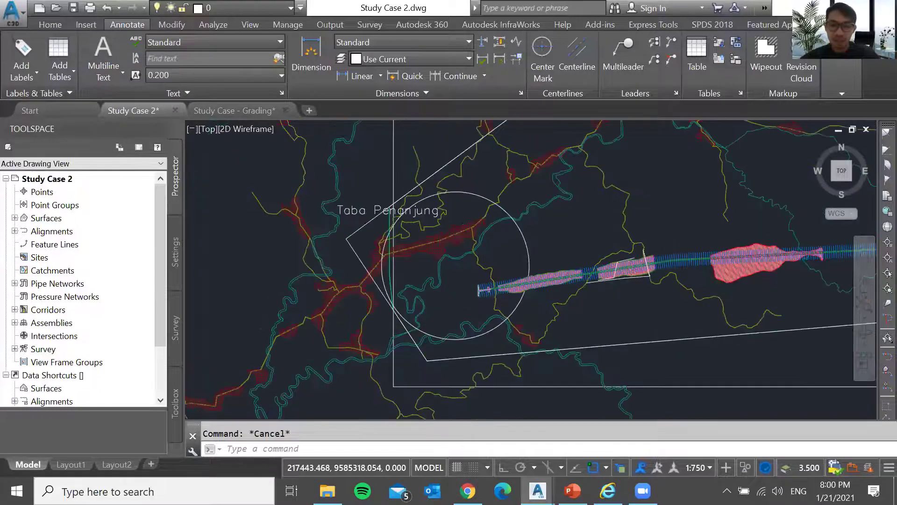
scroll(478, 289, up, 6)
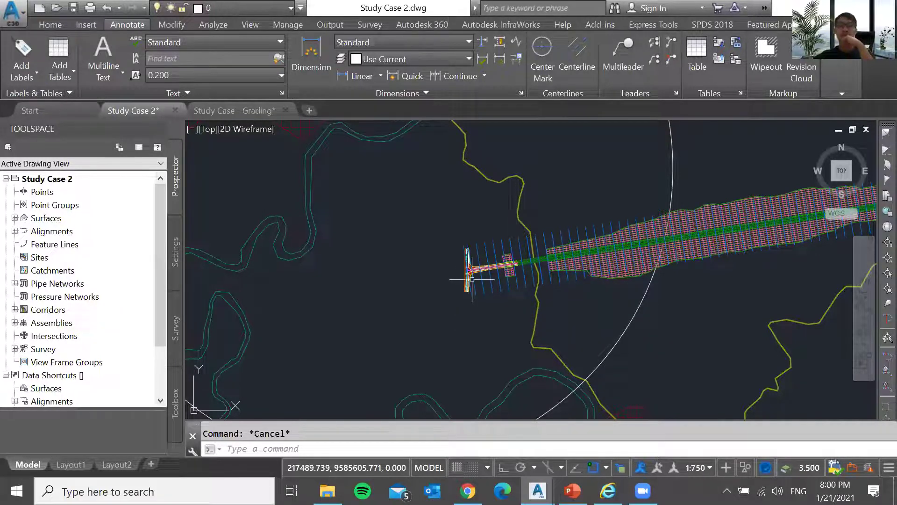
scroll(472, 279, up, 5)
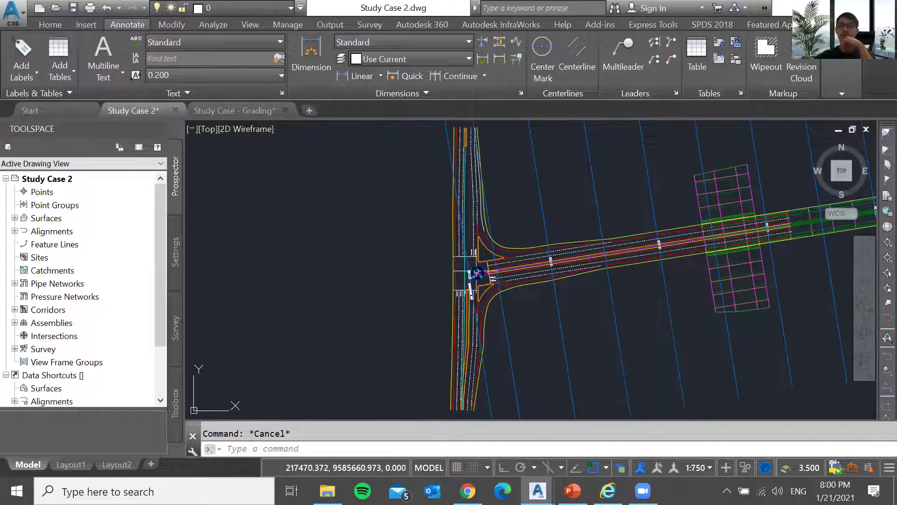
scroll(465, 274, up, 3)
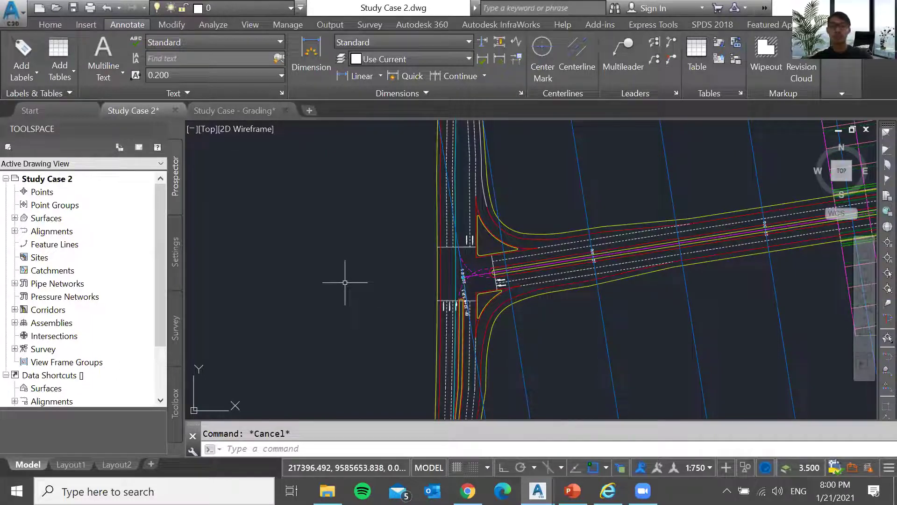
Examine the T-intersection's lanes and islands and how it connects to the road corridor.
scroll(346, 279, down, 2)
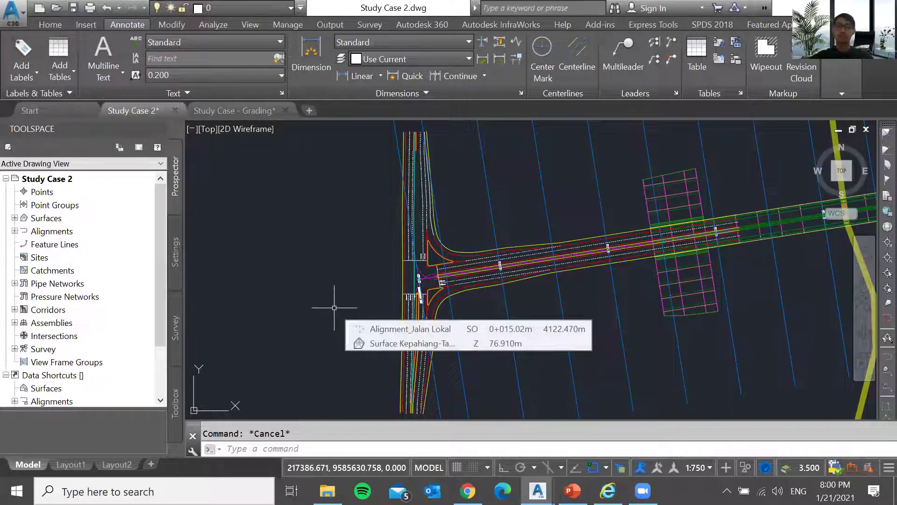
scroll(318, 323, down, 2)
scroll(318, 322, down, 6)
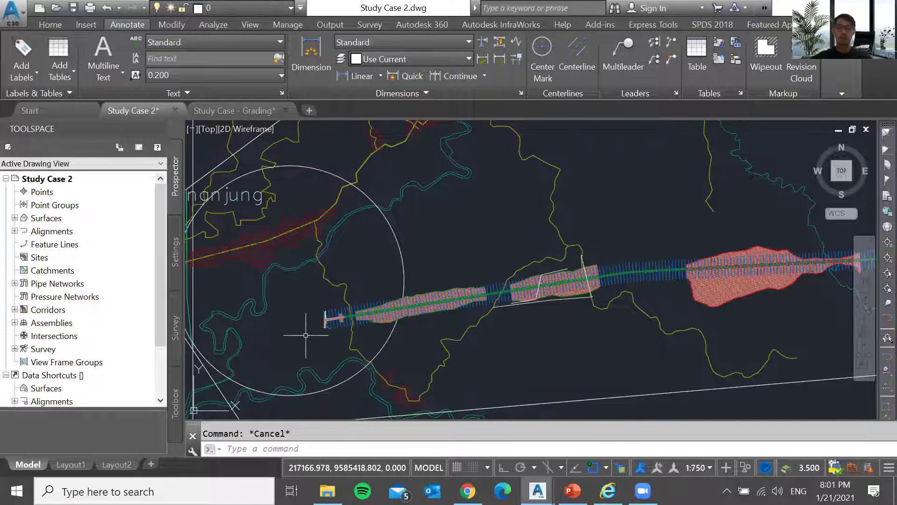
scroll(317, 317, up, 5)
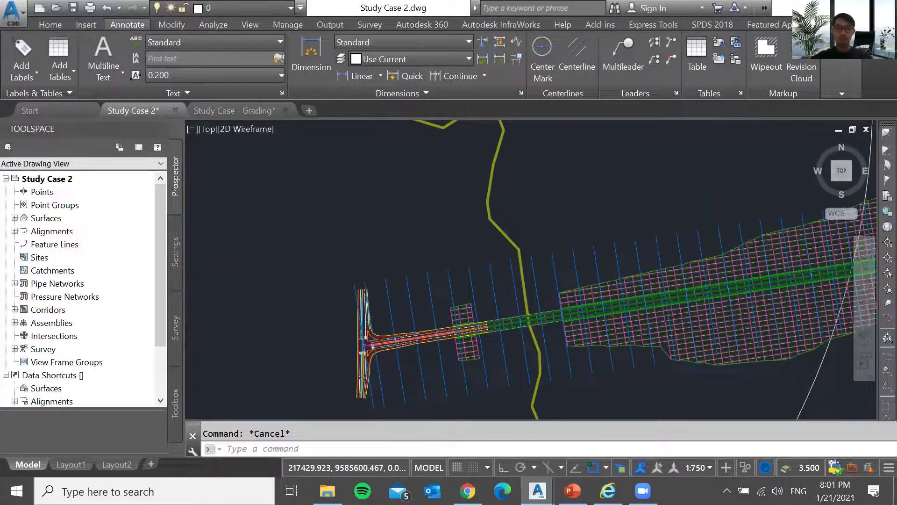
scroll(322, 330, up, 4)
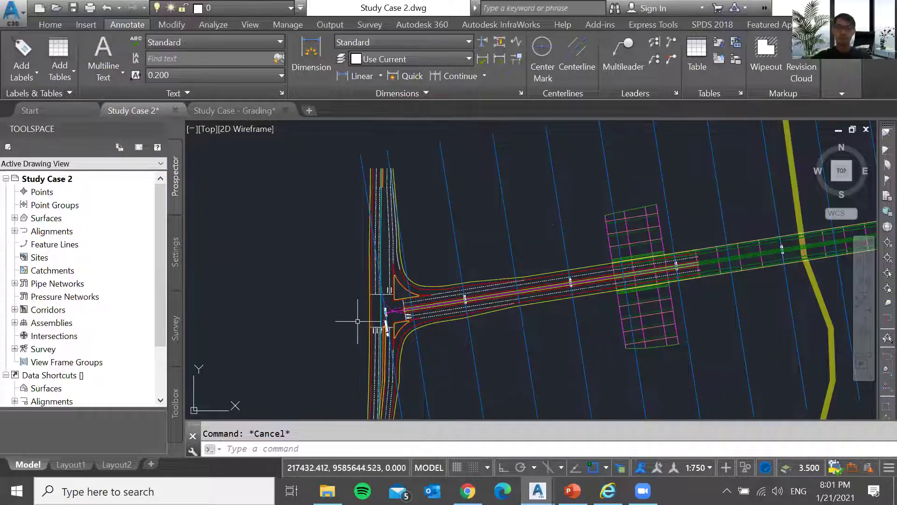
scroll(370, 316, up, 3)
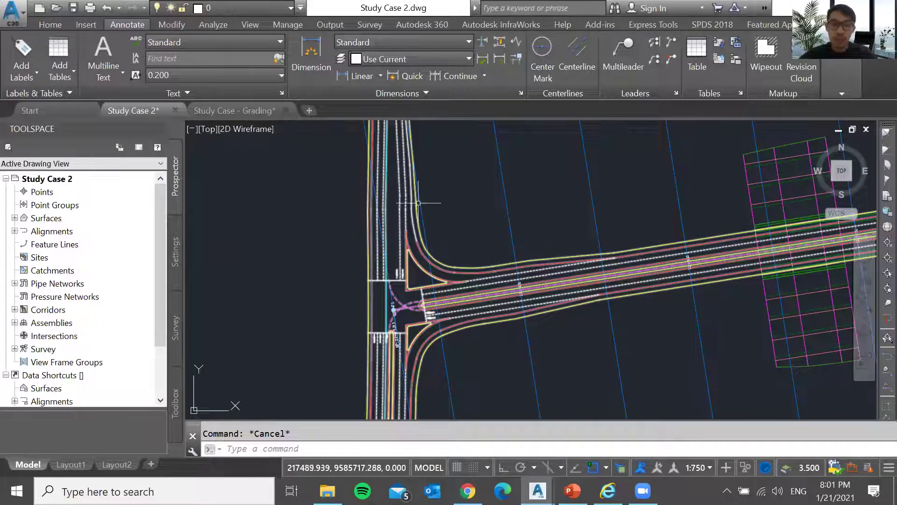
mouse_move(327, 490)
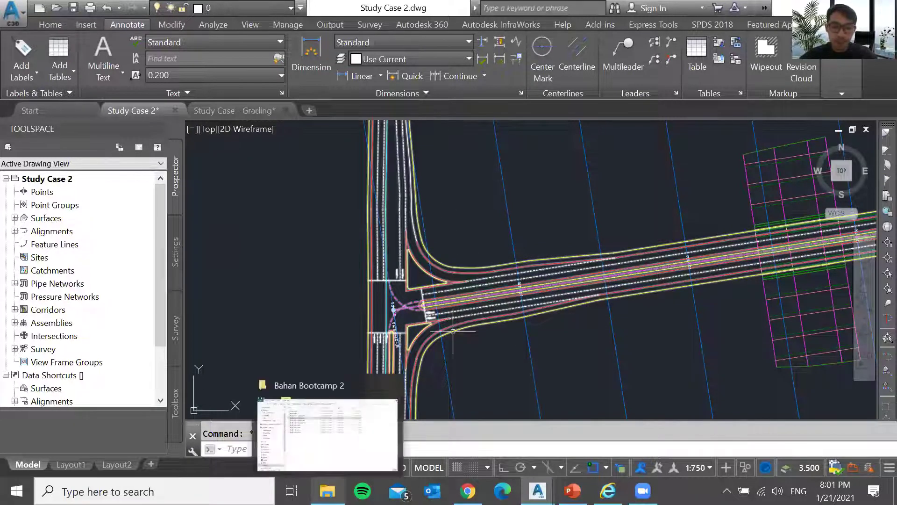
key(Escape)
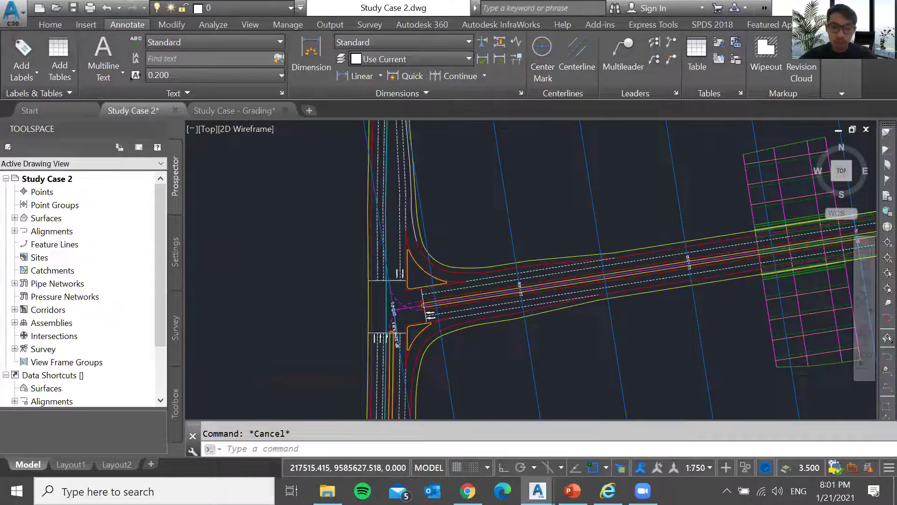
Show the intersection and roundabout creation tools, then review the T-intersection at the road corridor's western end.
scroll(465, 327, down, 2)
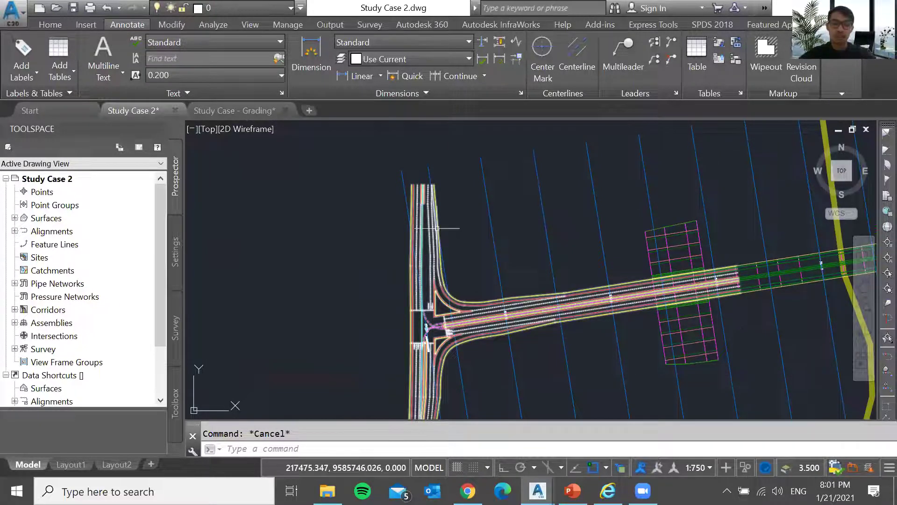
scroll(388, 154, down, 2)
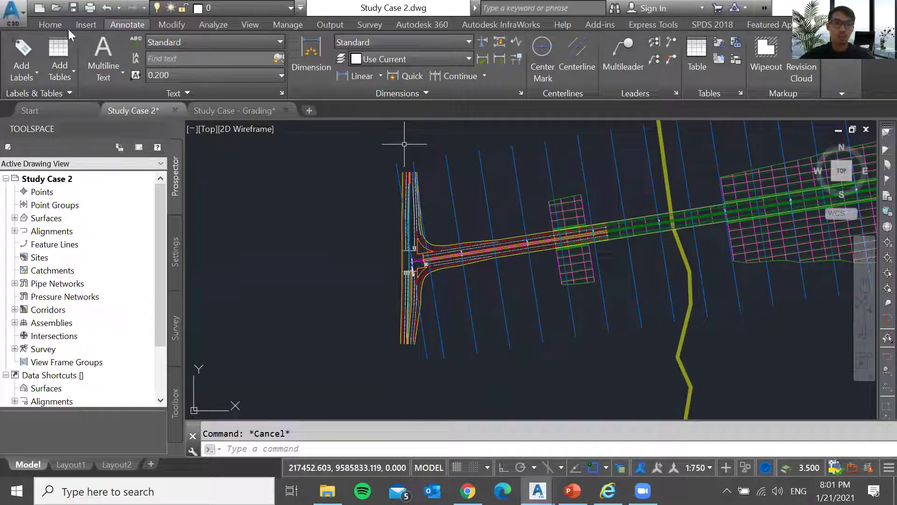
click(50, 25)
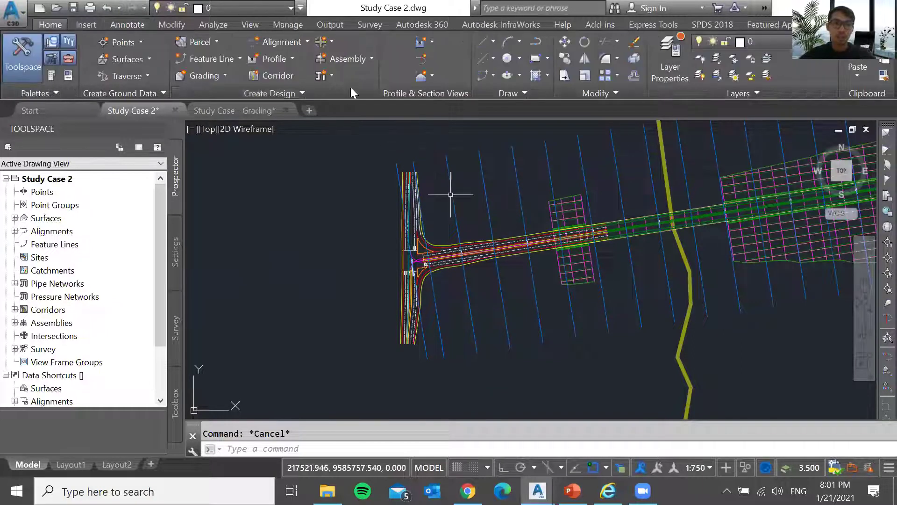
click(333, 39)
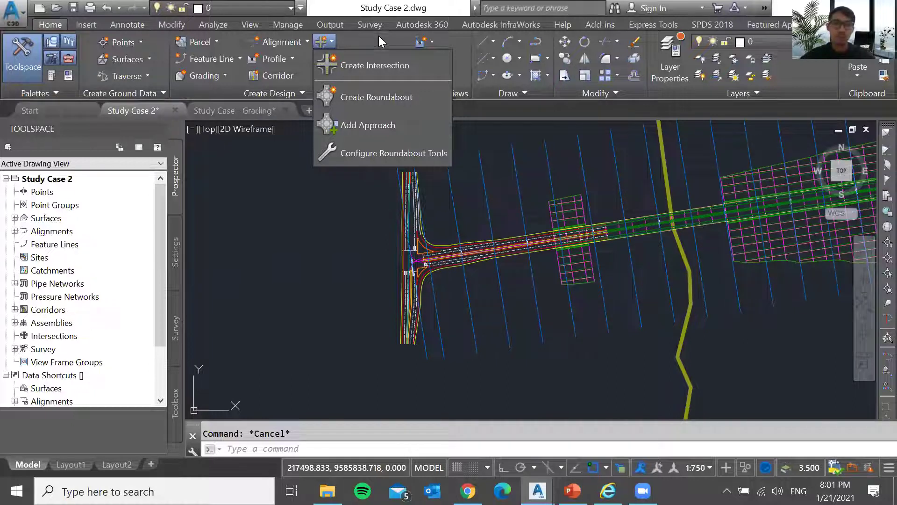
click(344, 262)
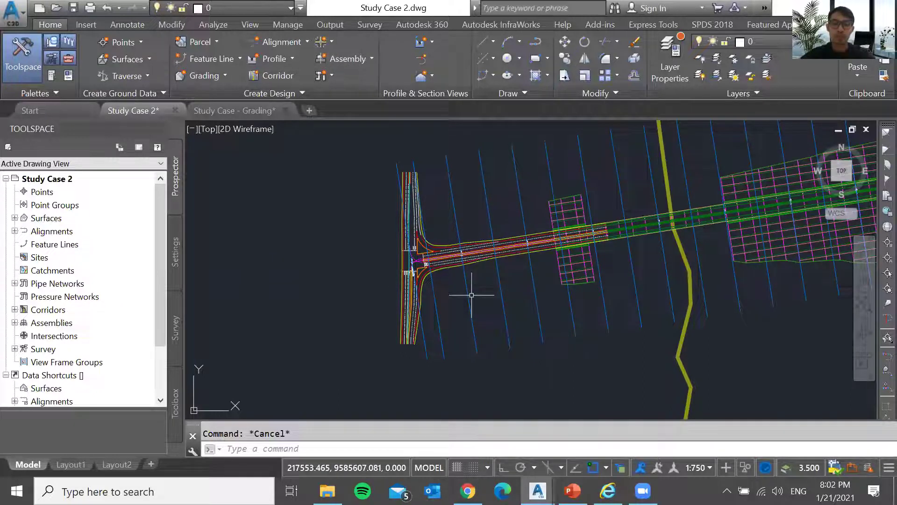
scroll(406, 288, up, 3)
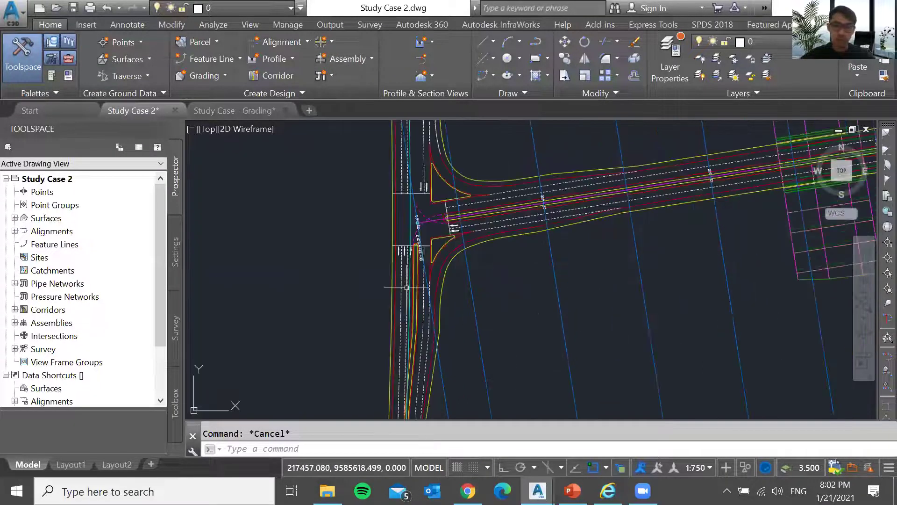
scroll(439, 213, up, 2)
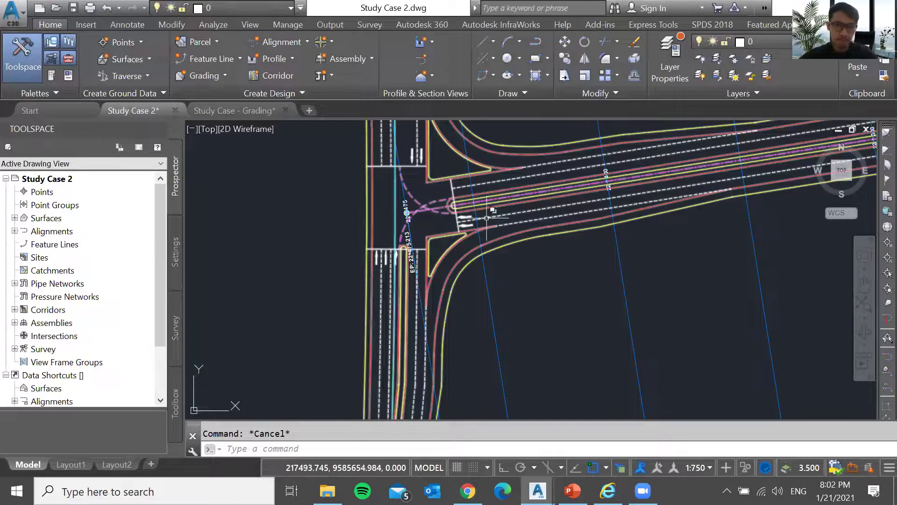
Switch to the 1992 "Standar Perencanaan Geometrik untuk Jalan Perkotaan" PDF in Edge and enlarge its window to full screen.
click(327, 491)
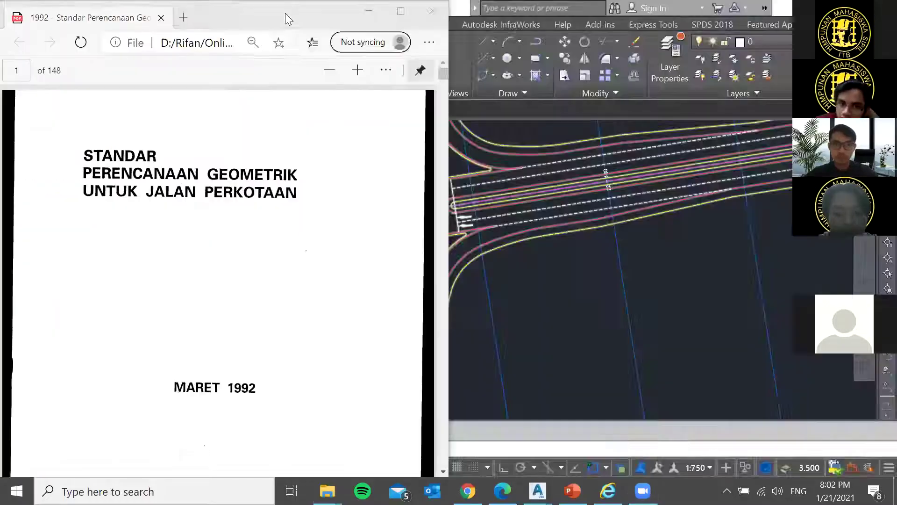
double_click(285, 13)
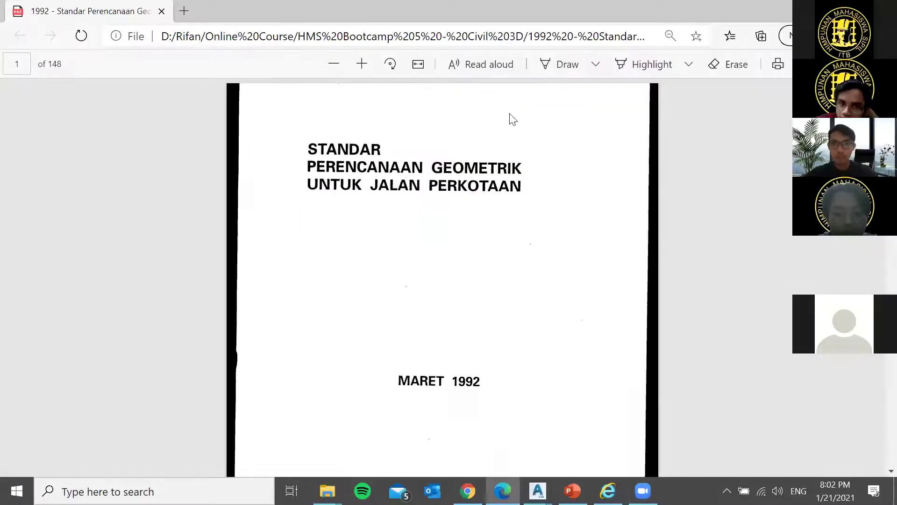
click(874, 66)
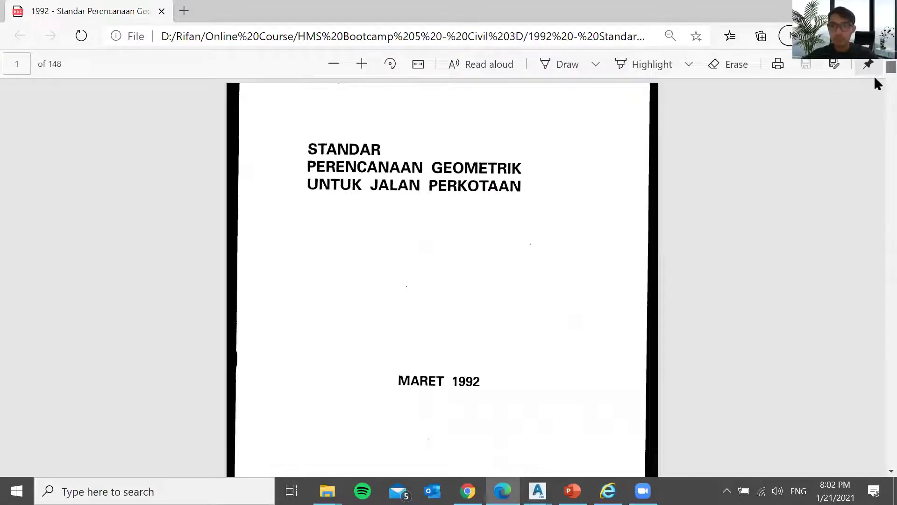
Find chapter 10, "Persimpangan Sebidang", in the standard and enlarge its text for reading.
scroll(874, 77, down, 15)
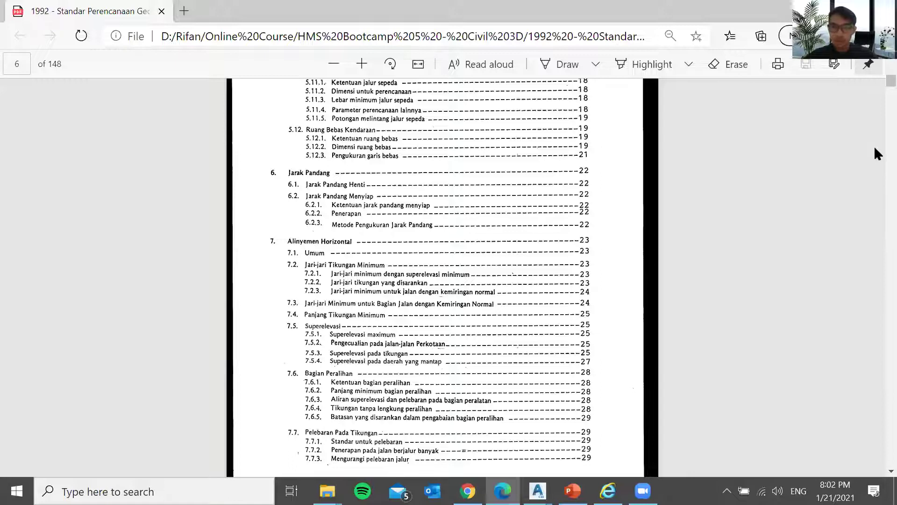
scroll(875, 154, down, 20)
scroll(875, 177, down, 20)
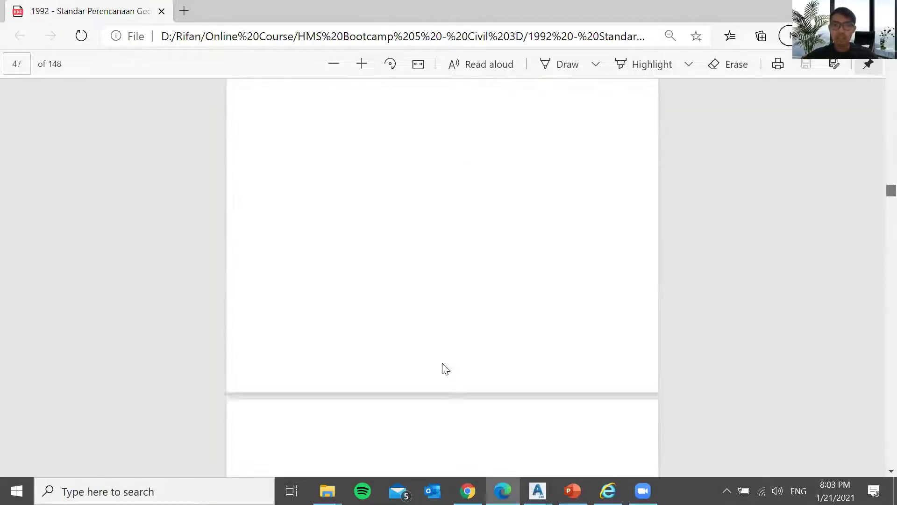
scroll(444, 368, down, 5)
scroll(395, 374, up, 6)
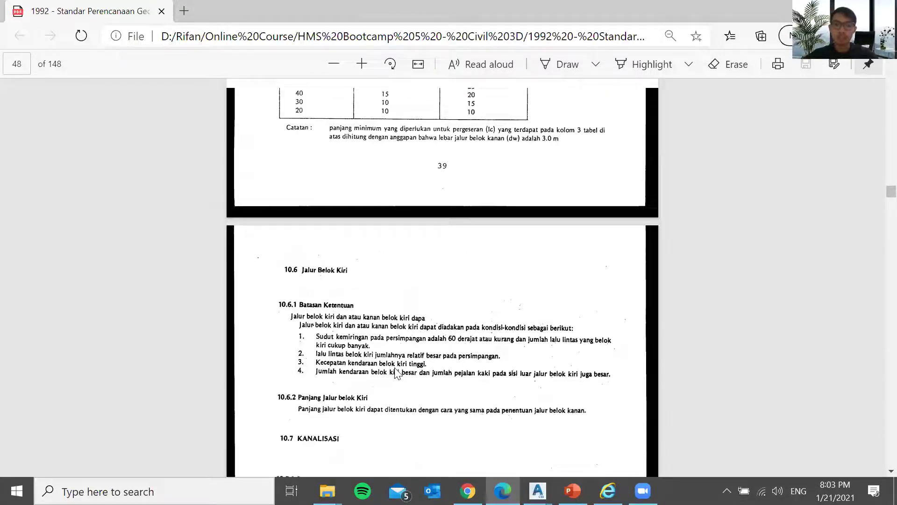
scroll(332, 307, up, 10)
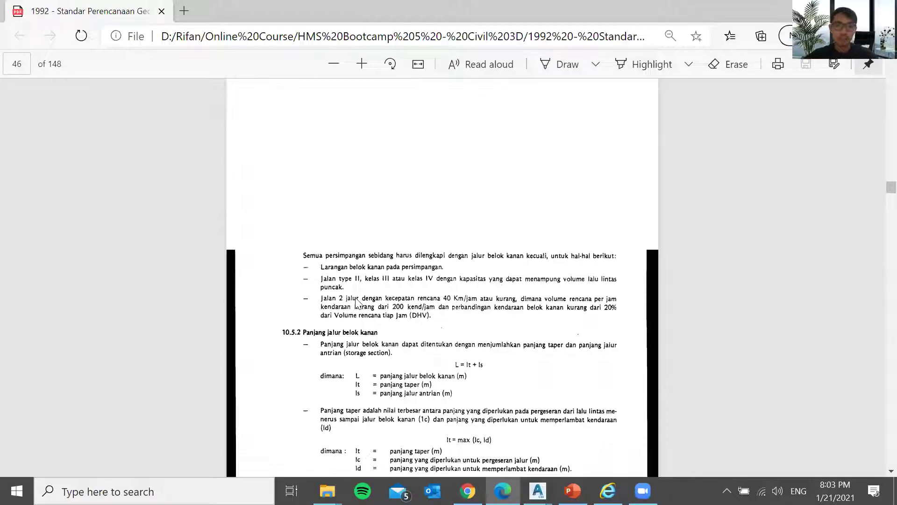
scroll(356, 303, up, 15)
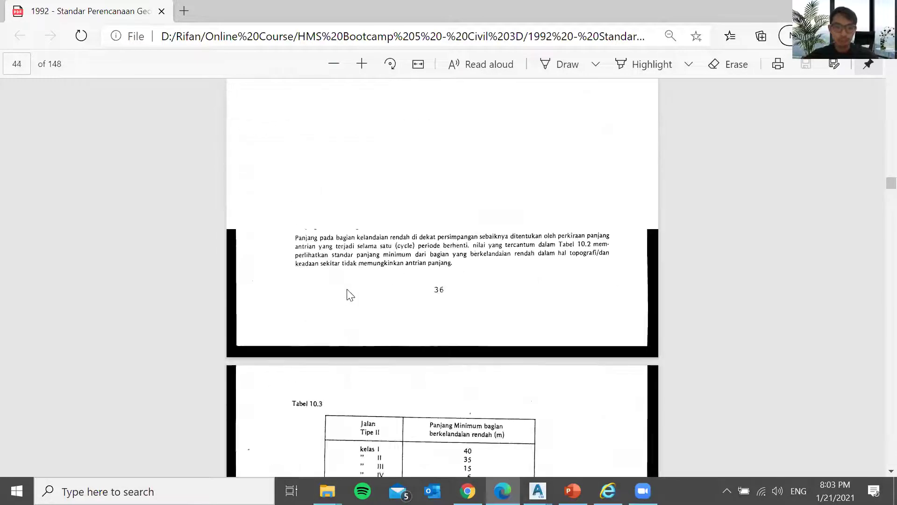
scroll(350, 294, up, 10)
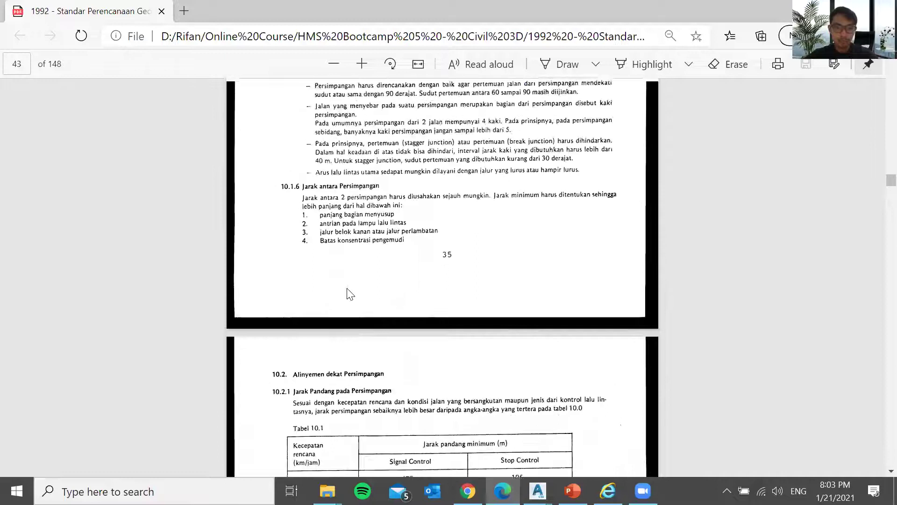
scroll(350, 295, up, 10)
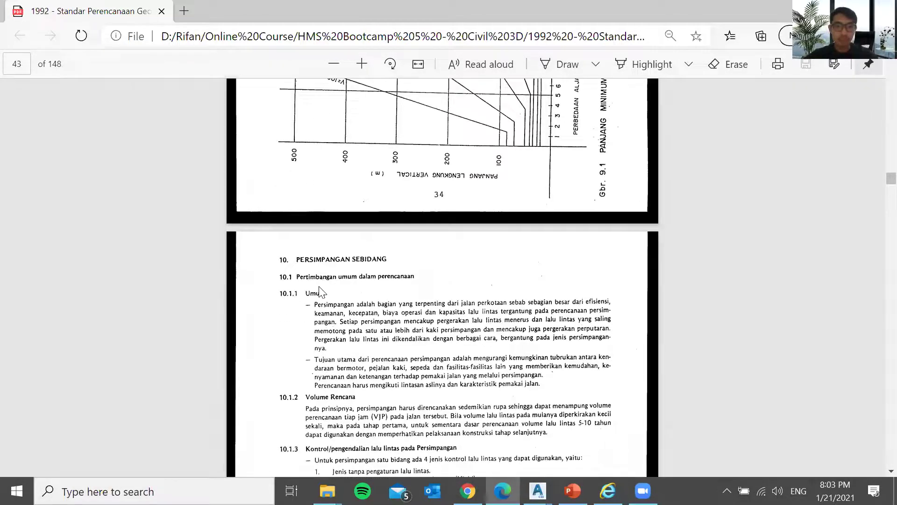
ctrl+scroll(322, 292, up, 3)
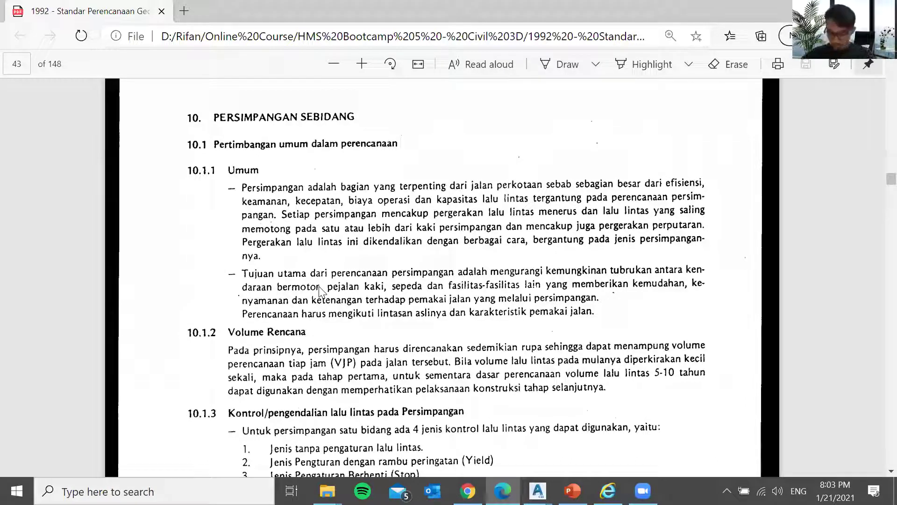
Read section 10.1 on intersection design volume, traffic control types, design speed, alignment and configuration.
scroll(276, 211, down, 3)
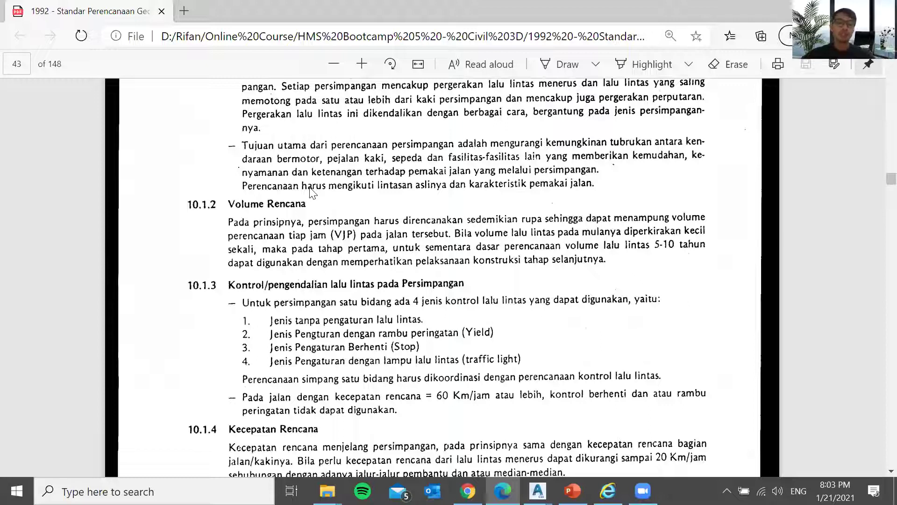
scroll(222, 238, down, 2)
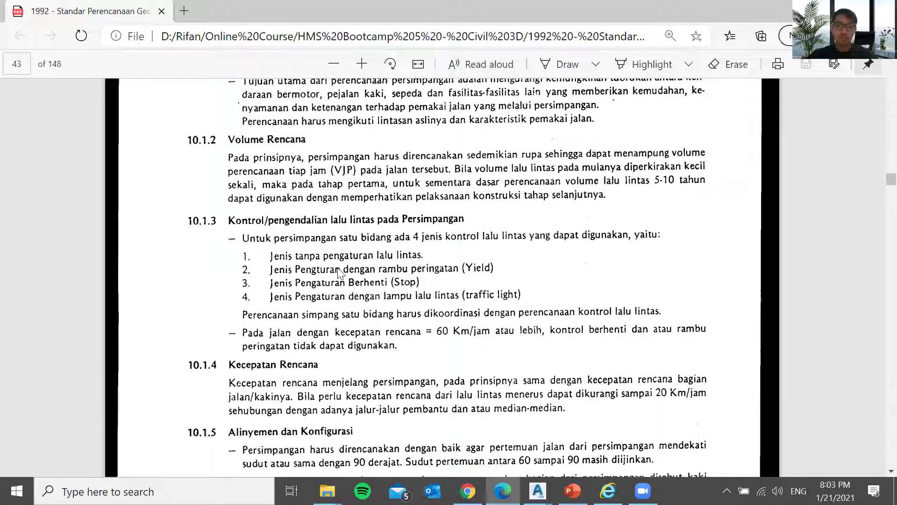
scroll(325, 263, down, 5)
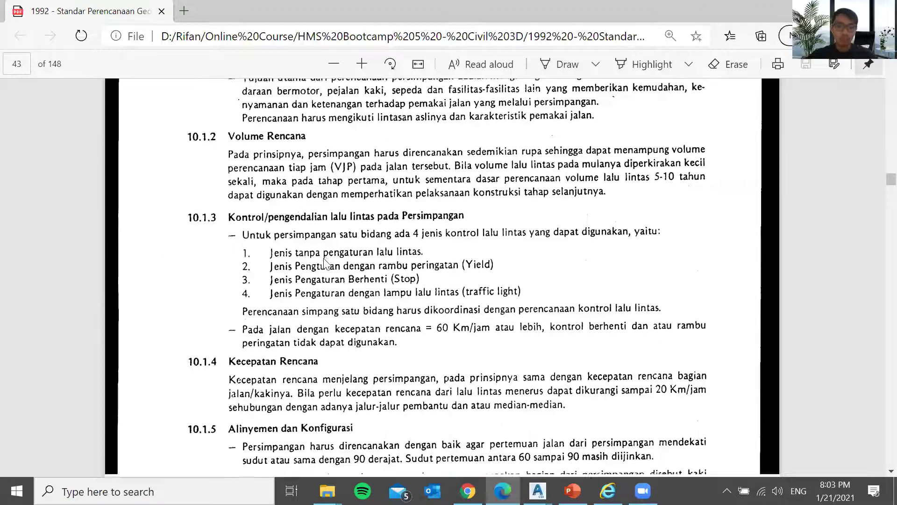
scroll(340, 303, down, 3)
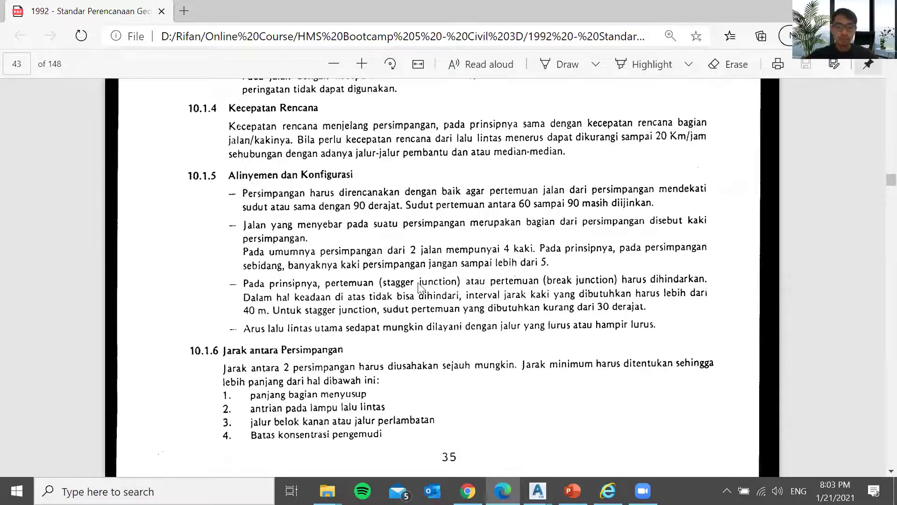
Review sections 10.2 and 10.3 on sight distance, minimum radius and maximum grade near intersections.
scroll(421, 285, down, 12)
scroll(421, 285, down, 4)
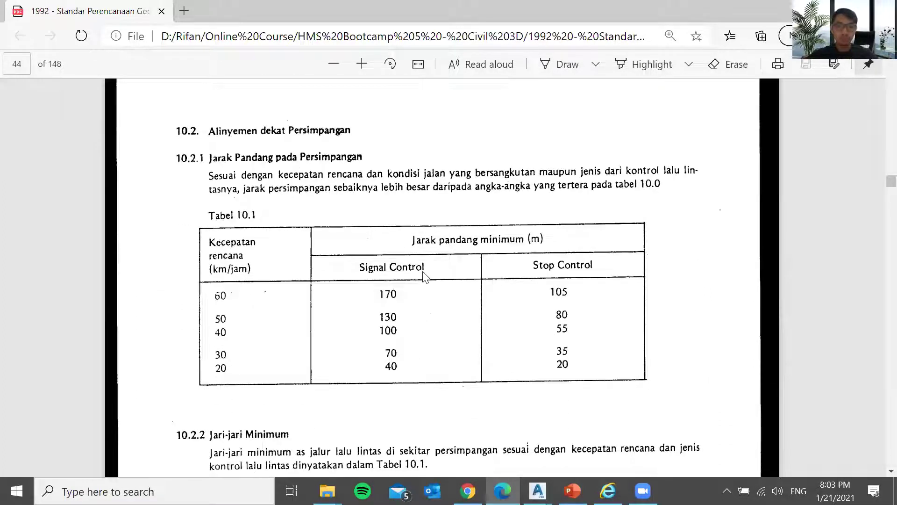
scroll(399, 220, down, 7)
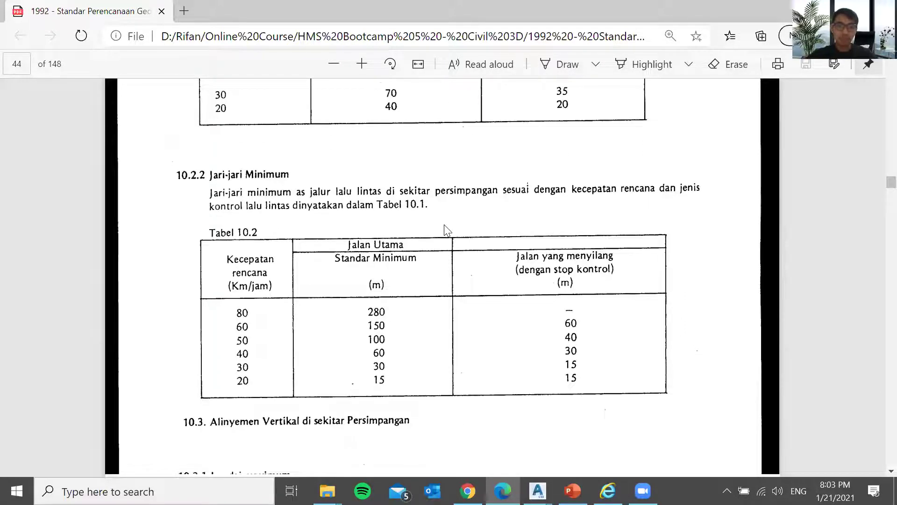
scroll(444, 227, down, 7)
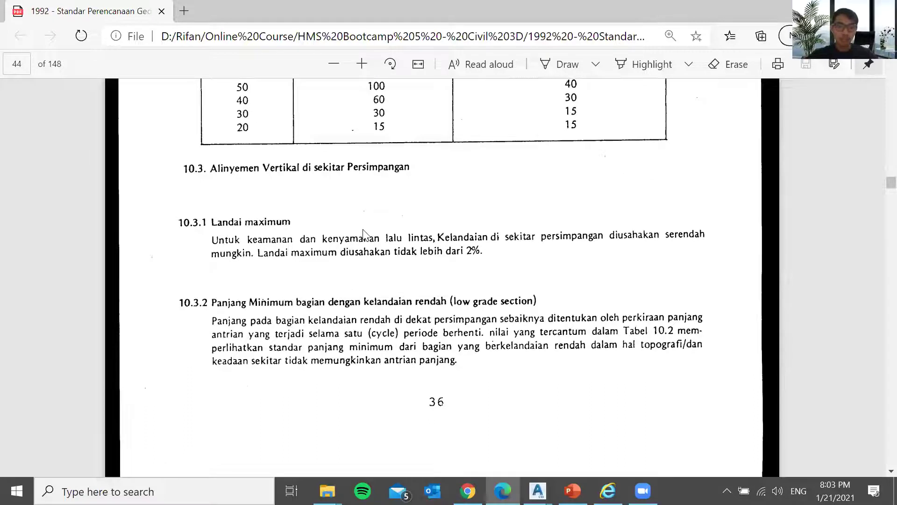
Review section 10.4 on lane width, number of lanes and lane shift tapers near intersections.
scroll(364, 233, down, 15)
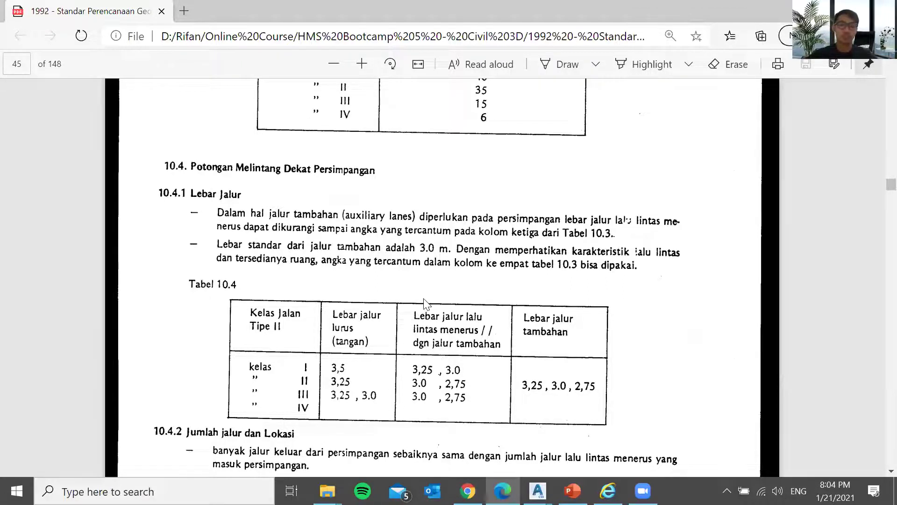
scroll(425, 302, down, 5)
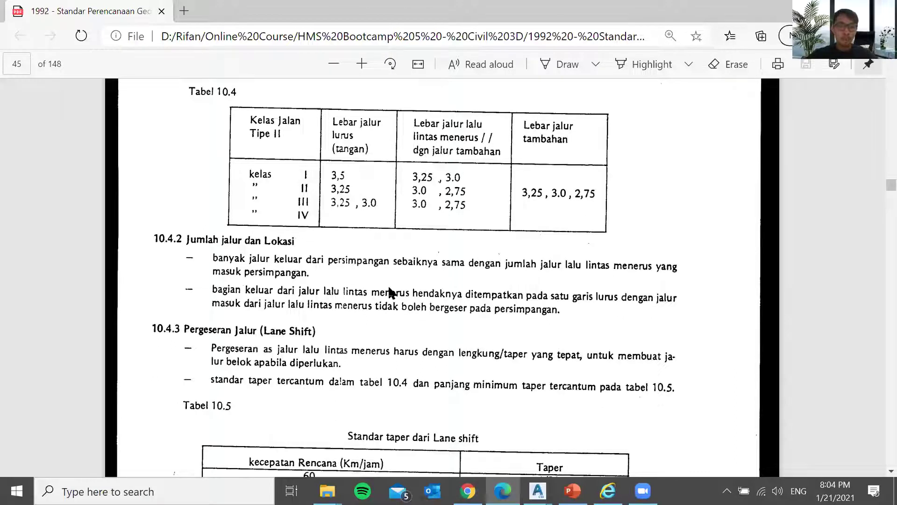
scroll(391, 293, down, 2)
scroll(696, 167, down, 2)
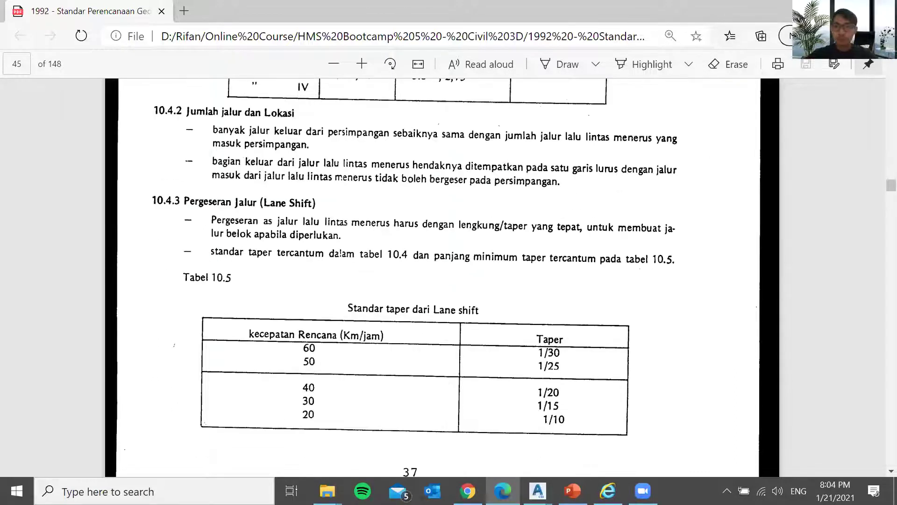
Return to the Study Case 2 drawing in Civil 3D and select the T-intersection linework at the corridor's western end.
click(843, 11)
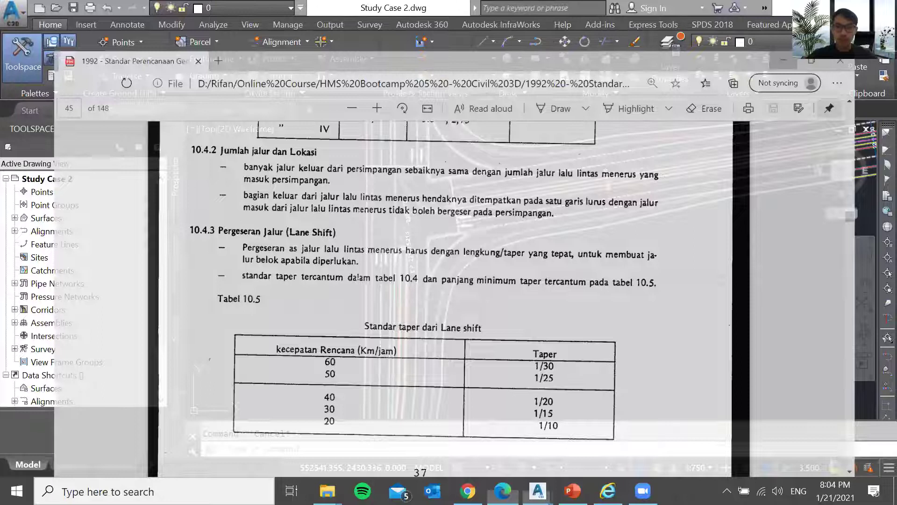
scroll(497, 330, down, 3)
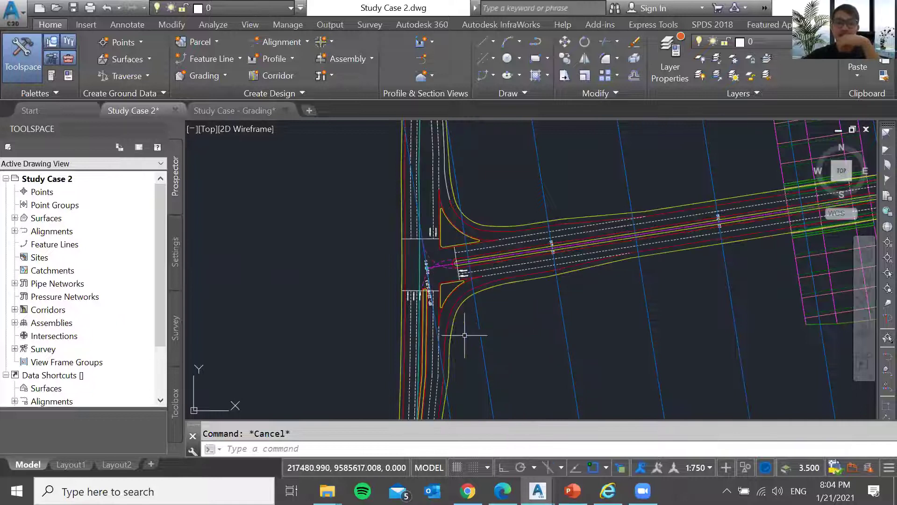
scroll(412, 308, down, 2)
scroll(411, 314, down, 2)
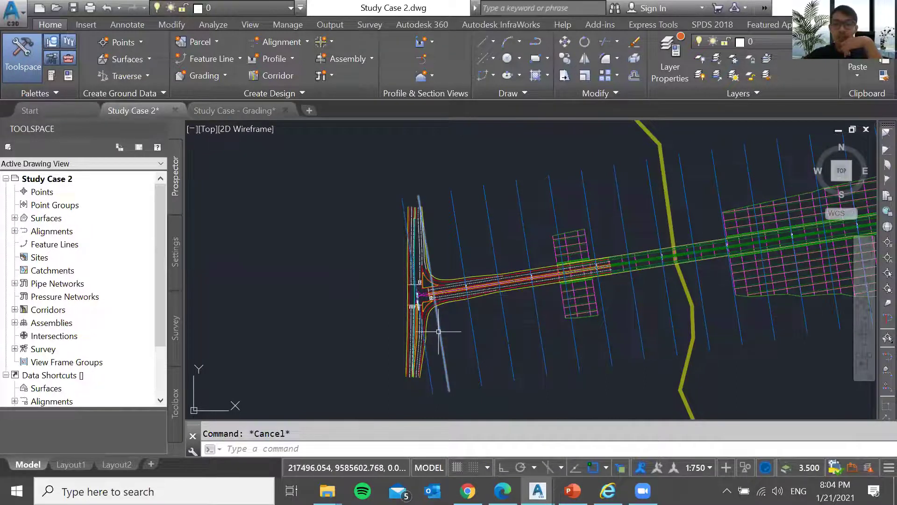
scroll(419, 307, up, 3)
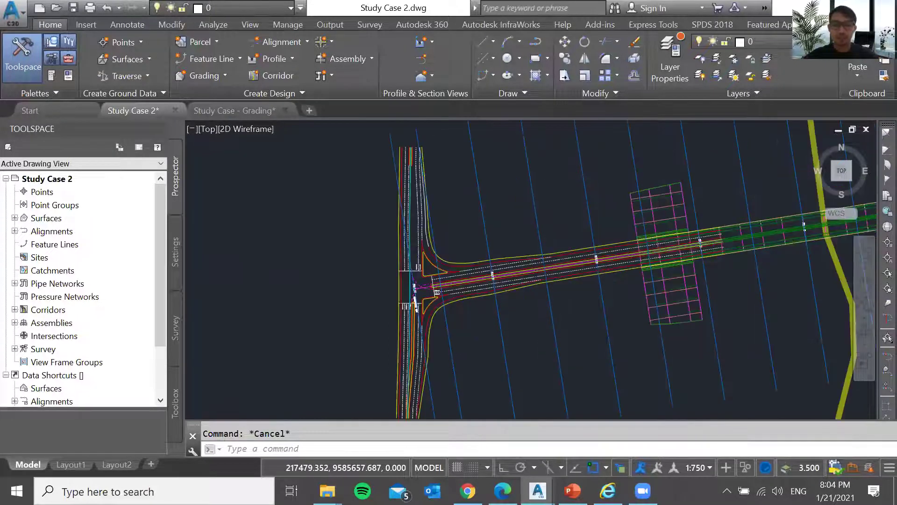
scroll(429, 287, down, 3)
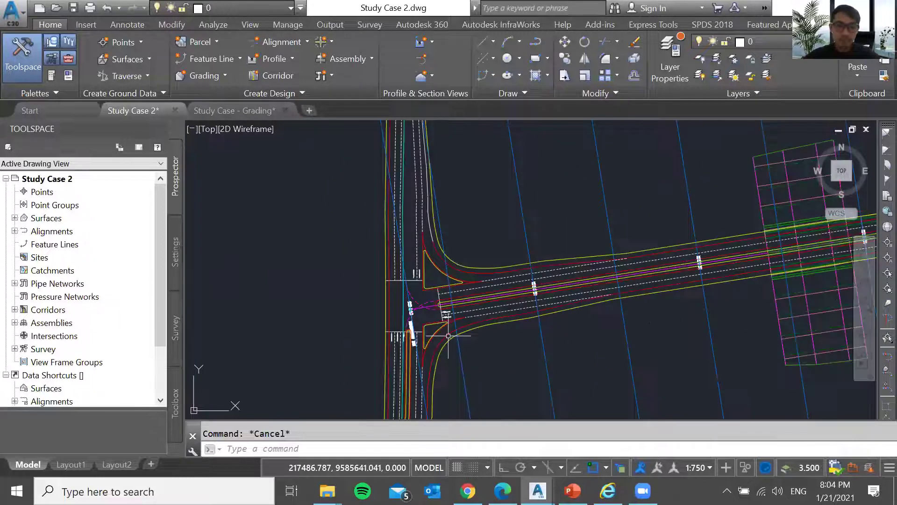
scroll(406, 306, up, 3)
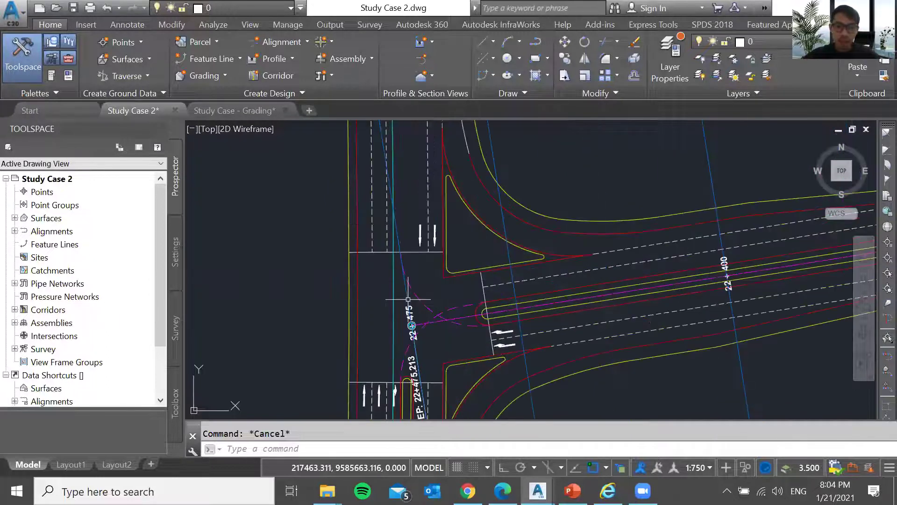
click(419, 297)
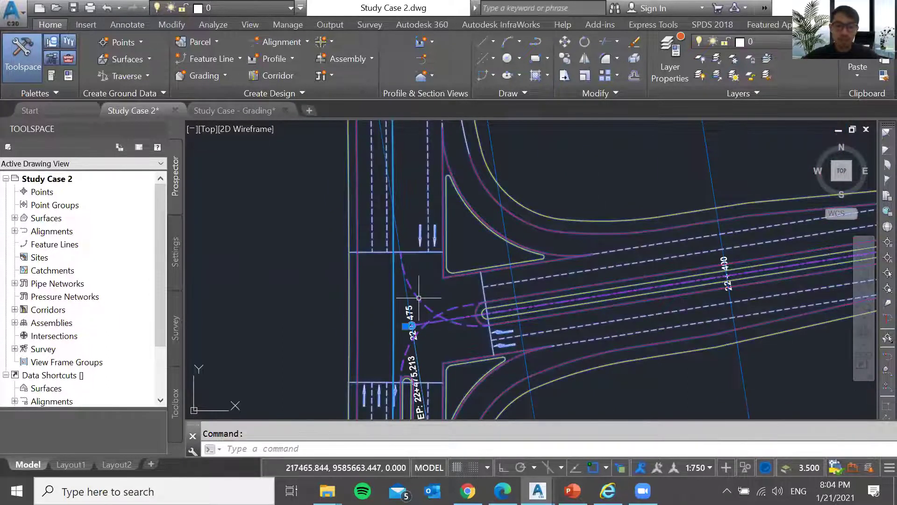
Explode the selected T-intersection linework into separate objects and pick the dashed magenta turning arc from the northern leg to check it.
text(x)
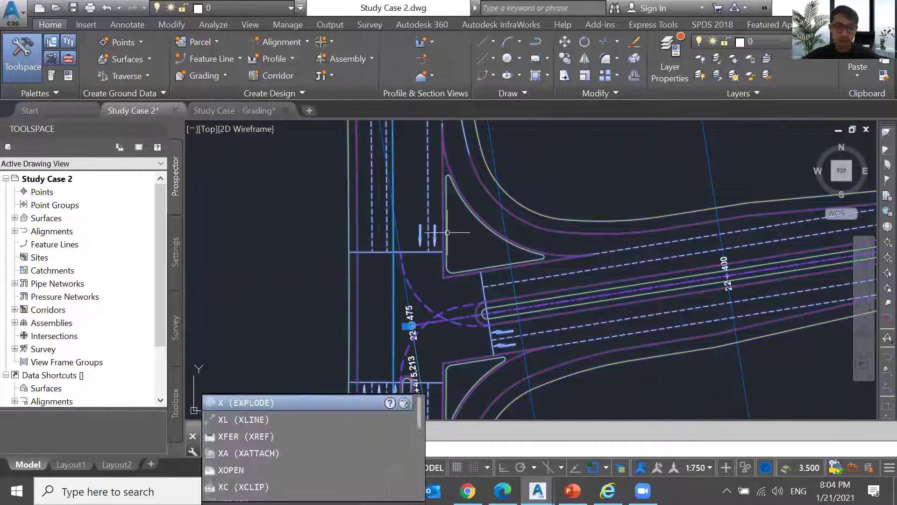
key(Return)
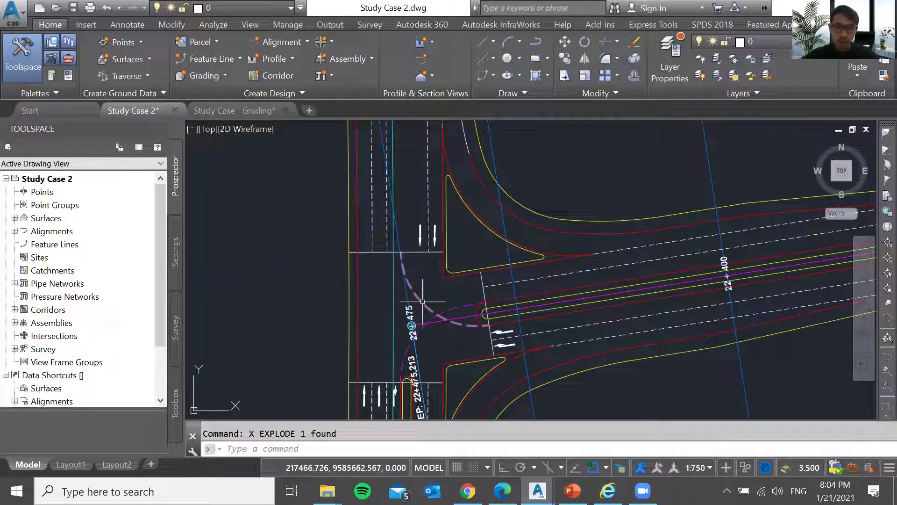
click(413, 282)
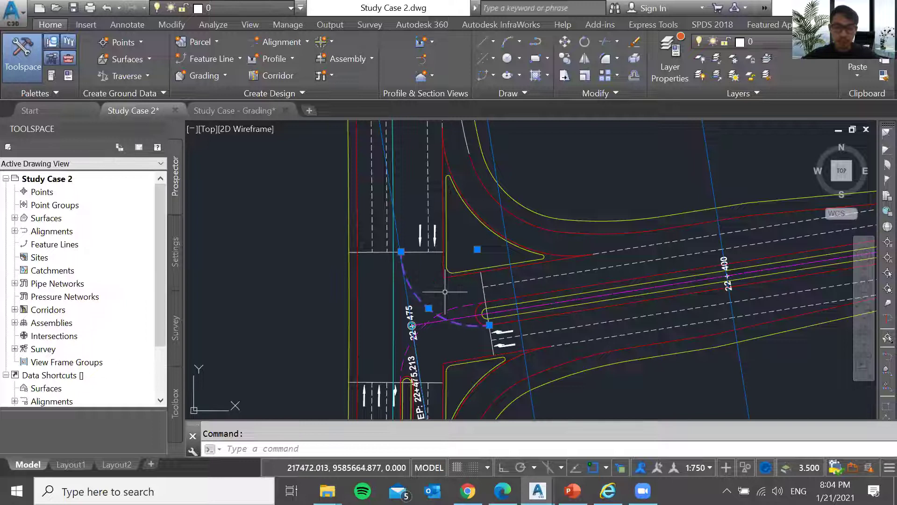
key(Escape)
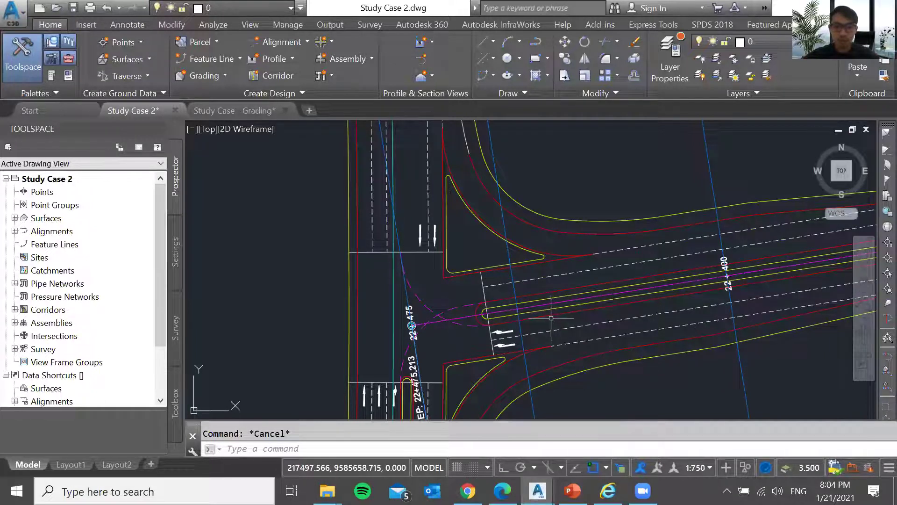
Inspect the radius of the dashed magenta turning arc between the northern leg and the eastern road in its properties.
click(427, 306)
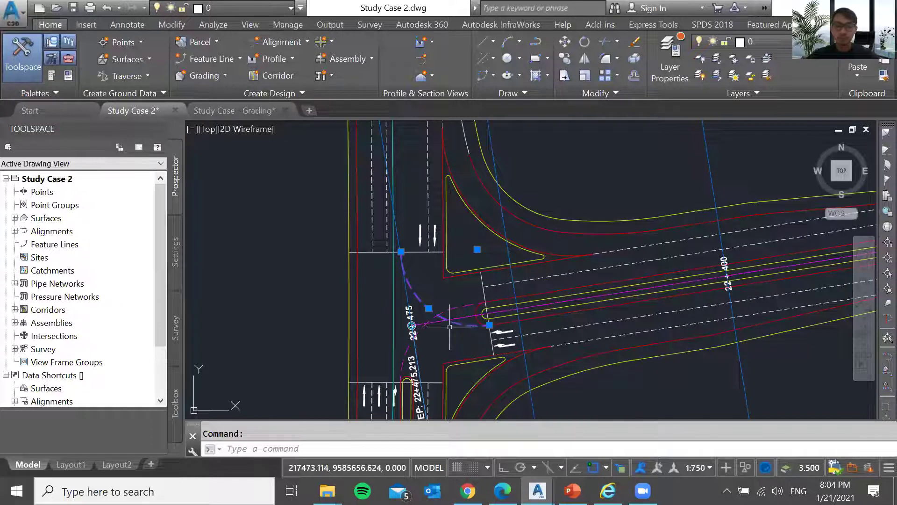
key(ctrl+1)
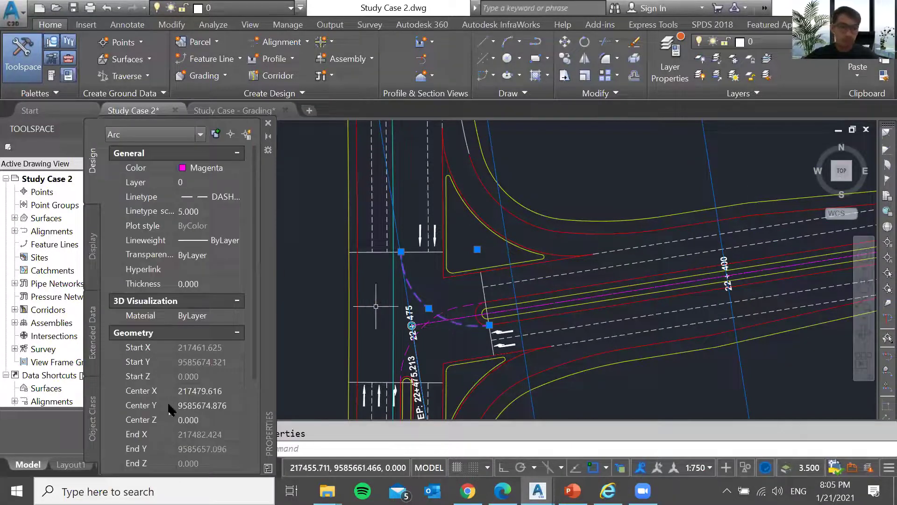
scroll(170, 410, down, 3)
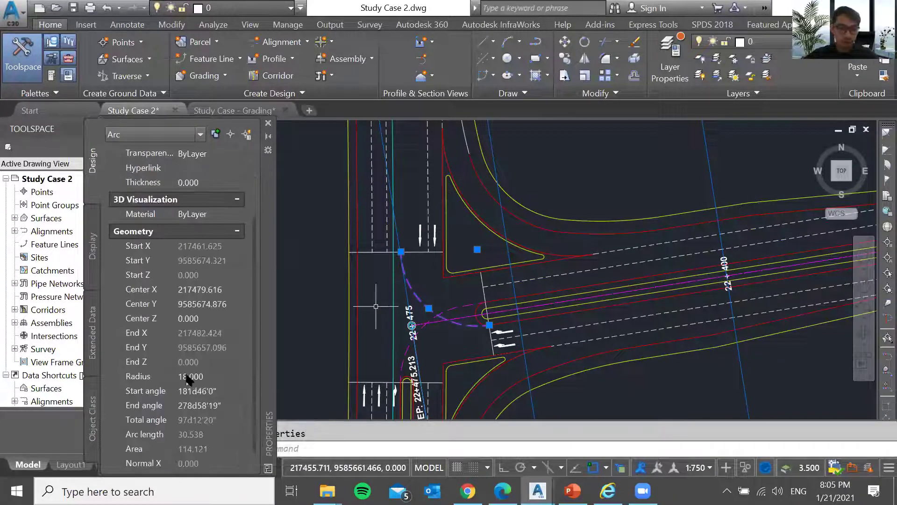
key(Escape)
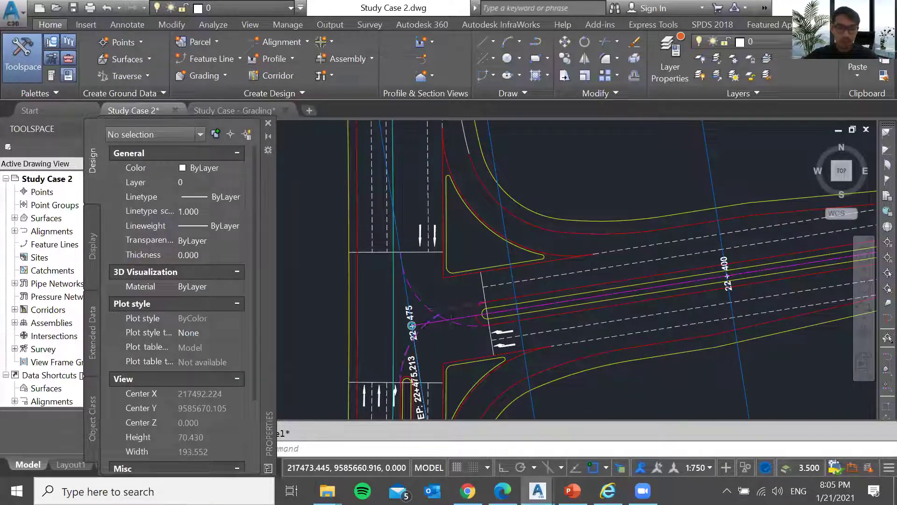
Check the geometry properties of the dashed magenta turning polyline from the southern leg, and explode it into separate segments.
click(434, 316)
scroll(187, 373, down, 2)
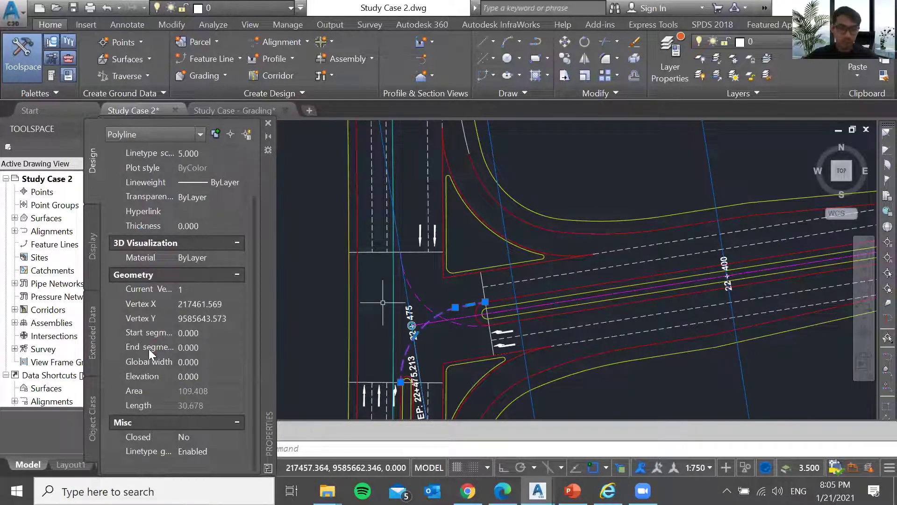
key(Escape)
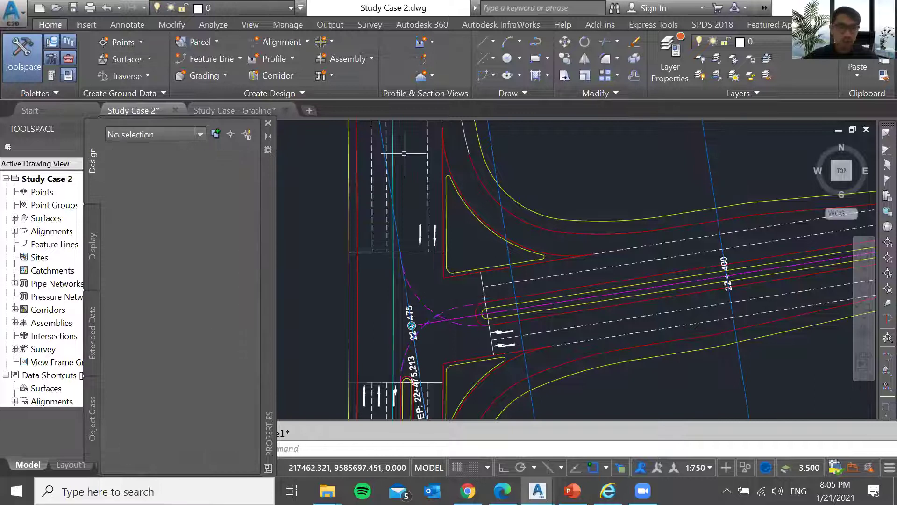
click(449, 309)
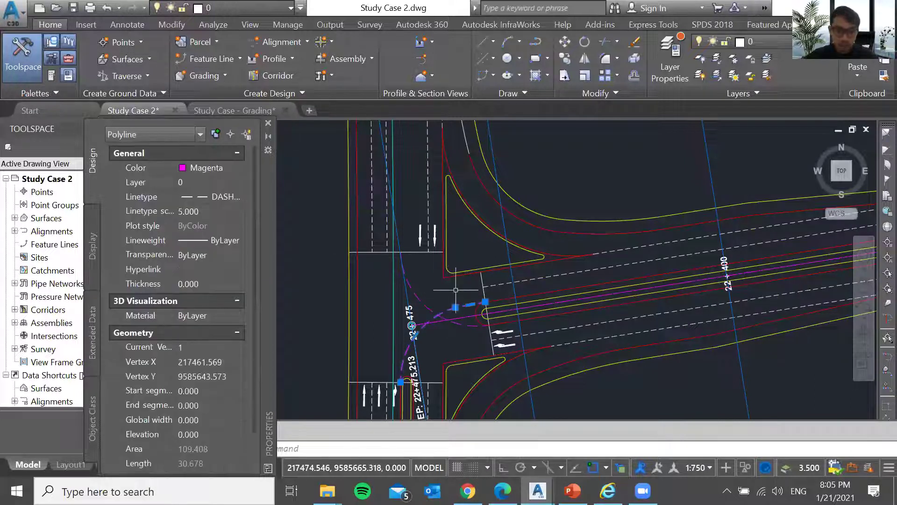
text(x)
key(Return)
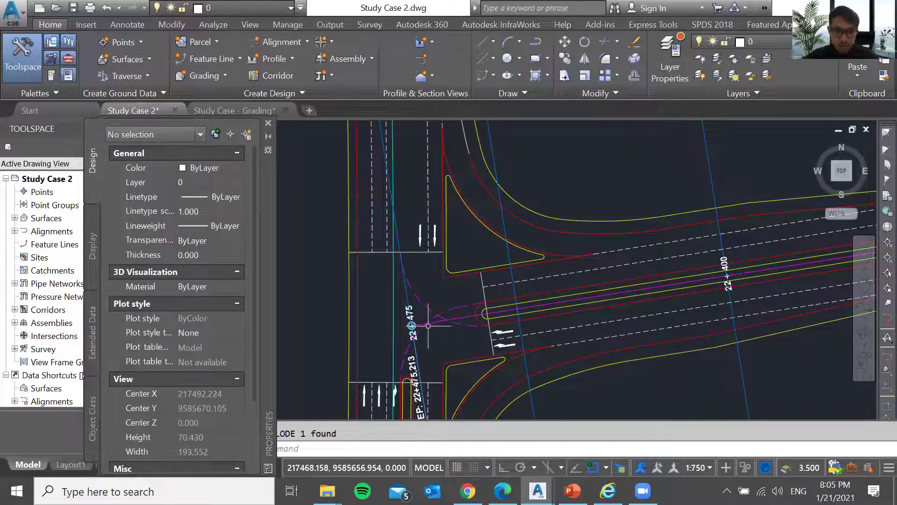
Inspect the geometry properties of the exploded turning arc between the southern leg and the eastern road.
click(421, 325)
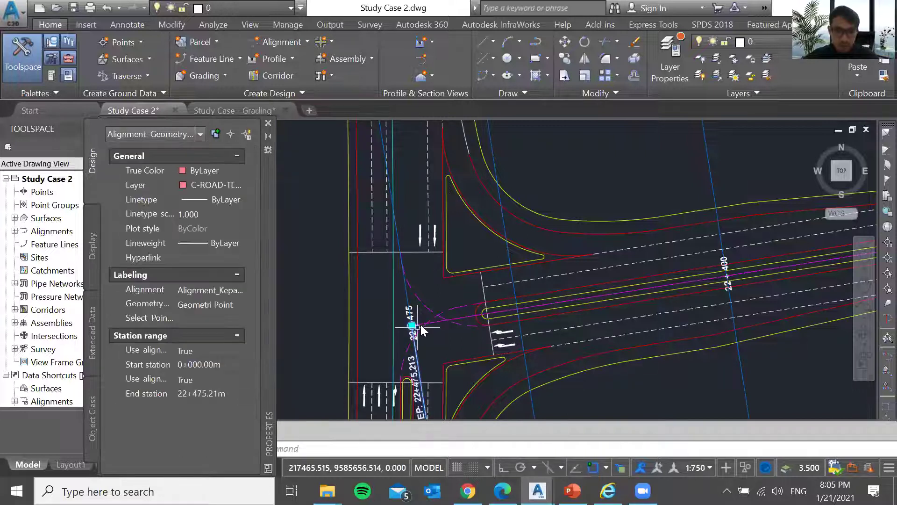
key(Escape)
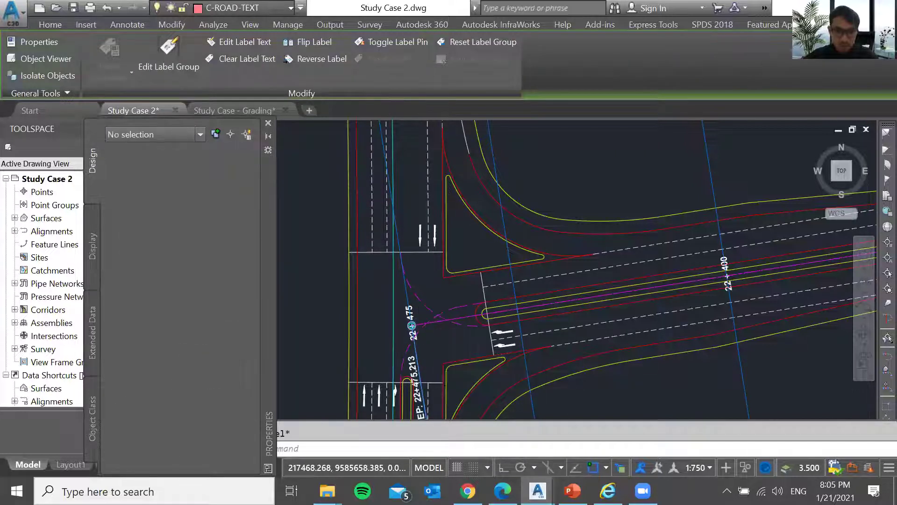
click(432, 317)
scroll(160, 369, down, 3)
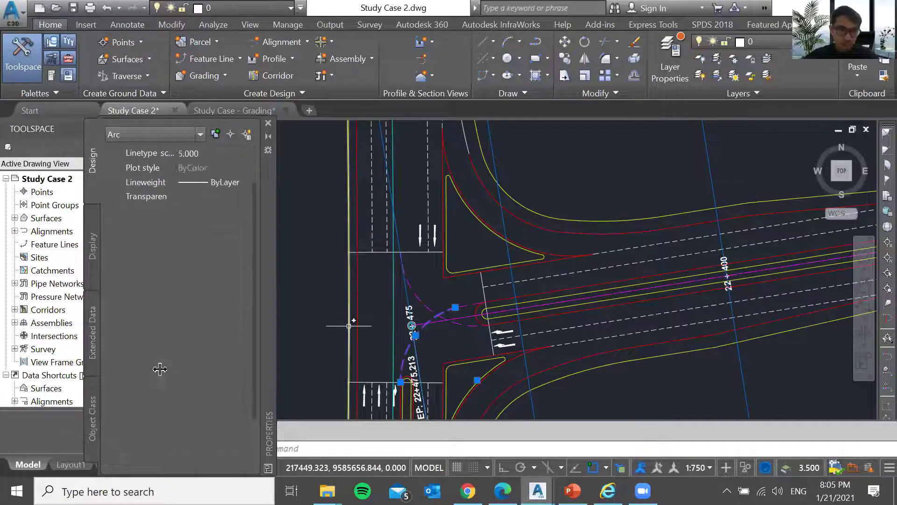
key(Escape)
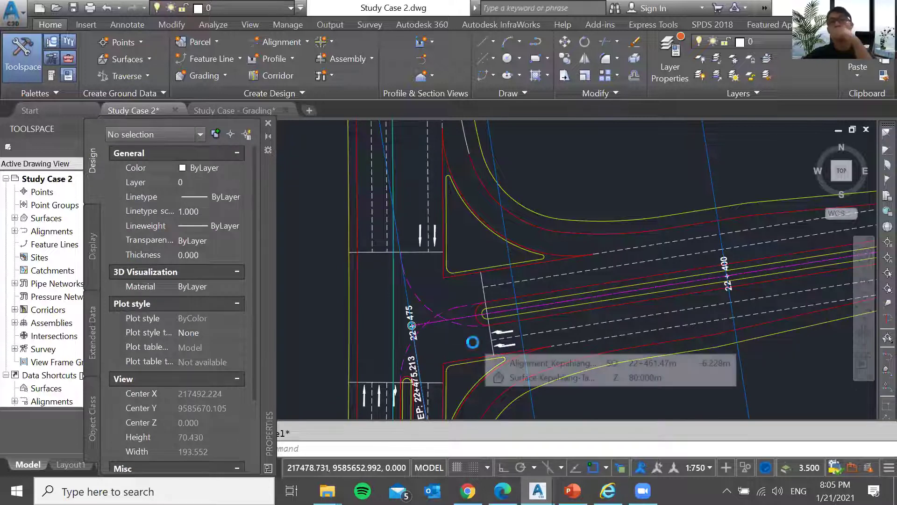
Examine the intersection's lanes, direction arrows and corner islands, and the red edge polyline along the eastern road's southern widening.
scroll(473, 340, down, 2)
scroll(476, 250, down, 2)
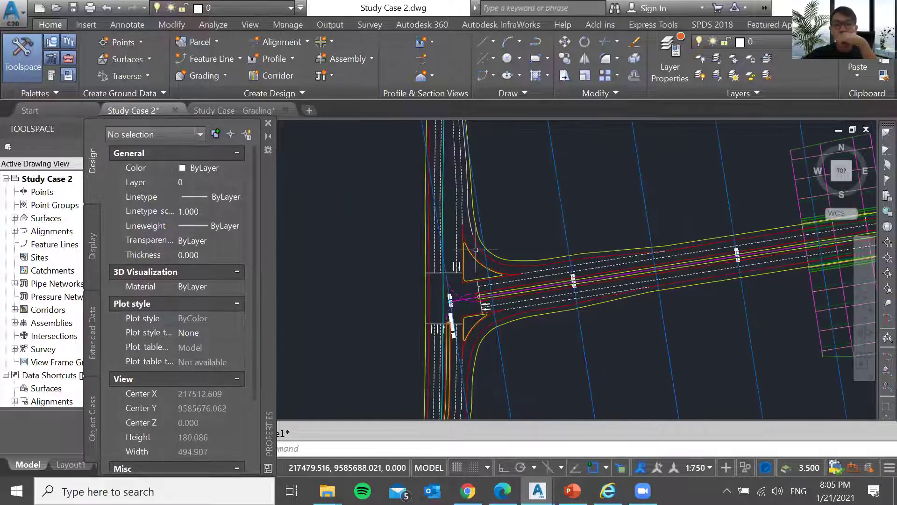
scroll(543, 303, up, 2)
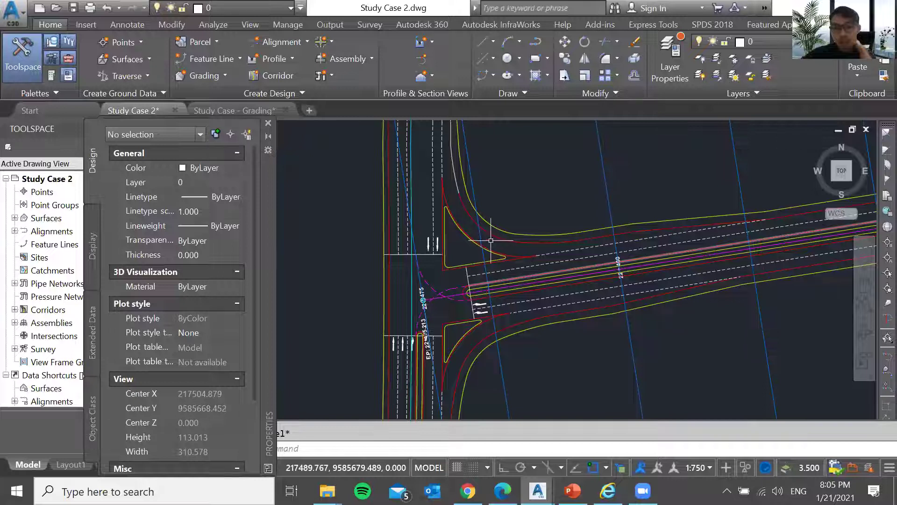
scroll(490, 240, down, 2)
scroll(539, 277, up, 2)
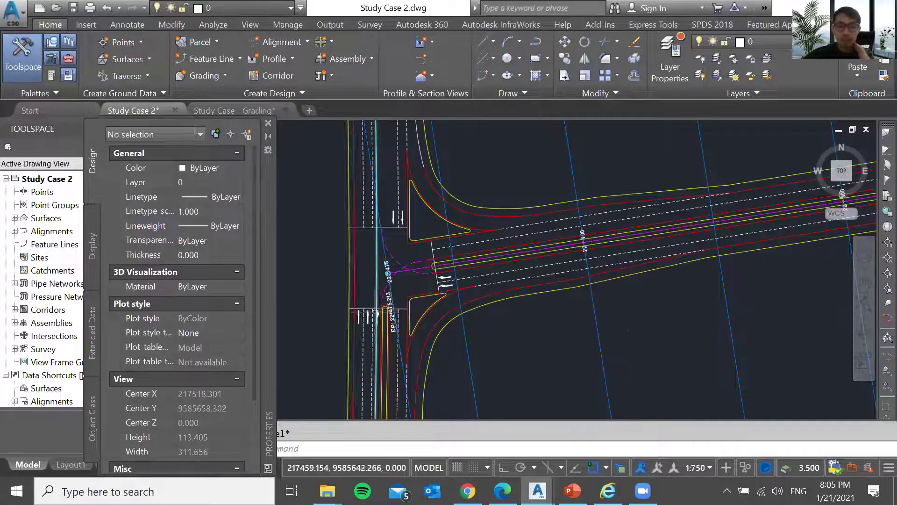
scroll(358, 367, up, 2)
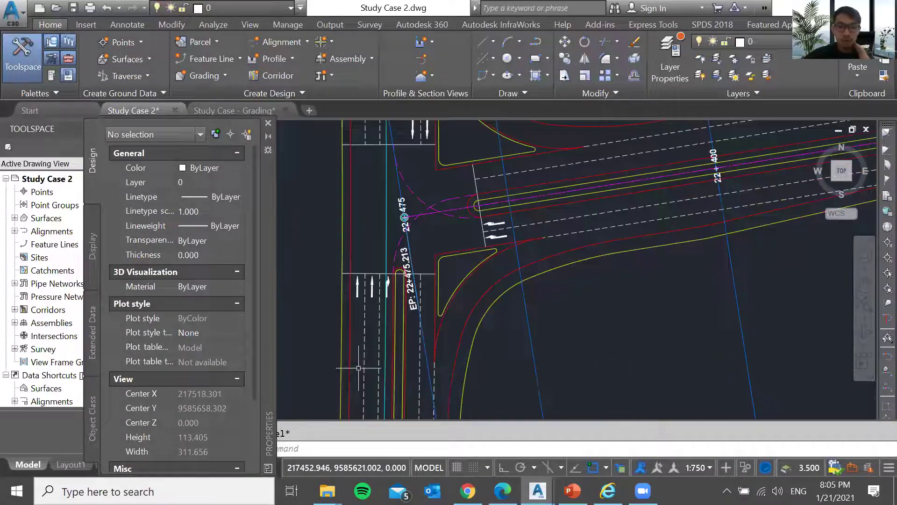
scroll(407, 304, up, 3)
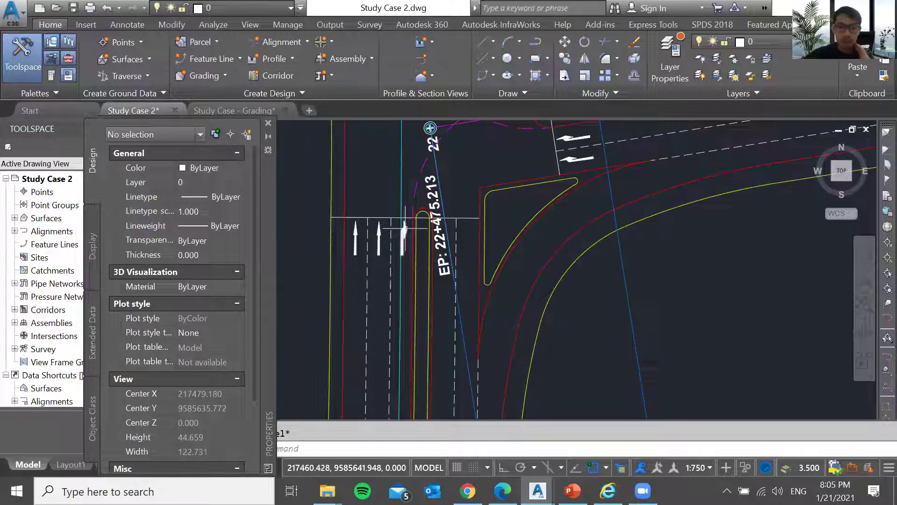
scroll(519, 262, down, 2)
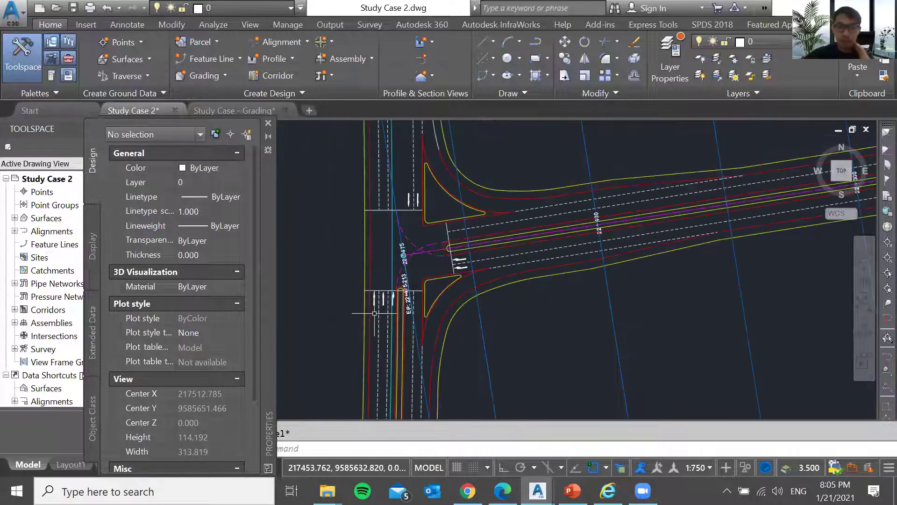
mouse_move(608, 256)
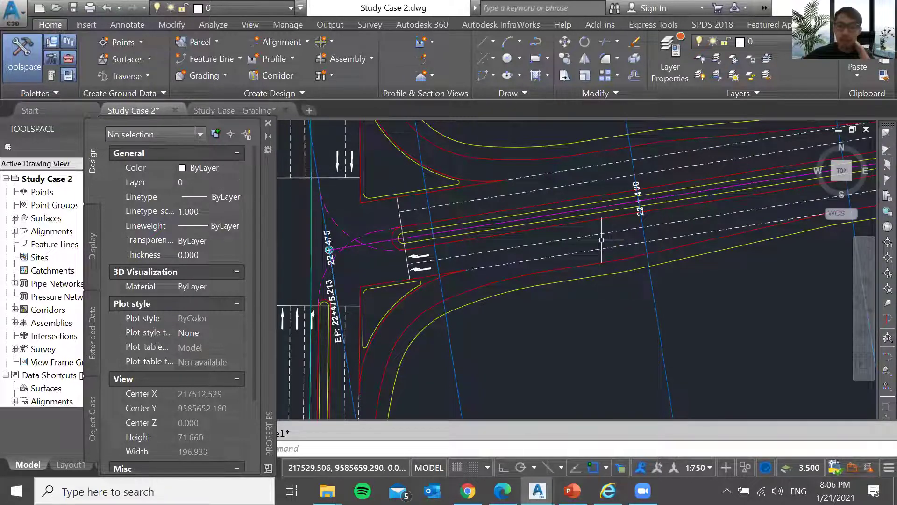
click(570, 267)
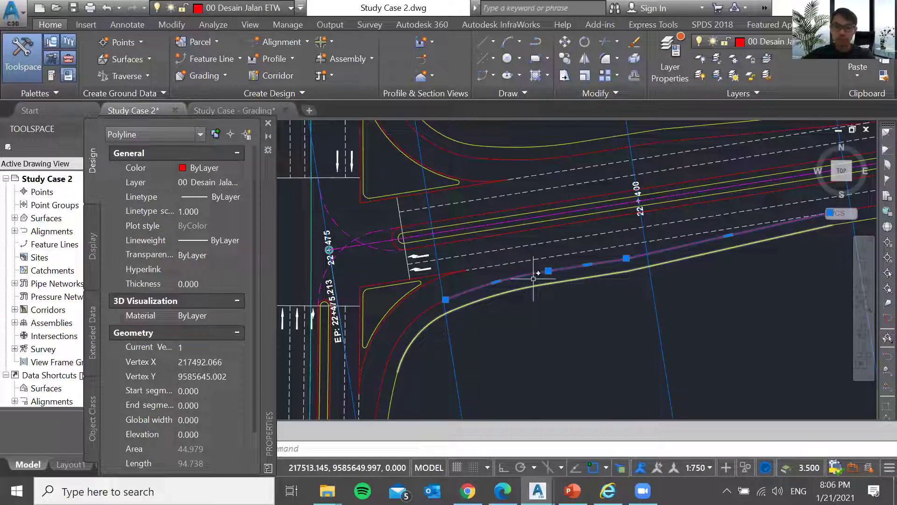
key(Escape)
Switch to the geometric standard PDF in the browser and review section 10.4.3 with the lane shift taper table 10.5.
key(alt+Tab)
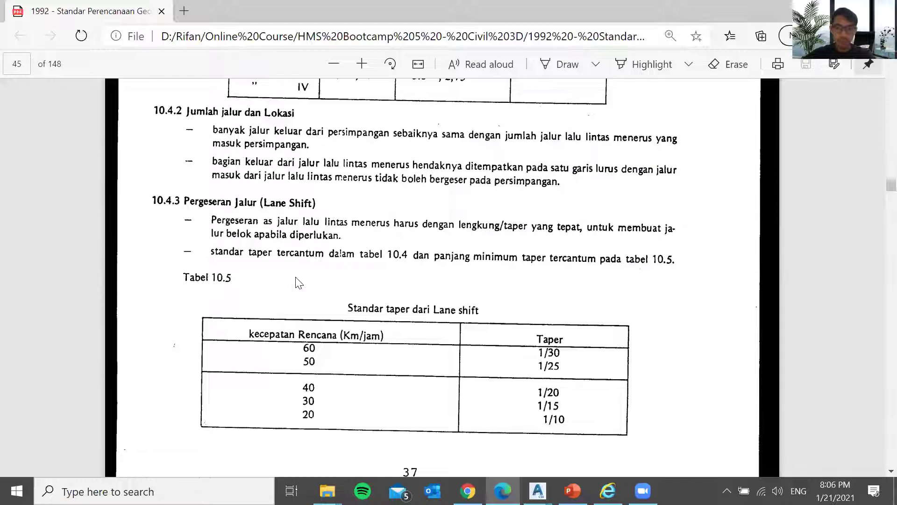
scroll(321, 289, down, 1)
scroll(326, 280, up, 1)
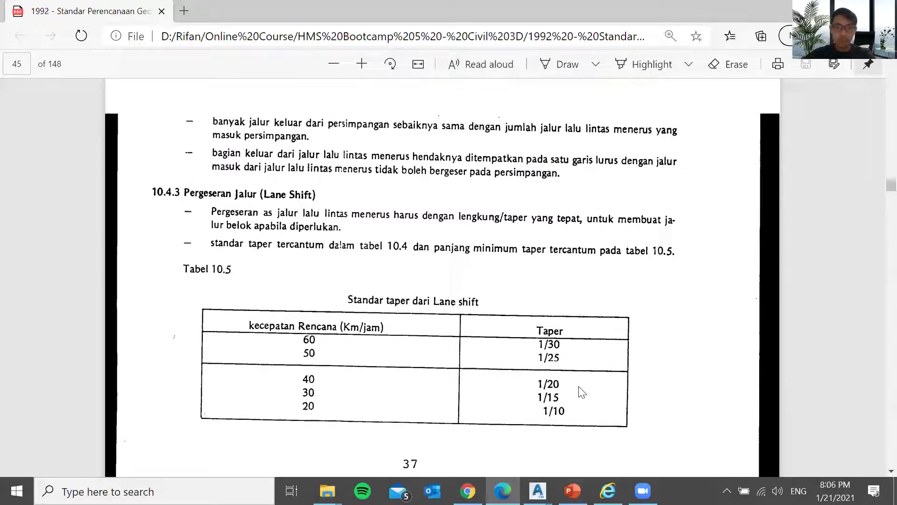
scroll(561, 369, up, 1)
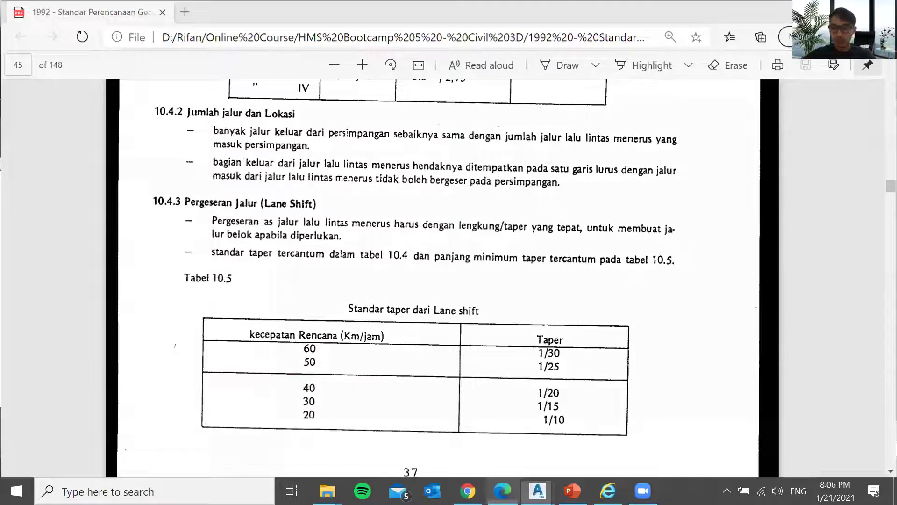
Return to Civil 3D, explode the red southern edge polyline of the eastern road and inspect its straight taper segment.
click(538, 491)
scroll(296, 388, down, 2)
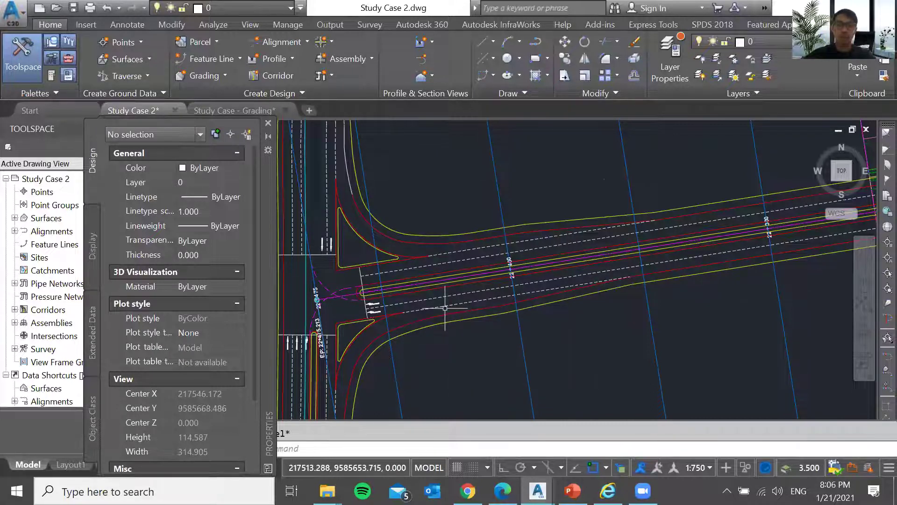
click(536, 298)
key(Escape)
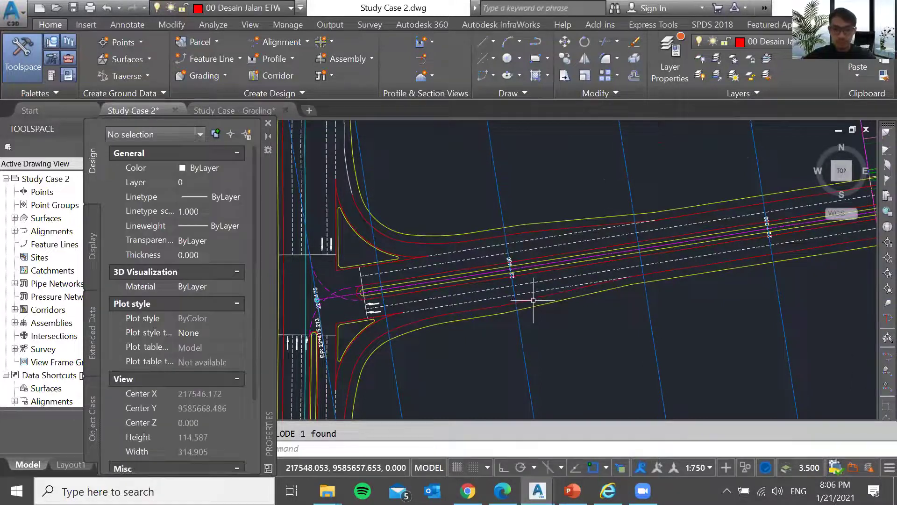
click(536, 298)
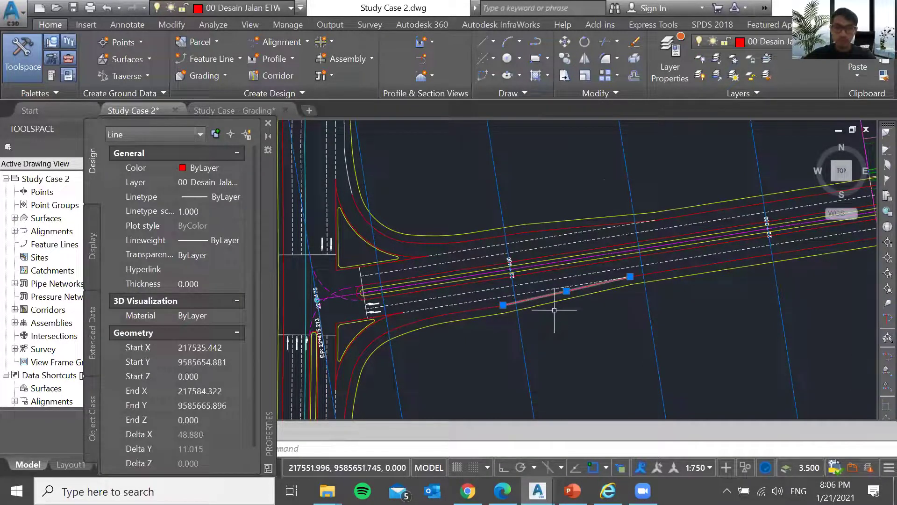
key(Escape)
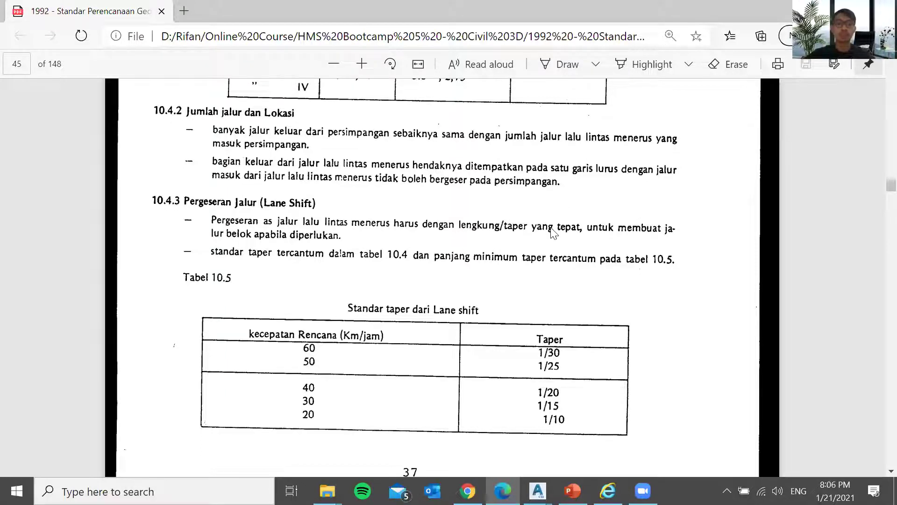
Return to the geometric standard PDF and read table 10.6 on minimum taper length and section 10.5 on right-turn lanes.
scroll(550, 227, down, 7)
scroll(551, 228, down, 3)
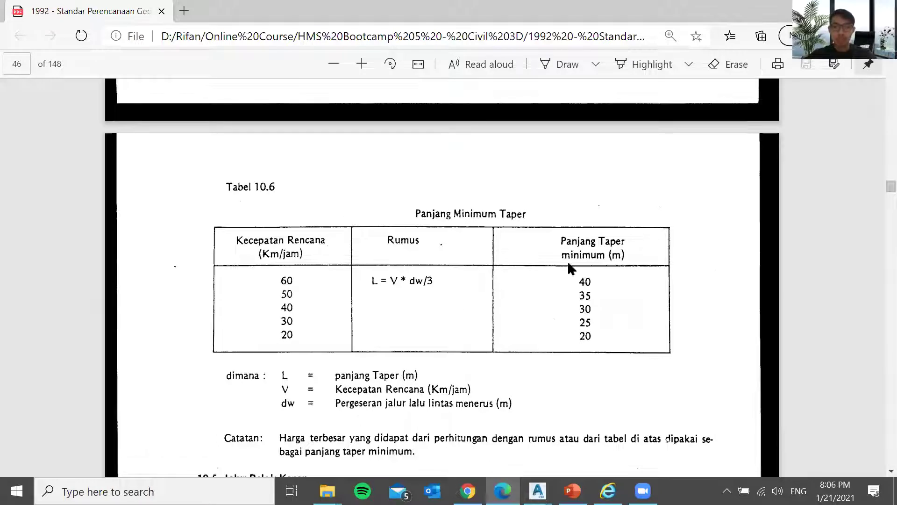
click(538, 494)
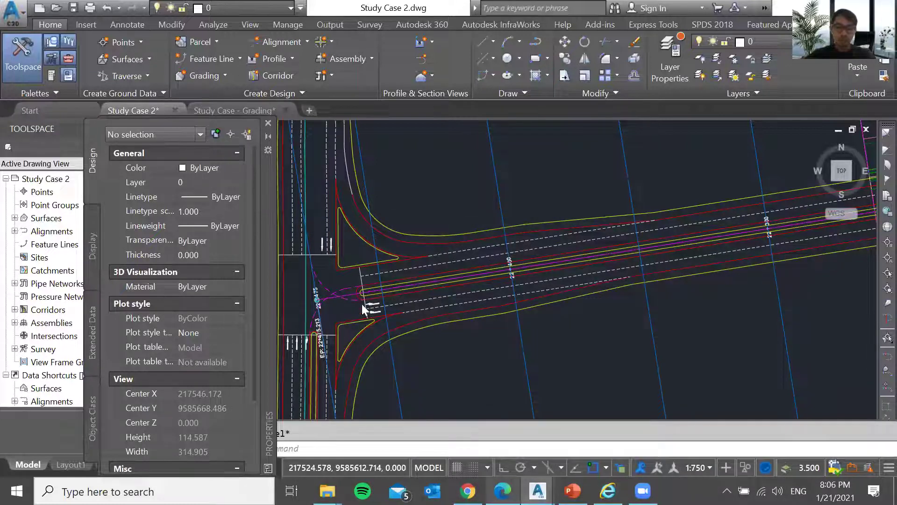
key(alt+Tab)
scroll(247, 331, down, 6)
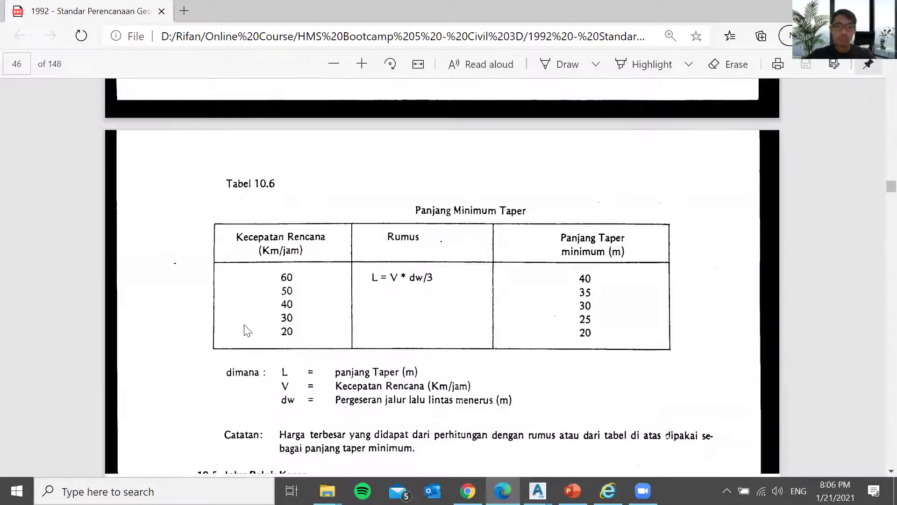
scroll(295, 321, down, 2)
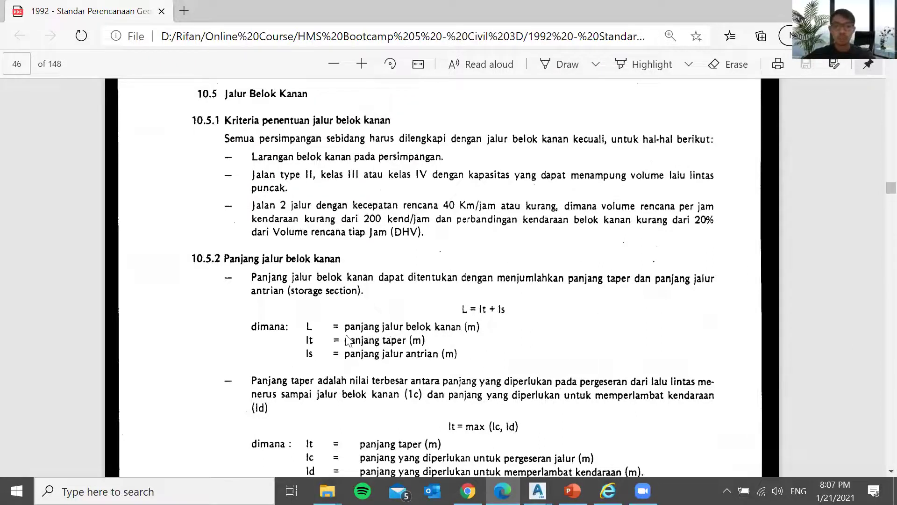
Read section 10.5.2 of the standard on right-turn lane length, including the taper and storage section formulas.
scroll(442, 276, down, 8)
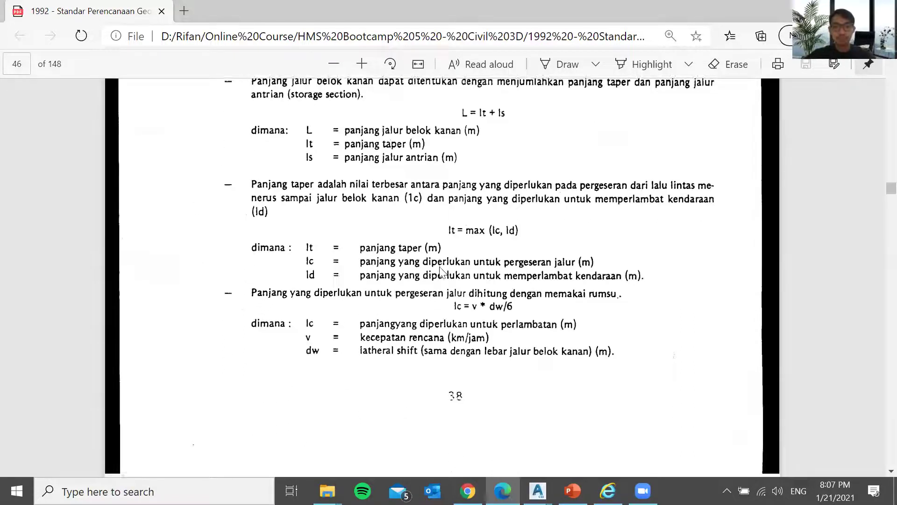
scroll(449, 259, down, 7)
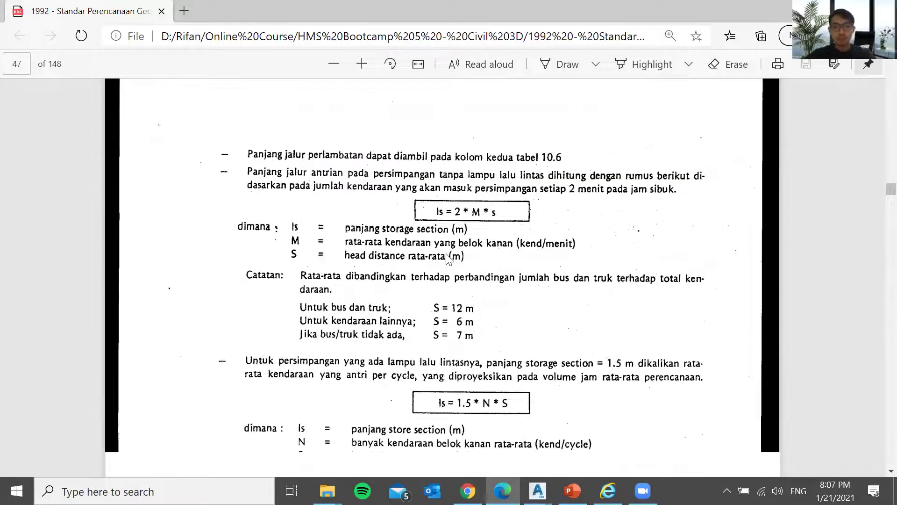
scroll(446, 256, up, 7)
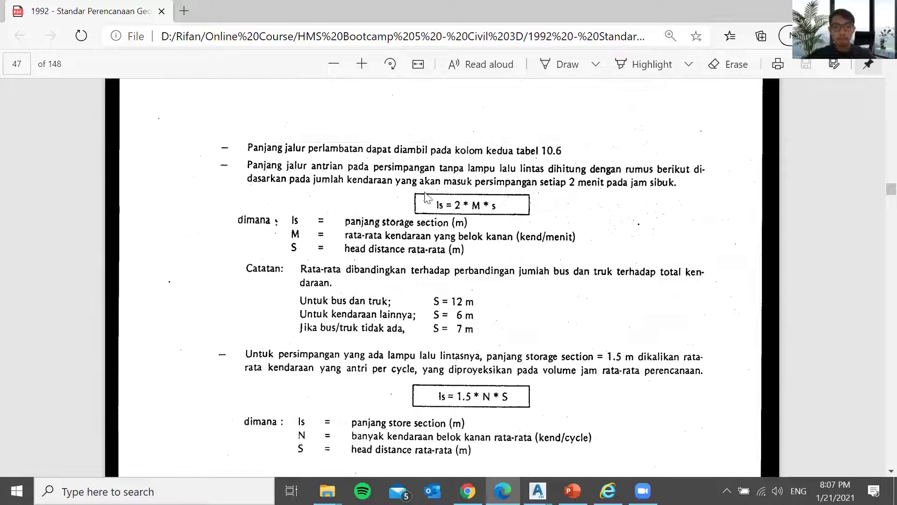
scroll(353, 309, up, 2)
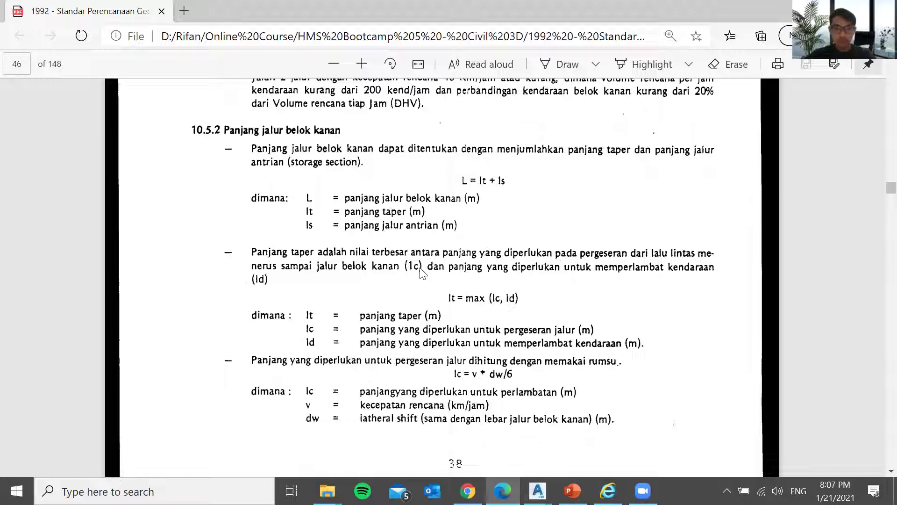
scroll(422, 273, down, 7)
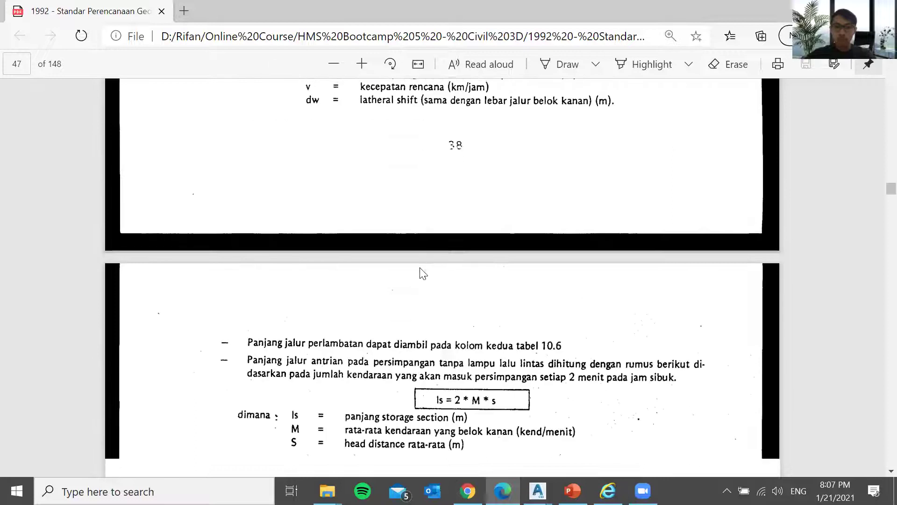
scroll(422, 272, down, 1)
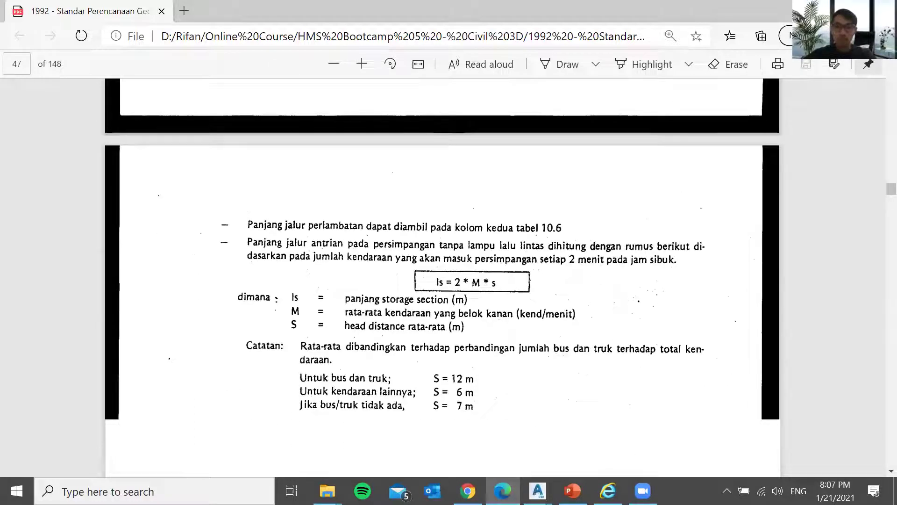
Switch to Civil 3D and examine the lanes and widening on the intersection's southern approach.
key(alt+Tab)
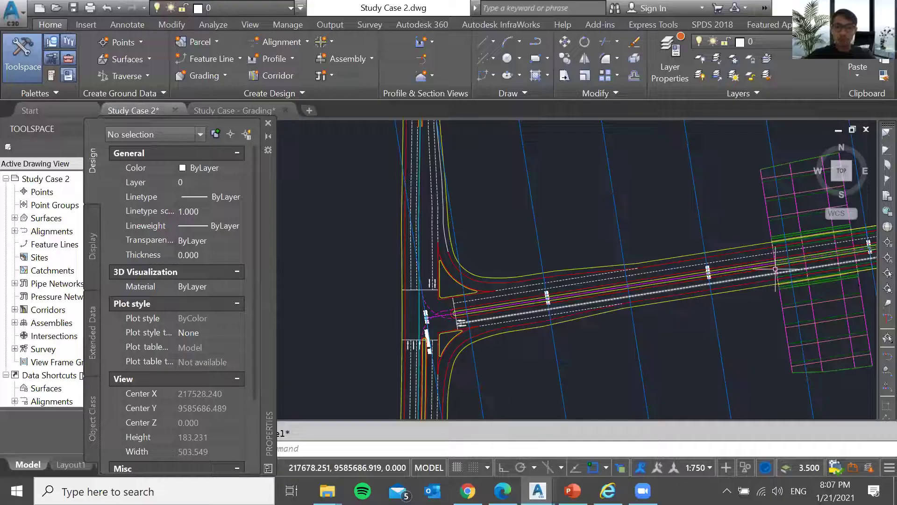
scroll(423, 301, down, 3)
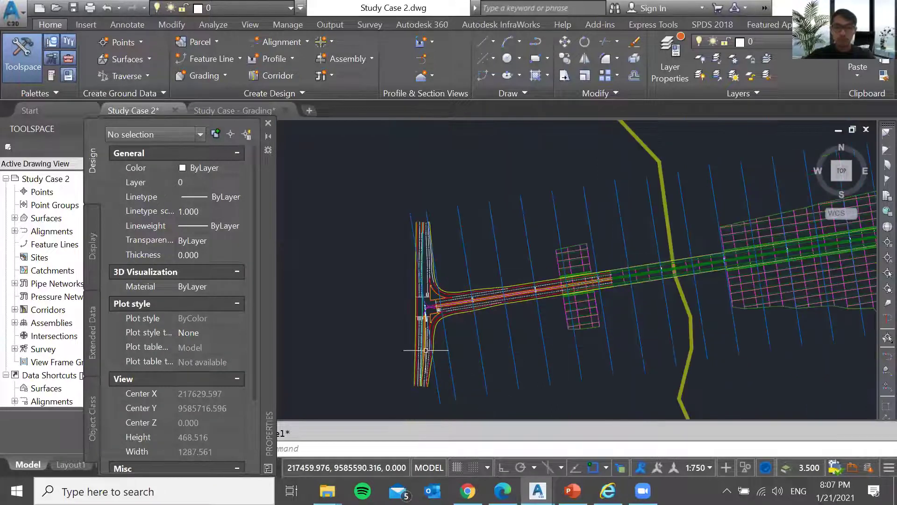
scroll(426, 349, up, 4)
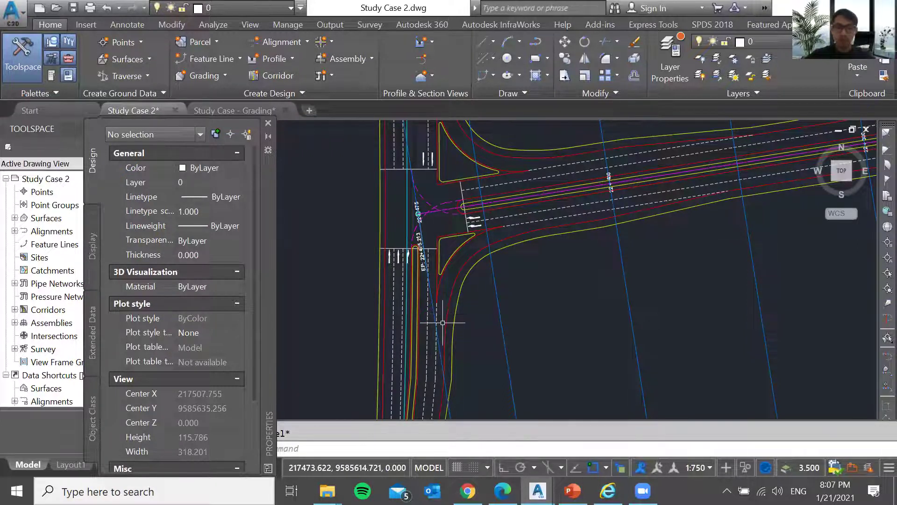
scroll(486, 226, down, 3)
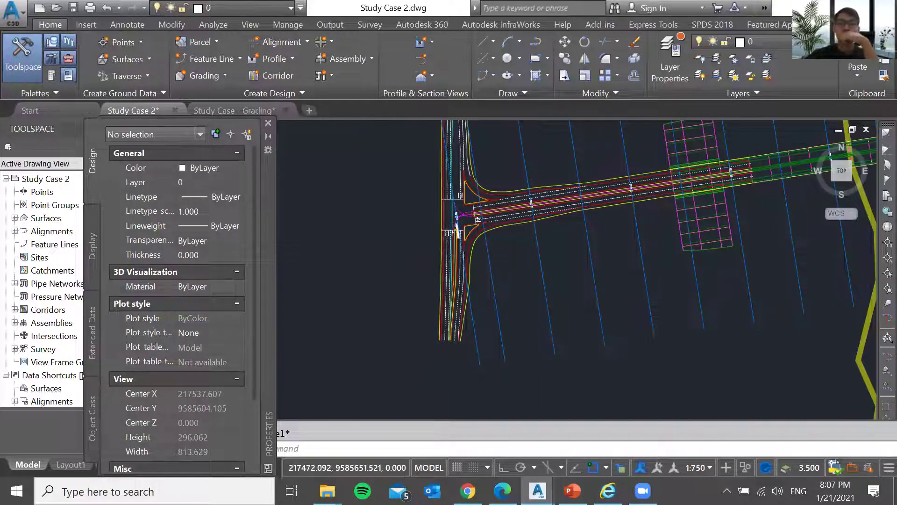
scroll(464, 223, up, 2)
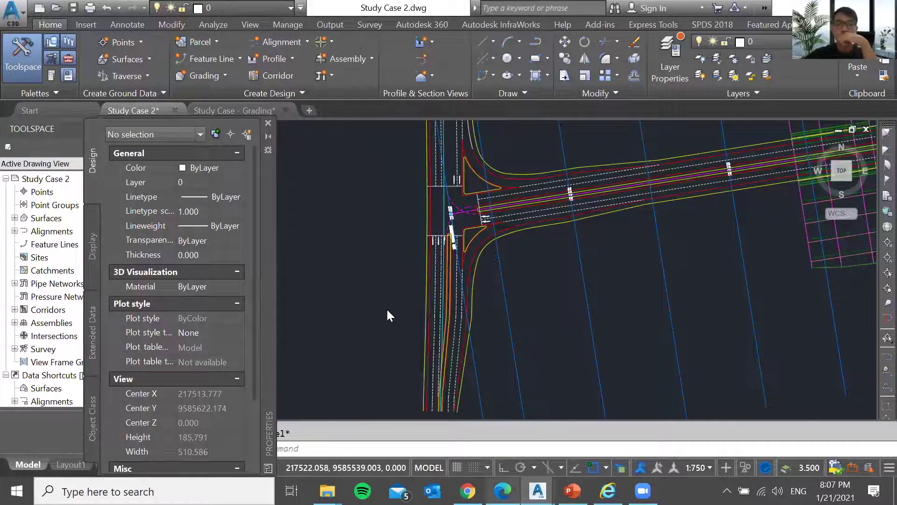
Return to the geometric standard PDF and look over the right-turn lane diagram and the storage length formulas.
key(alt+Tab)
scroll(388, 311, down, 3)
scroll(388, 314, down, 4)
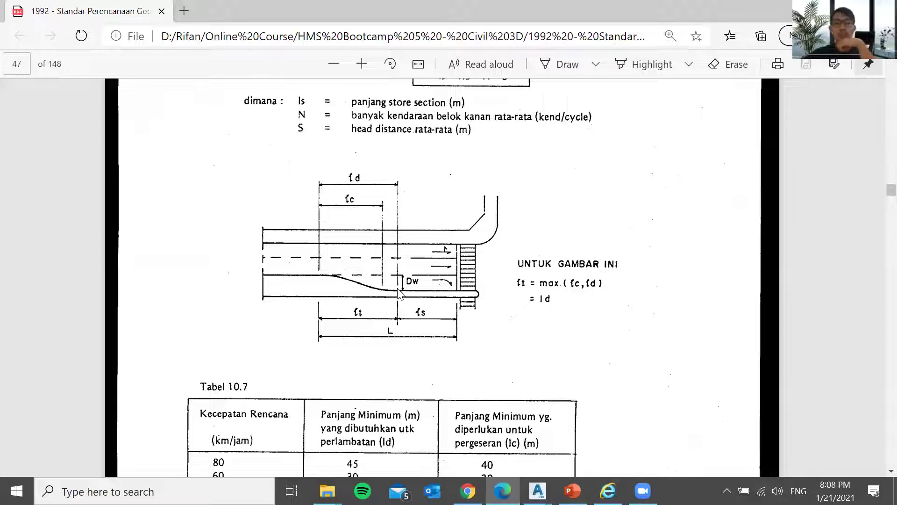
scroll(398, 318, down, 3)
scroll(393, 309, up, 6)
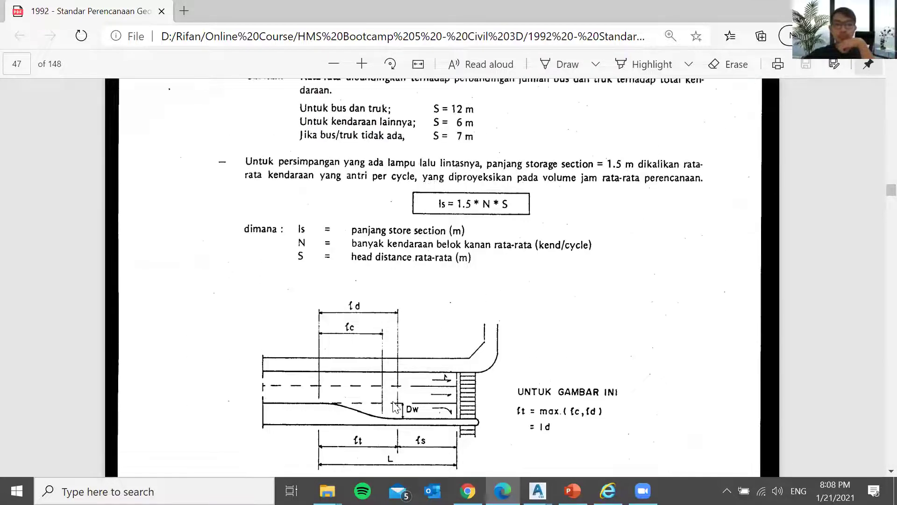
scroll(389, 299, up, 1)
scroll(387, 295, up, 10)
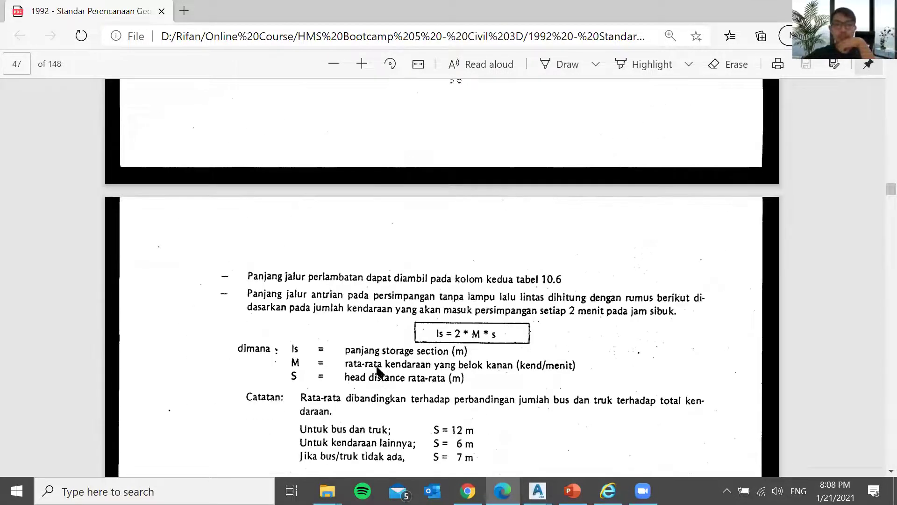
Look back through the standard's lane width table 10.4, lane shift section 10.4.3 and taper tables 10.5 and 10.6.
scroll(377, 376, up, 12)
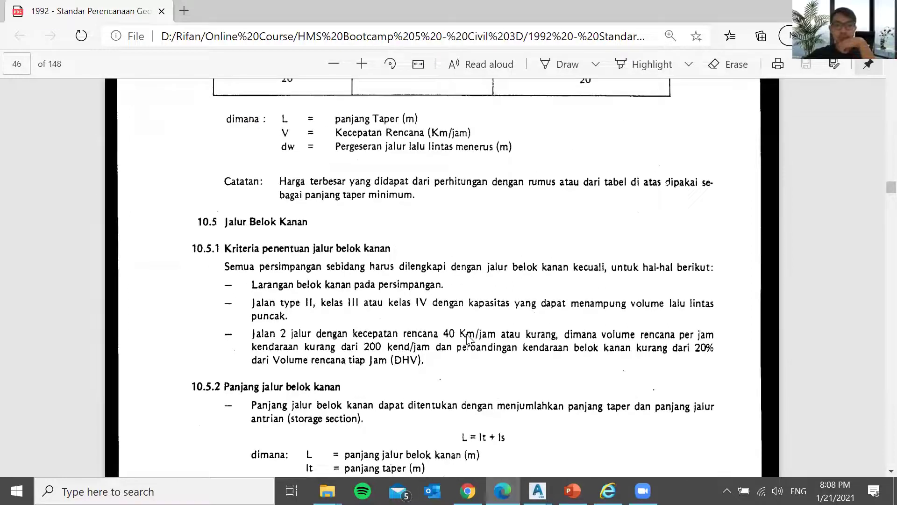
scroll(537, 348, up, 10)
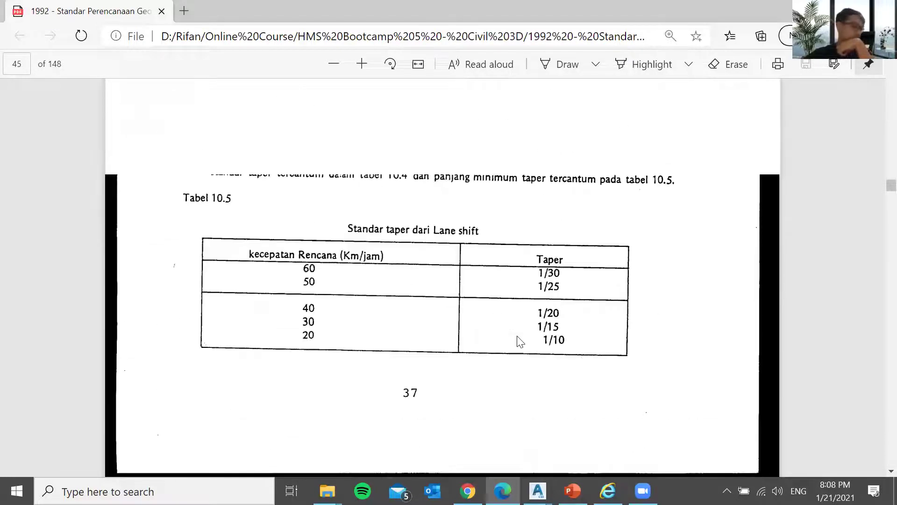
scroll(502, 327, up, 10)
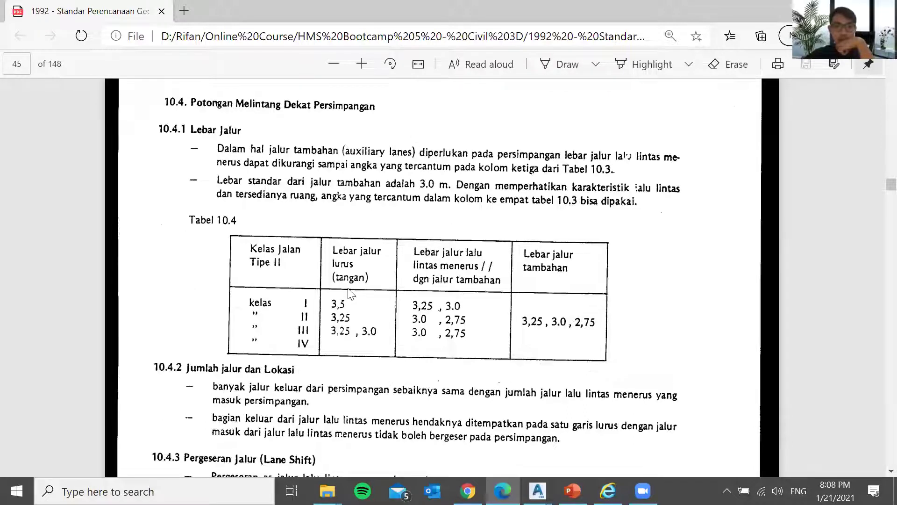
scroll(458, 312, down, 8)
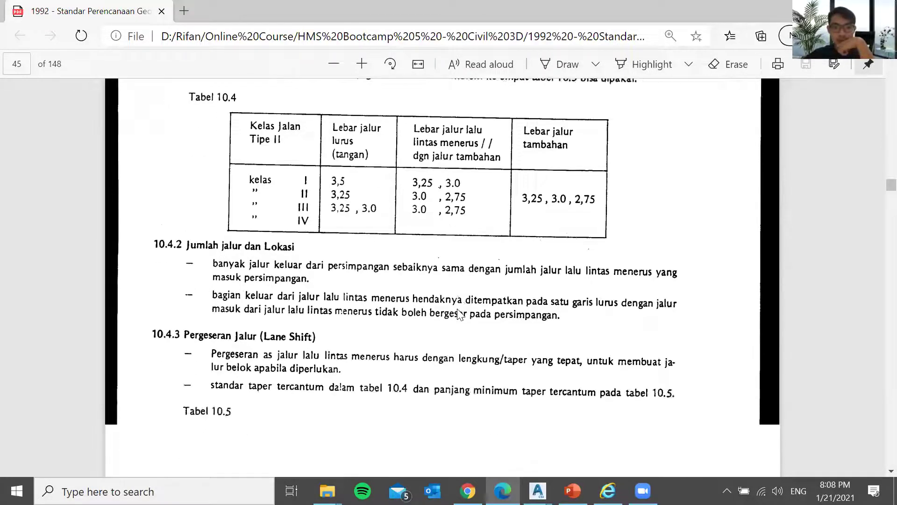
scroll(452, 274, down, 8)
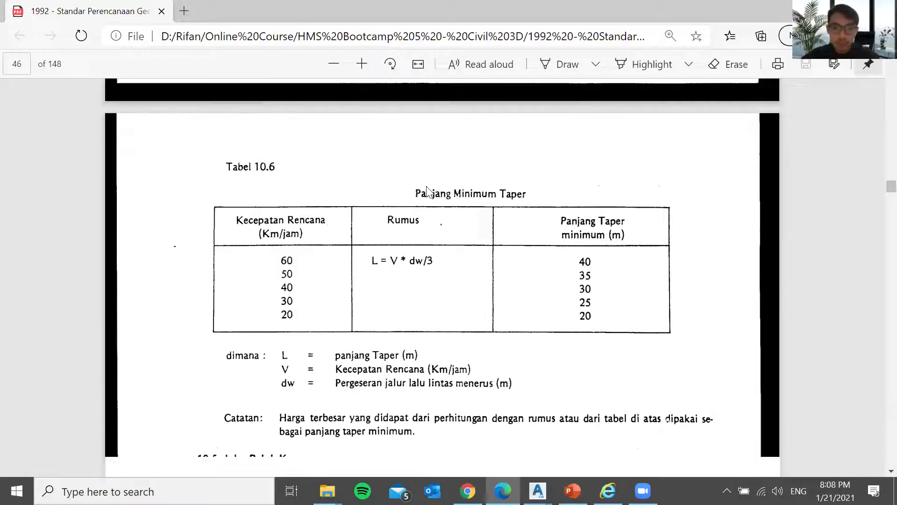
scroll(473, 271, down, 2)
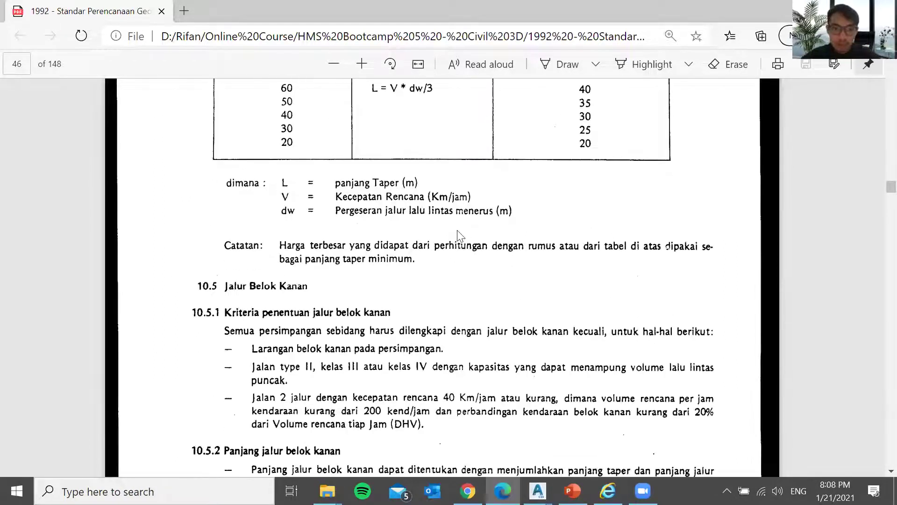
scroll(443, 222, up, 20)
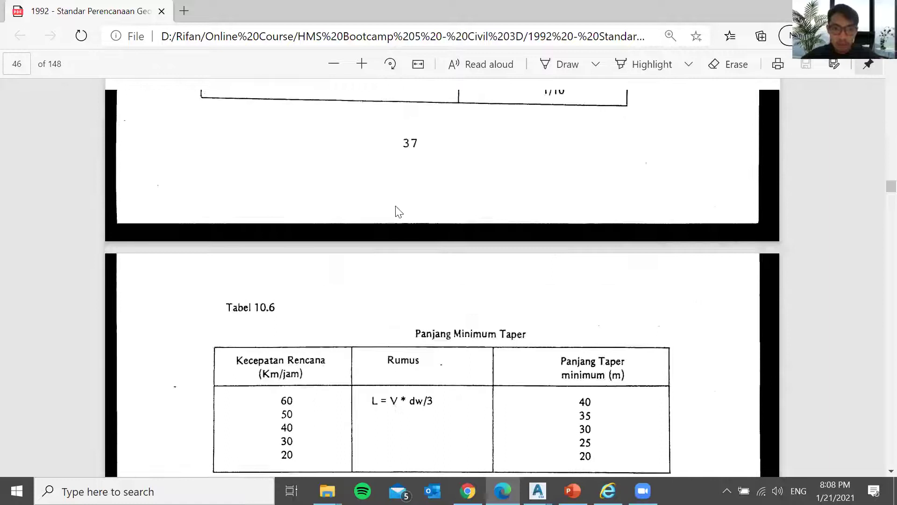
Study the right-turn lane diagram and table 10.7 on minimum deceleration and lane shift lengths by design speed.
scroll(455, 320, down, 18)
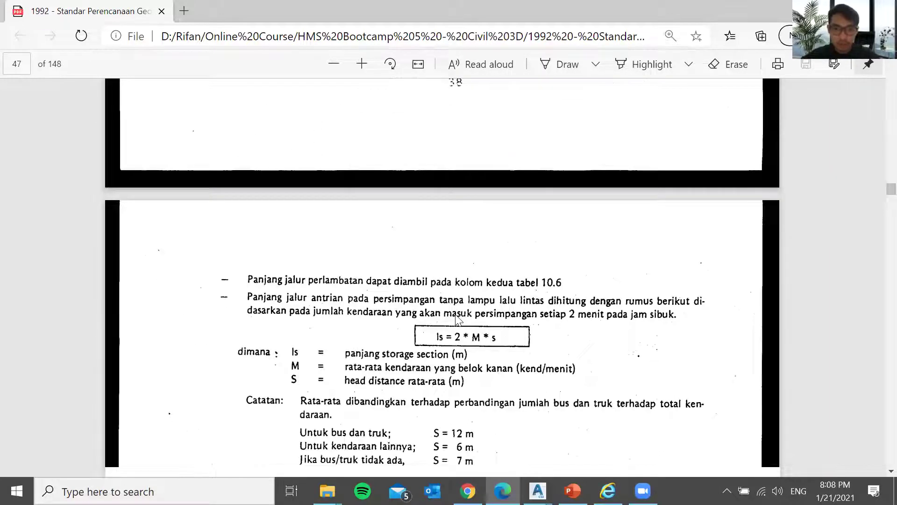
scroll(394, 359, down, 6)
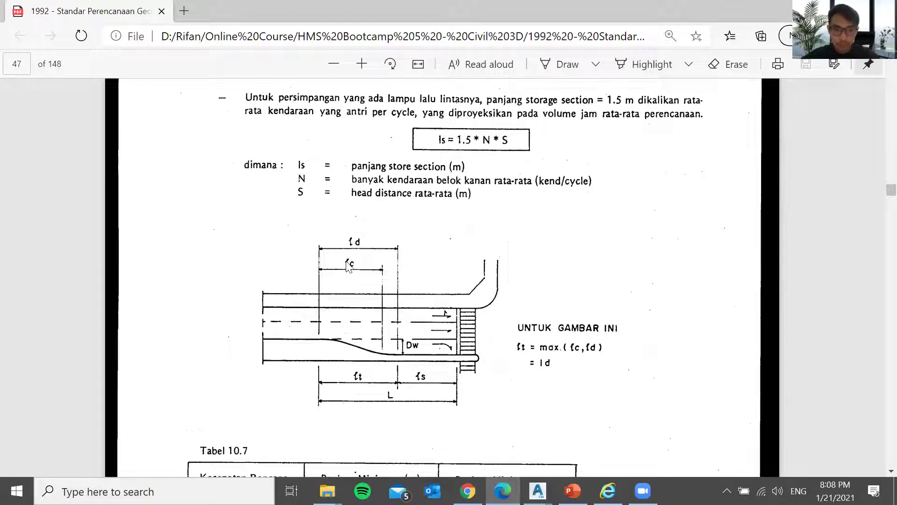
scroll(374, 320, up, 2)
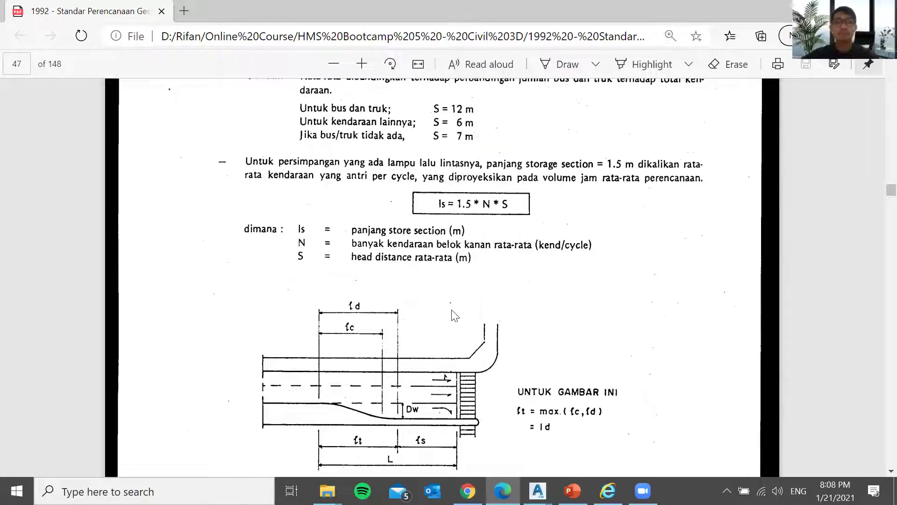
scroll(454, 316, down, 2)
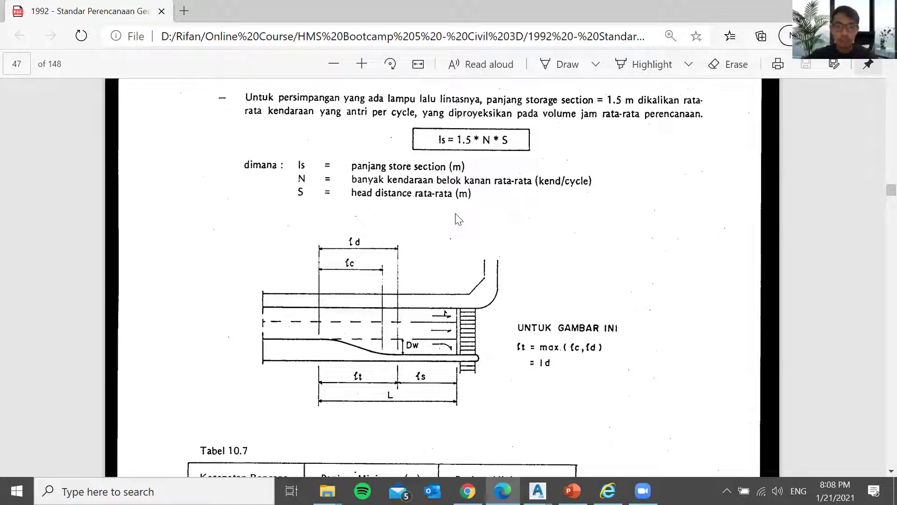
scroll(490, 189, down, 2)
scroll(464, 203, down, 6)
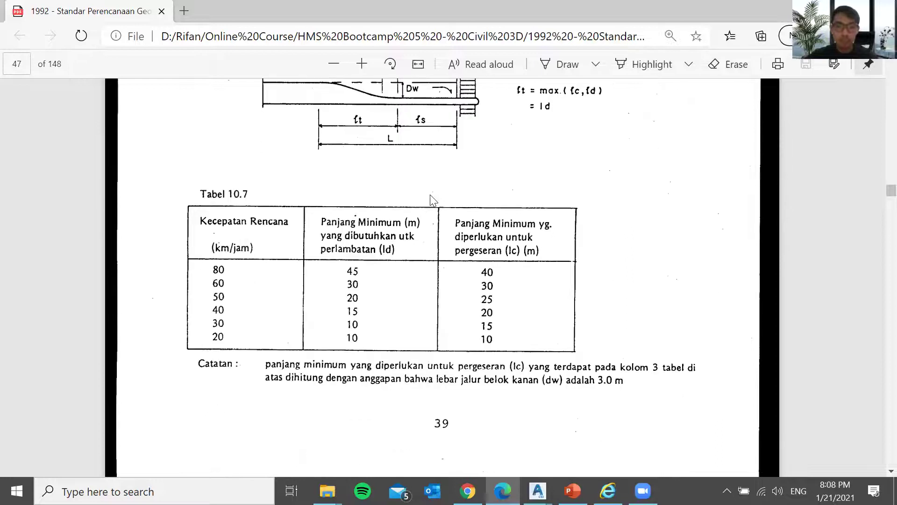
scroll(425, 185, down, 2)
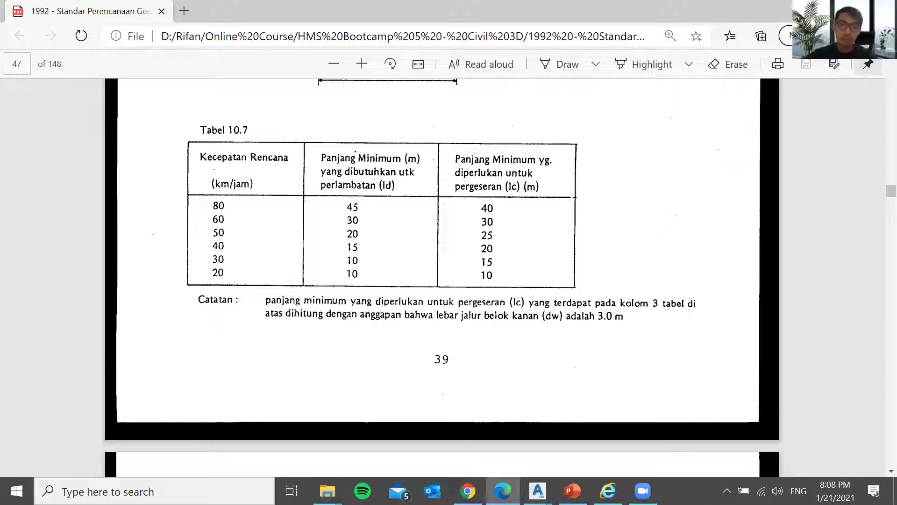
Check the intersection's southern corner in Civil 3D, and read the PDF's sections 10.6.2 on left-turn lane length through 10.7.2 on channel radii.
click(564, 409)
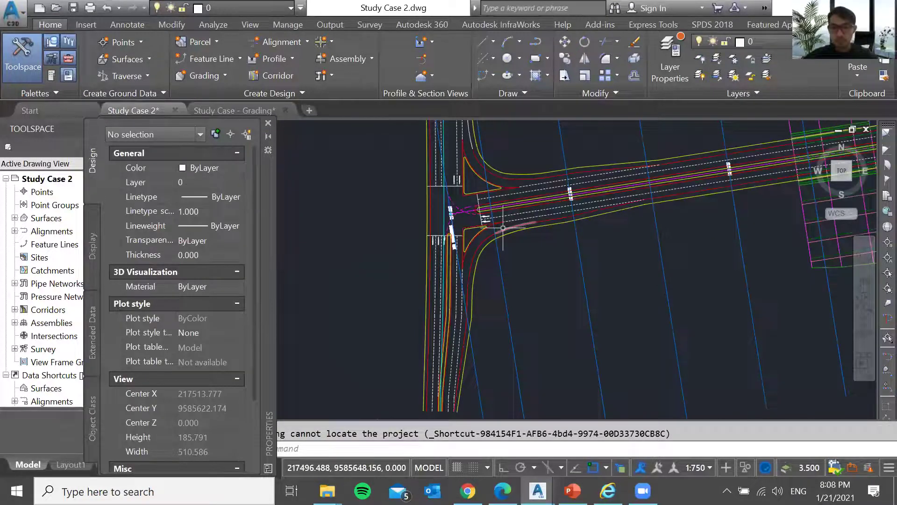
scroll(503, 228, up, 2)
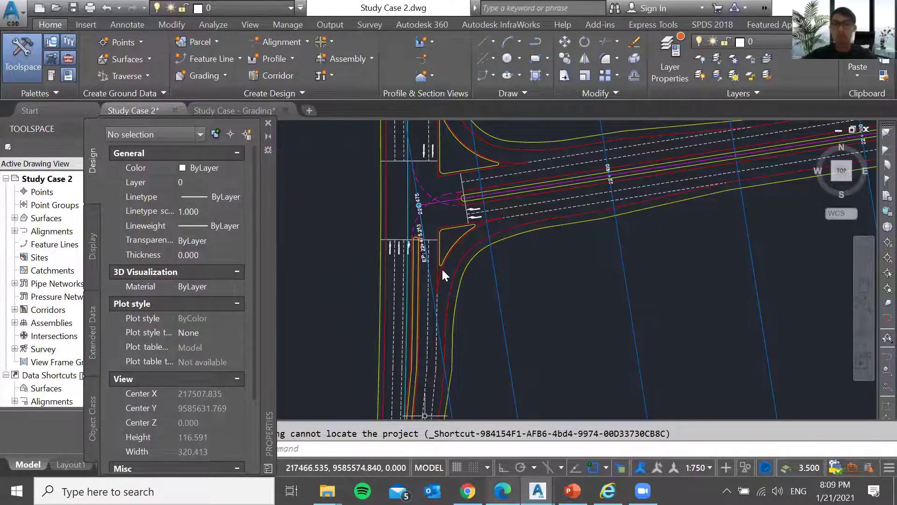
key(alt+Tab)
scroll(442, 268, down, 10)
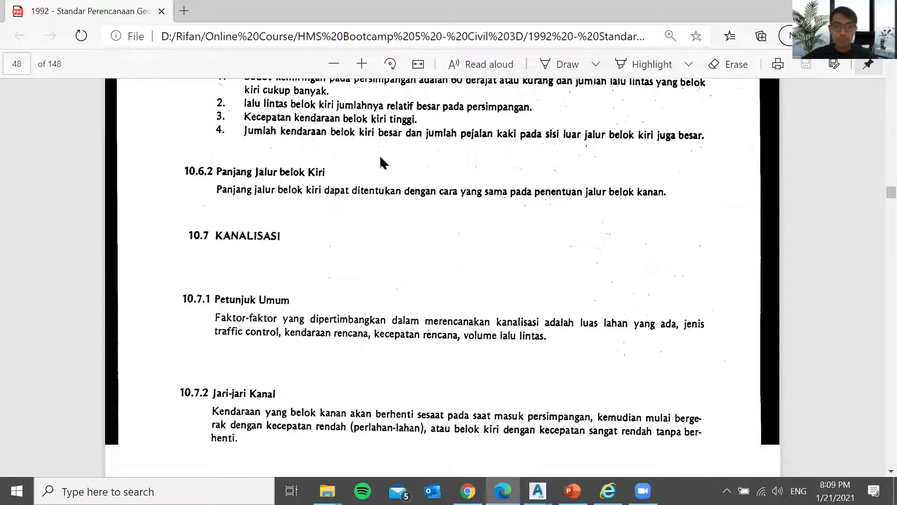
scroll(359, 215, down, 1)
scroll(255, 229, up, 1)
scroll(251, 234, down, 2)
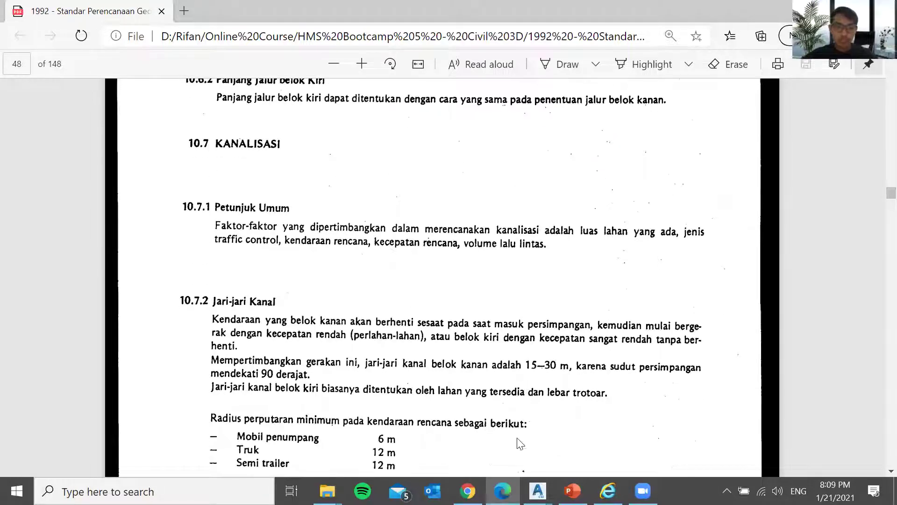
scroll(523, 422, down, 1)
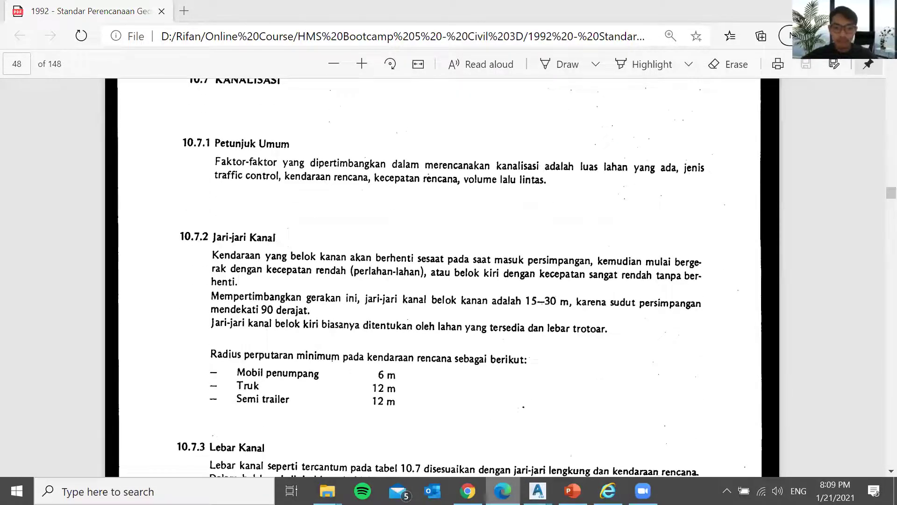
View the southern left-turn edge in Civil 3D again and return to the PDF's sections 10.7.2 and 10.7.3 on channel radius and width.
click(817, 10)
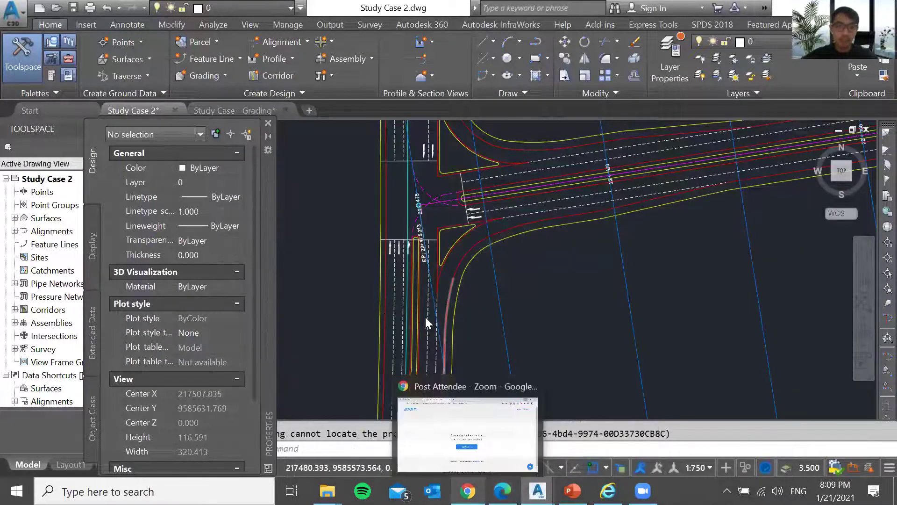
click(503, 490)
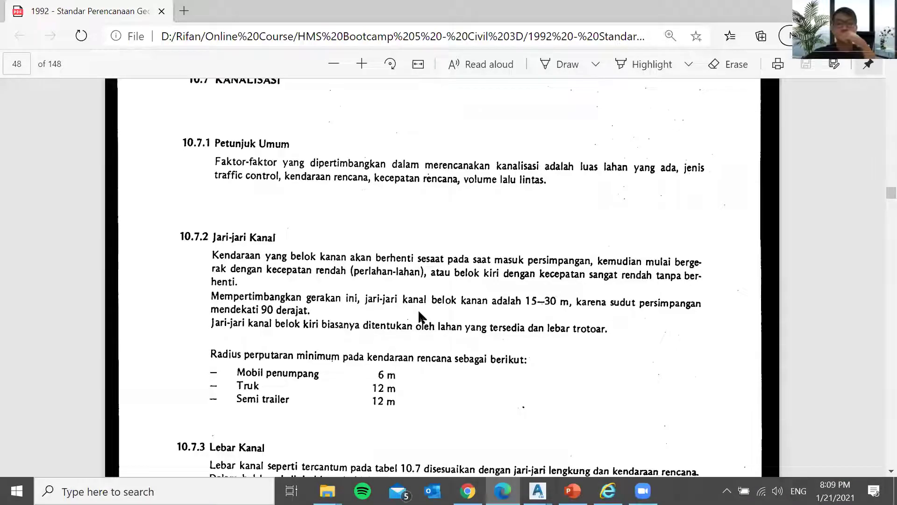
scroll(420, 317, down, 2)
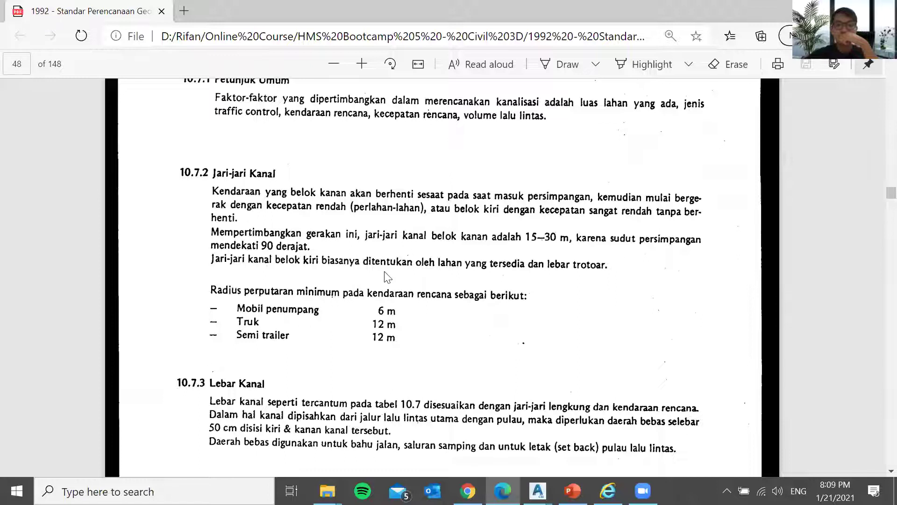
Read the PDF's Table 10.7 on channel width by outer radius and design vehicle.
scroll(385, 277, down, 12)
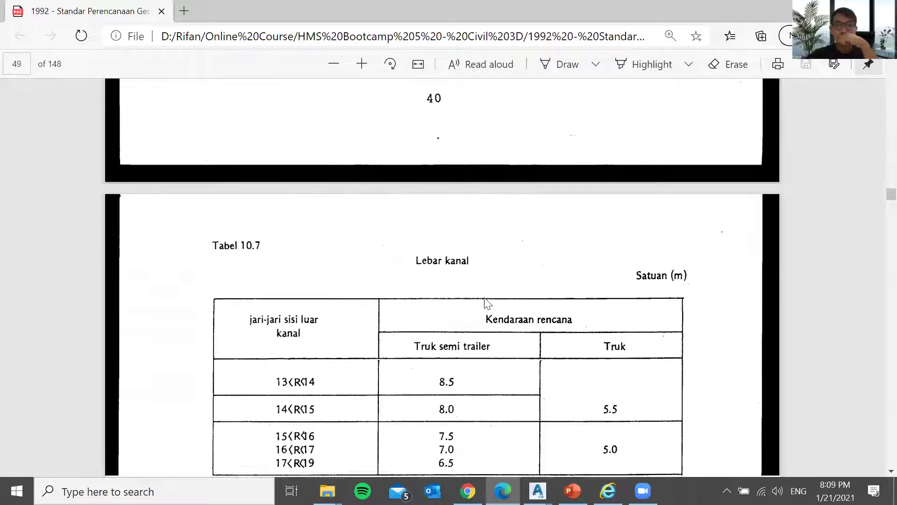
scroll(486, 303, down, 2)
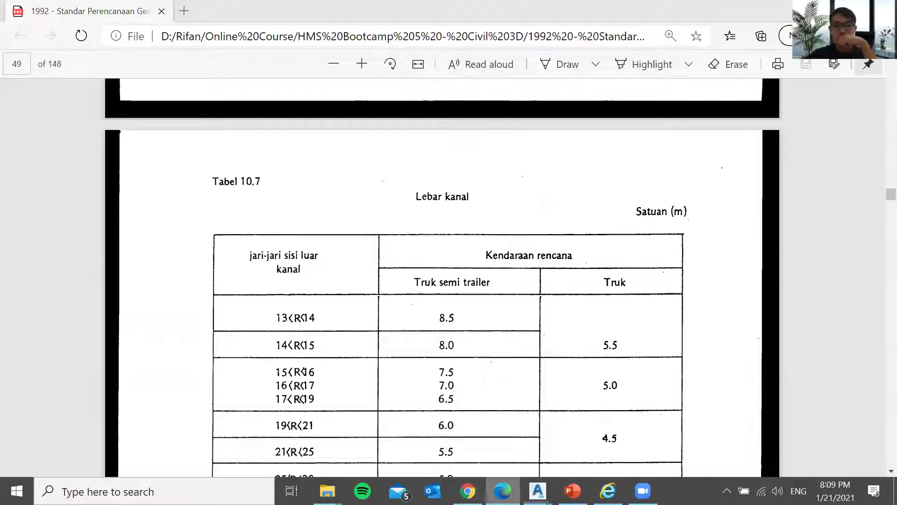
Switch to Civil 3D and close the Properties palette over the Study Case 2 drawing.
click(818, 11)
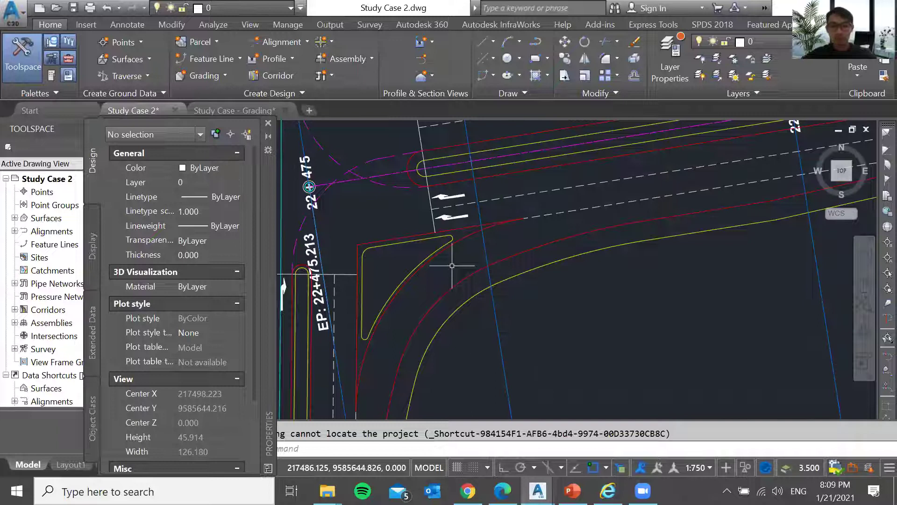
text(d)
key(Return)
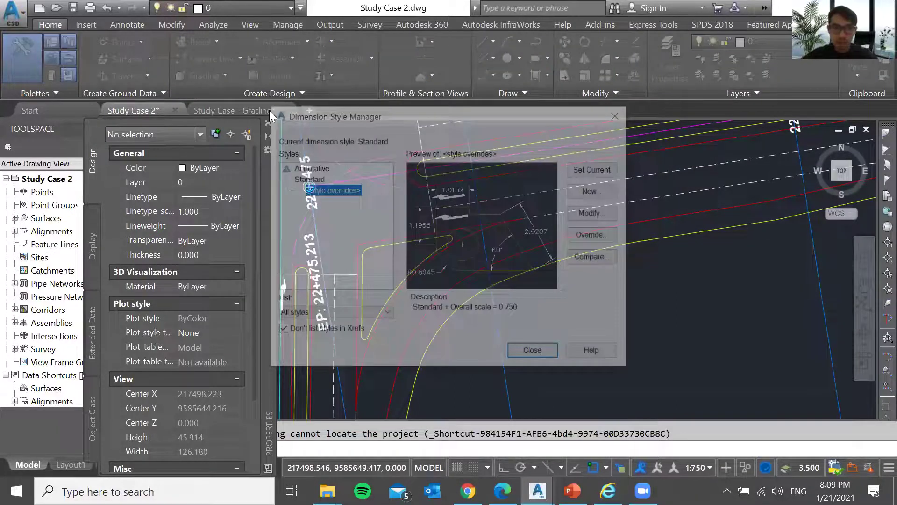
key(Escape)
click(268, 123)
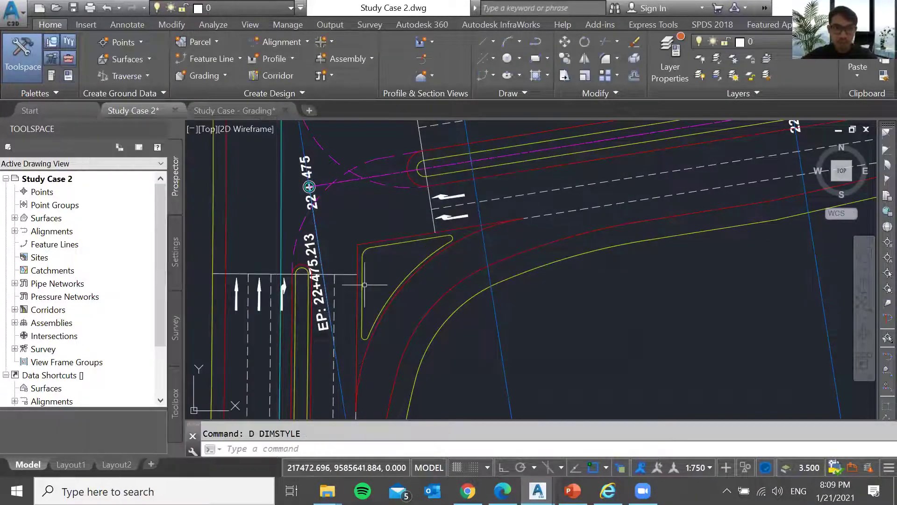
Measure the lane width between the two dashed lane lines at two places on the eastern approach's southern carriageway.
text(di)
key(Return)
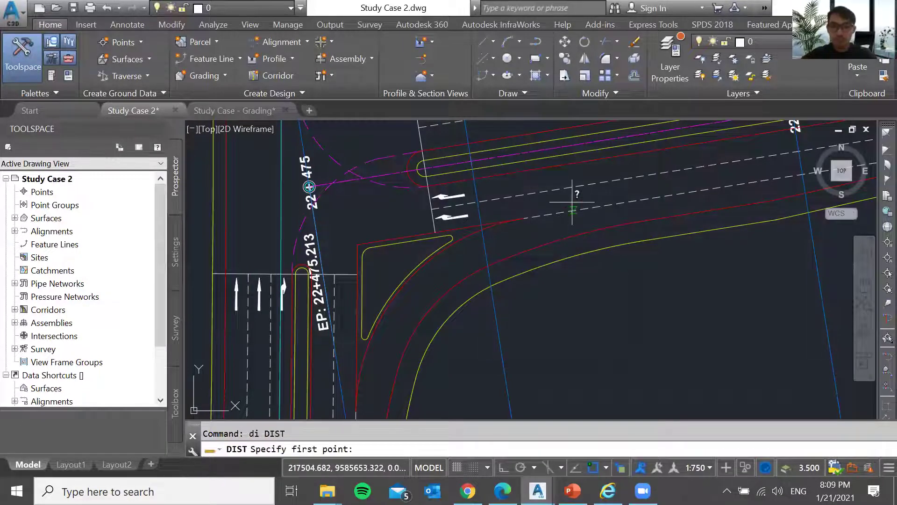
click(572, 210)
click(568, 188)
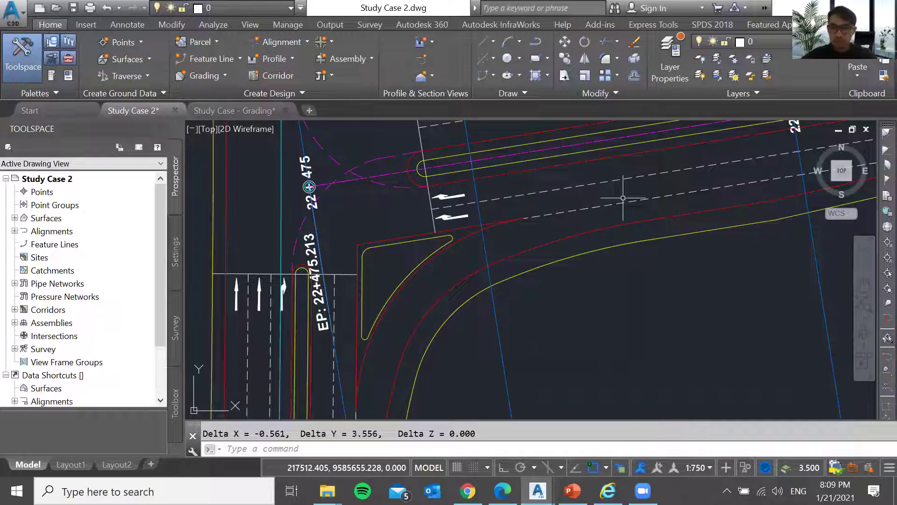
key(Return)
click(660, 196)
click(657, 176)
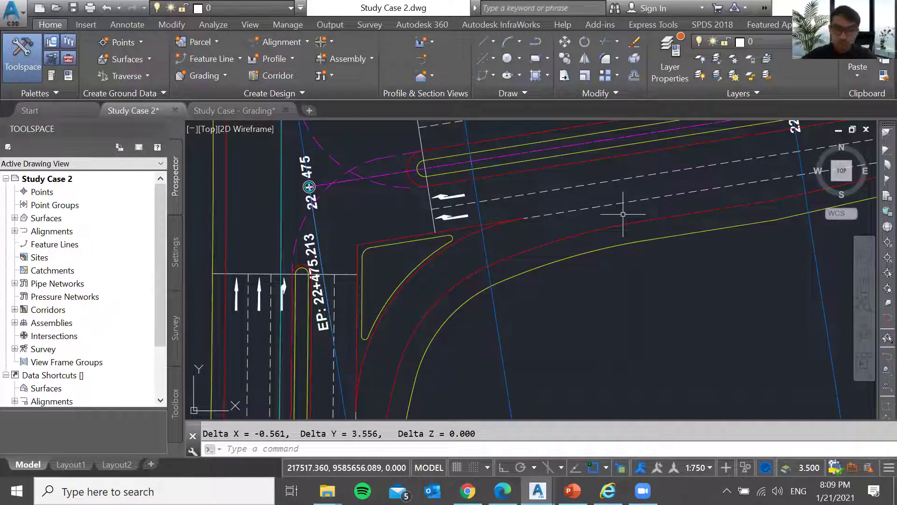
Check the drawing's length, angle and insertion scale units without changing them.
key(Escape)
text(units)
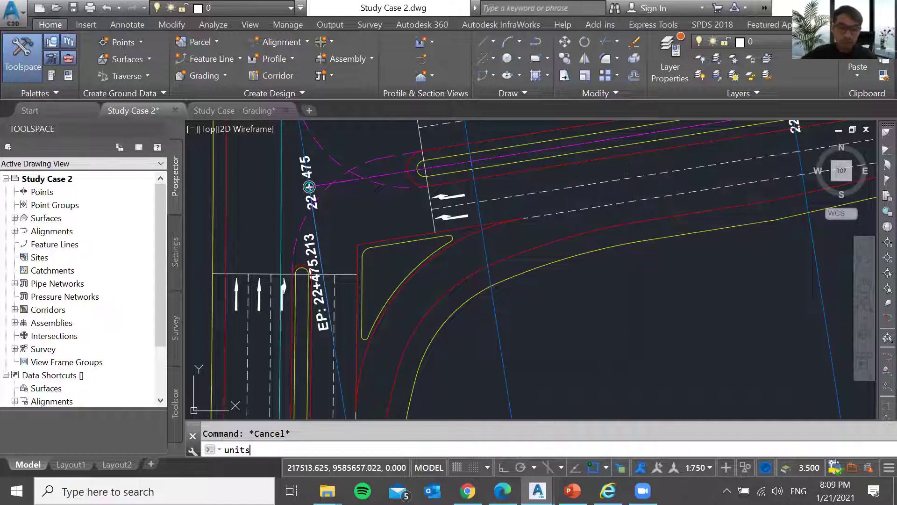
key(Return)
key(Return)
click(535, 261)
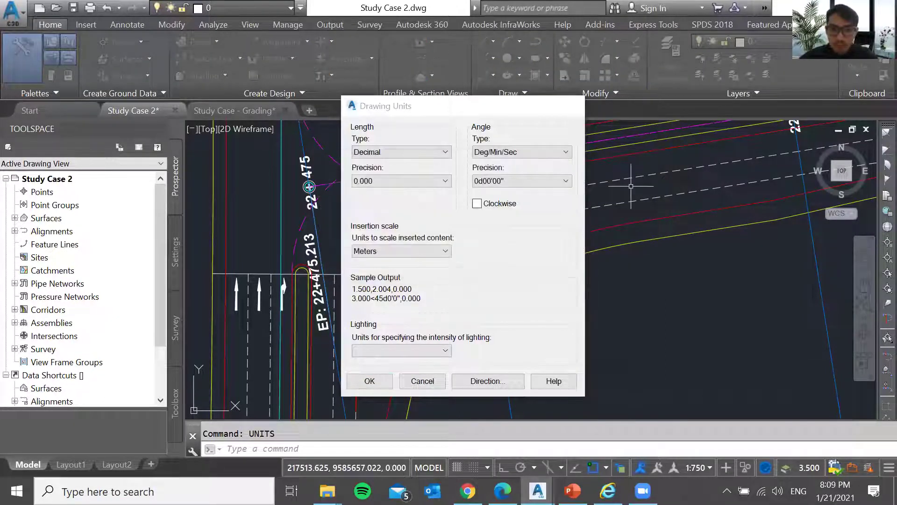
key(Escape)
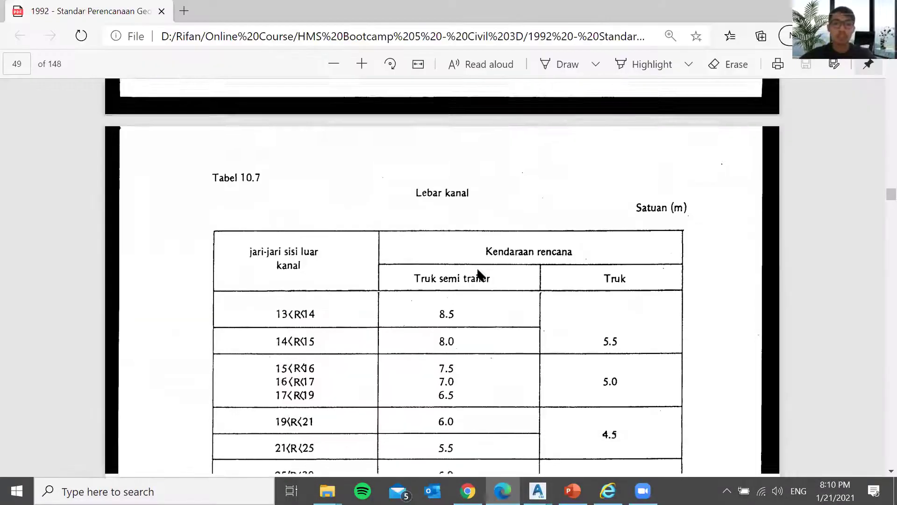
In the PDF, read the rest of the channel width table, section 10.7.4 on traffic islands and Table 10.9 on minimum island dimensions.
scroll(478, 273, down, 5)
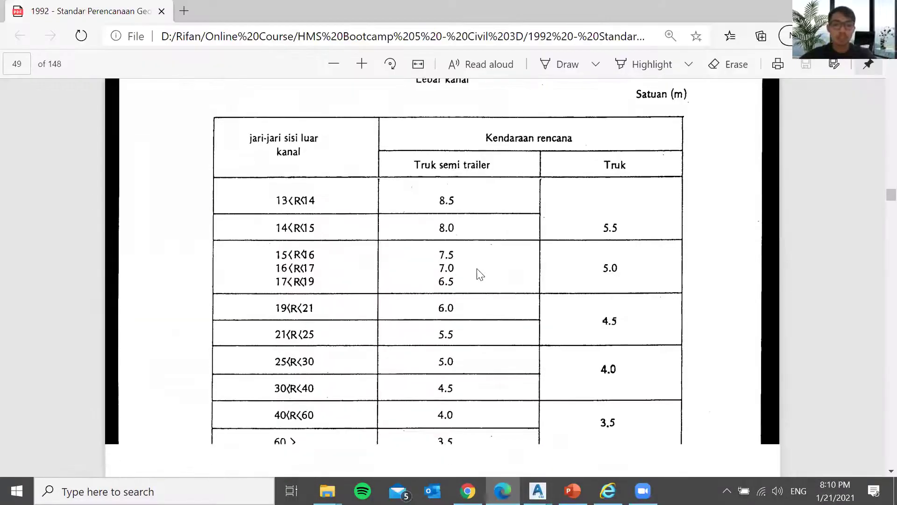
scroll(478, 274, down, 12)
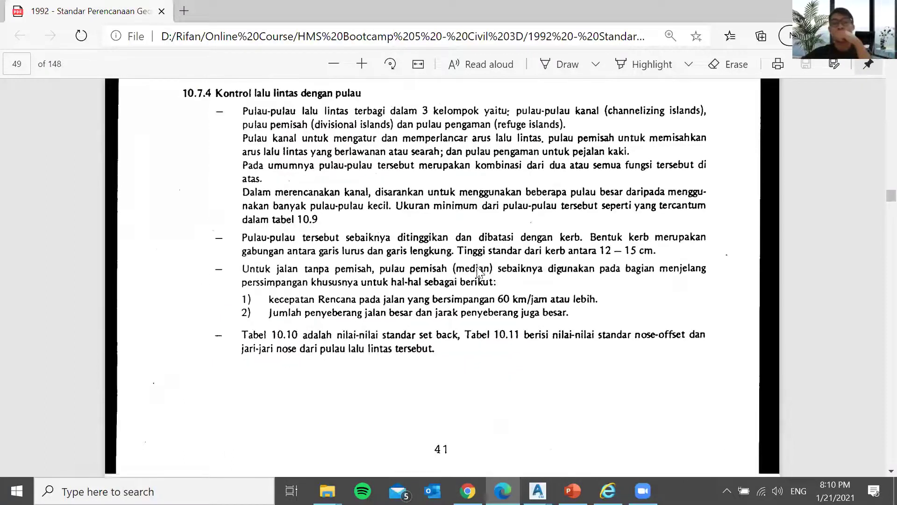
scroll(480, 273, down, 2)
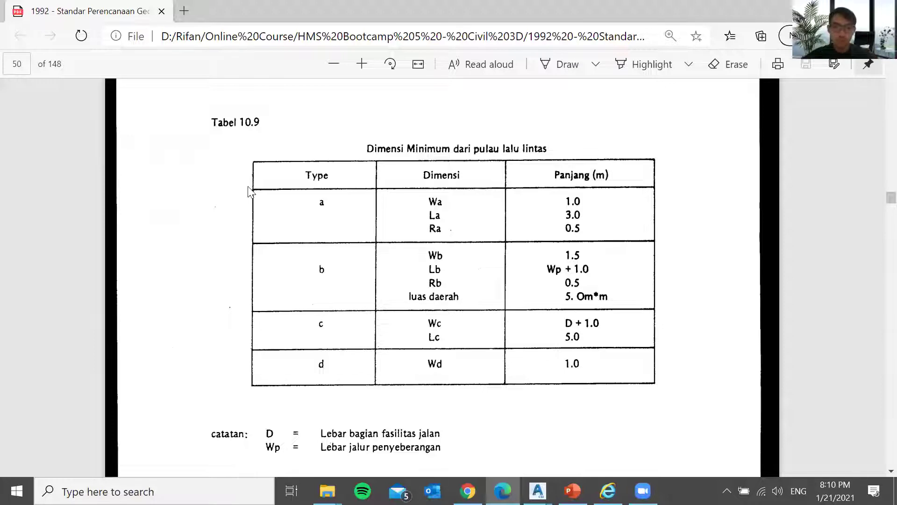
scroll(531, 309, down, 10)
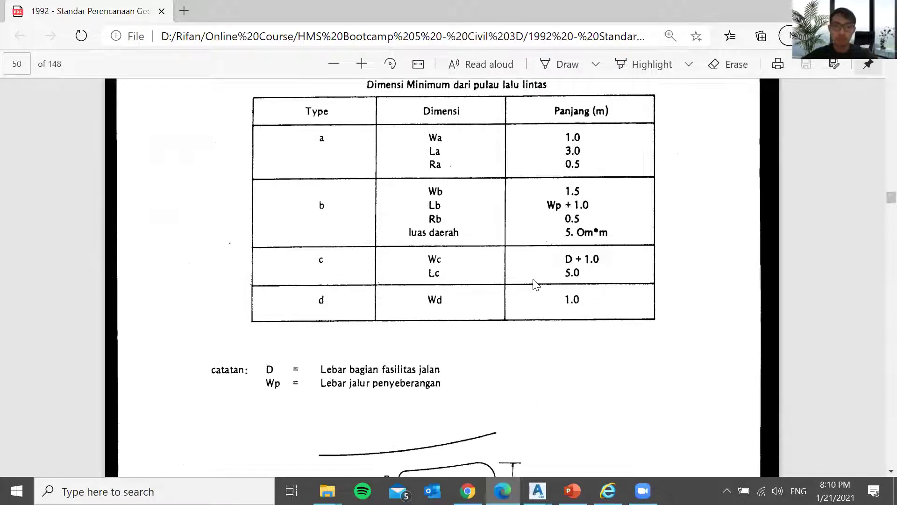
Switch to Civil 3D and select the rounded eastern nose of the southern channelizing island to examine it.
click(818, 11)
scroll(443, 233, up, 4)
click(432, 224)
scroll(473, 250, down, 2)
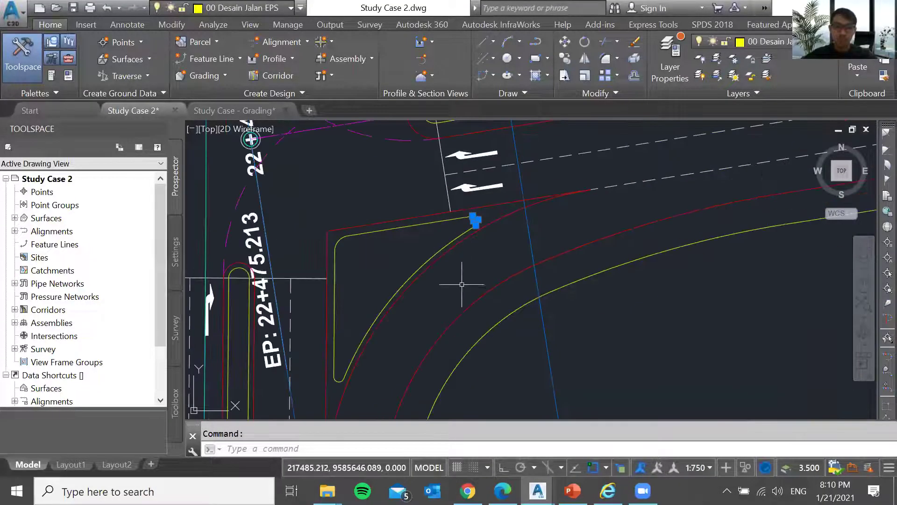
Return to the PDF and study Tables 10.10 and 10.11 on setback, nose offset and nose radius, with the setback figure.
key(alt+Tab)
scroll(526, 294, down, 6)
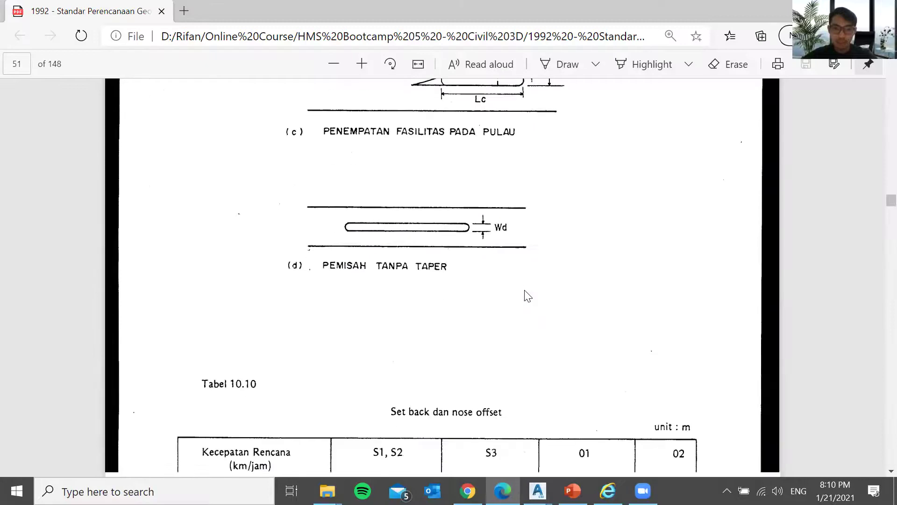
scroll(525, 294, up, 2)
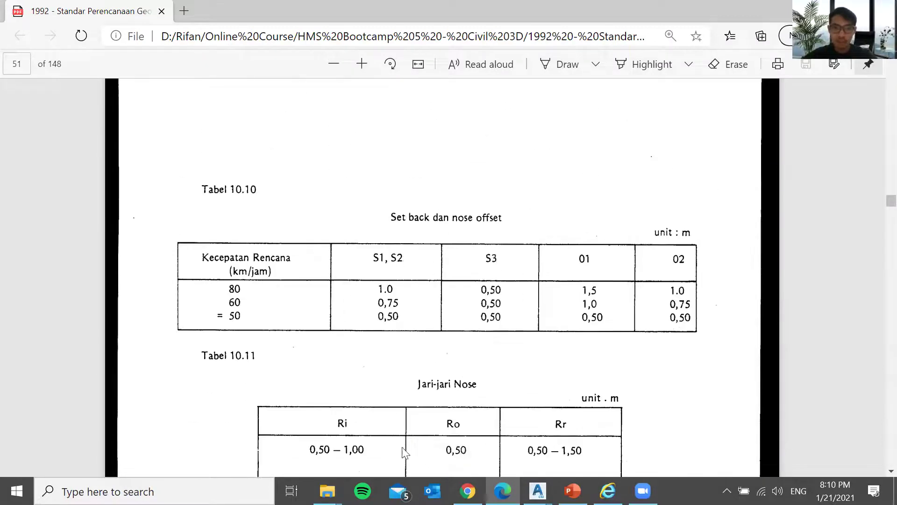
scroll(378, 444, down, 1)
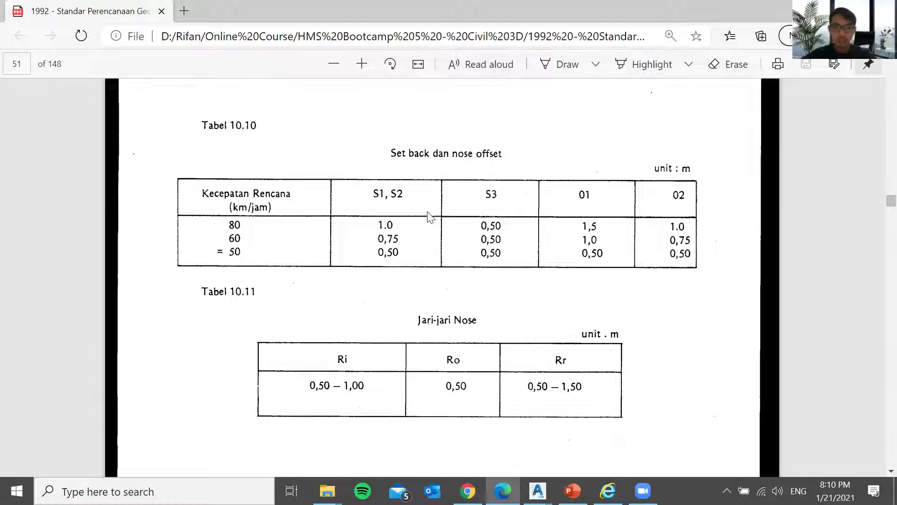
scroll(400, 209, down, 10)
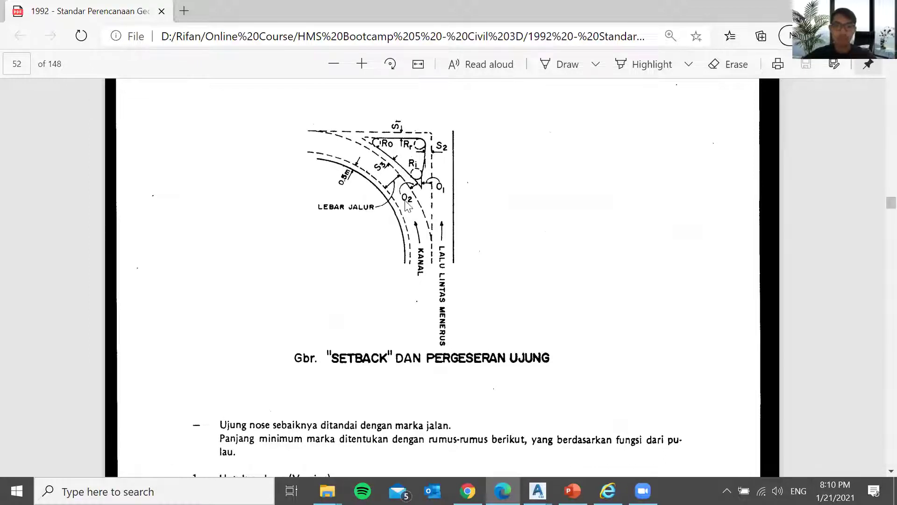
scroll(461, 278, down, 4)
scroll(517, 140, up, 6)
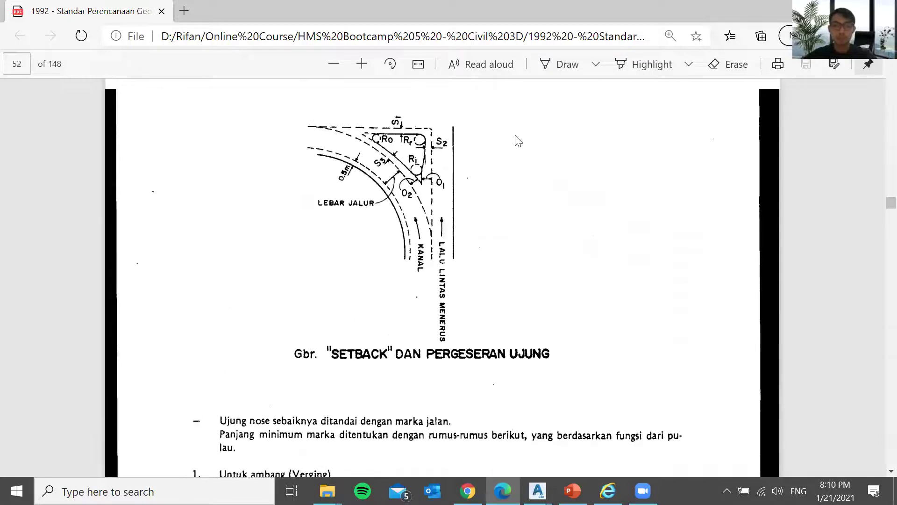
scroll(431, 326, up, 5)
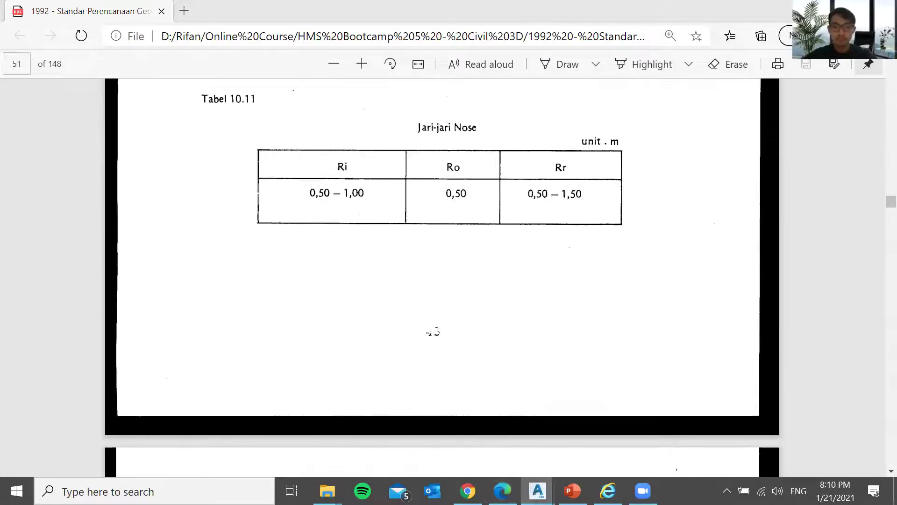
Switch to Civil 3D and examine the whole intersection, its islands, the southern approach and the eastern side road.
key(alt+Tab)
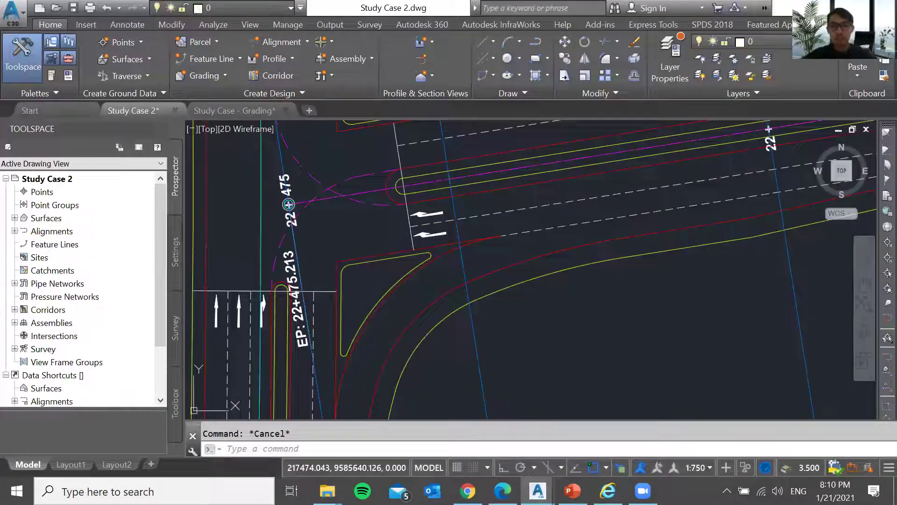
scroll(457, 360, down, 4)
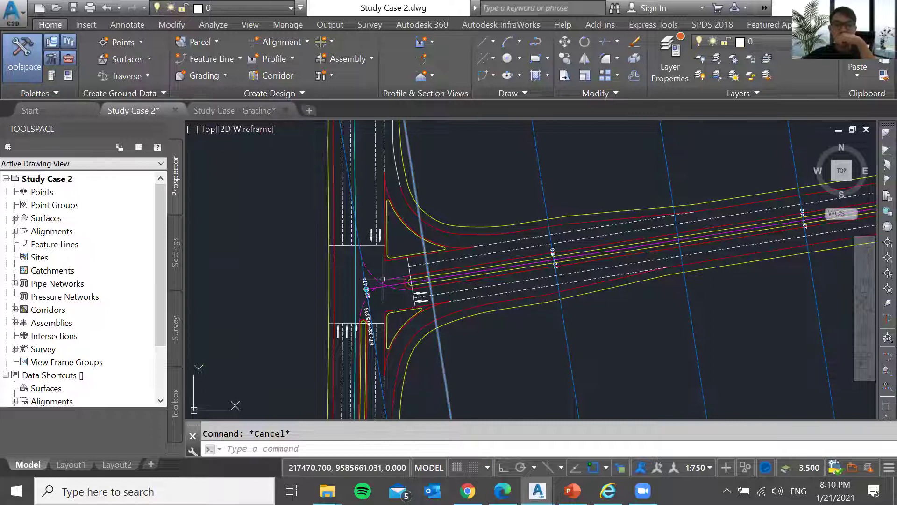
scroll(383, 279, down, 3)
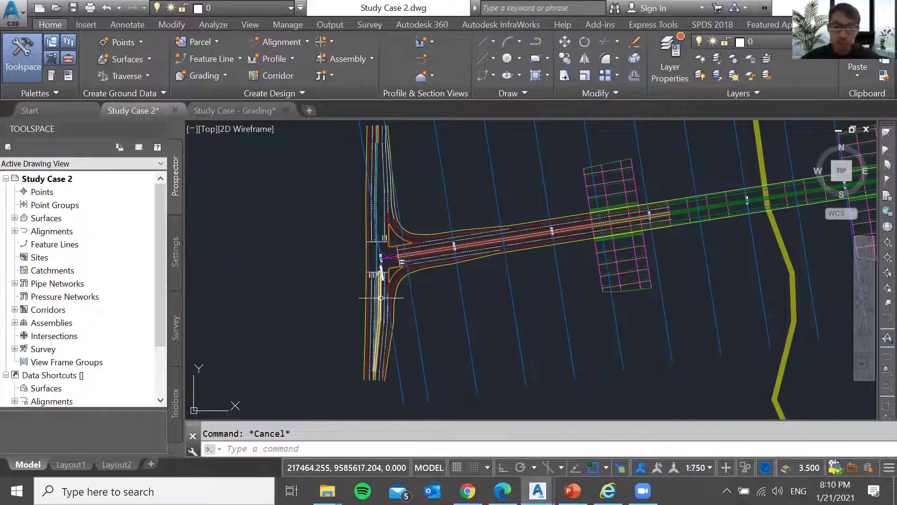
scroll(366, 256, up, 2)
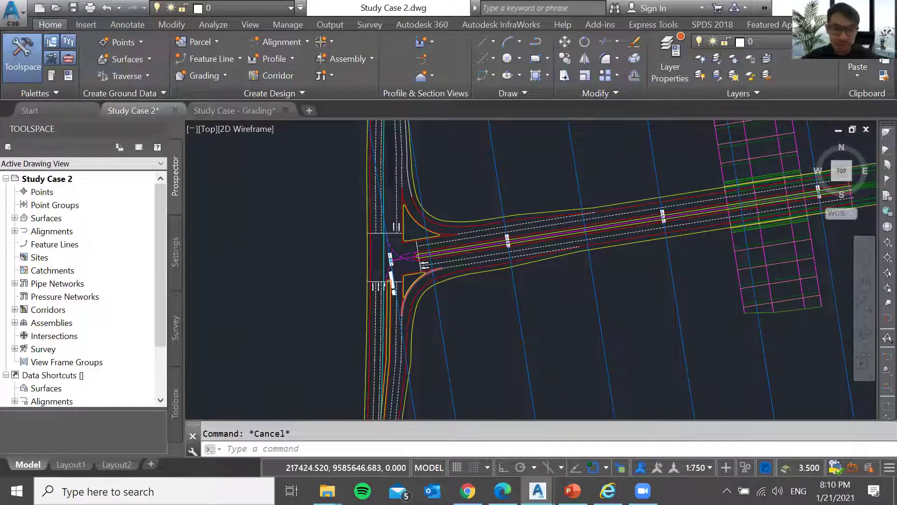
scroll(414, 261, up, 2)
scroll(414, 261, down, 2)
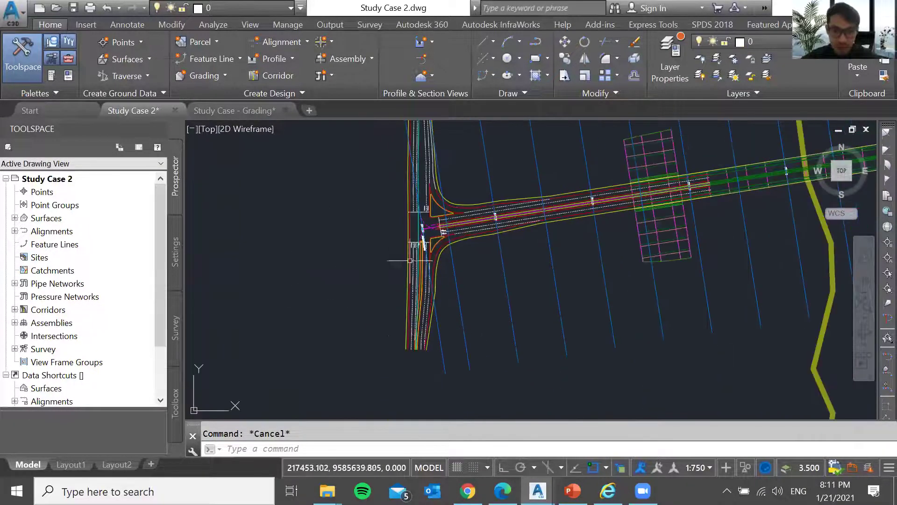
scroll(413, 338, up, 1)
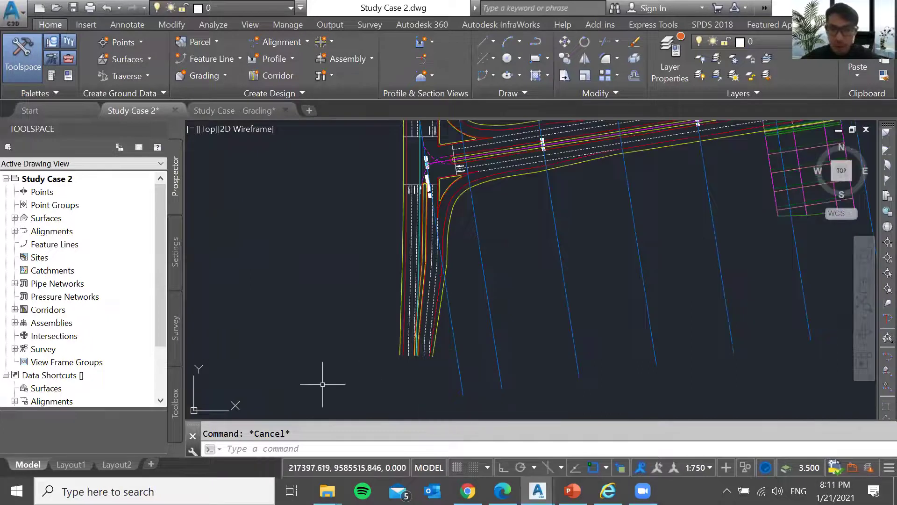
scroll(294, 360, down, 1)
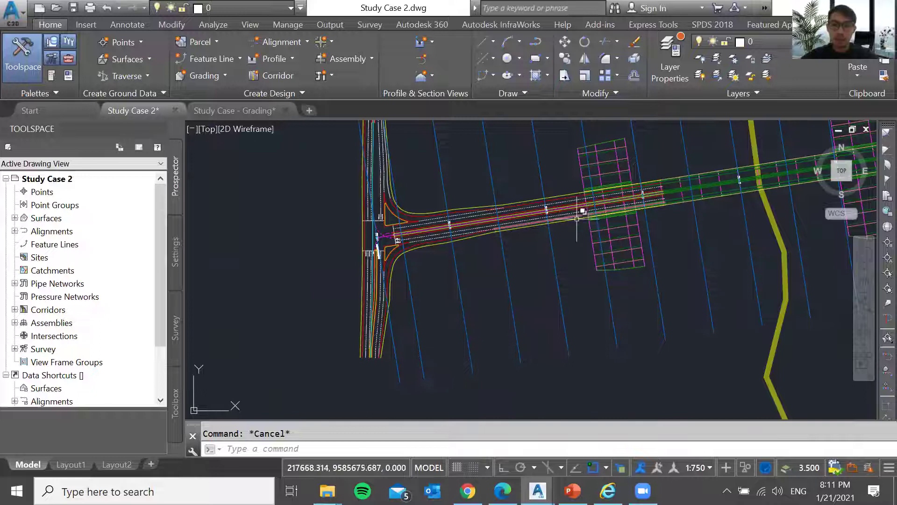
Try to join the side road's southern yellow edge polyline with its straight eastward continuation using Join.
click(462, 240)
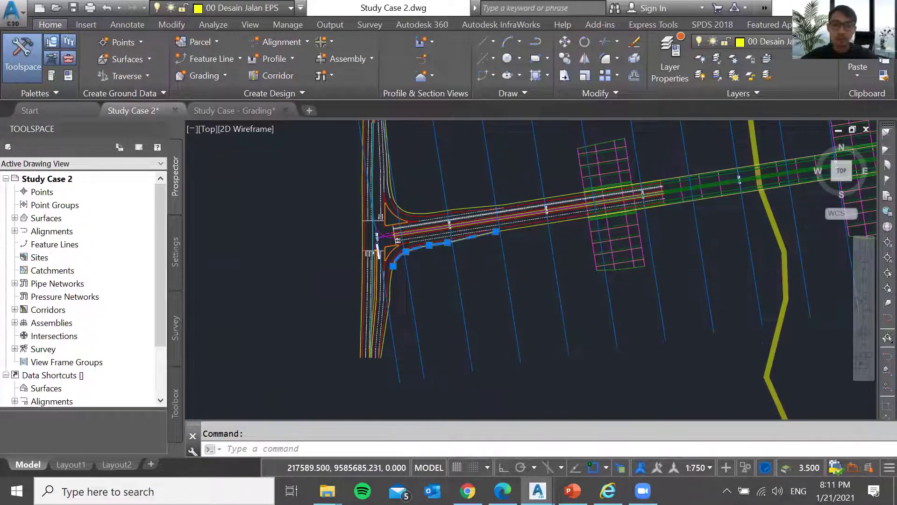
scroll(500, 209, up, 4)
click(507, 262)
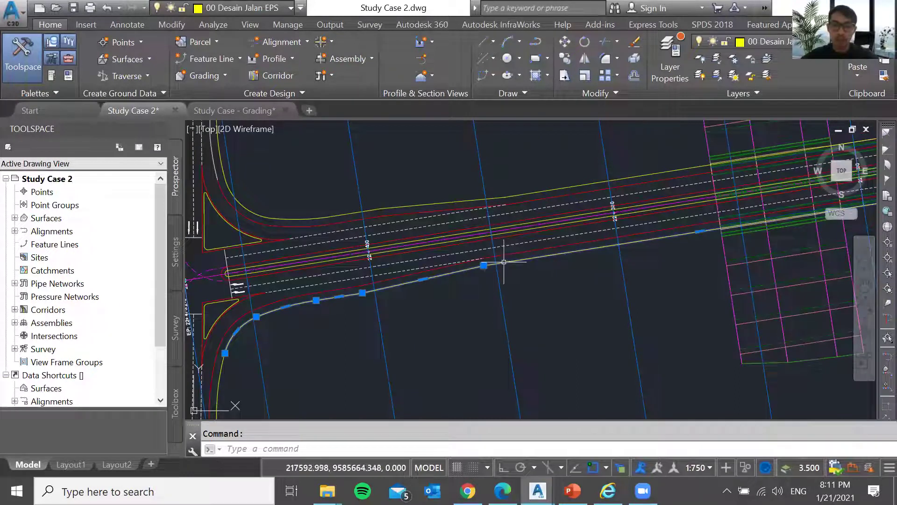
scroll(438, 304, down, 2)
text(j)
key(Return)
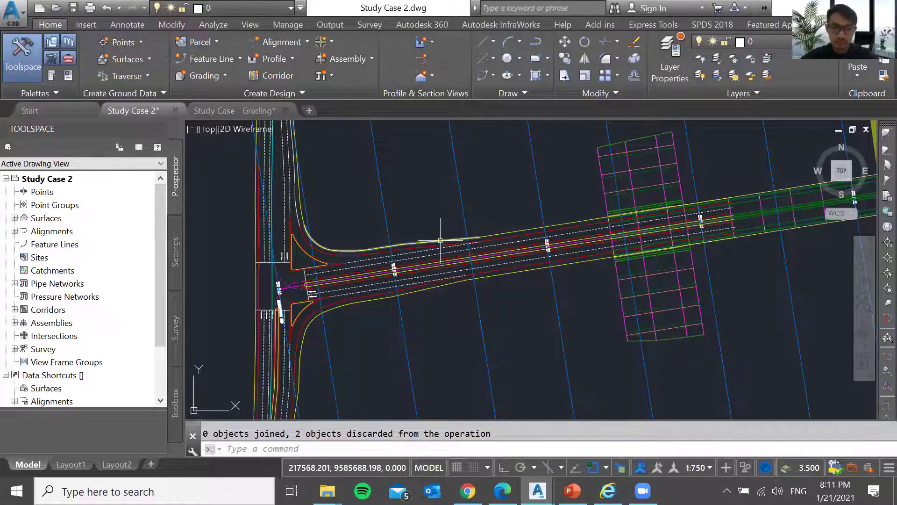
Try to join the side road's curved northern yellow edge polyline to its straight eastward continuation with Polyline Edit's Join option.
key(Escape)
text(pe)
key(Return)
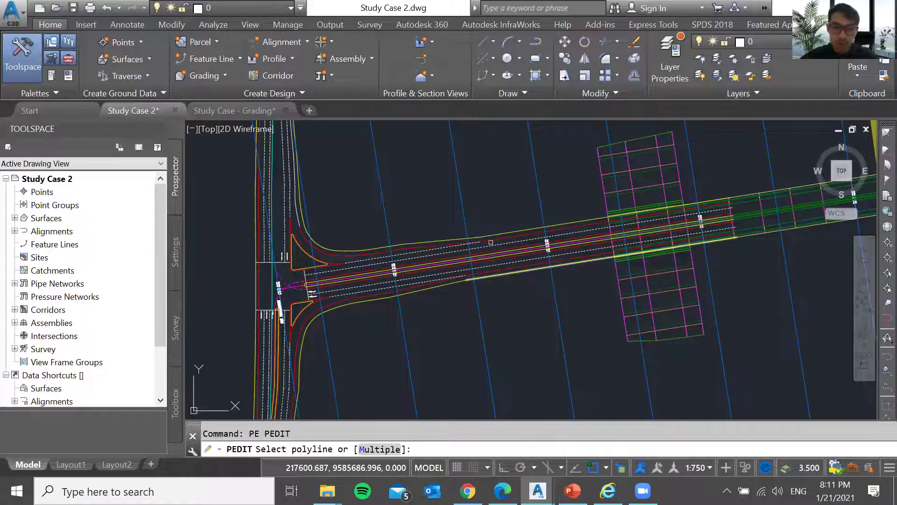
click(487, 235)
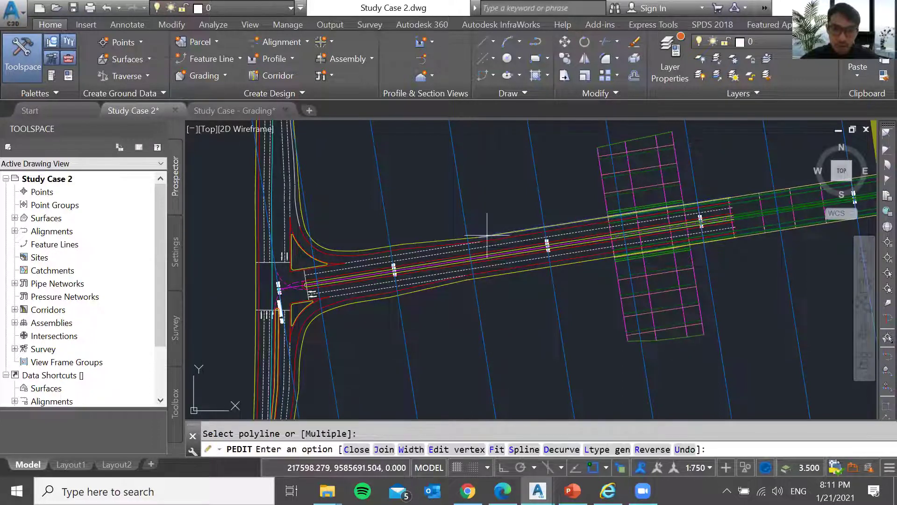
key(Return)
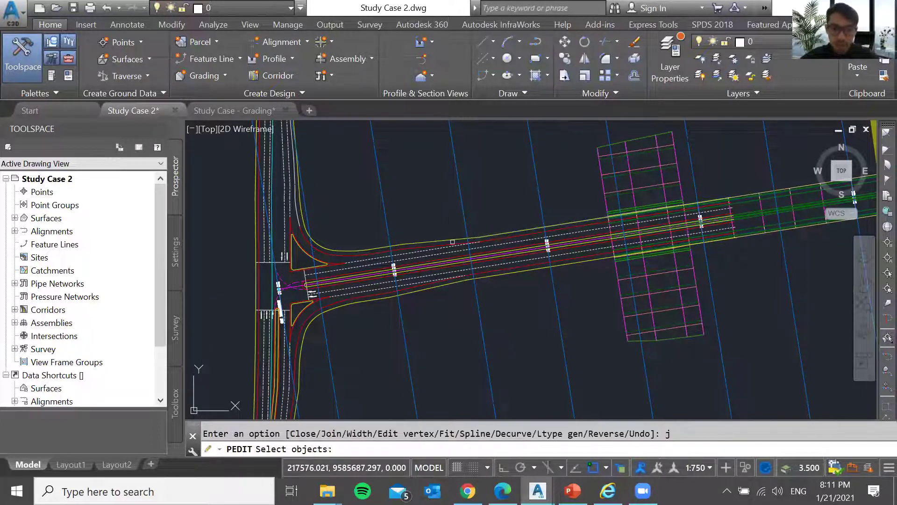
click(452, 240)
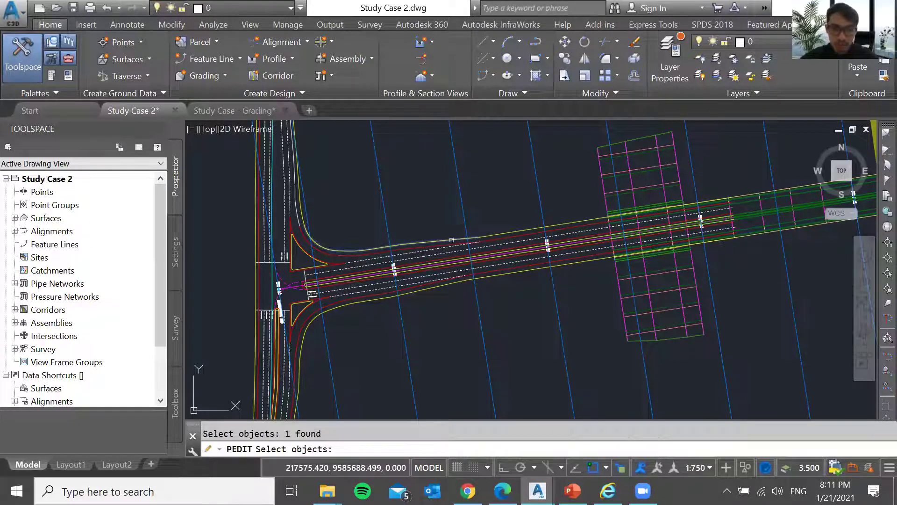
key(Return)
key(Return)
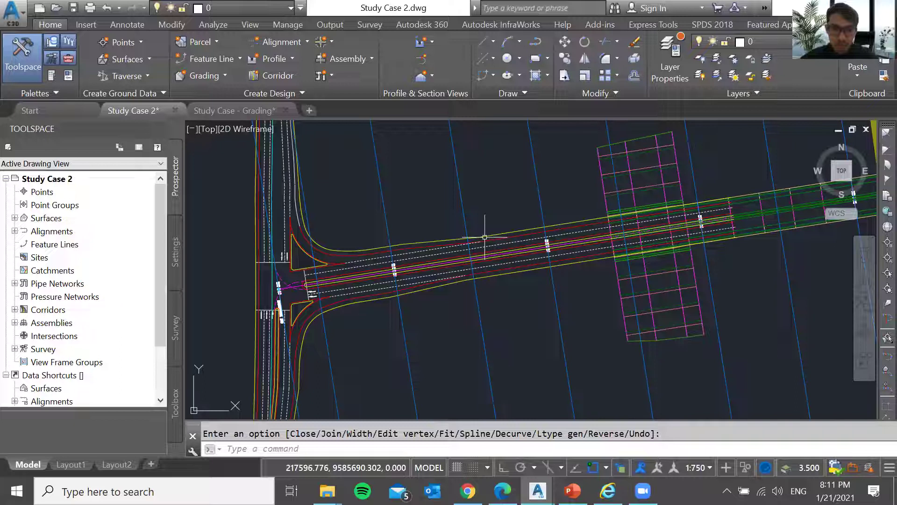
Try the Join command again on the two northern yellow edge pieces of the side road.
click(485, 237)
text(j)
key(Return)
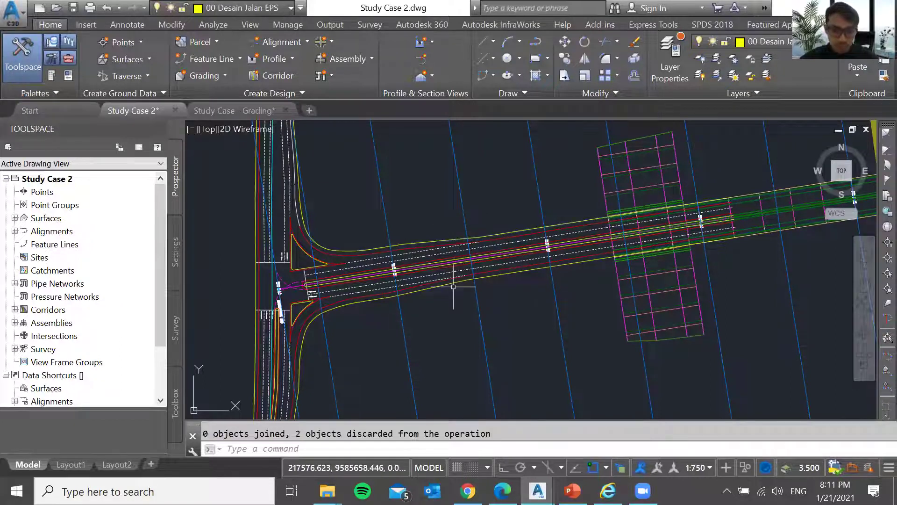
Stretch the side road corridor's western end up to the intersection, to about station 22+445.
click(619, 277)
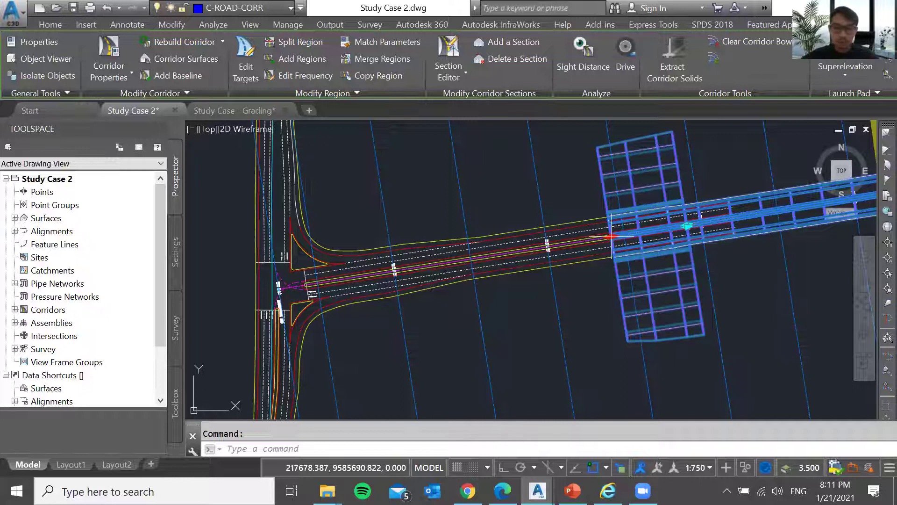
click(610, 237)
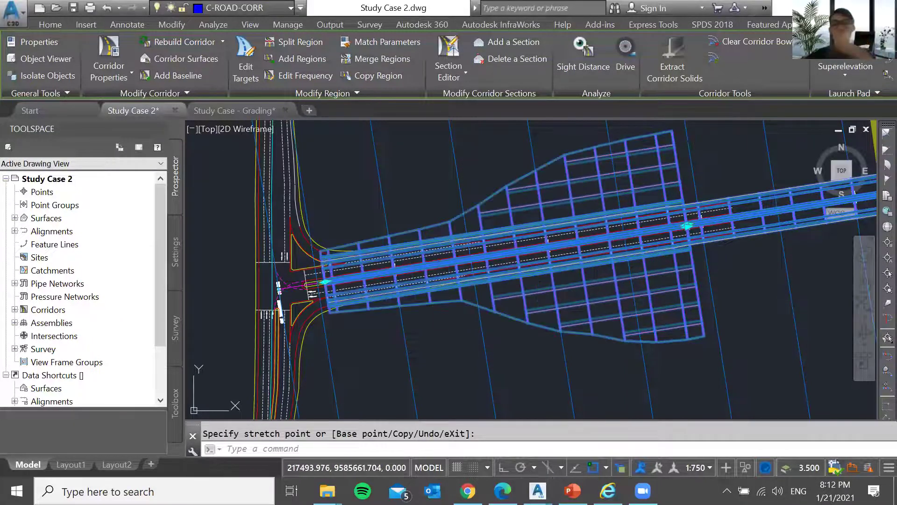
key(Escape)
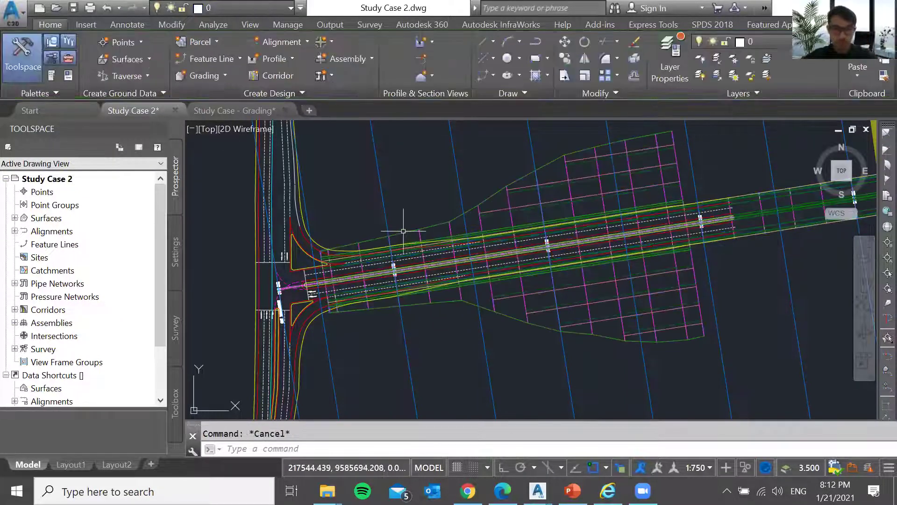
Start an alignment from objects using the side road's curved northern yellow edge polyline, with the direction reversed.
click(404, 232)
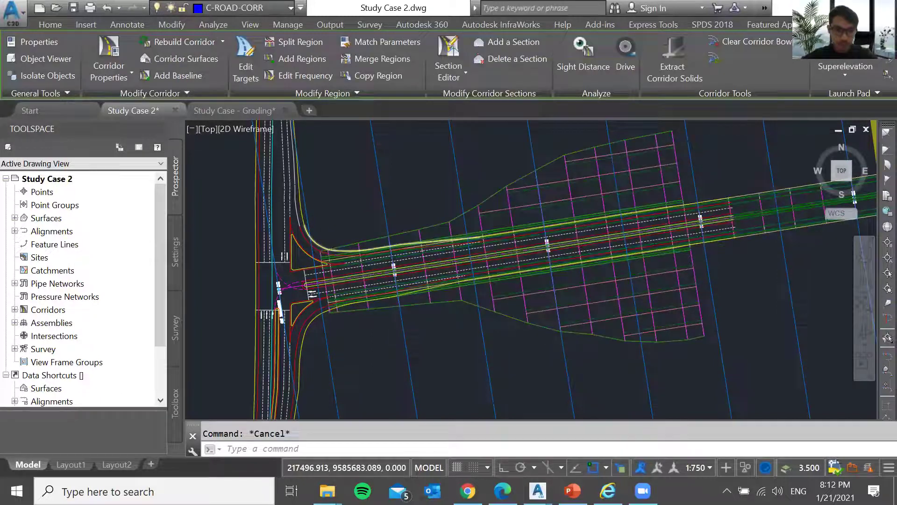
scroll(330, 248, up, 4)
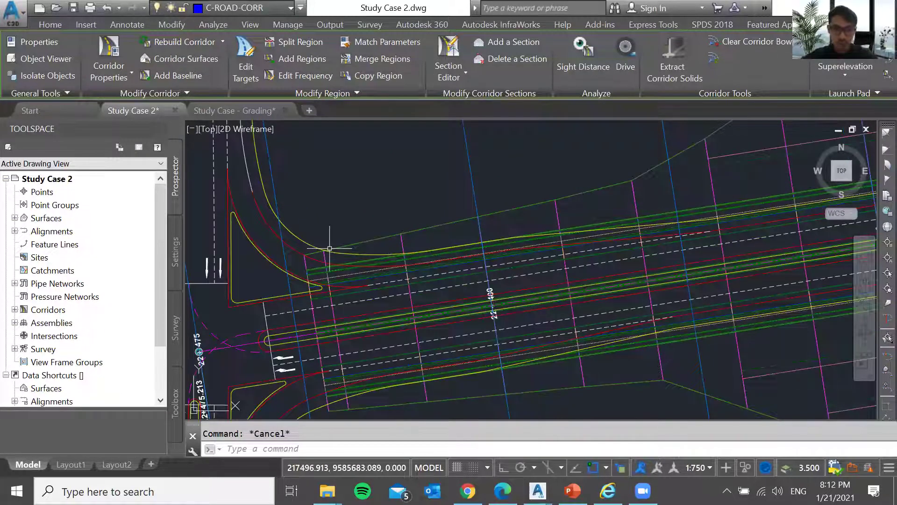
scroll(353, 254, up, 2)
click(352, 254)
scroll(409, 276, down, 4)
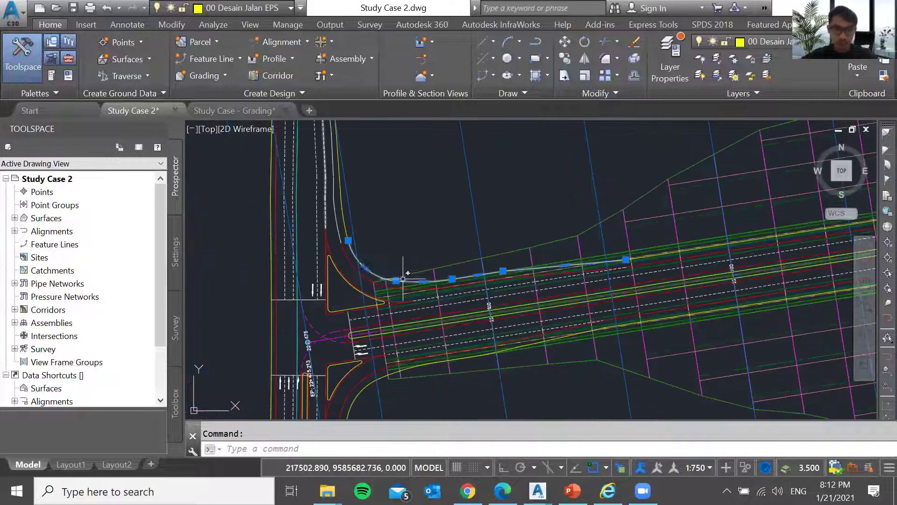
click(282, 41)
click(380, 127)
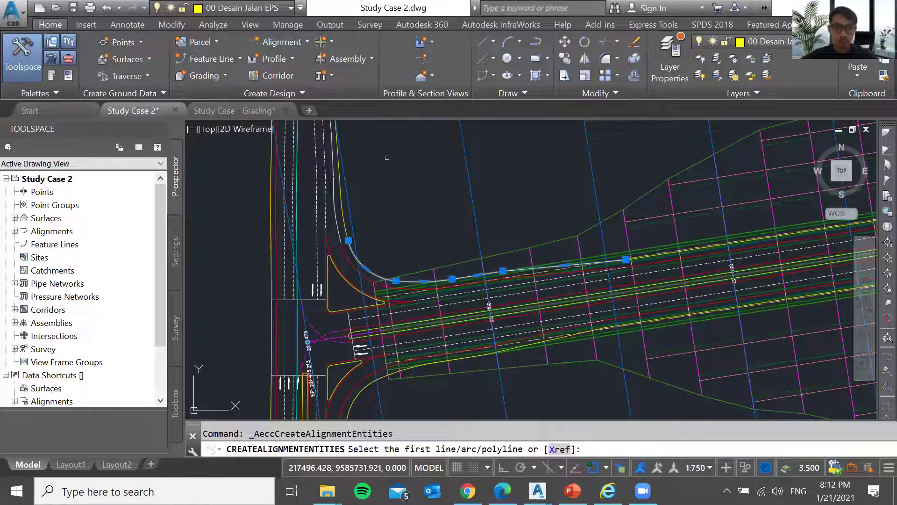
click(414, 279)
key(Return)
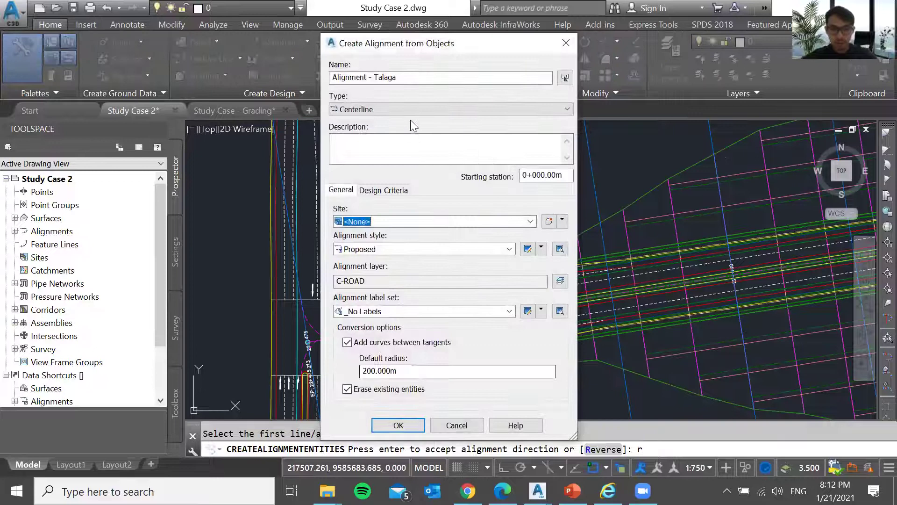
Create it as an Offset alignment named Alignment - Kanan, without adding curves between tangents or erasing existing entities.
click(400, 109)
click(378, 129)
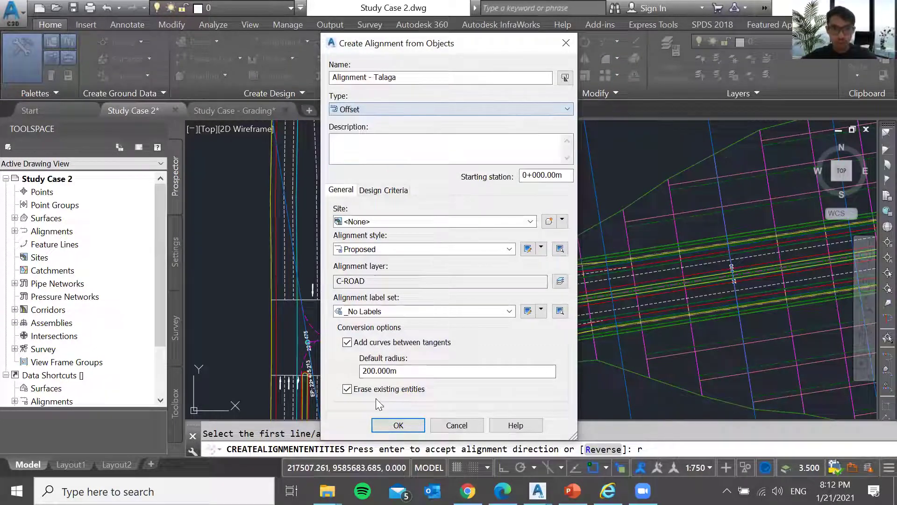
click(347, 342)
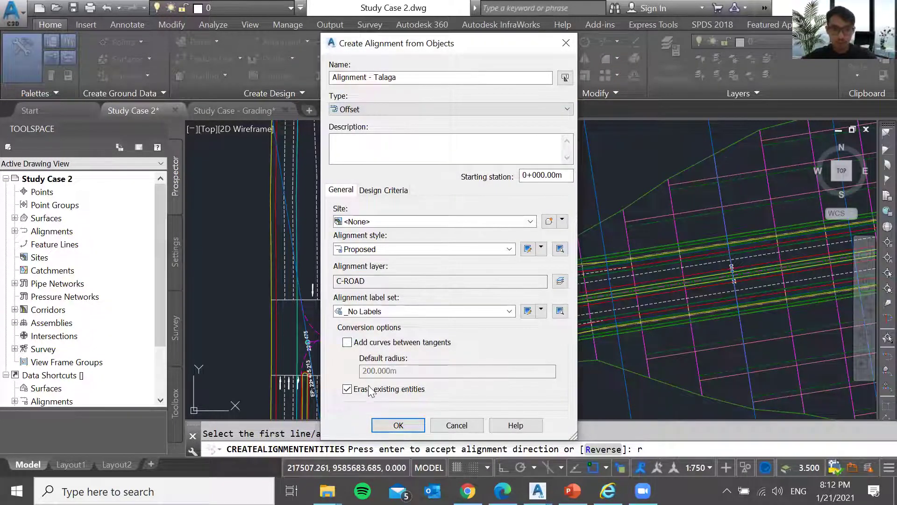
click(347, 390)
drag(403, 78, 376, 79)
text(Ka)
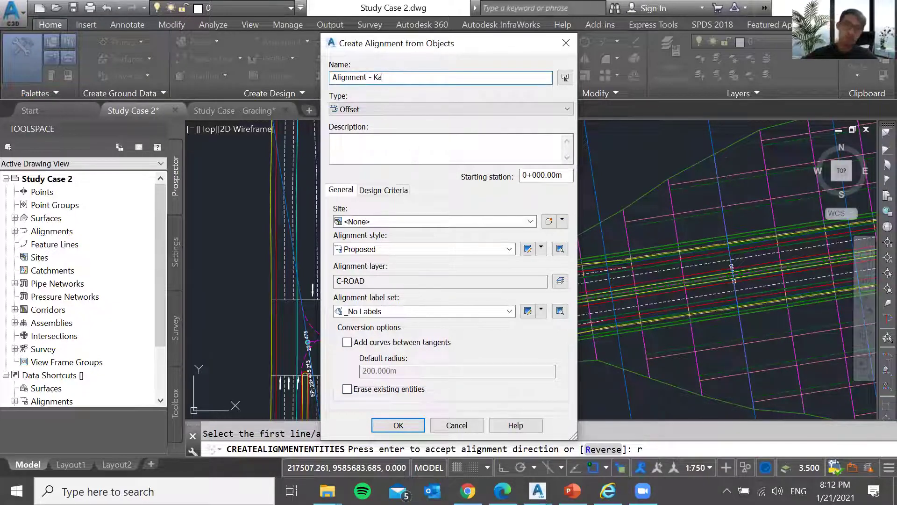
text(nan)
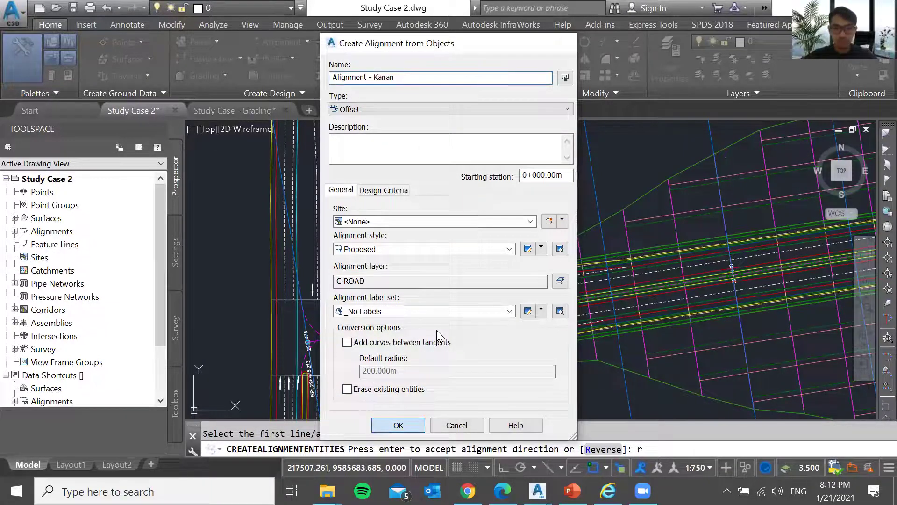
click(398, 424)
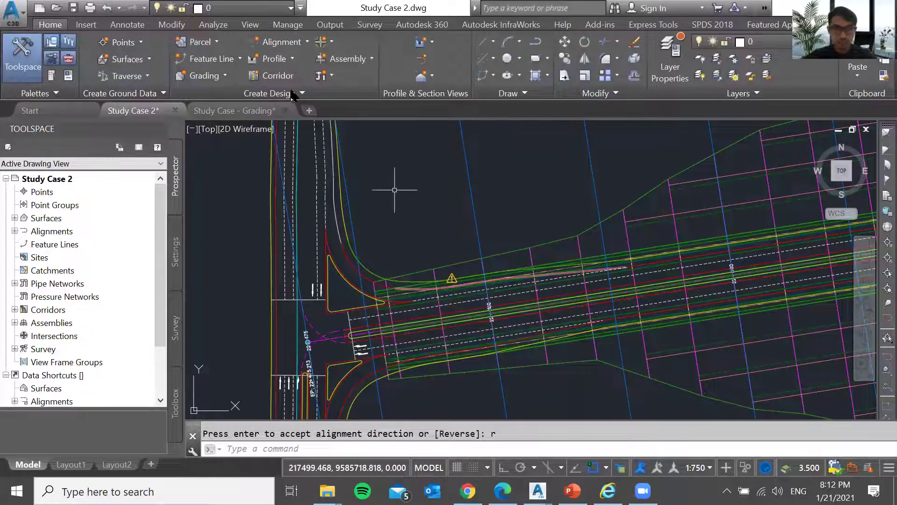
Start an alignment from objects using the side road's curved southern yellow edge polyline, with the direction reversed.
click(281, 42)
click(317, 128)
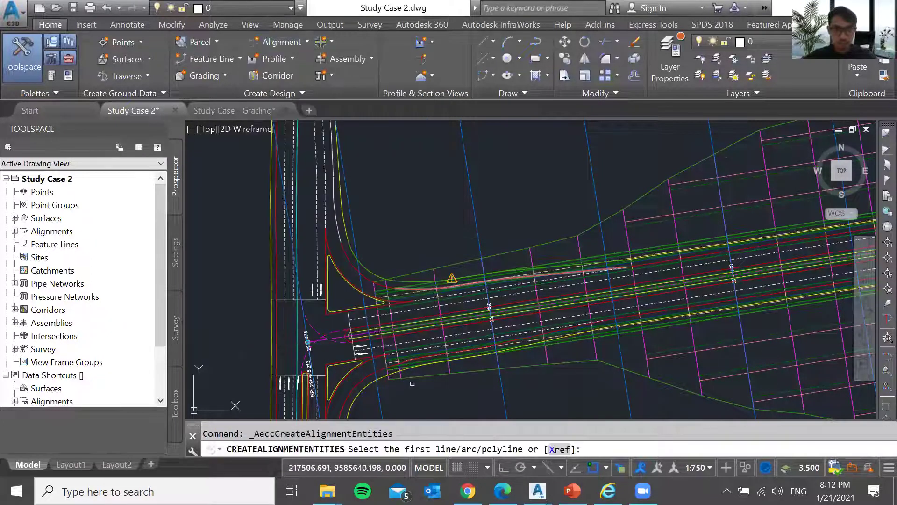
click(410, 370)
key(Return)
text(r)
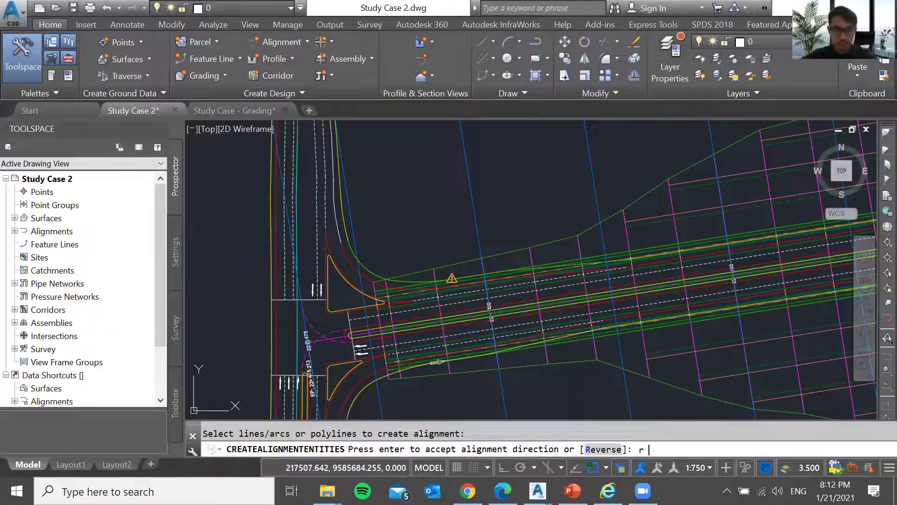
key(Return)
Name the southern edge's Offset alignment Alignment - Kiri and create it without adding curves between tangents or erasing existing entities.
double_click(380, 77)
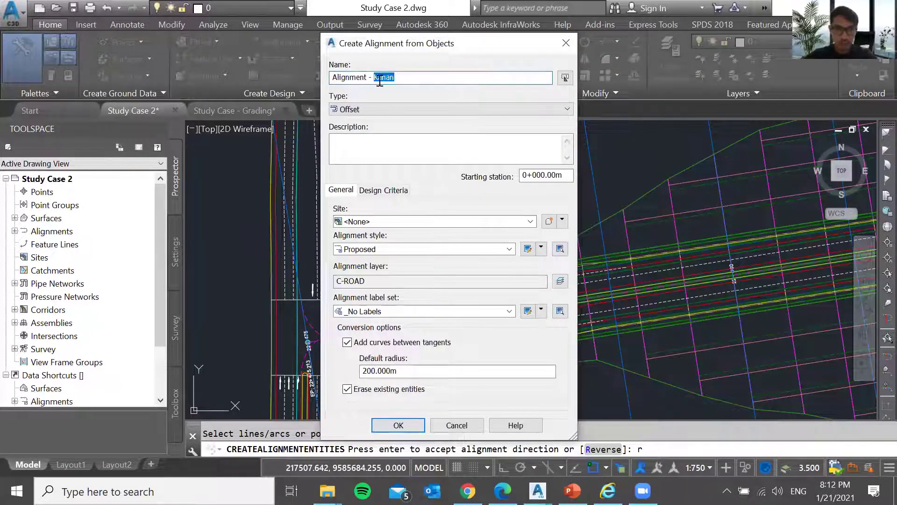
text(Kiri)
click(347, 389)
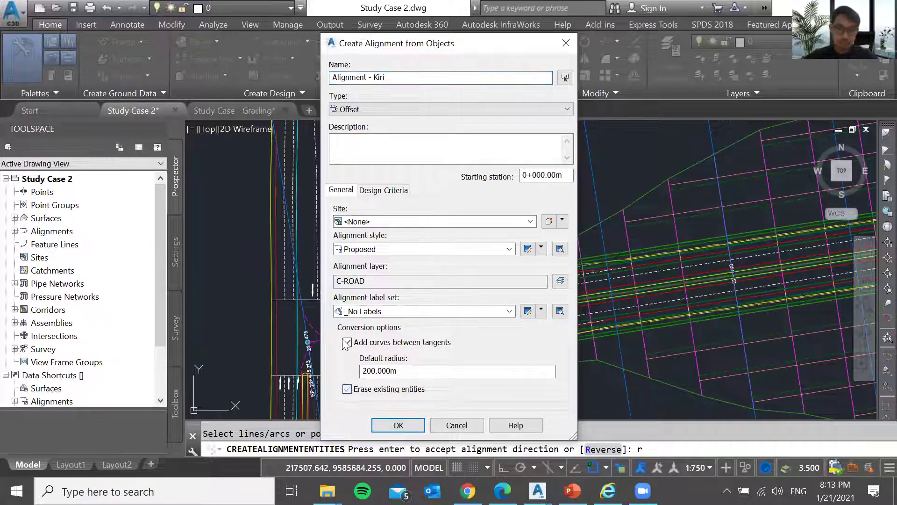
click(347, 343)
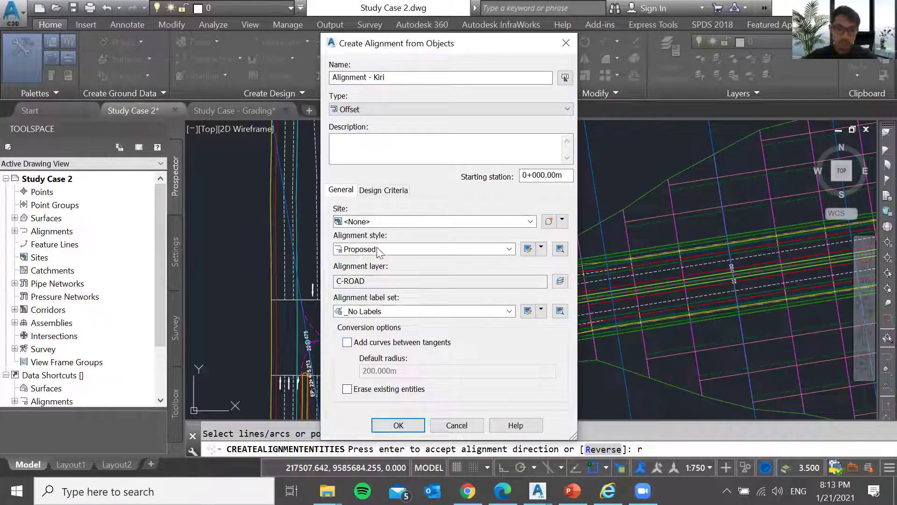
click(385, 430)
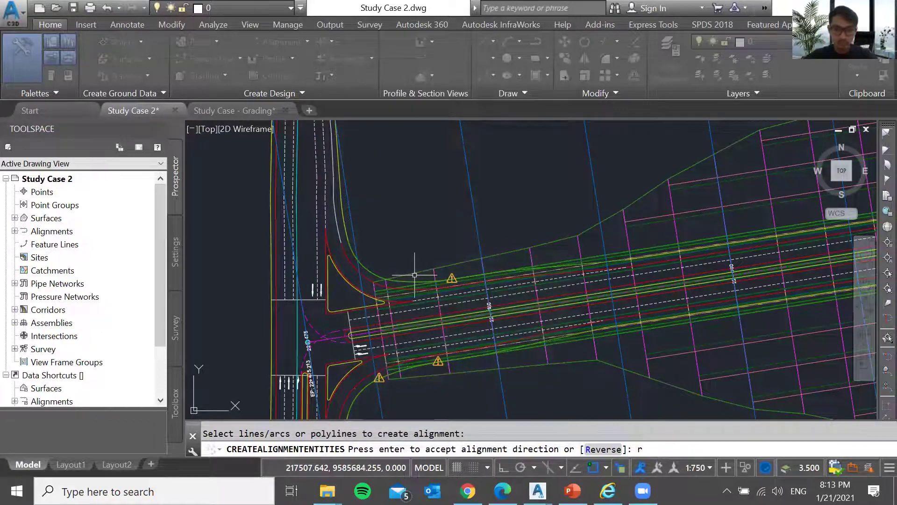
click(432, 374)
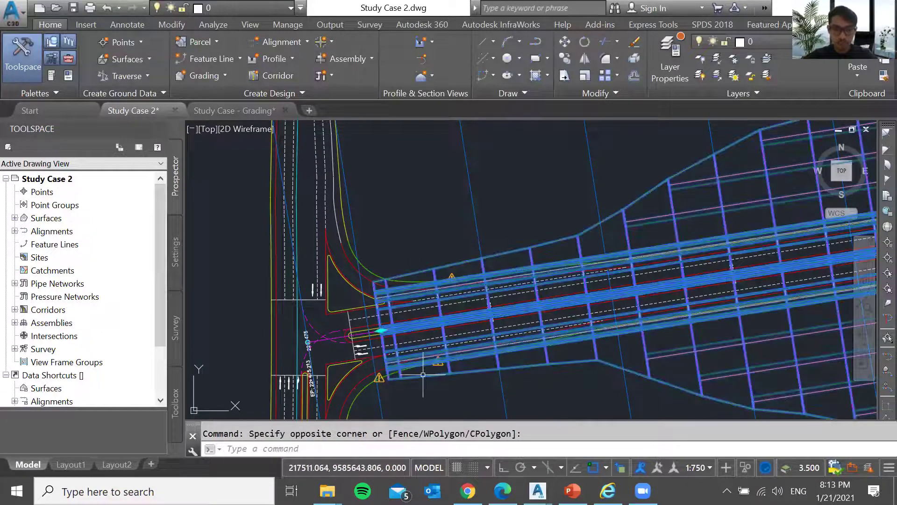
click(423, 374)
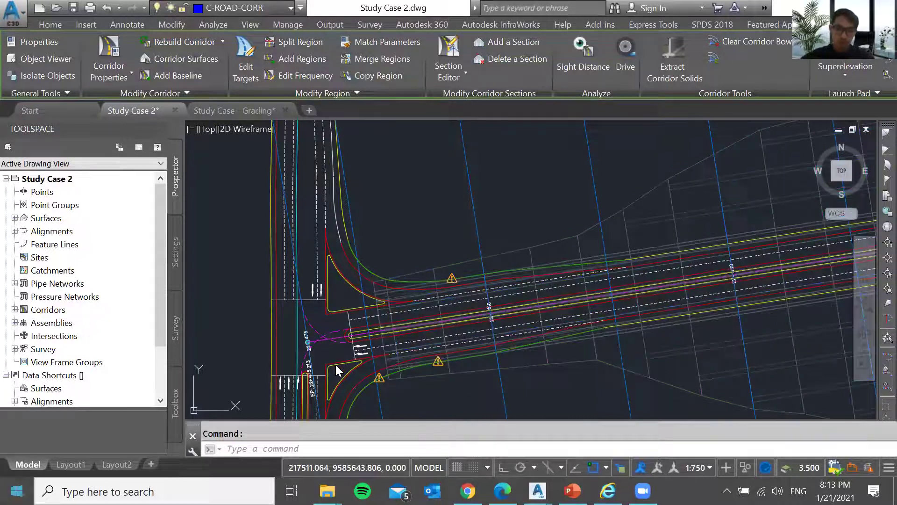
key(Escape)
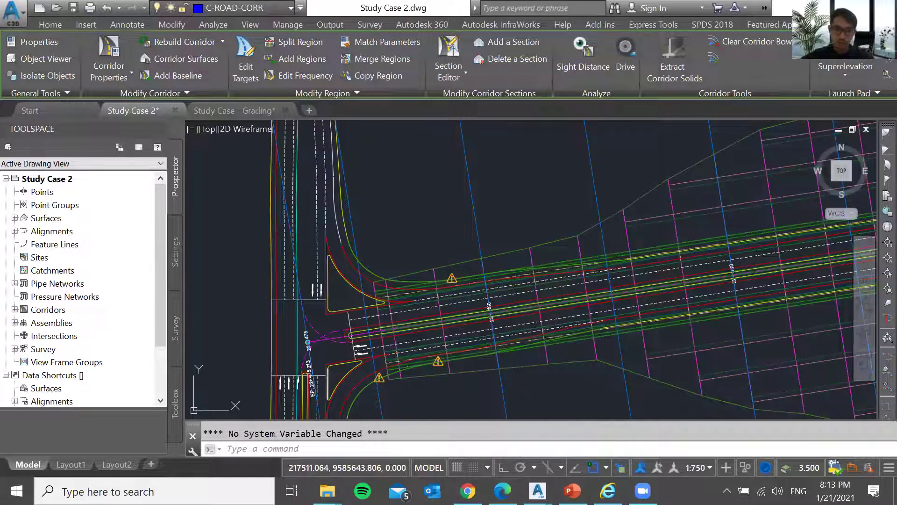
key(Escape)
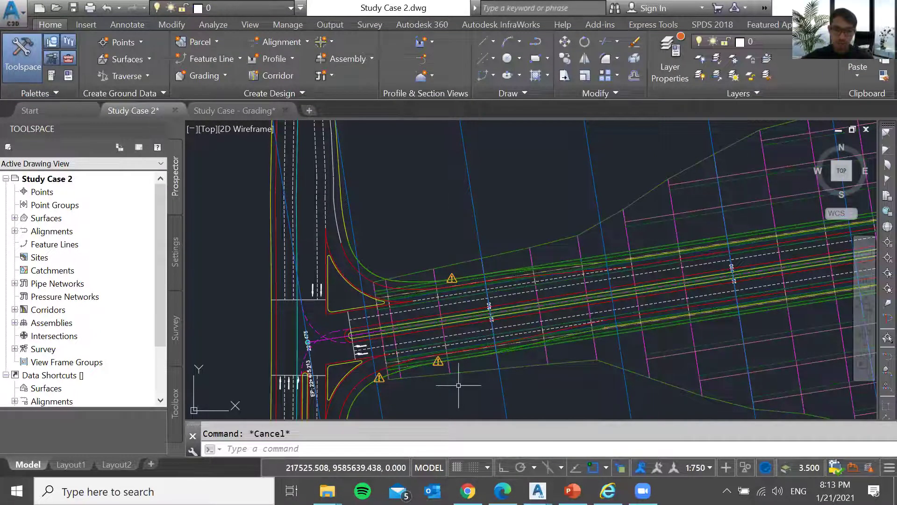
Open the target mapping of the side road corridor's last region, RG - Main Road - (11), from the corridor properties.
click(470, 367)
right_click(469, 367)
click(557, 254)
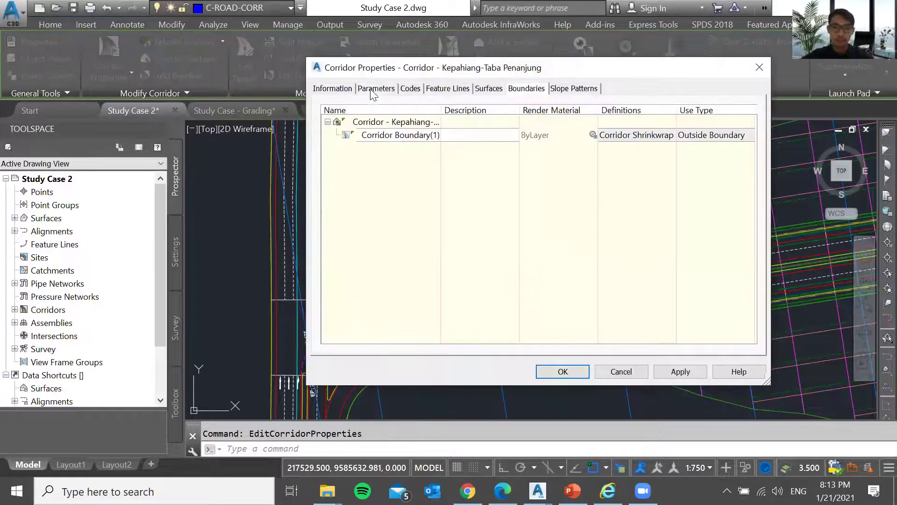
click(374, 89)
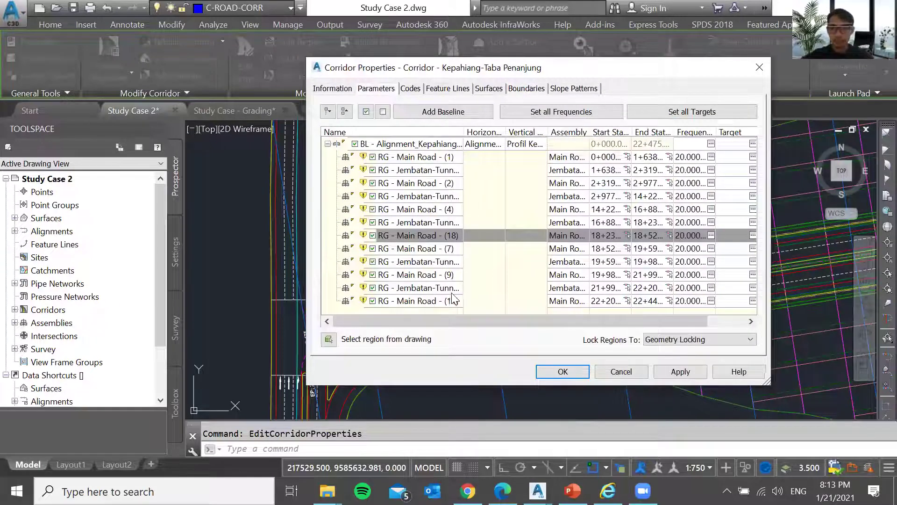
click(468, 302)
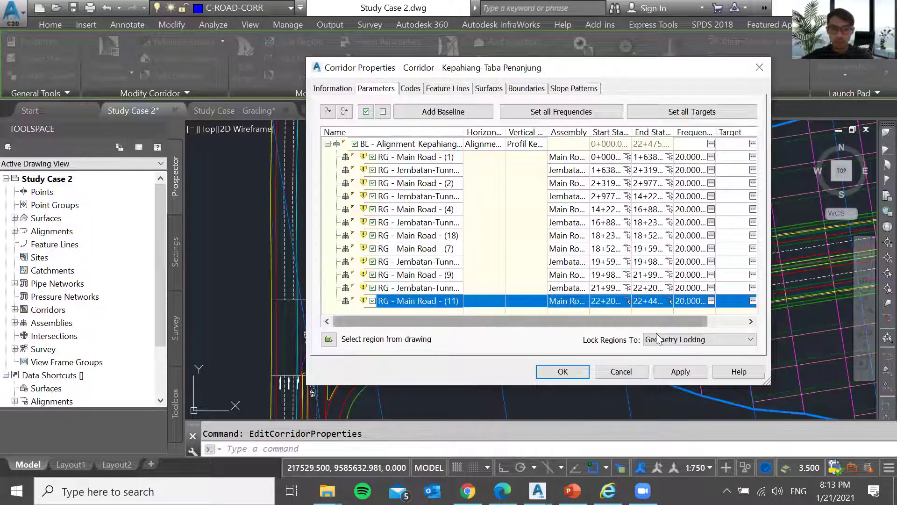
click(753, 302)
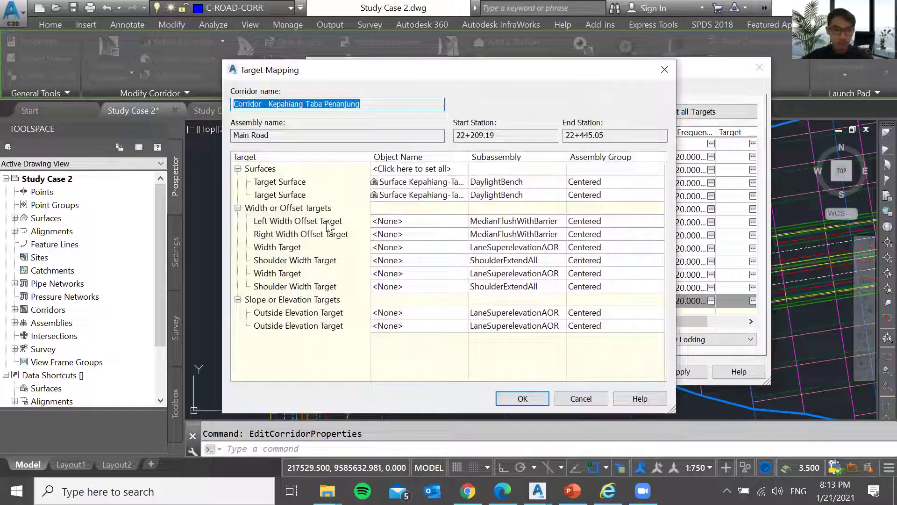
Set the first LaneSuperelevationAOR Width Target of the corridor region to the alignment Alignment - Kiri.
click(327, 222)
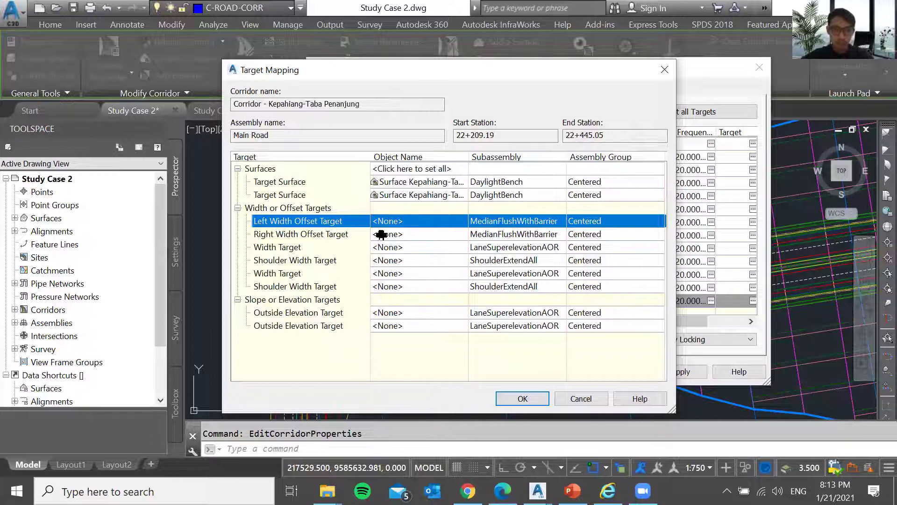
click(322, 273)
click(328, 251)
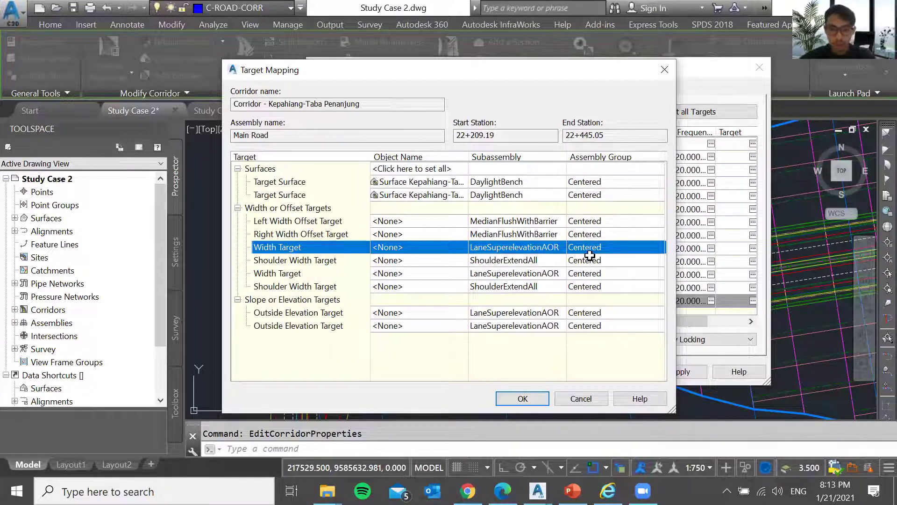
click(410, 246)
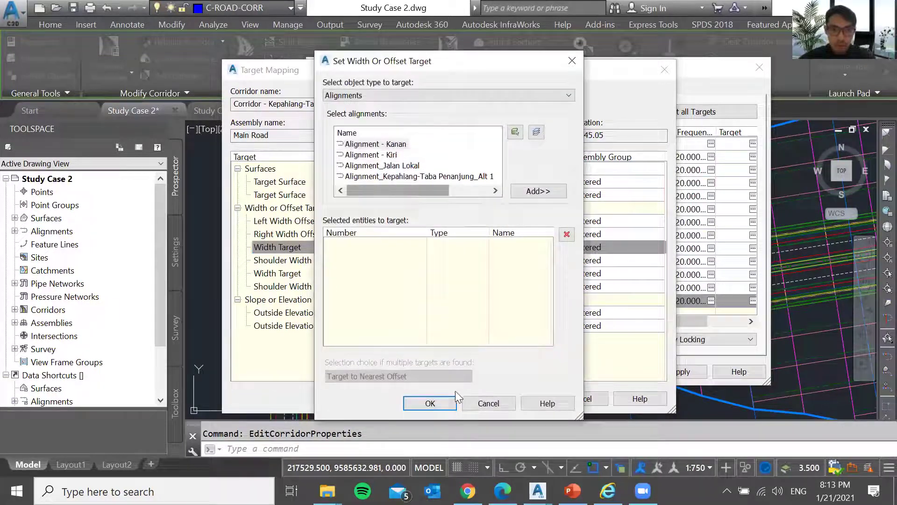
click(473, 403)
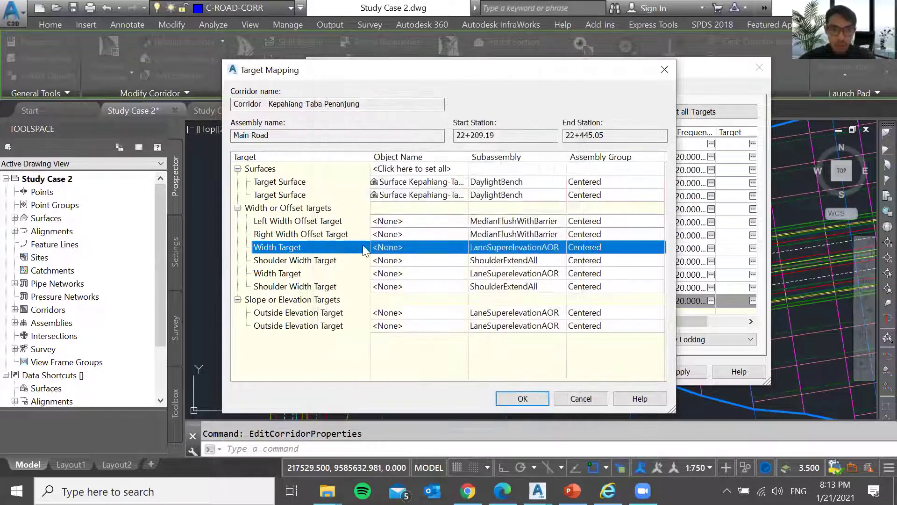
click(411, 248)
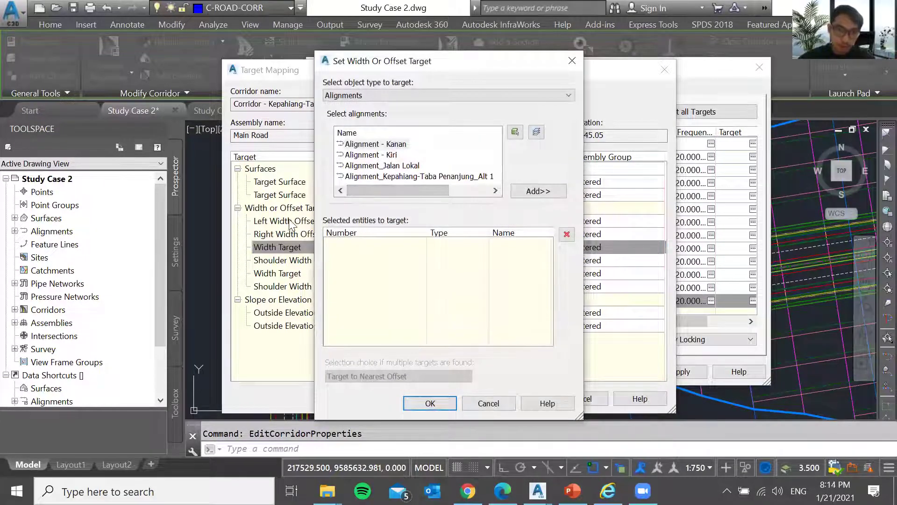
click(372, 155)
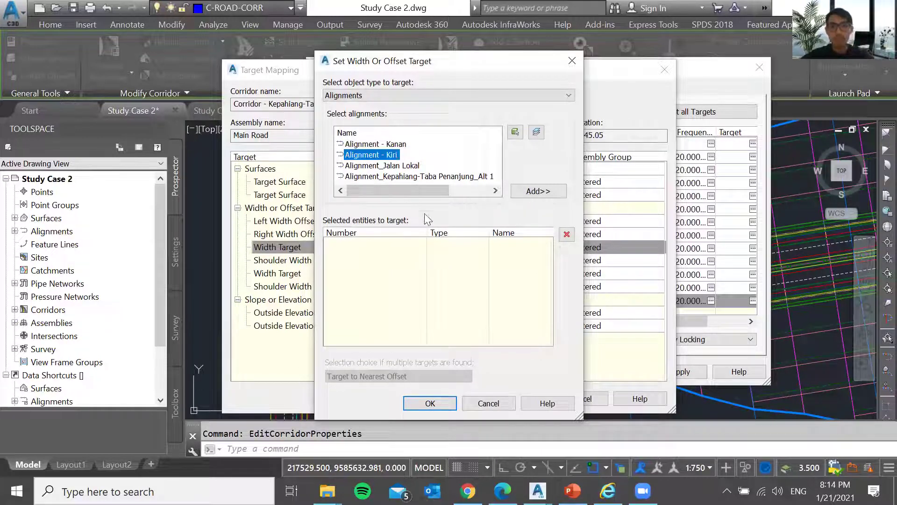
click(531, 193)
click(430, 403)
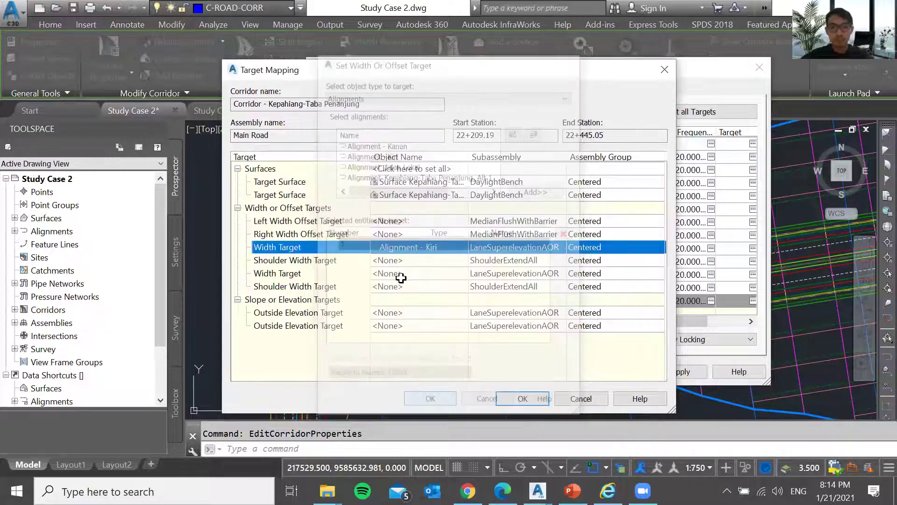
Set the second LaneSuperelevationAOR Width Target to the alignment Alignment - Kanan, leaving the shoulder targets unassigned.
click(387, 260)
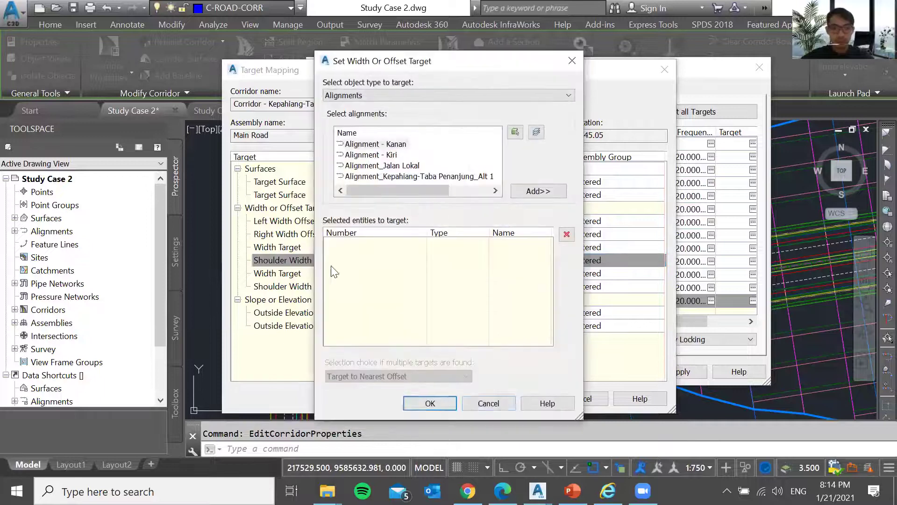
click(491, 404)
click(387, 273)
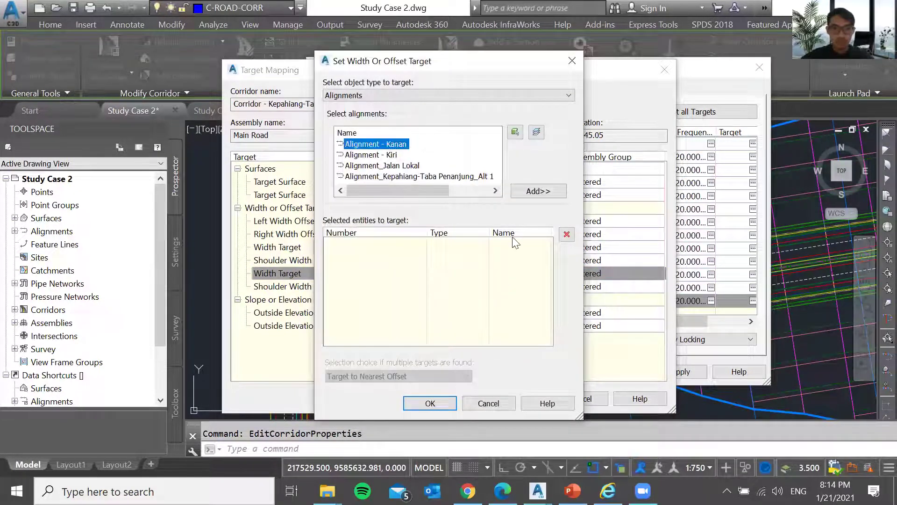
click(530, 192)
click(430, 403)
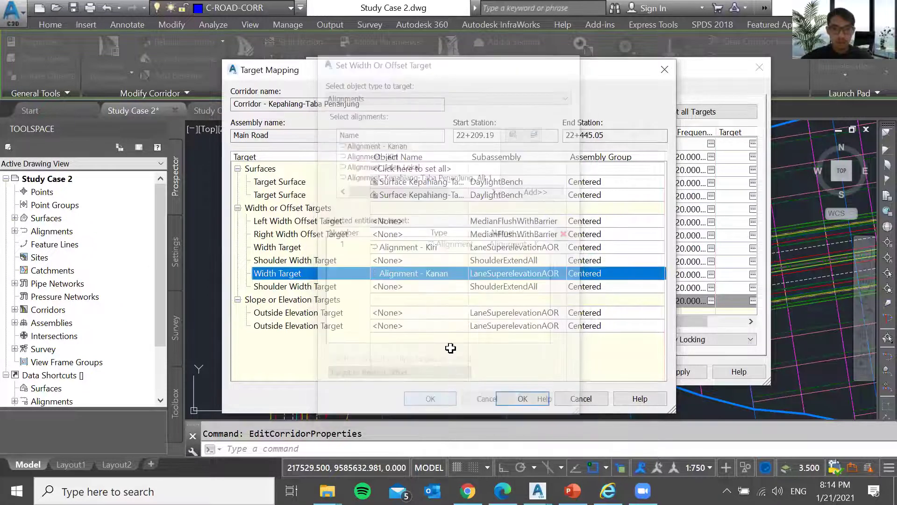
Confirm the target mapping, rebuild the corridor with the new width targets and close the corridor properties.
click(524, 400)
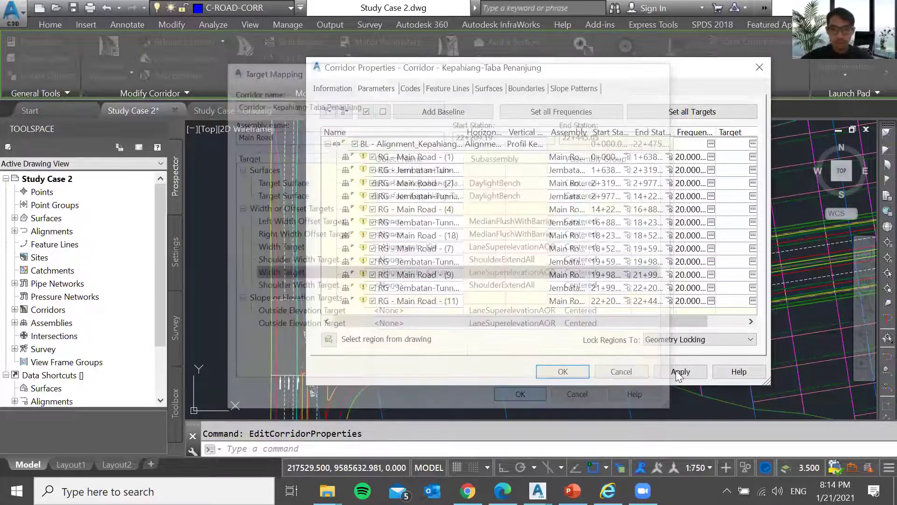
click(566, 373)
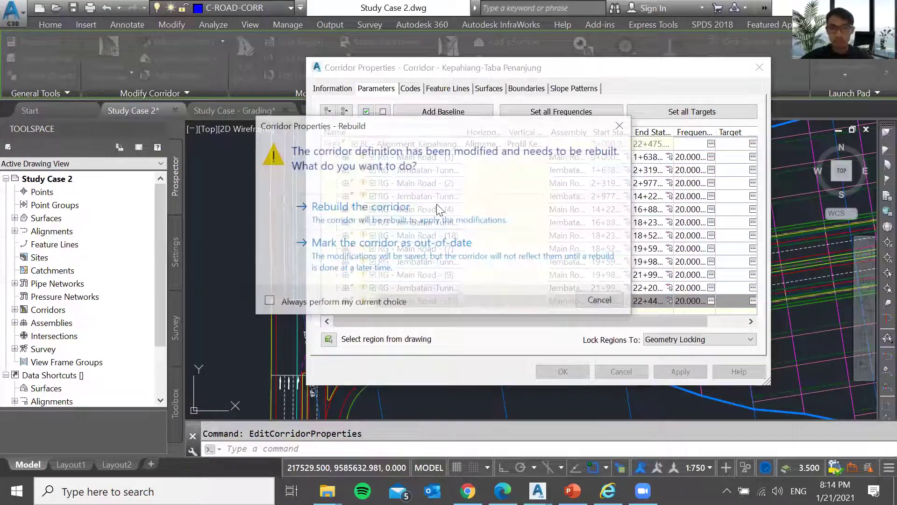
click(438, 209)
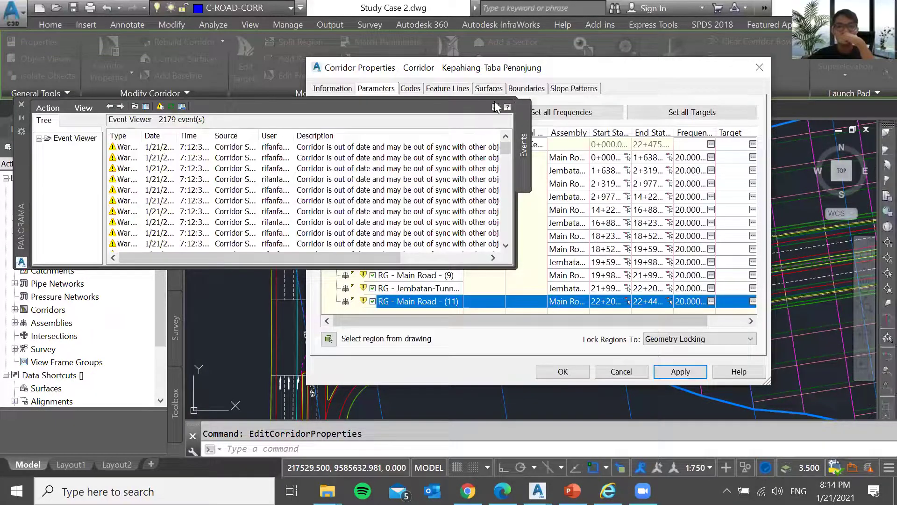
click(571, 371)
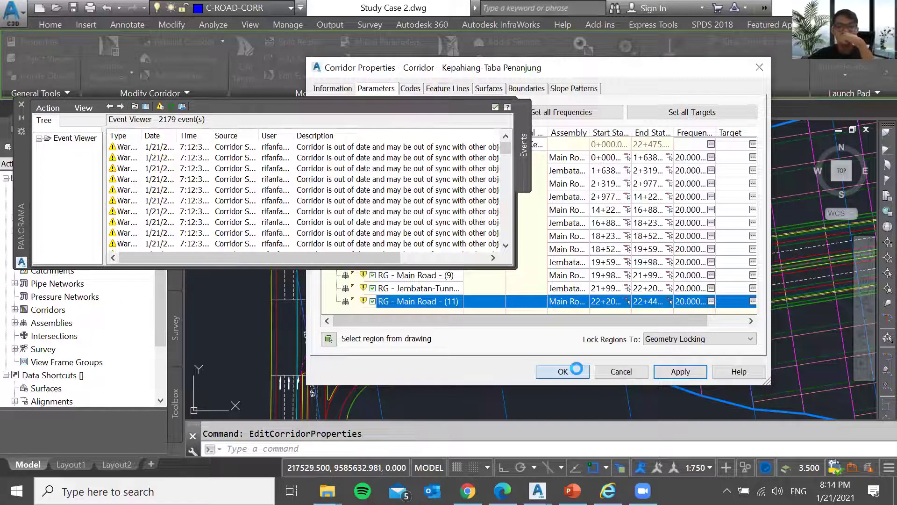
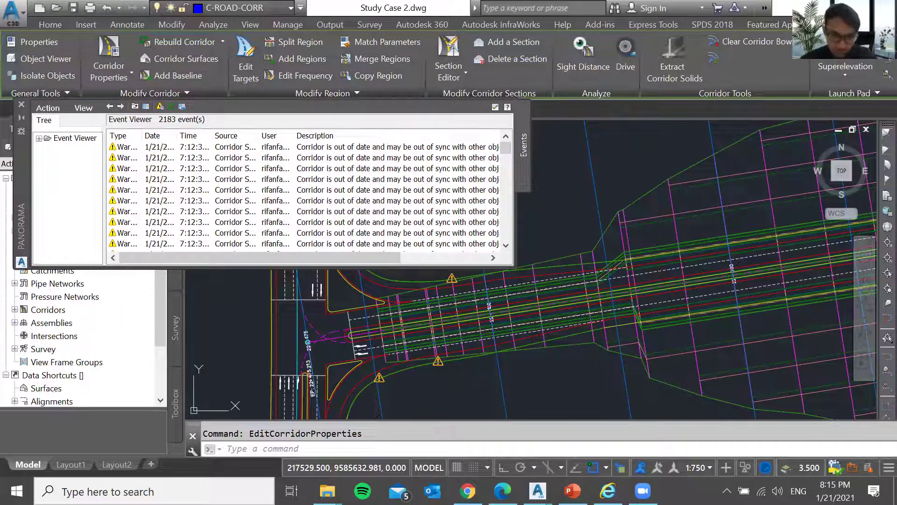
Examine the rebuilt side road corridor at the intersection approach and dismiss the event viewer.
key(Escape)
scroll(413, 356, up, 4)
click(346, 365)
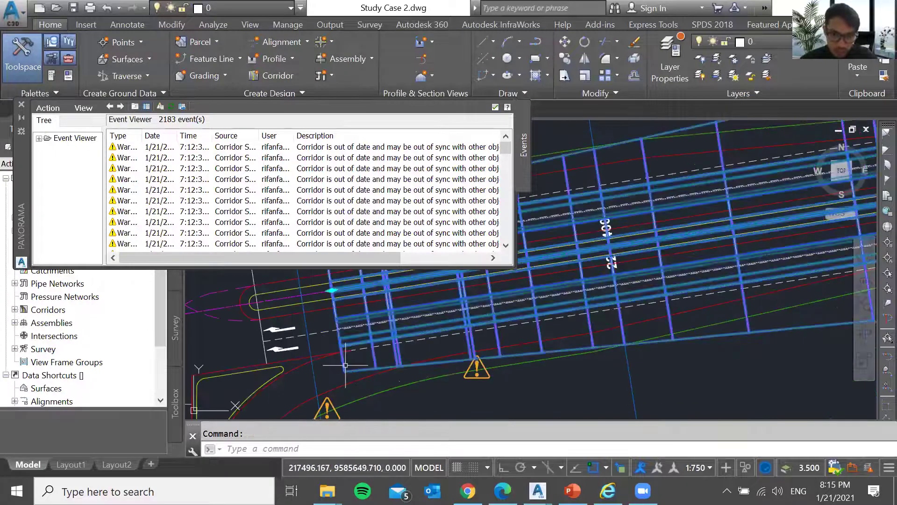
scroll(333, 378, down, 2)
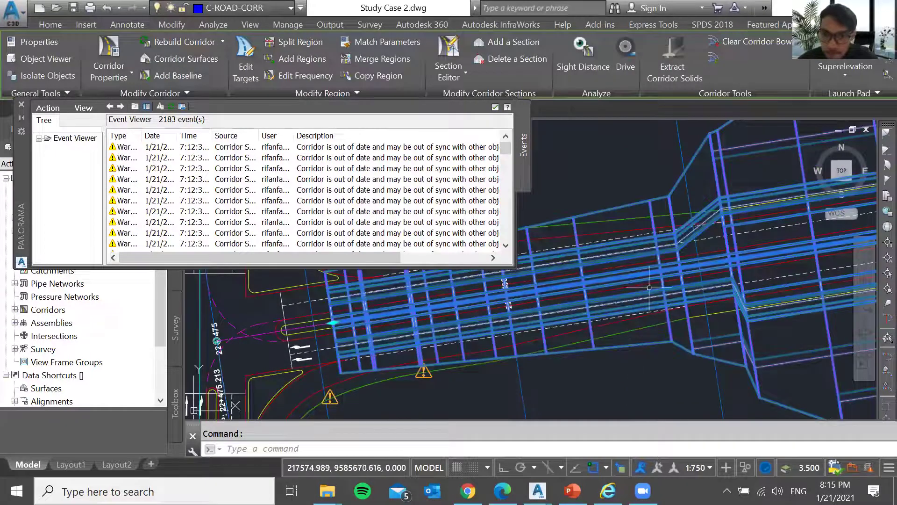
scroll(625, 344, down, 2)
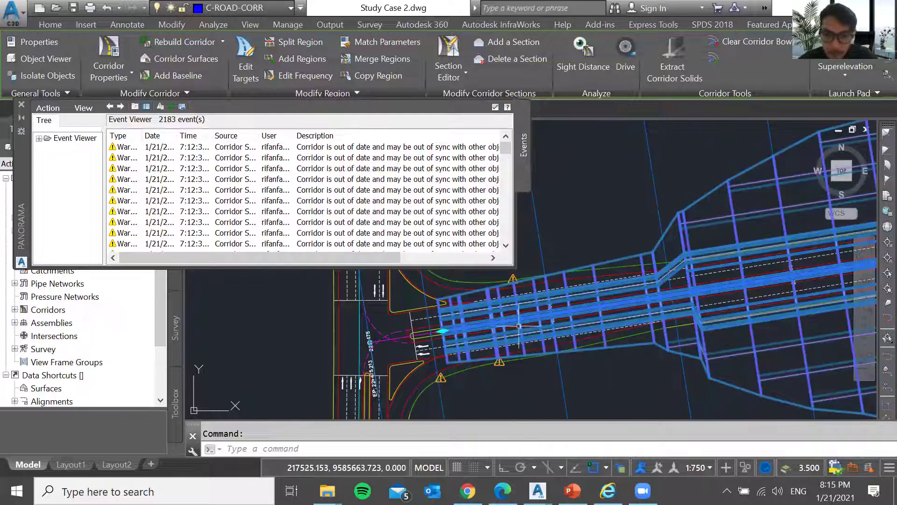
scroll(519, 326, up, 2)
scroll(373, 338, down, 2)
click(495, 107)
key(Escape)
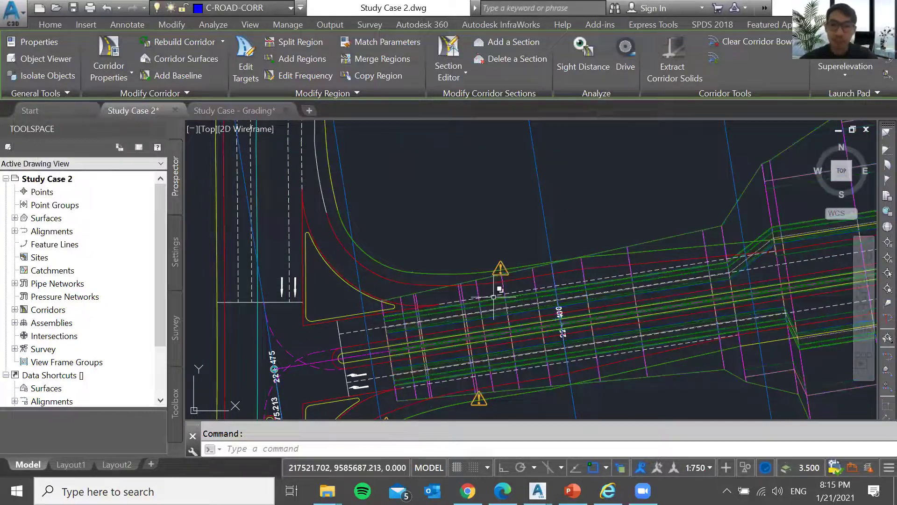
key(Escape)
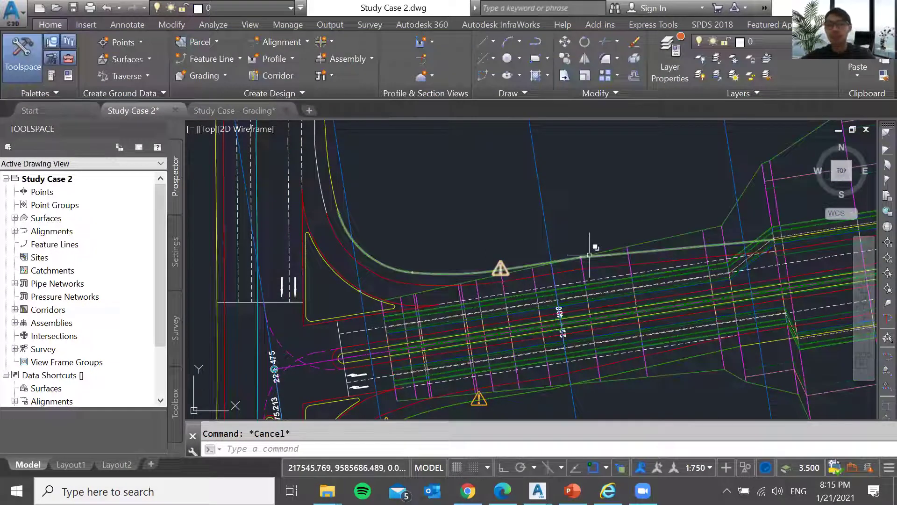
Review the width and offset targets of region RG - Main Road - (11) in the corridor properties, closing them without changes.
click(589, 255)
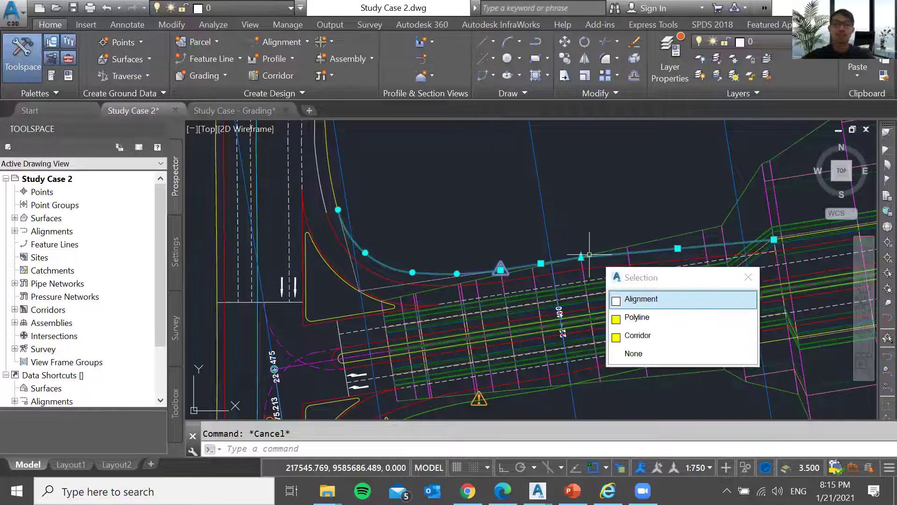
key(Escape)
click(636, 244)
right_click(530, 288)
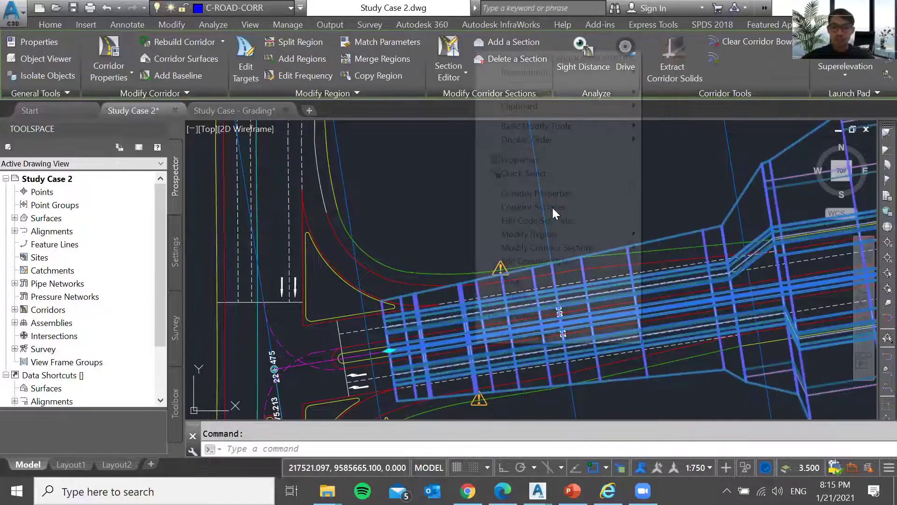
click(556, 198)
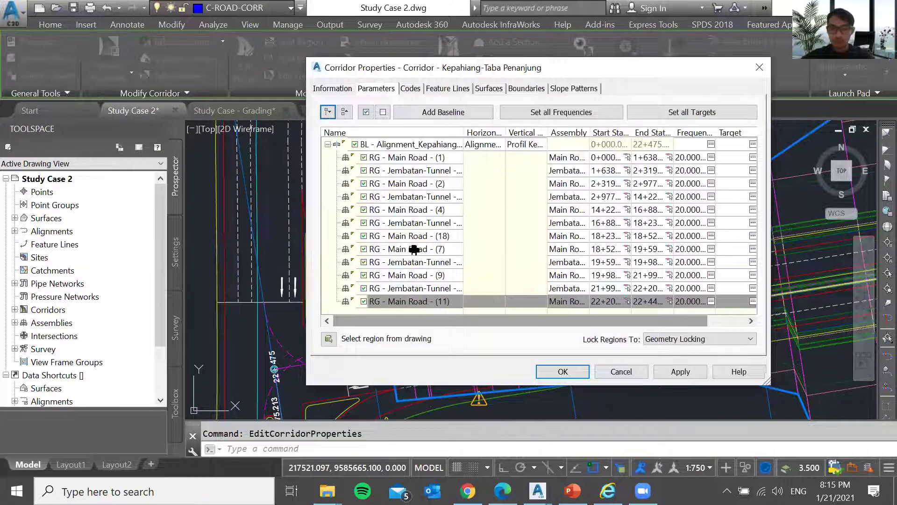
click(294, 218)
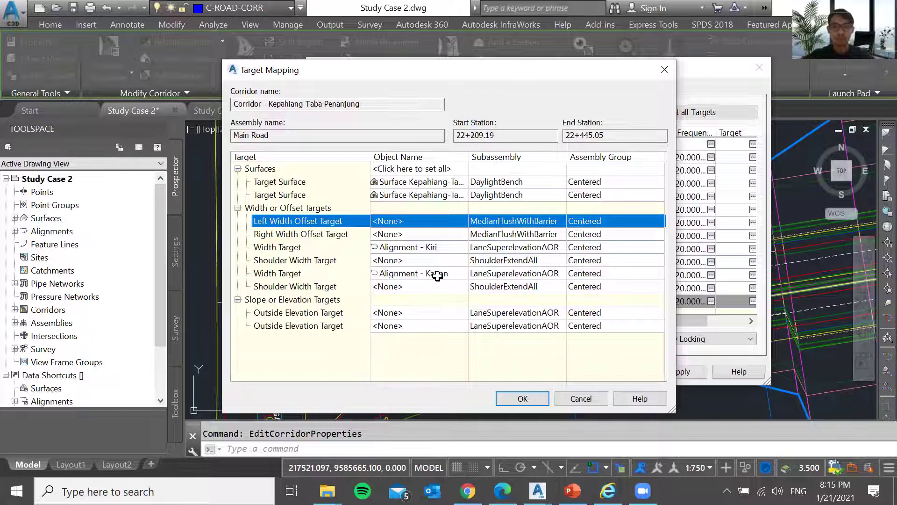
click(325, 274)
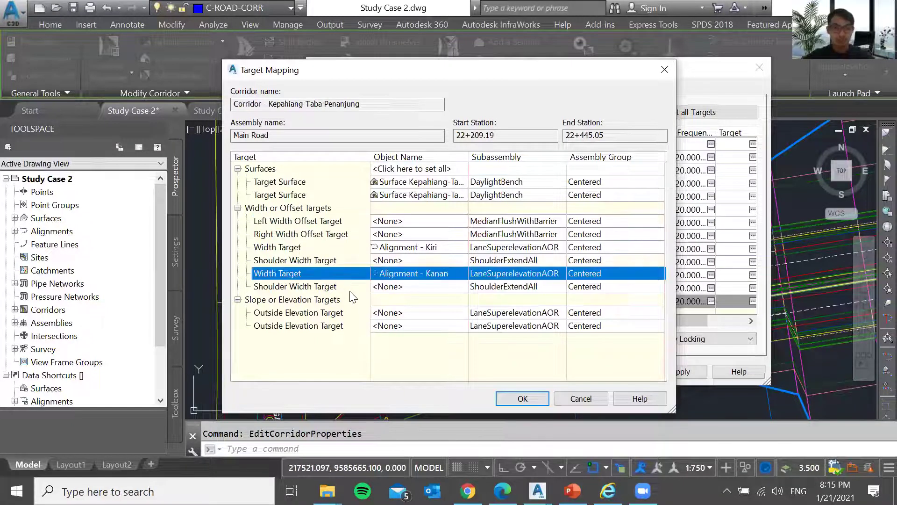
click(351, 290)
click(354, 275)
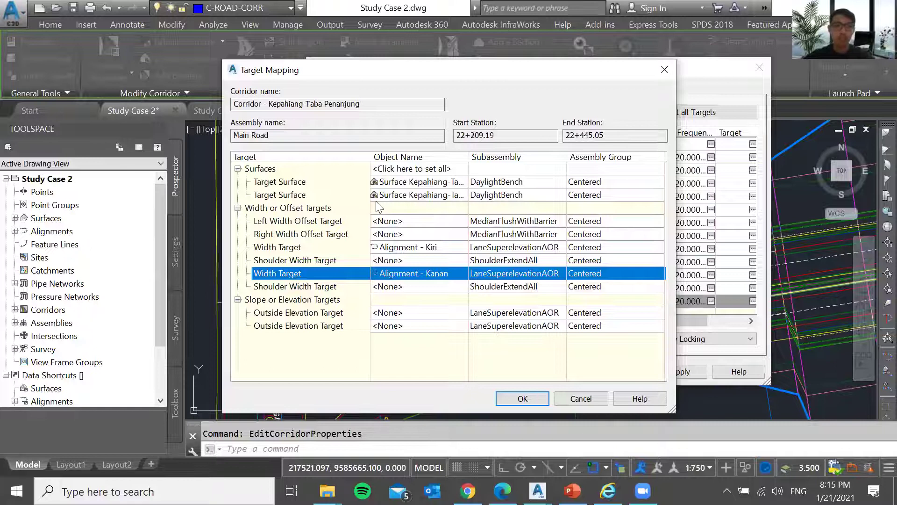
click(332, 223)
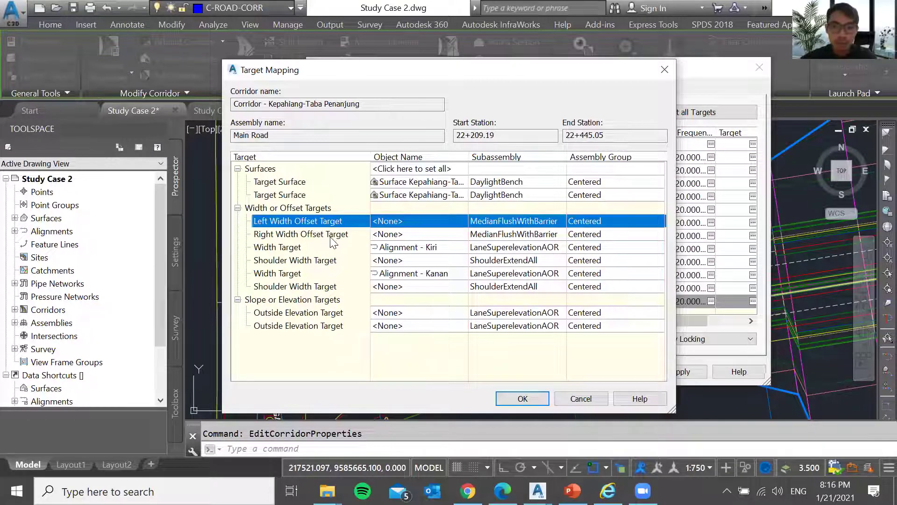
click(332, 234)
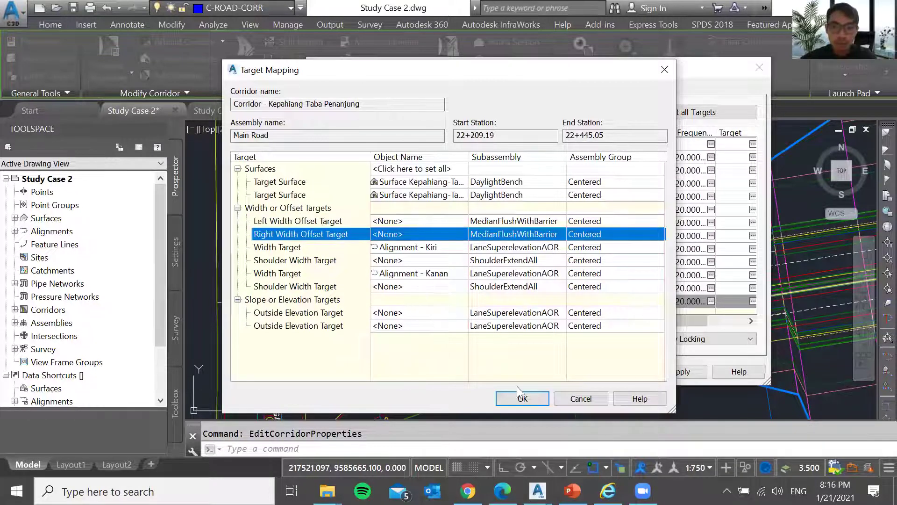
click(575, 400)
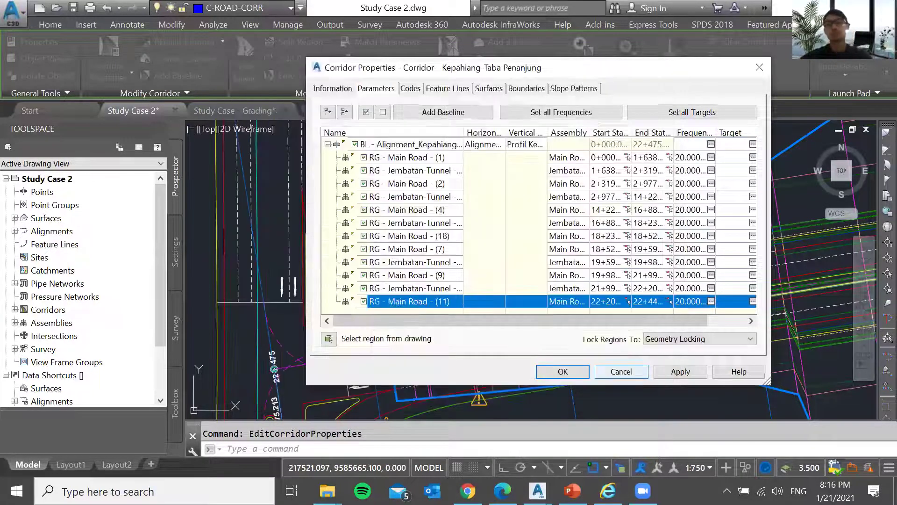
key(Escape)
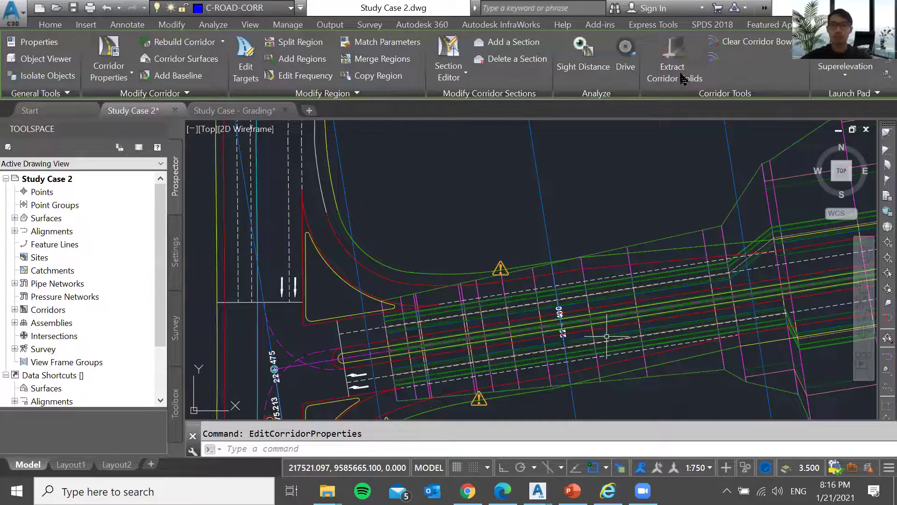
key(Escape)
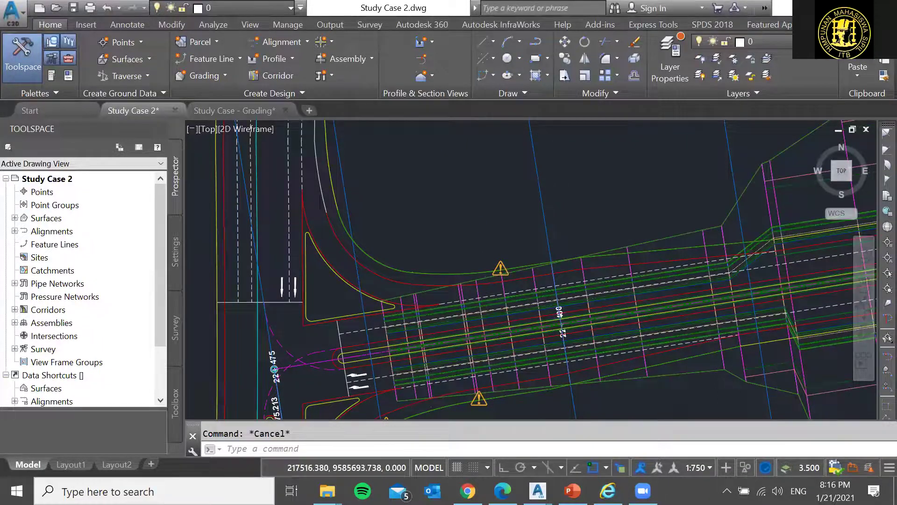
scroll(472, 222, down, 6)
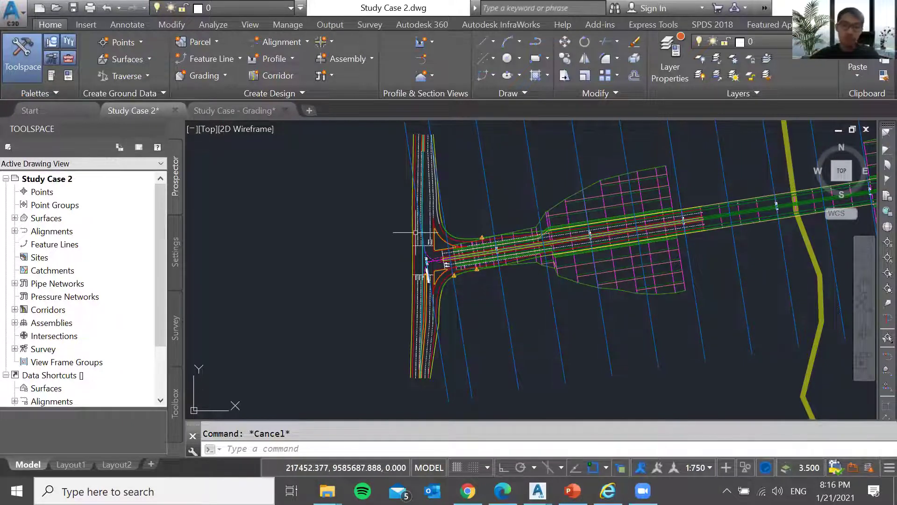
click(331, 44)
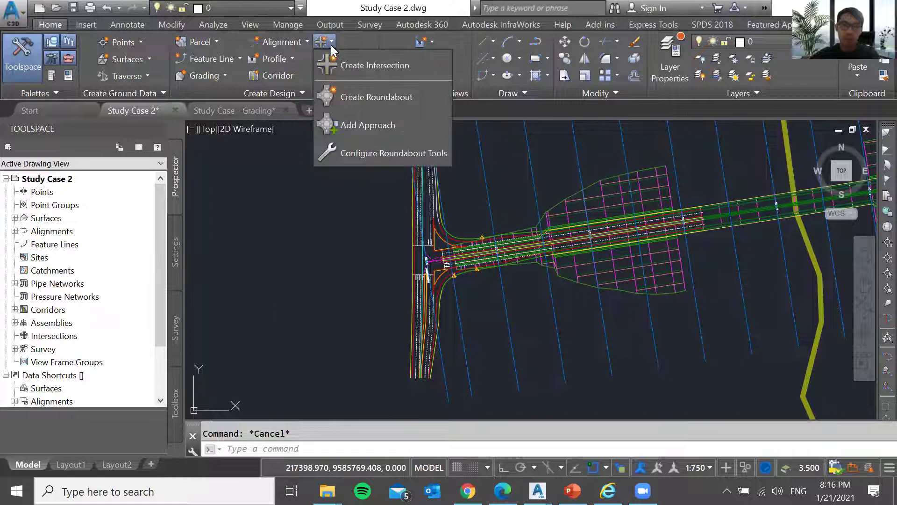
click(360, 70)
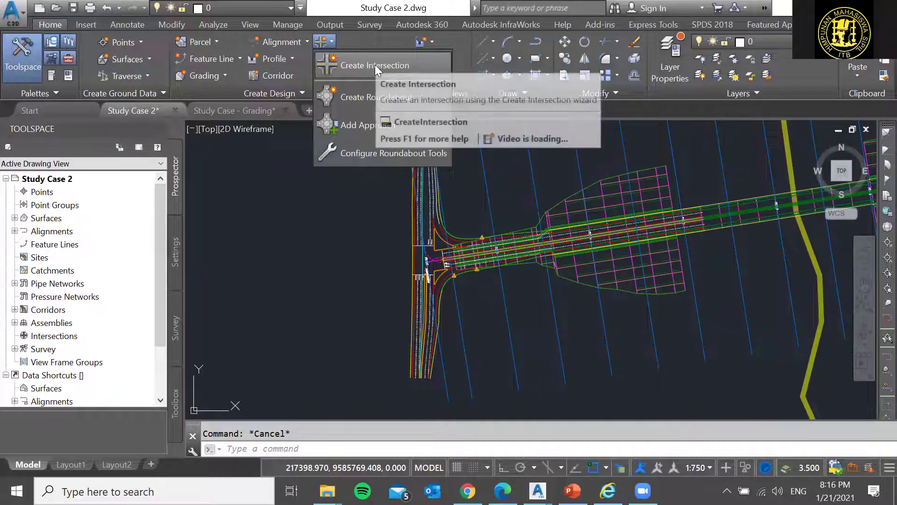
click(389, 52)
click(426, 264)
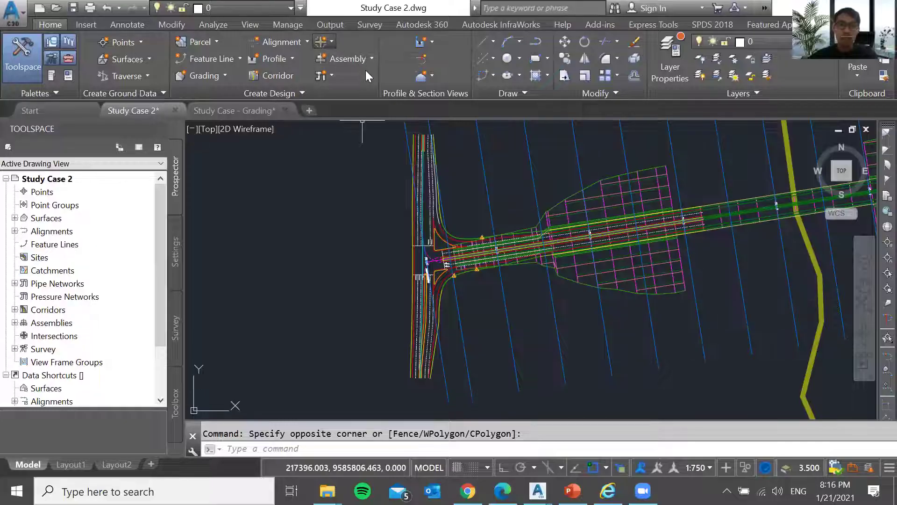
click(331, 42)
click(355, 64)
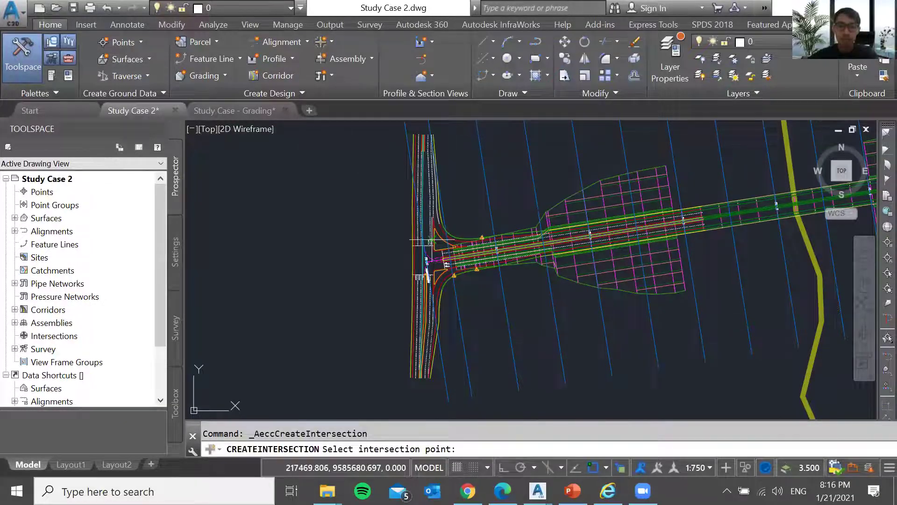
scroll(418, 271, up, 2)
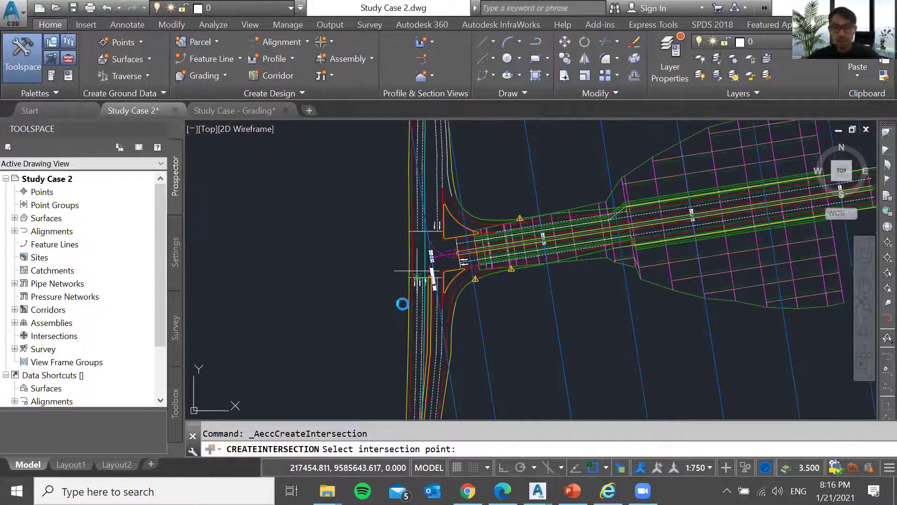
scroll(418, 271, up, 4)
key(Escape)
Examine the main road lanes and curved road edge at the intersection, along with the overall extent of the connected side road corridor.
scroll(462, 223, down, 5)
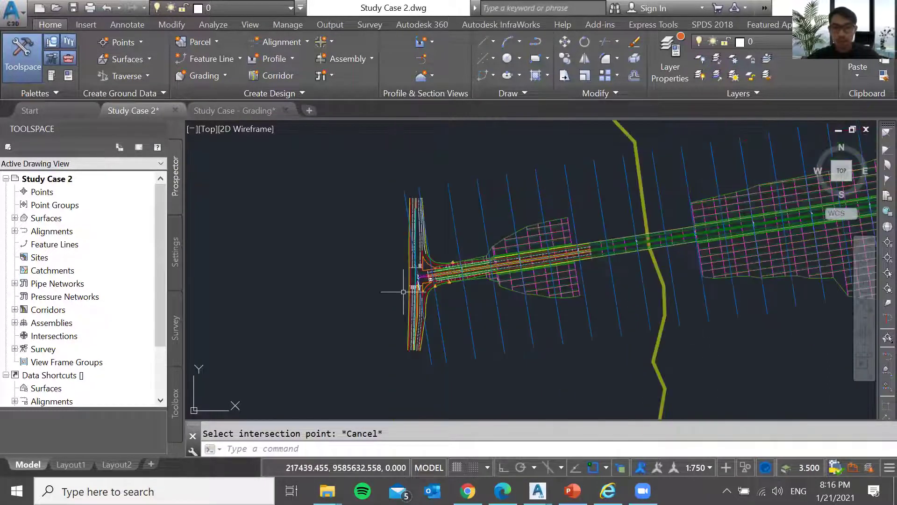
scroll(461, 223, up, 4)
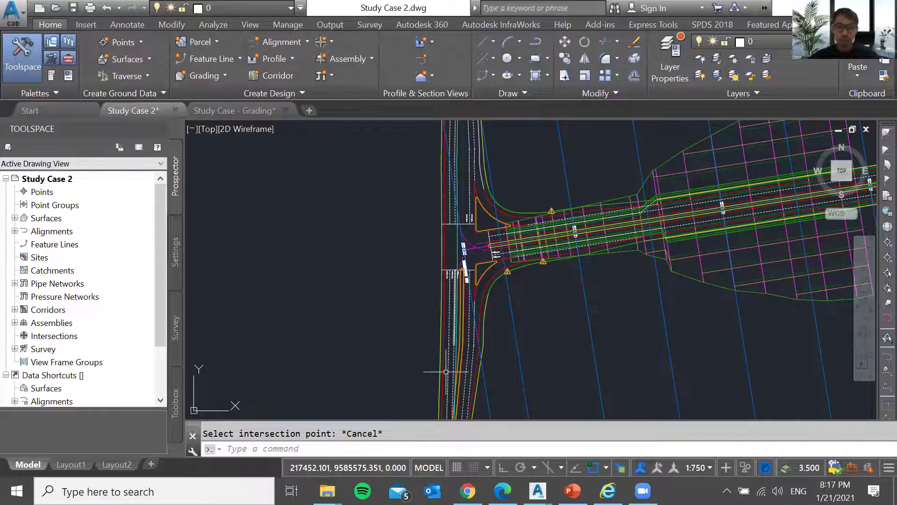
scroll(456, 285, up, 4)
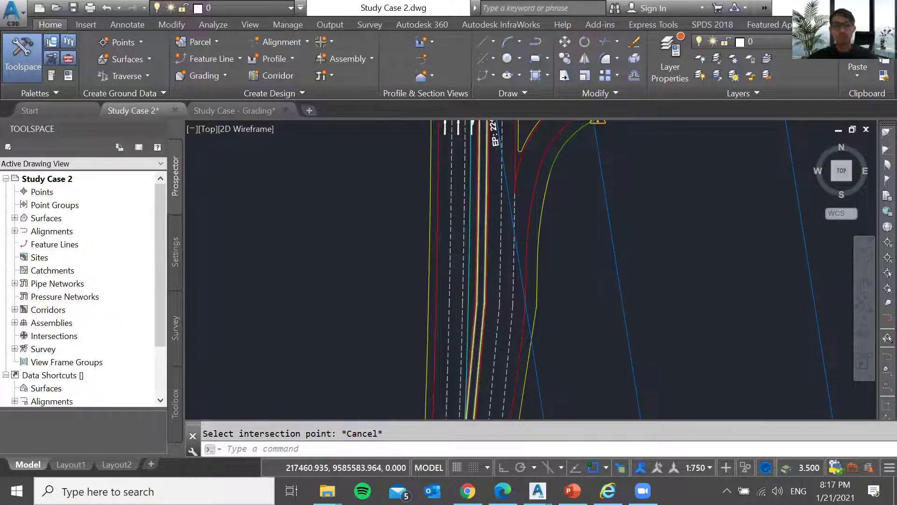
scroll(475, 332, down, 2)
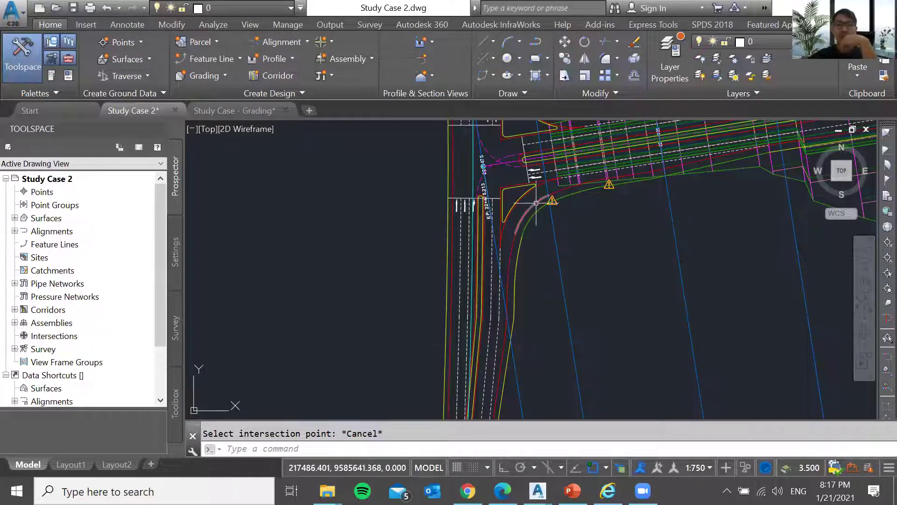
mouse_move(534, 205)
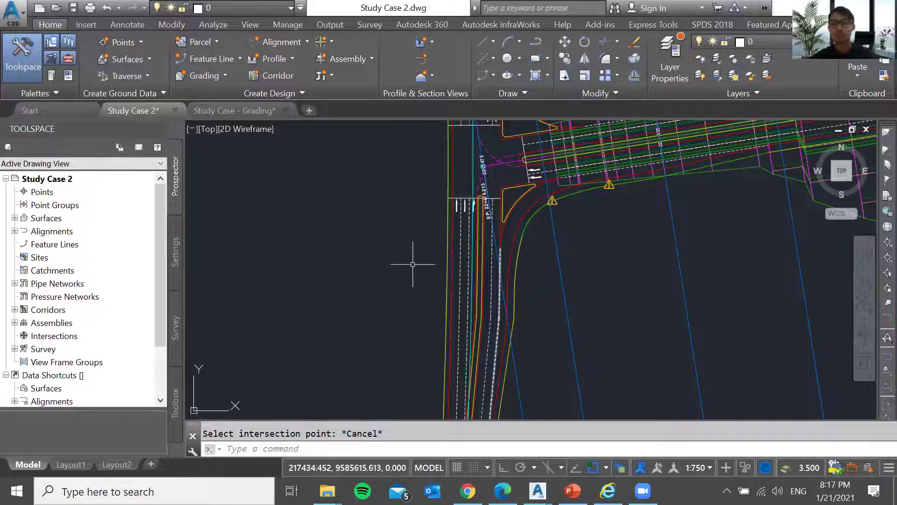
scroll(372, 273, down, 2)
scroll(372, 273, down, 2)
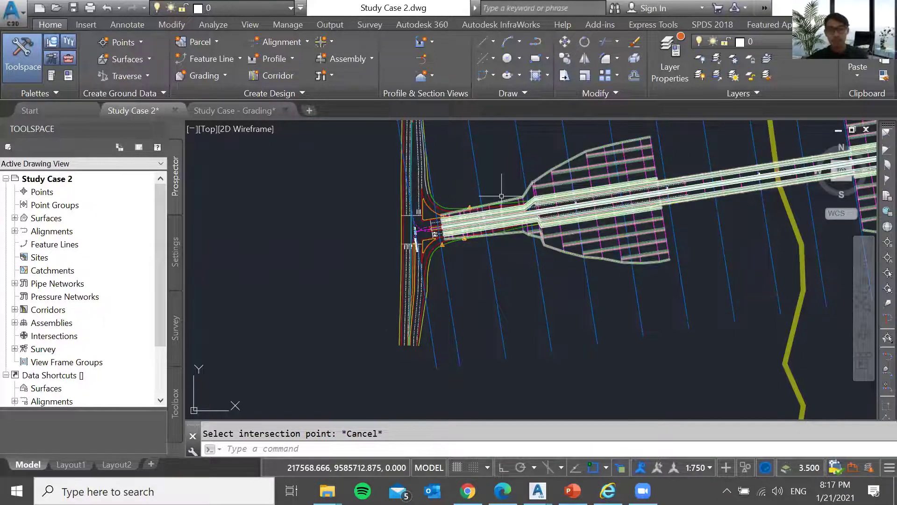
scroll(306, 256, down, 3)
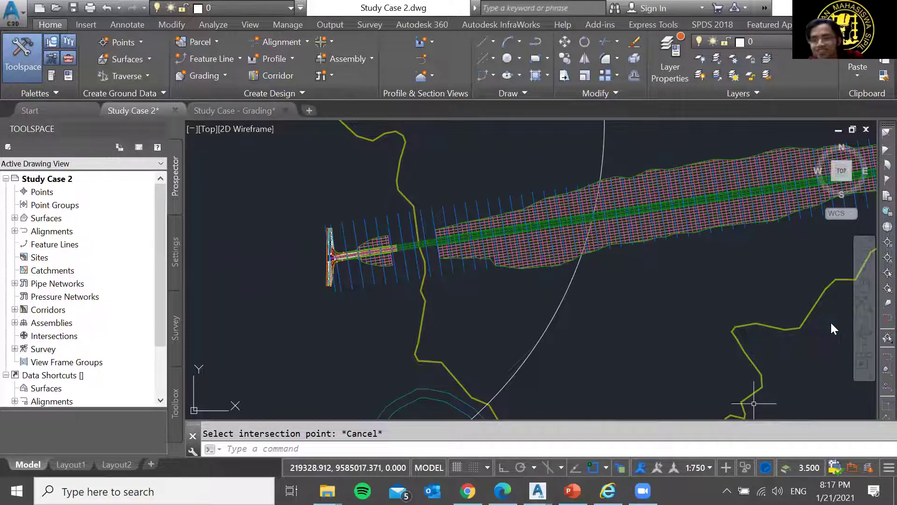
mouse_move(582, 285)
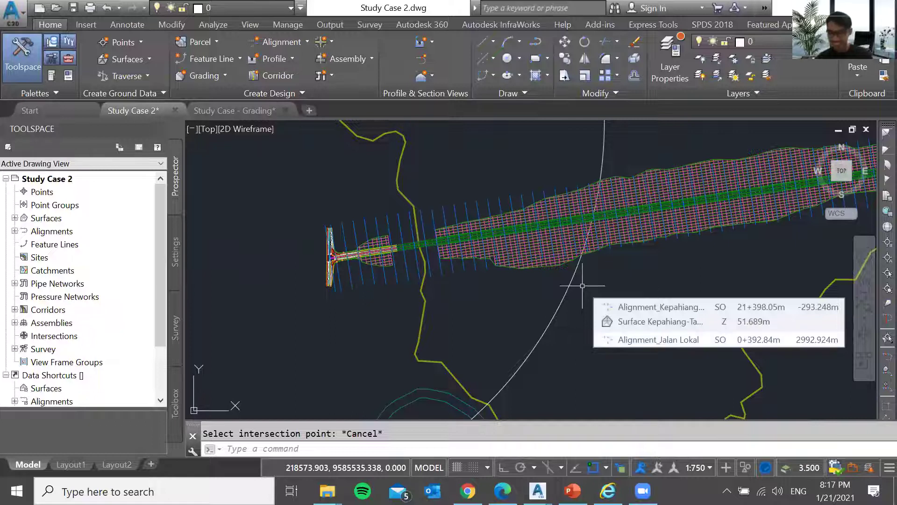